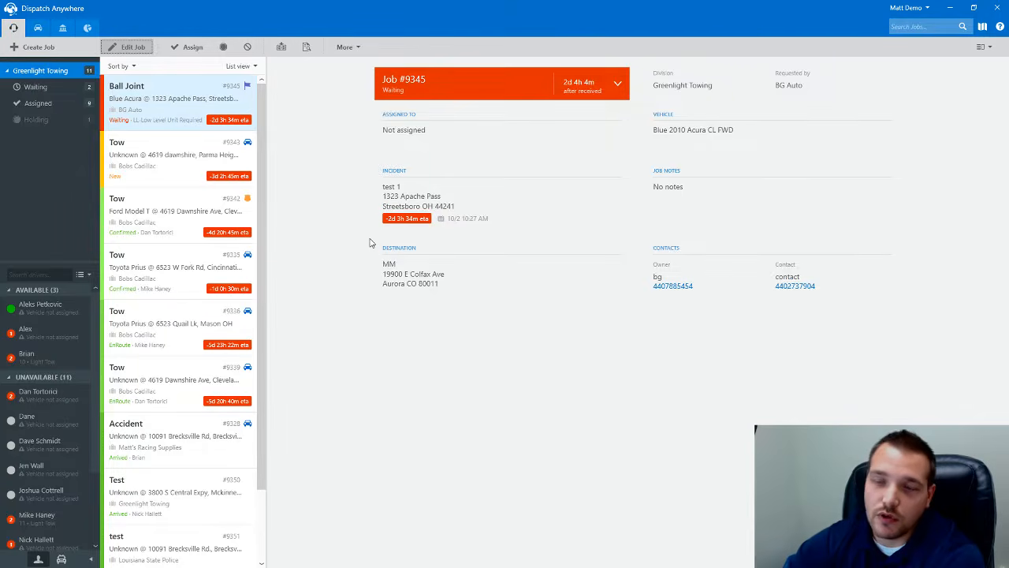
# - Open the accounting dashboard showing $15,502.23 unbilled, $715.90 unpaid and $9,829.66 paid
pyautogui.click(63, 29)
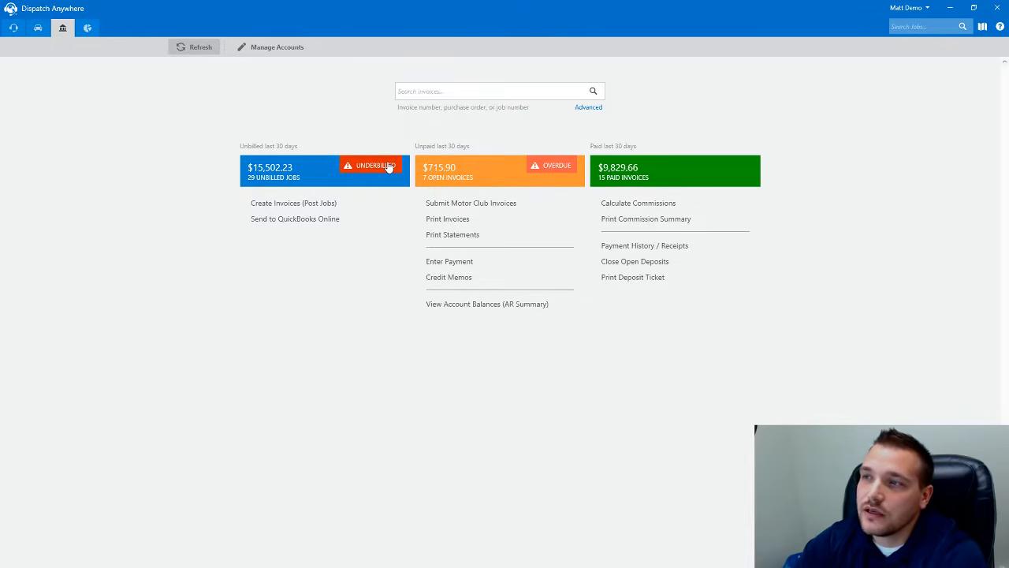
pyautogui.moveTo(549, 174)
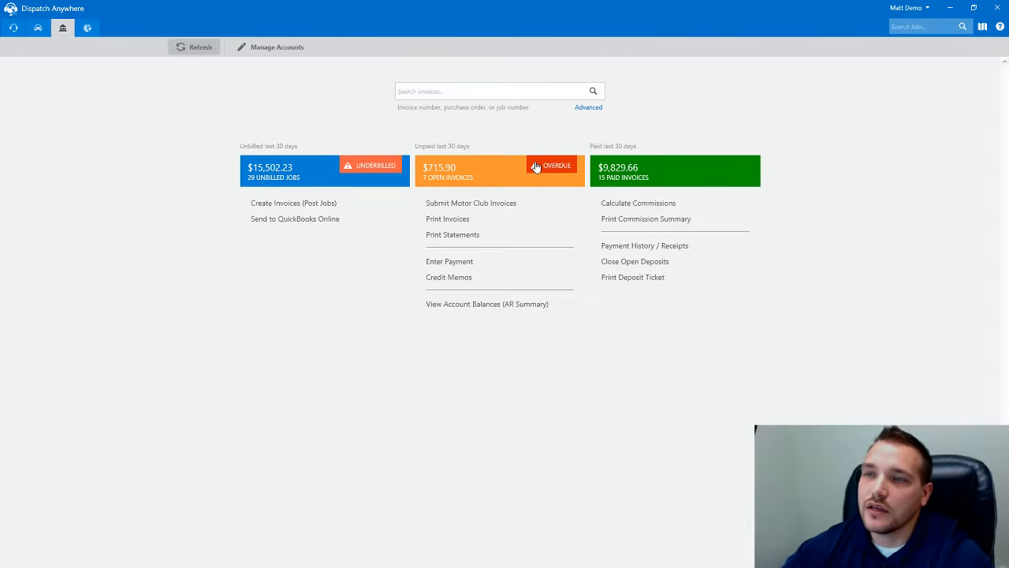
pyautogui.click(291, 170)
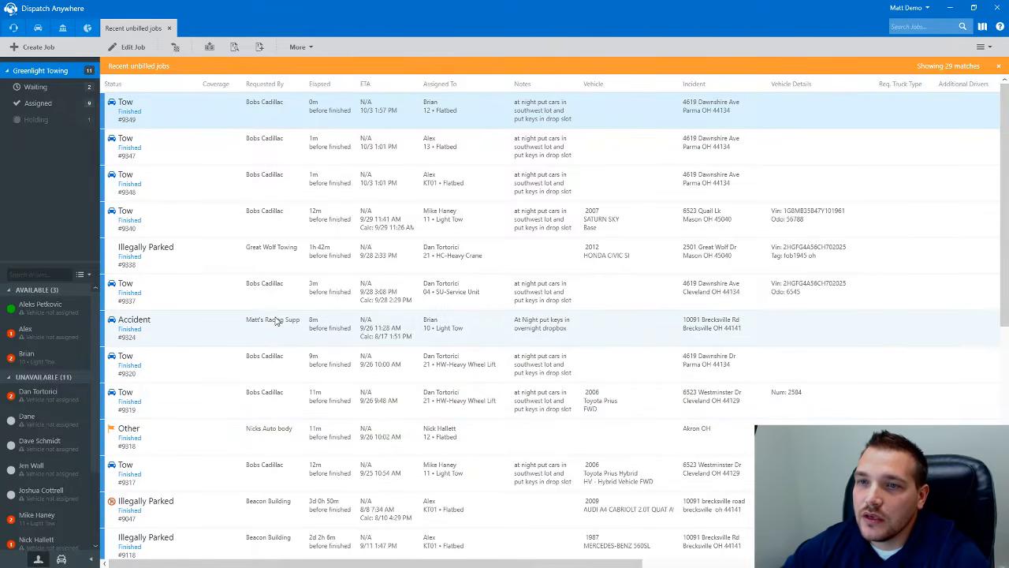
pyautogui.click(281, 191)
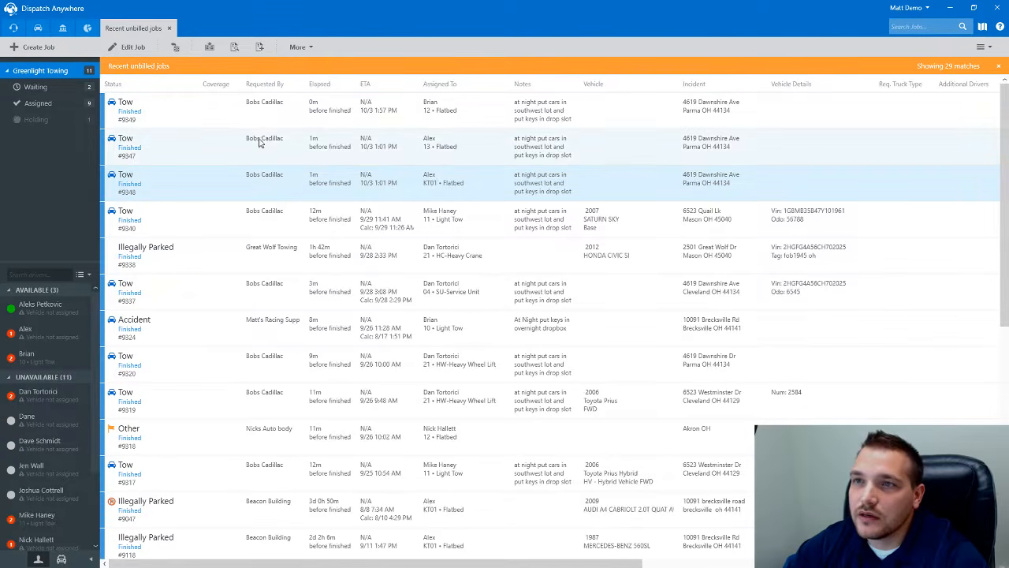
pyautogui.click(259, 51)
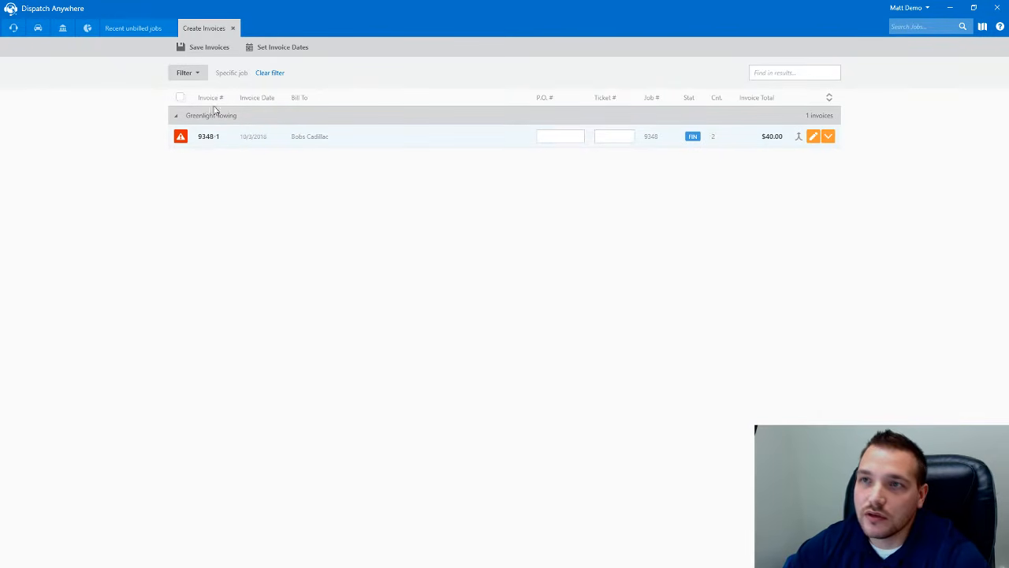
pyautogui.click(233, 29)
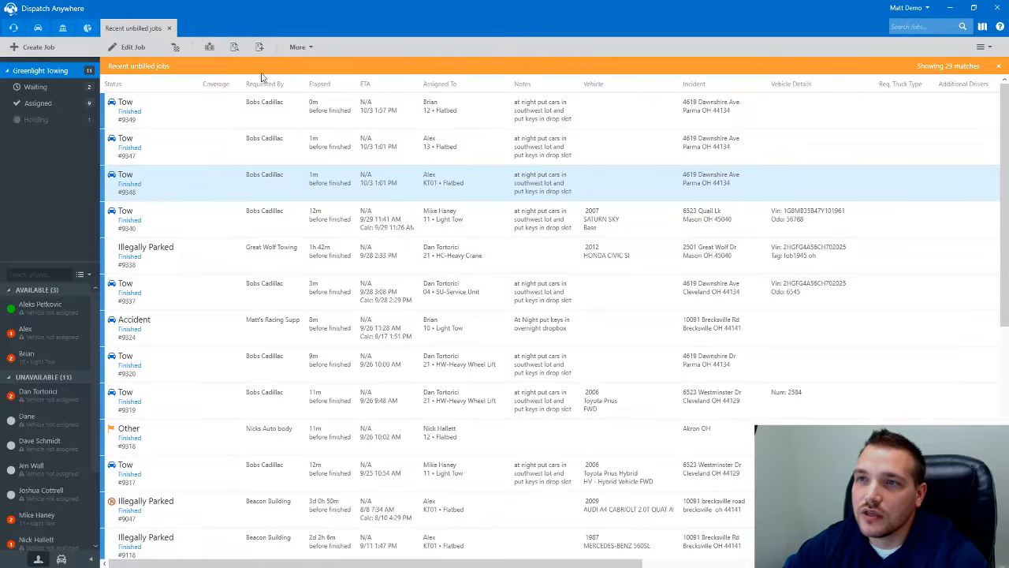
pyautogui.click(169, 29)
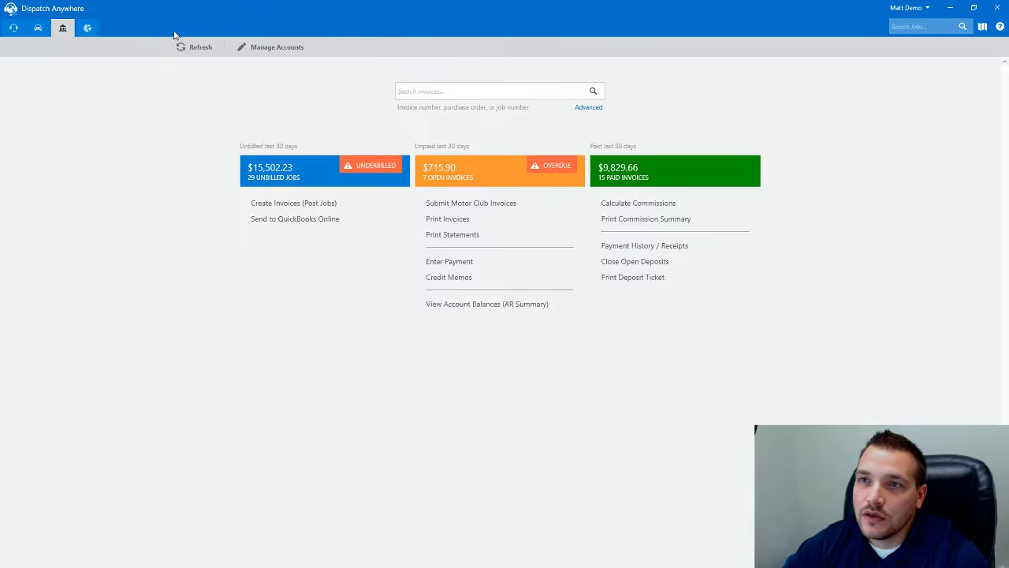
pyautogui.click(367, 169)
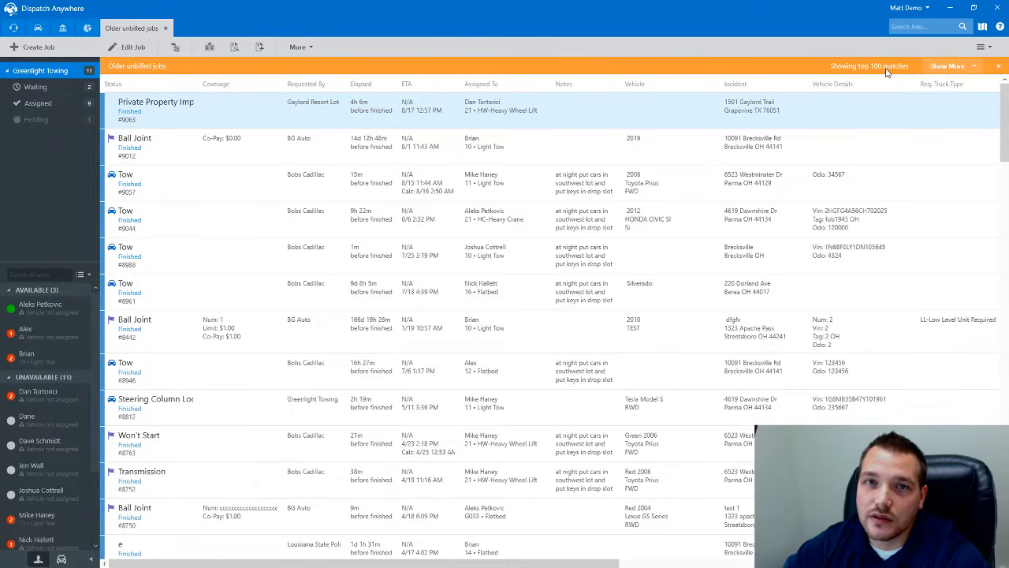
pyautogui.click(962, 69)
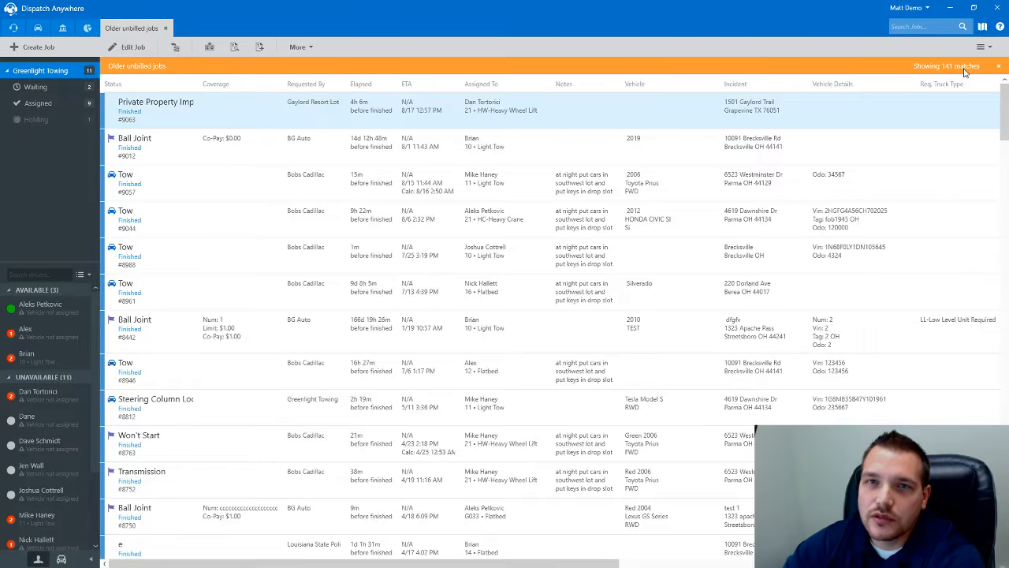
pyautogui.click(167, 29)
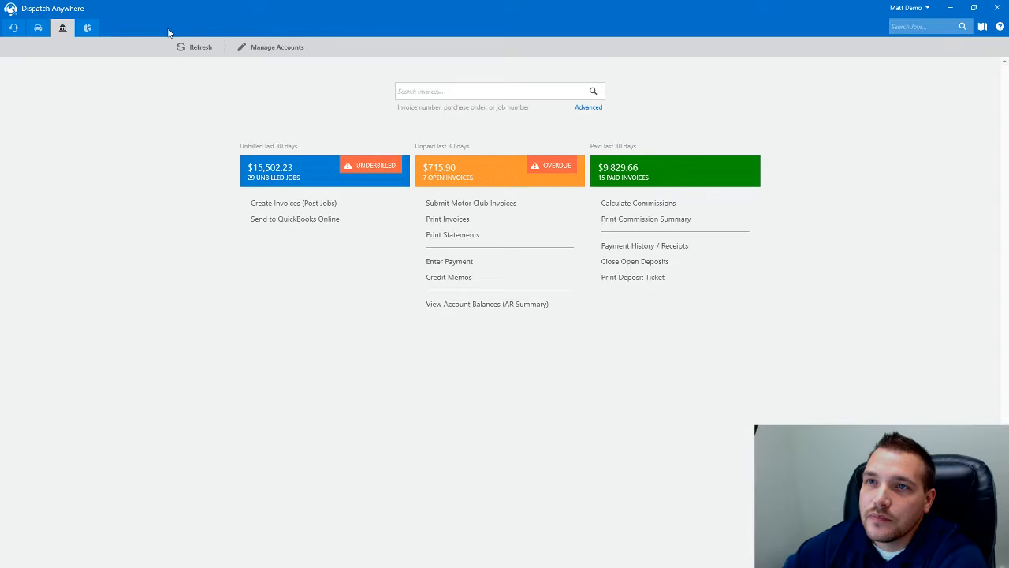
# - Go to Create Invoices (Post Jobs) and filter for All Divisions, finished Anytime
pyautogui.click(304, 208)
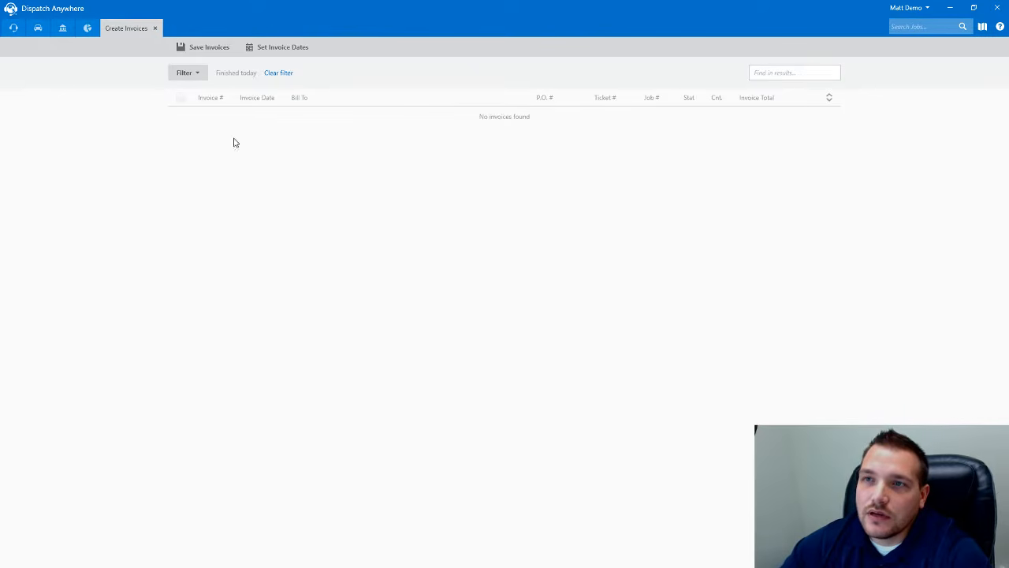
pyautogui.click(197, 78)
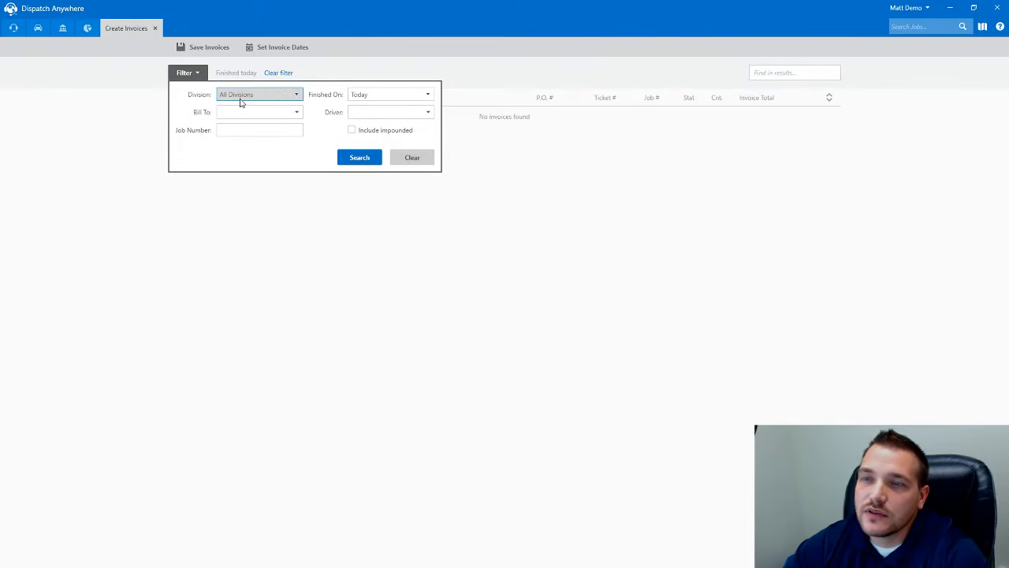
pyautogui.click(268, 111)
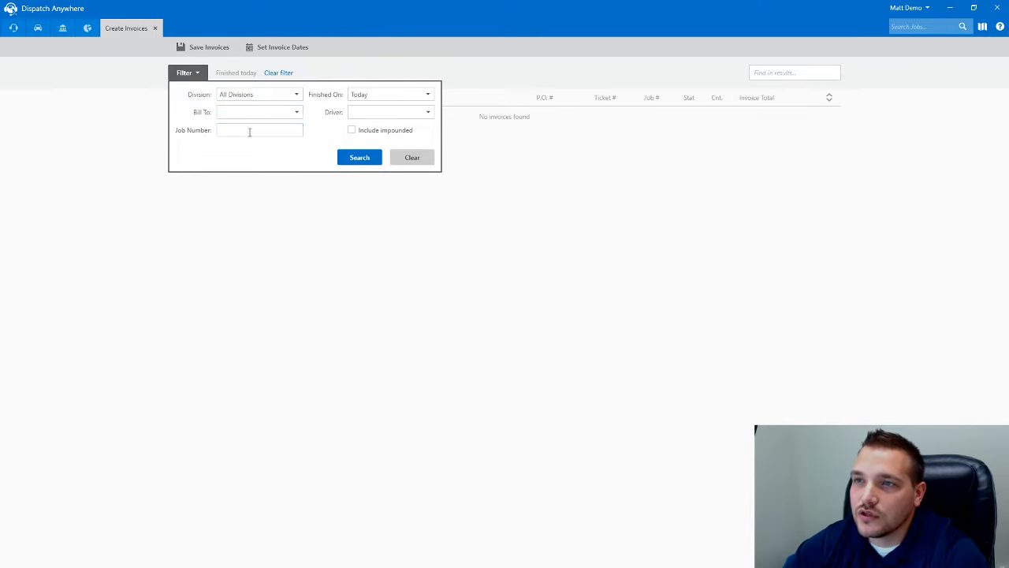
pyautogui.click(429, 96)
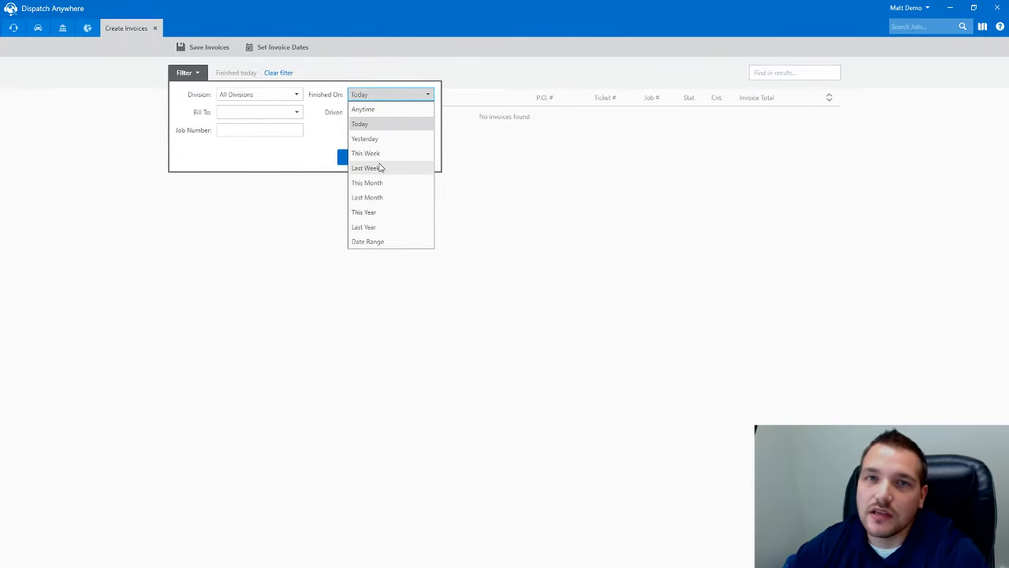
pyautogui.click(369, 109)
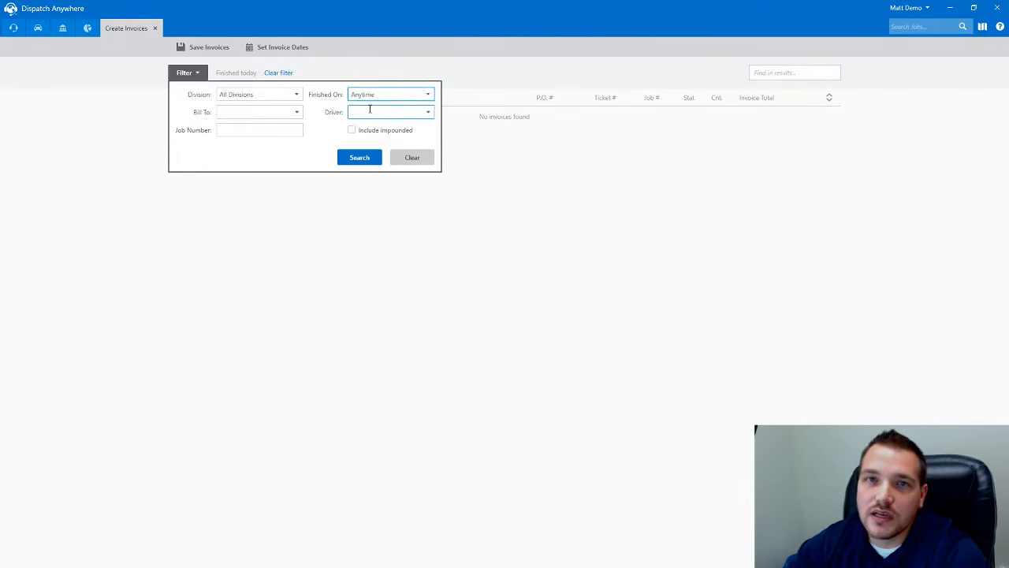
# - List the 166 unbilled invoices, expand 9349-1's services, and open job 9349 for editing
pyautogui.click(358, 158)
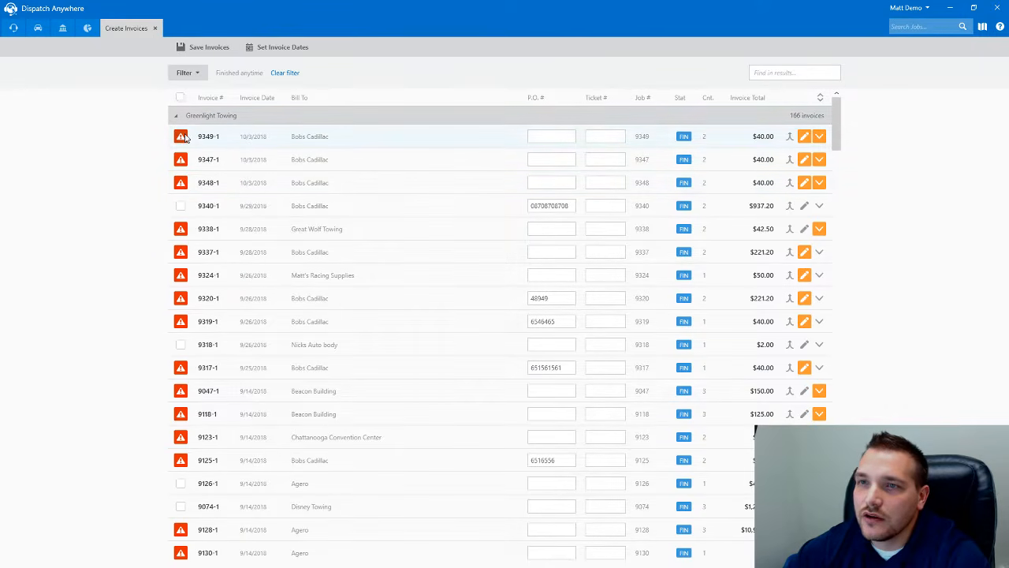
pyautogui.moveTo(181, 138)
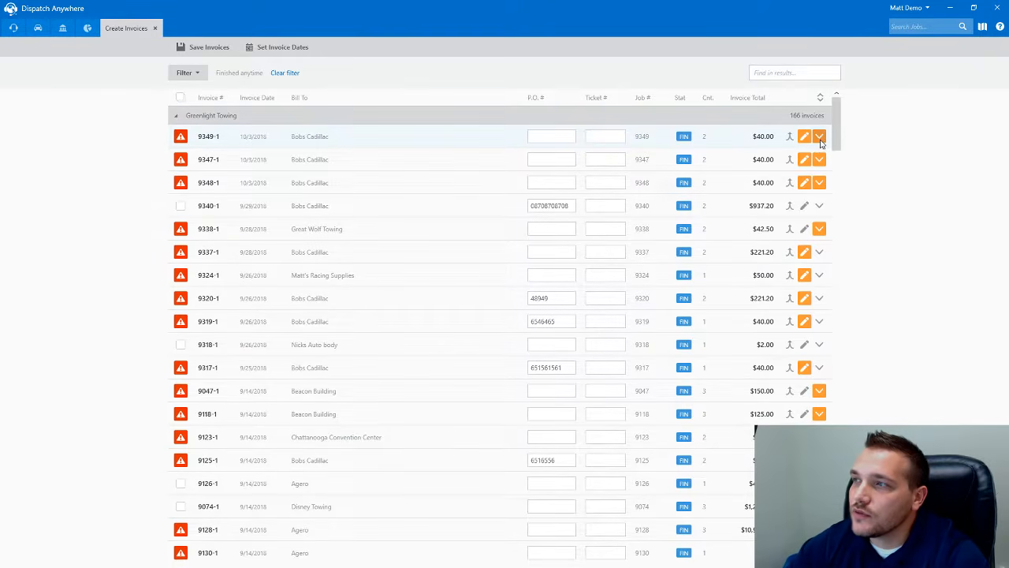
pyautogui.click(819, 139)
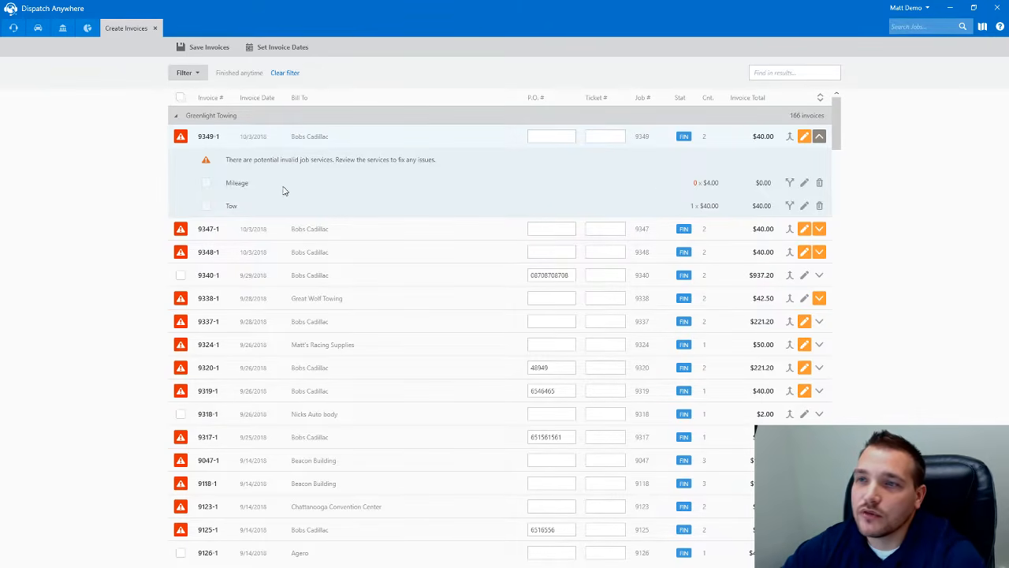
pyautogui.click(805, 137)
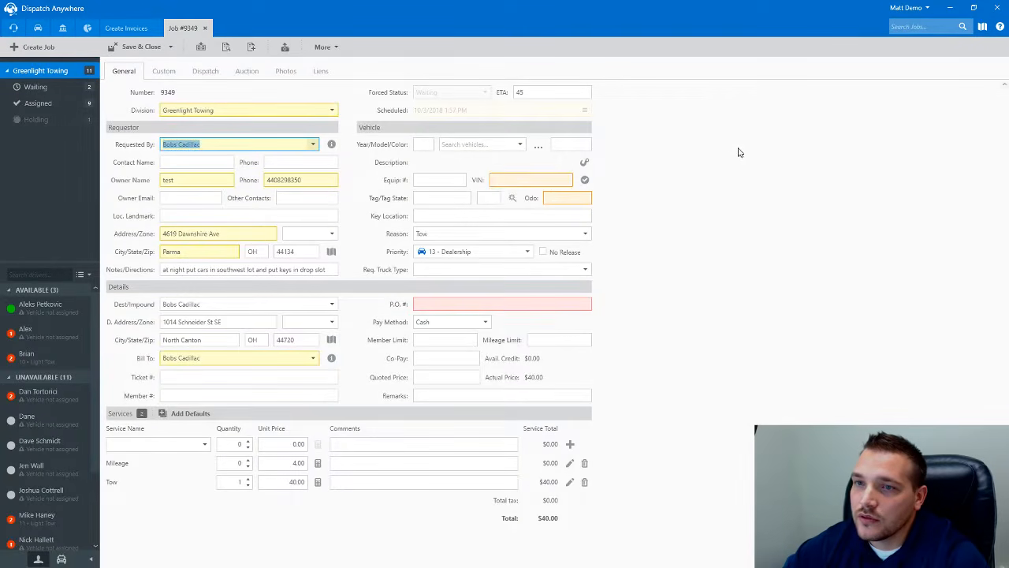
# - Add a $181.20 Mileage charge and a $16.00 En Route Miles charge to job 9349
pyautogui.click(511, 180)
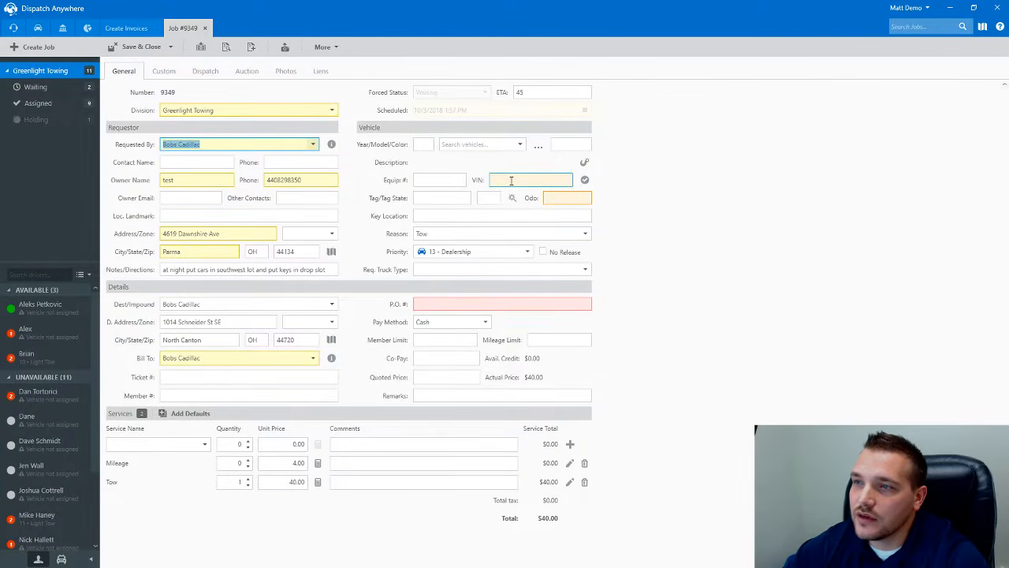
pyautogui.click(550, 197)
pyautogui.click(428, 303)
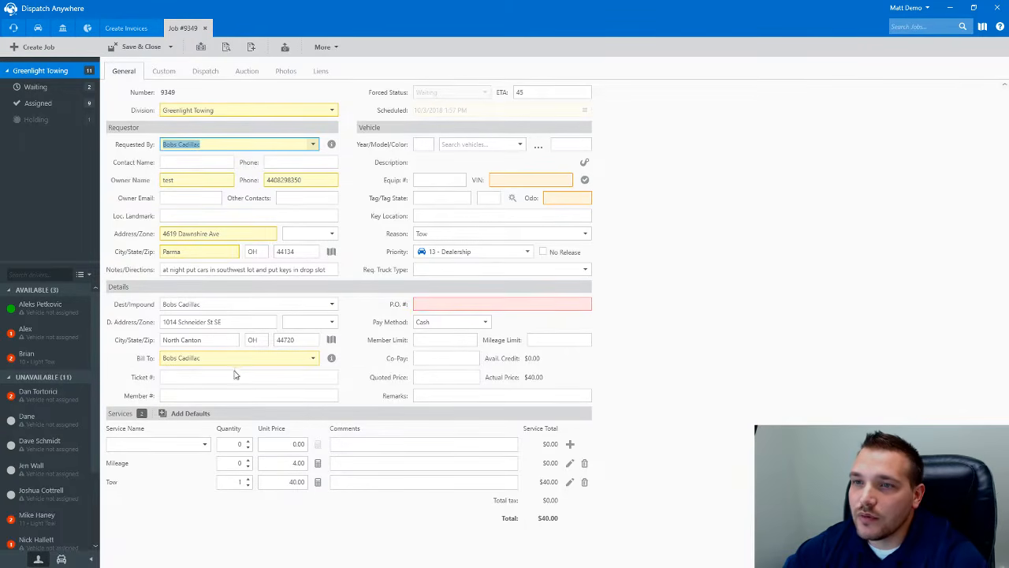
pyautogui.click(318, 463)
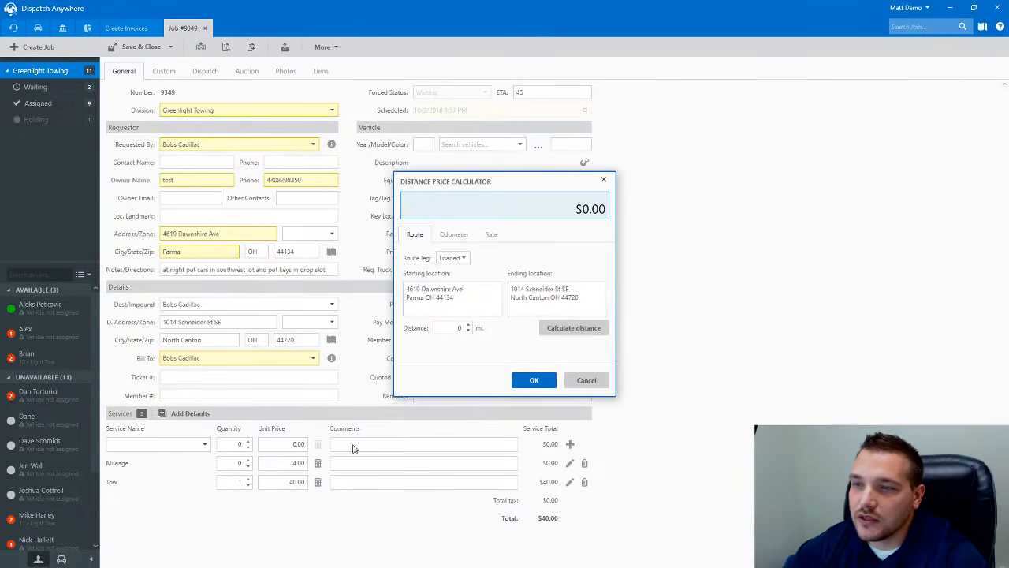
pyautogui.click(533, 380)
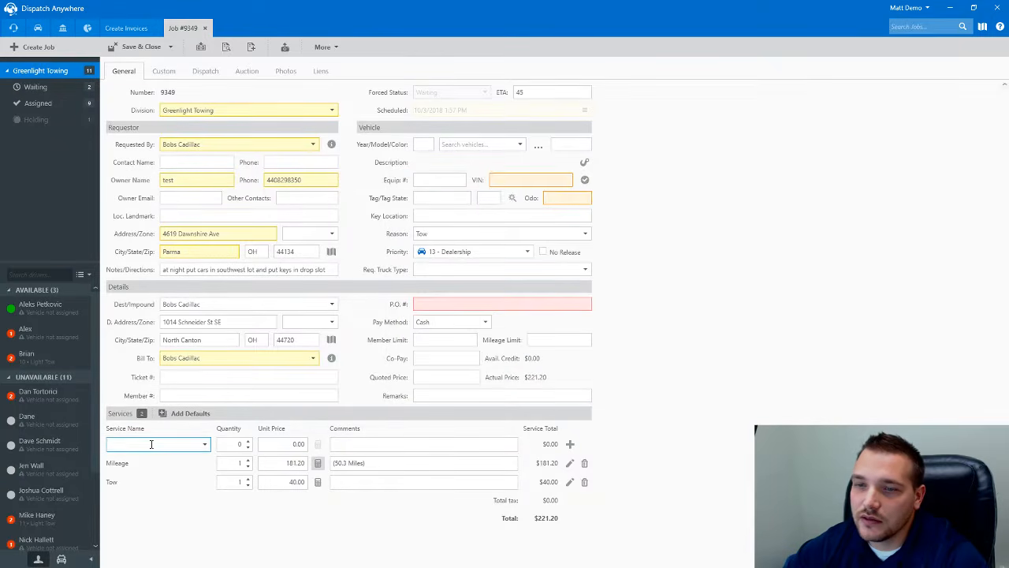
pyautogui.write('En Route Miles')
pyautogui.press('Tab')
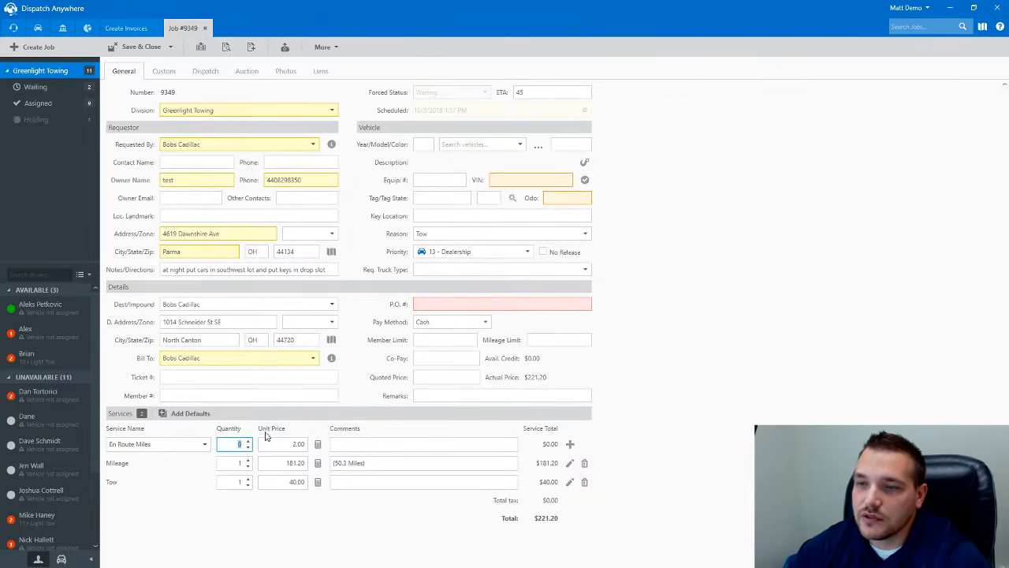
pyautogui.click(318, 445)
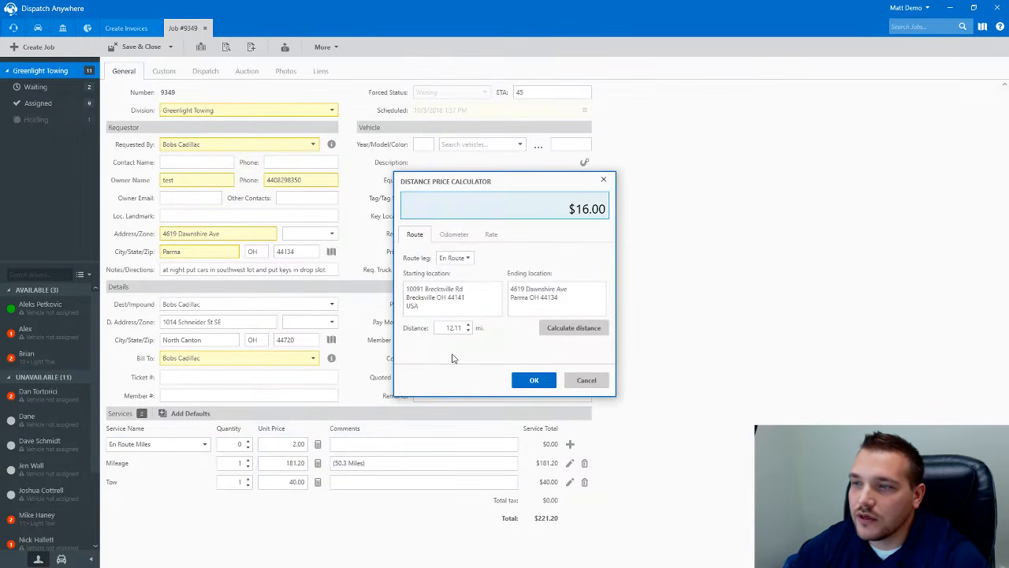
pyautogui.click(533, 380)
# - Enter the job's P.O. number and the vehicle's tag number with tag state OH
pyautogui.click(518, 306)
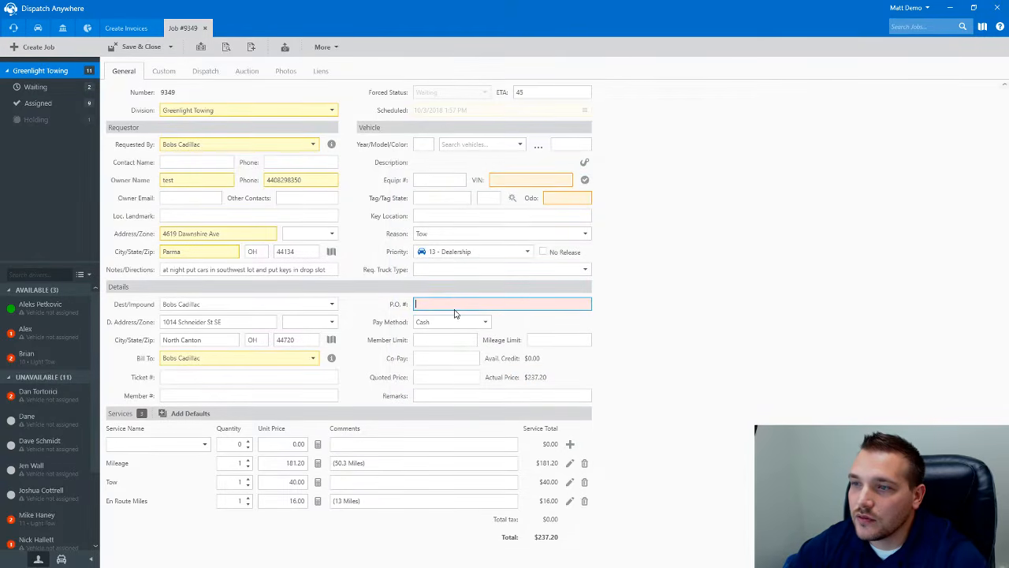
pyautogui.write('ABC123456')
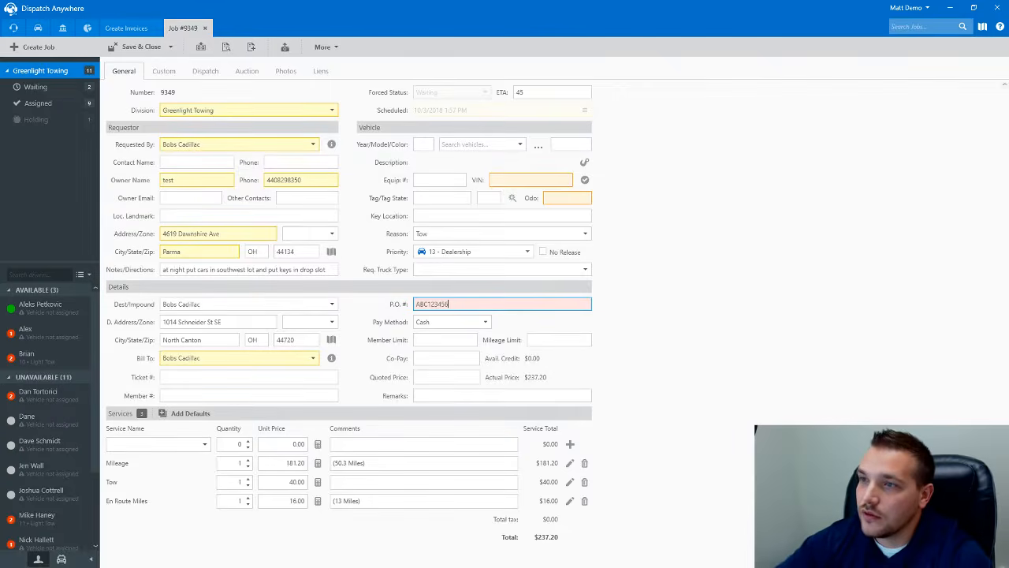
pyautogui.click(447, 198)
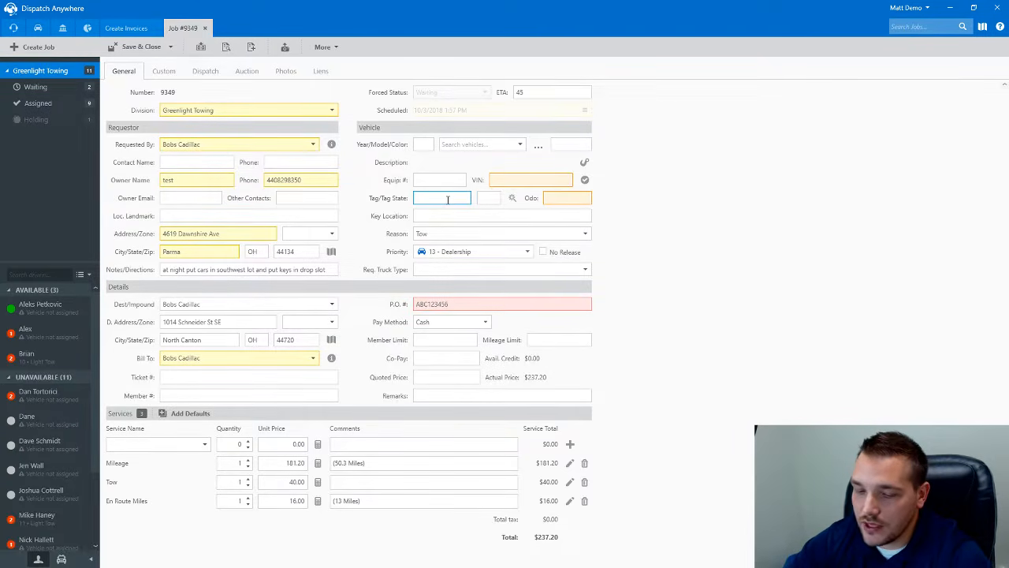
pyautogui.write('beacon2')
pyautogui.press('Tab')
pyautogui.write('OH')
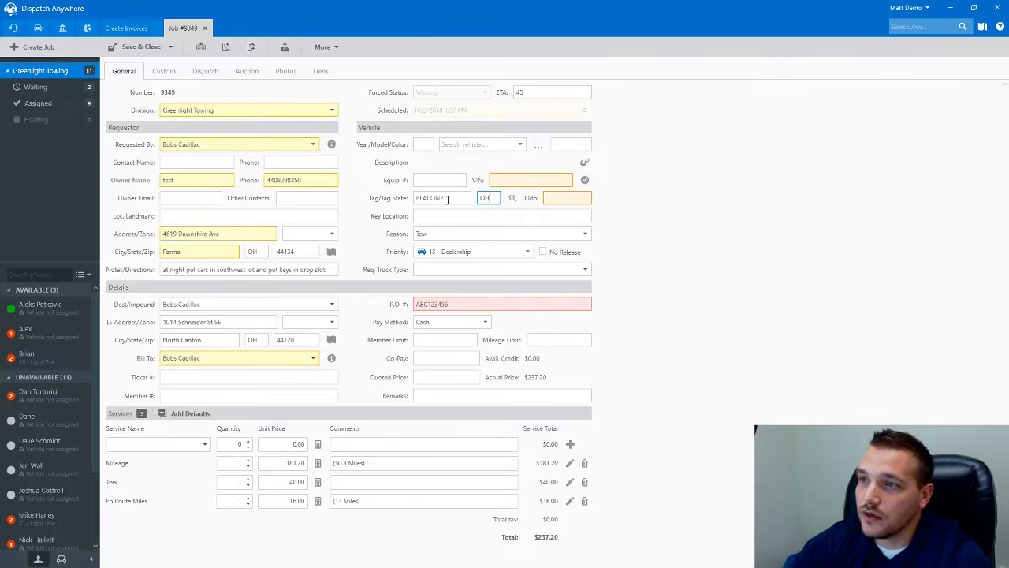
# - Fill the vehicle as a 2007 Saturn Sky Base from its VIN, enter odometer 12300, and save
pyautogui.click(512, 199)
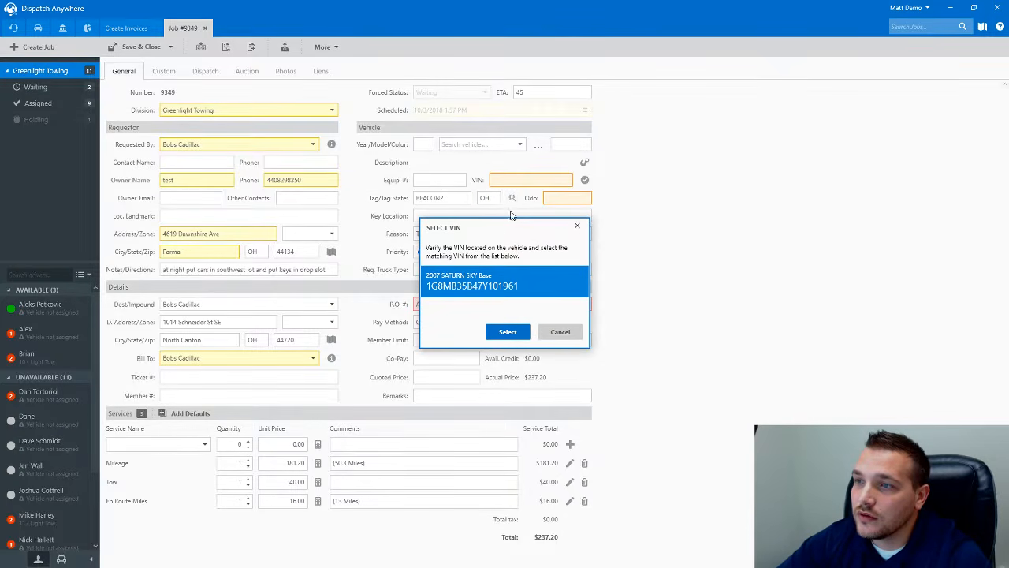
pyautogui.click(509, 330)
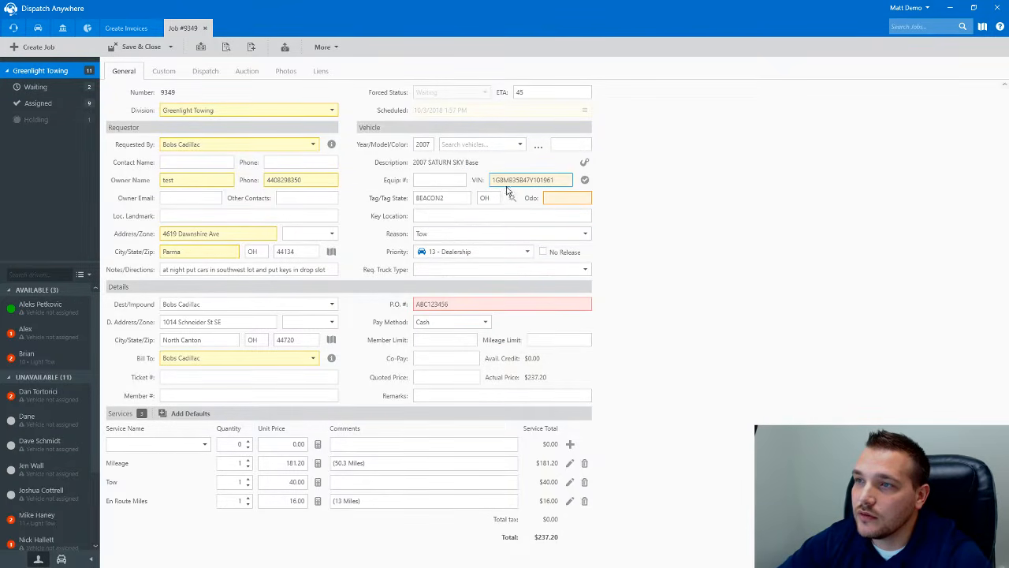
pyautogui.click(562, 201)
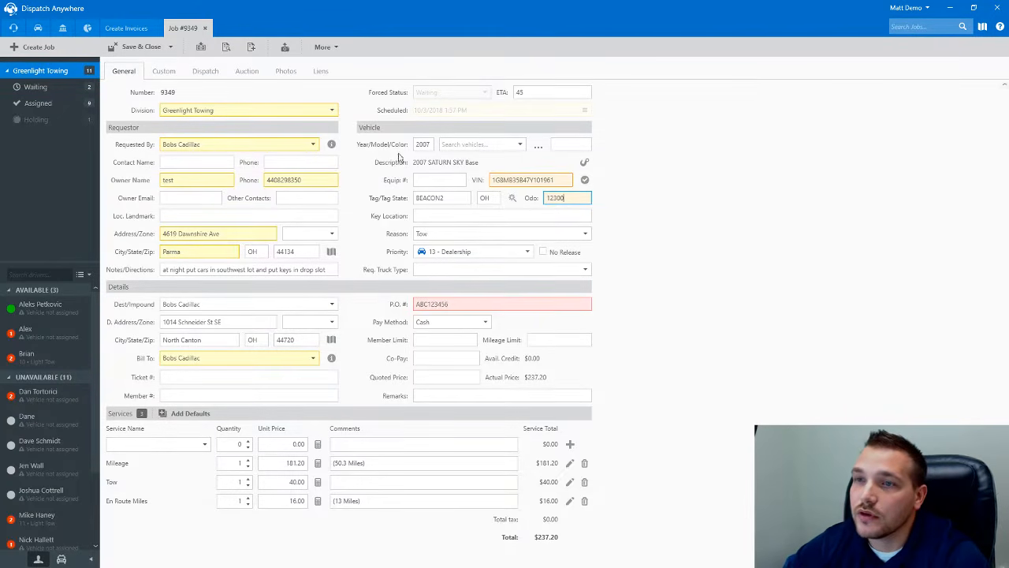
pyautogui.click(138, 48)
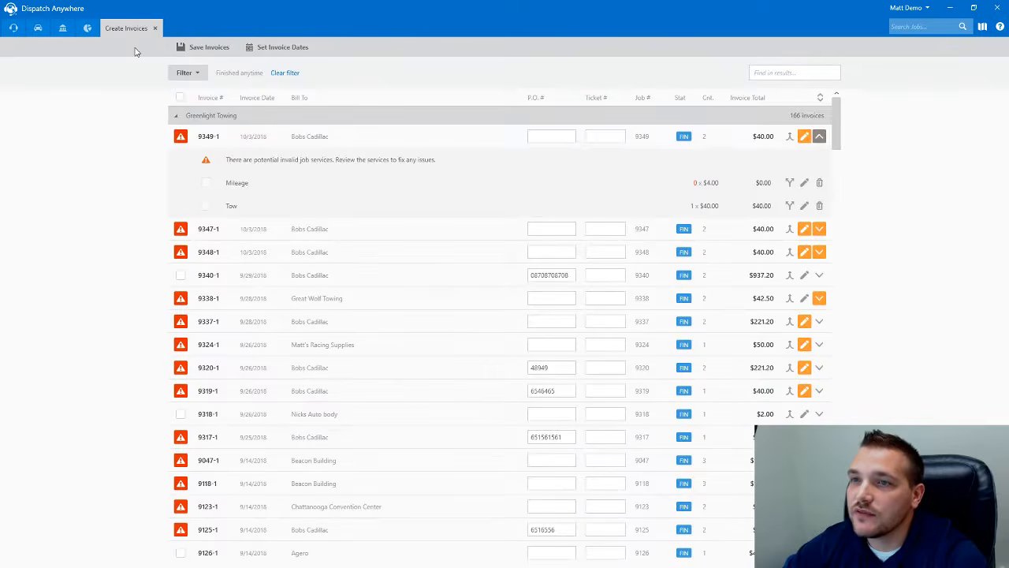
pyautogui.click(181, 137)
pyautogui.click(181, 137)
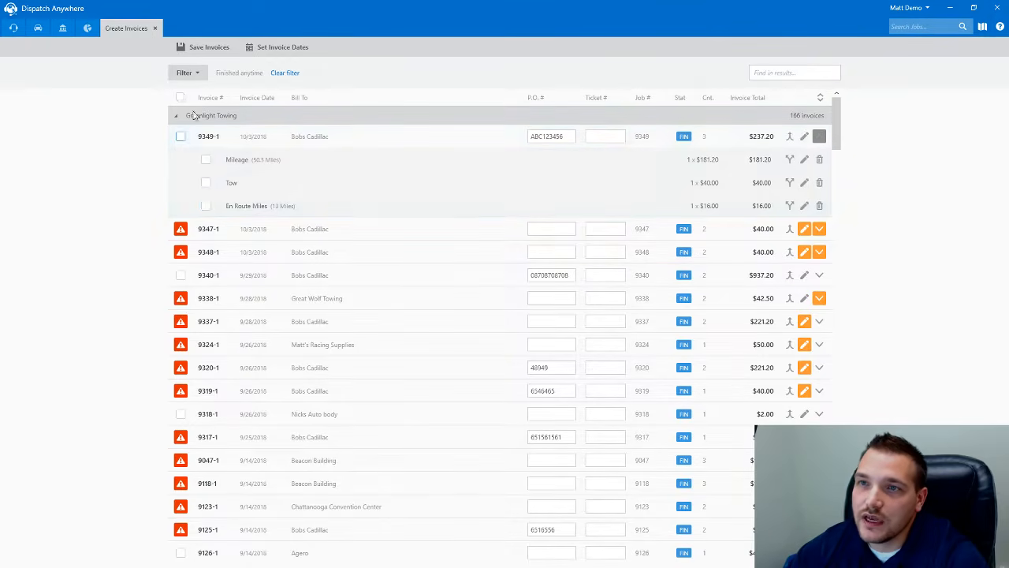
pyautogui.click(179, 97)
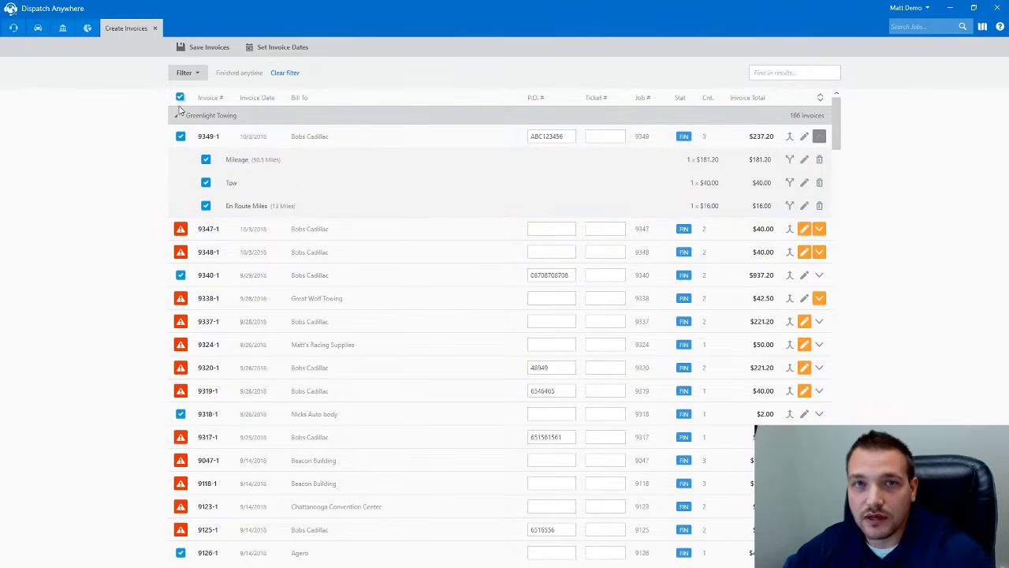
pyautogui.click(180, 97)
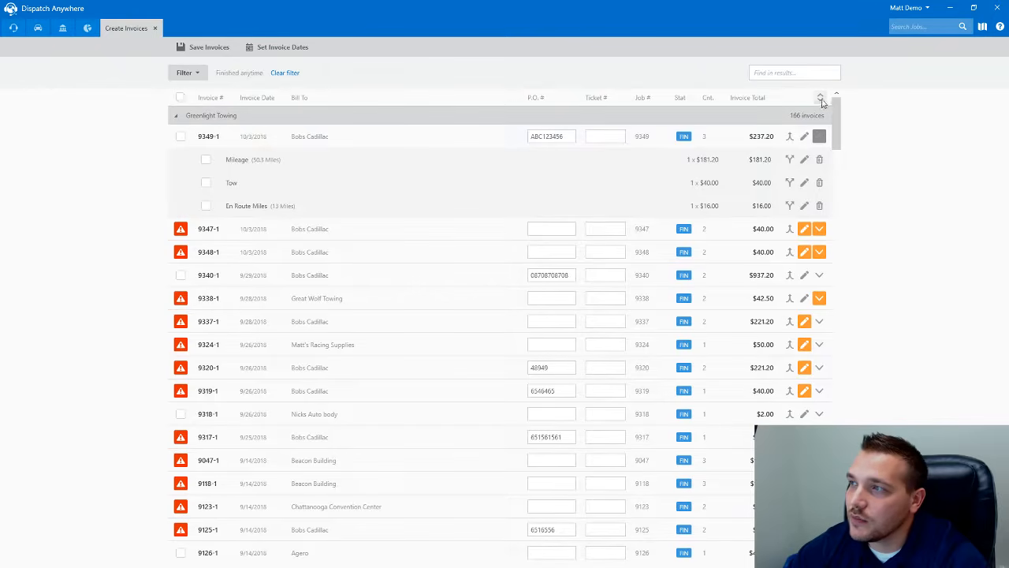
# - Toggle invoice 9349-1's service lines, then expand and collapse all invoices
pyautogui.click(820, 137)
pyautogui.click(820, 137)
pyautogui.click(820, 137)
pyautogui.click(820, 137)
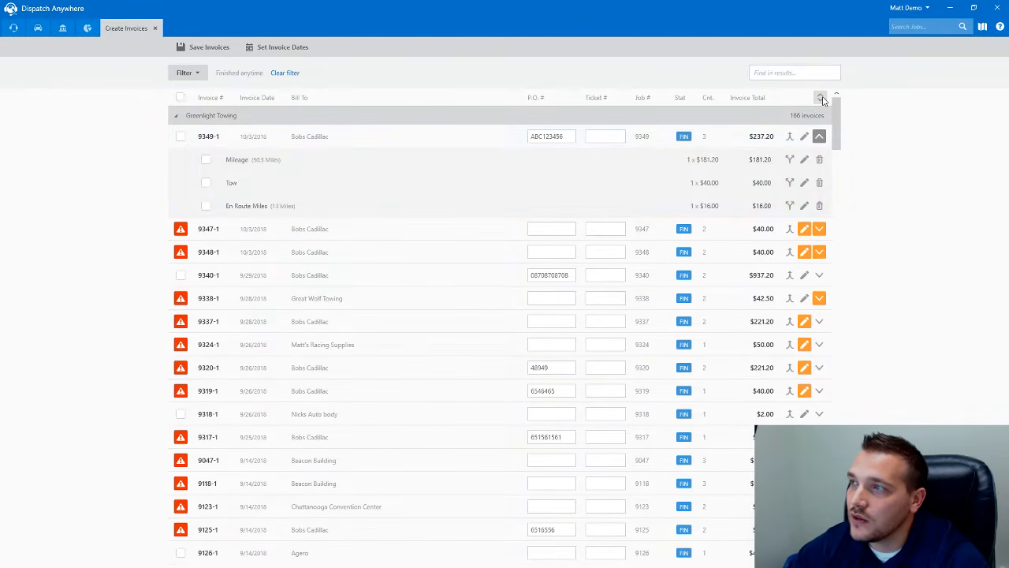
pyautogui.click(821, 98)
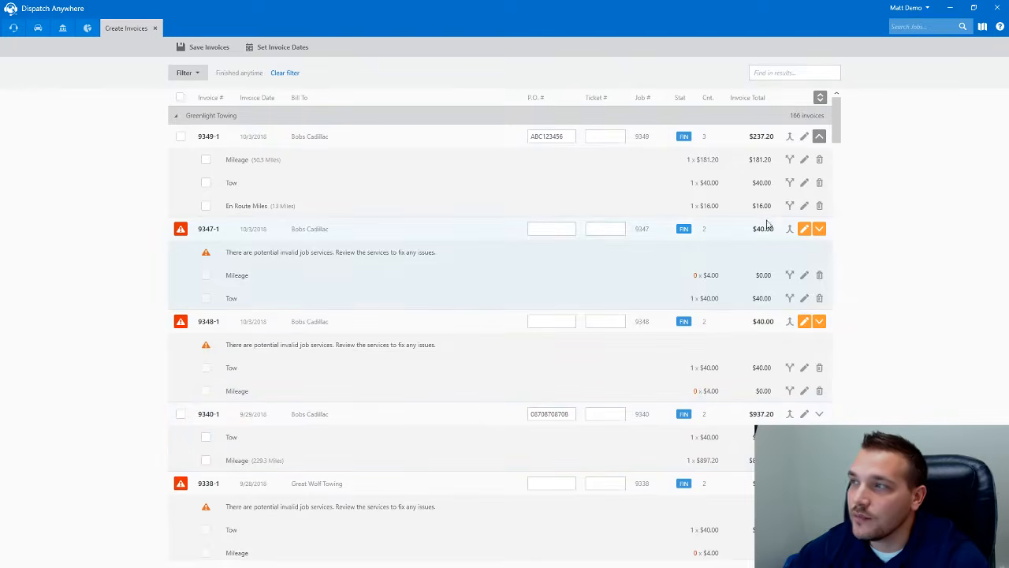
pyautogui.click(820, 101)
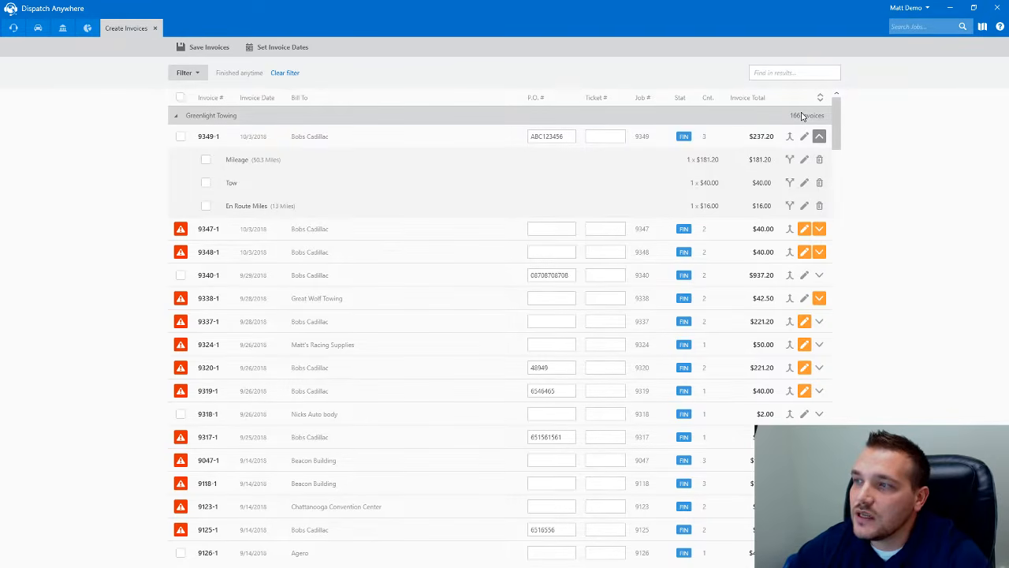
# - Expand invoices 9347-1 and 9348-1 to reveal their invalid Mileage service warnings
pyautogui.click(820, 232)
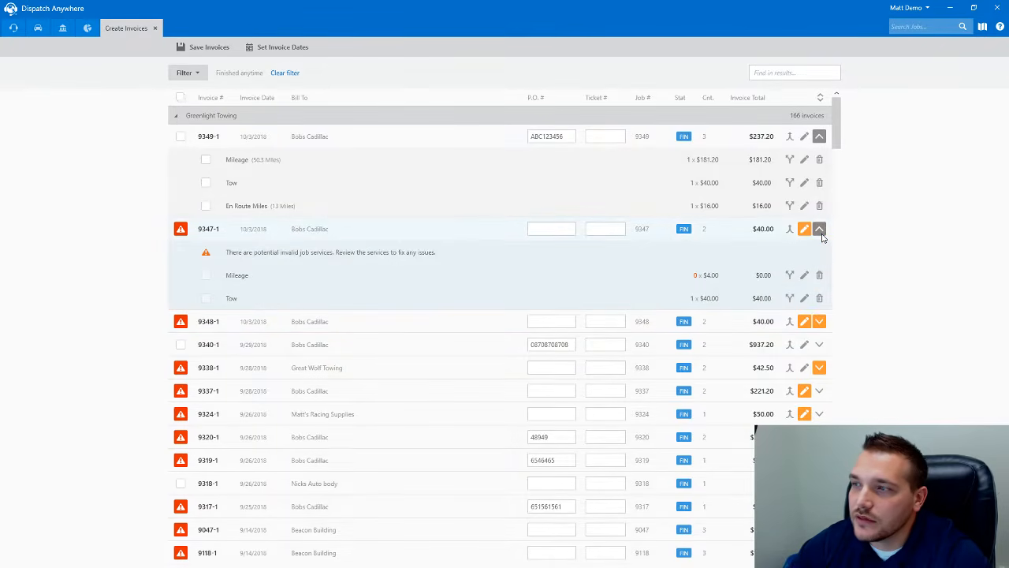
pyautogui.click(820, 322)
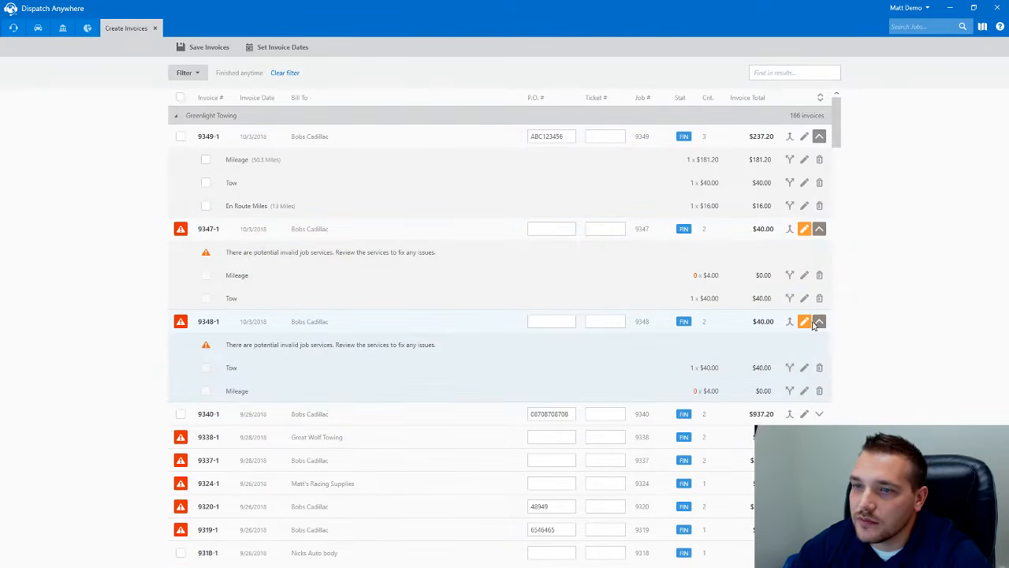
pyautogui.scroll(-3, 329, 365)
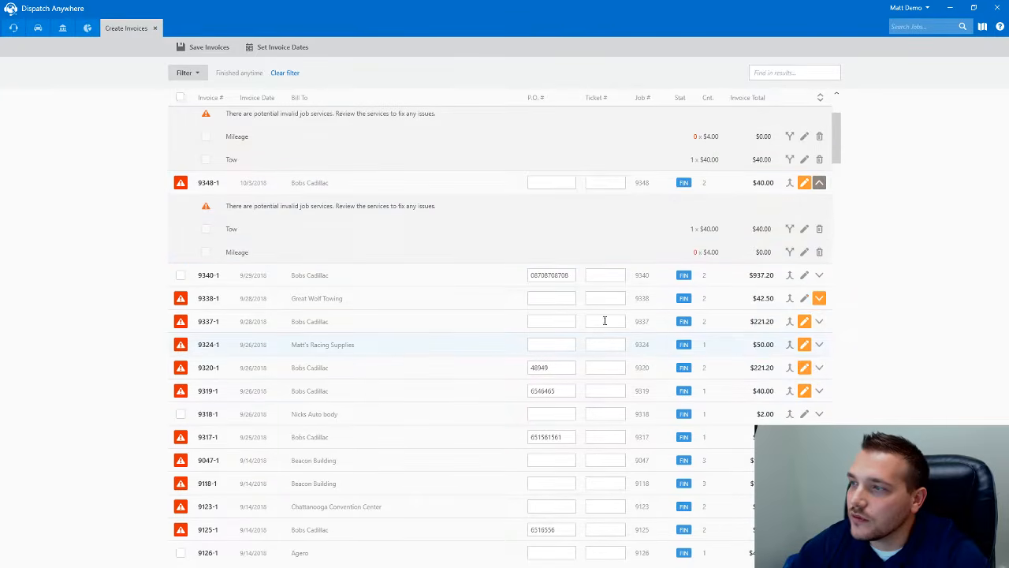
# - Enter a P.O. number on job 9337 and save the job
pyautogui.click(804, 325)
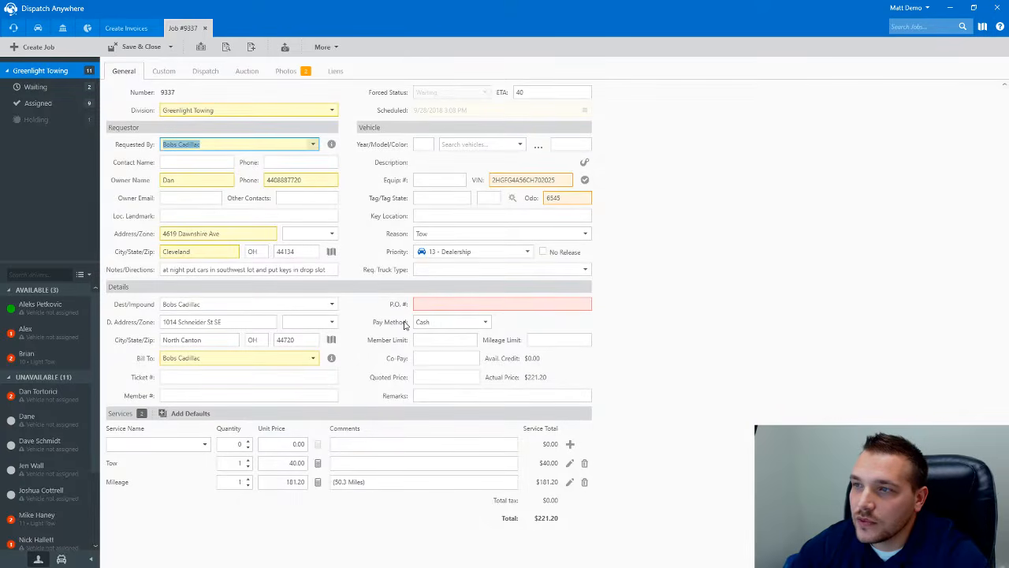
pyautogui.click(451, 304)
pyautogui.write('ABC')
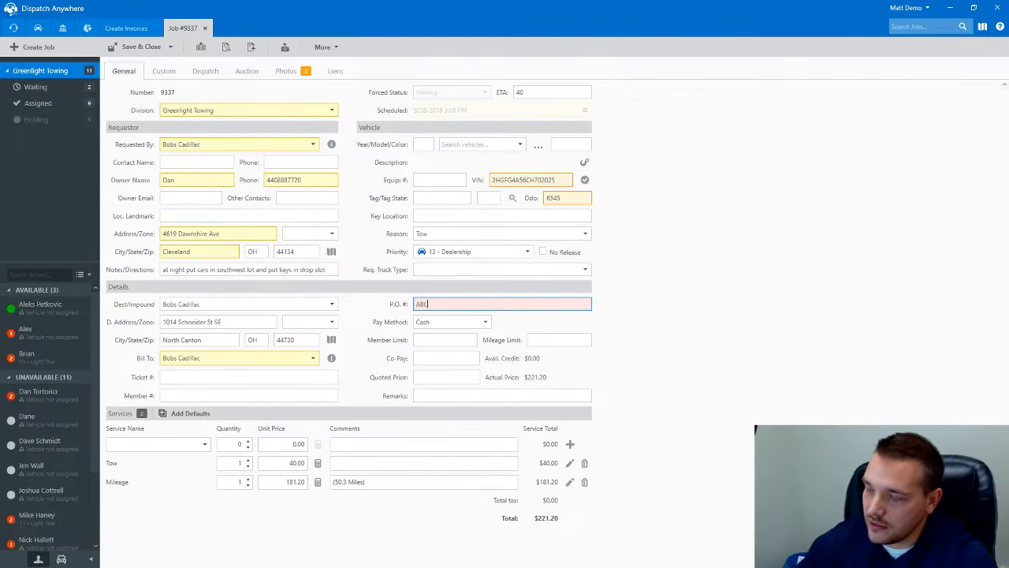
pyautogui.write('123456')
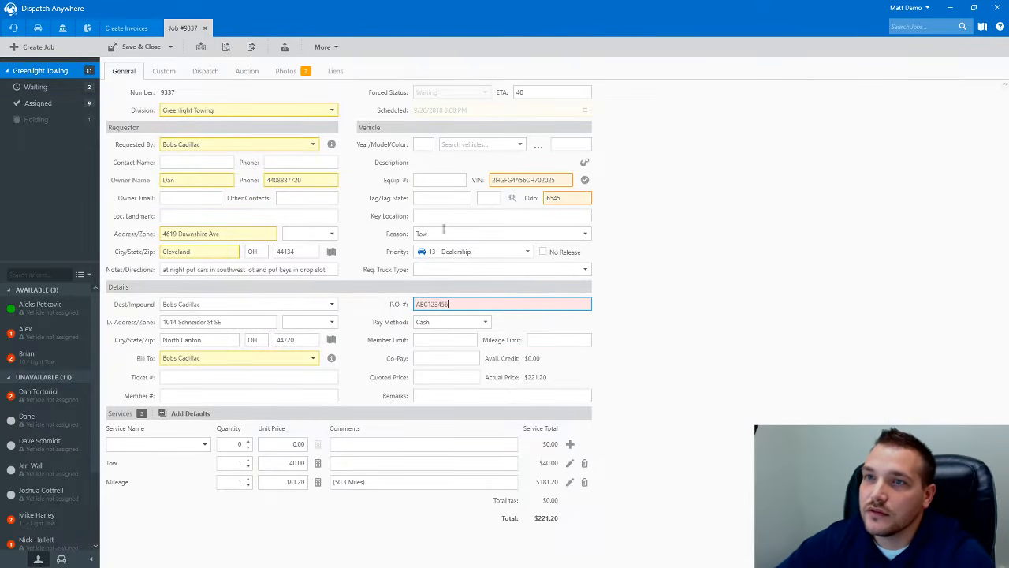
pyautogui.click(134, 49)
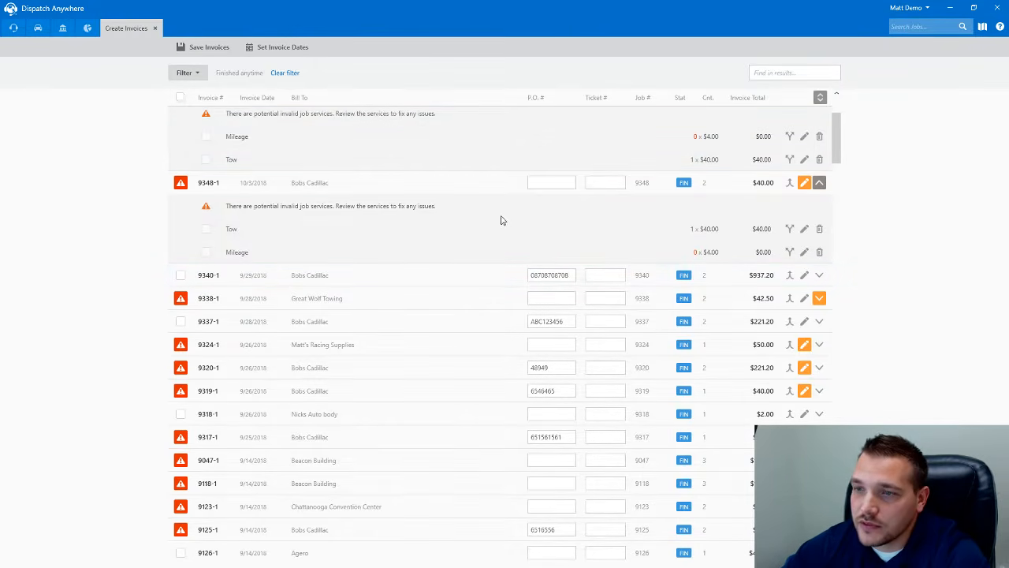
pyautogui.scroll(-3, 473, 230)
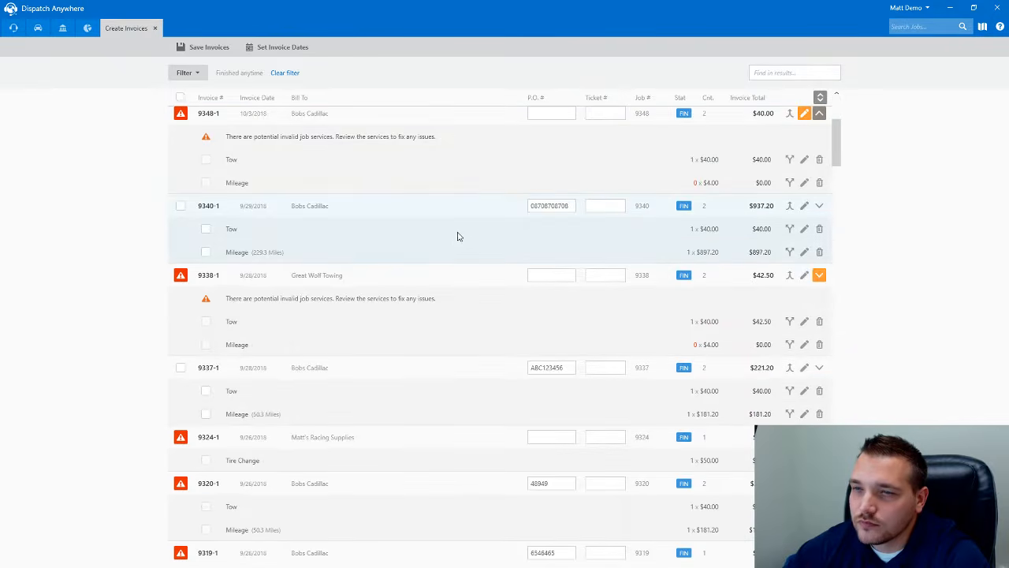
pyautogui.scroll(-4, 308, 321)
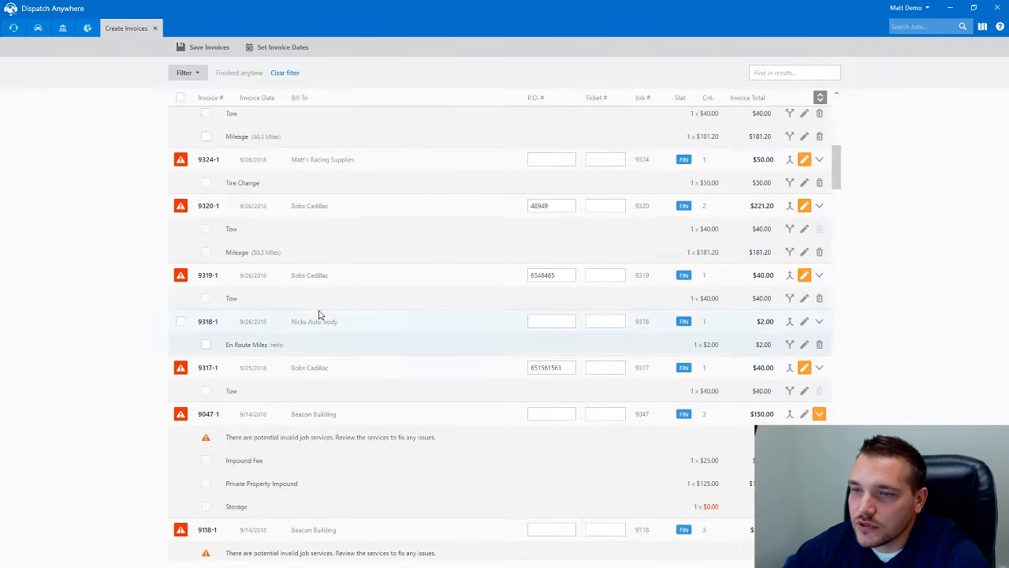
pyautogui.scroll(-1, 319, 326)
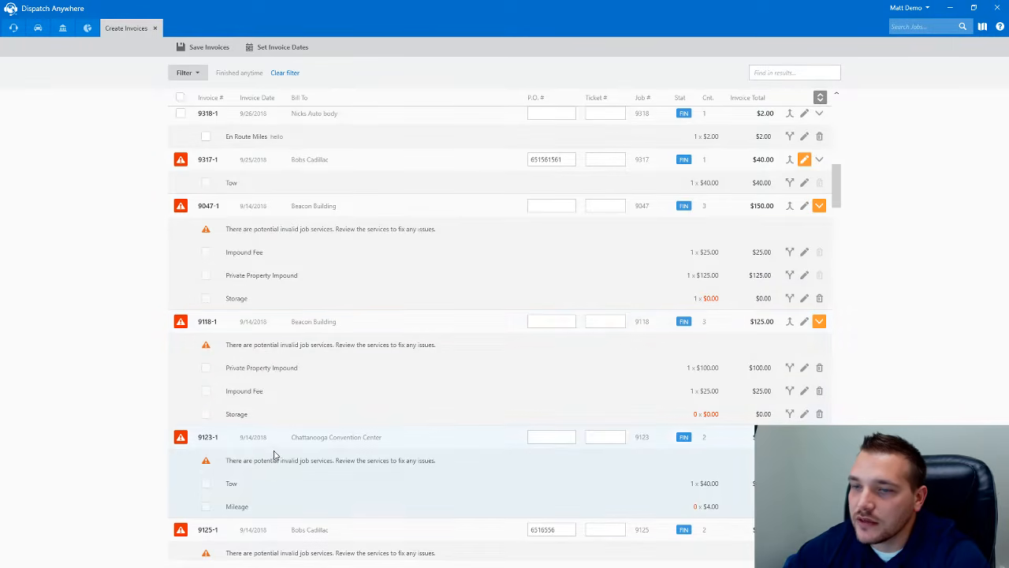
pyautogui.scroll(-2, 276, 454)
pyautogui.scroll(3, 288, 350)
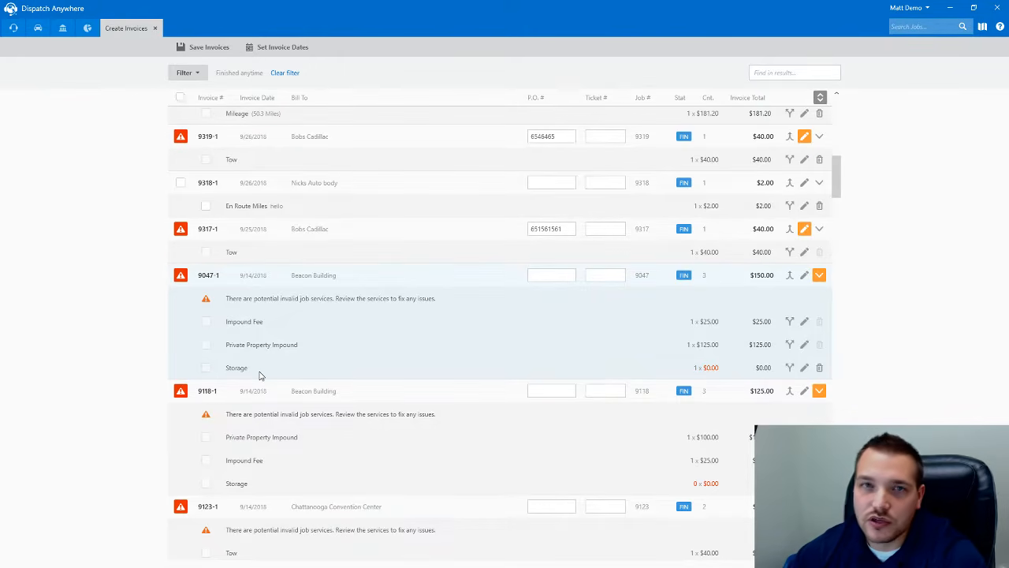
# - Select invoice 9047-1 with its services and save it despite the warning
pyautogui.click(181, 280)
pyautogui.click(204, 48)
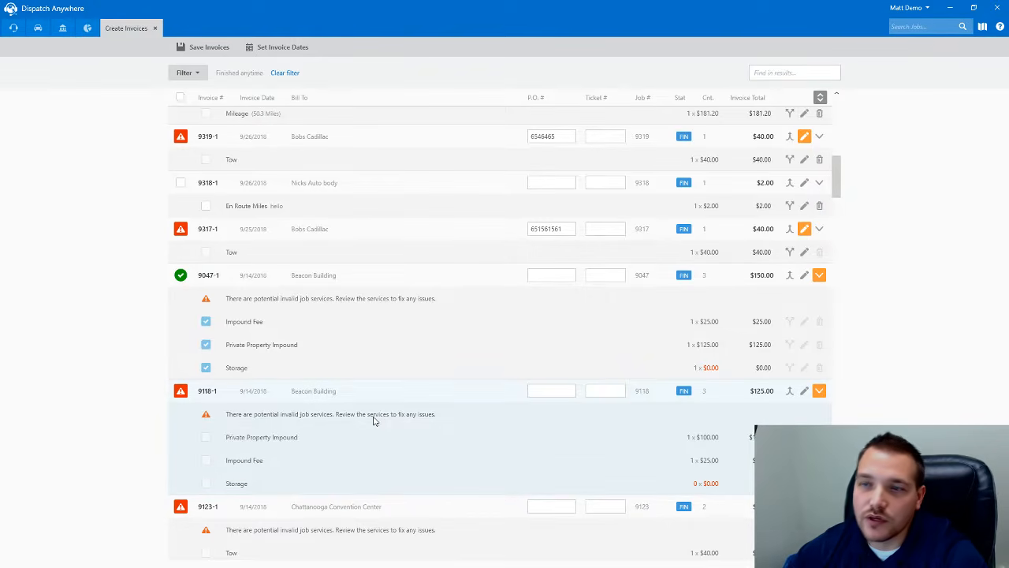
pyautogui.scroll(10, 413, 338)
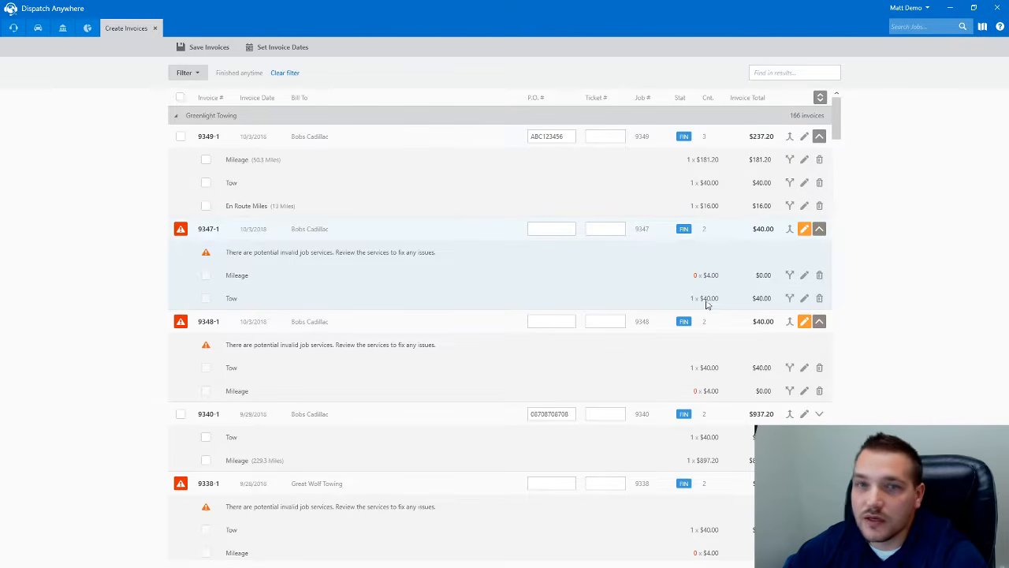
# - Reprice 9347-1's Mileage line to $181.20 for 50.3 miles using the route calculator
pyautogui.click(804, 275)
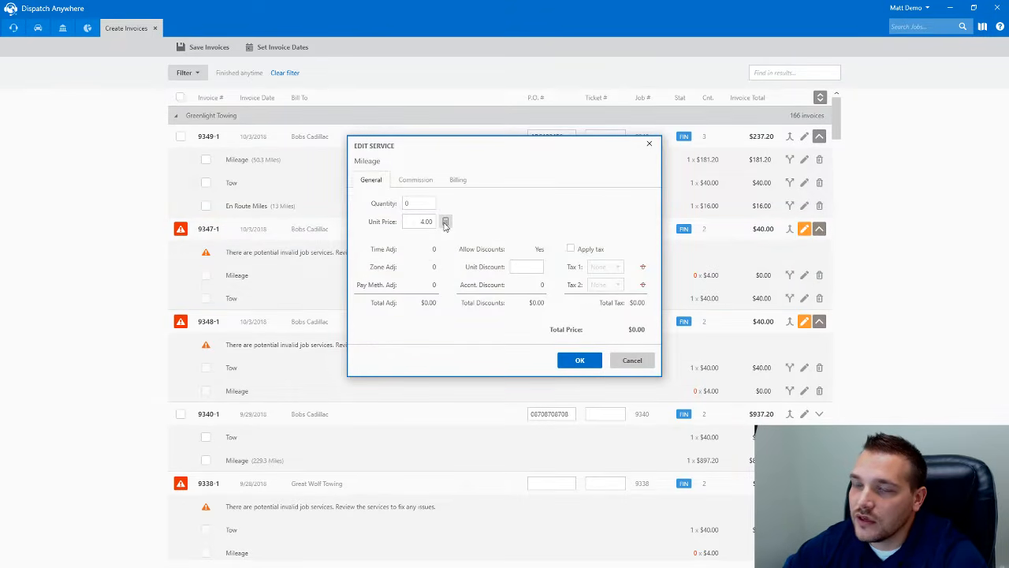
pyautogui.click(445, 221)
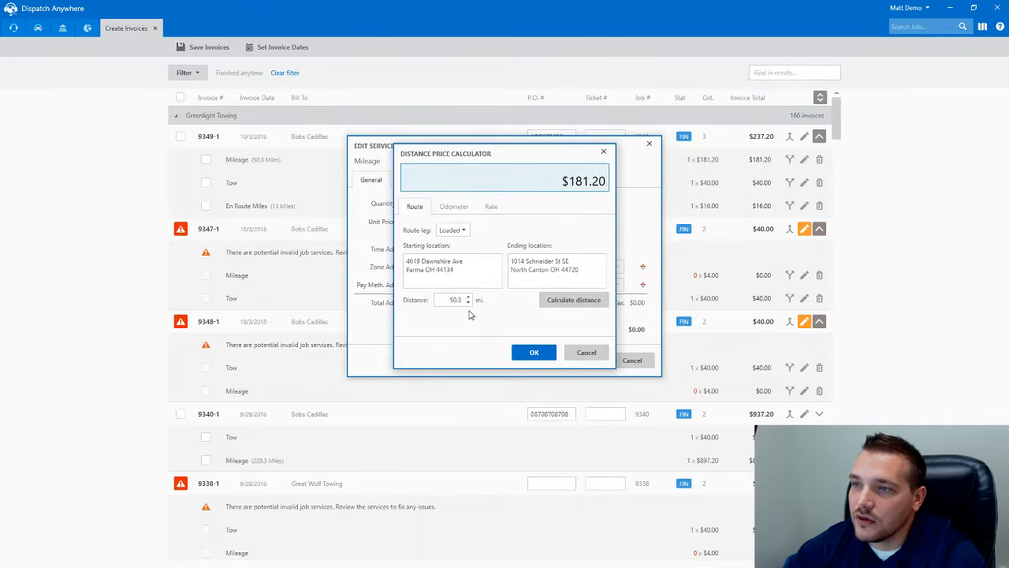
pyautogui.click(534, 353)
pyautogui.click(580, 360)
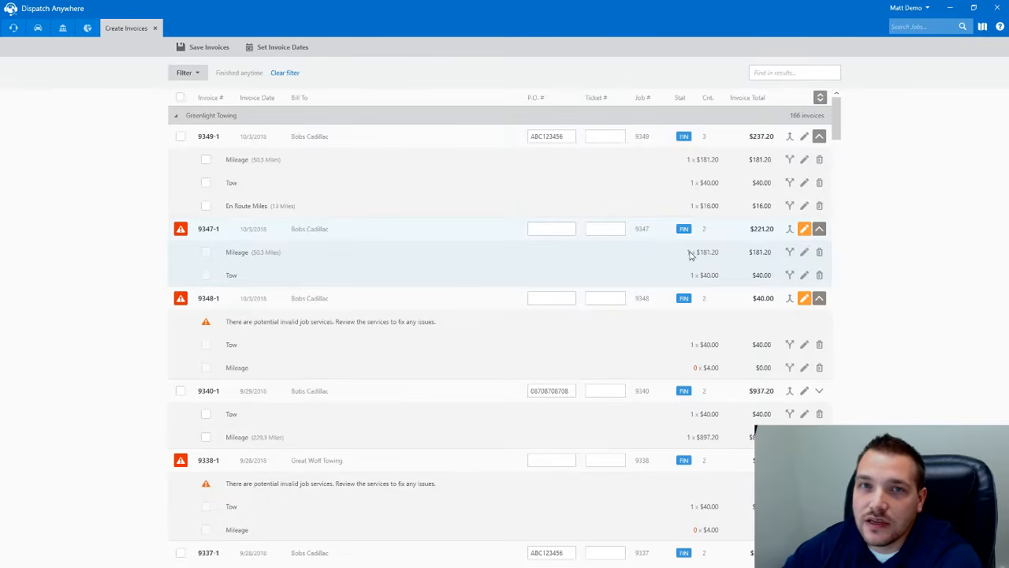
# - Select and save invoice 9347-1 ($221.20), then invoice 9349-1 ($237.20)
pyautogui.click(181, 230)
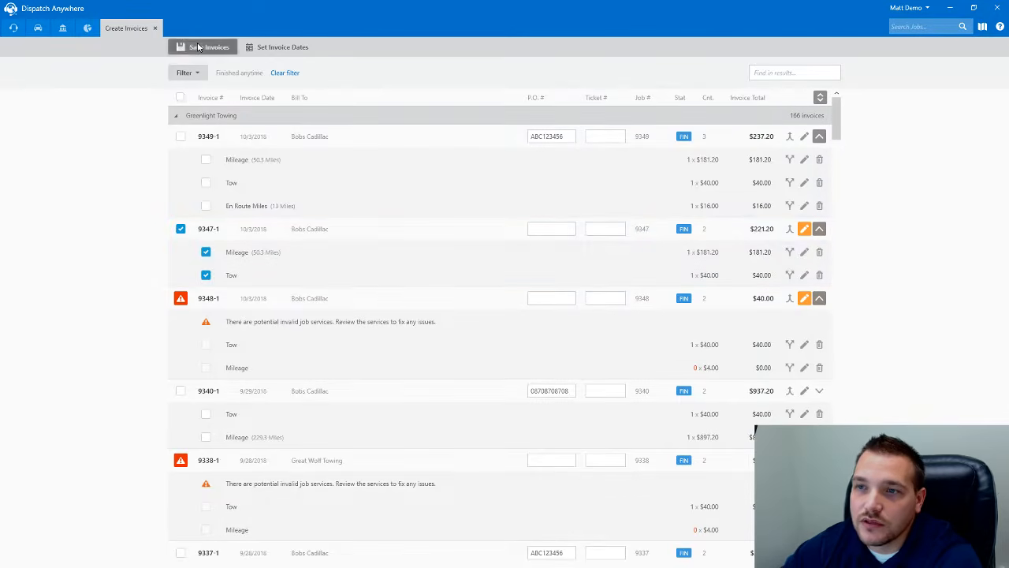
pyautogui.click(203, 47)
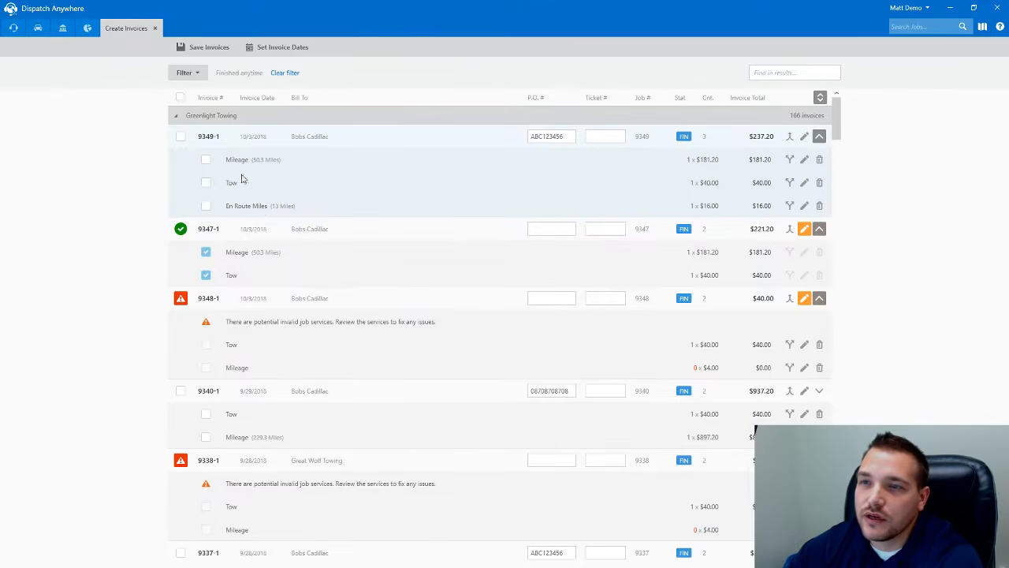
pyautogui.click(180, 136)
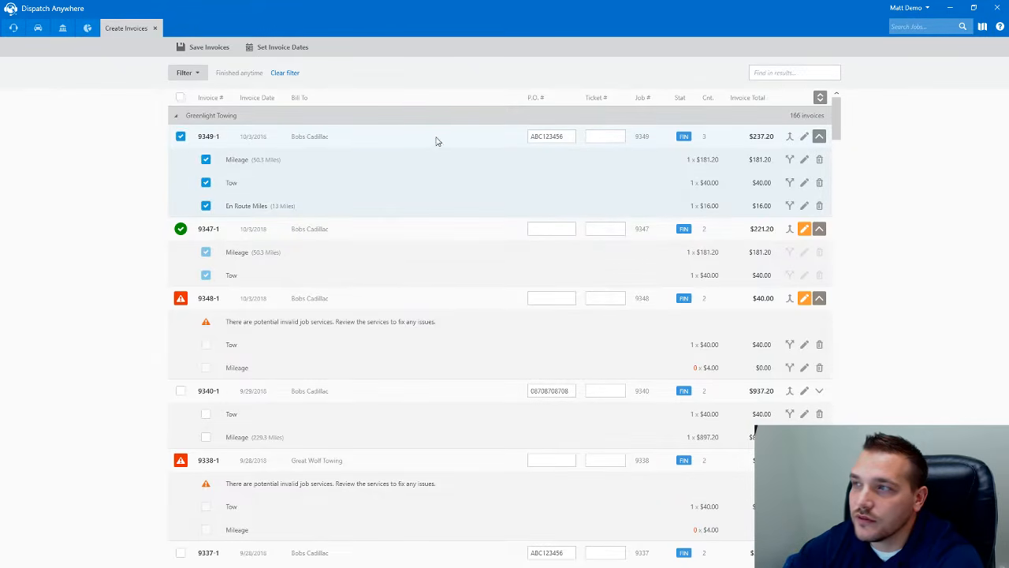
pyautogui.click(205, 47)
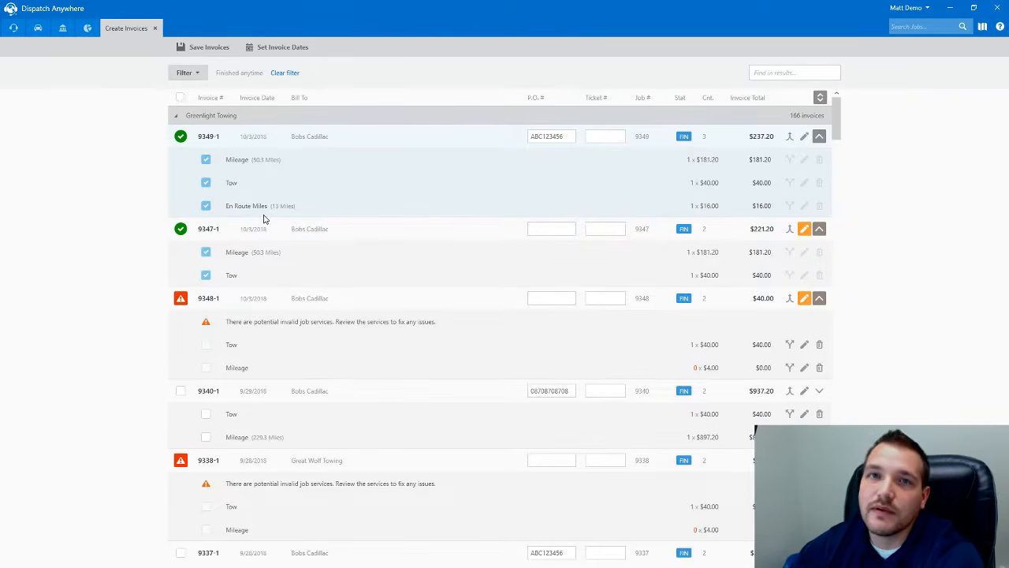
# - Find job 9349, open it for editing, and add a $25.00 Dollies service
pyautogui.click(773, 74)
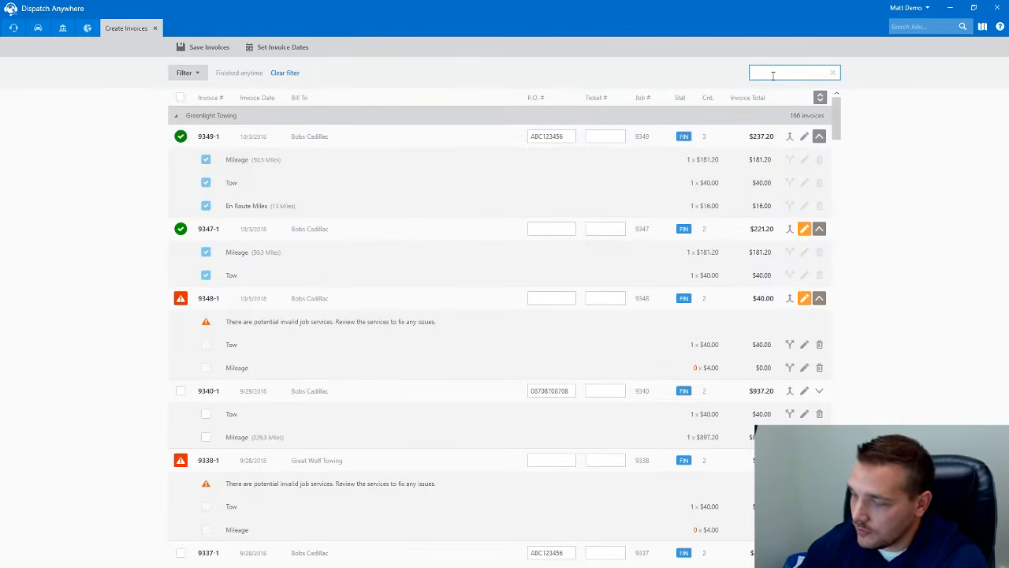
pyautogui.write('93')
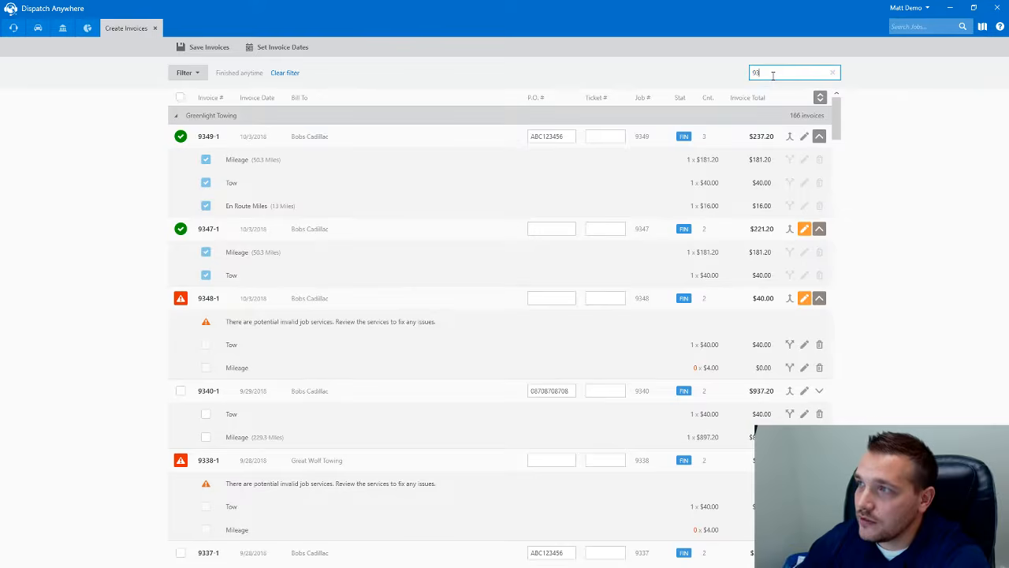
pyautogui.write('49')
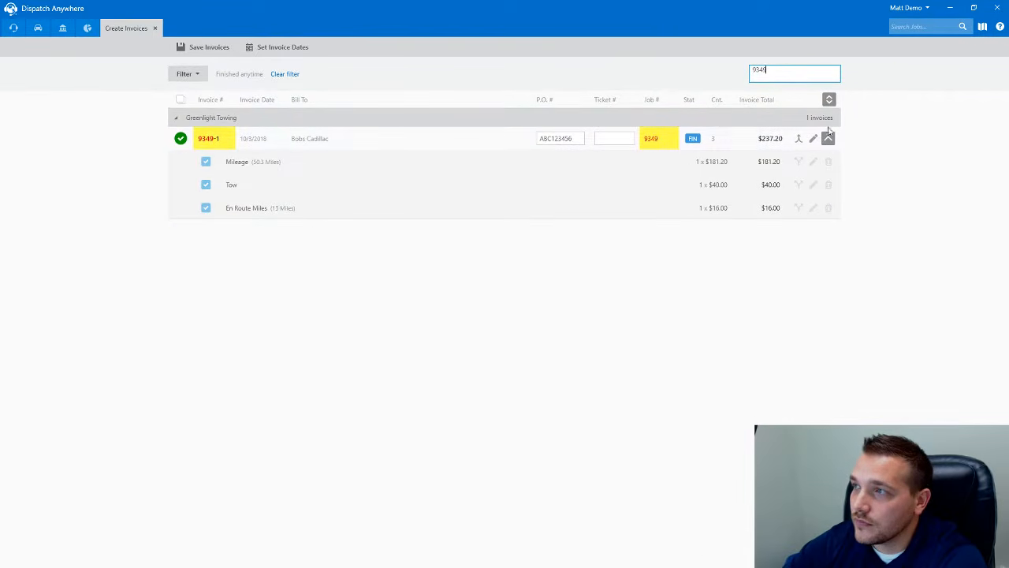
pyautogui.click(814, 138)
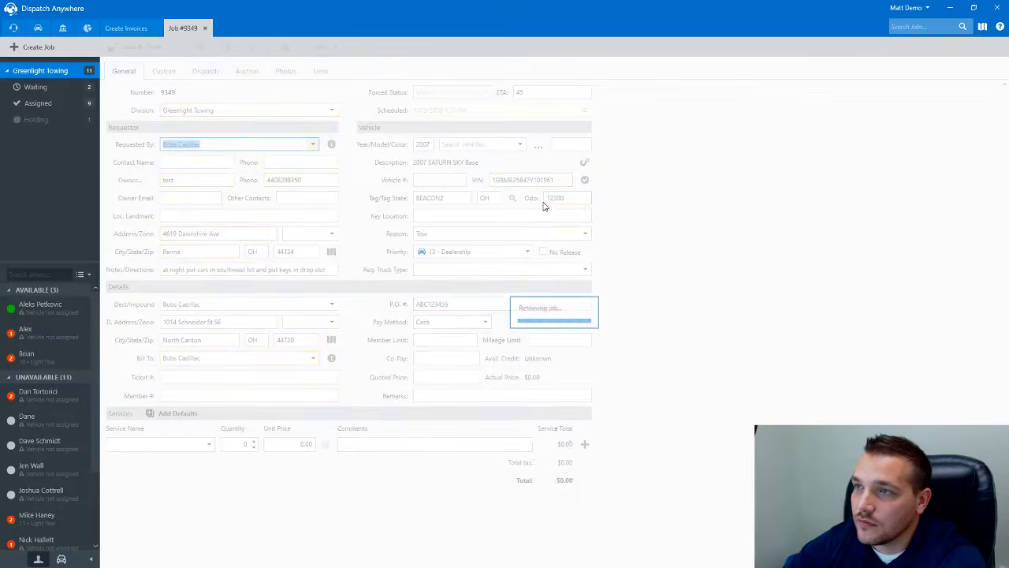
pyautogui.click(166, 442)
pyautogui.write('Do')
pyautogui.press('Tab')
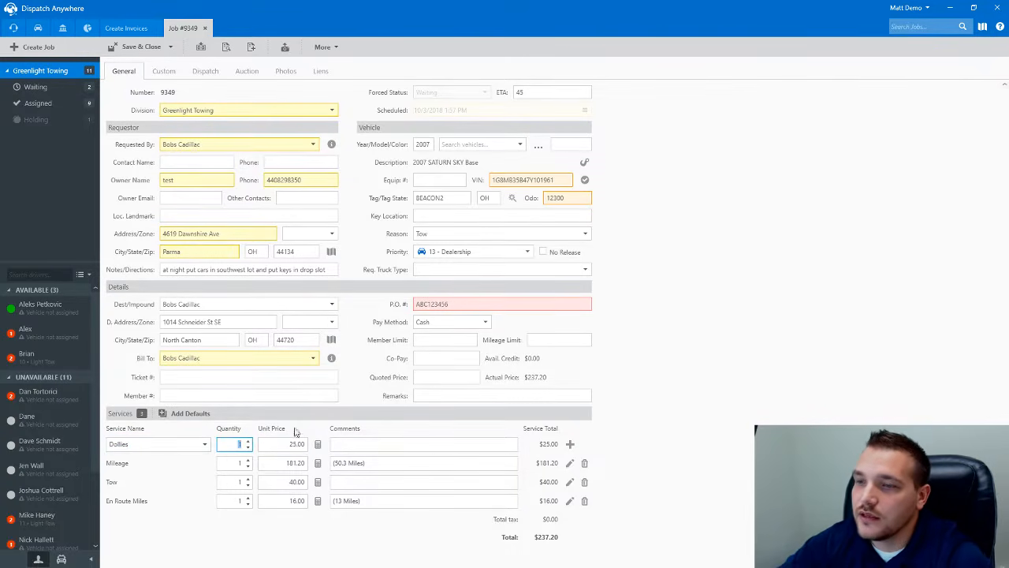
pyautogui.click(569, 446)
# - Add 2 hours of Labor 2 at $100.00 and save the job
pyautogui.click(144, 446)
pyautogui.write('Labor 2')
pyautogui.press('Tab')
pyautogui.click(318, 443)
pyautogui.click(456, 301)
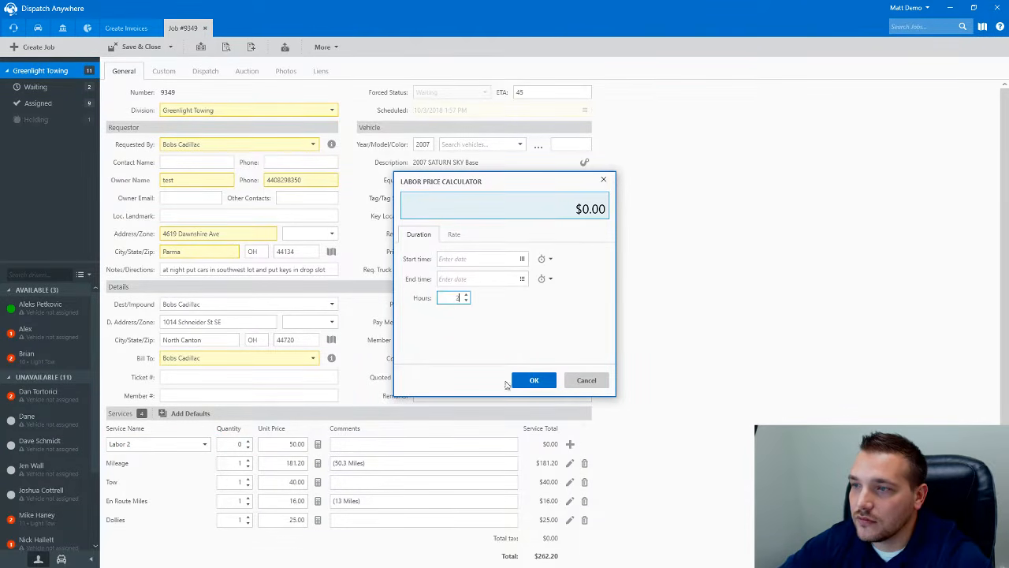
pyautogui.click(534, 380)
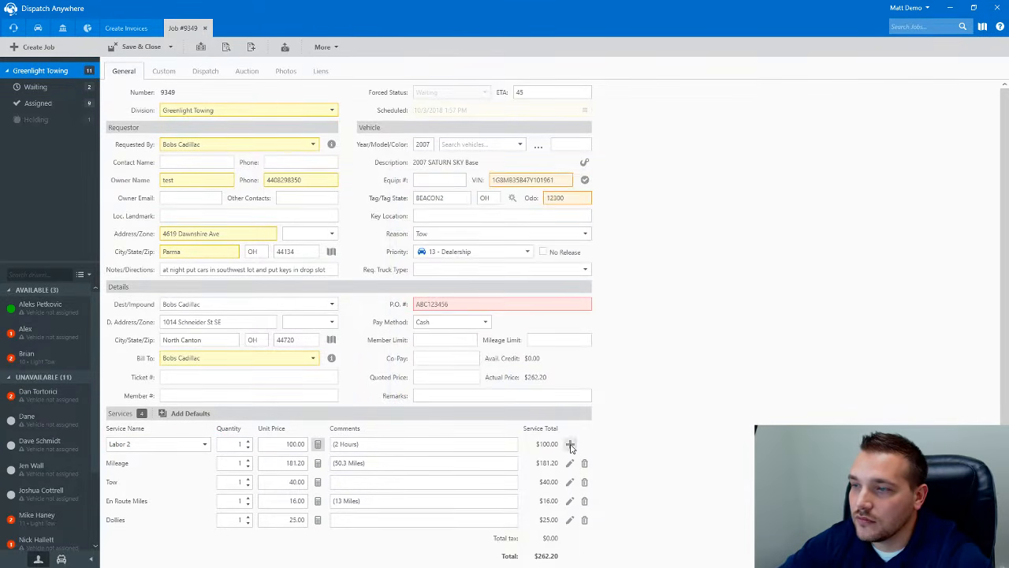
pyautogui.click(154, 48)
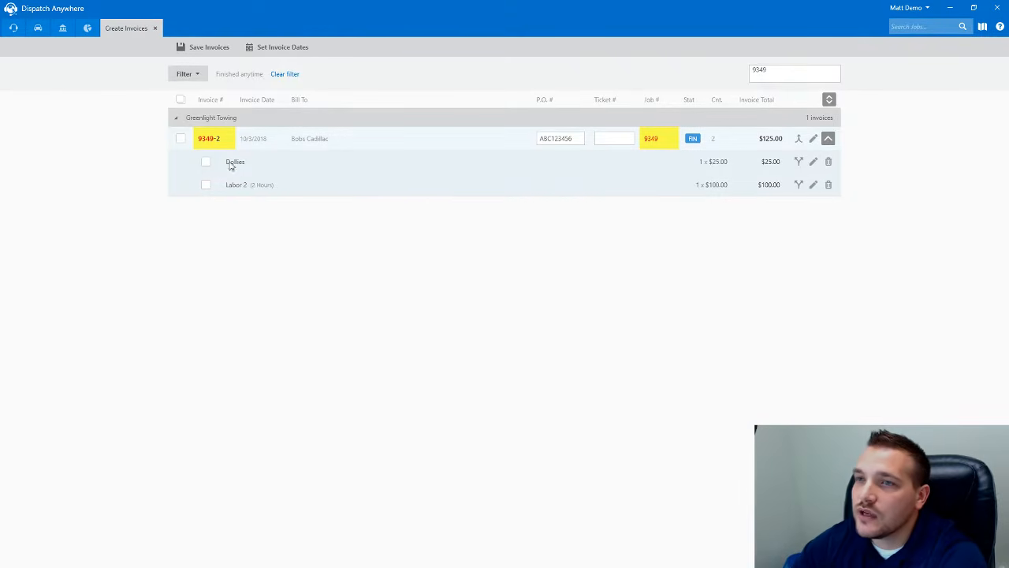
pyautogui.click(812, 138)
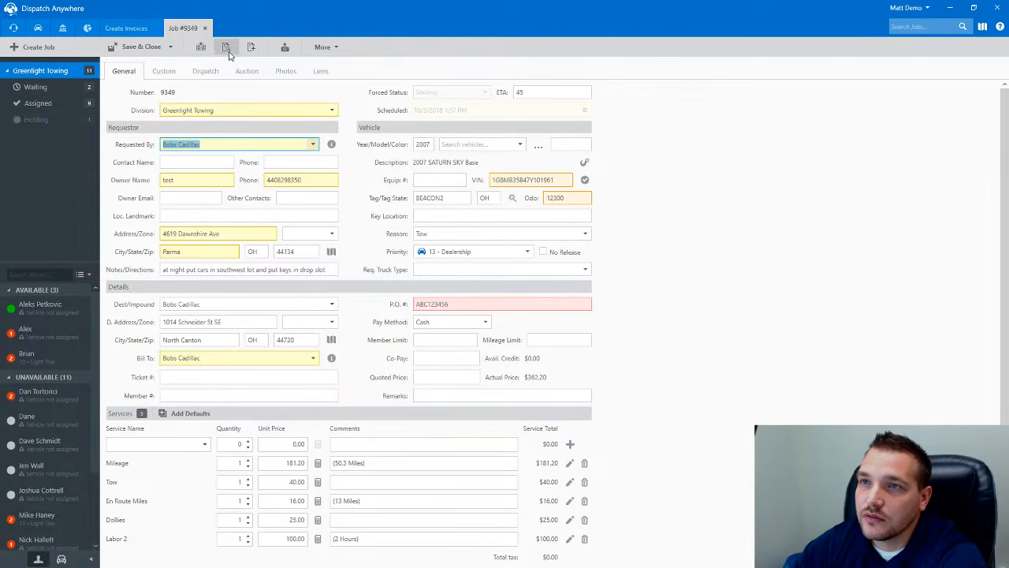
pyautogui.click(227, 48)
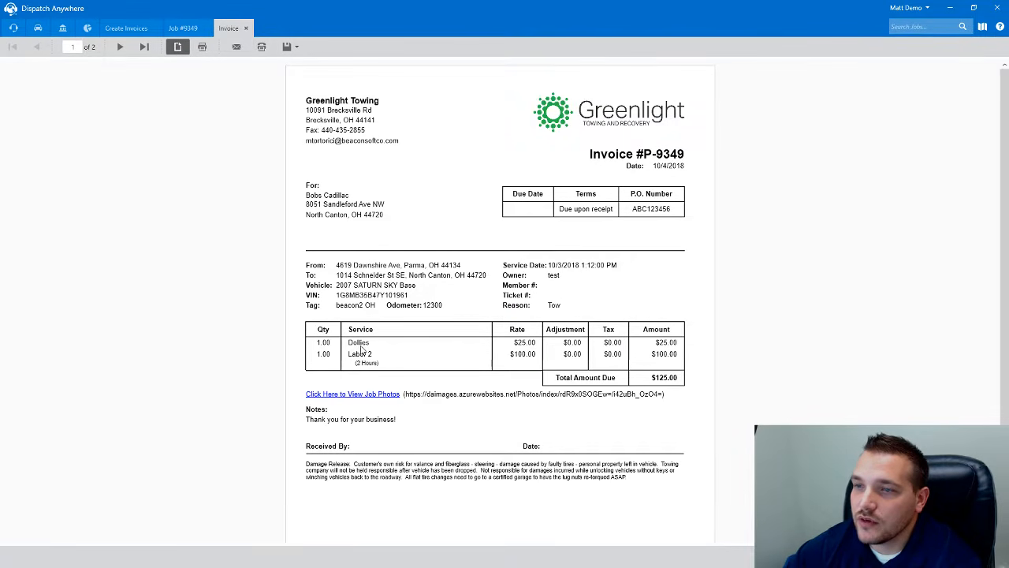
pyautogui.click(119, 47)
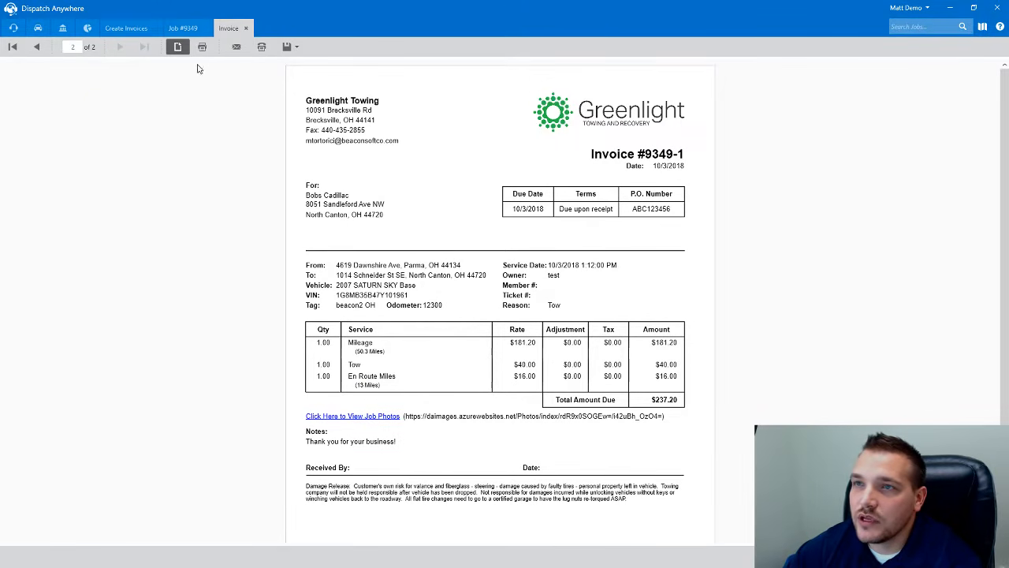
pyautogui.click(245, 29)
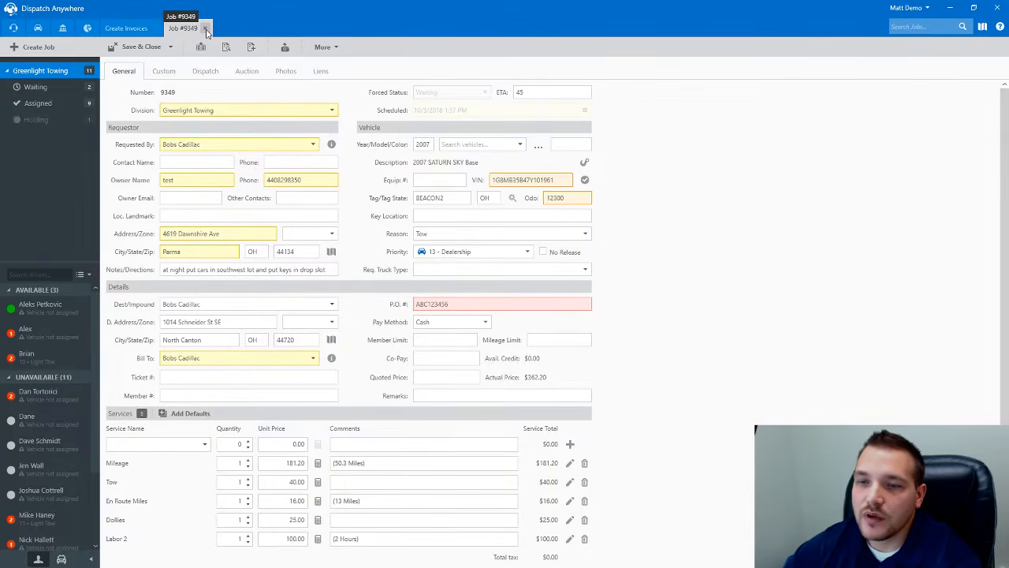
pyautogui.click(214, 256)
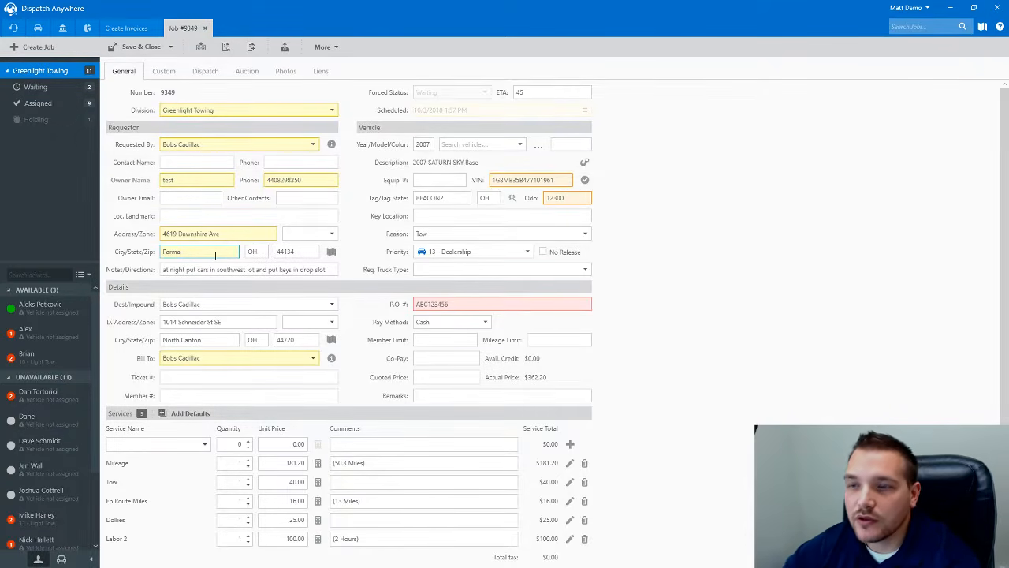
pyautogui.click(190, 377)
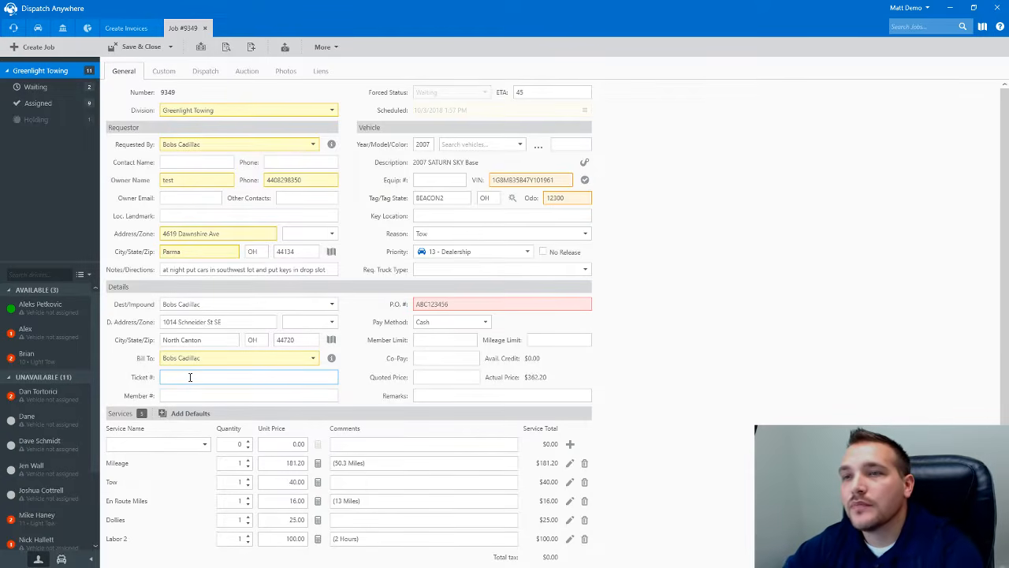
pyautogui.click(205, 28)
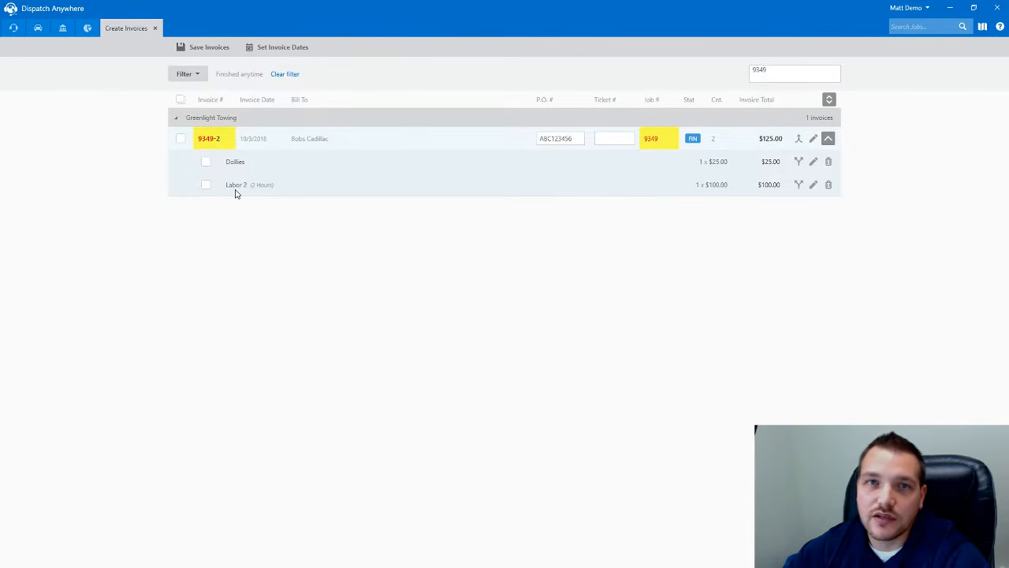
# - Merge invoice 9349-2 (Dollies, Labor 2) into 9349-1, create it at $125.00, and reopen job 9349
pyautogui.click(799, 139)
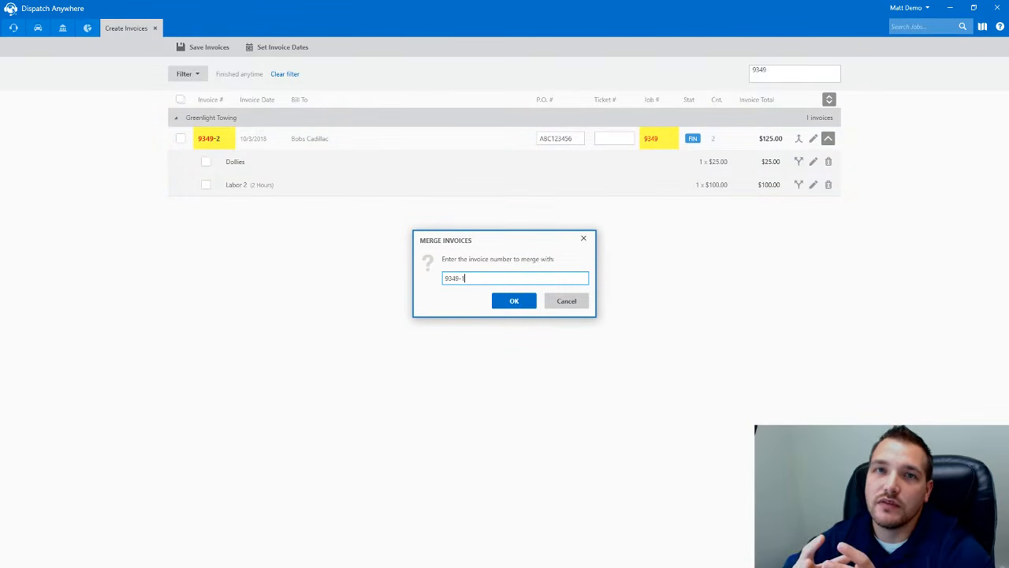
pyautogui.click(514, 304)
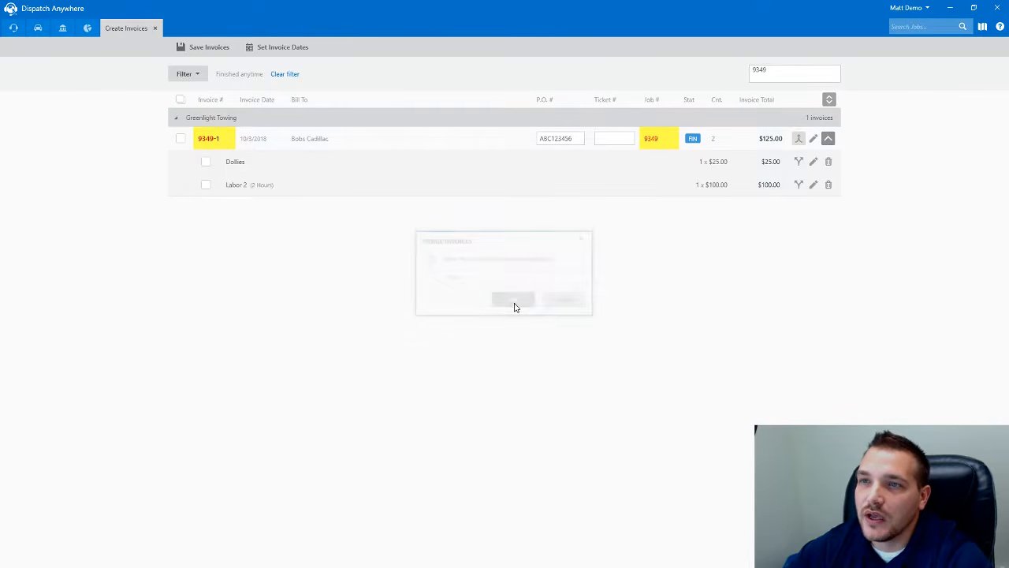
pyautogui.click(181, 140)
pyautogui.click(200, 48)
pyautogui.click(813, 142)
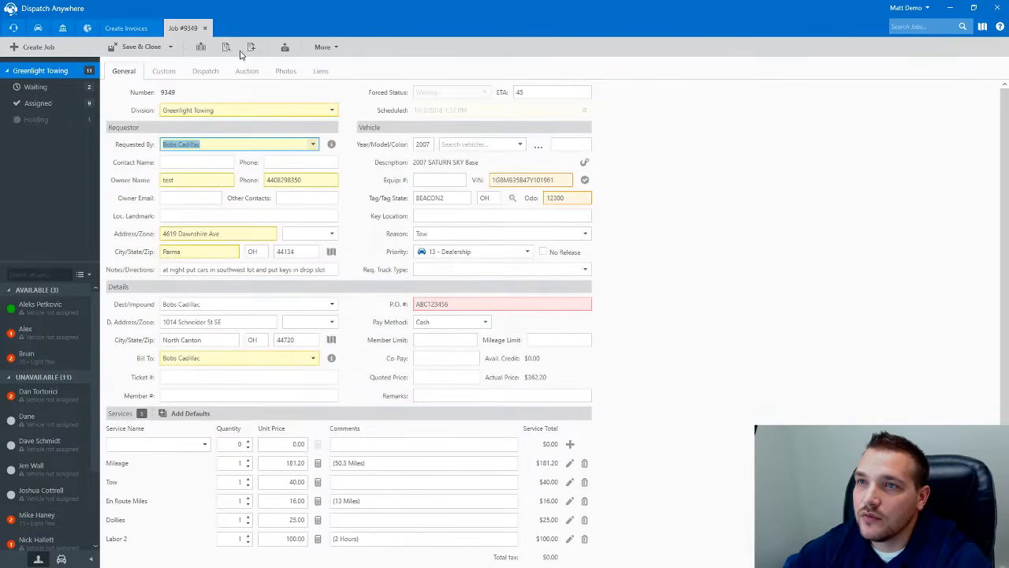
# - Preview the merged invoice, then delete all five existing service lines from job 9349
pyautogui.click(226, 47)
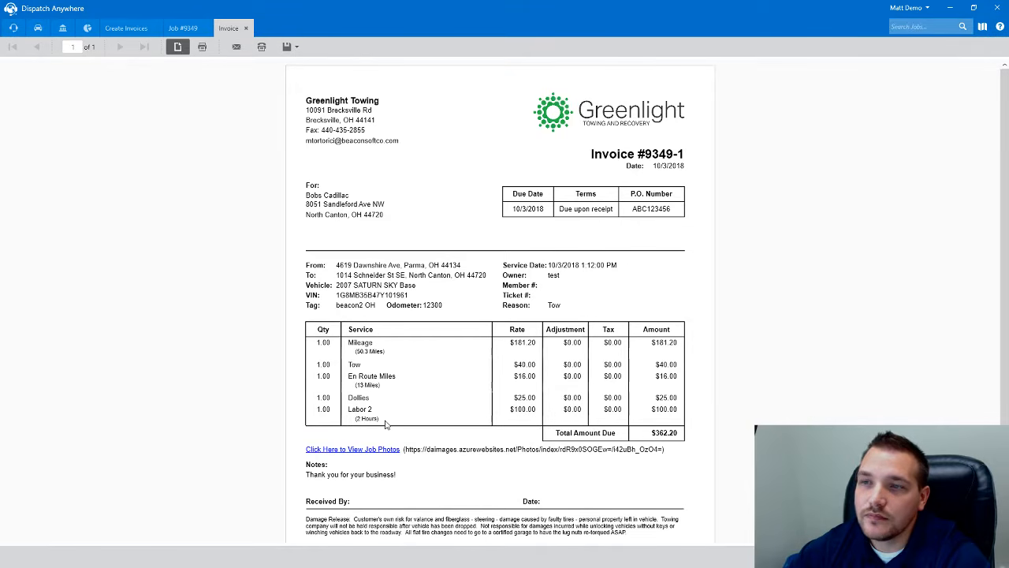
pyautogui.click(245, 29)
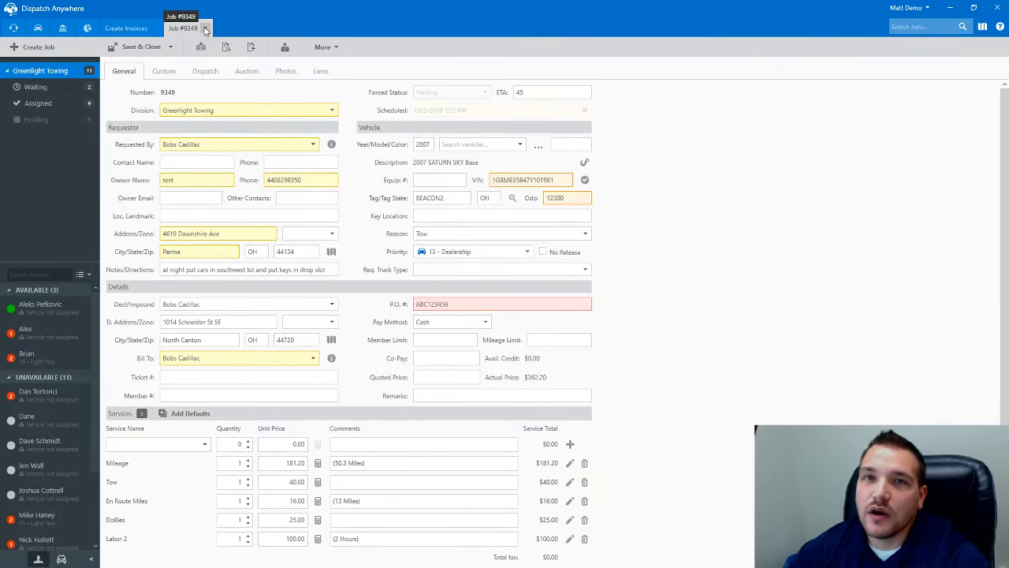
pyautogui.click(584, 539)
pyautogui.click(584, 520)
pyautogui.click(584, 501)
pyautogui.click(585, 483)
pyautogui.click(584, 464)
# - Add a Tow service at $40.00 to job 9349
pyautogui.click(148, 446)
pyautogui.write('Tow')
pyautogui.press('Tab')
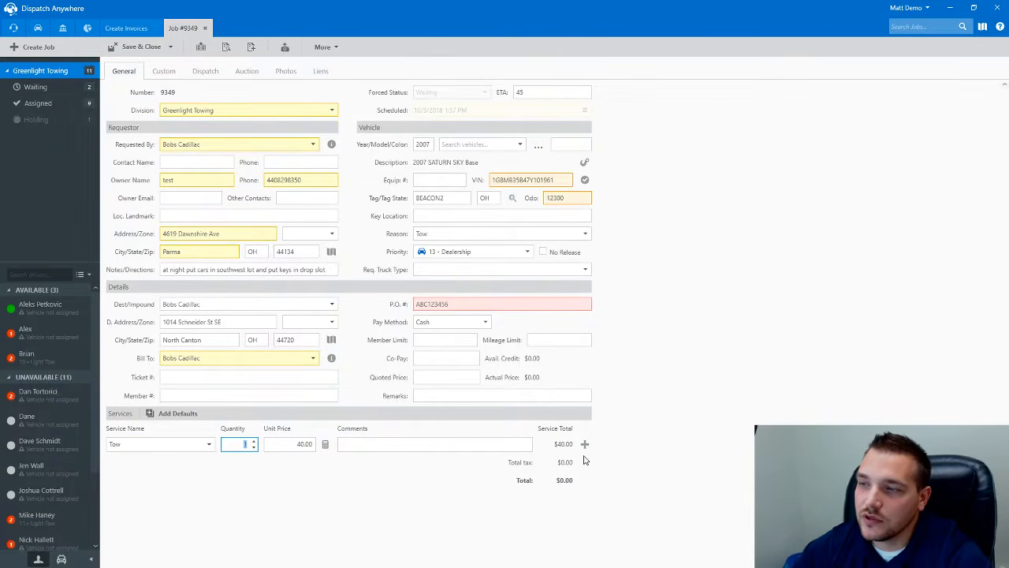
pyautogui.click(584, 444)
# - Add 13 En Route Miles at $16.00 using the distance calculator, then save and close the job
pyautogui.click(124, 446)
pyautogui.write('En Route Miles')
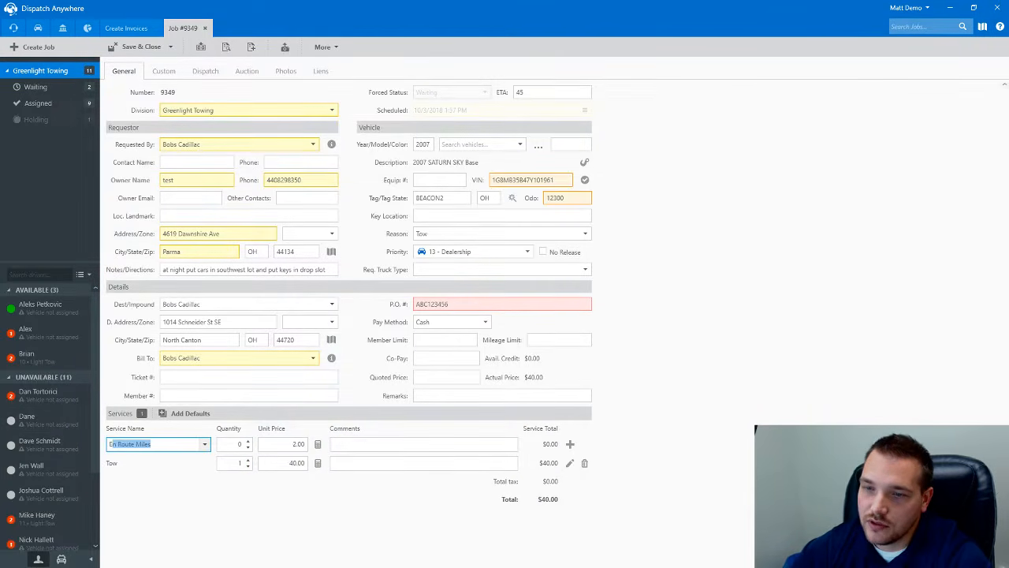
pyautogui.press('Tab')
pyautogui.click(317, 444)
pyautogui.click(533, 382)
pyautogui.click(570, 444)
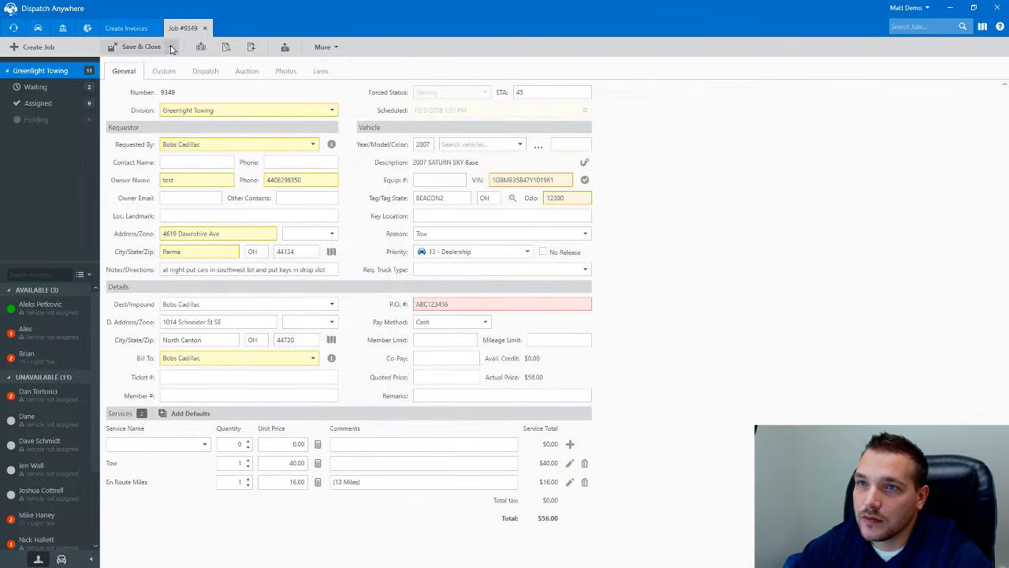
pyautogui.click(139, 49)
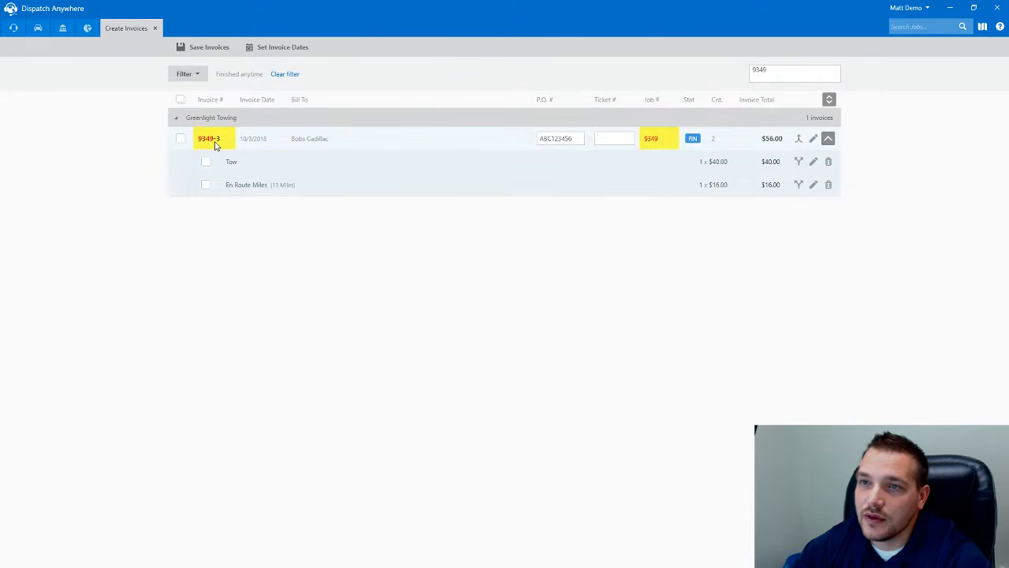
# - Merge invoice 9349-3 into 9349-1, create it at $56.00, and clear the 9349 search filter
pyautogui.click(798, 138)
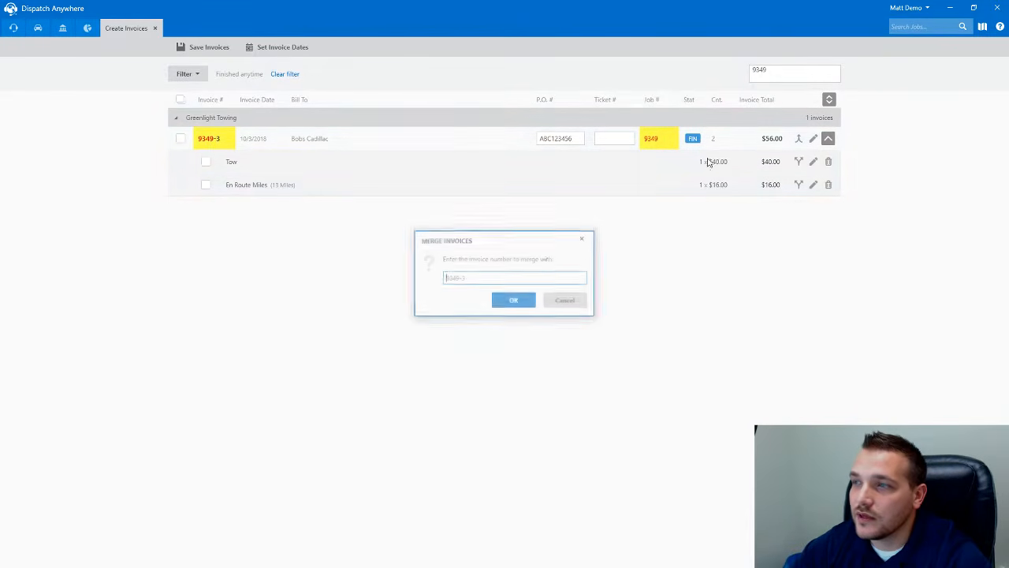
pyautogui.write('1')
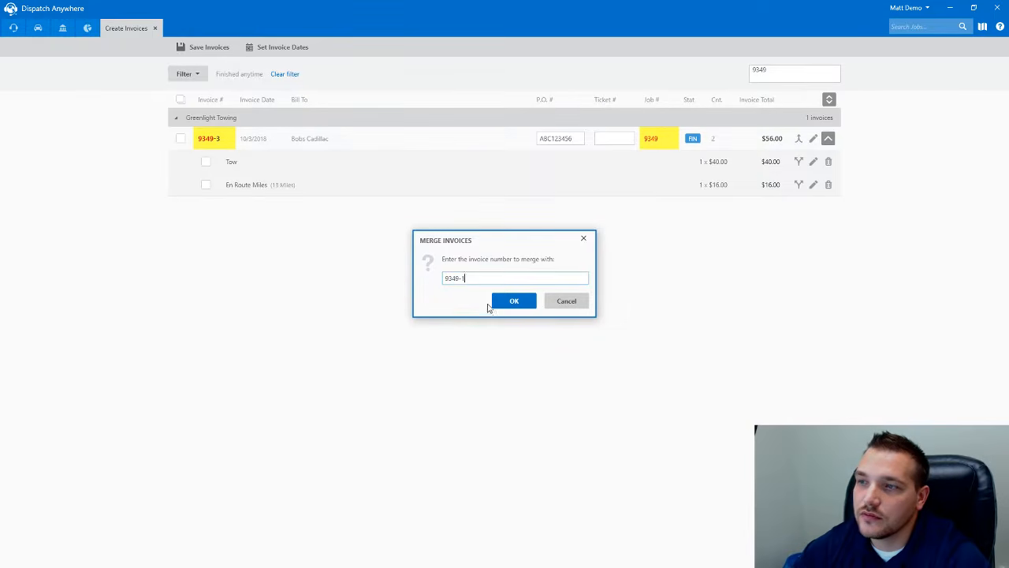
pyautogui.click(487, 301)
pyautogui.click(180, 138)
pyautogui.click(220, 52)
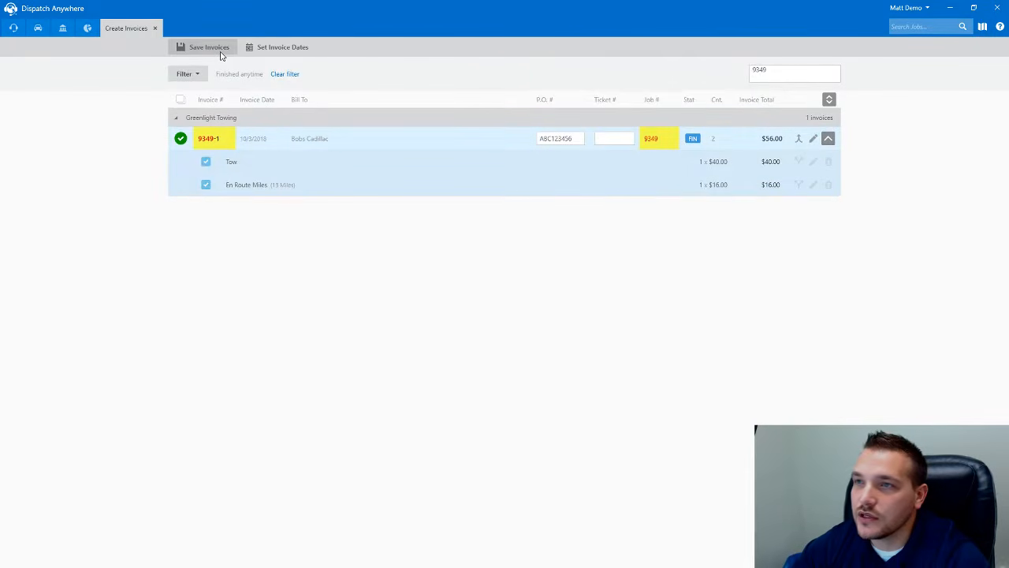
pyautogui.click(755, 69)
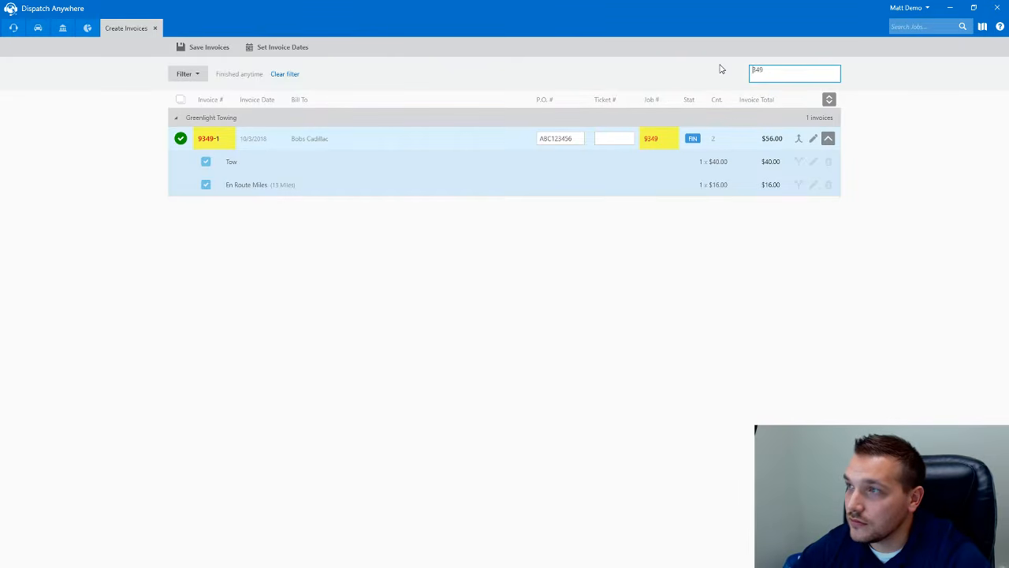
pyautogui.press('BackSpace')
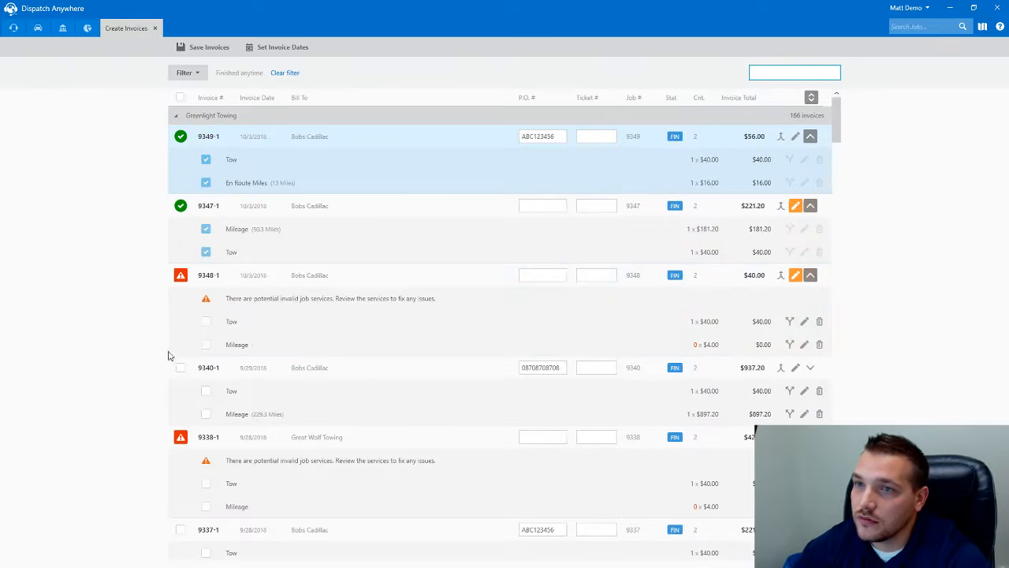
# - Scroll through the unfiltered list of all 166 invoices
pyautogui.scroll(-1, 337, 298)
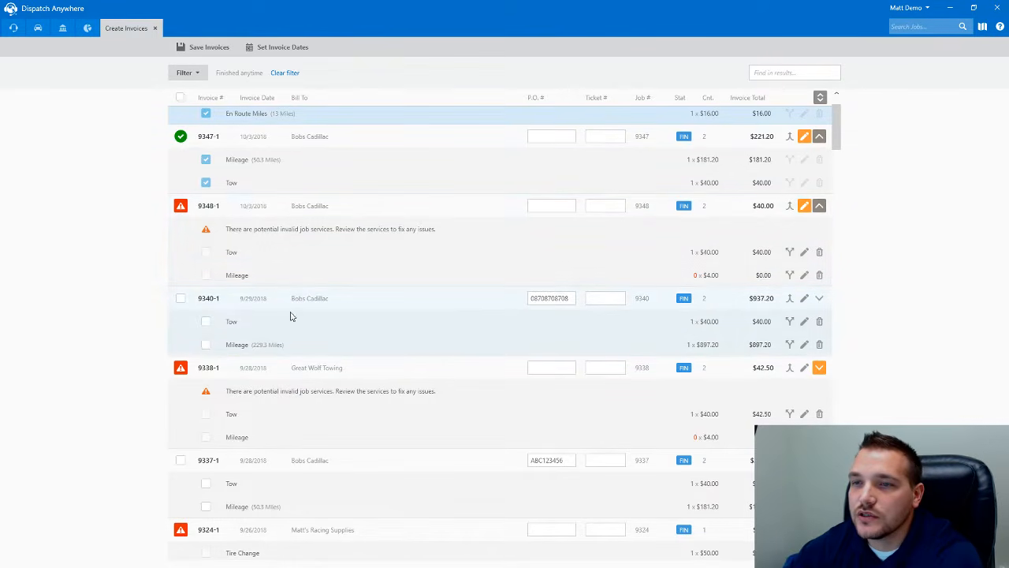
# - Merge invoice 9340-1 into 9348-1, bringing 9348-1 to $977.20
pyautogui.click(790, 305)
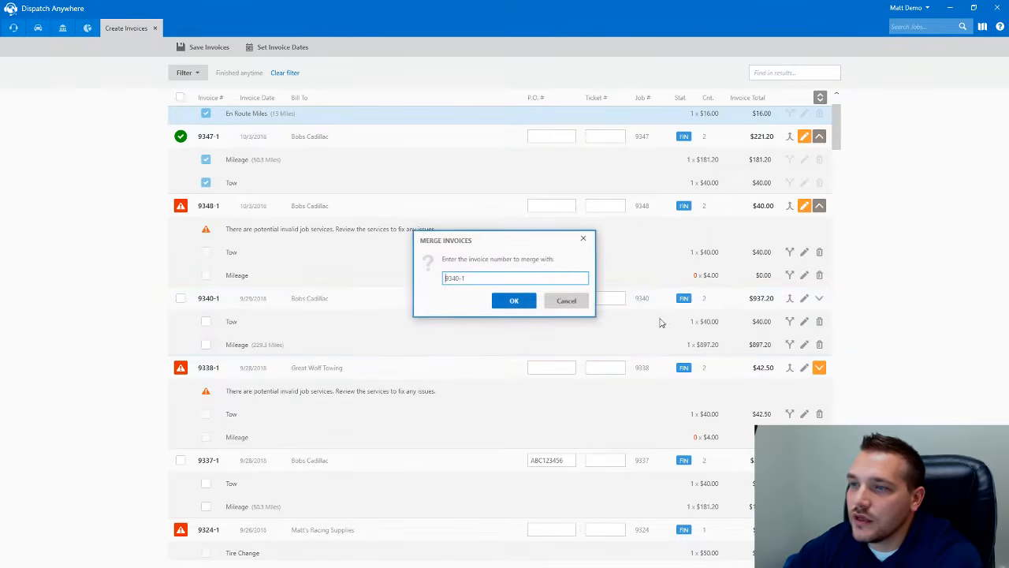
pyautogui.moveTo(498, 277); pyautogui.dragTo(410, 282)
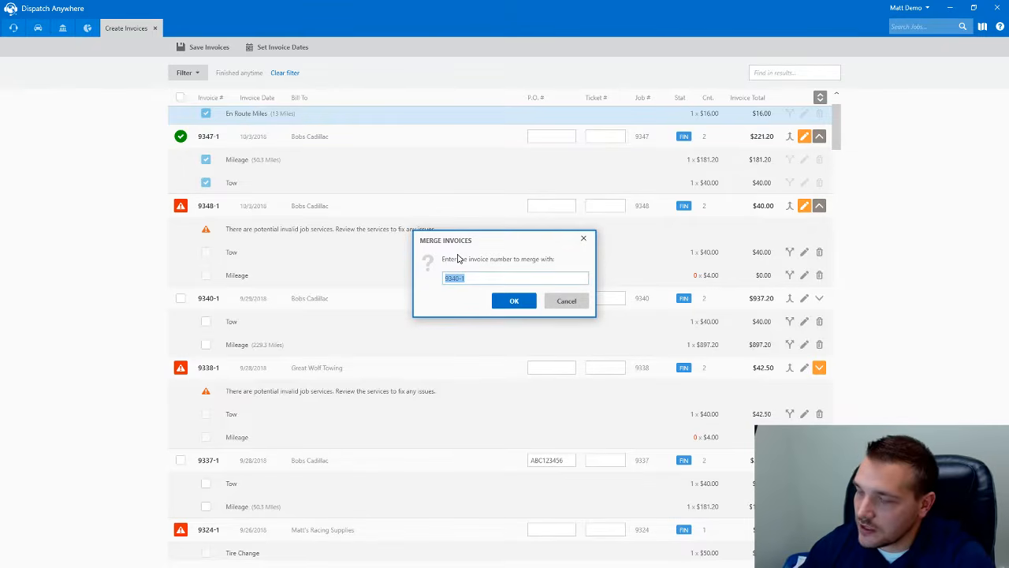
pyautogui.write('9348-1')
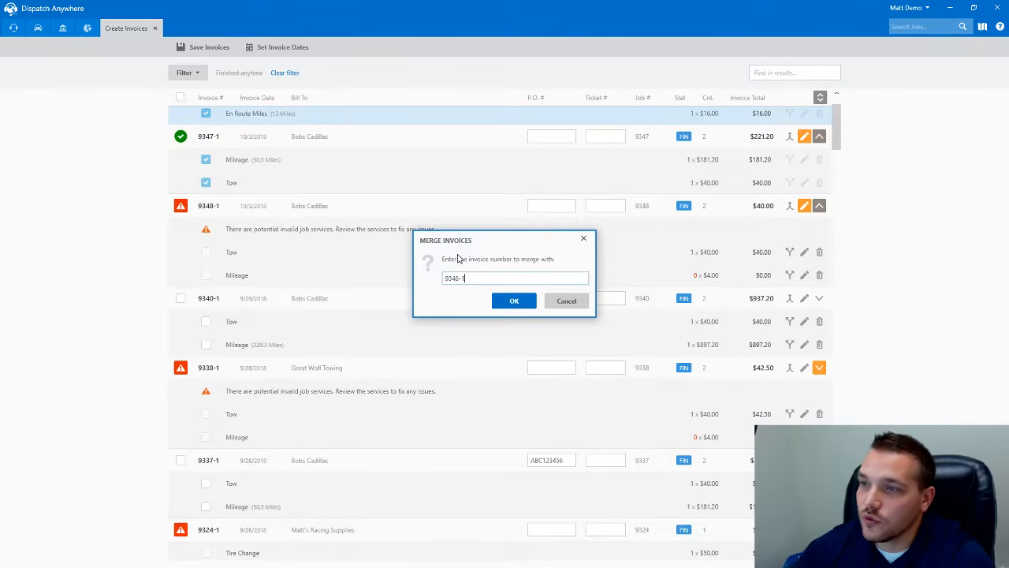
pyautogui.click(511, 300)
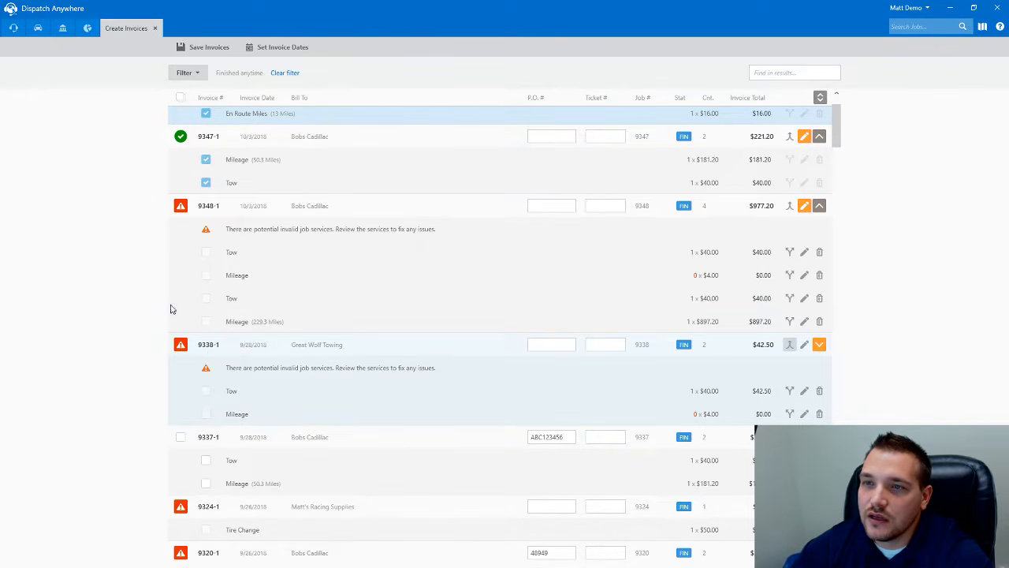
# - Move the zero-charge Mileage service from 9338-1 onto invoice 9348-1
pyautogui.click(791, 414)
pyautogui.moveTo(505, 276); pyautogui.dragTo(387, 273)
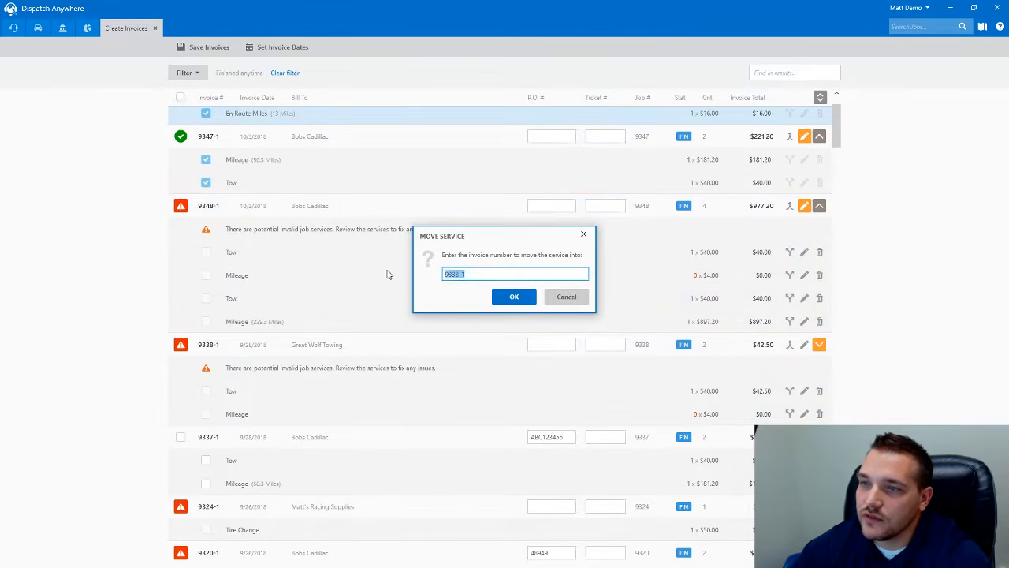
pyautogui.write('9348-1')
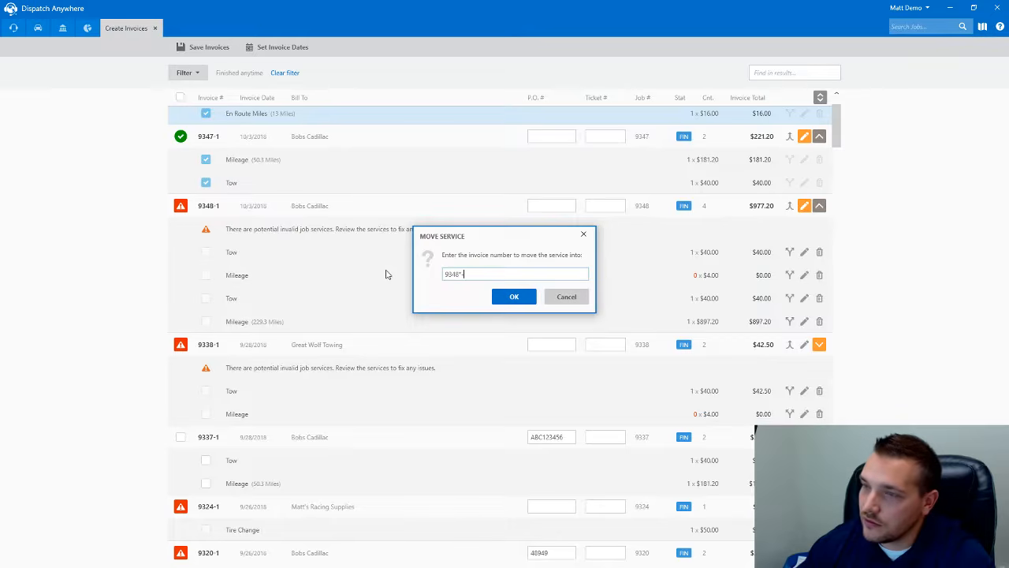
pyautogui.press('BackSpace')
pyautogui.press('BackSpace')
pyautogui.write('-1')
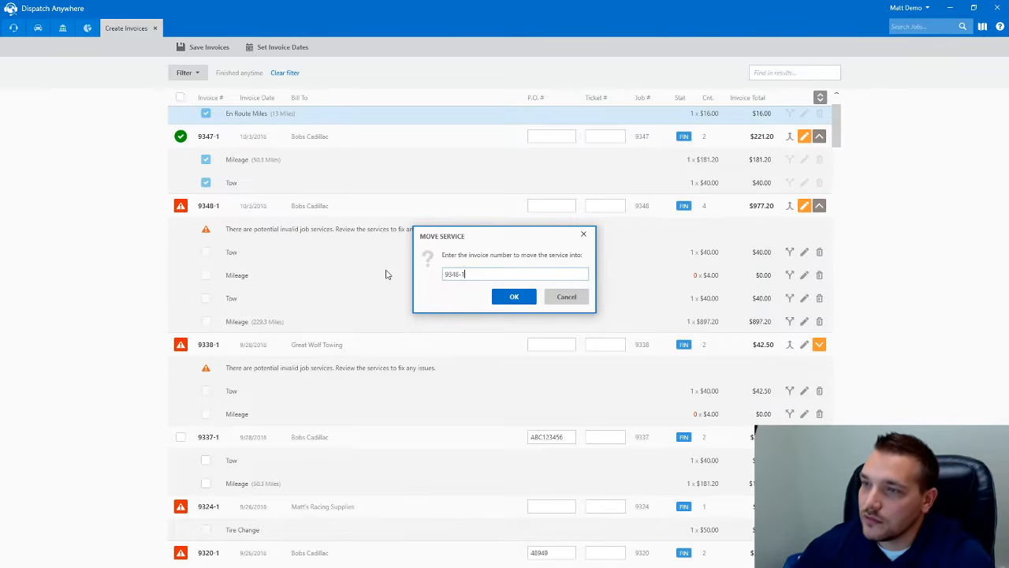
pyautogui.click(498, 296)
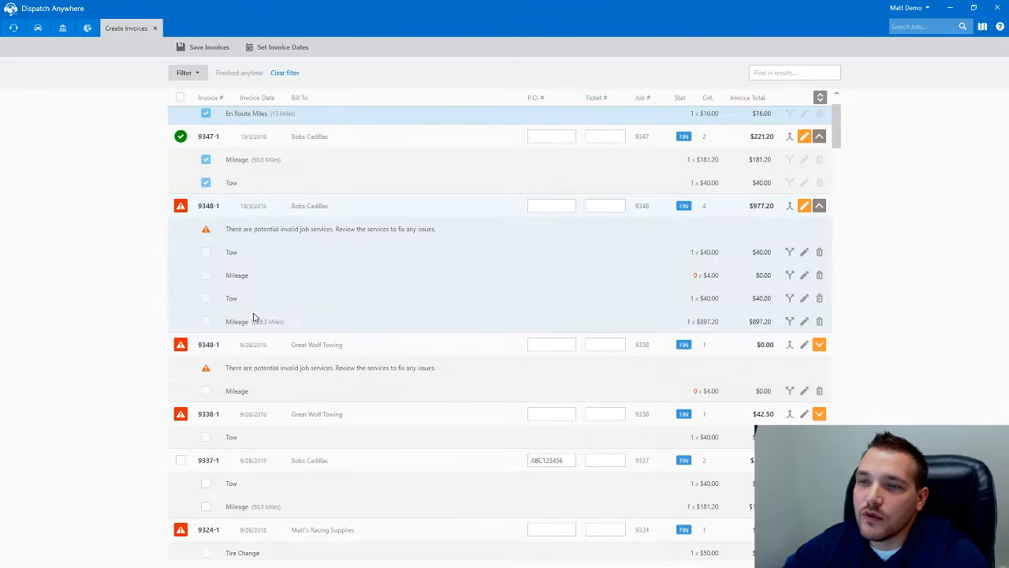
# - Split the 229.3-mile Mileage off 9348-1 onto new invoice 9348-2 at $897.20
pyautogui.click(789, 206)
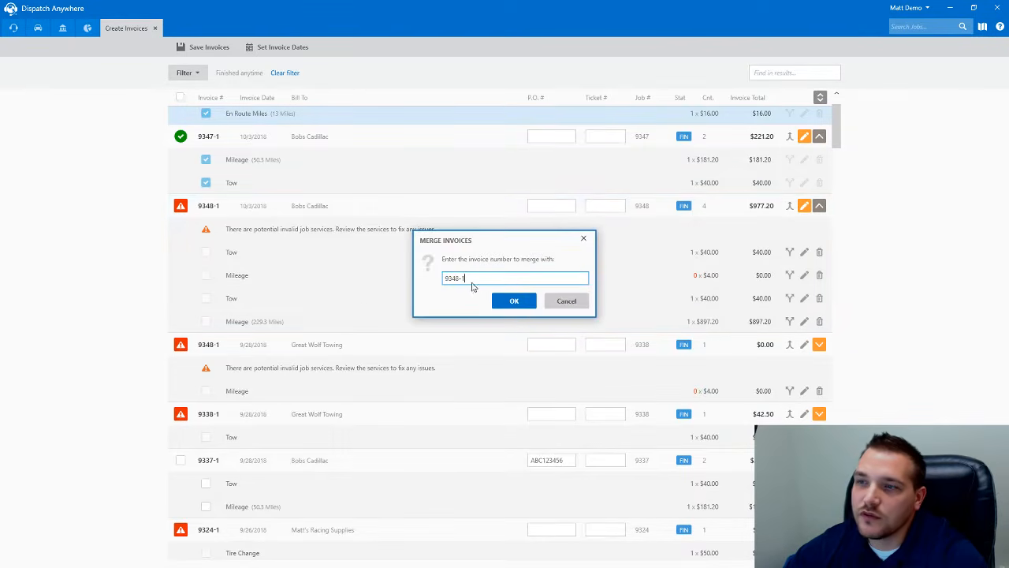
pyautogui.click(578, 306)
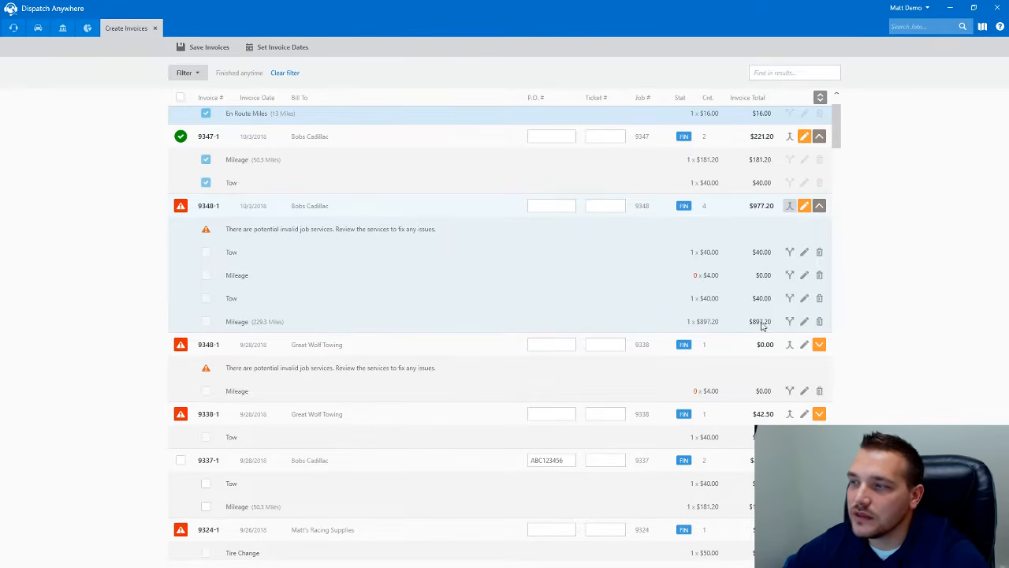
pyautogui.click(789, 320)
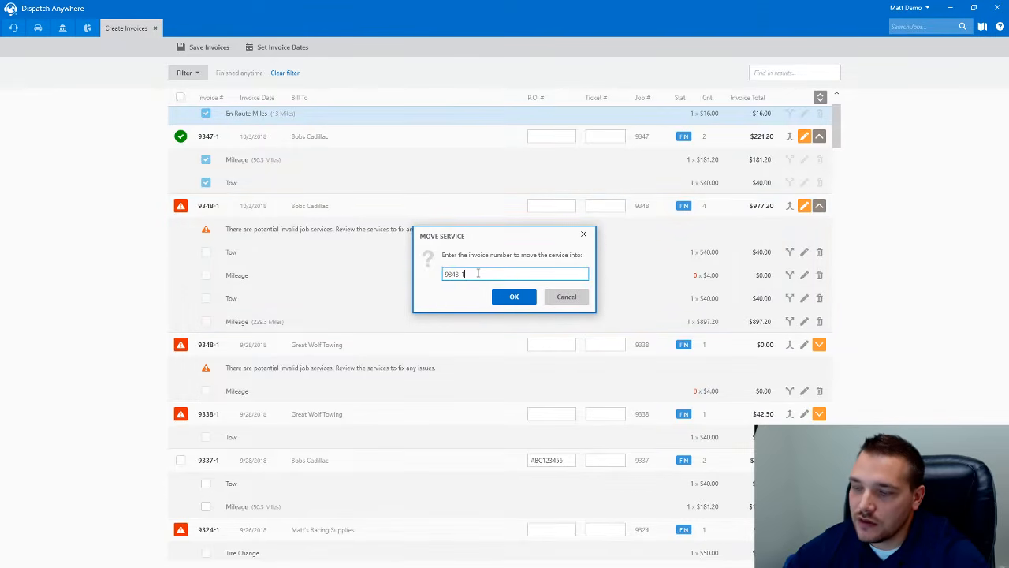
pyautogui.click(514, 296)
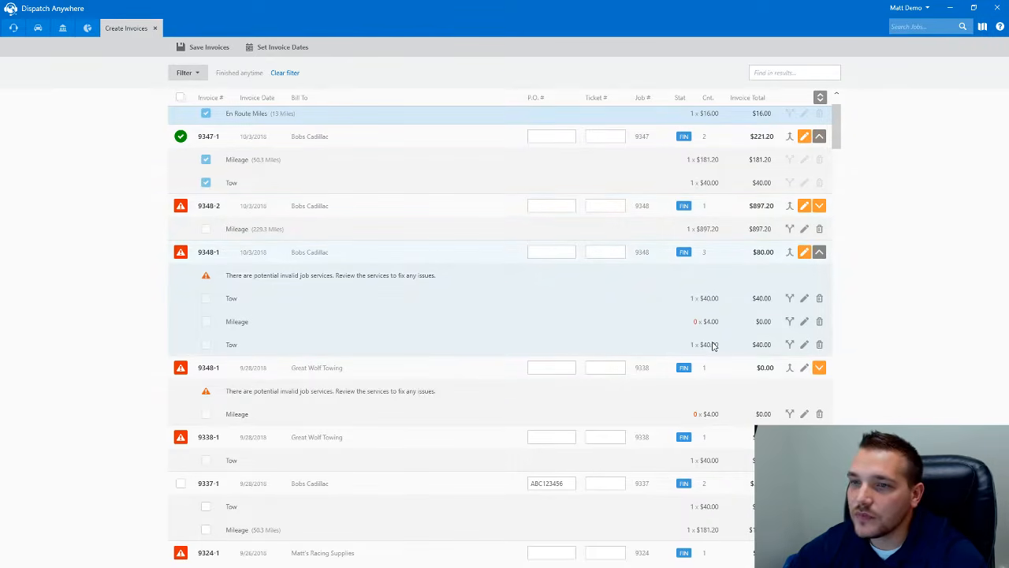
# - Delete 9348-1's zero-charge Mileage line and tick the invoice, leaving two $40.00 Tows
pyautogui.click(820, 321)
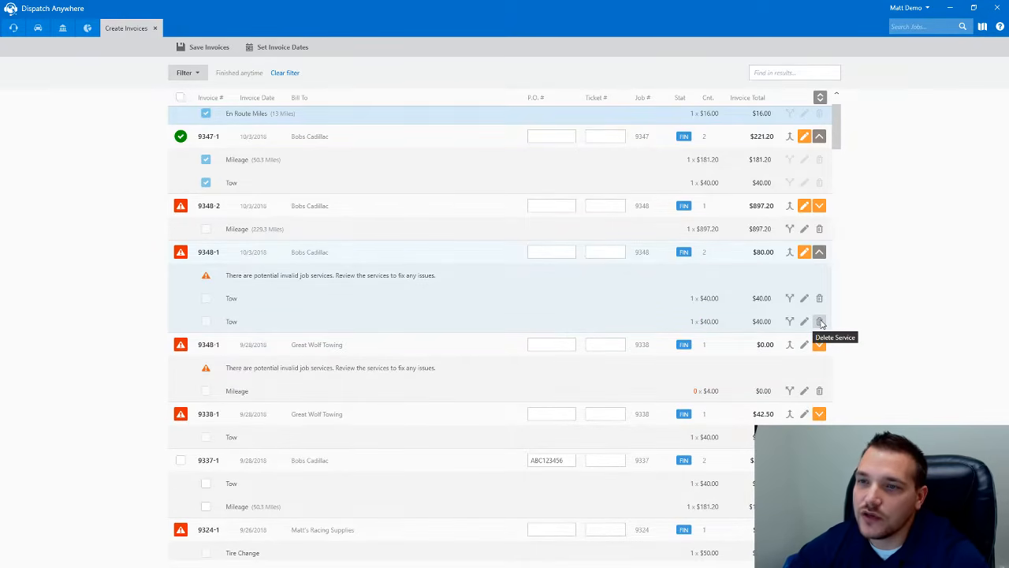
pyautogui.click(181, 251)
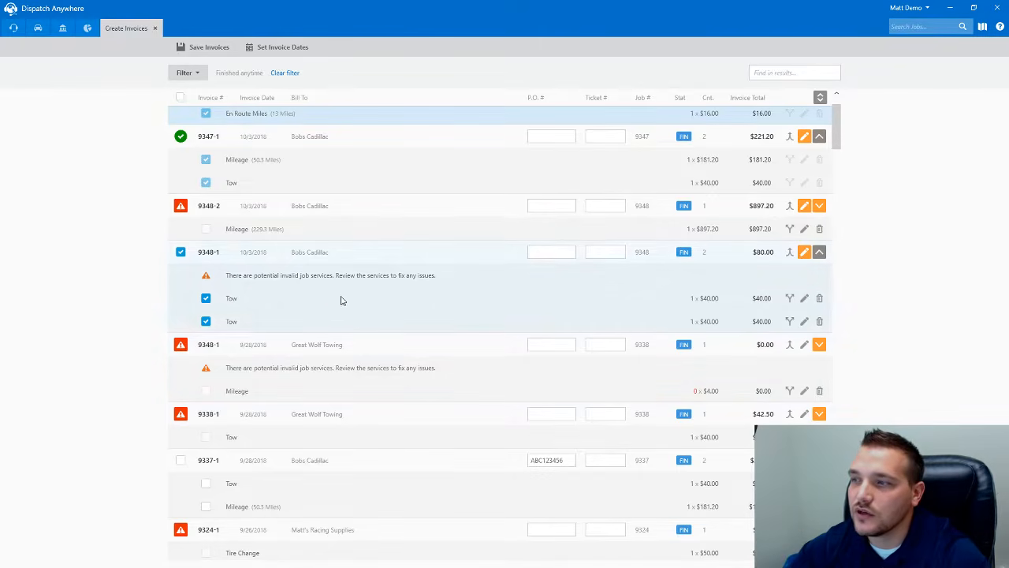
# - Close the Create Invoices screen, answering No to saving the selected invoices
pyautogui.click(155, 29)
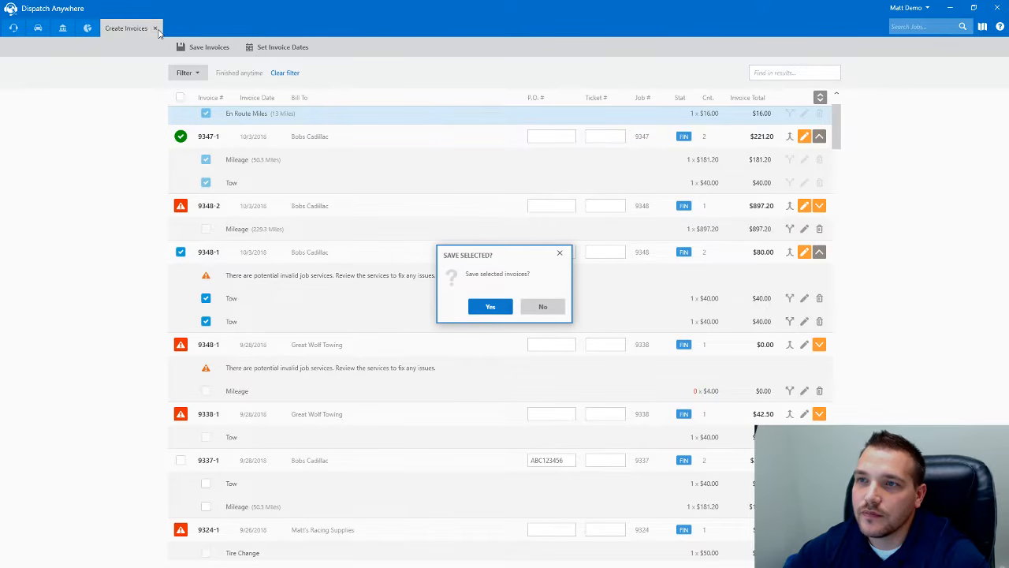
pyautogui.click(544, 306)
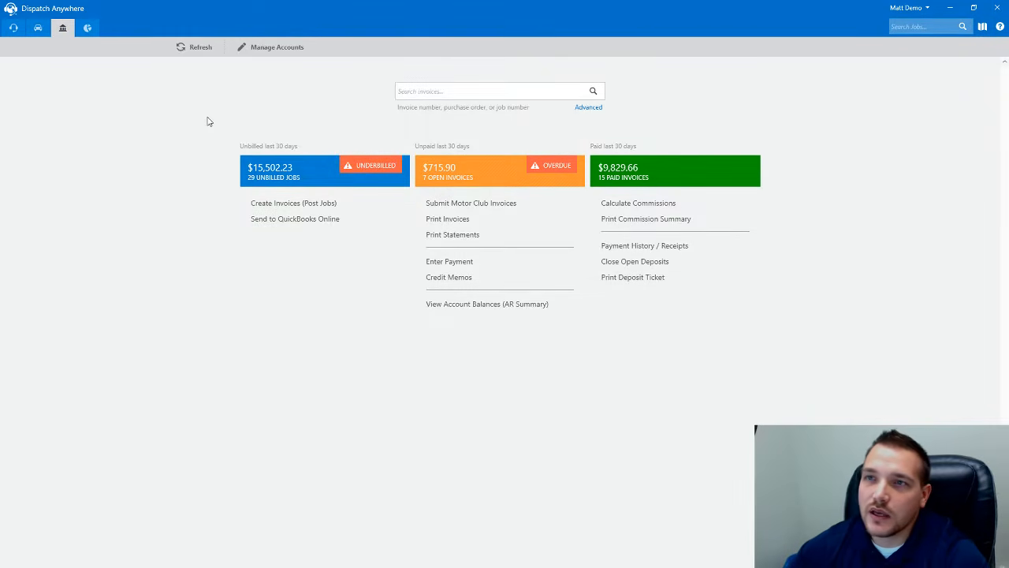
# - Refresh the dashboard to 26 unbilled jobs, then list the 10 unpaid invoices from the last 30 days
pyautogui.click(190, 50)
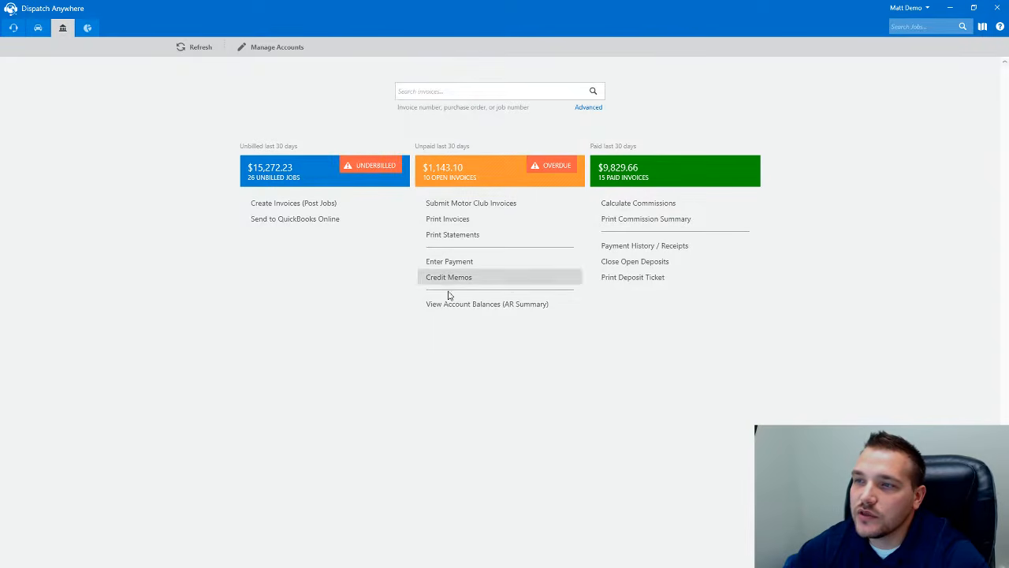
pyautogui.click(454, 181)
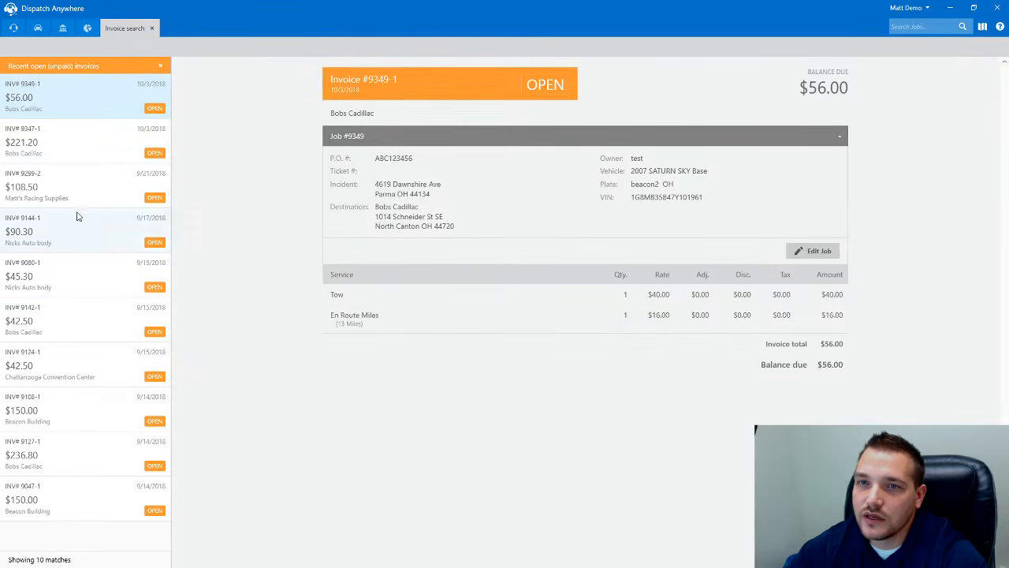
# - View details of unpaid invoices 9347-1, 9299-2, 9142-1 and 9108-1
pyautogui.click(68, 150)
pyautogui.click(70, 189)
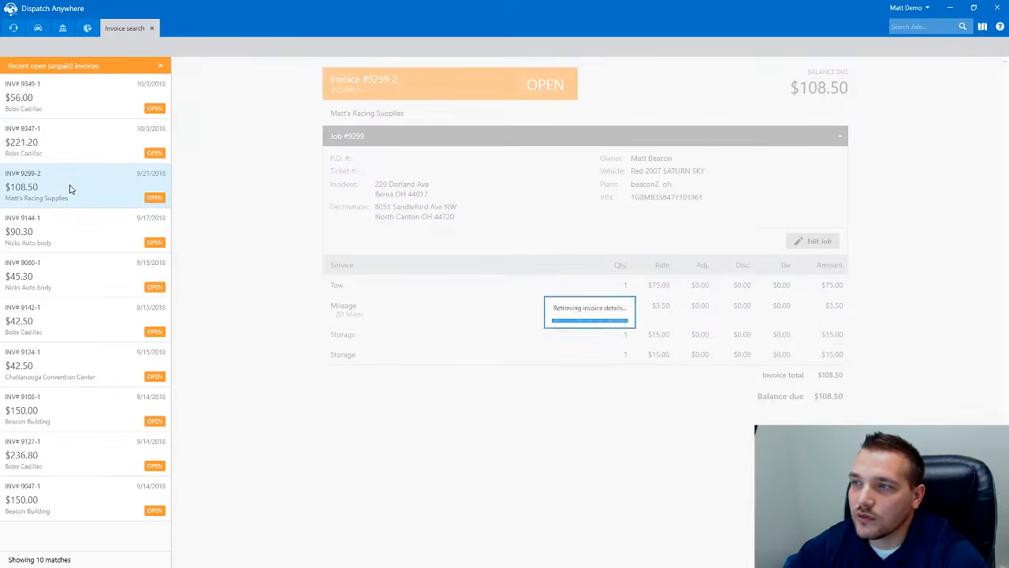
pyautogui.click(83, 313)
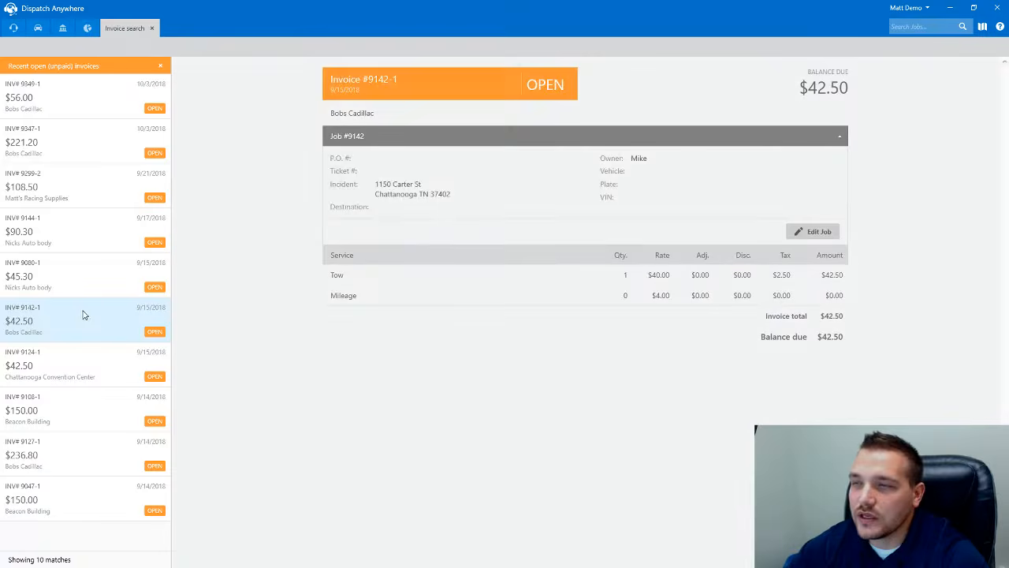
pyautogui.click(74, 424)
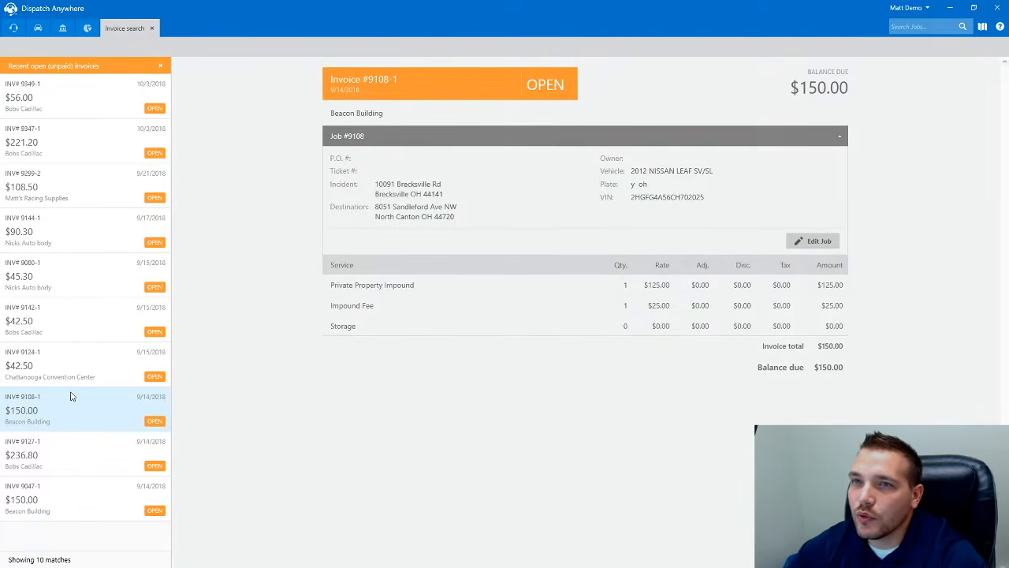
# - Return to the dashboard, list the overdue open invoices, and view invoice 9078-1's details
pyautogui.click(152, 28)
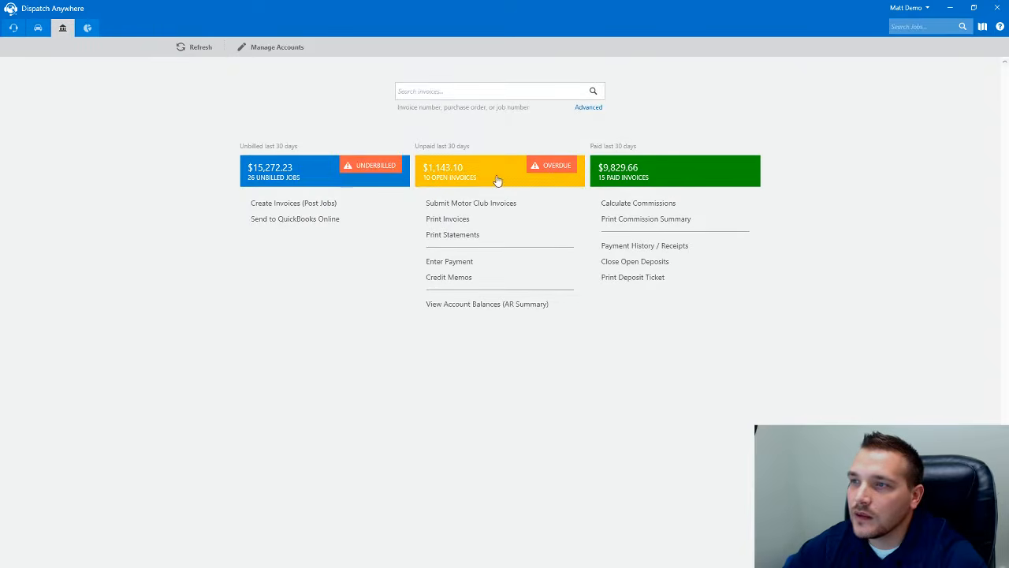
pyautogui.click(556, 171)
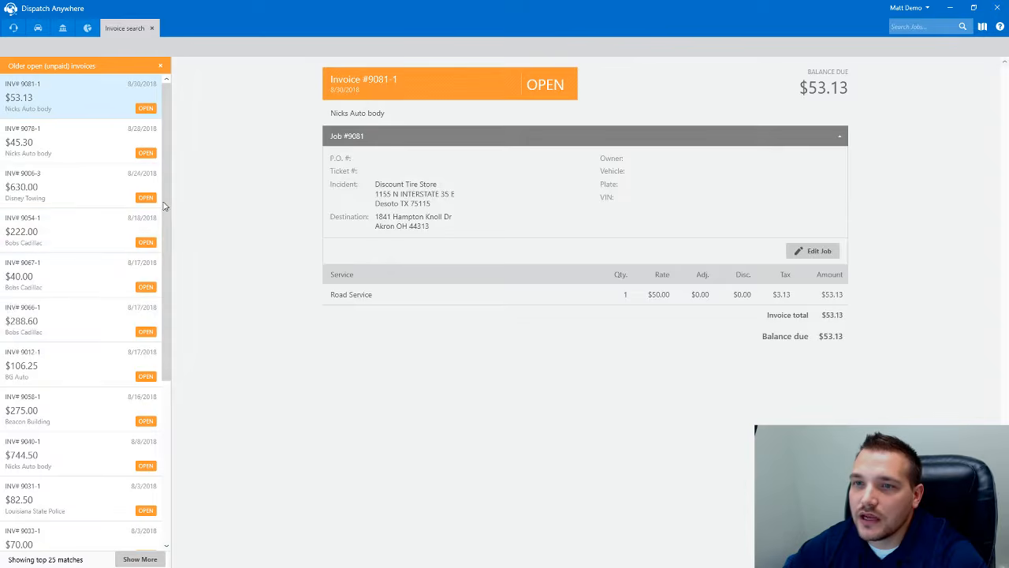
pyautogui.moveTo(165, 205); pyautogui.dragTo(166, 360)
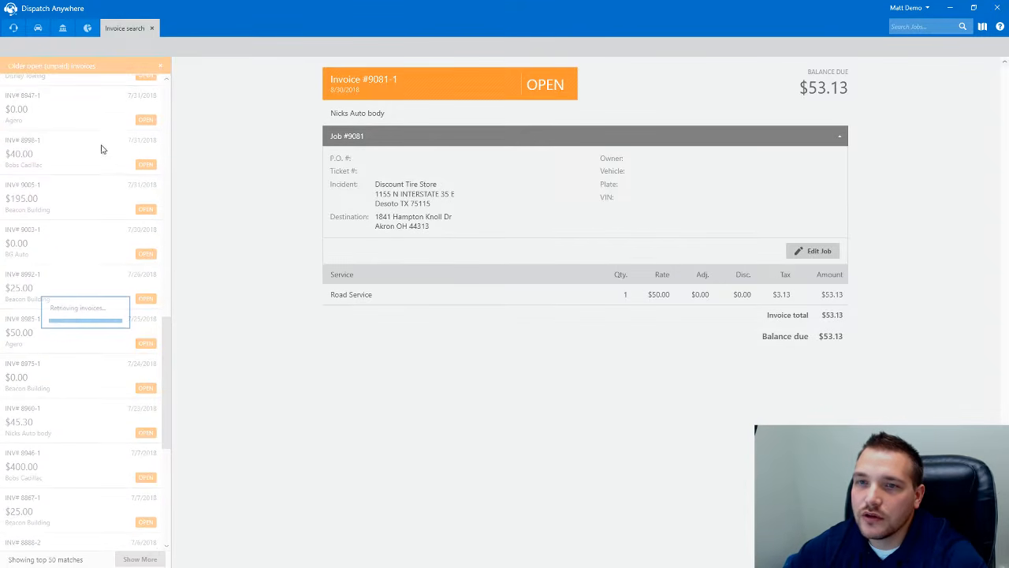
pyautogui.moveTo(166, 295); pyautogui.dragTo(162, 100)
pyautogui.scroll(2, 86, 134)
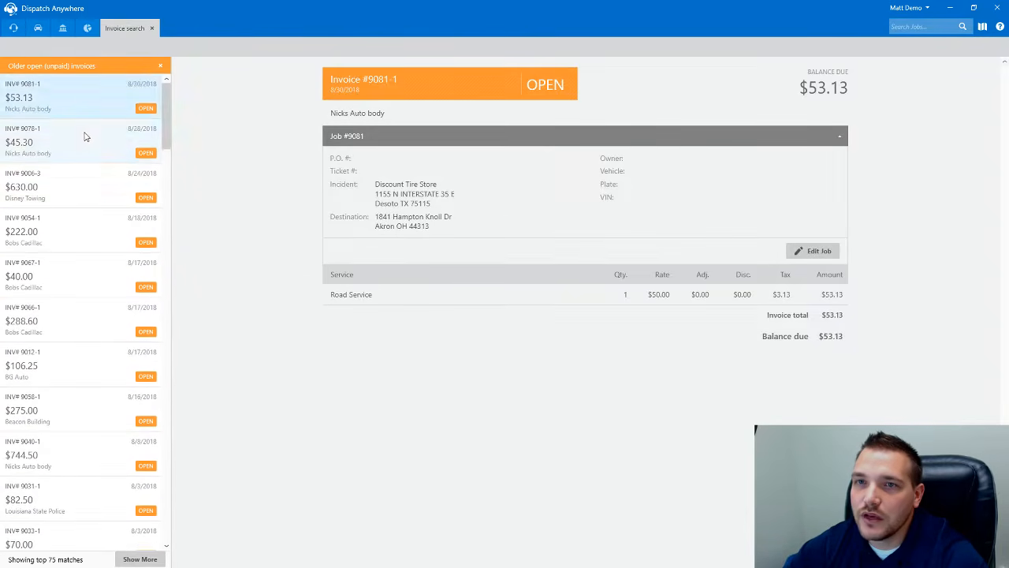
pyautogui.click(83, 132)
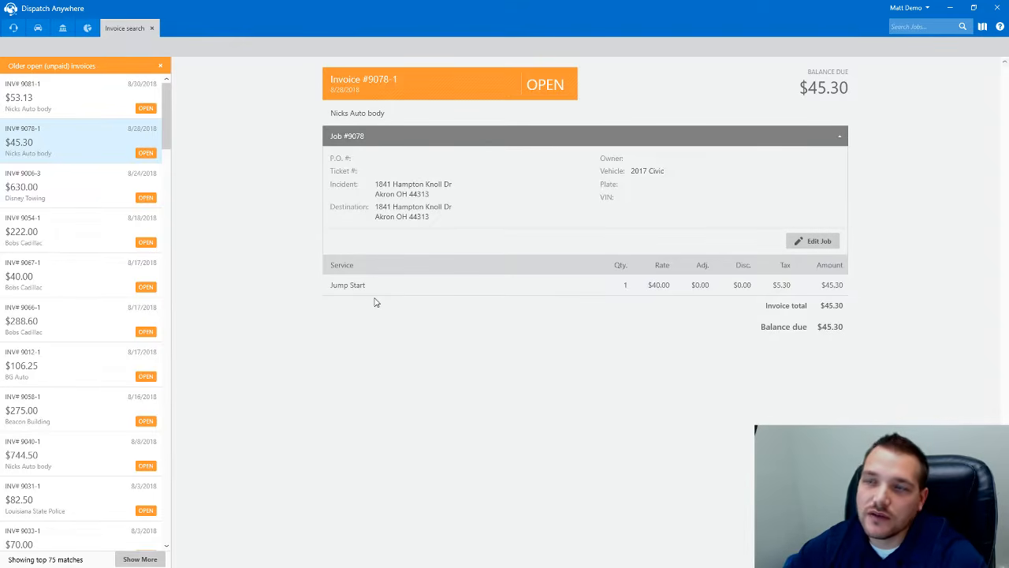
# - Take a $53.13 cash payment on invoice 9081-1 and close the receipt preview
pyautogui.click(104, 110)
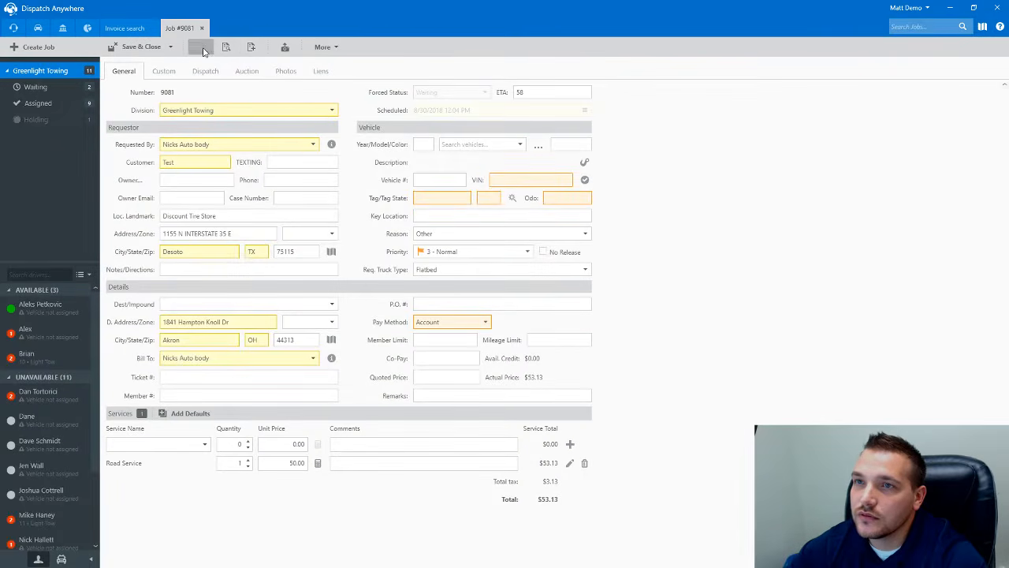
pyautogui.click(202, 48)
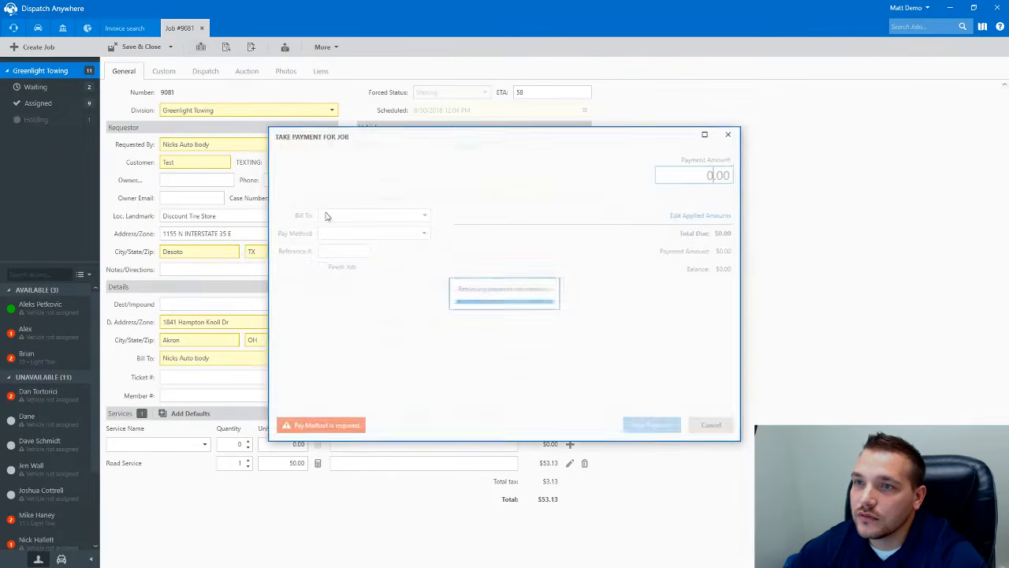
pyautogui.click(423, 233)
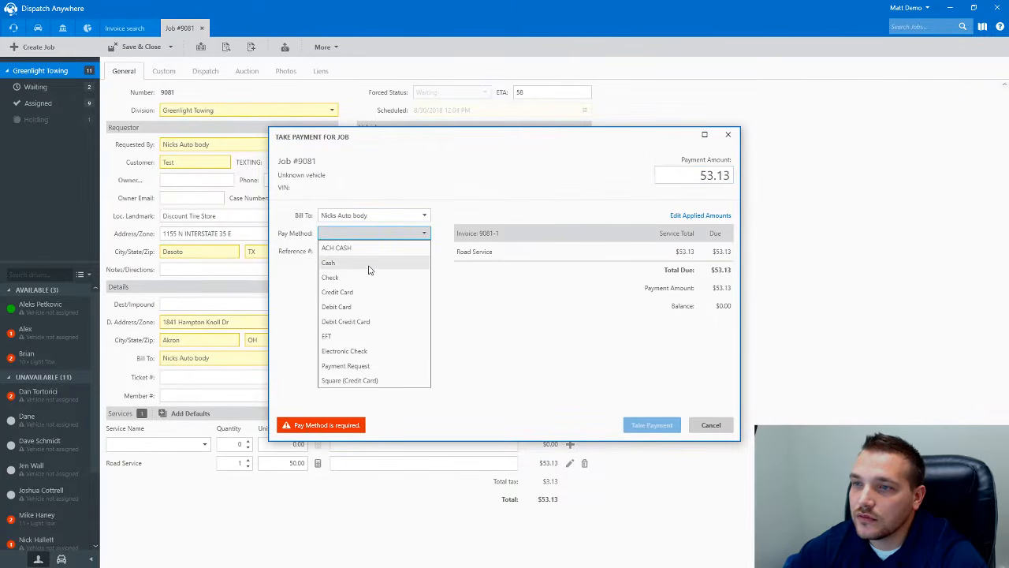
pyautogui.click(369, 265)
pyautogui.click(652, 425)
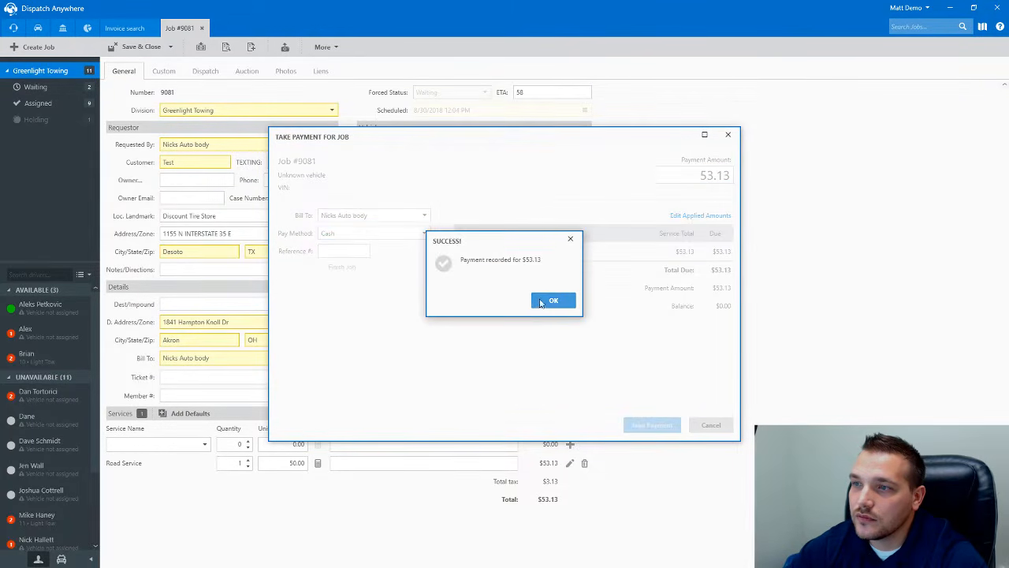
pyautogui.click(552, 300)
pyautogui.click(285, 28)
# - Close job 9081 and confirm in Payment History that invoice 9081-1 is PAID with $0.00 due
pyautogui.click(243, 27)
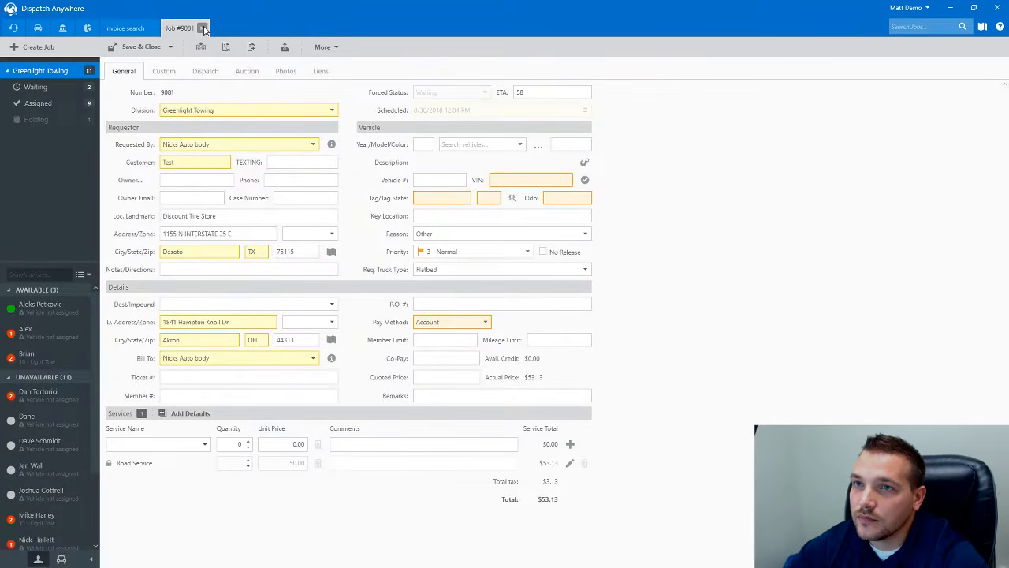
pyautogui.click(201, 29)
pyautogui.click(101, 142)
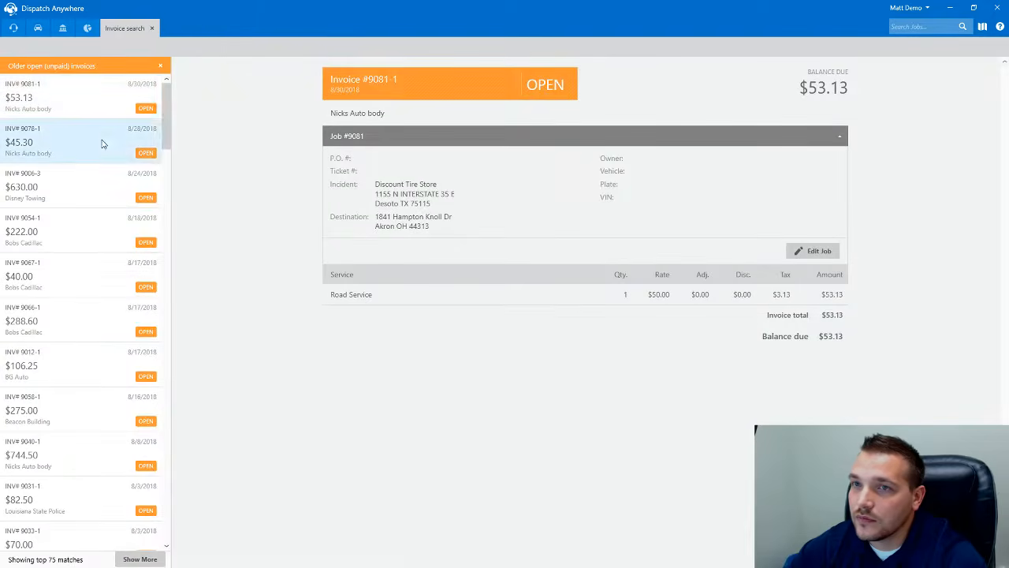
pyautogui.click(101, 104)
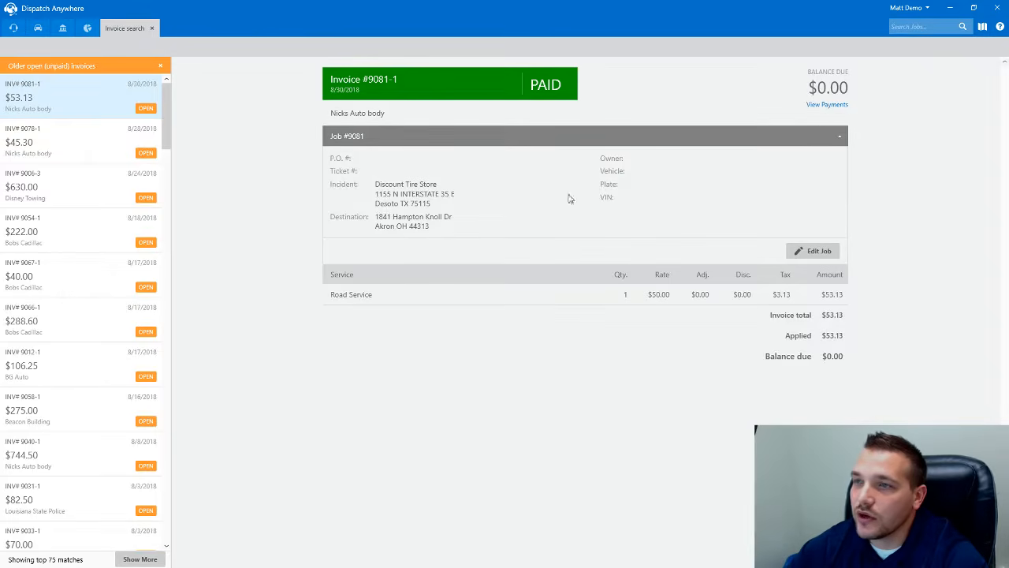
pyautogui.click(824, 106)
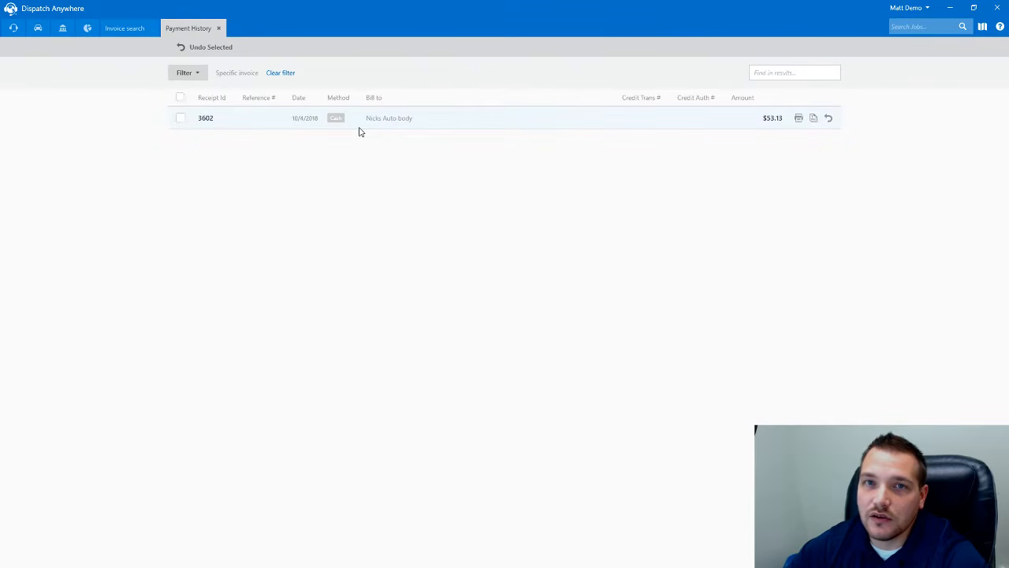
pyautogui.click(219, 27)
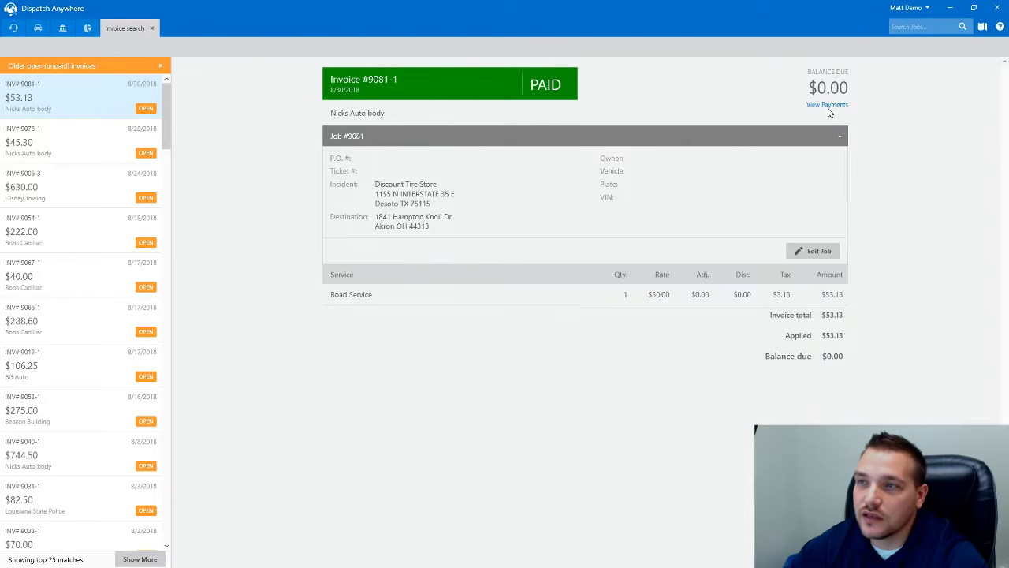
# - Look over invoices 9006-3 and 9054-1, then return to invoice 9081-1
pyautogui.click(107, 191)
pyautogui.click(89, 236)
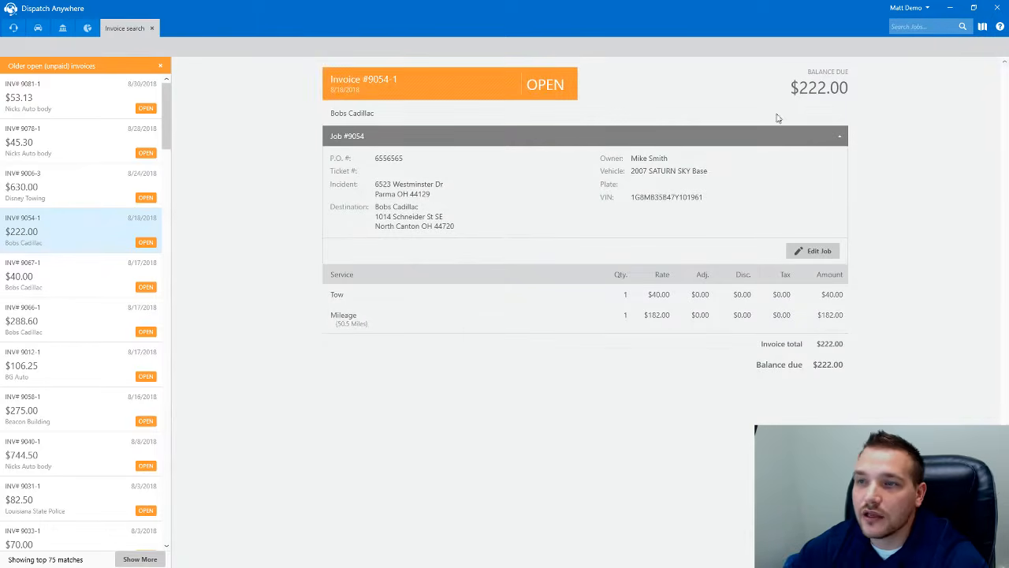
pyautogui.click(146, 93)
# - Leave Invoice search and bring up the Submit Motor Club Invoices list
pyautogui.click(153, 28)
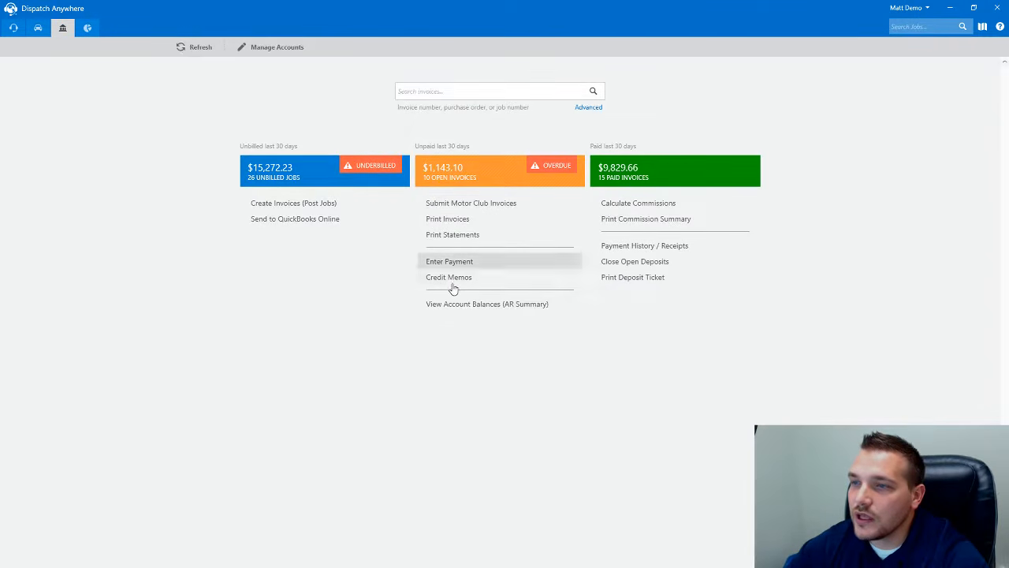
pyautogui.click(451, 207)
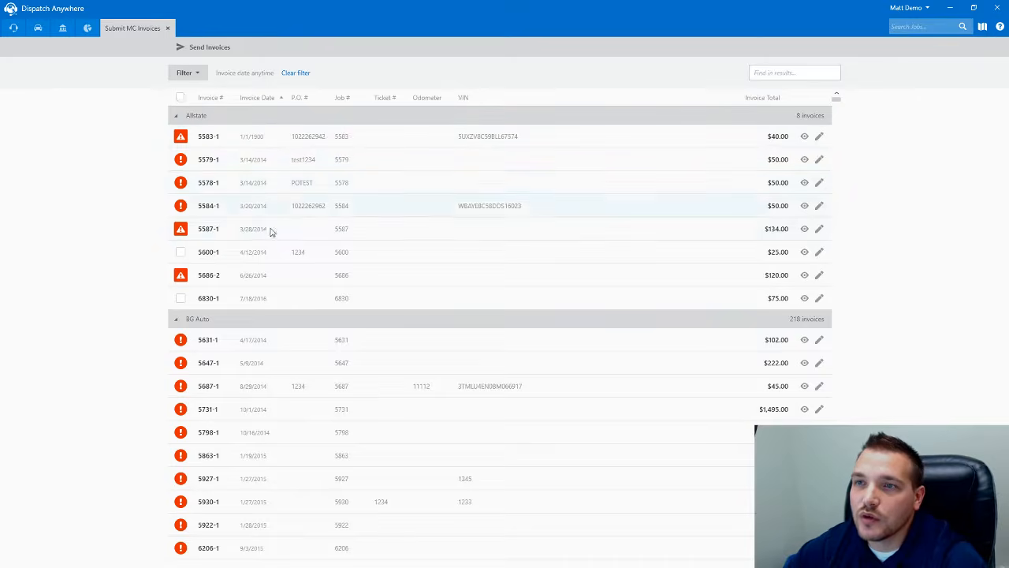
pyautogui.scroll(-3, 266, 229)
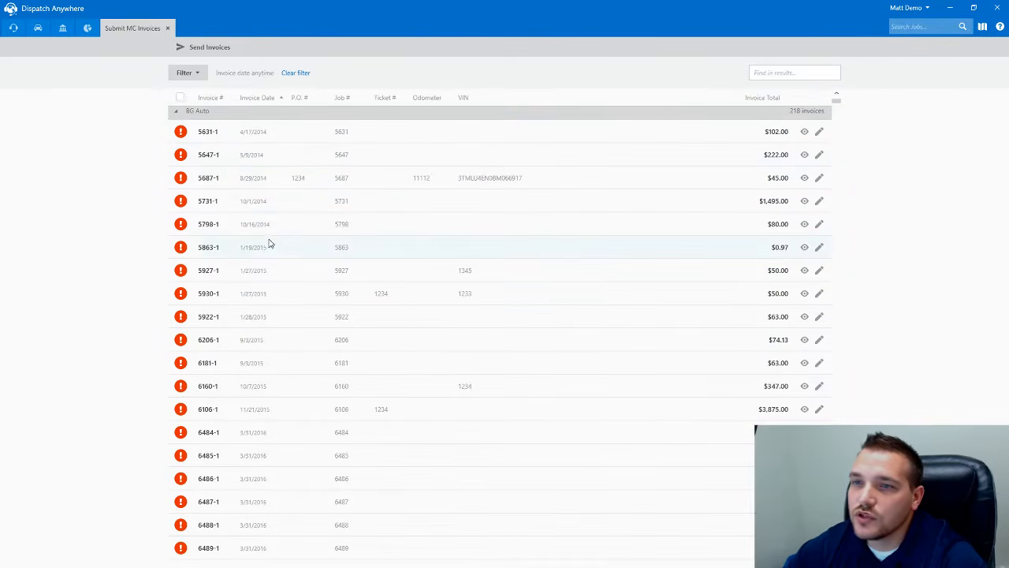
pyautogui.scroll(3, 270, 246)
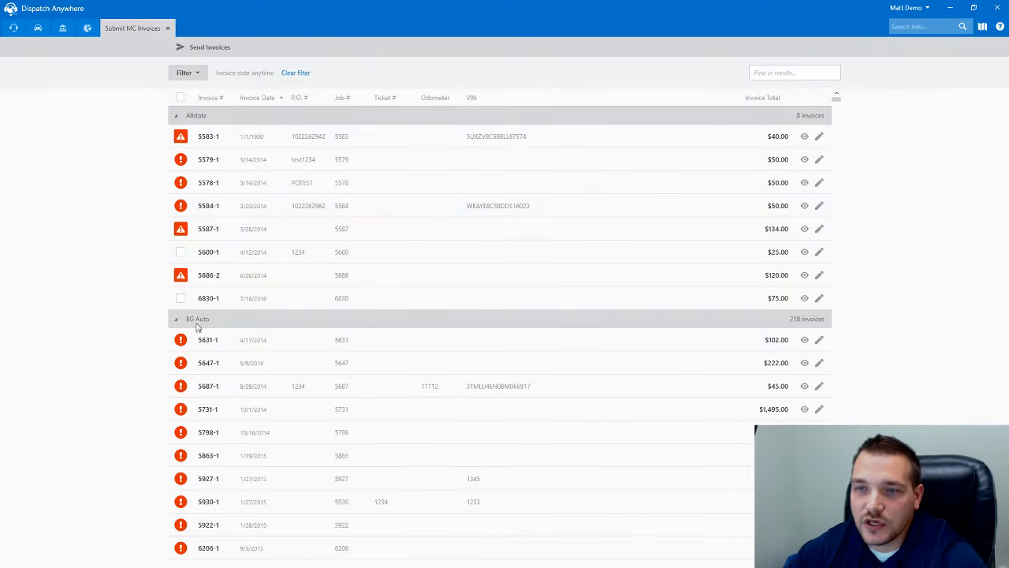
pyautogui.scroll(-3, 236, 378)
pyautogui.scroll(3, 243, 384)
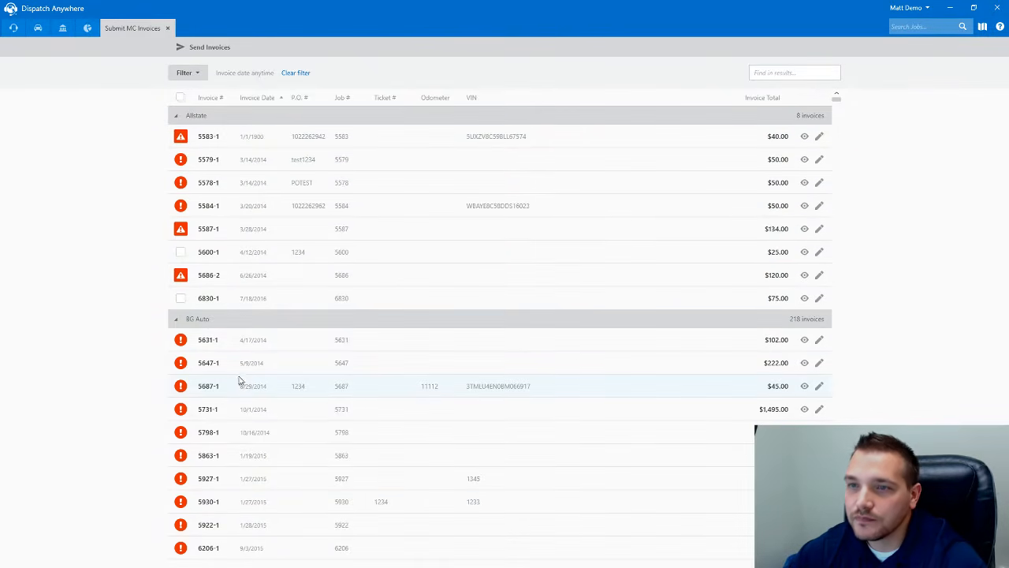
# - Mark Allstate invoices 5600-1 and 6830-1 and send them
pyautogui.click(181, 252)
pyautogui.click(181, 299)
pyautogui.click(201, 46)
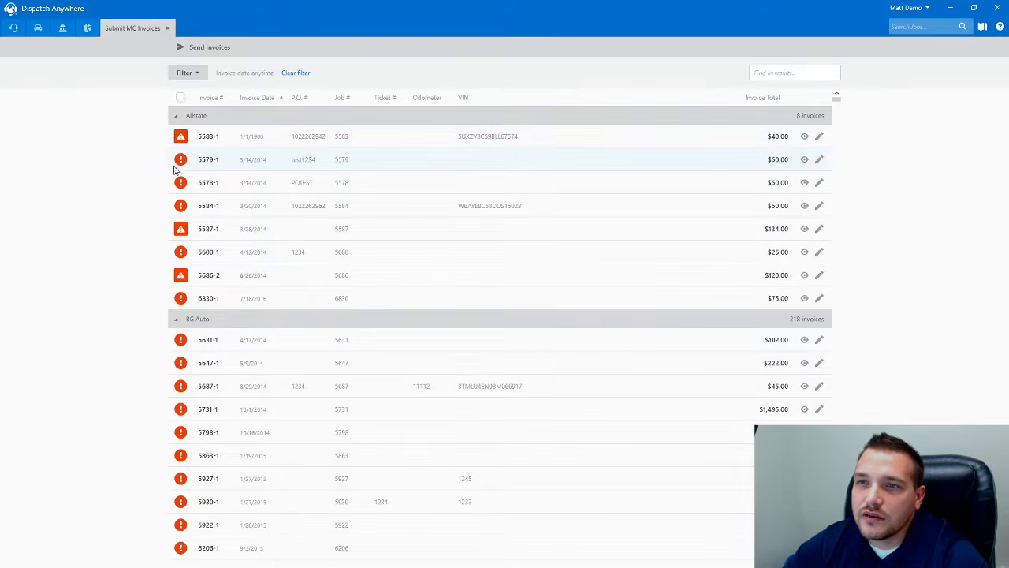
pyautogui.moveTo(183, 166)
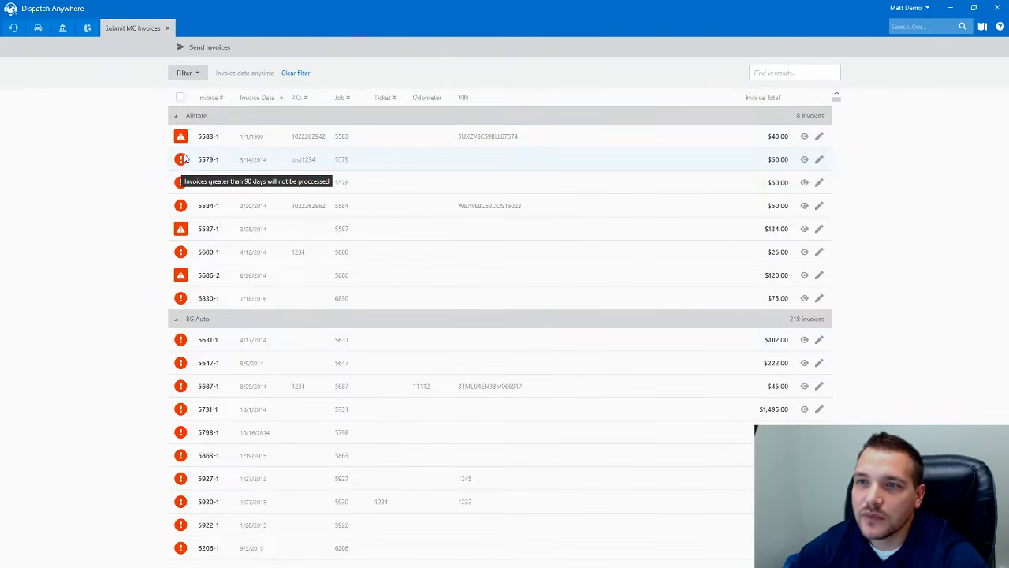
pyautogui.moveTo(181, 140)
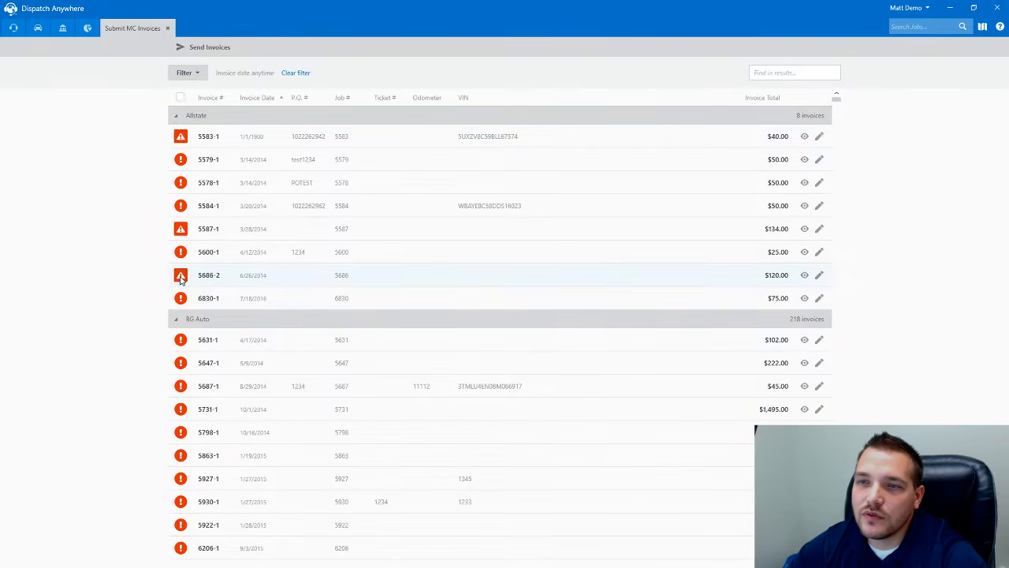
pyautogui.moveTo(180, 277)
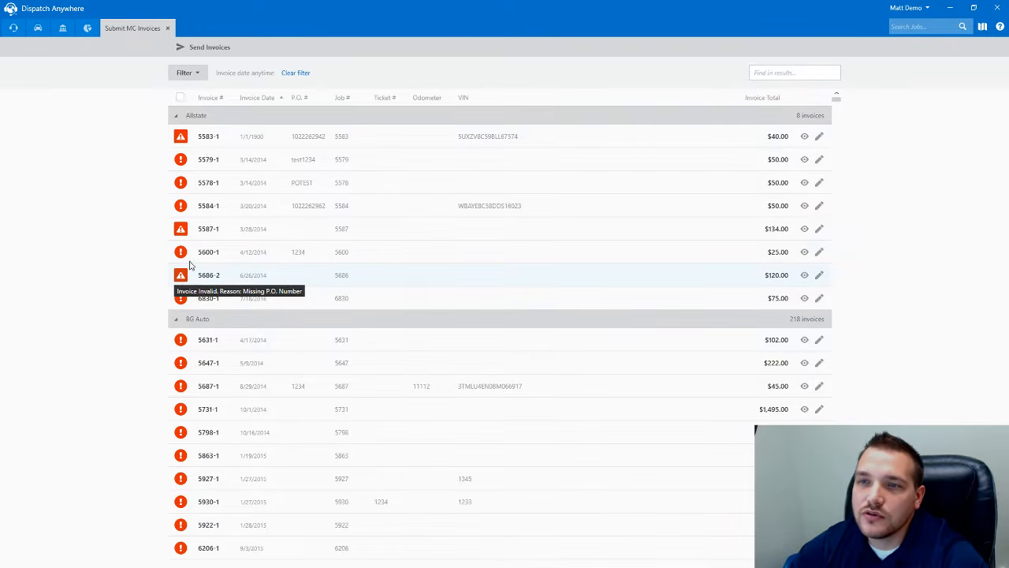
pyautogui.moveTo(182, 230)
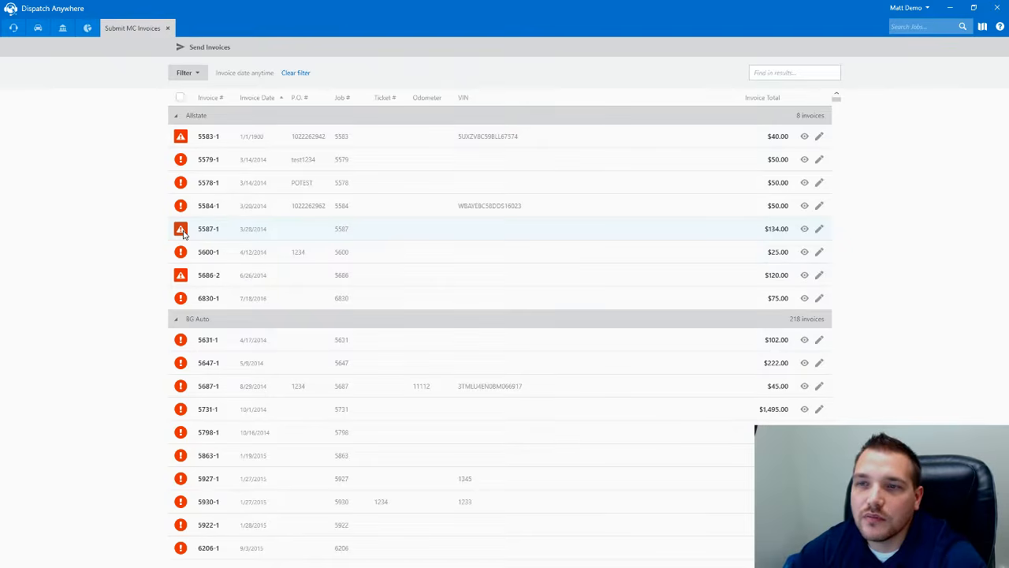
pyautogui.scroll(-3, 182, 234)
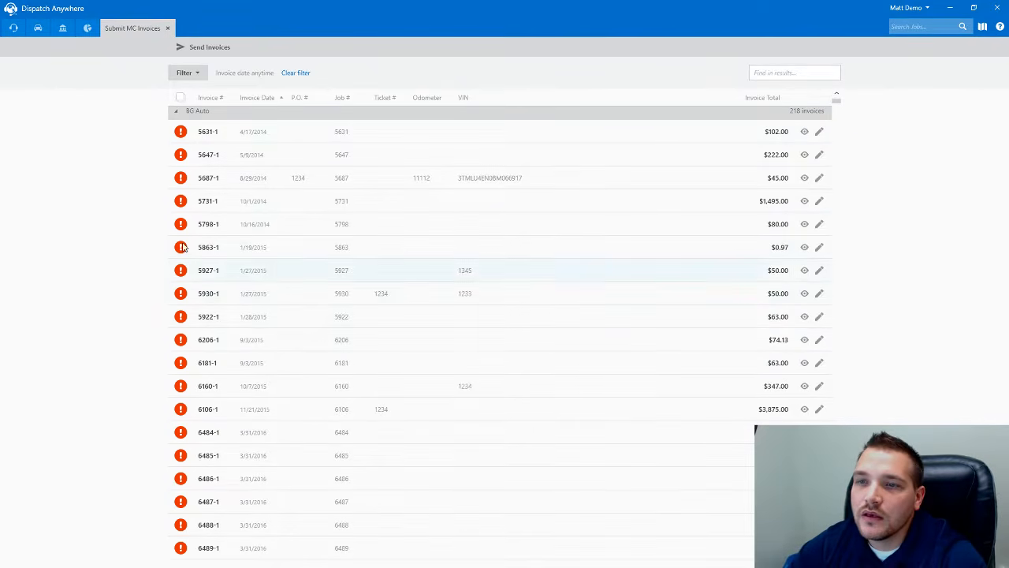
pyautogui.scroll(-3, 182, 271)
pyautogui.scroll(6, 182, 271)
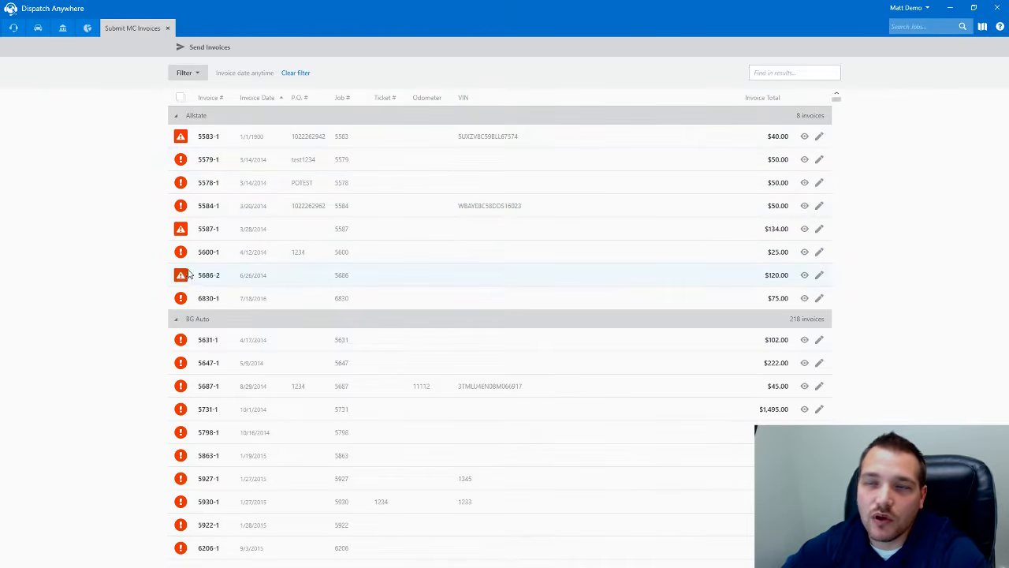
pyautogui.moveTo(182, 139)
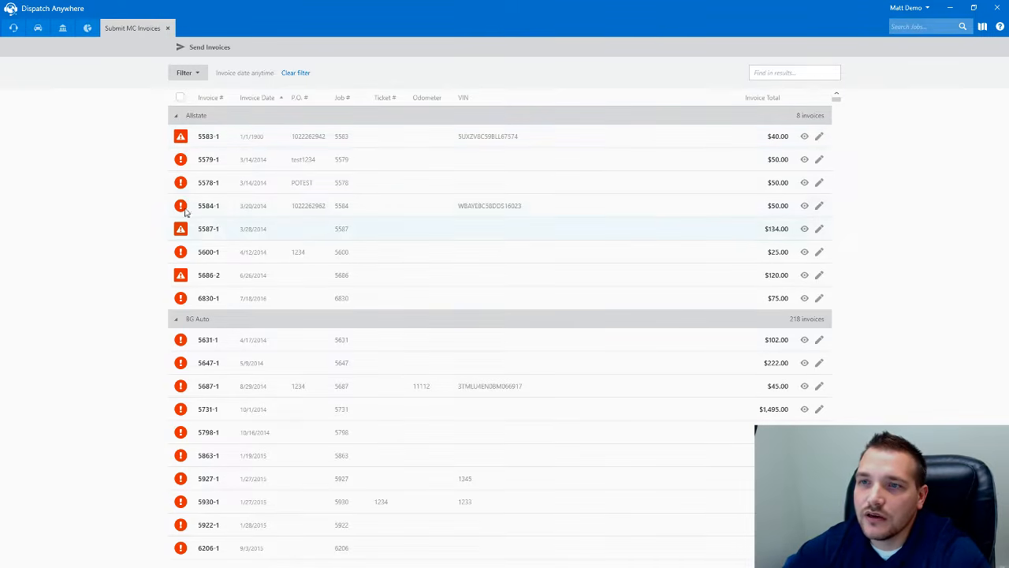
# - Open job 5583, dismiss the invalid requesting account warning, and review the available requester accounts
pyautogui.click(819, 137)
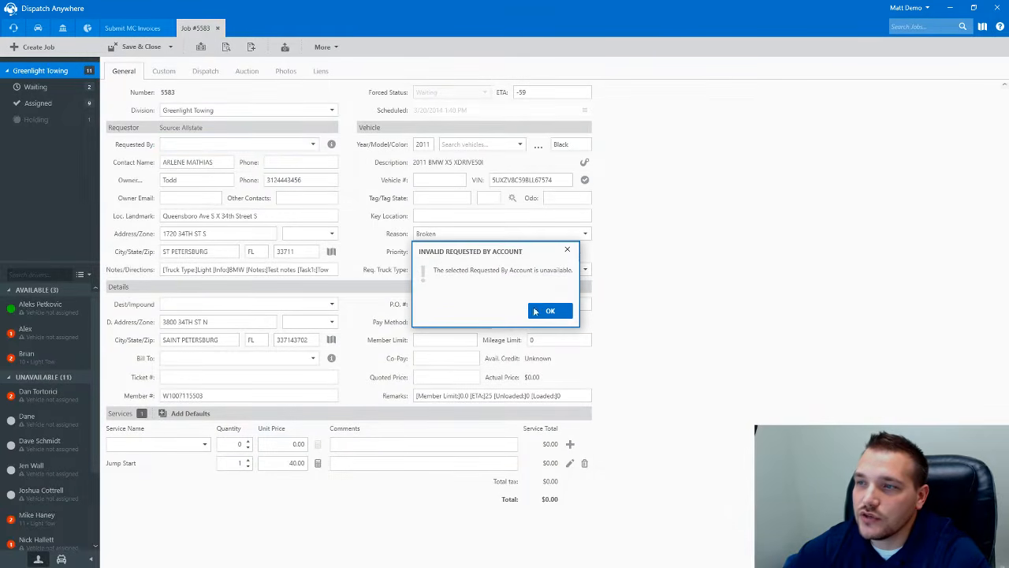
pyautogui.click(549, 311)
pyautogui.click(325, 270)
pyautogui.click(313, 144)
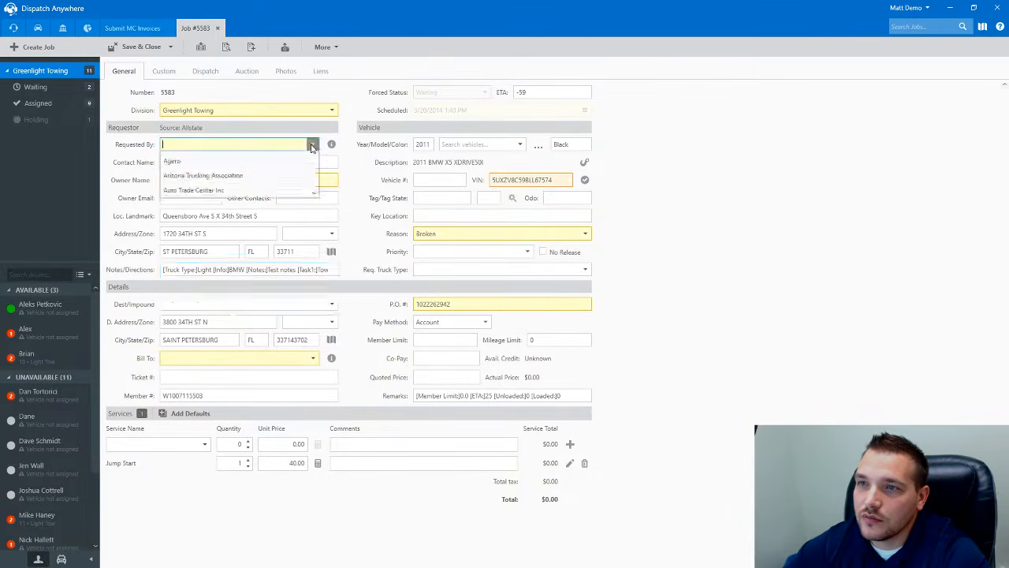
pyautogui.scroll(-1, 241, 231)
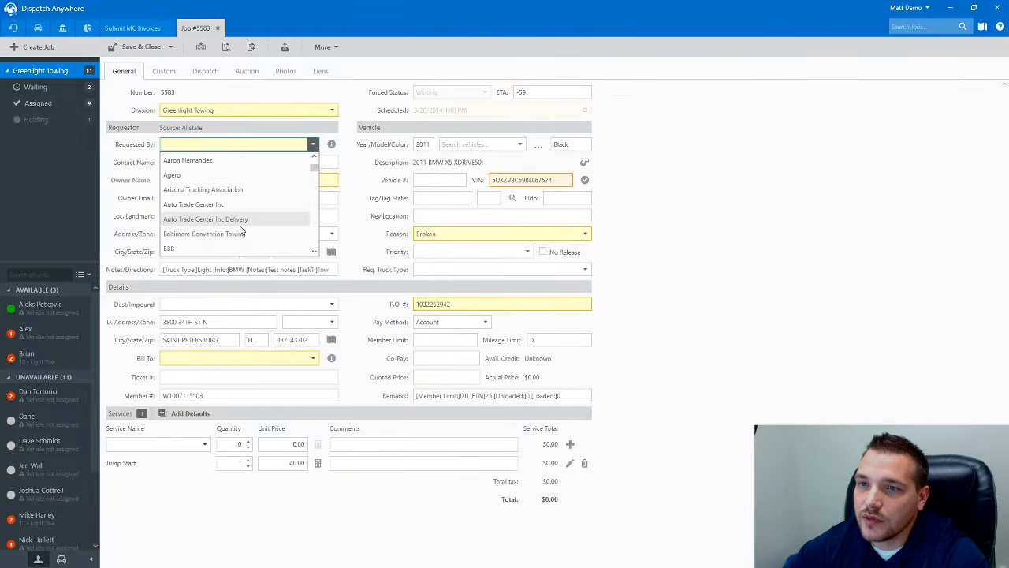
pyautogui.scroll(1, 224, 221)
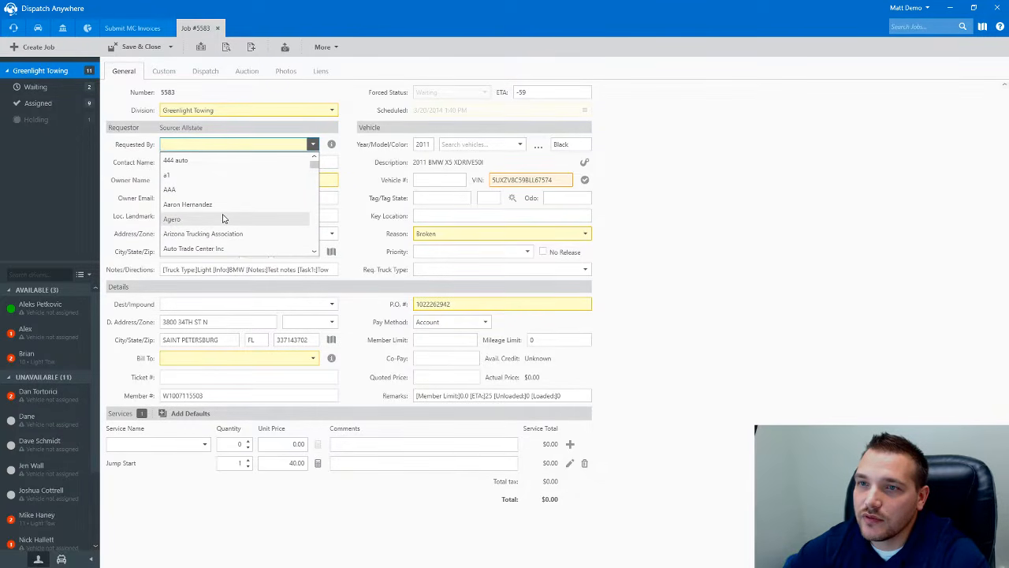
pyautogui.scroll(-3, 225, 220)
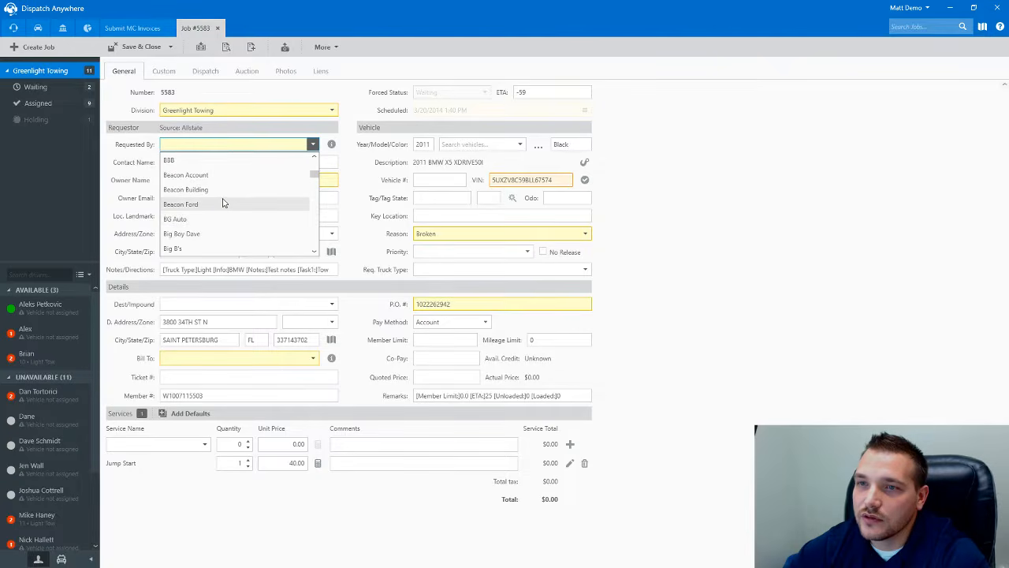
# - Close job 5583 without saving and open job 5631 from the invoice list
pyautogui.click(218, 30)
pyautogui.click(217, 30)
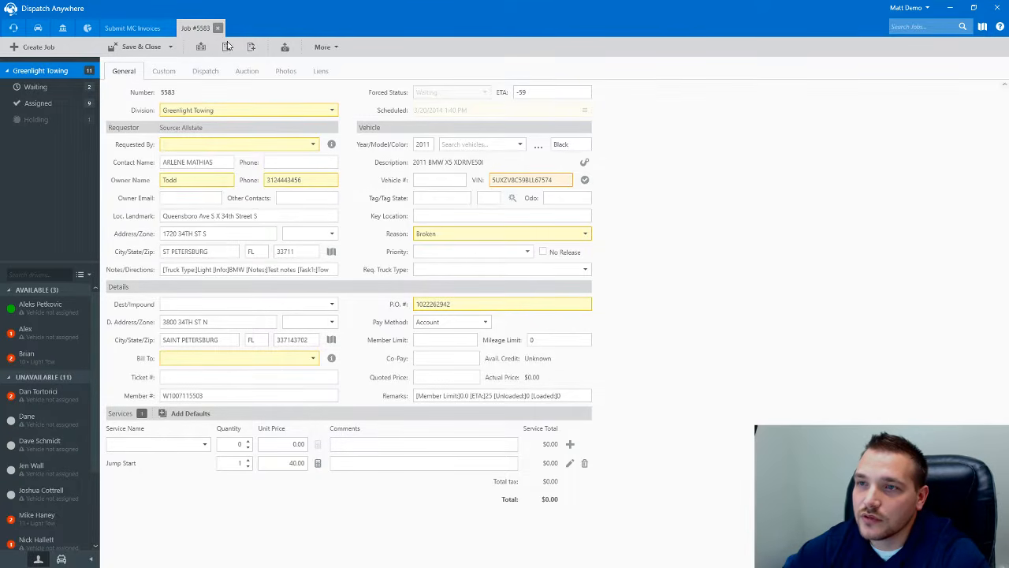
pyautogui.click(819, 339)
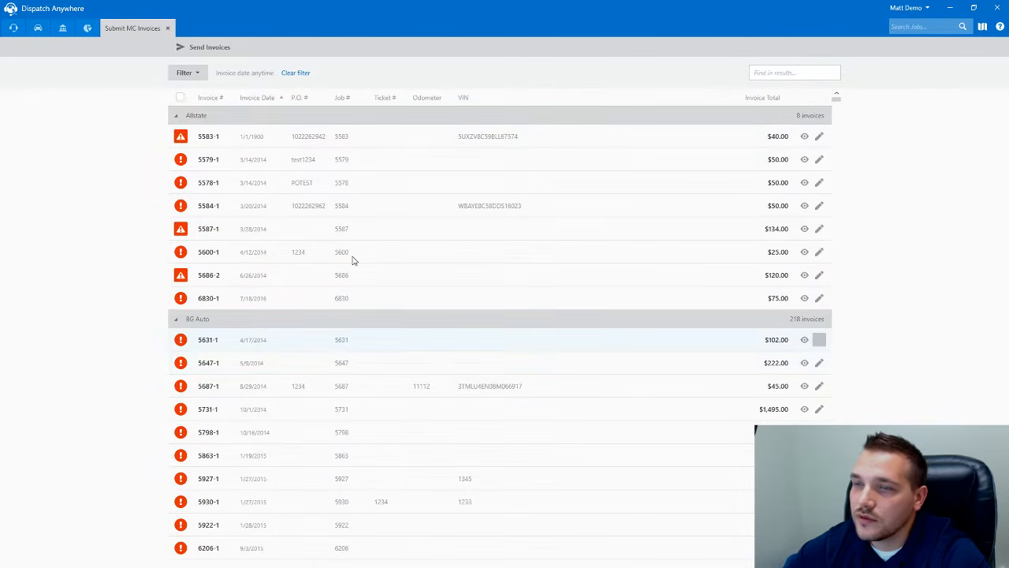
# - Fill in job 5631's vehicle as a 2012 Honda Civic FWD in Red
pyautogui.click(224, 269)
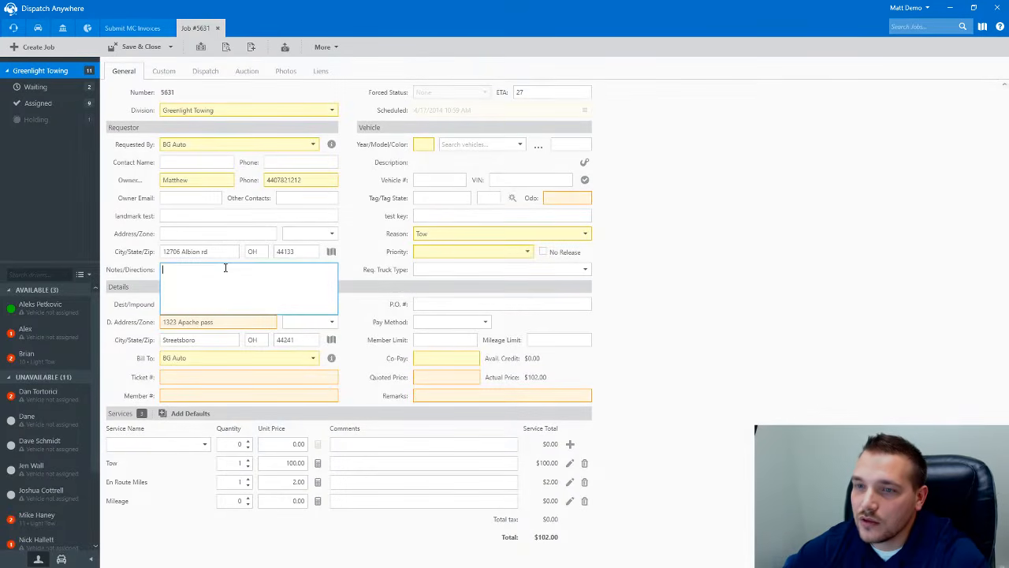
pyautogui.click(135, 49)
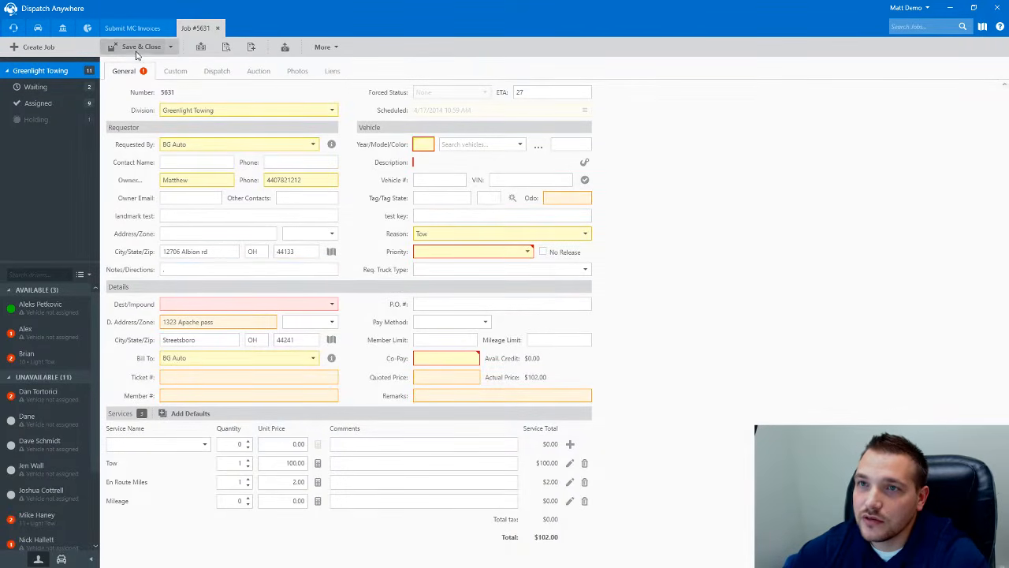
pyautogui.click(421, 146)
pyautogui.write('2012')
pyautogui.press('Tab')
pyautogui.write('civic')
pyautogui.press('Tab')
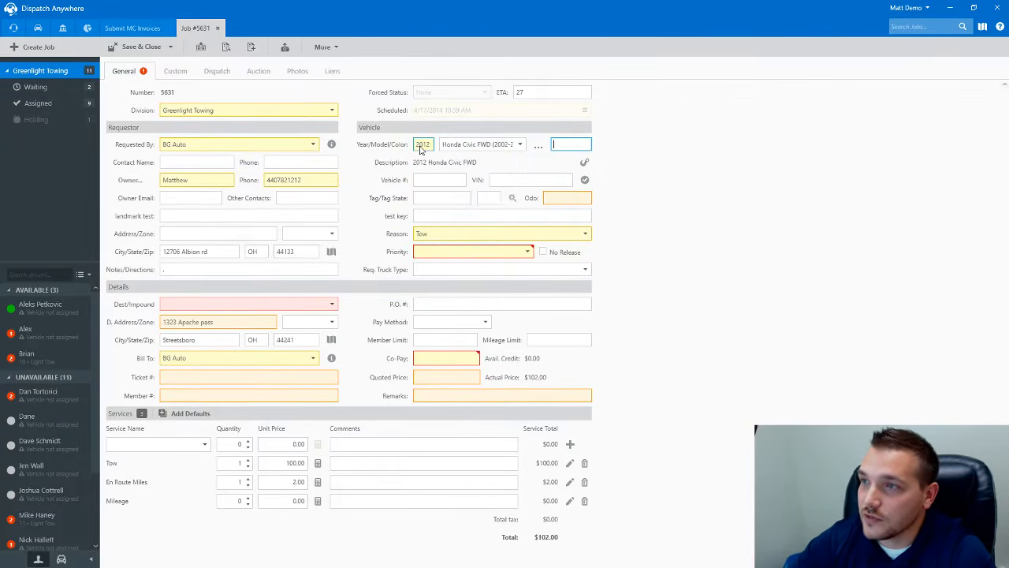
pyautogui.write('Red')
# - Set priority 1 - High and co-pay 100, then save with the Streetsboro destination
pyautogui.click(462, 252)
pyautogui.click(464, 274)
pyautogui.click(426, 356)
pyautogui.write('100')
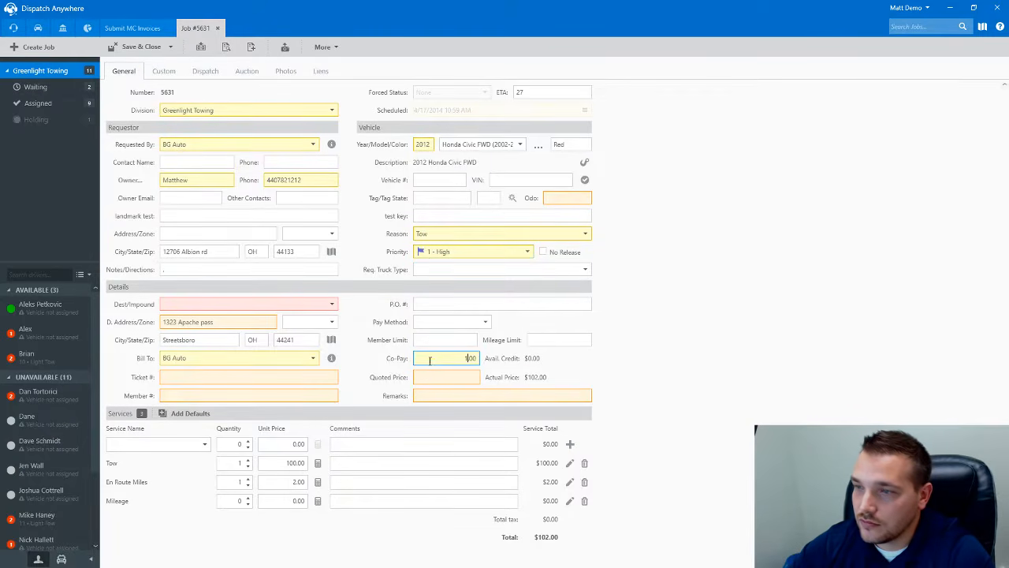
pyautogui.click(135, 49)
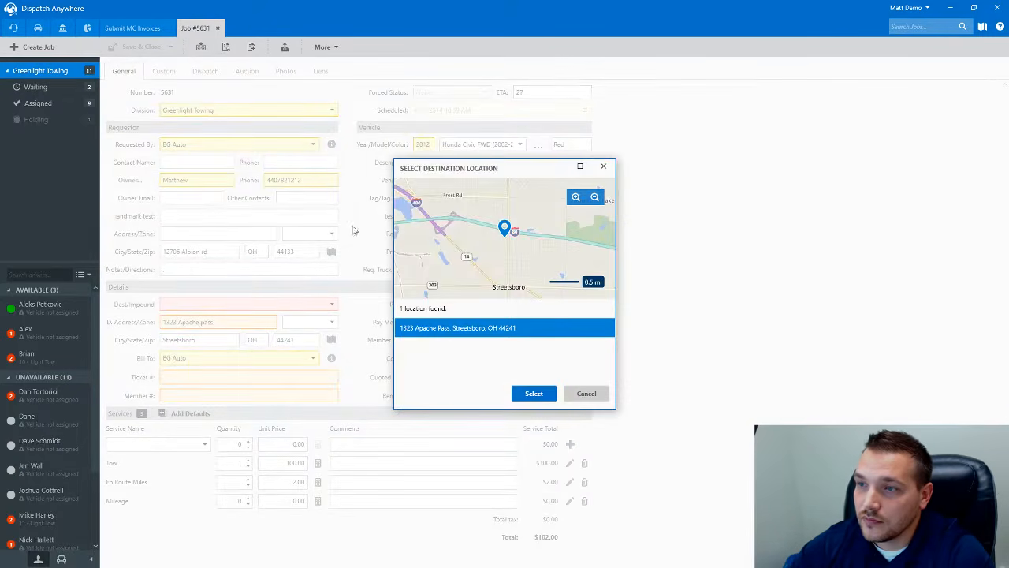
pyautogui.click(536, 395)
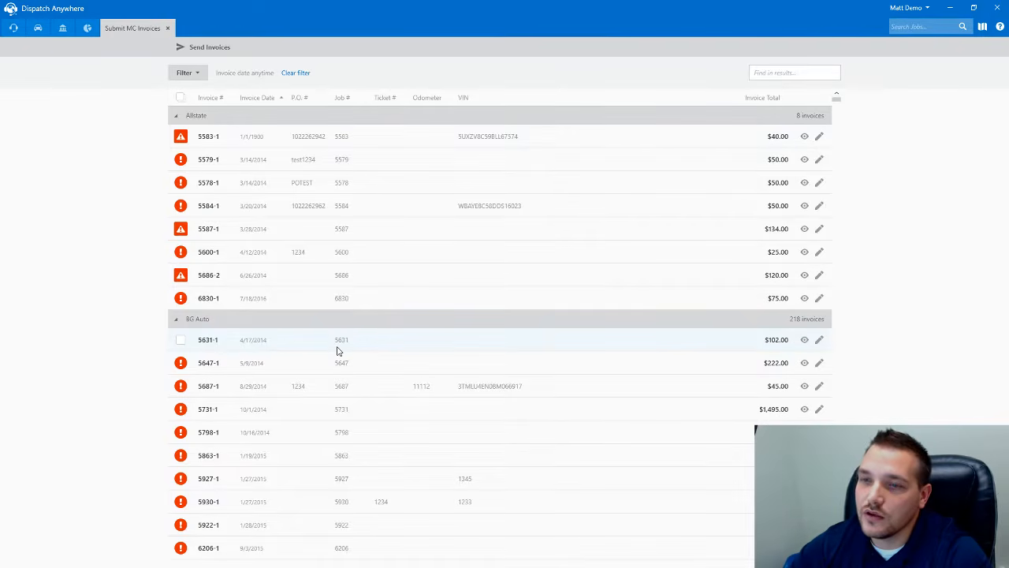
# - Mark invoice 5631-1, open and discard job 5699, then go to Create Invoices (Post Jobs)
pyautogui.click(180, 340)
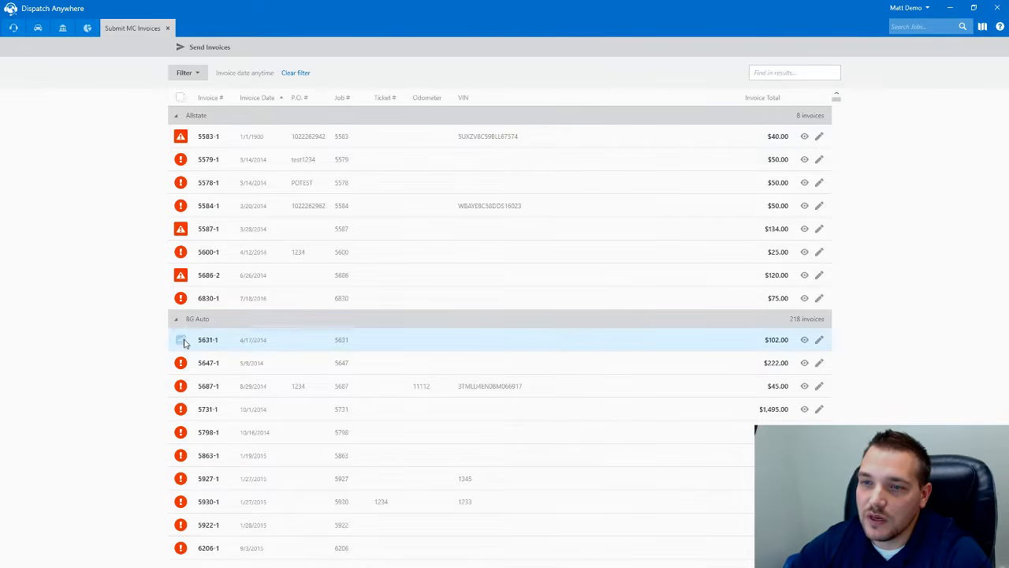
pyautogui.click(176, 97)
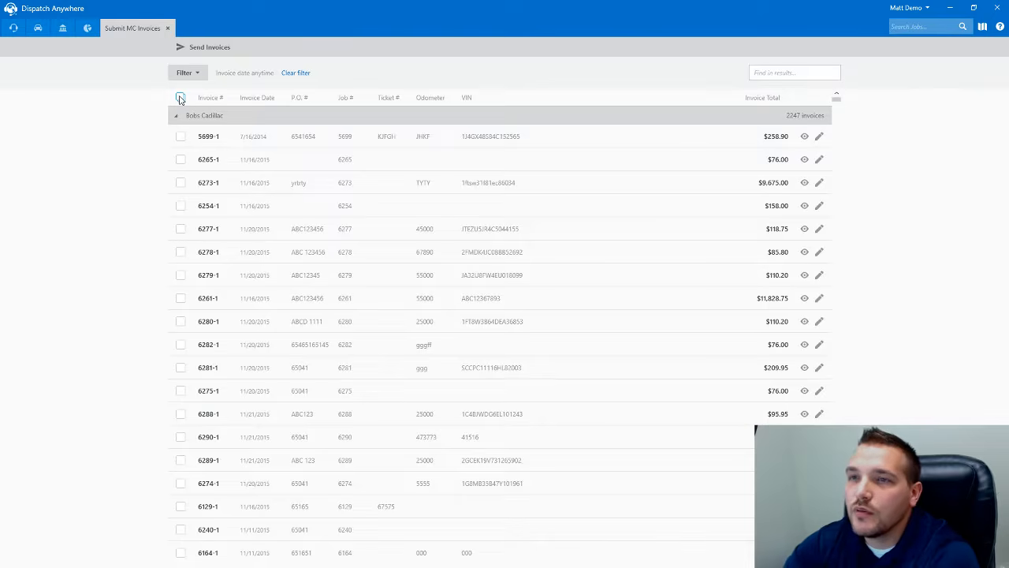
pyautogui.click(820, 137)
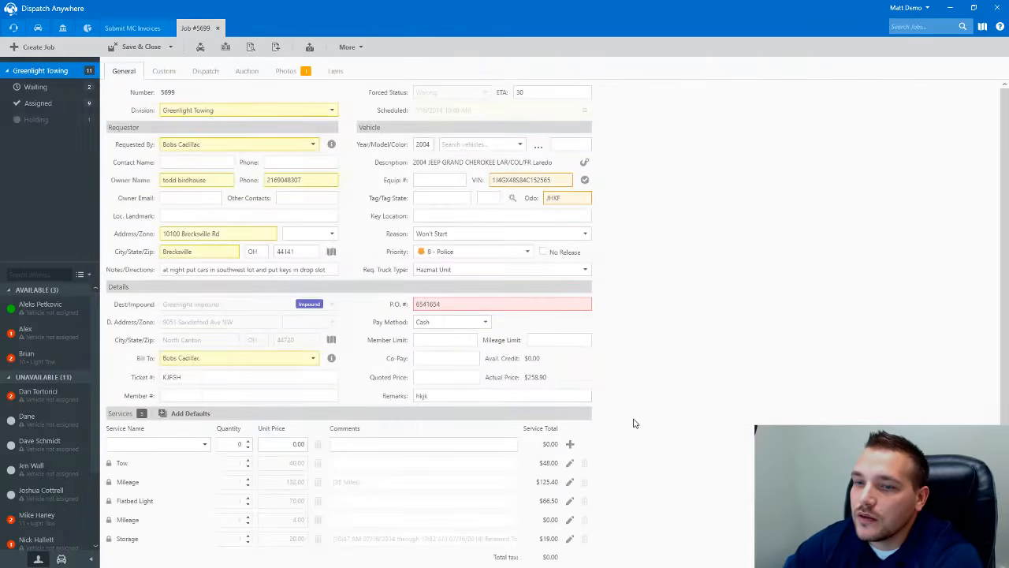
pyautogui.scroll(-1, 635, 423)
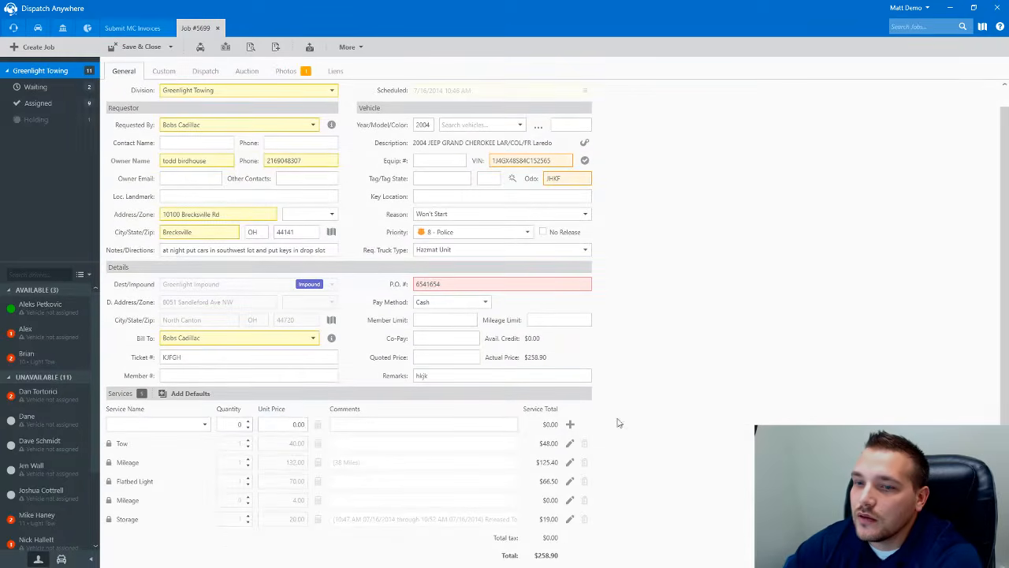
pyautogui.click(218, 30)
pyautogui.click(538, 304)
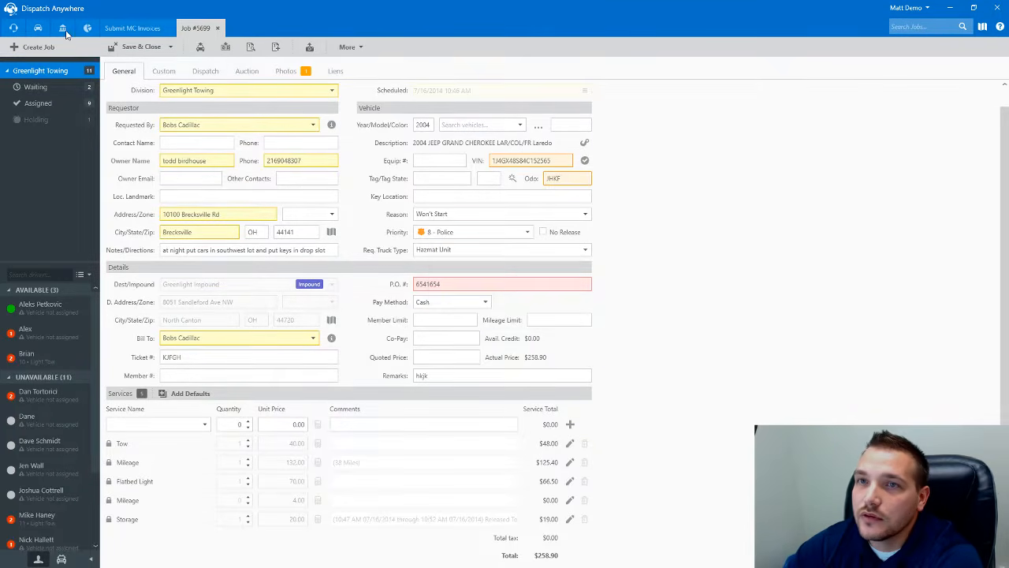
pyautogui.click(66, 34)
pyautogui.click(298, 204)
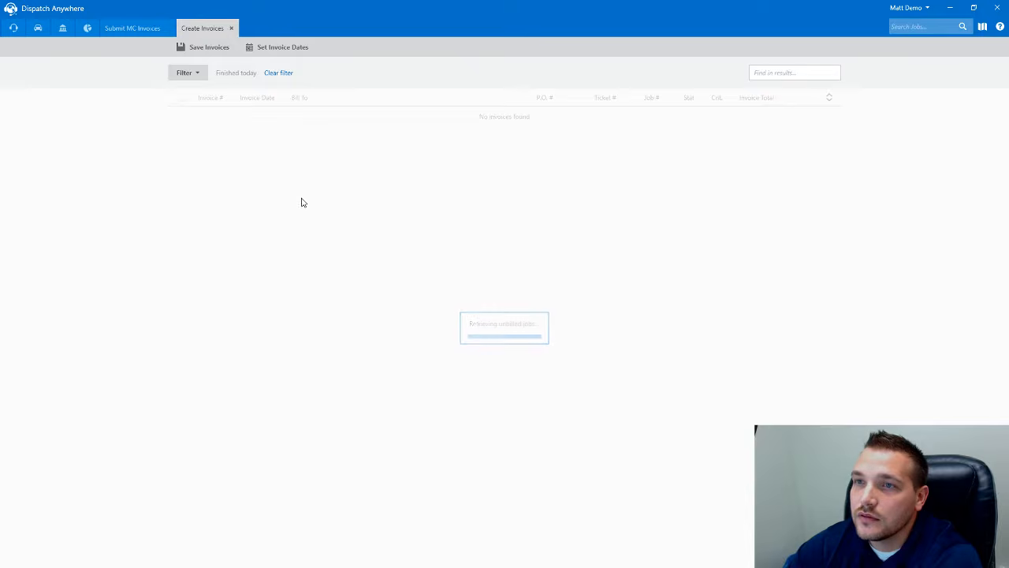
# - Filter the jobs to post by Finished On: Anytime and reload the list
pyautogui.click(192, 73)
pyautogui.click(390, 96)
pyautogui.click(377, 110)
pyautogui.click(361, 160)
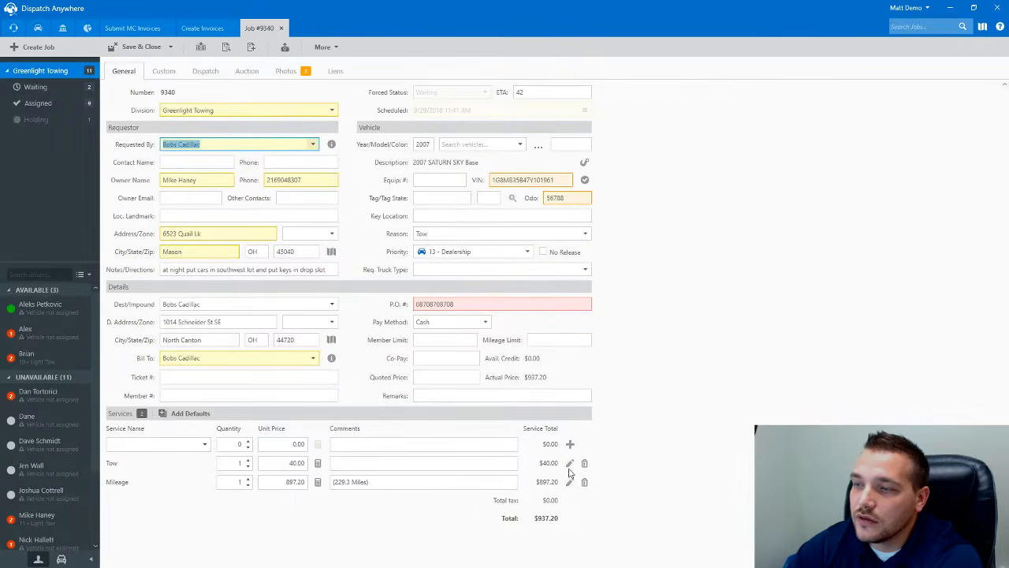
# - Remove job 9340's Mileage and Tow services, discard the changes, and close Create Invoices
pyautogui.click(584, 483)
pyautogui.click(584, 463)
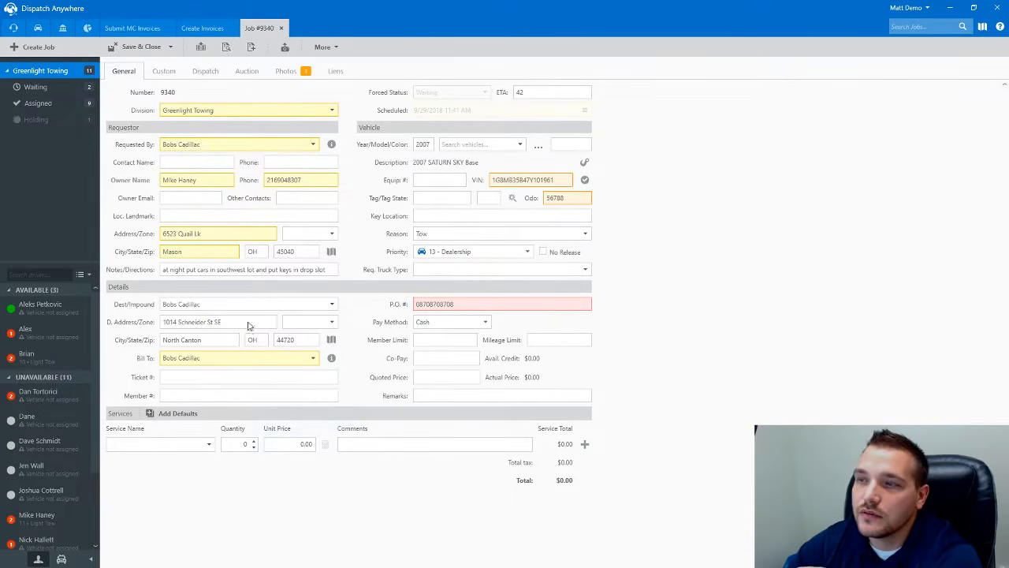
pyautogui.click(280, 27)
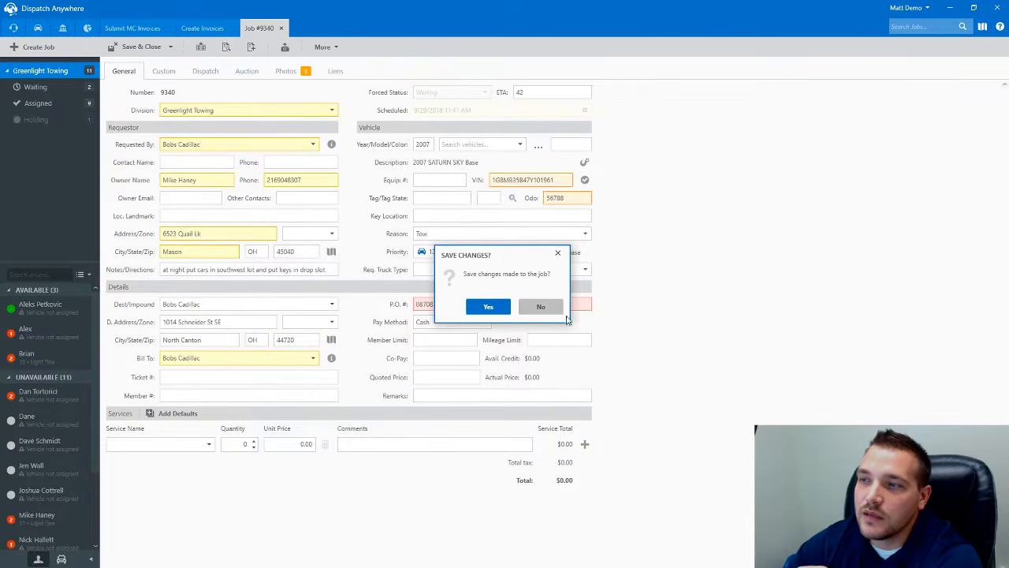
pyautogui.click(541, 306)
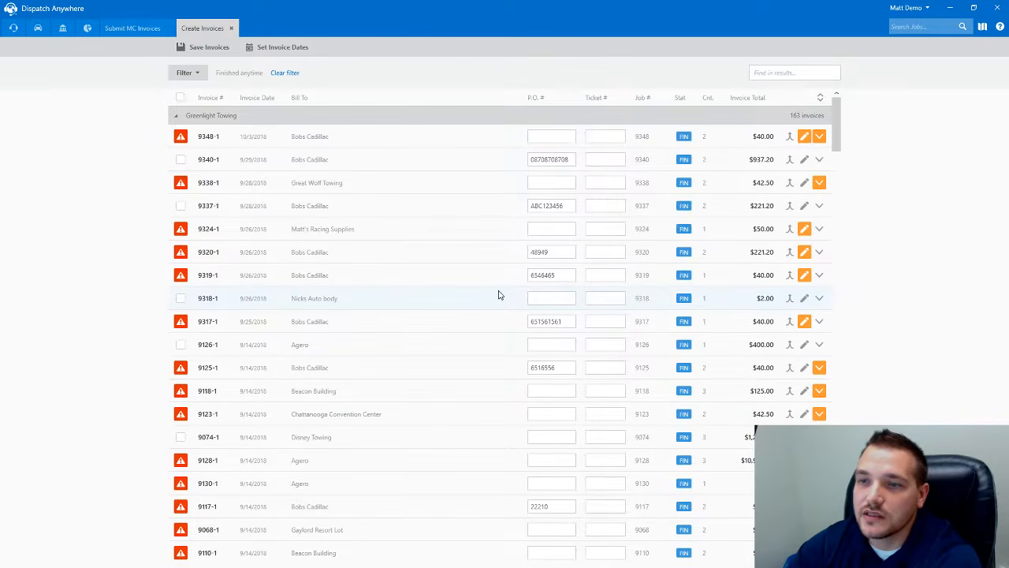
pyautogui.click(231, 29)
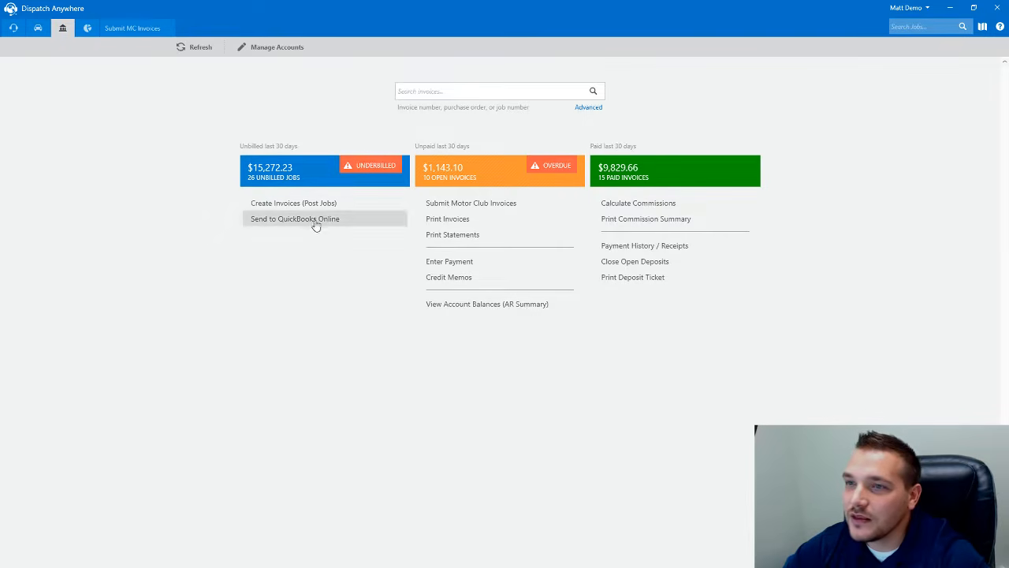
# - Set the invoice report date range to 9/1/2018 through 9/30/2018
pyautogui.click(452, 227)
pyautogui.click(166, 181)
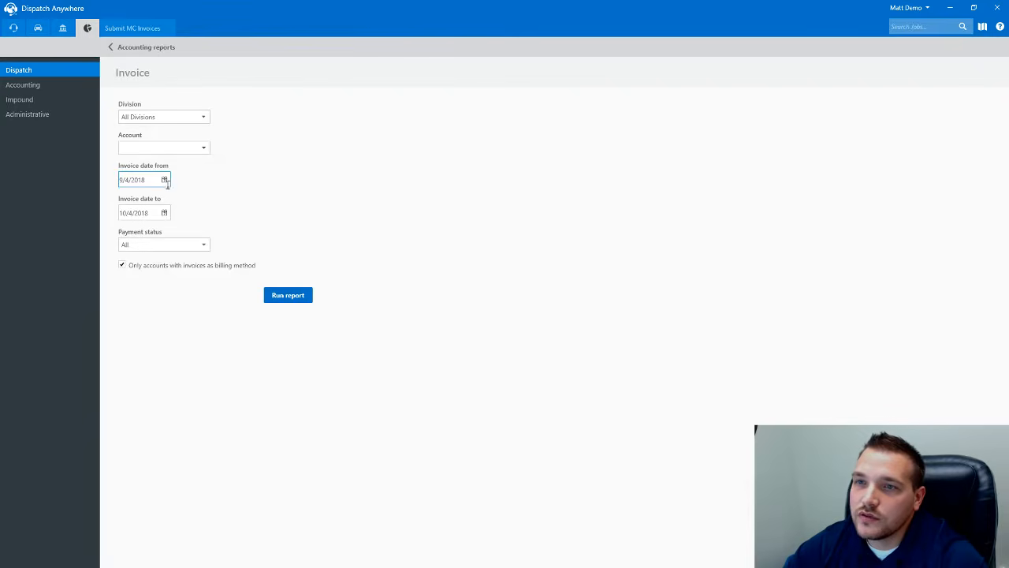
pyautogui.click(165, 181)
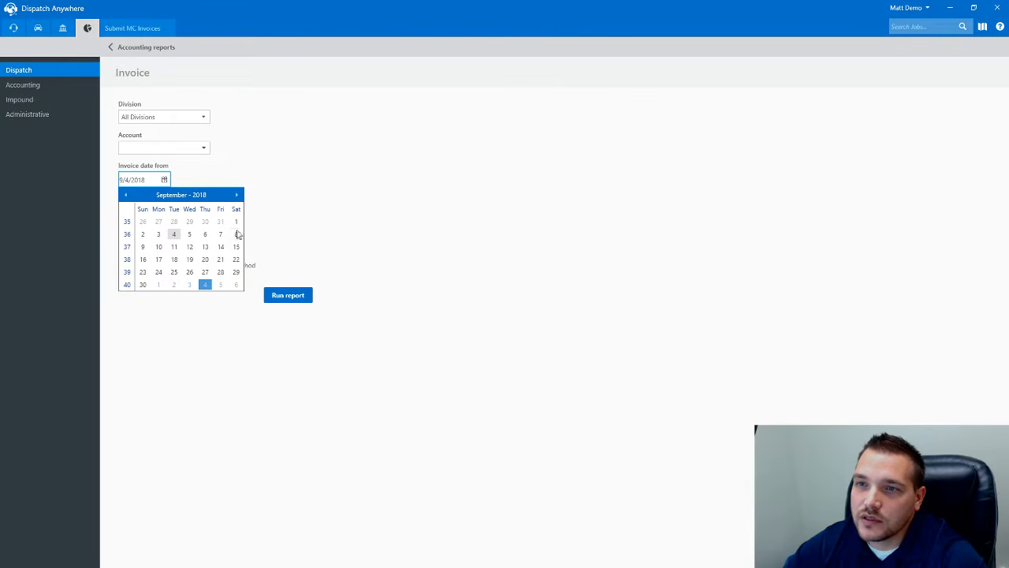
pyautogui.click(235, 220)
pyautogui.click(164, 213)
pyautogui.click(164, 213)
pyautogui.click(125, 228)
pyautogui.click(143, 317)
# - Choose account Matt's Racing Supplies, keep Payment status All, and run the report
pyautogui.click(154, 148)
pyautogui.write('ma')
pyautogui.press('Tab')
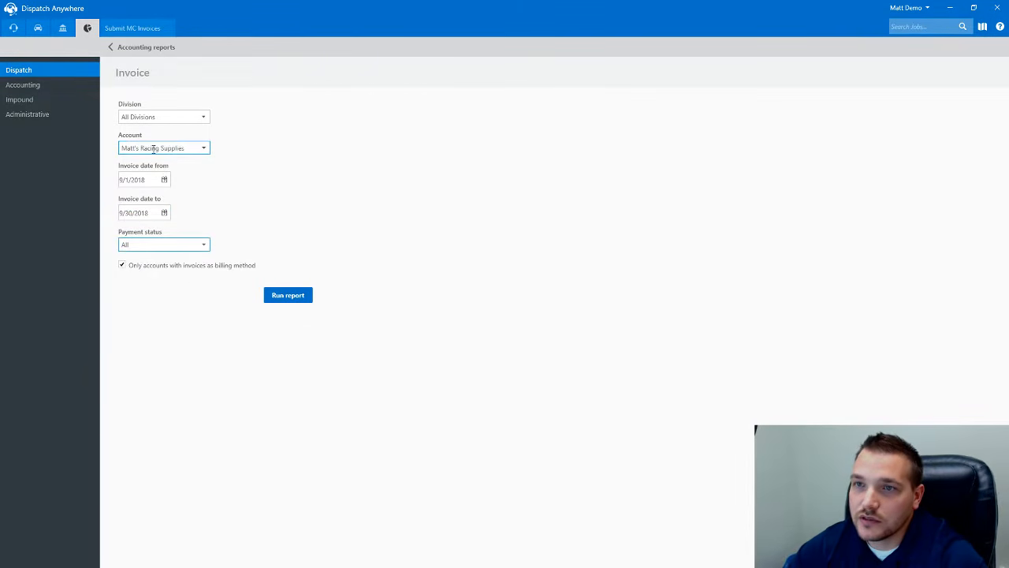
pyautogui.click(203, 248)
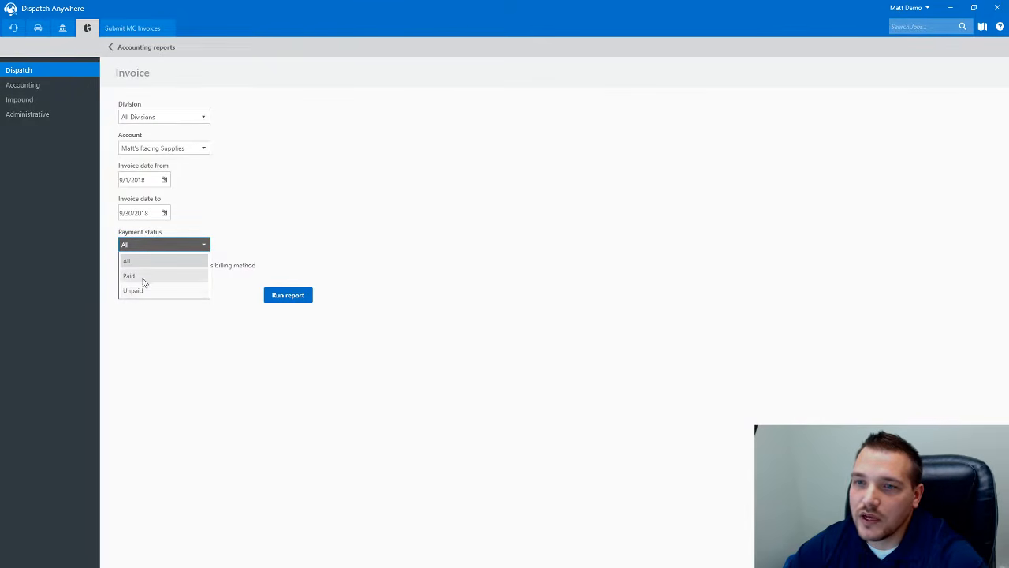
pyautogui.click(135, 261)
pyautogui.click(288, 295)
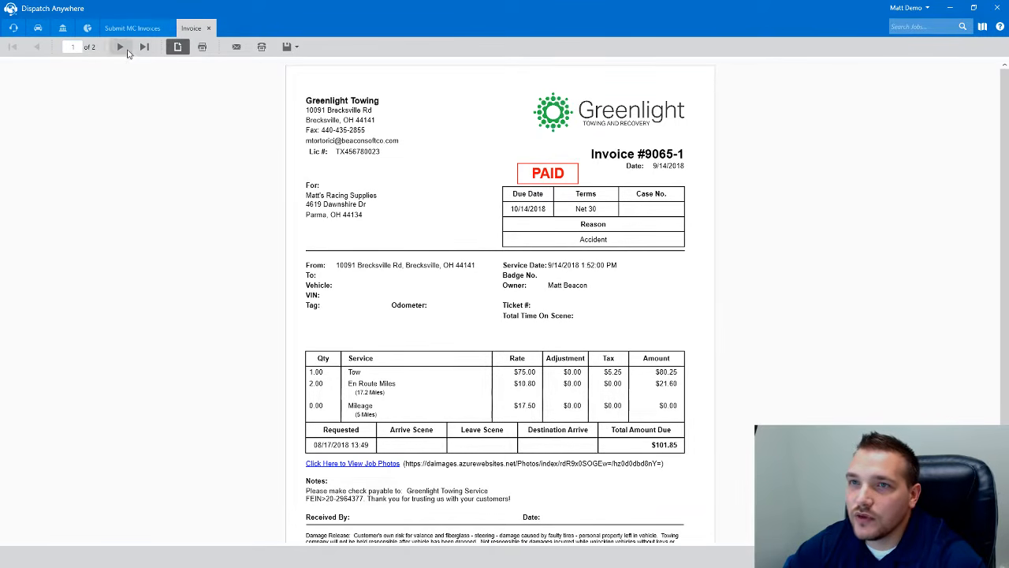
# - Page to the report's second invoice, then close it declining submission and go to Print Statements
pyautogui.click(120, 47)
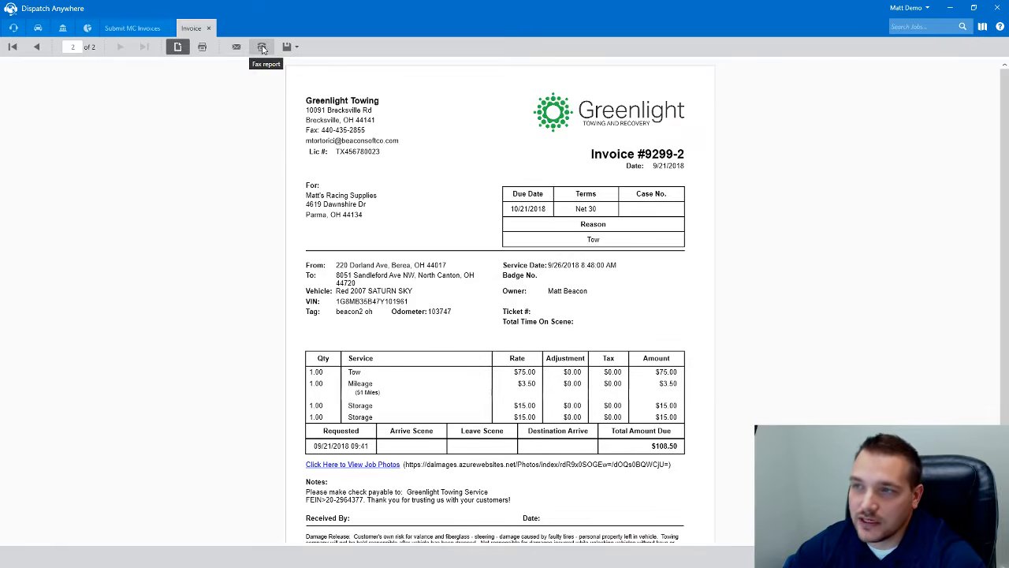
pyautogui.click(285, 48)
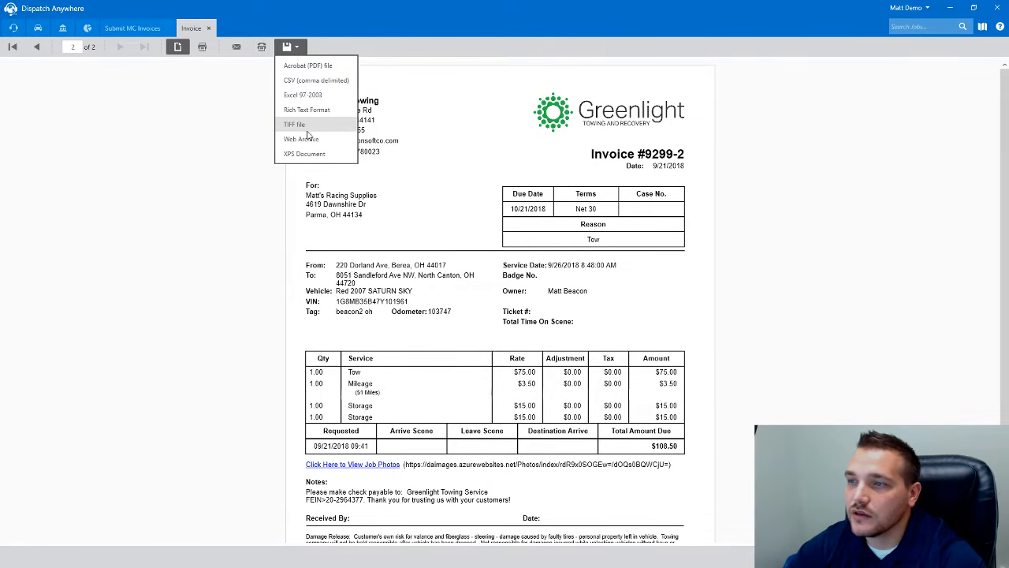
pyautogui.click(207, 29)
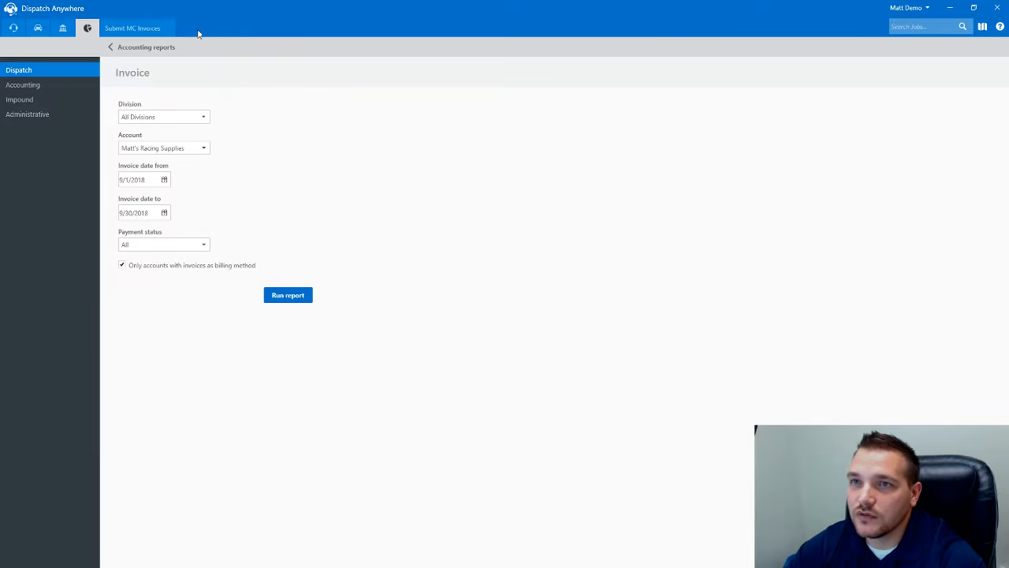
pyautogui.click(168, 29)
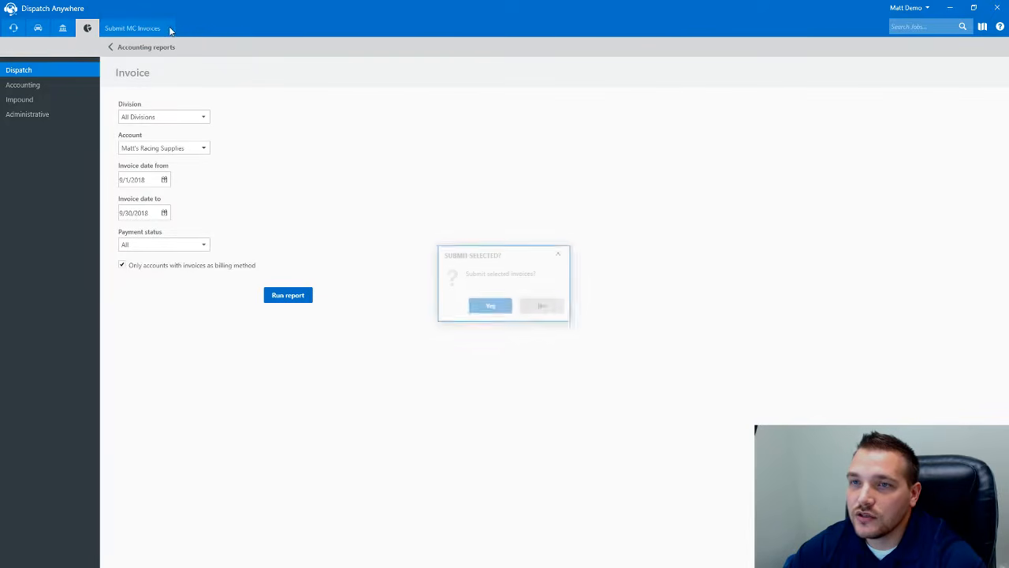
pyautogui.click(543, 307)
pyautogui.click(64, 29)
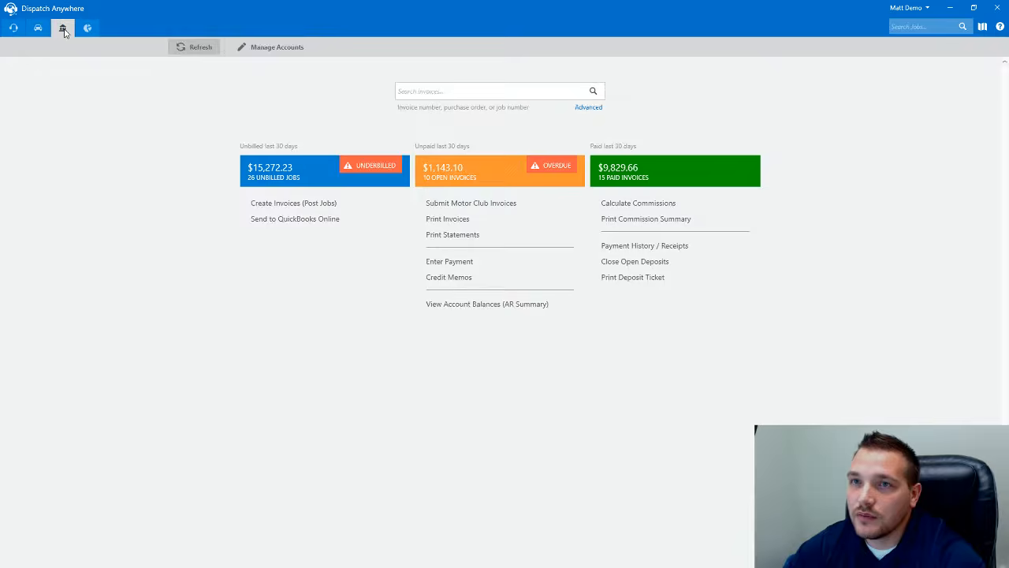
pyautogui.click(451, 235)
# - Run the statement report for all accounts with invoice date through 9/30/2018
pyautogui.click(174, 177)
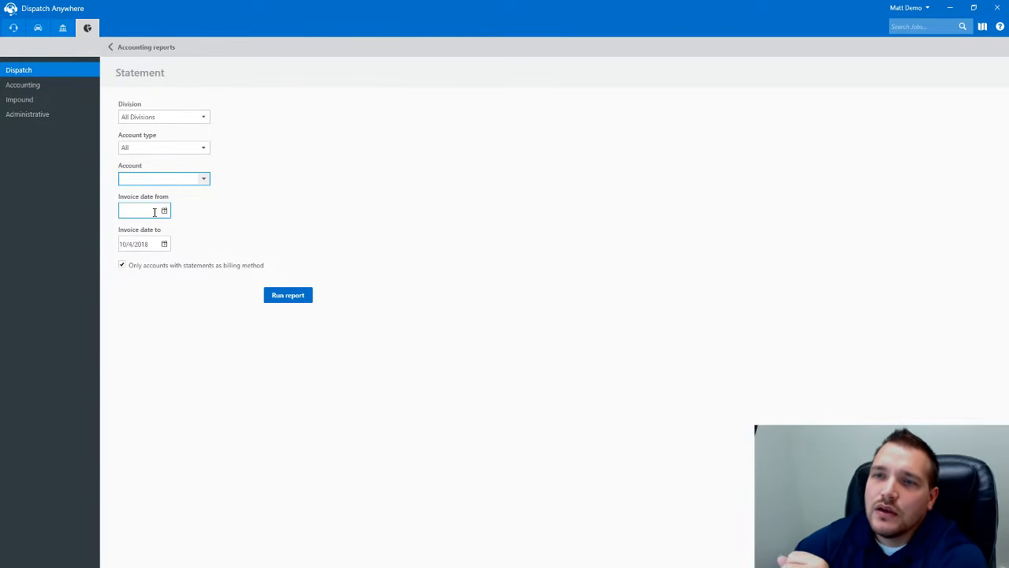
pyautogui.click(162, 243)
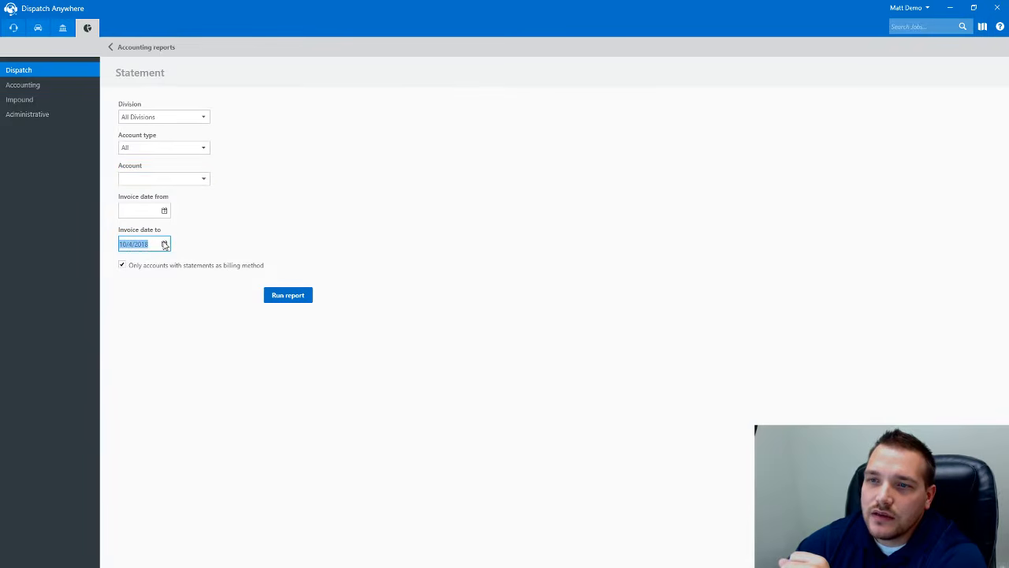
pyautogui.click(165, 244)
pyautogui.click(126, 258)
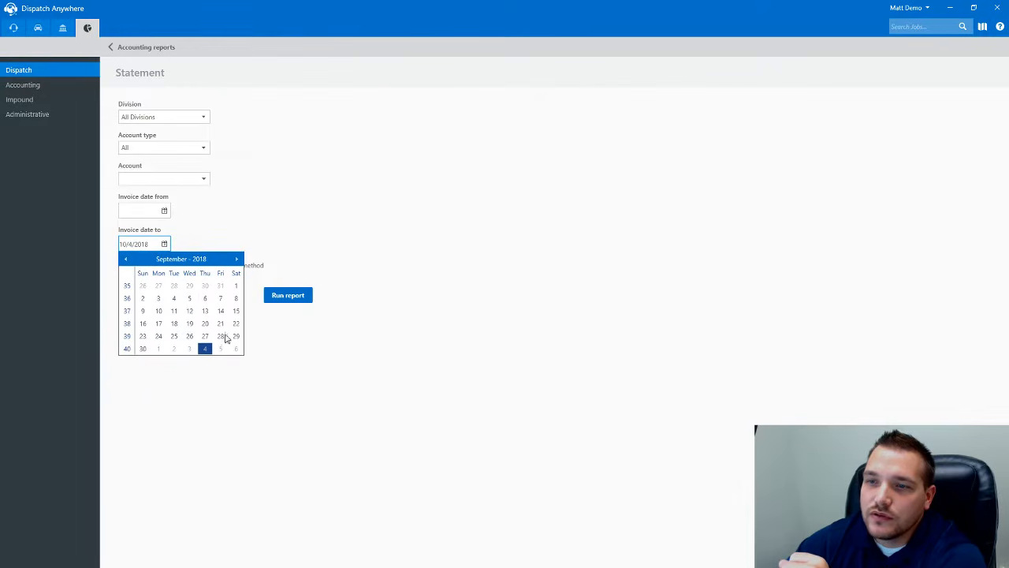
pyautogui.click(142, 348)
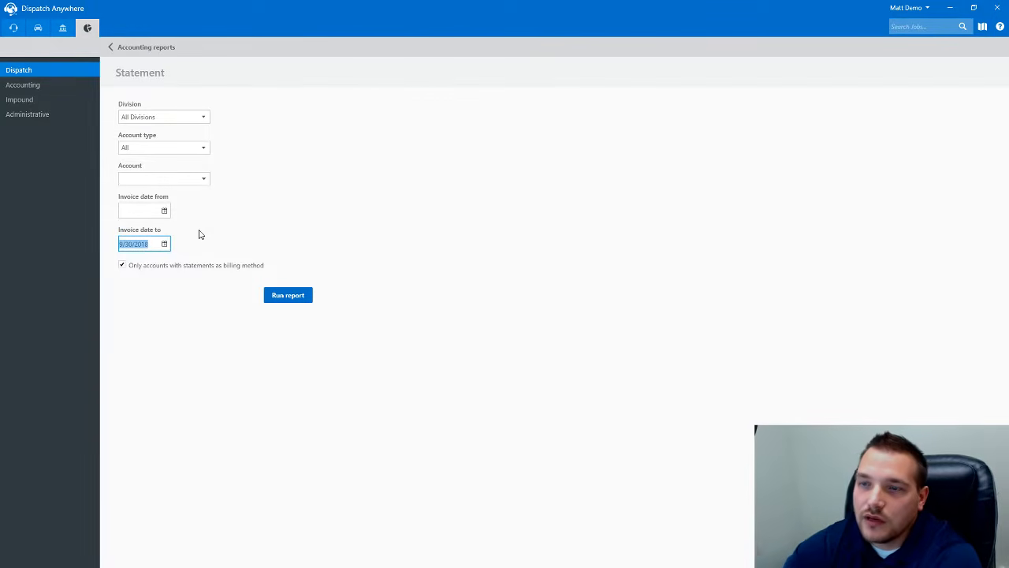
pyautogui.click(291, 295)
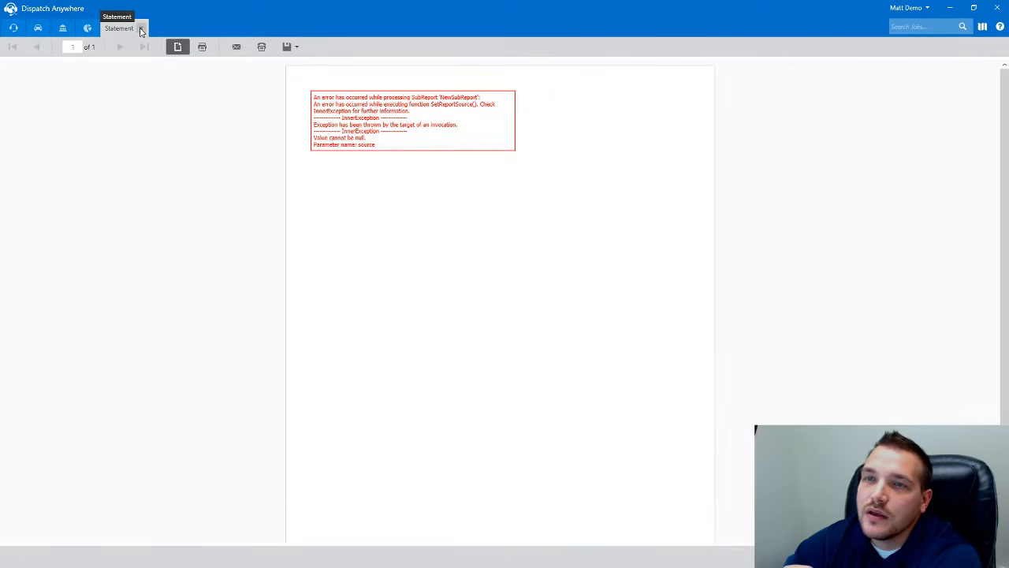
# - Close the failed Statement report that shows the 'value cannot be null' subreport error
pyautogui.click(141, 30)
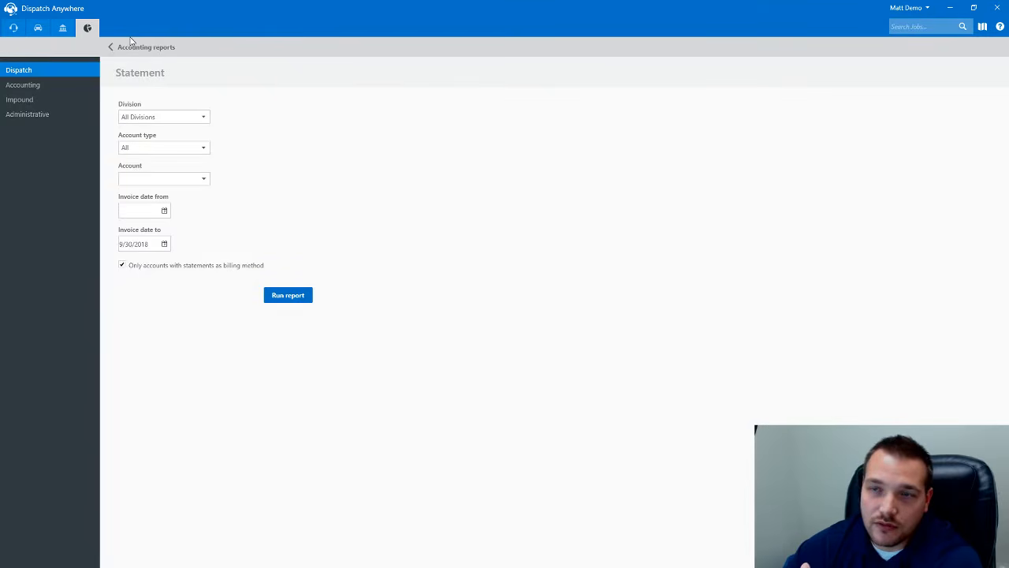
# - Leave the statement options and open the Print Invoices report form from the accounting dashboard
pyautogui.click(164, 211)
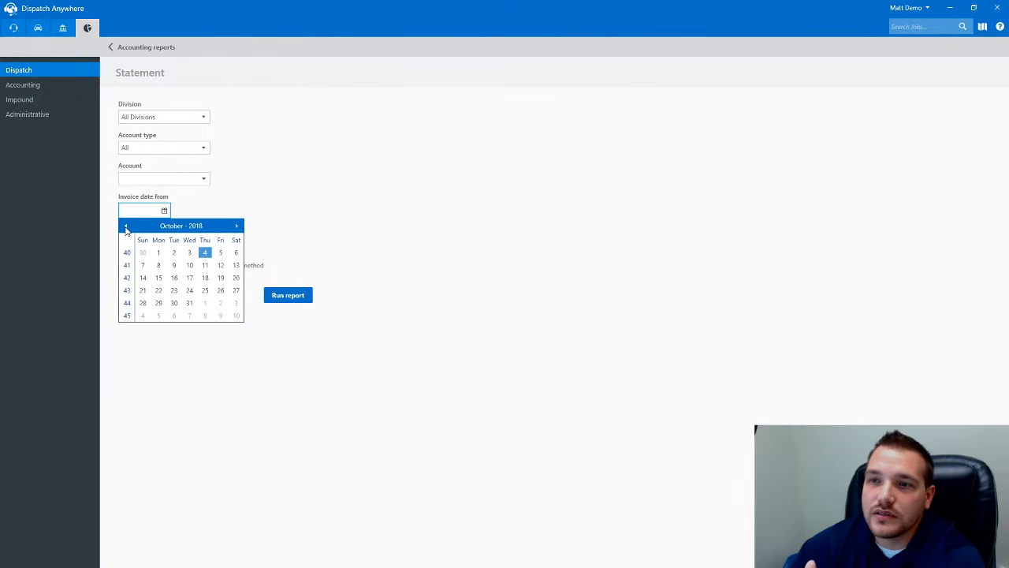
pyautogui.click(243, 195)
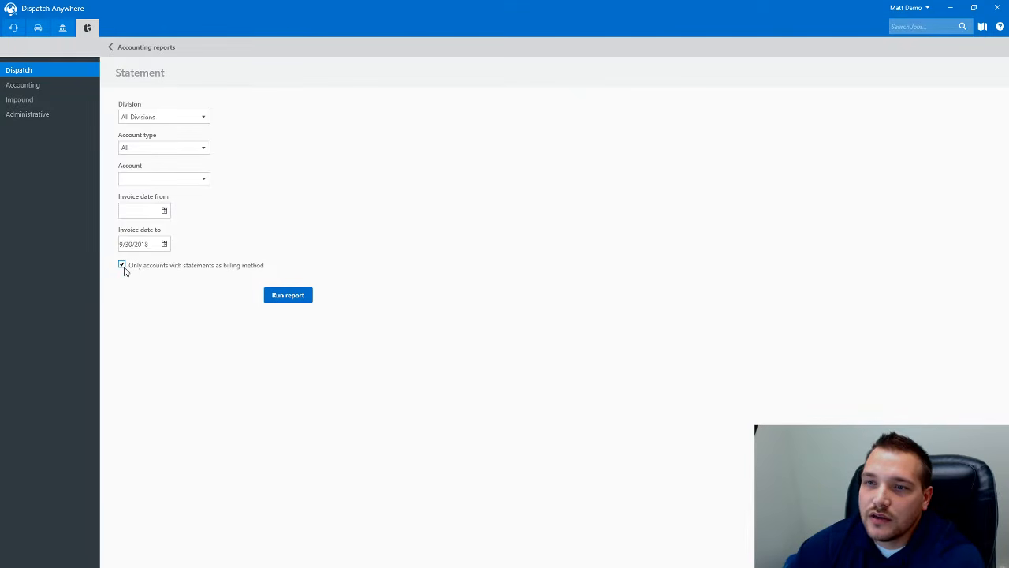
pyautogui.click(111, 45)
pyautogui.click(62, 28)
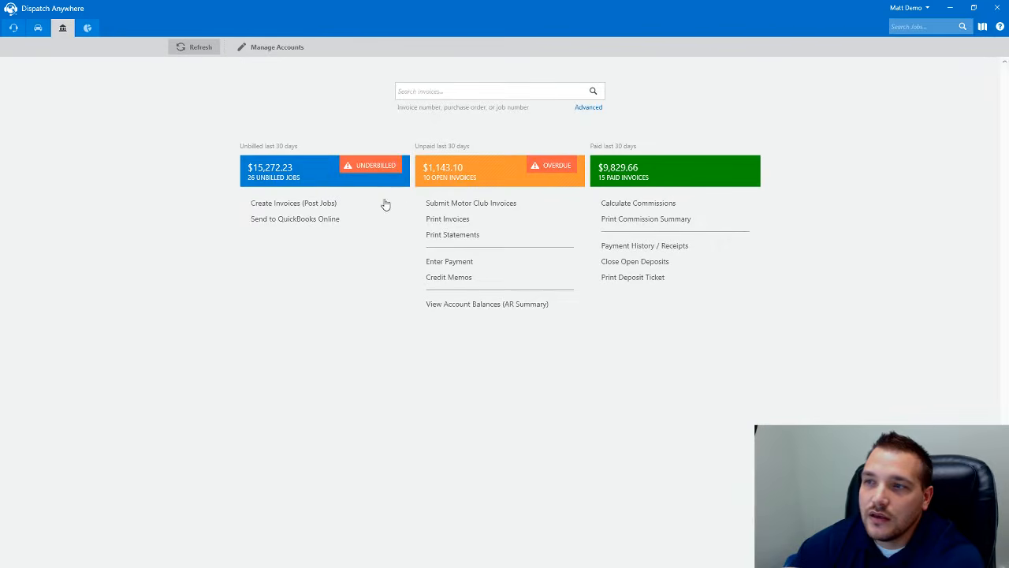
pyautogui.click(445, 218)
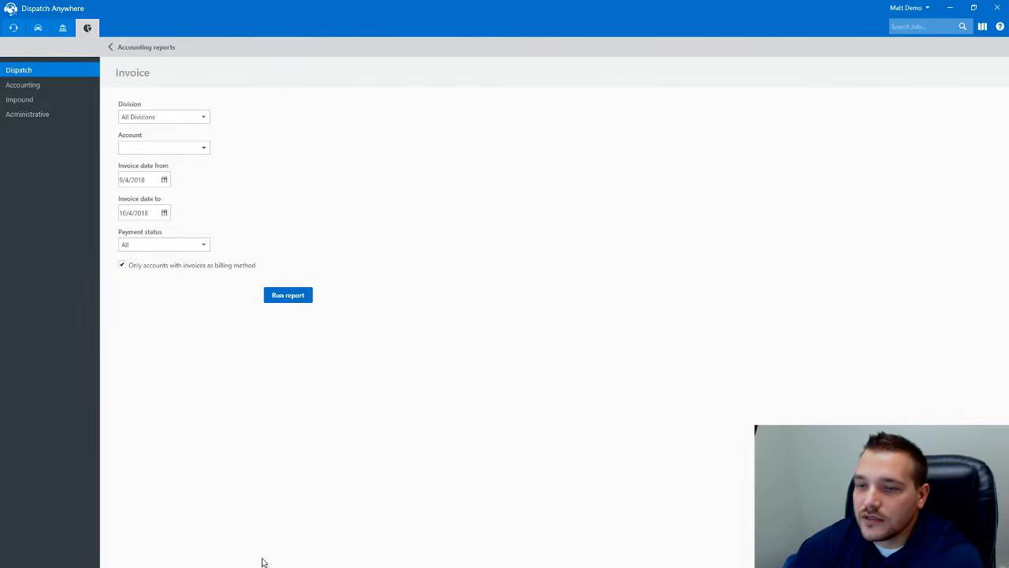
# - Open settings.dispatchanywhere.net in Firefox and log in, continuing with the Beacon account
pyautogui.click(949, 8)
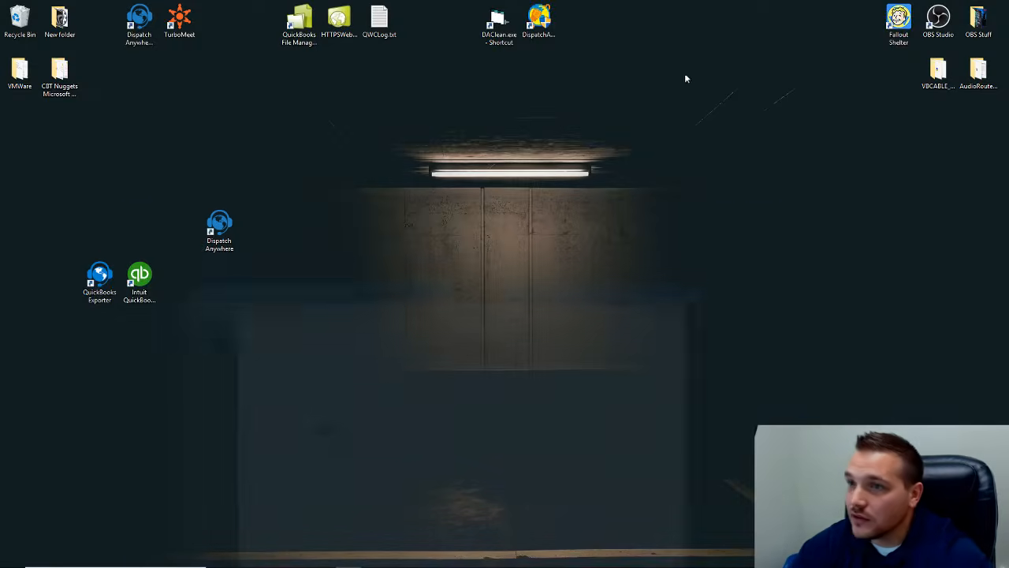
pyautogui.click(295, 557)
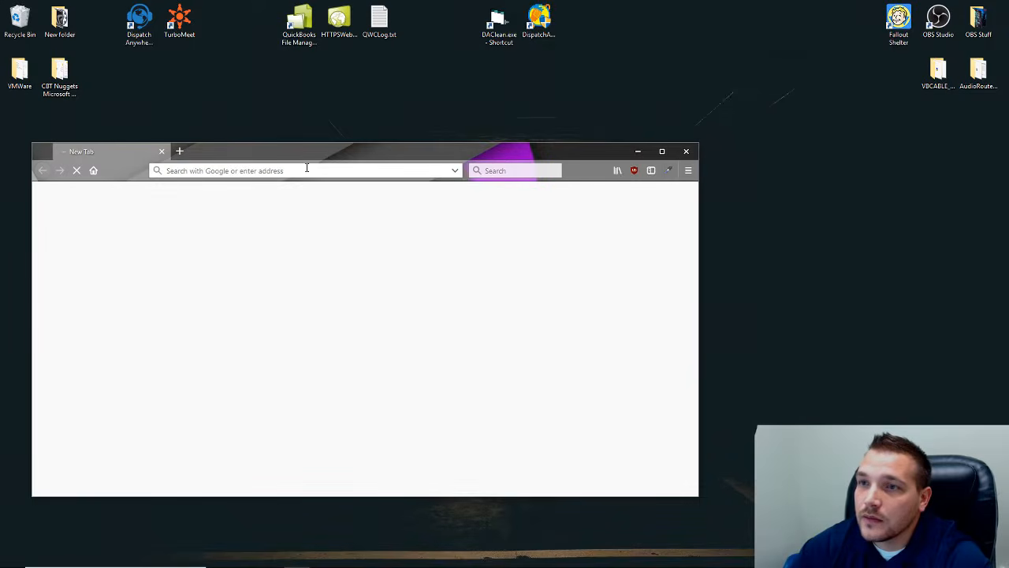
pyautogui.write('settings.dispatchanywhere.net/')
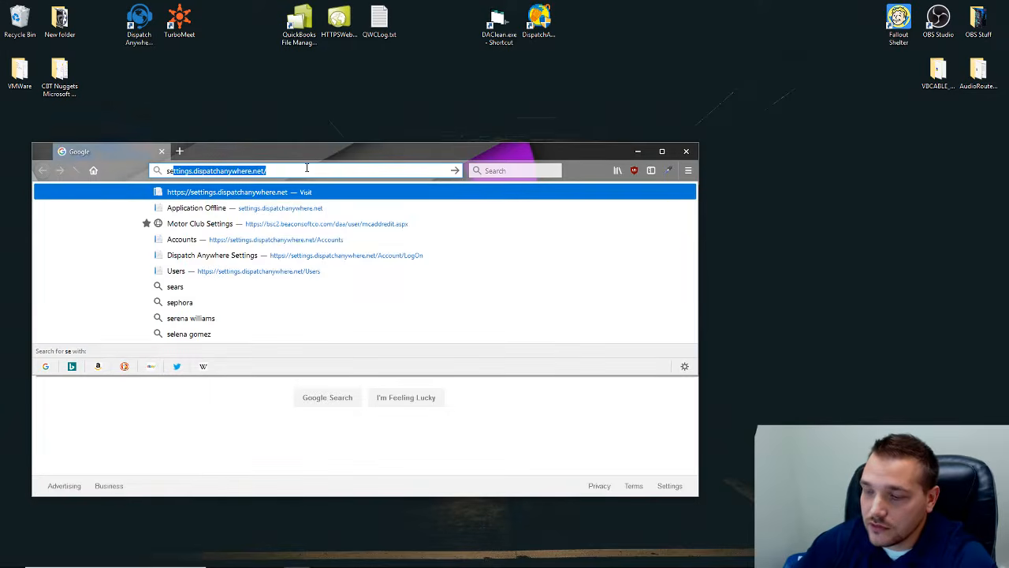
pyautogui.press('Return')
pyautogui.click(343, 338)
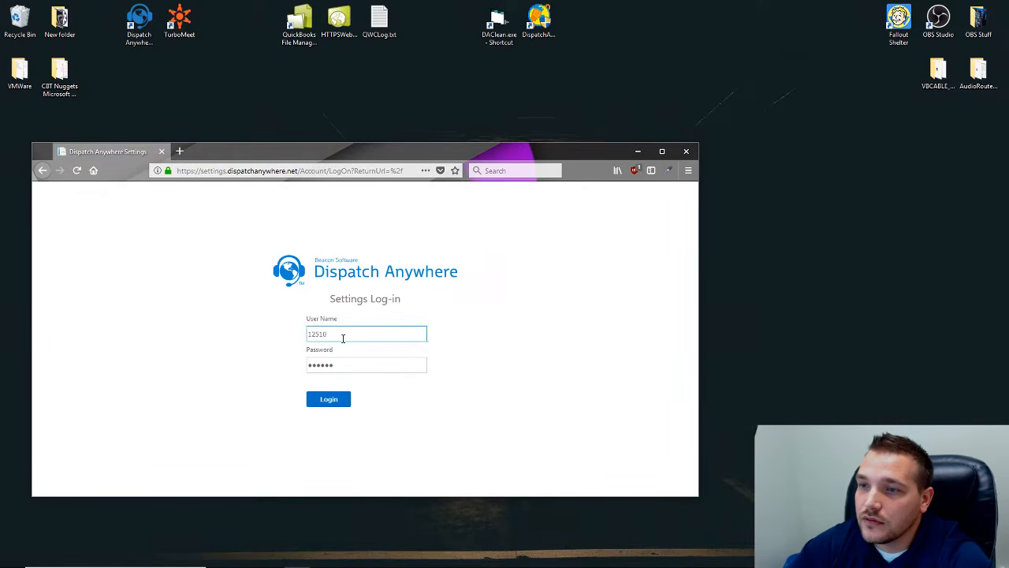
pyautogui.click(339, 401)
pyautogui.click(377, 378)
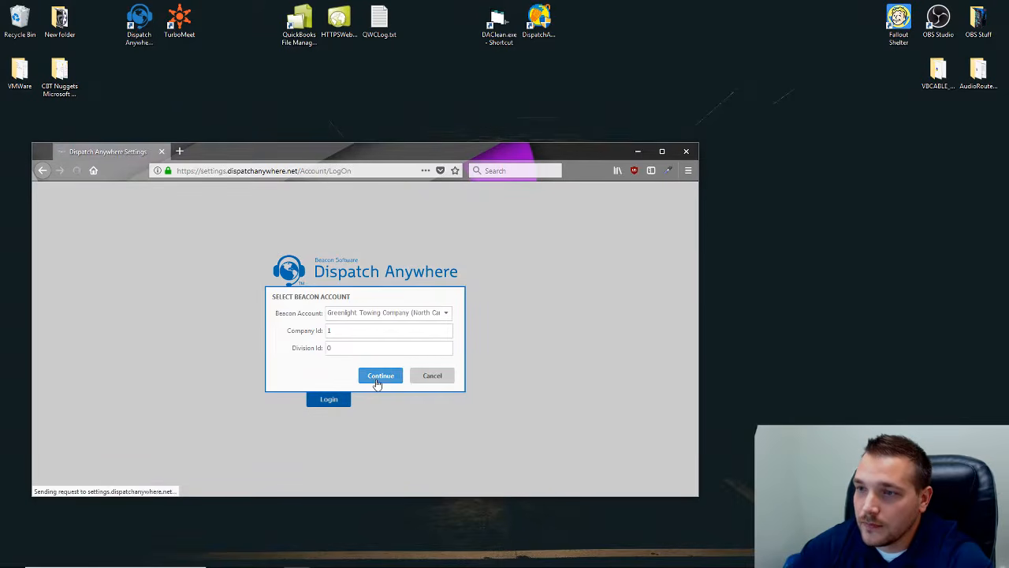
# - Search Accounts for 'mat', view Matt's Racing Supplies' Invoicing batch print options, then return to the app
pyautogui.click(79, 350)
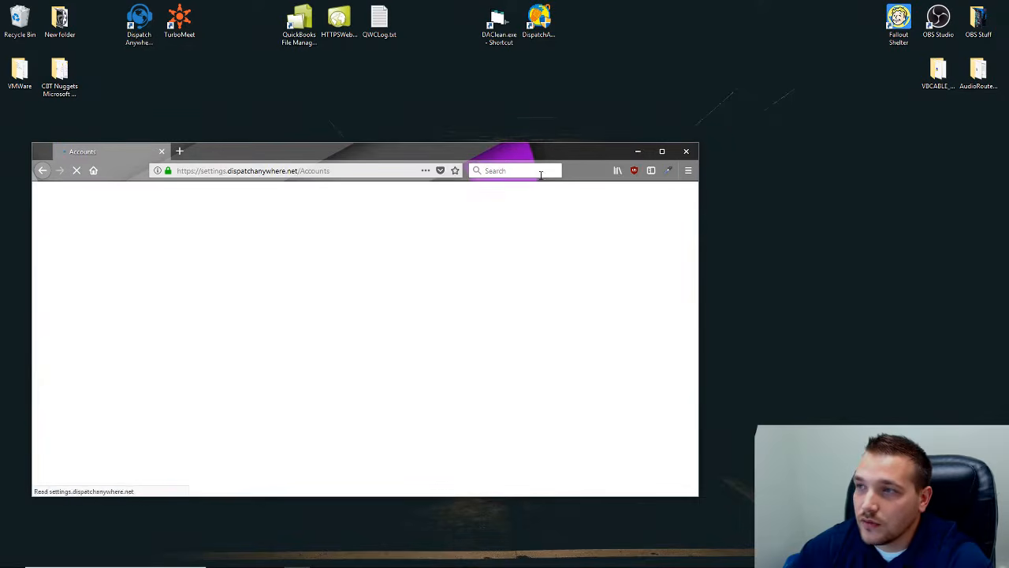
pyautogui.moveTo(445, 152); pyautogui.dragTo(539, 100)
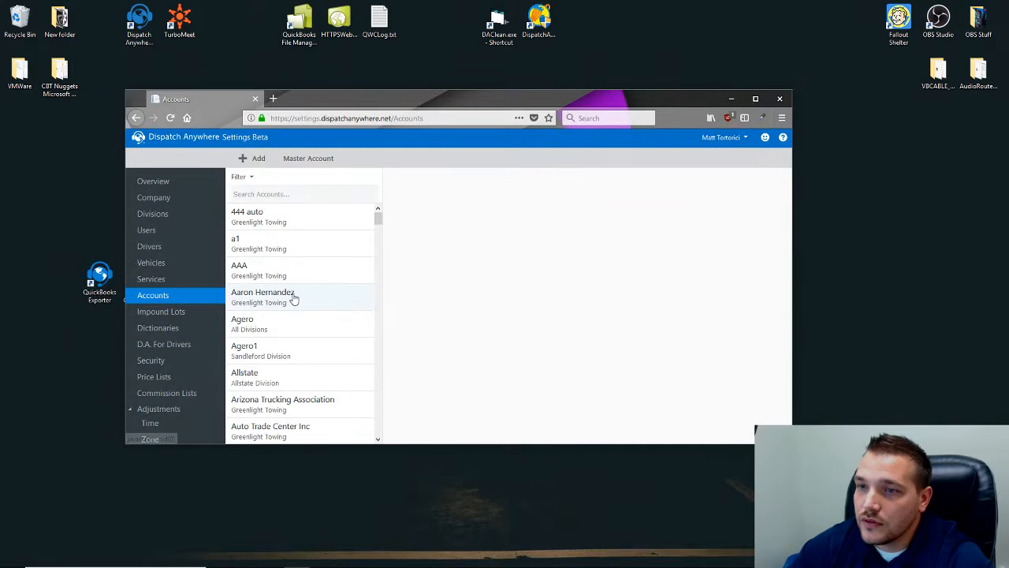
pyautogui.click(285, 193)
pyautogui.write('mat')
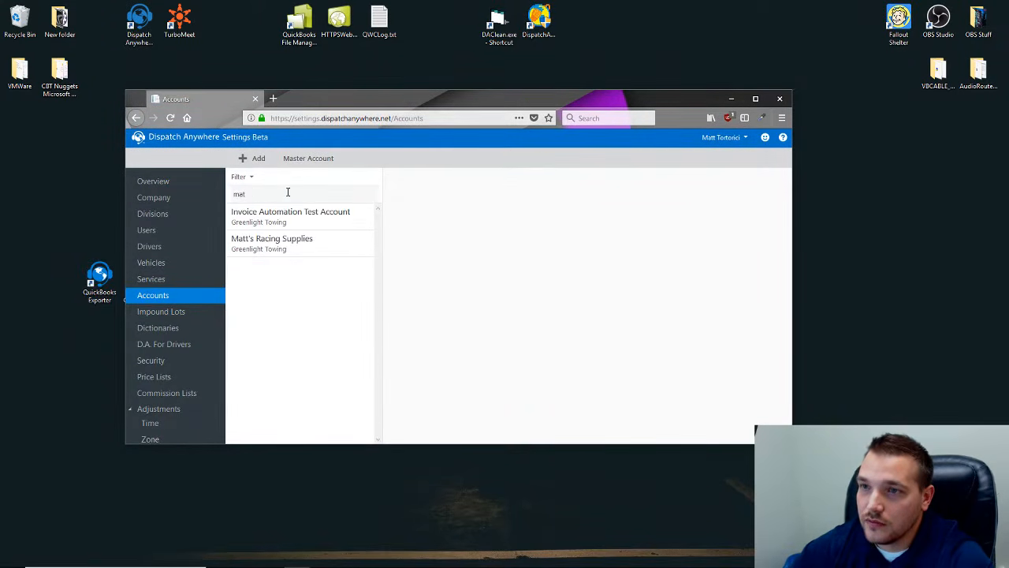
pyautogui.click(290, 239)
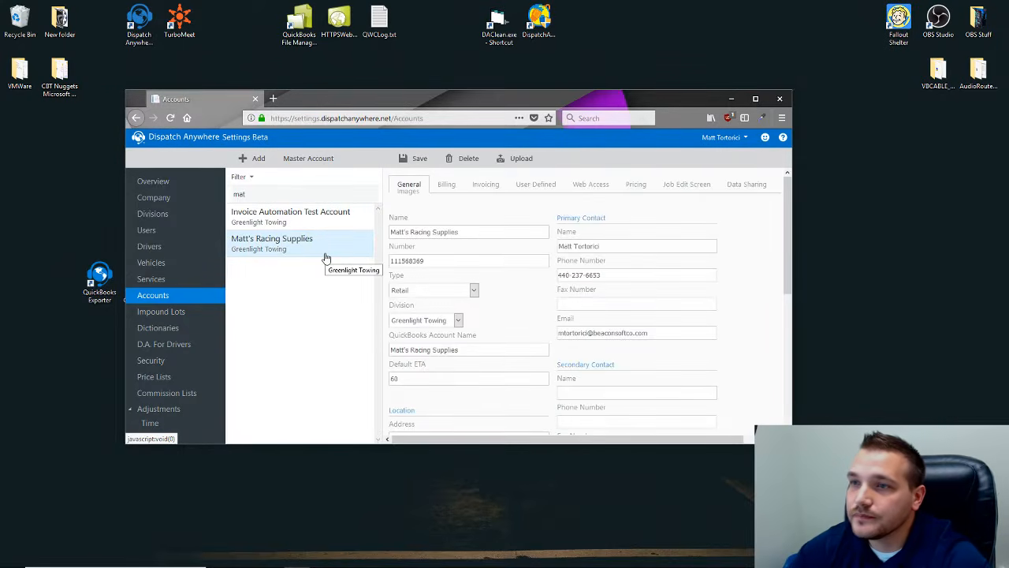
pyautogui.click(482, 186)
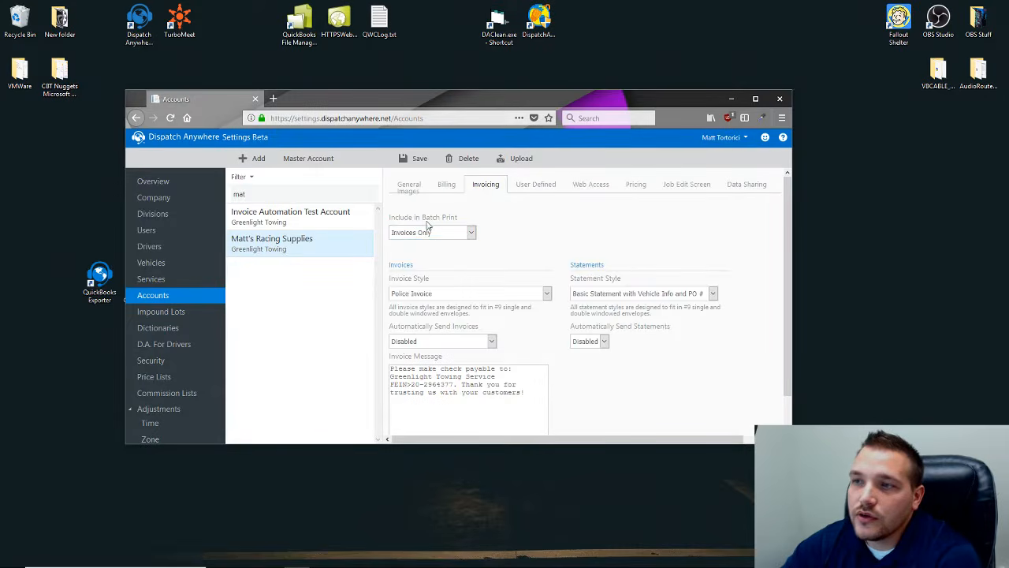
pyautogui.click(468, 233)
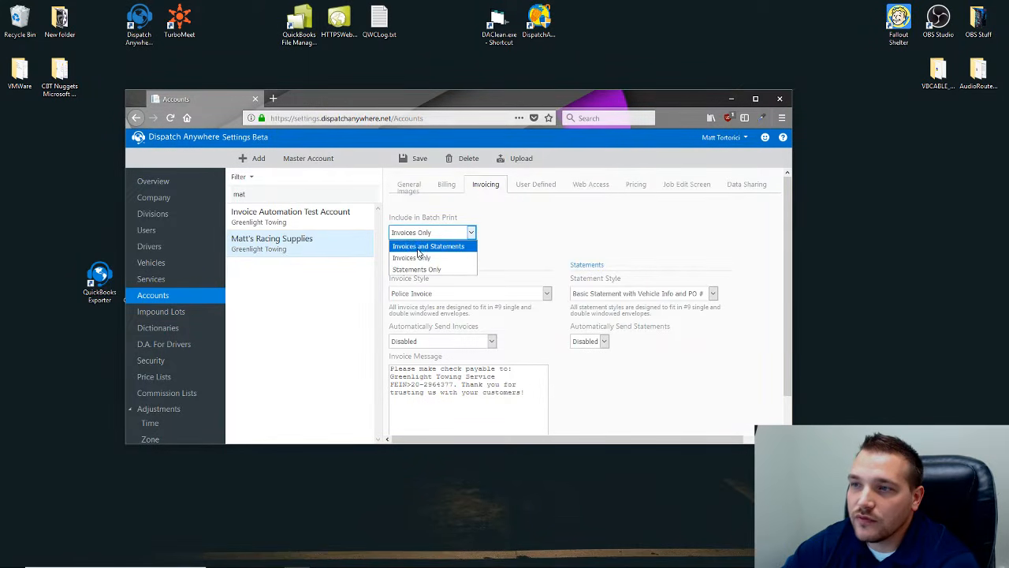
pyautogui.moveTo(231, 564)
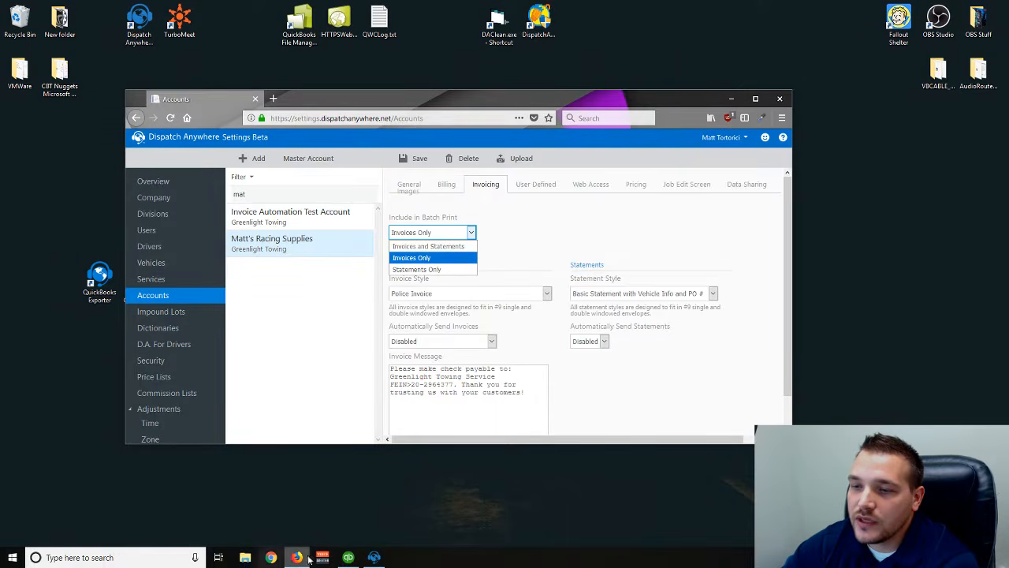
pyautogui.click(374, 558)
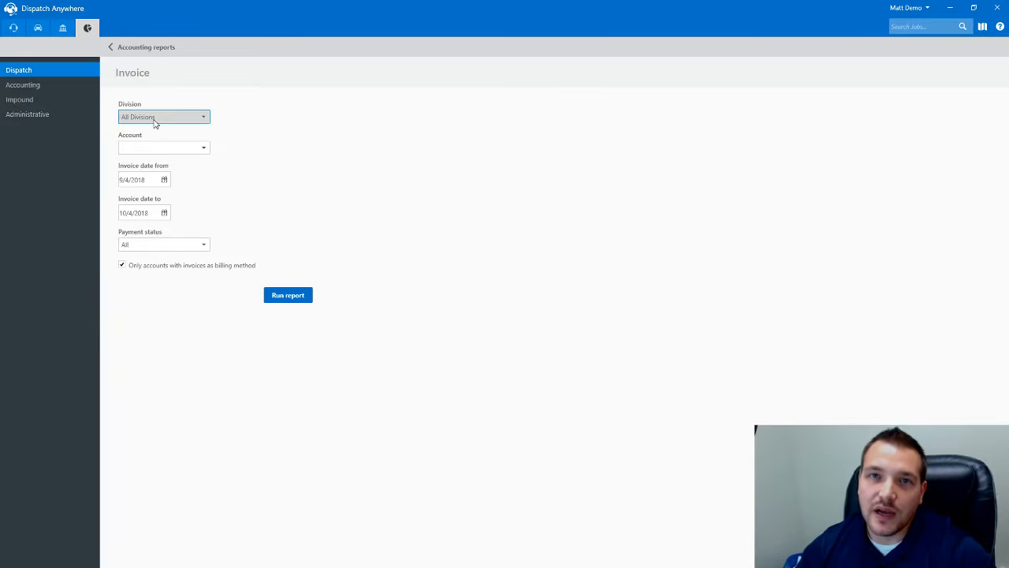
# - Open the Print Statements report form from the accounting dashboard
pyautogui.click(125, 48)
pyautogui.click(62, 28)
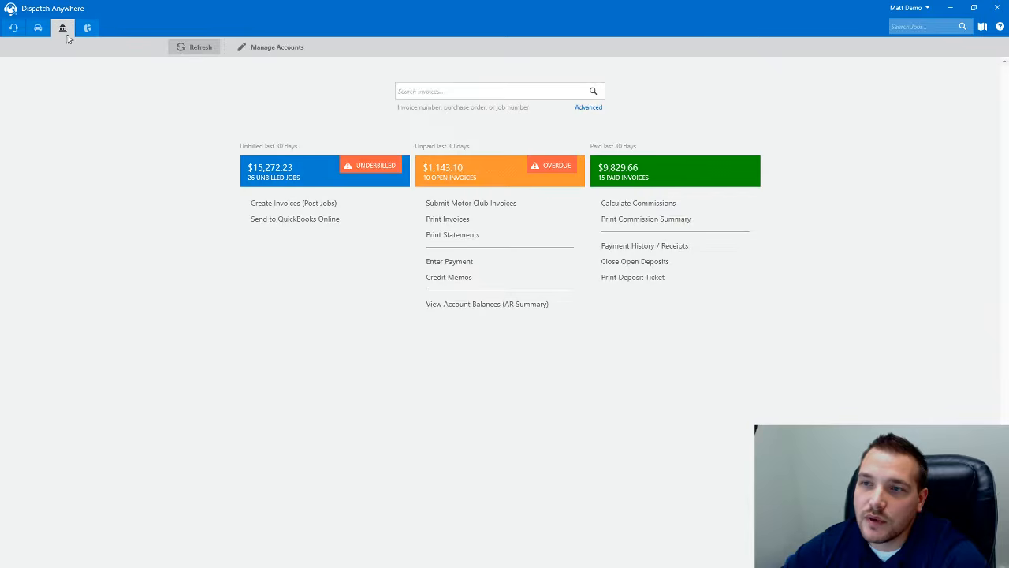
pyautogui.click(455, 235)
pyautogui.click(149, 244)
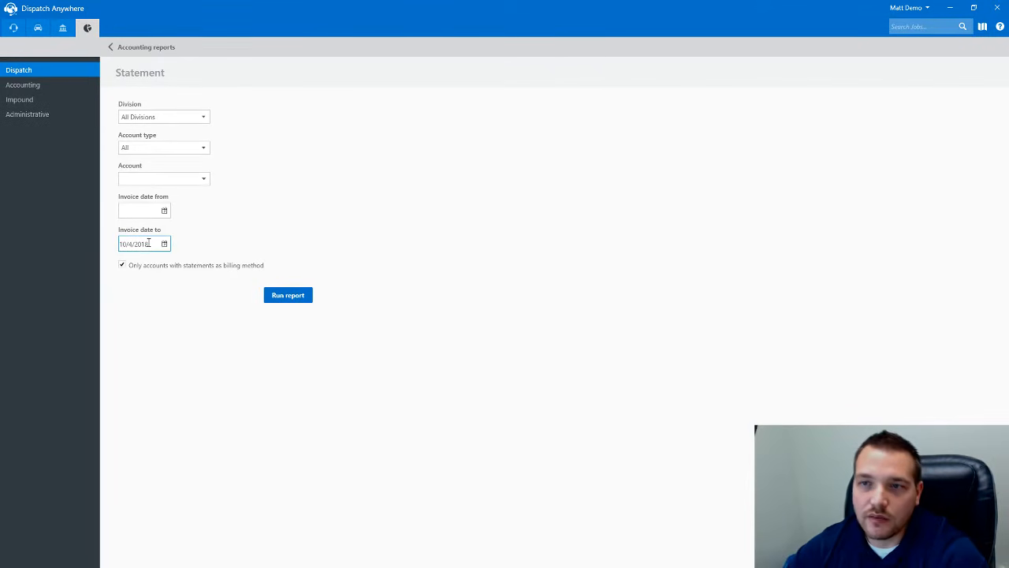
pyautogui.click(223, 432)
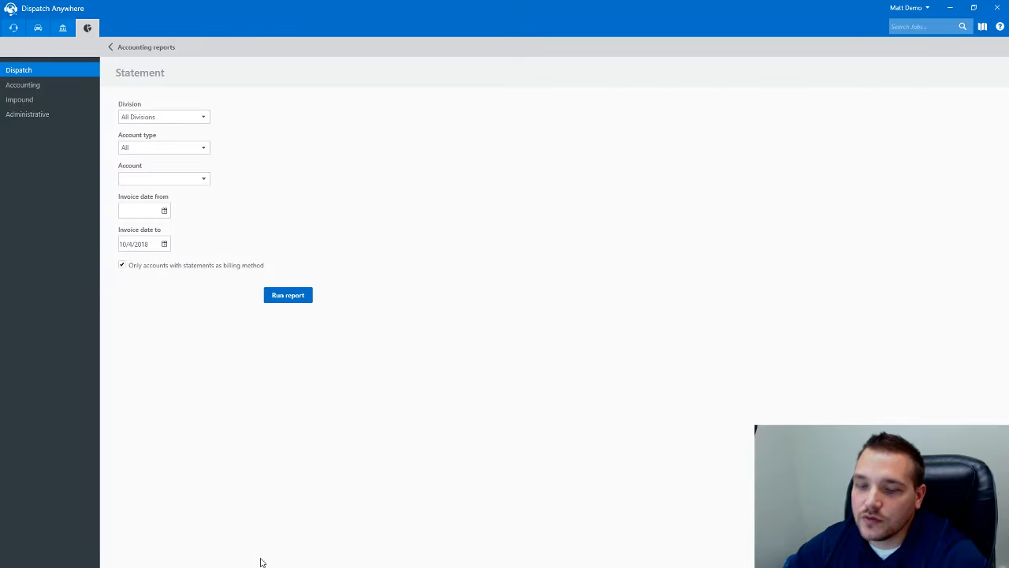
# - Check Matt's Racing Supplies' batch print choice, return to the dashboard, and bring the settings window forward
pyautogui.hotkey('alt', 'Tab')
pyautogui.click(430, 233)
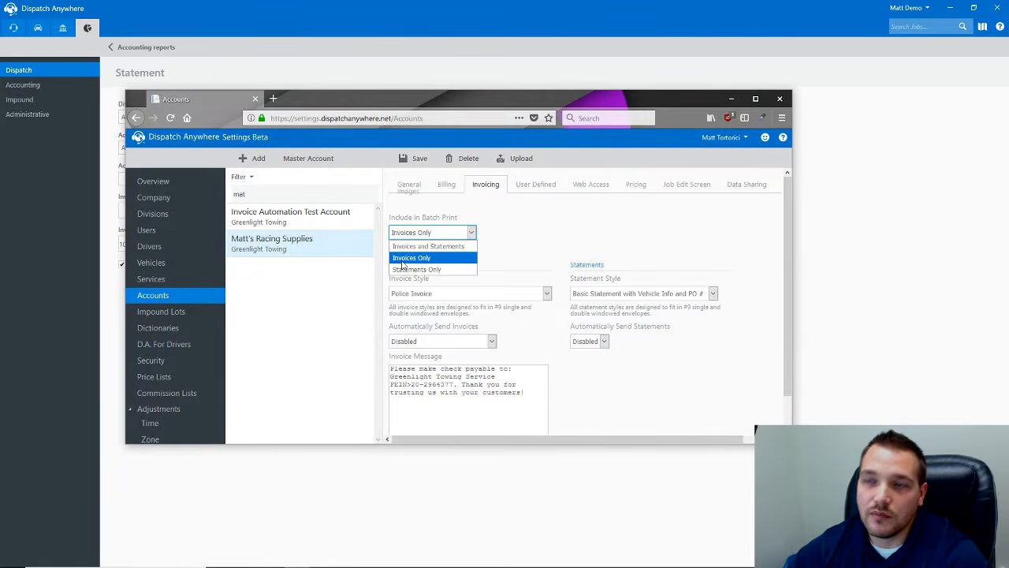
pyautogui.click(850, 325)
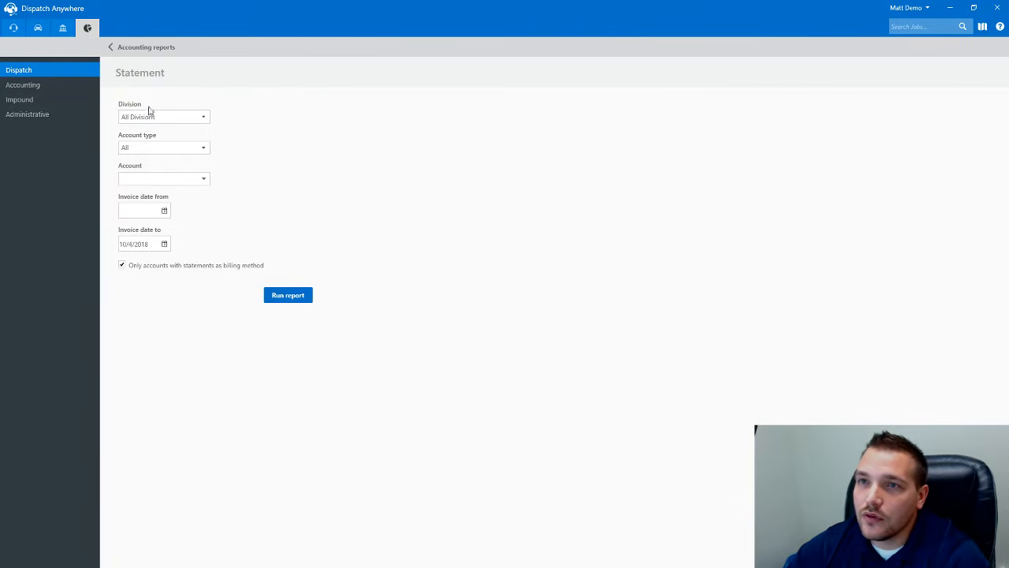
pyautogui.click(135, 48)
pyautogui.click(68, 33)
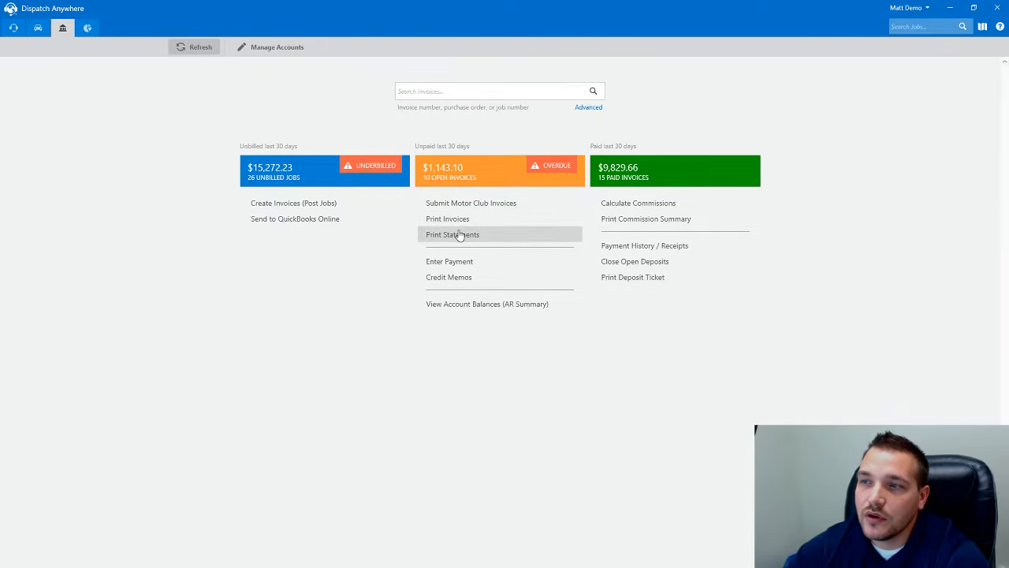
pyautogui.hotkey('alt', 'Tab')
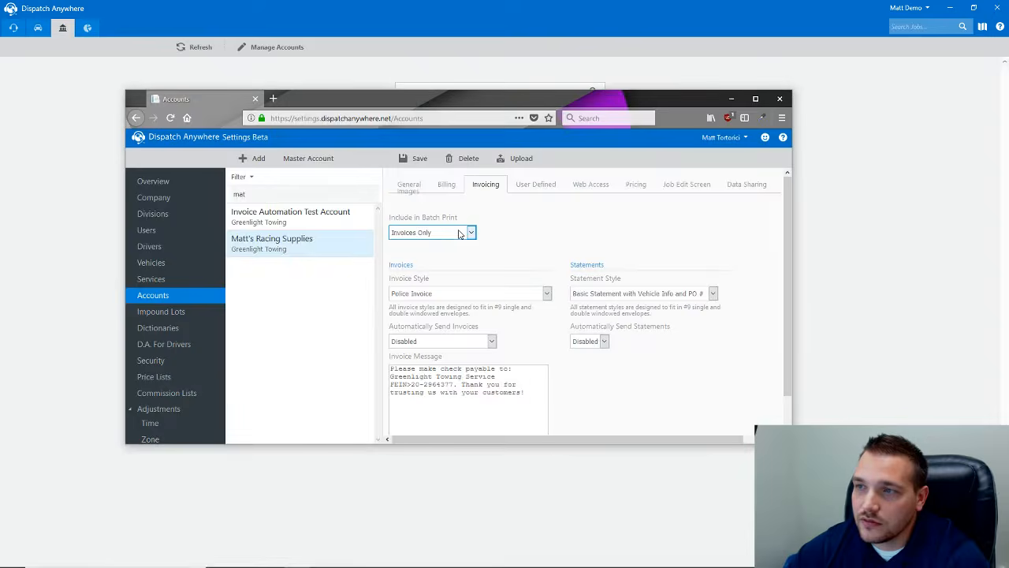
# - Maximize the settings window and reopen Matt's Racing Supplies' Invoicing tab
pyautogui.click(755, 98)
pyautogui.click(186, 161)
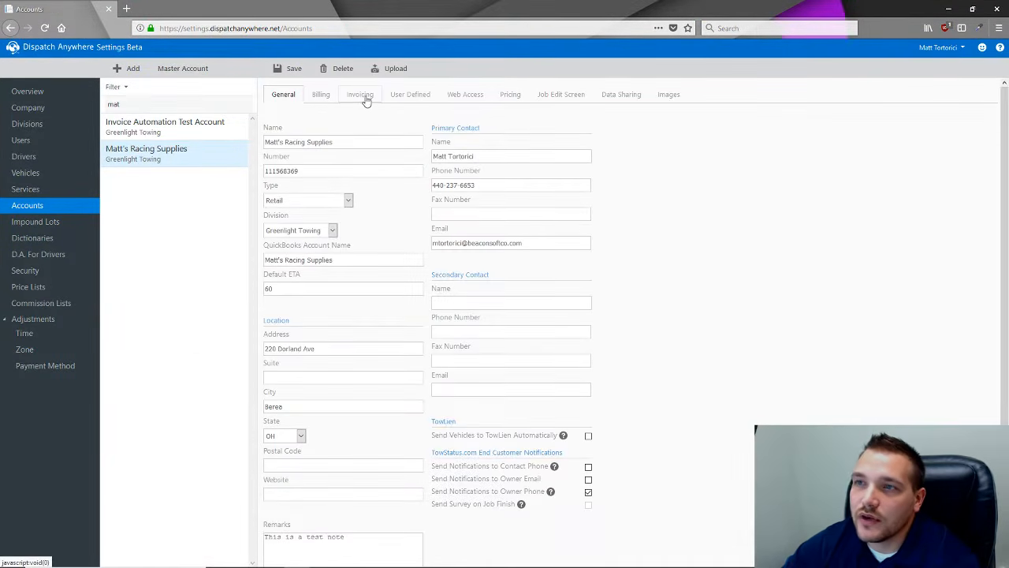
pyautogui.click(356, 103)
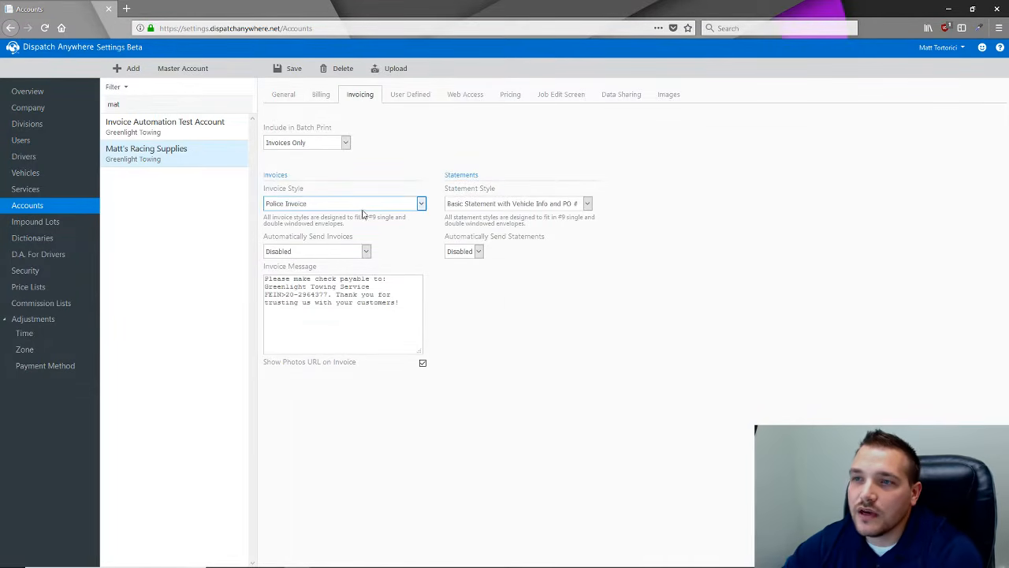
pyautogui.click(407, 204)
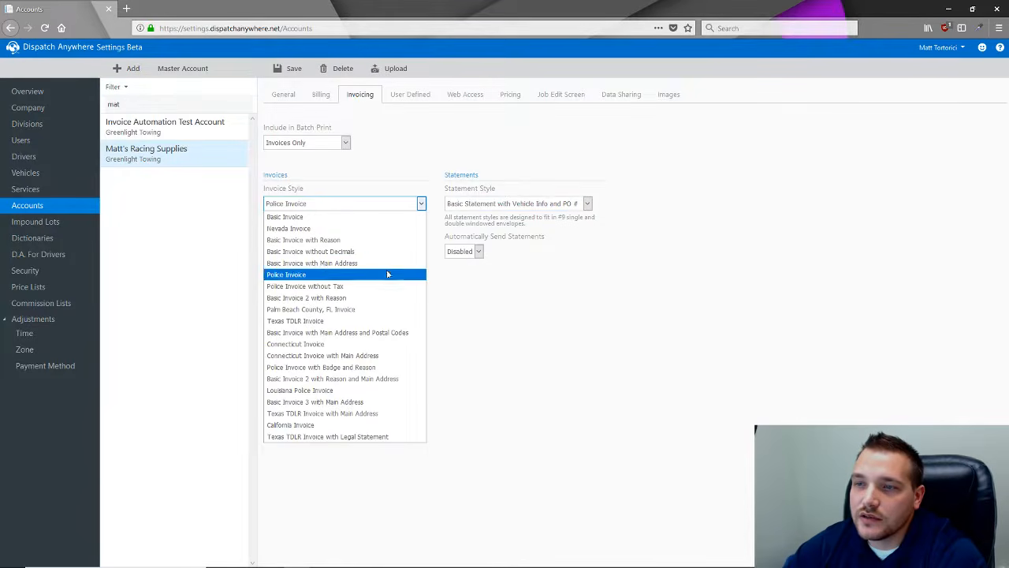
pyautogui.click(400, 187)
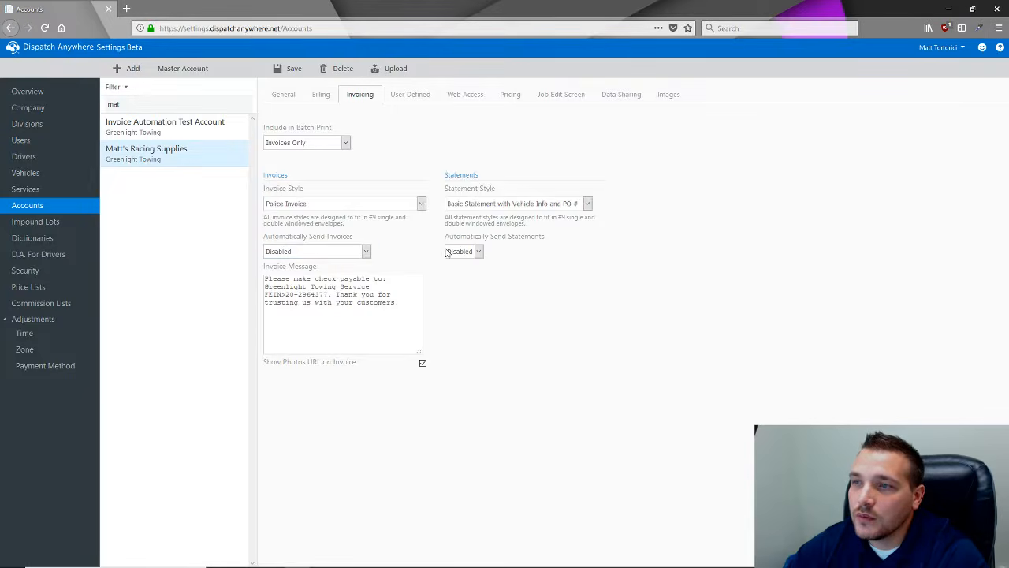
# - Set Automatically Send Invoices to 'When invoice is created/posted', keeping Invoice Send Method at None
pyautogui.click(365, 253)
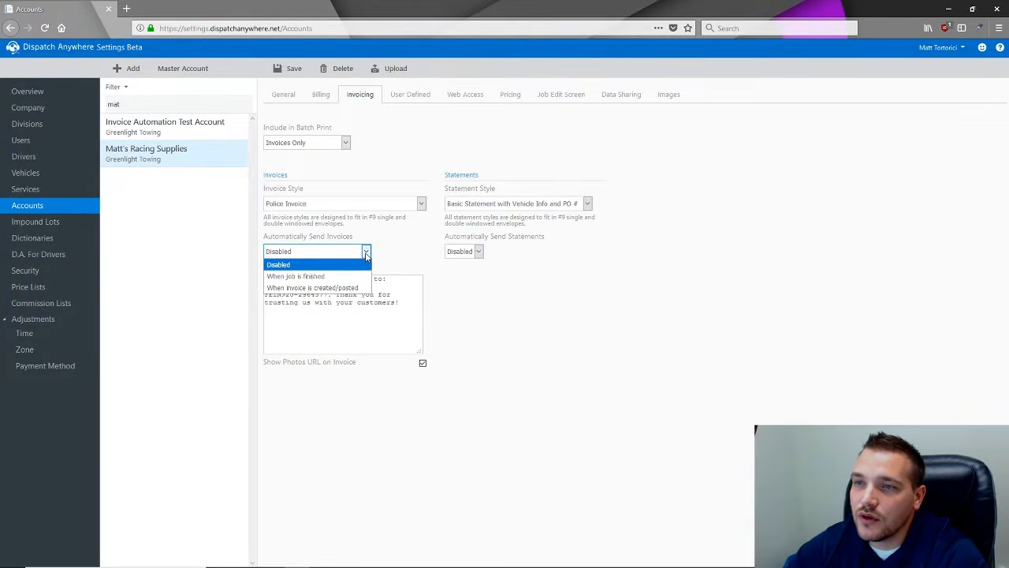
pyautogui.click(321, 276)
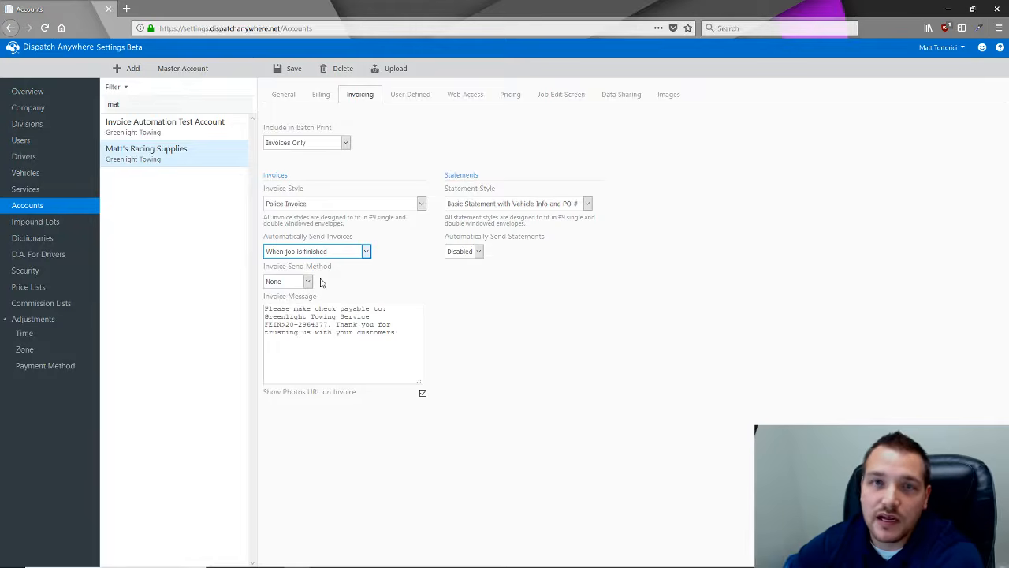
pyautogui.click(308, 281)
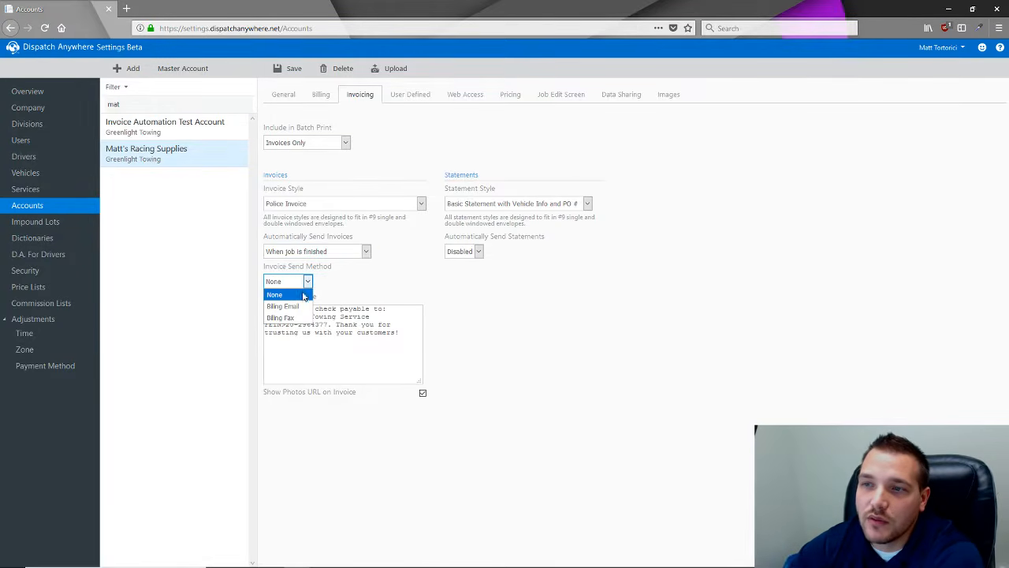
pyautogui.click(302, 318)
pyautogui.click(366, 250)
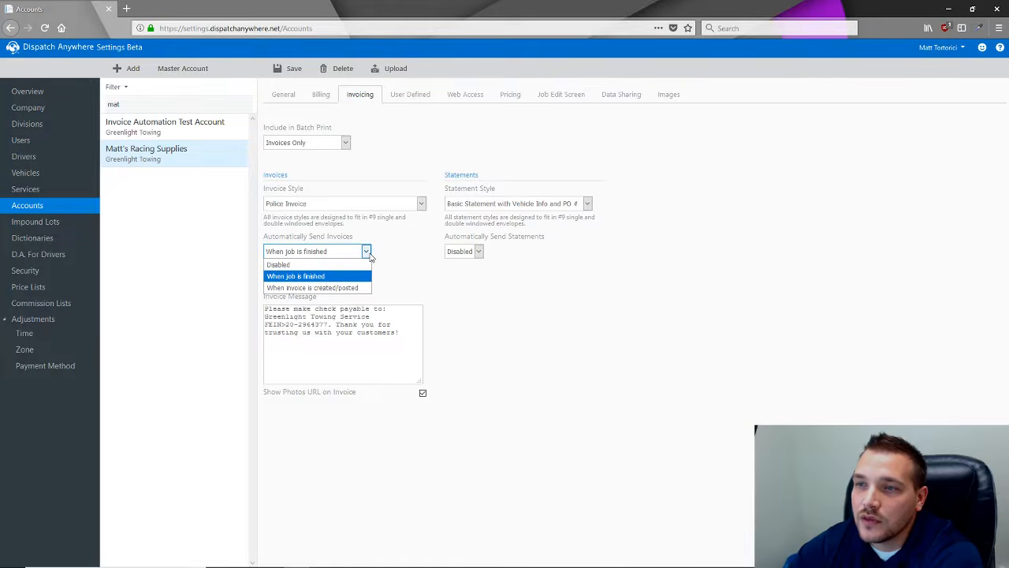
pyautogui.click(317, 287)
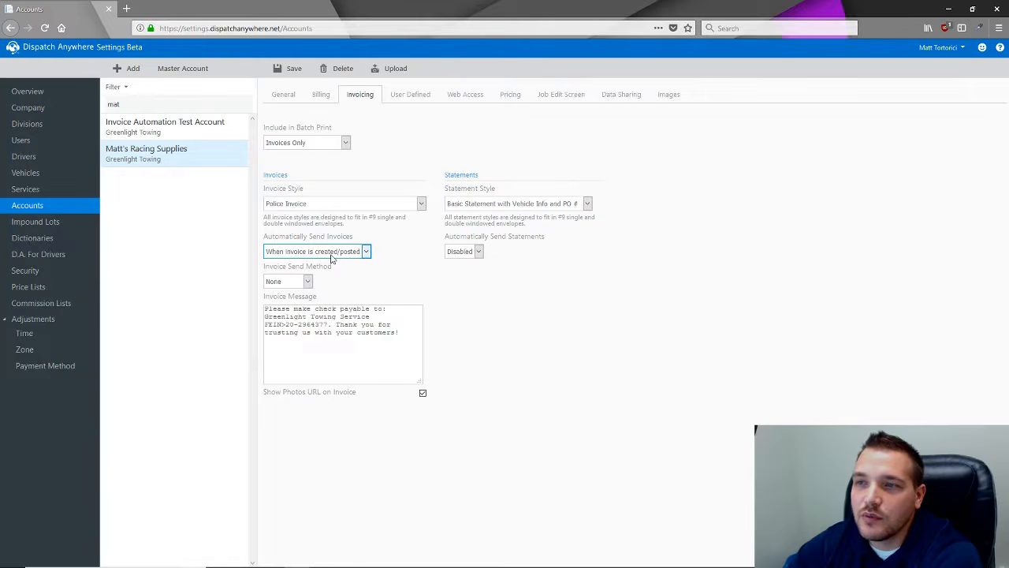
pyautogui.click(303, 281)
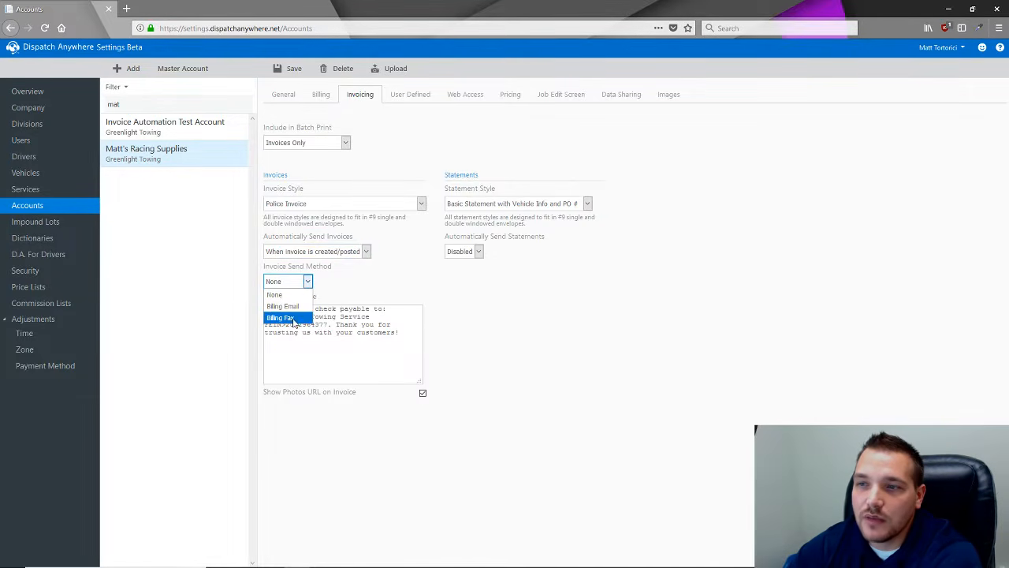
pyautogui.click(352, 291)
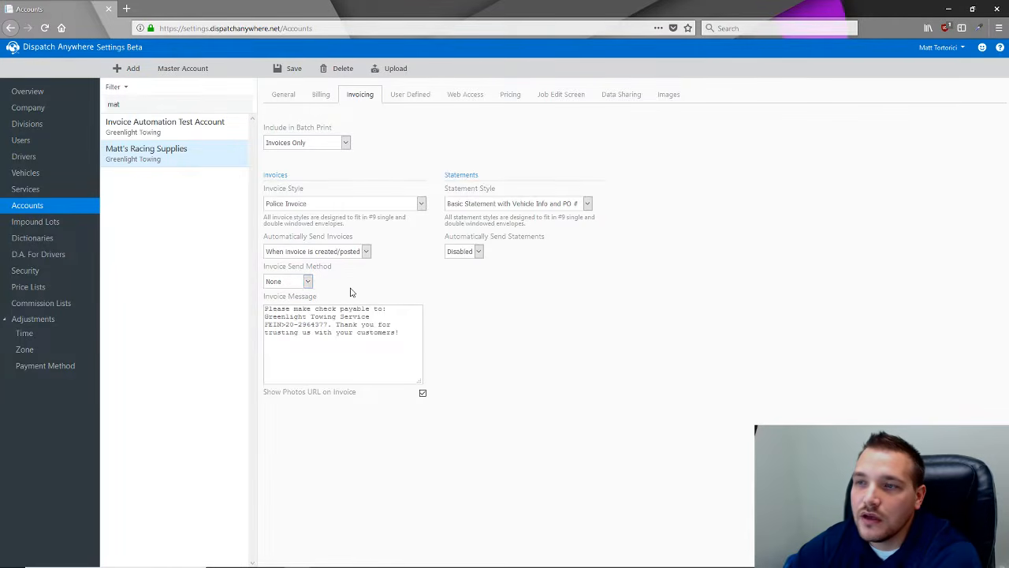
pyautogui.click(300, 285)
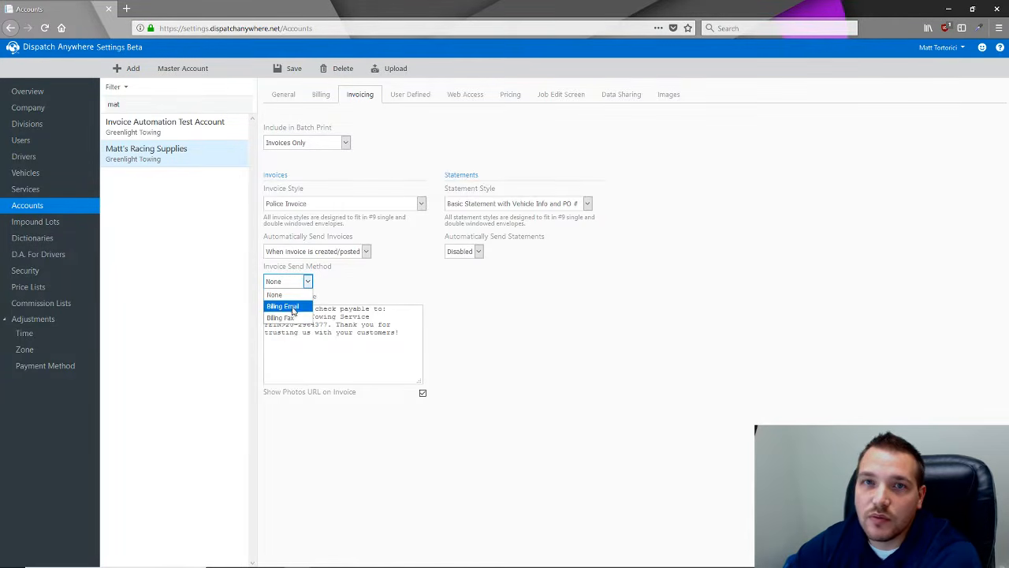
pyautogui.click(277, 294)
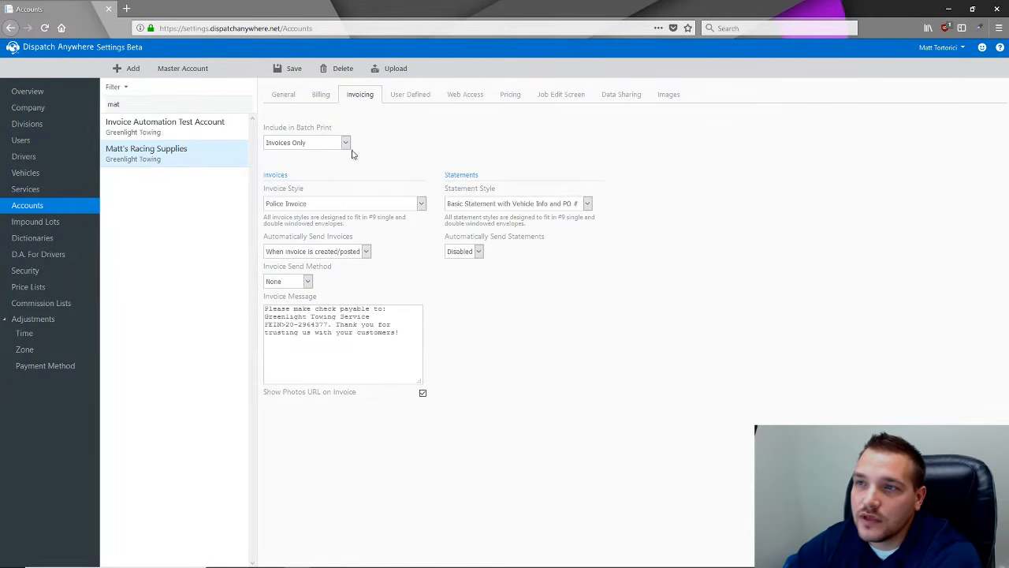
pyautogui.click(320, 105)
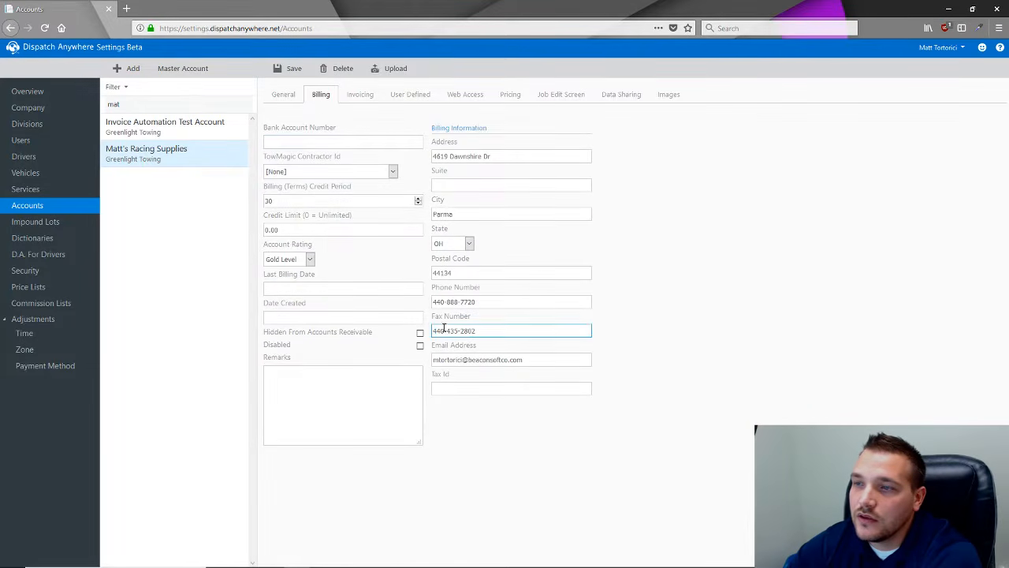
pyautogui.click(531, 360)
pyautogui.click(484, 332)
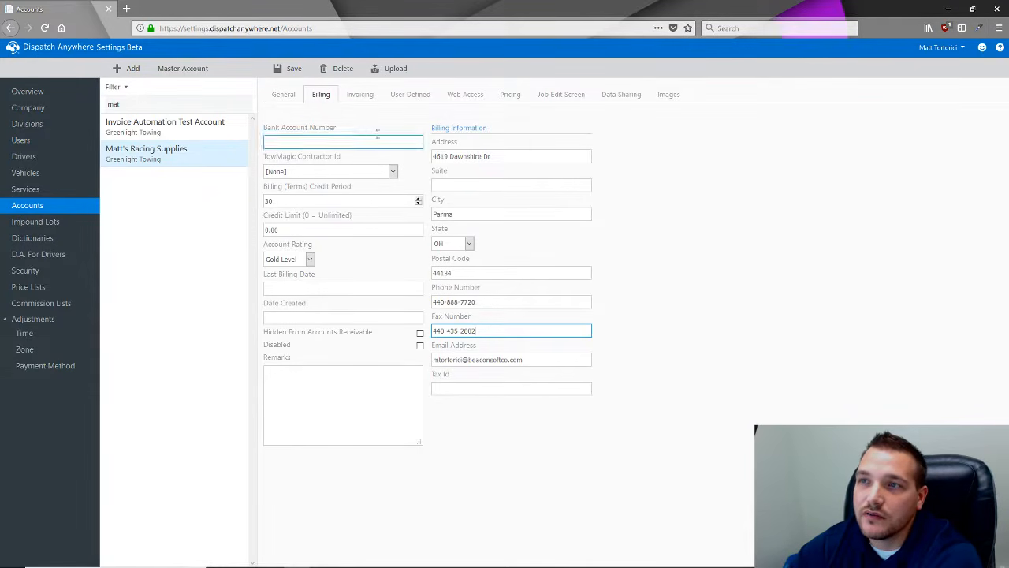
pyautogui.click(359, 95)
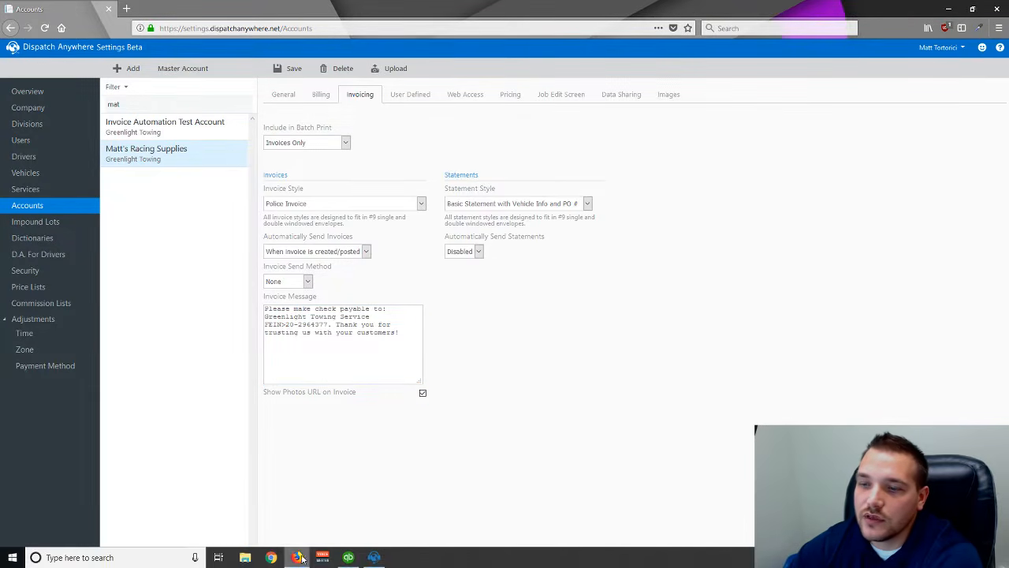
pyautogui.click(347, 559)
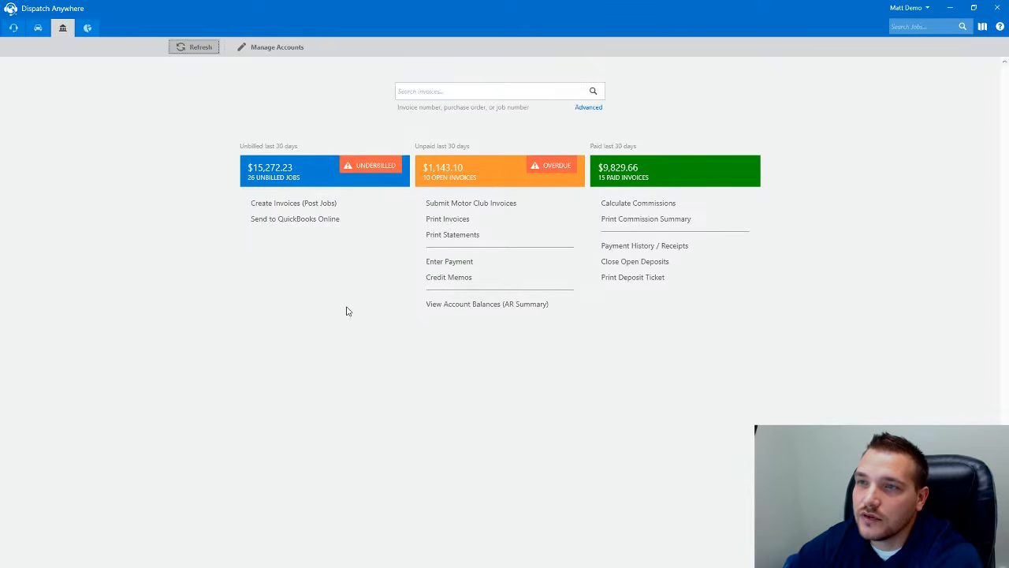
pyautogui.click(916, 27)
pyautogui.click(907, 87)
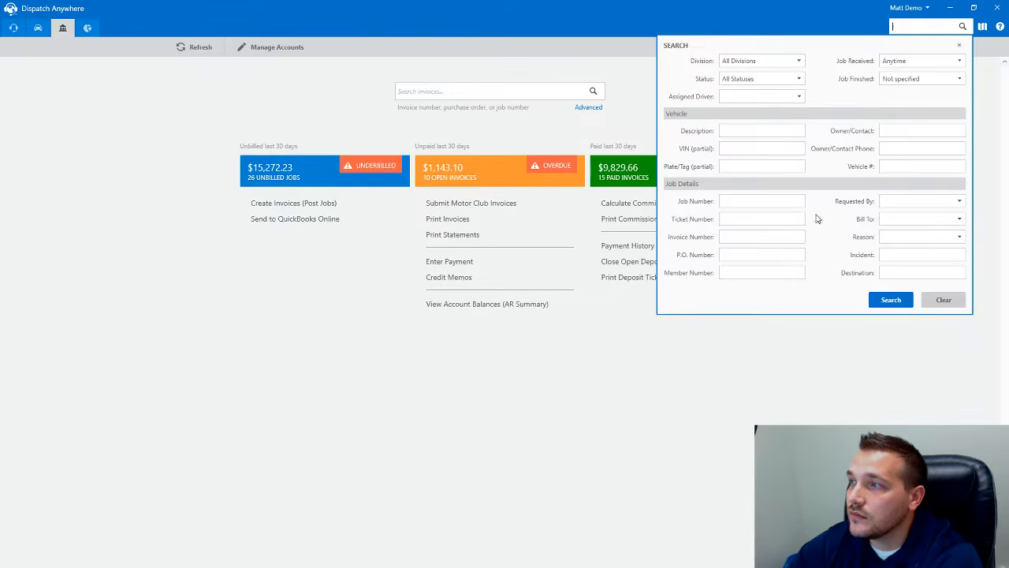
pyautogui.click(893, 218)
pyautogui.write("Matt's Racing Supplies")
pyautogui.press('Tab')
pyautogui.click(891, 300)
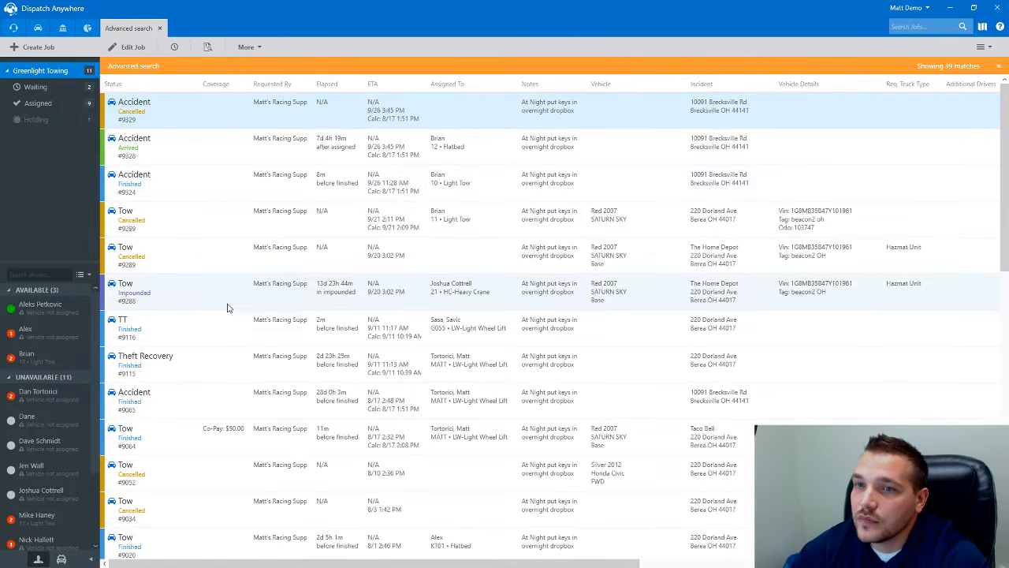
pyautogui.click(253, 333)
pyautogui.click(243, 52)
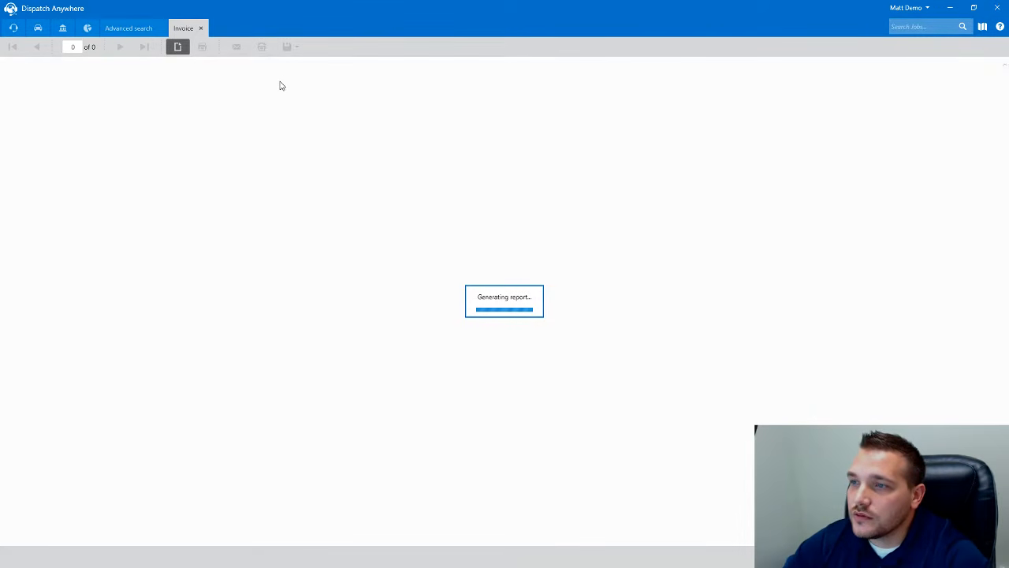
pyautogui.scroll(-2, 410, 335)
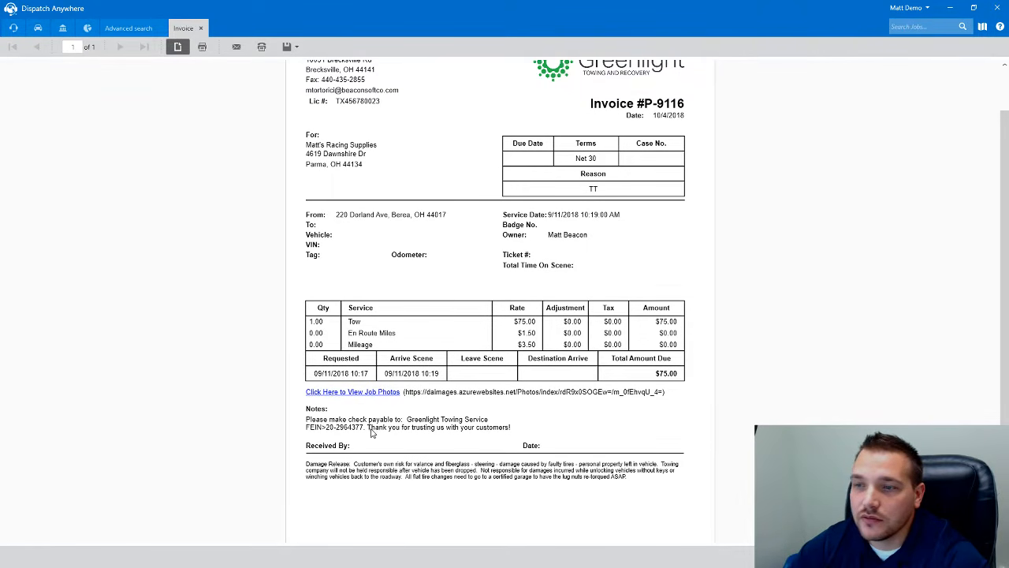
pyautogui.click(950, 7)
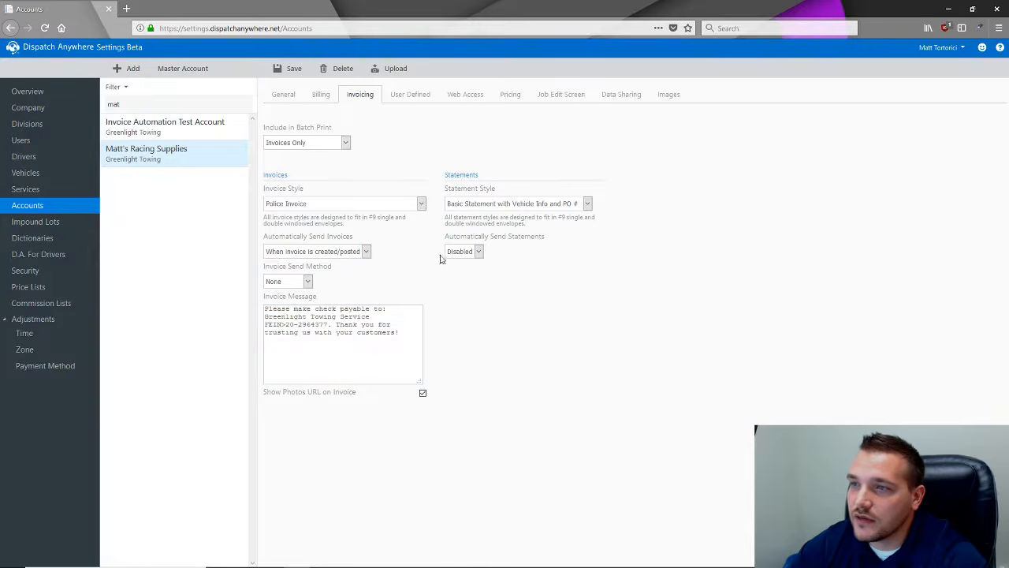
# - Set statements to send automatically Weekly, keeping Statement Send Method at None
pyautogui.click(480, 208)
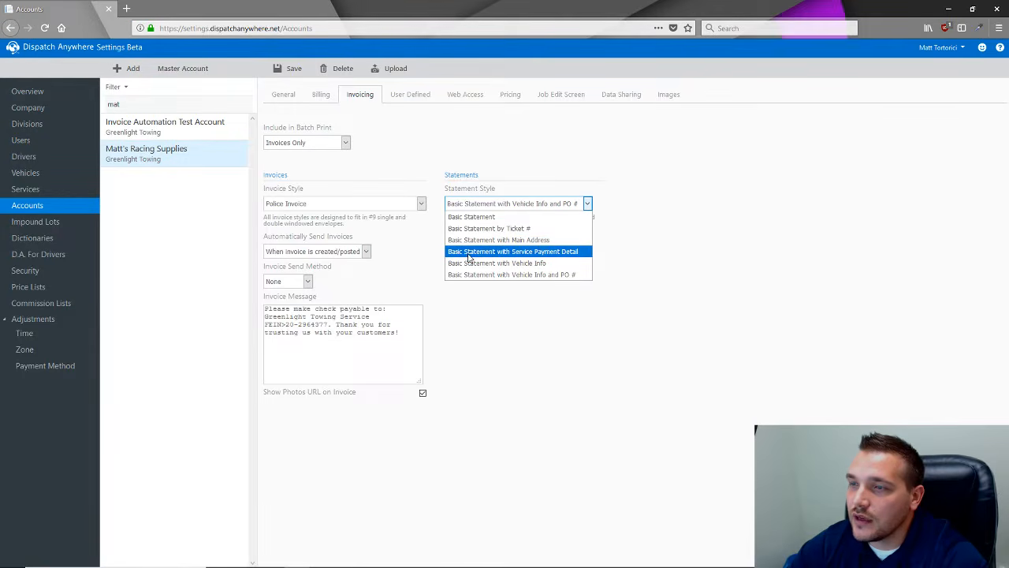
pyautogui.click(423, 245)
pyautogui.click(472, 250)
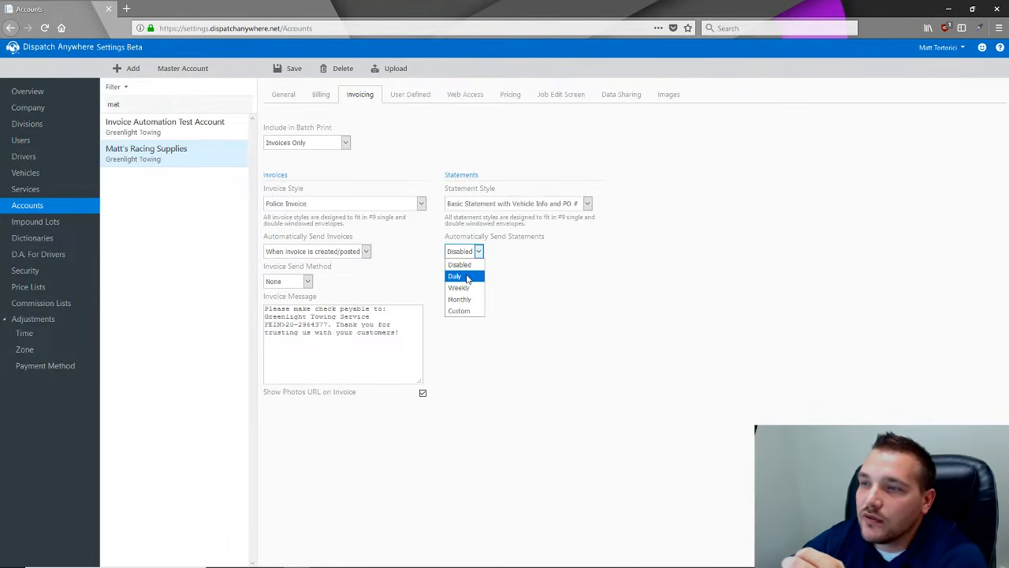
pyautogui.click(467, 287)
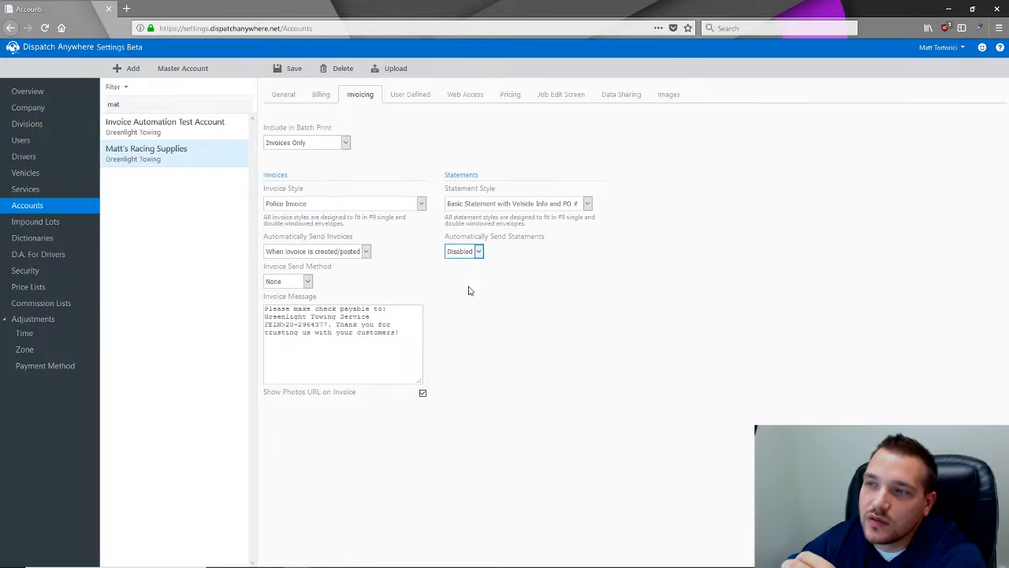
pyautogui.click(465, 281)
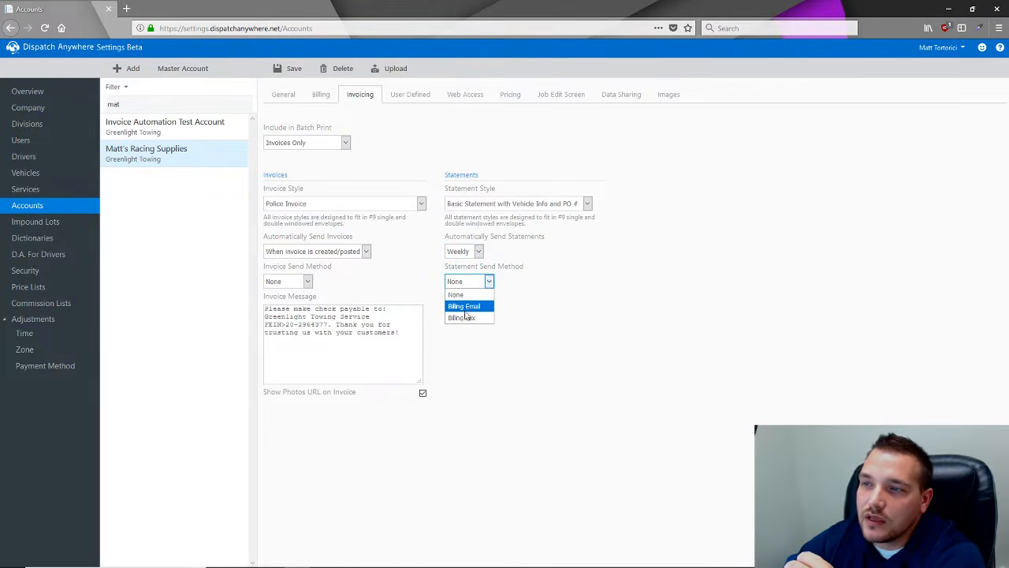
pyautogui.click(475, 295)
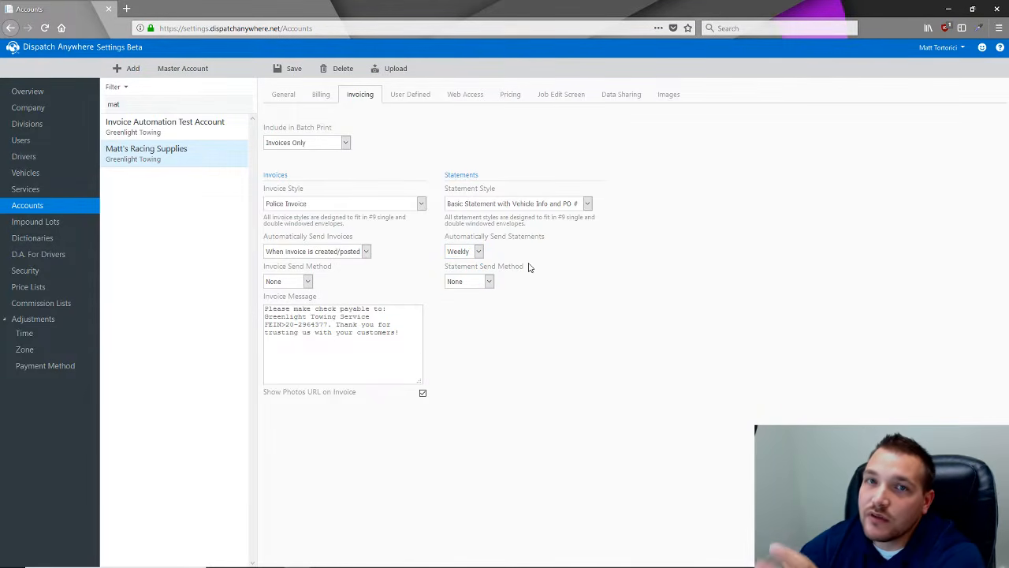
# - Switch the automatic statement schedule to Monthly
pyautogui.click(471, 251)
pyautogui.click(463, 298)
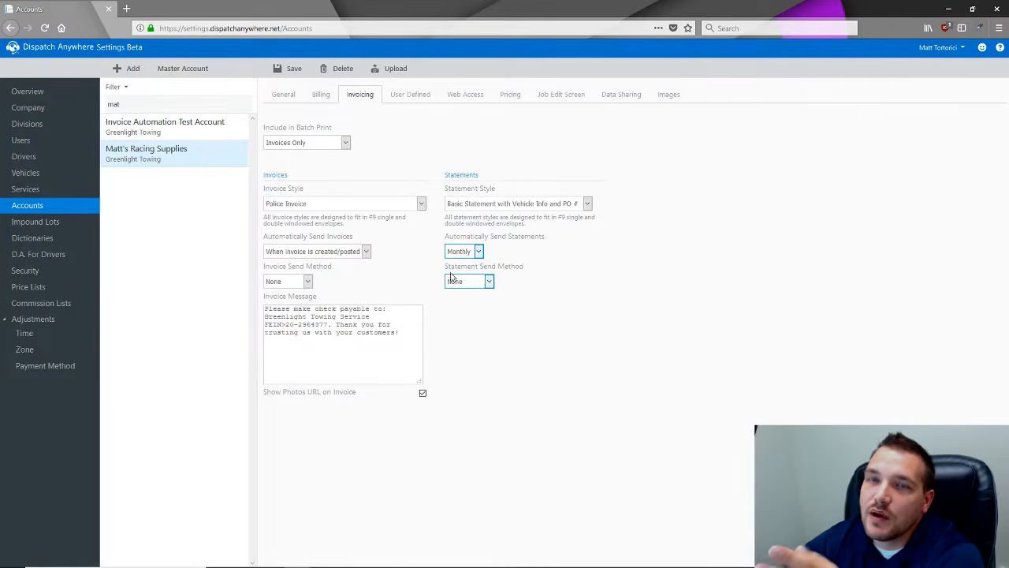
pyautogui.click(457, 251)
# - Try a Custom statement schedule on the 4th, then revert to Monthly
pyautogui.click(461, 311)
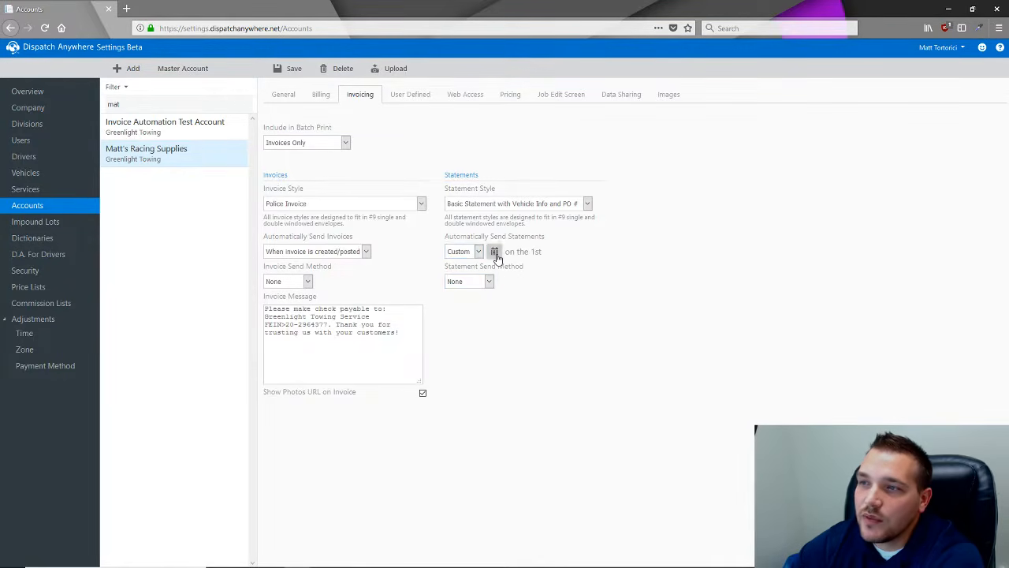
pyautogui.click(494, 250)
pyautogui.click(556, 265)
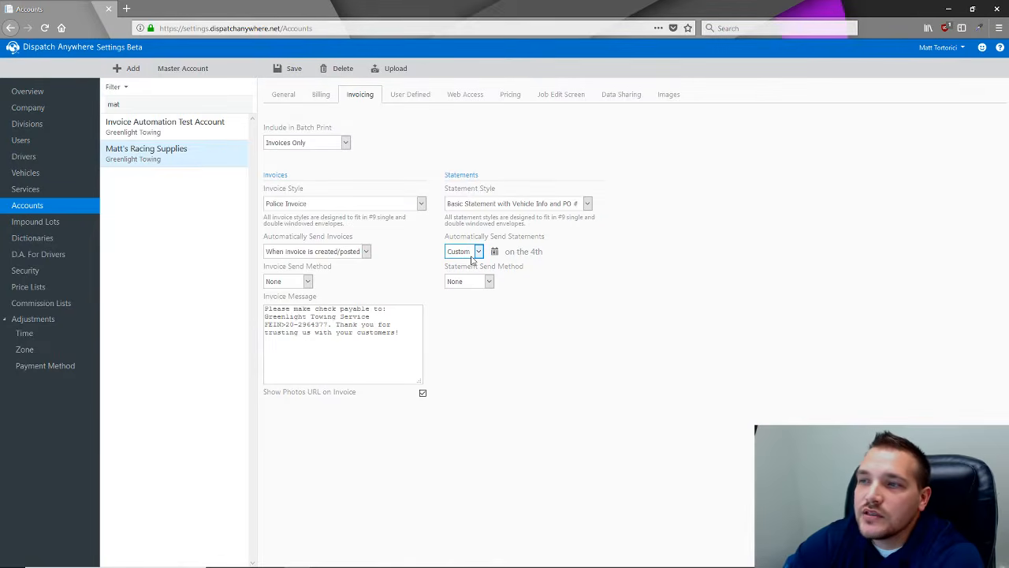
pyautogui.click(472, 254)
pyautogui.click(476, 302)
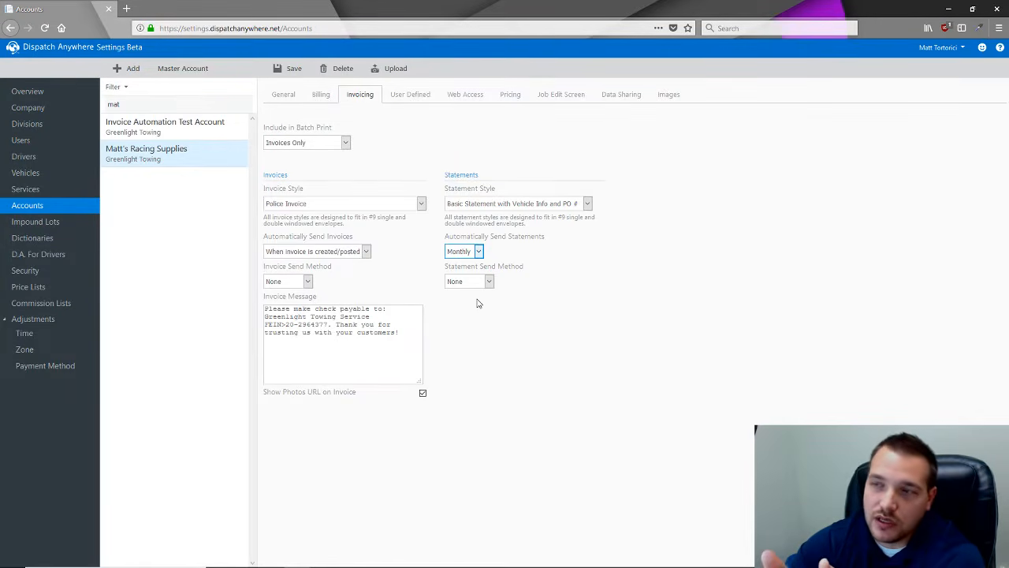
# - Set the statement schedule to Custom, sending on the 2nd of each month
pyautogui.click(472, 252)
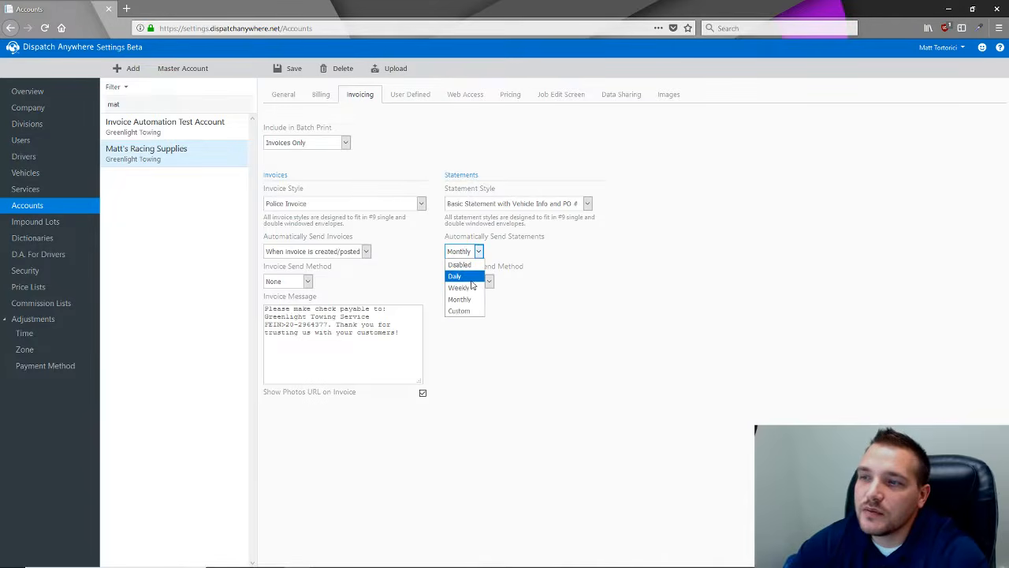
pyautogui.click(459, 311)
pyautogui.click(495, 250)
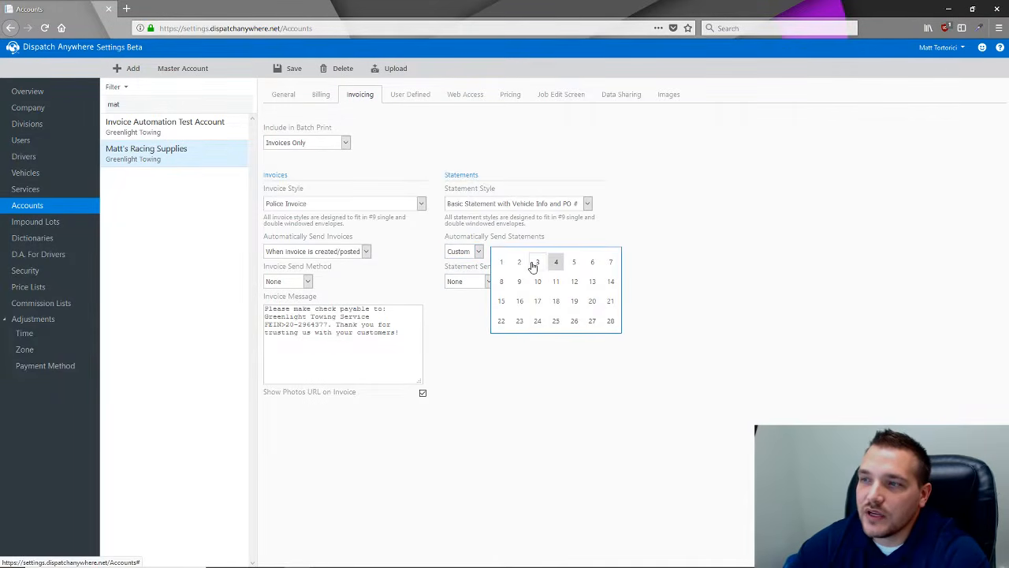
pyautogui.click(519, 264)
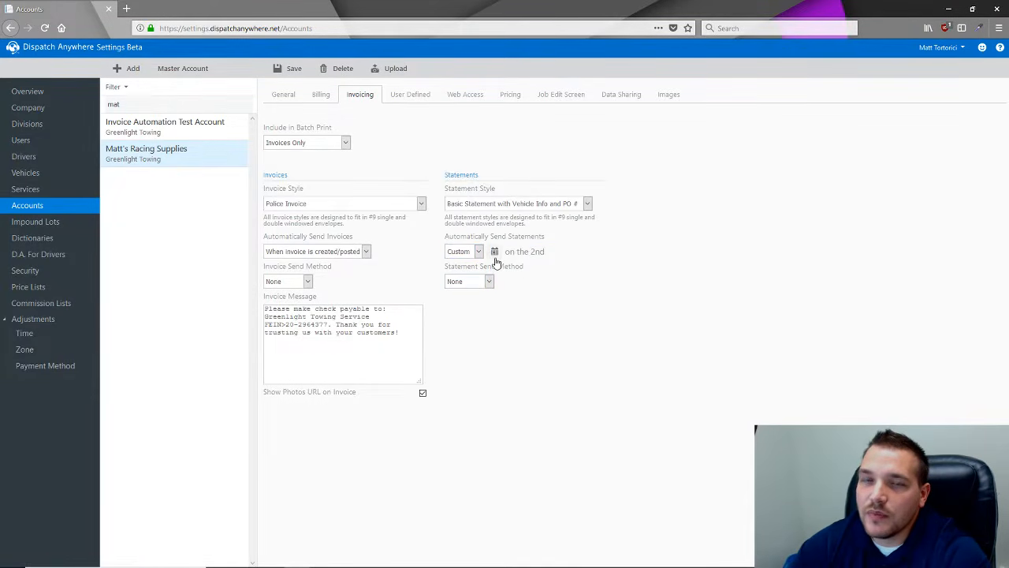
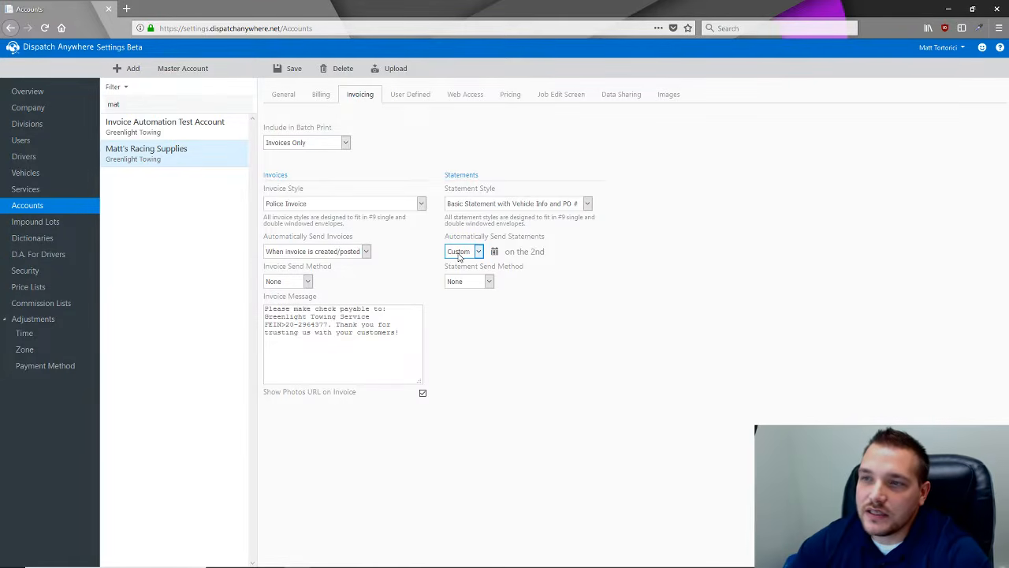
# - Change the account's automatic statement sending from Custom to Monthly and return to Dispatch Anywhere
pyautogui.click(458, 254)
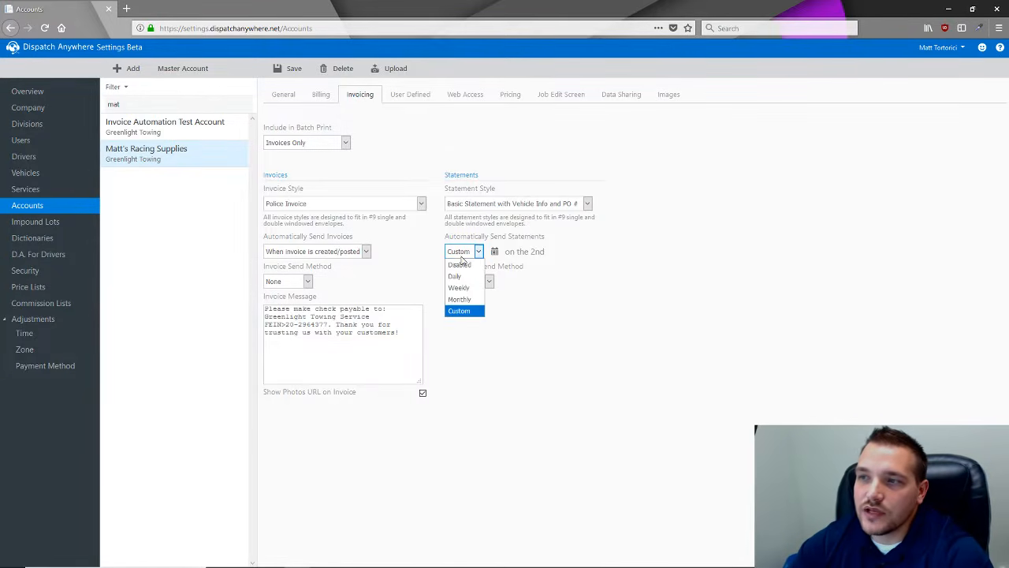
pyautogui.click(460, 300)
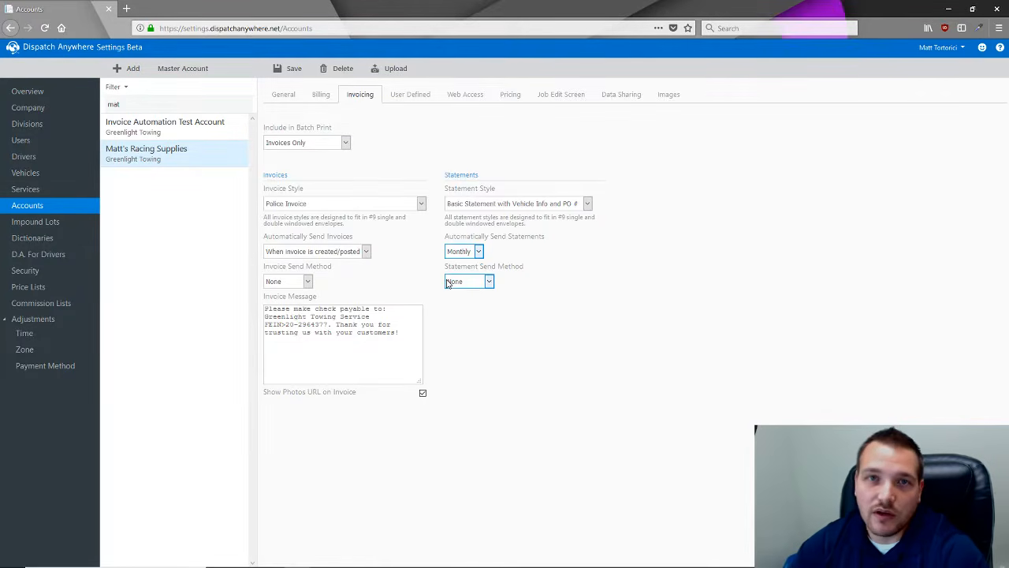
pyautogui.click(454, 252)
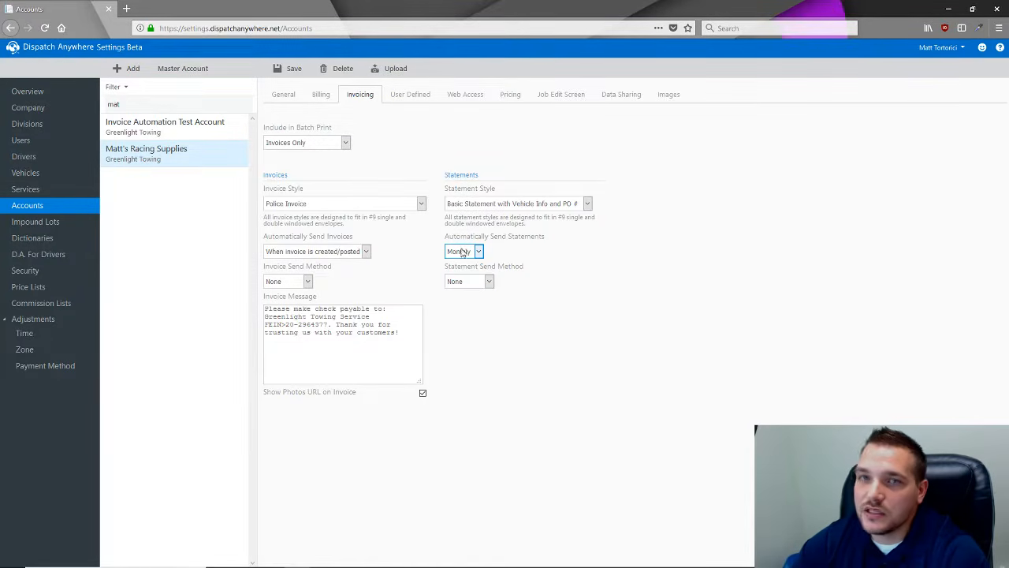
pyautogui.press('Tab')
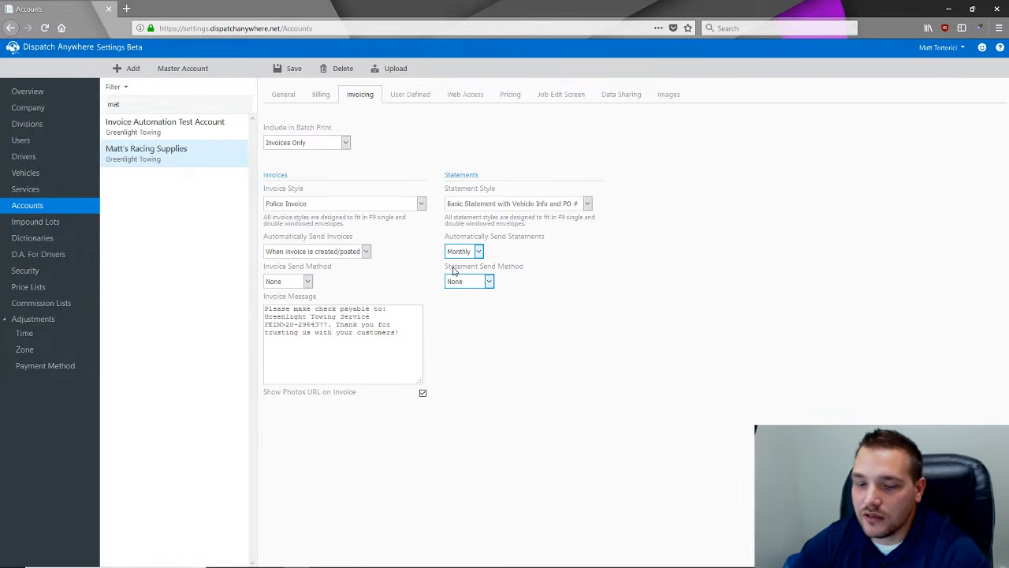
pyautogui.hotkey('alt', 'Tab')
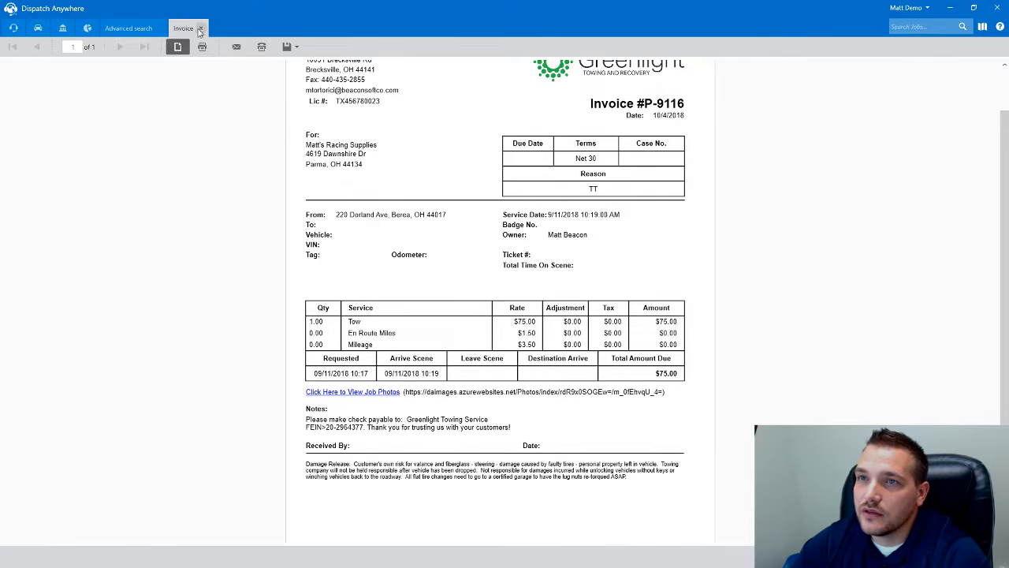
# - Close the invoice preview and bring up job #9336, the 2006 Toyota Prius tow, in detail
pyautogui.click(201, 29)
pyautogui.click(62, 27)
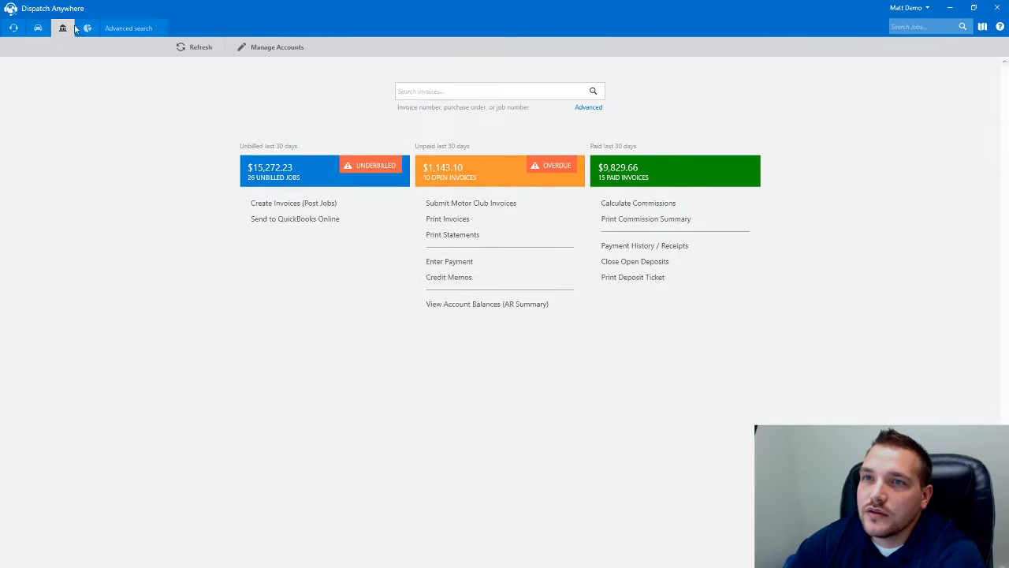
pyautogui.click(15, 29)
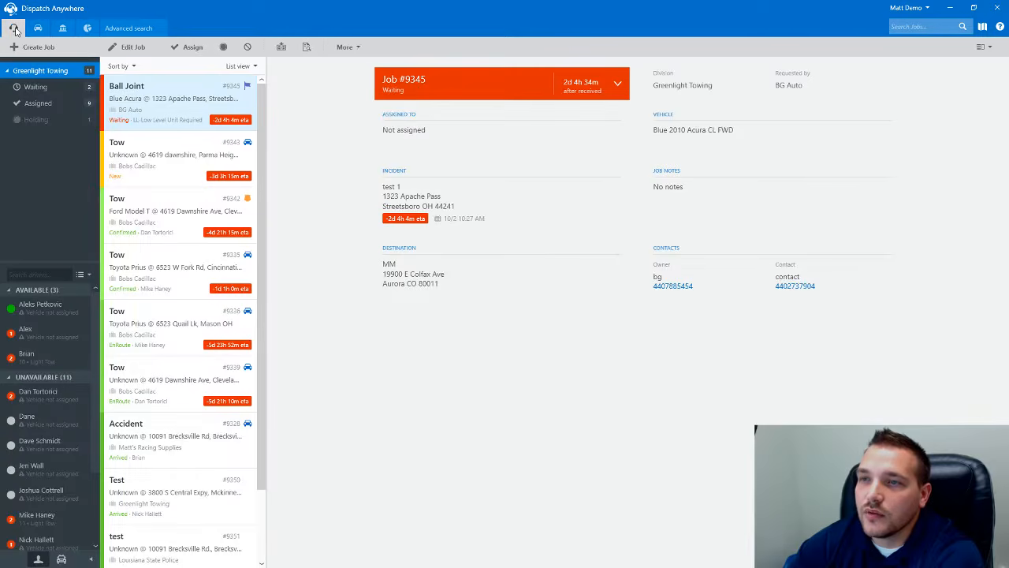
pyautogui.click(150, 331)
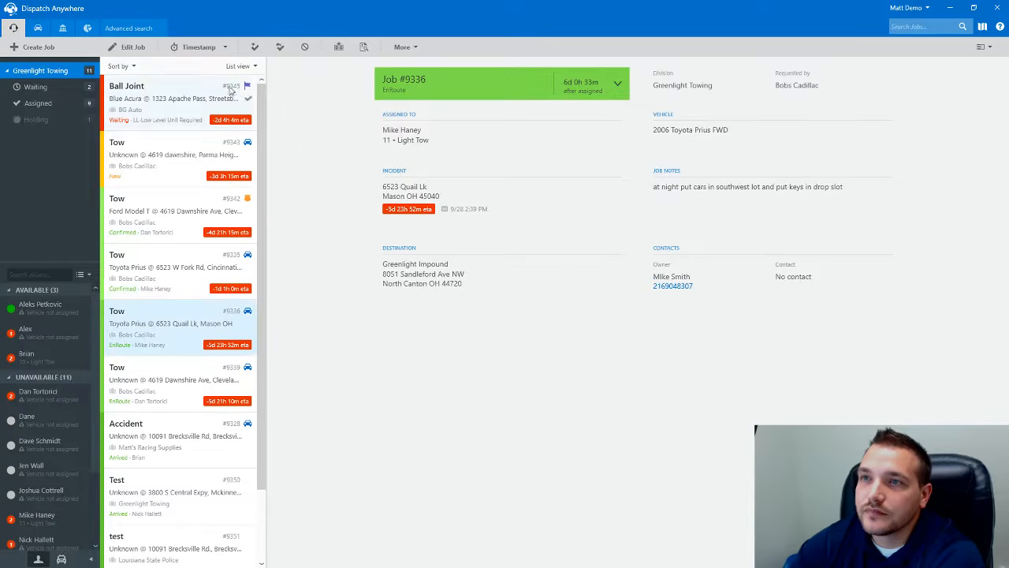
pyautogui.click(339, 48)
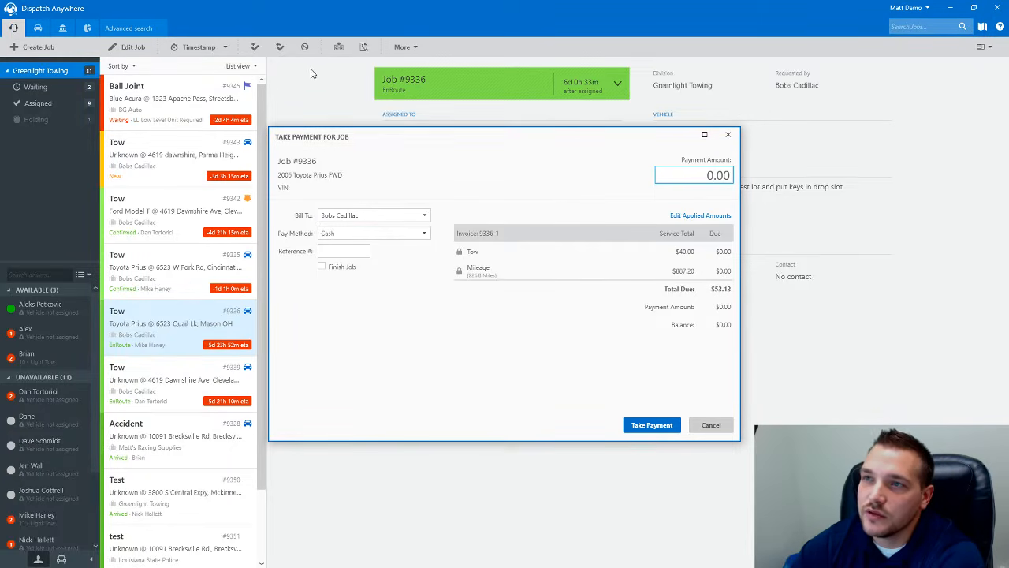
pyautogui.click(389, 233)
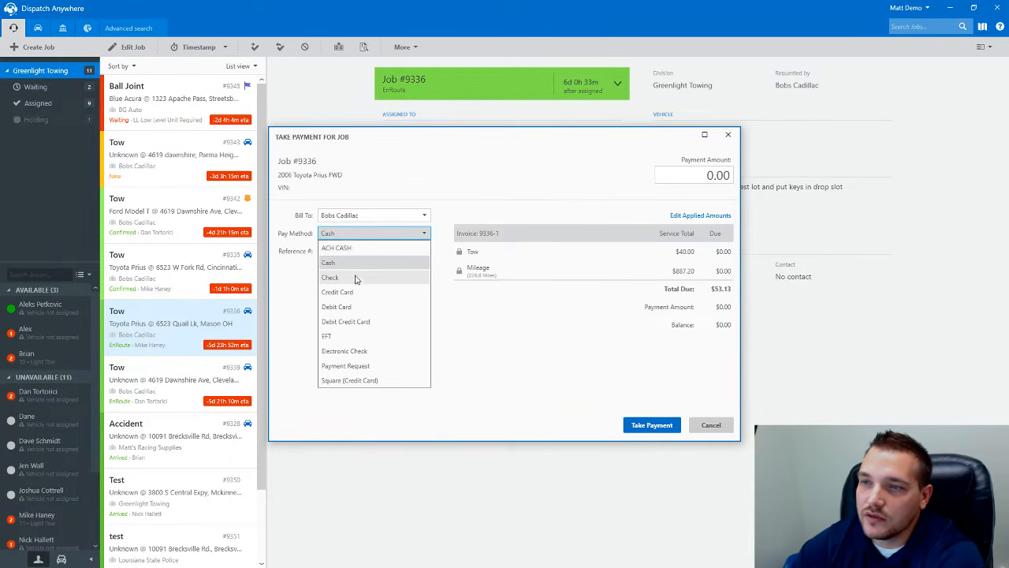
pyautogui.click(351, 282)
pyautogui.click(344, 251)
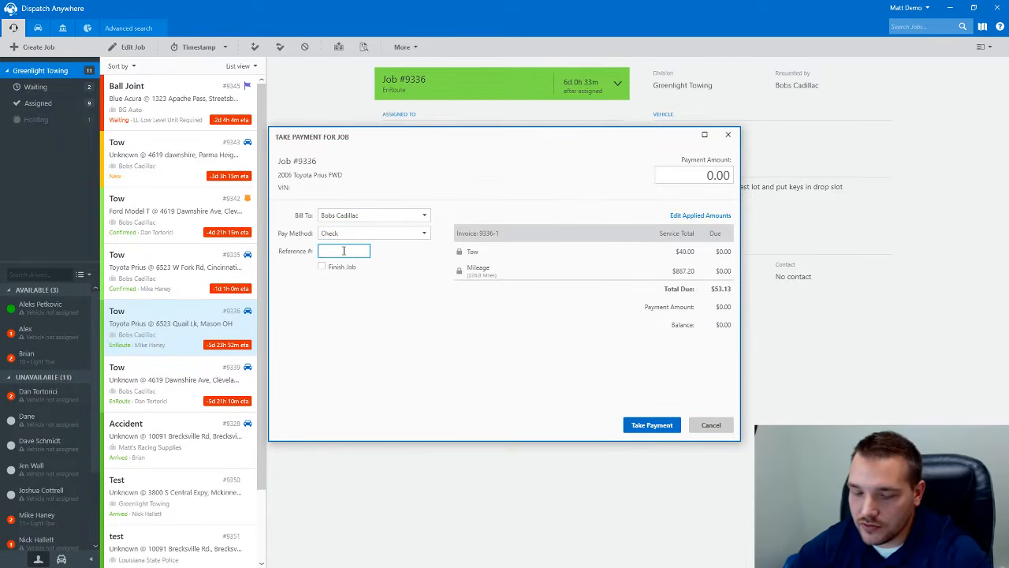
pyautogui.write('abc')
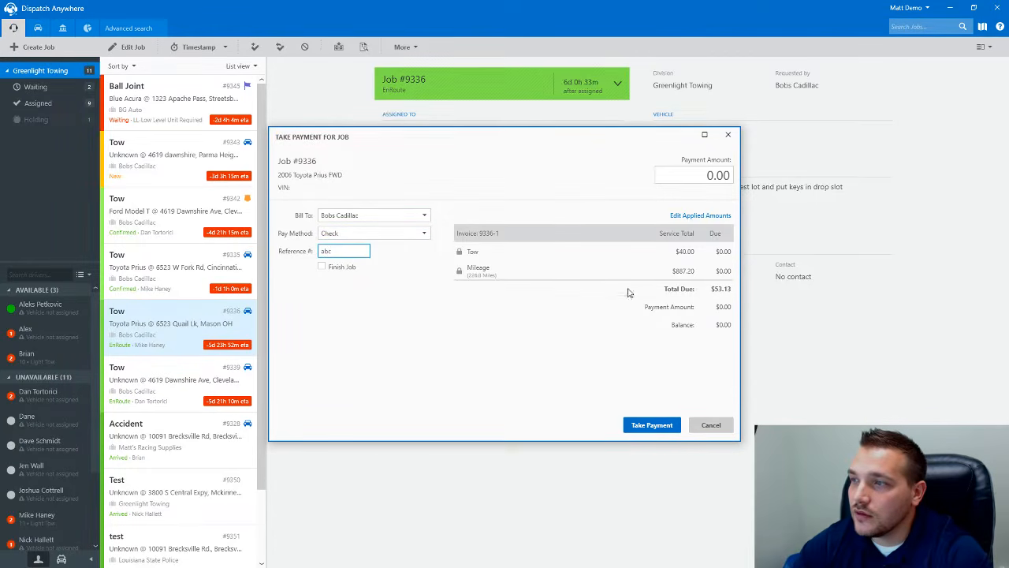
pyautogui.moveTo(685, 177); pyautogui.dragTo(772, 182)
pyautogui.write('53.103')
pyautogui.click(651, 425)
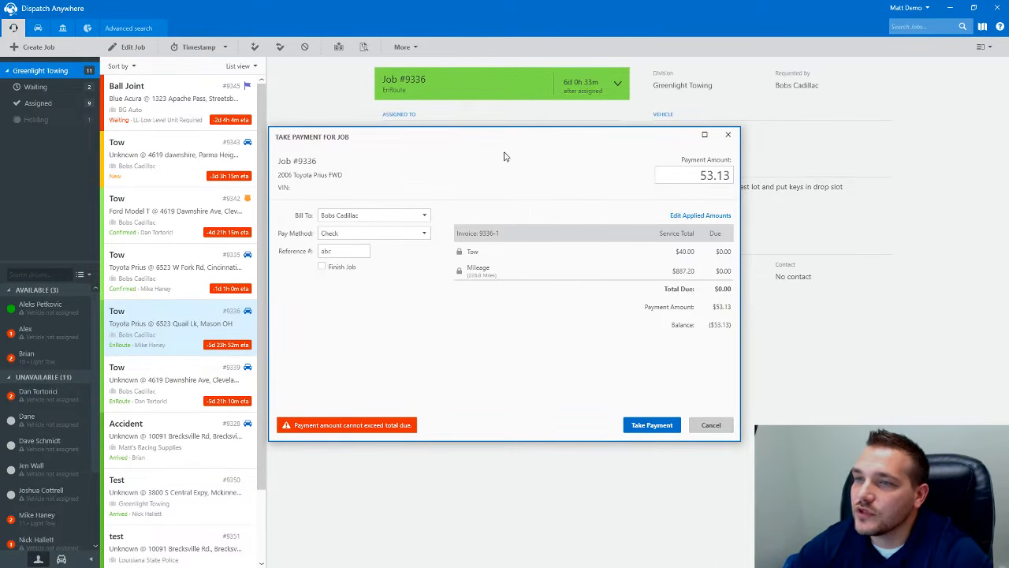
pyautogui.click(699, 430)
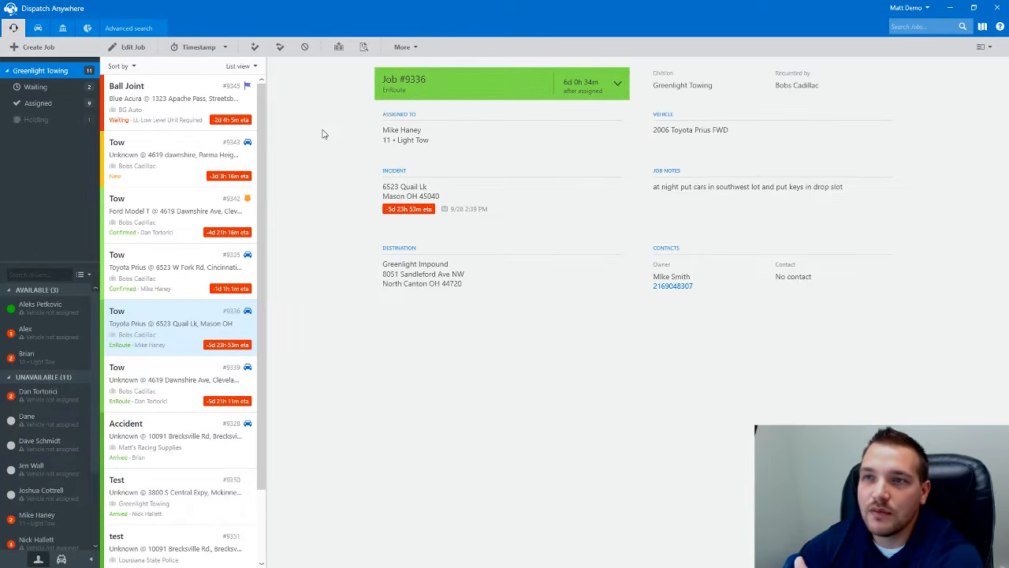
# - Start a new customer payment for Bobs Cadillac from the accounting dashboard
pyautogui.click(62, 28)
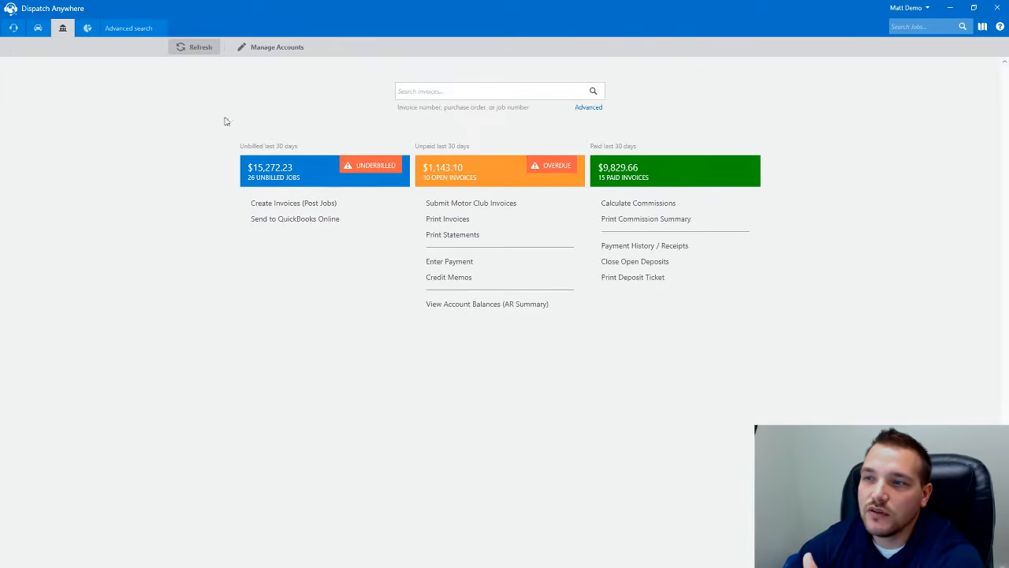
pyautogui.click(441, 268)
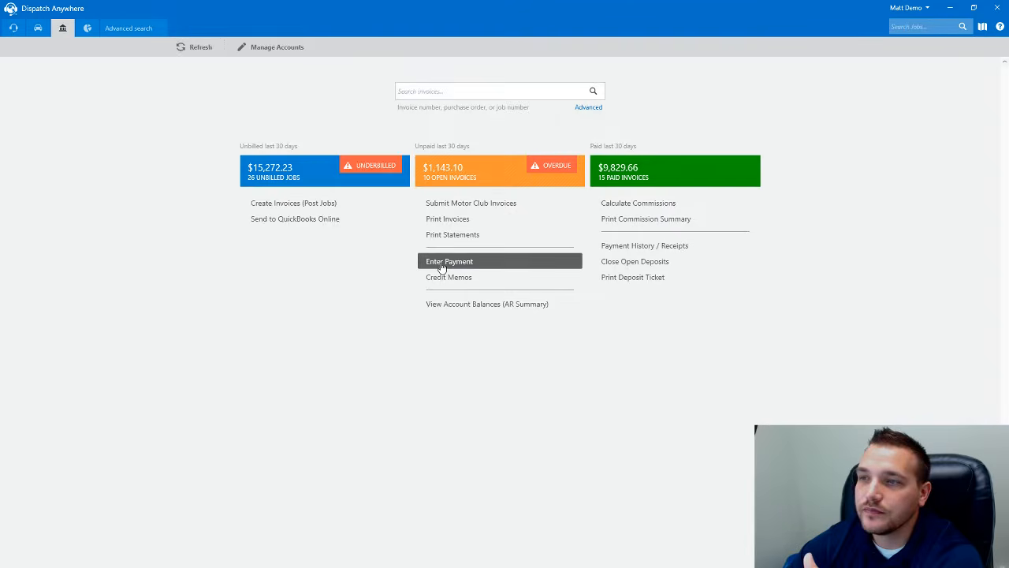
pyautogui.click(195, 71)
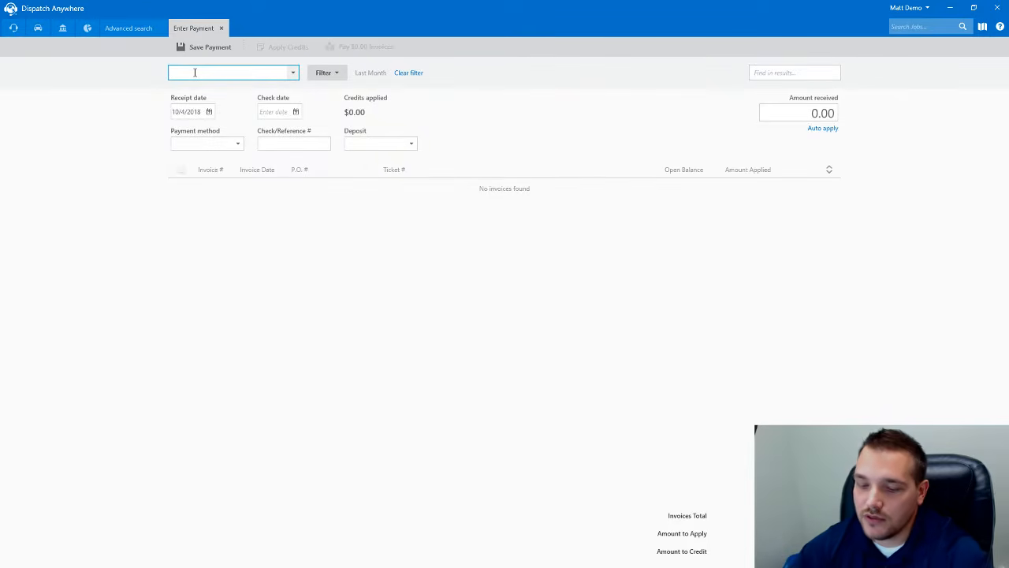
pyautogui.write('bob')
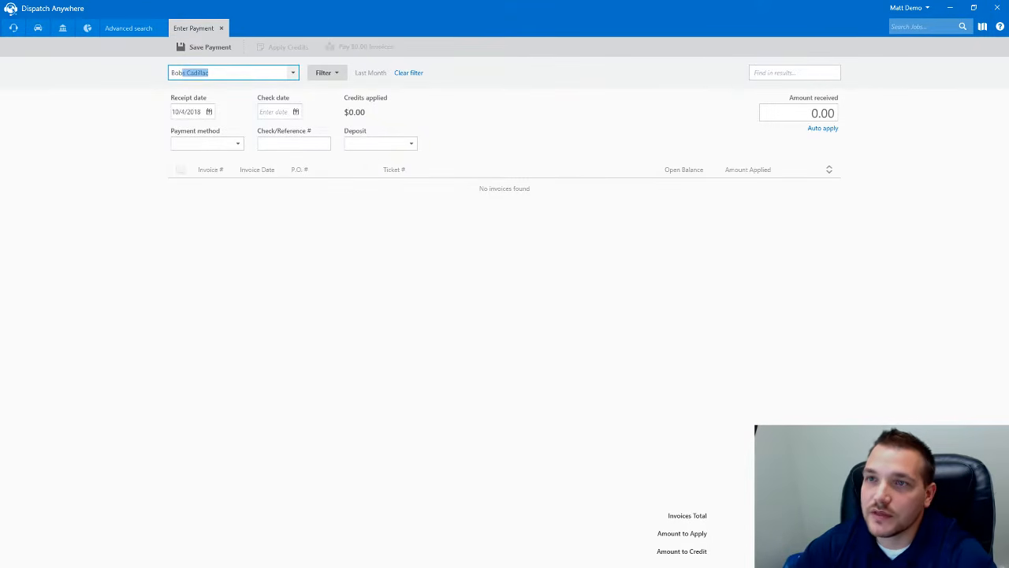
pyautogui.press('Tab')
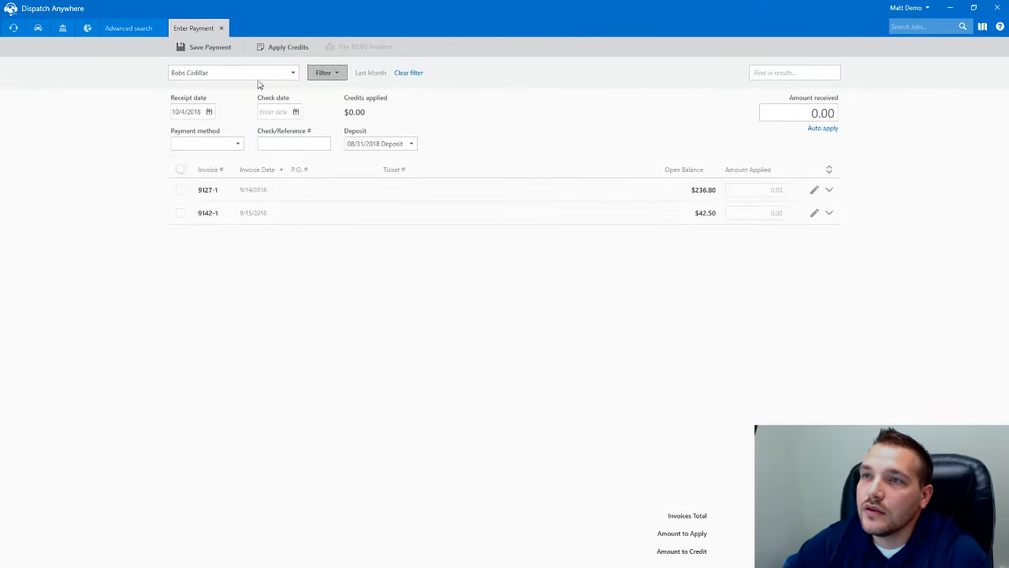
# - Filter the open invoices to an Anytime invoice date and rerun the search
pyautogui.click(325, 74)
pyautogui.click(508, 95)
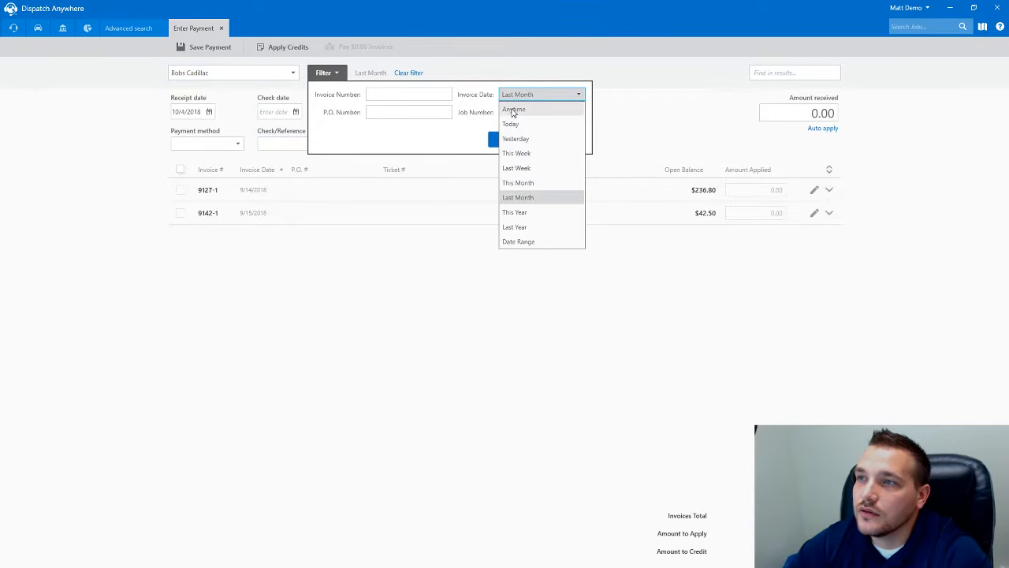
pyautogui.click(513, 109)
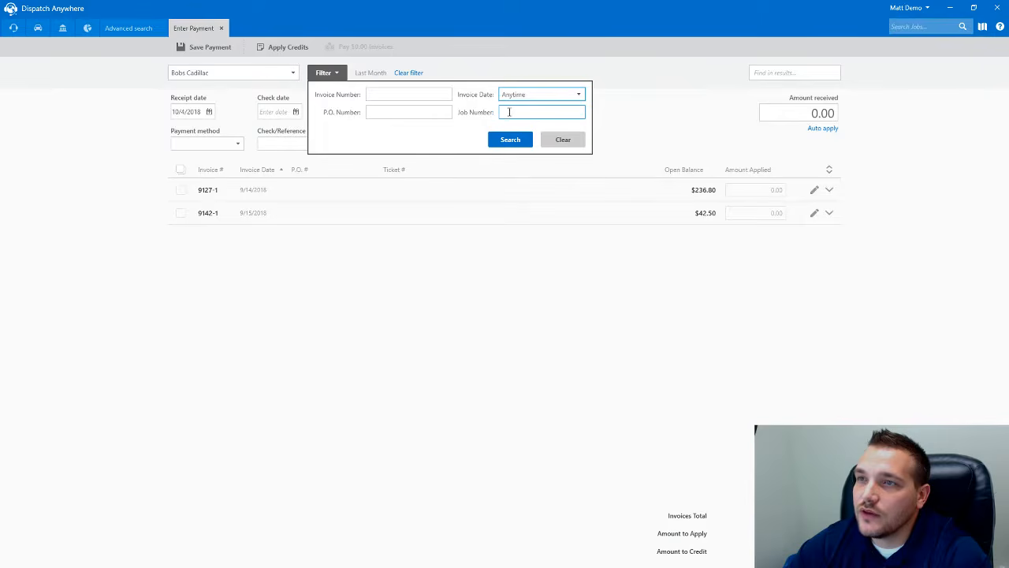
pyautogui.click(425, 114)
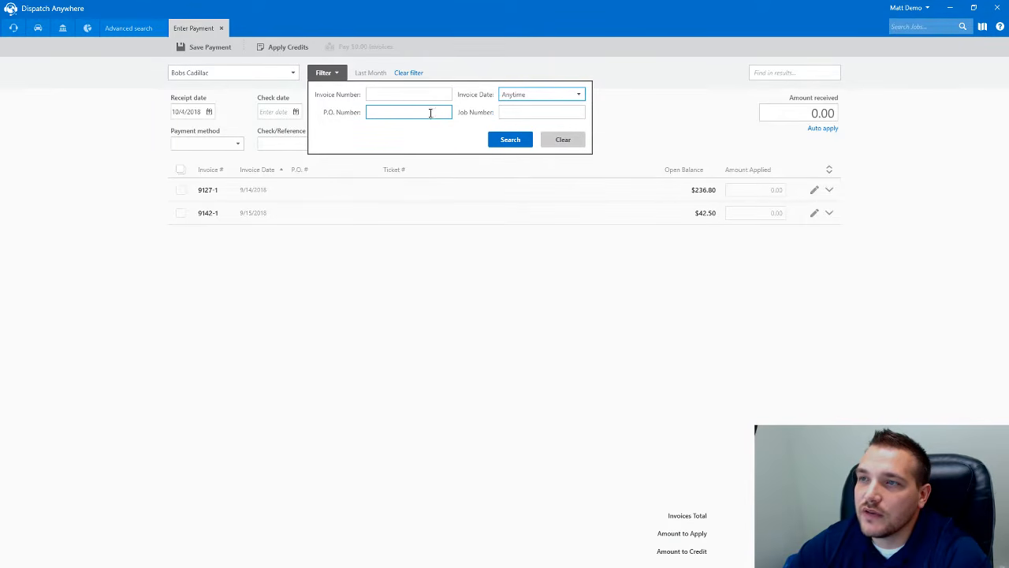
pyautogui.click(511, 139)
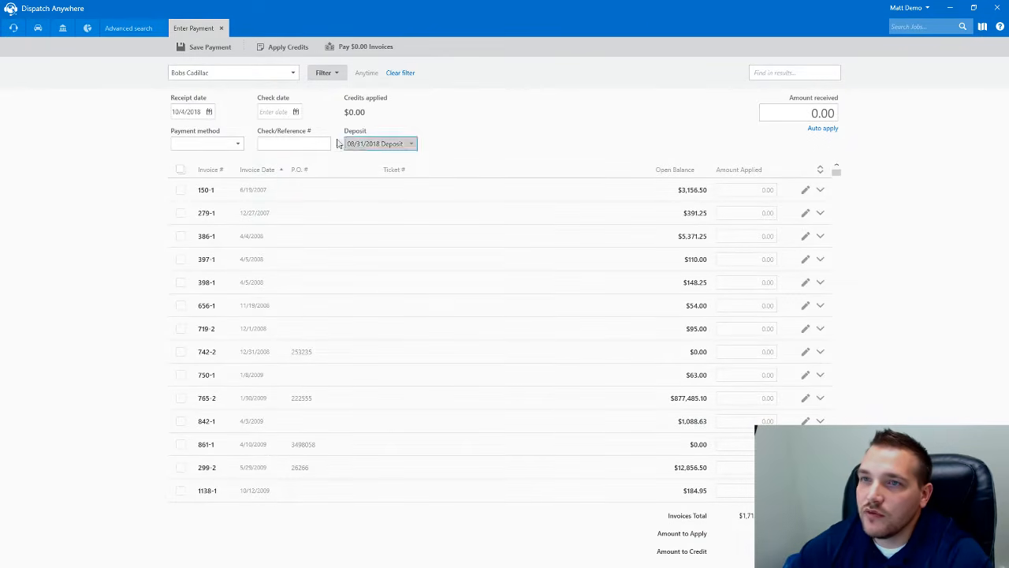
# - Set the receipt date to October 1, 2018 and the check date to September 28, 2018
pyautogui.click(213, 113)
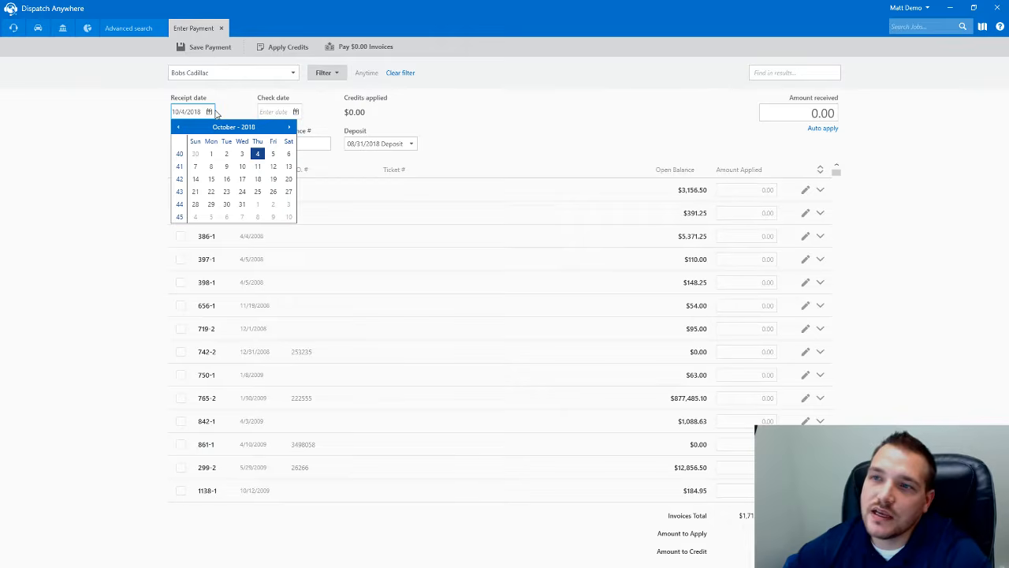
pyautogui.click(211, 154)
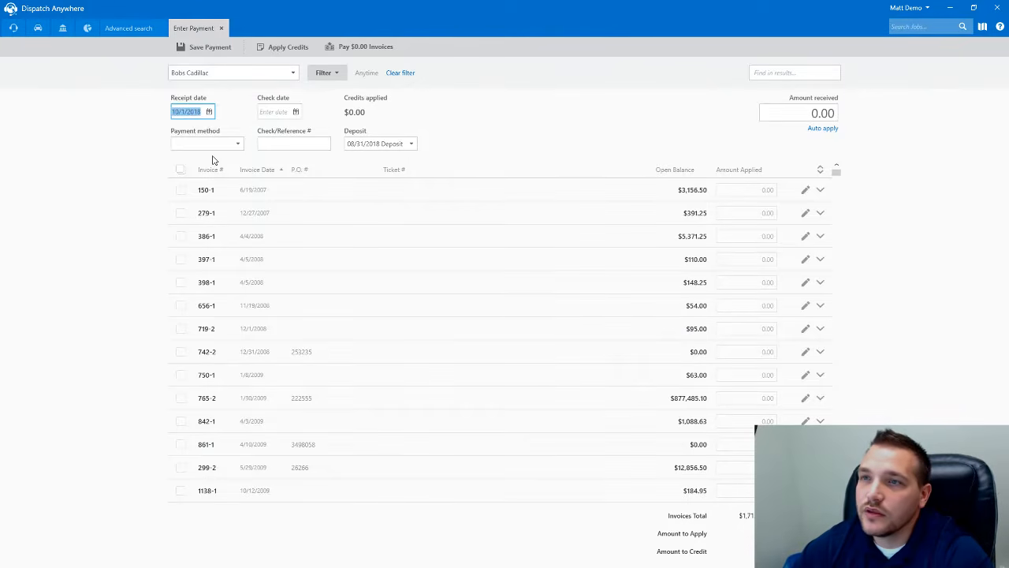
pyautogui.click(295, 111)
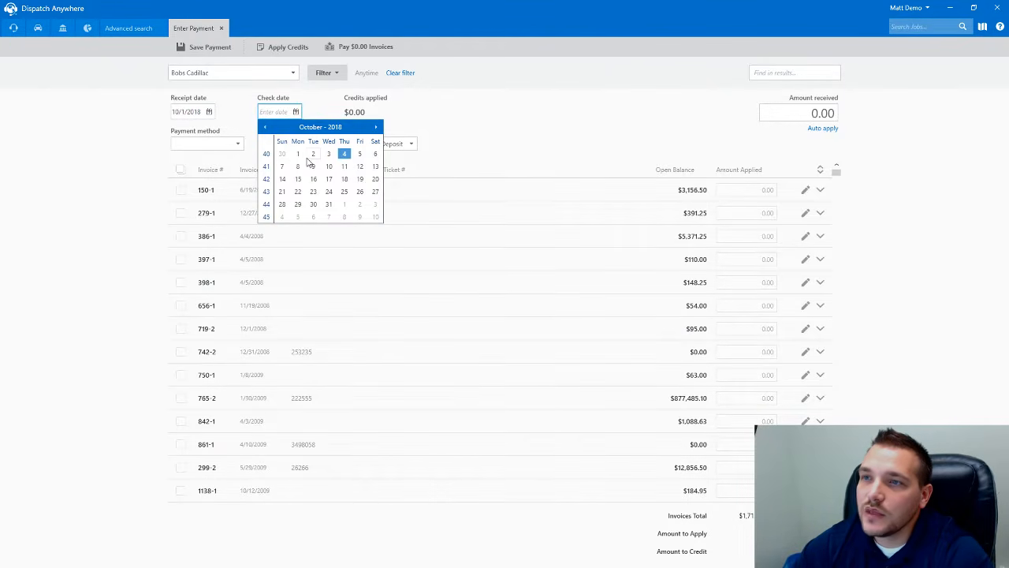
pyautogui.click(264, 127)
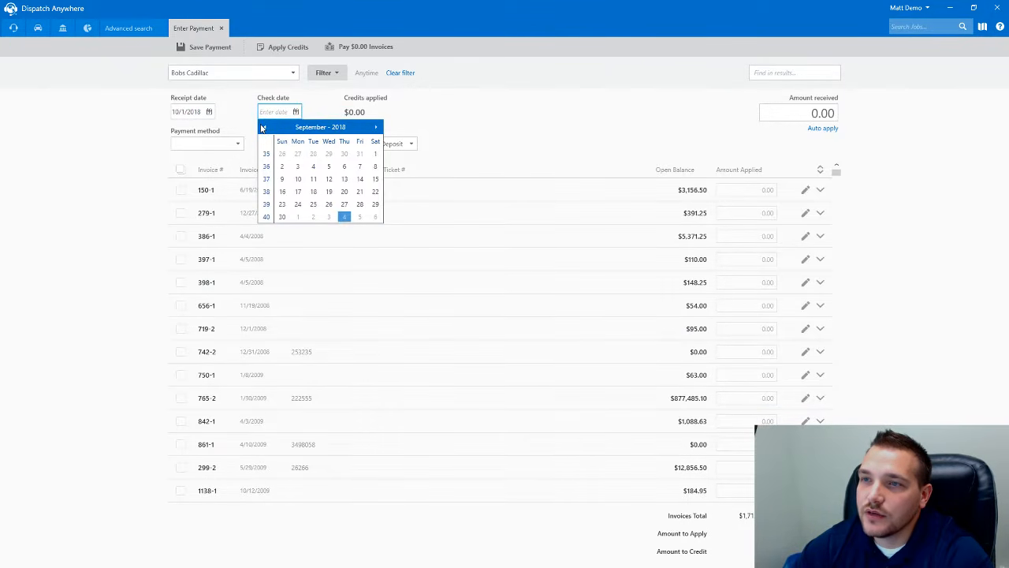
pyautogui.click(359, 204)
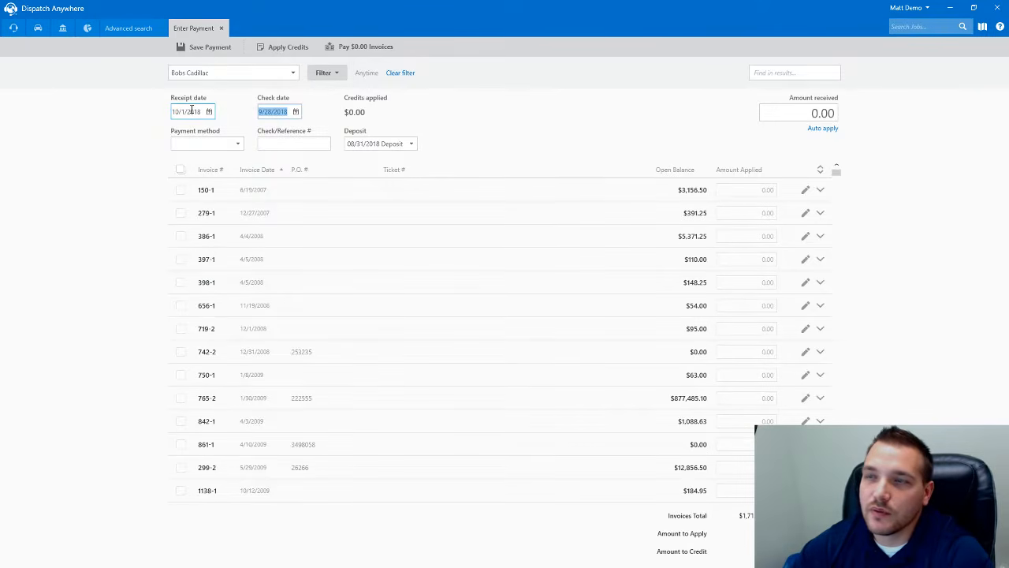
# - Record the payment method as Check and enter the check number as reference
pyautogui.click(223, 142)
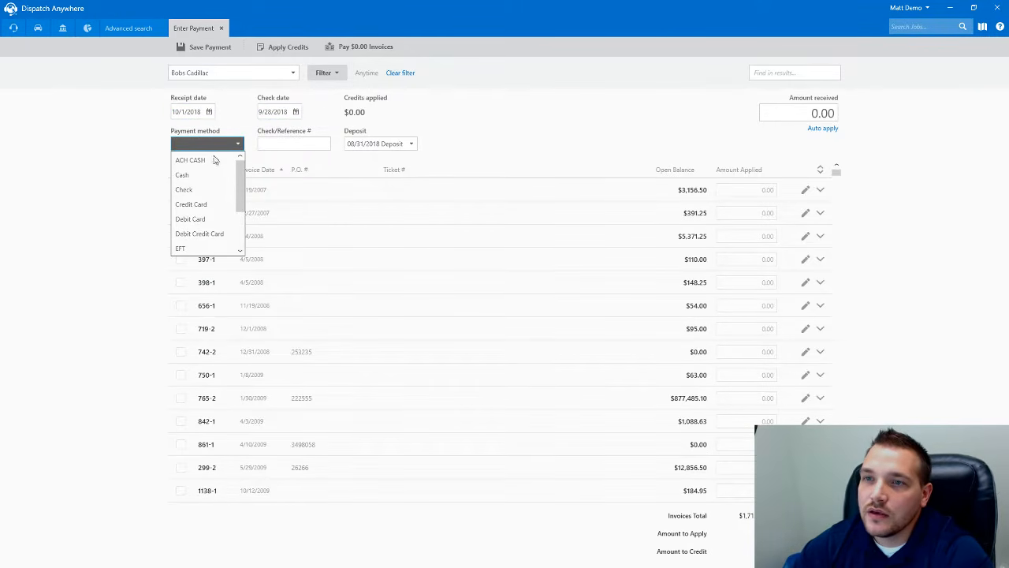
pyautogui.click(209, 187)
pyautogui.click(275, 143)
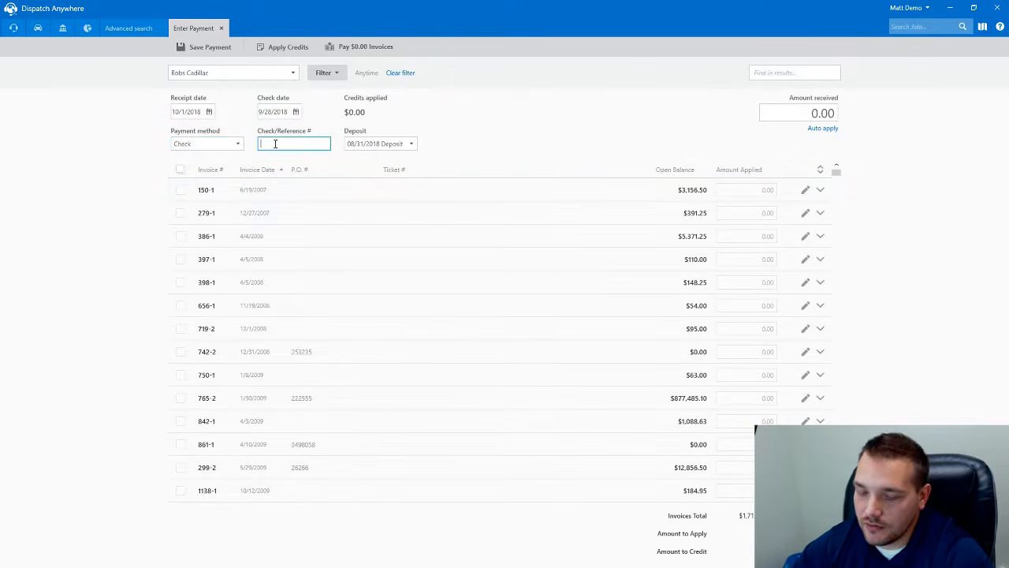
pyautogui.write('123456')
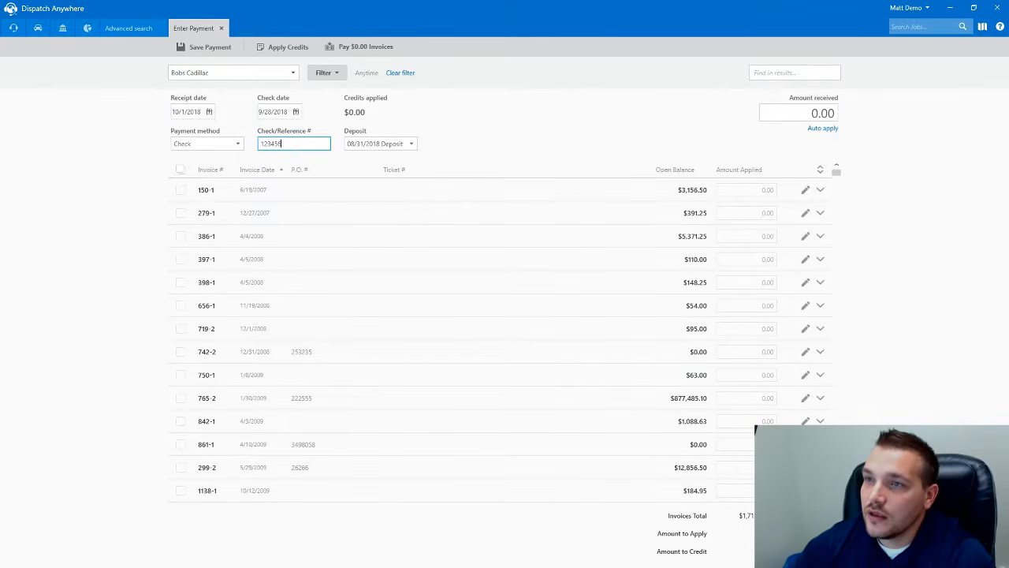
# - Put the payment into a new deposit opened October 1 and select the amount received for replacement
pyautogui.click(378, 149)
pyautogui.click(367, 161)
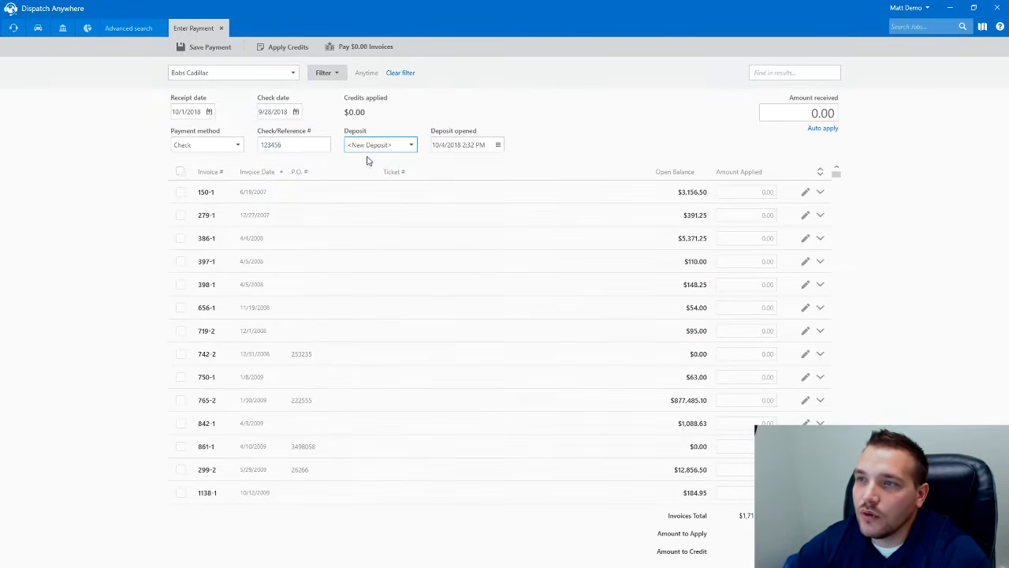
pyautogui.click(497, 145)
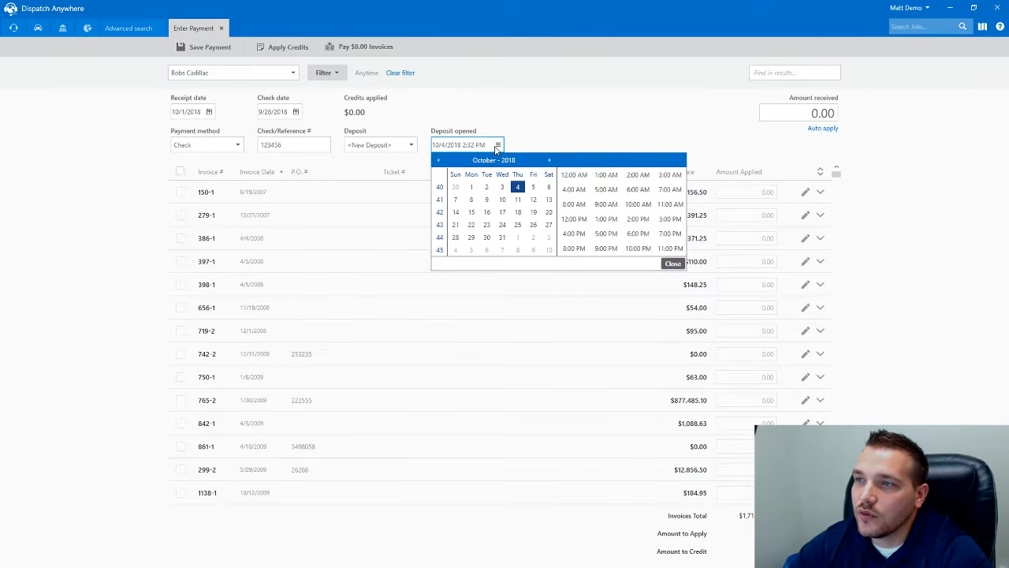
pyautogui.click(471, 187)
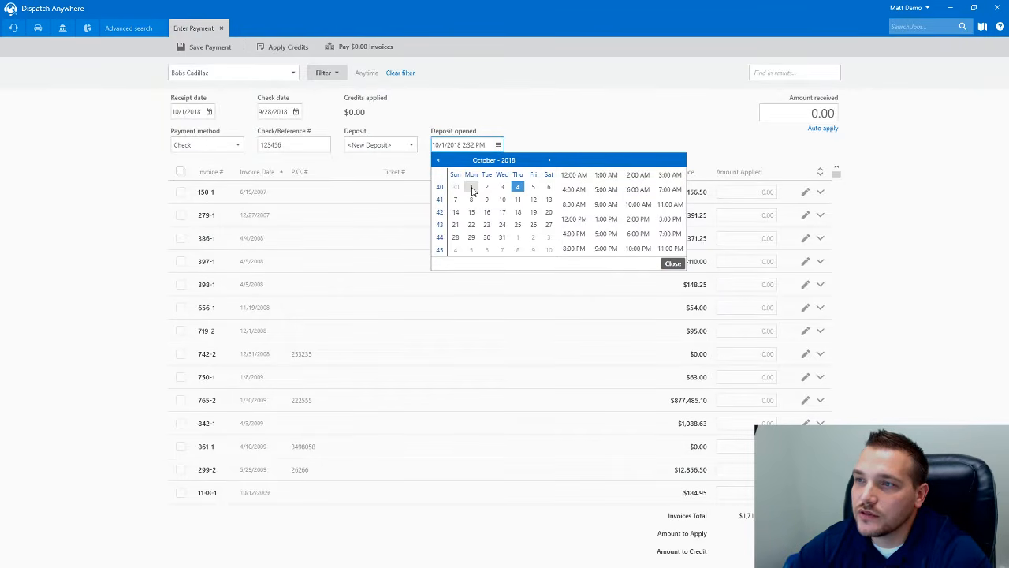
pyautogui.click(671, 264)
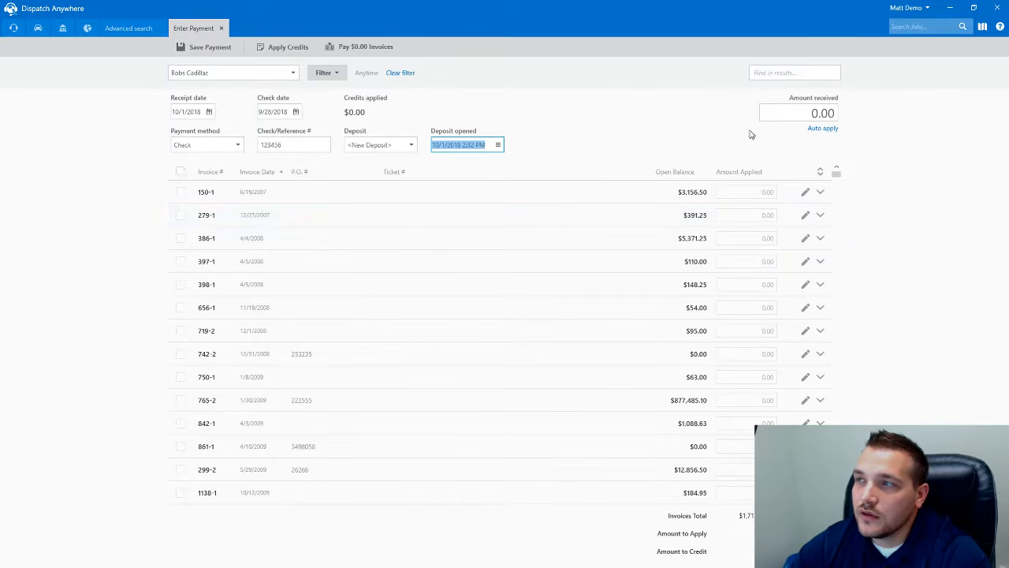
pyautogui.click(772, 117)
pyautogui.click(792, 111)
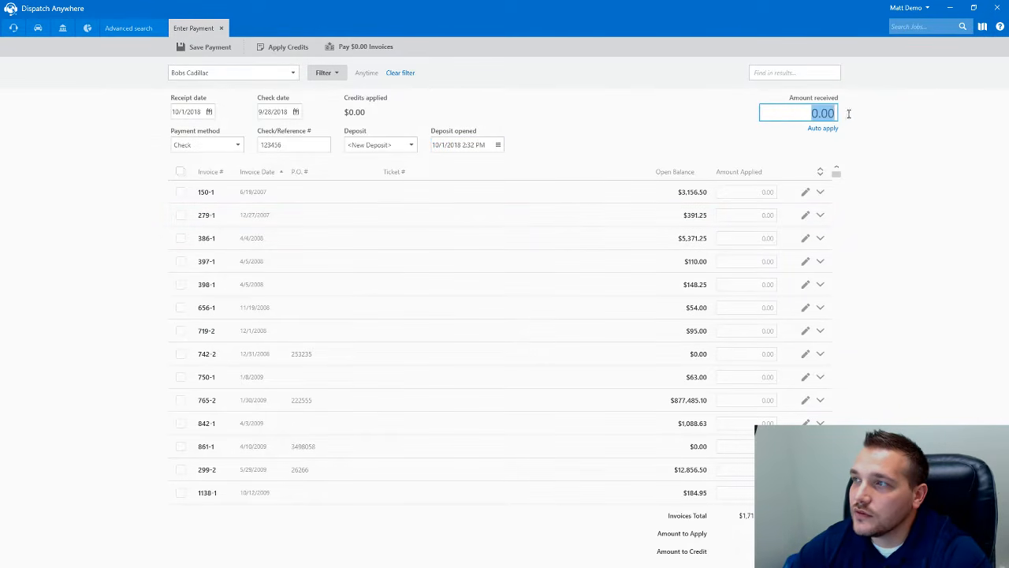
# - Enter 250 as the amount received and commit it so invoice amounts become editable
pyautogui.write('250')
pyautogui.press('Tab')
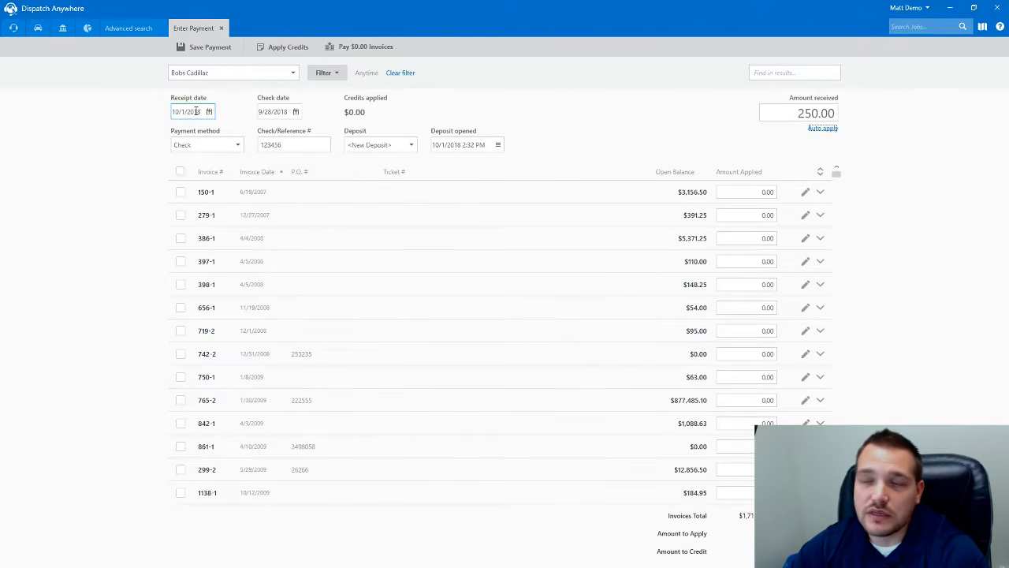
pyautogui.click(450, 144)
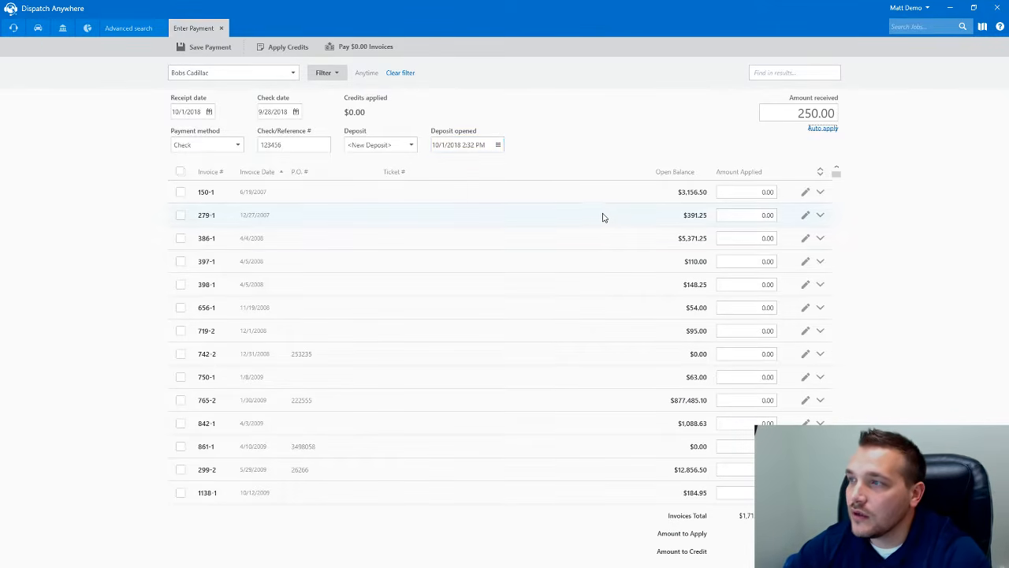
# - Apply the payment to invoices 656-1, 719-2, 742-2 and 750-1
pyautogui.click(180, 307)
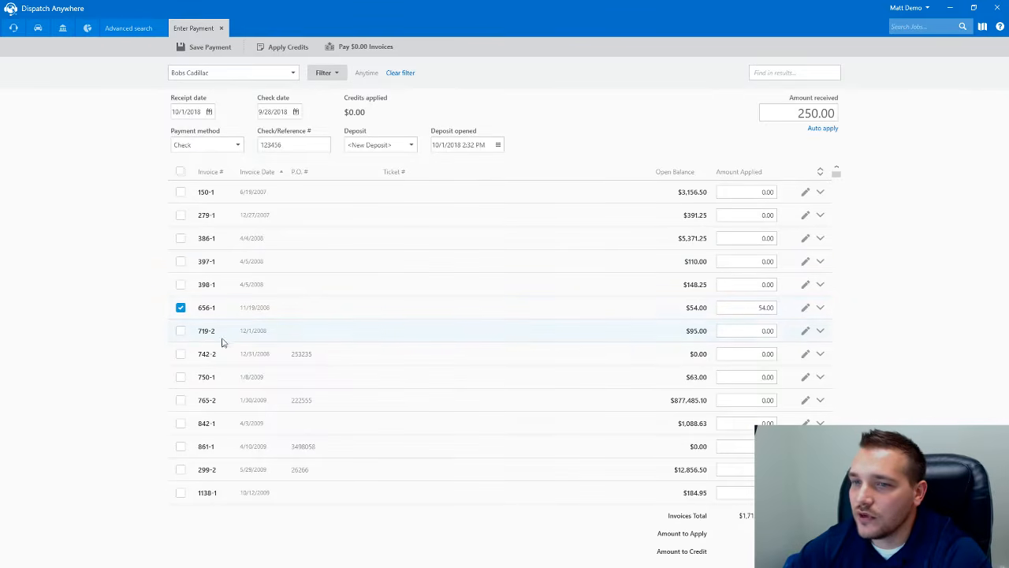
pyautogui.click(181, 330)
pyautogui.click(181, 354)
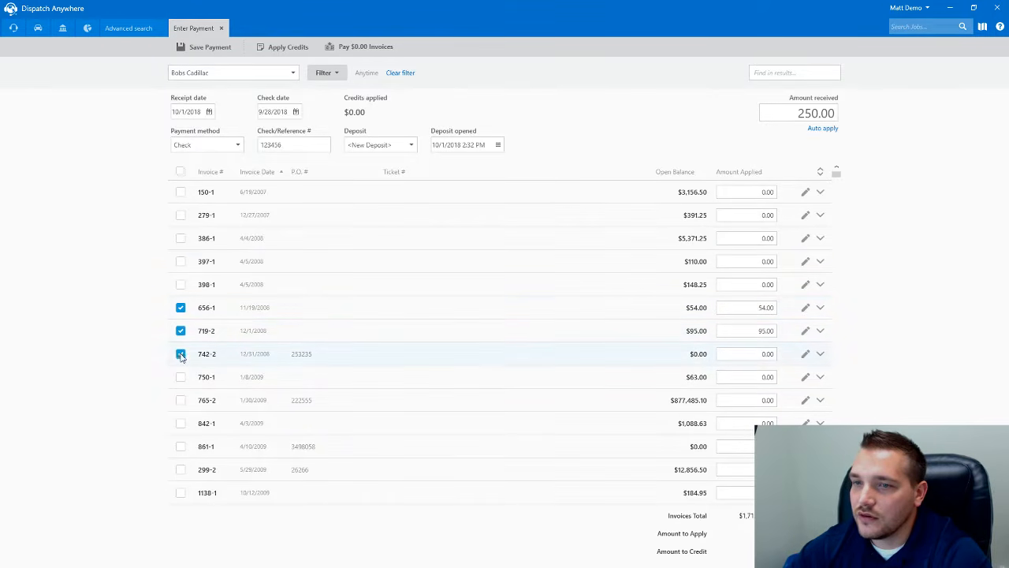
pyautogui.click(181, 377)
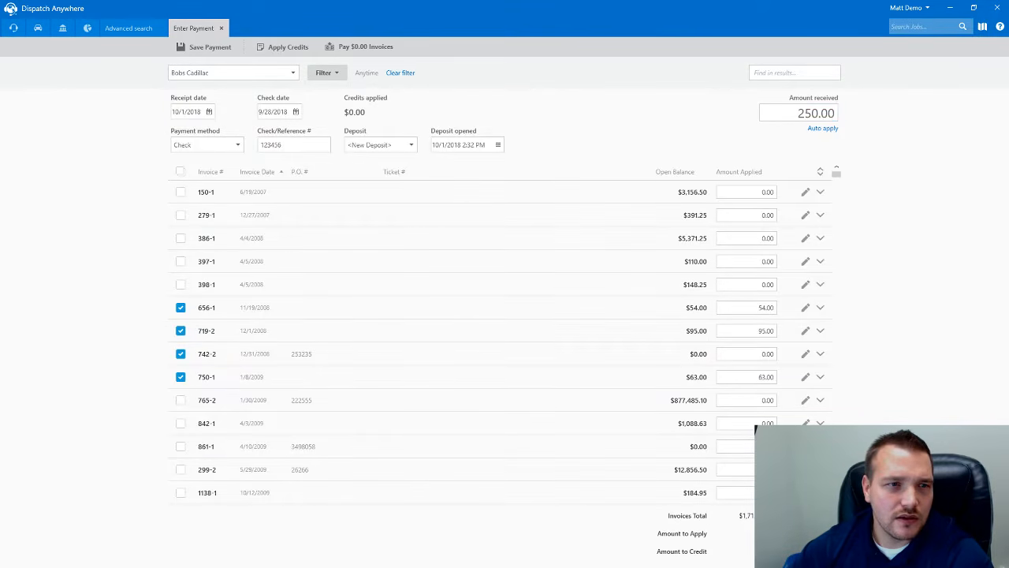
pyautogui.moveTo(495, 14); pyautogui.dragTo(407, 17)
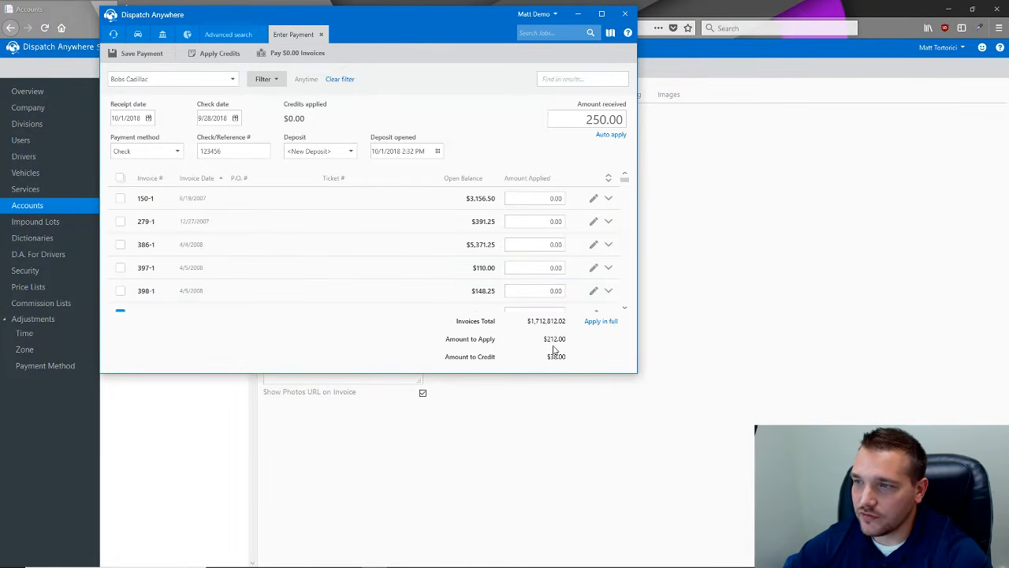
pyautogui.click(601, 14)
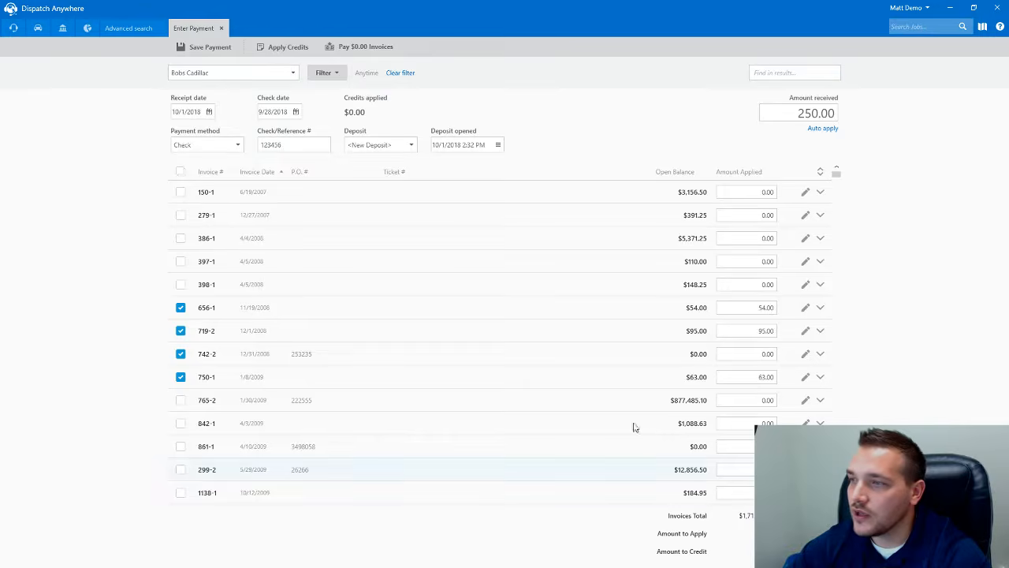
# - Add 397-1, dismiss the insufficient-funds warning, and remove 742-2 and 750-1 from the payment
pyautogui.click(180, 261)
pyautogui.click(204, 282)
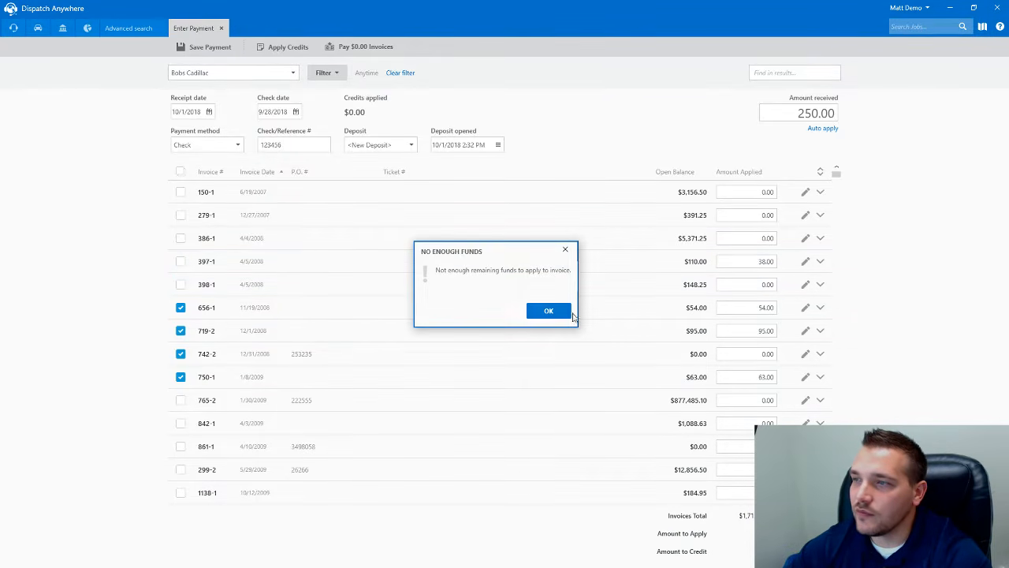
pyautogui.click(568, 312)
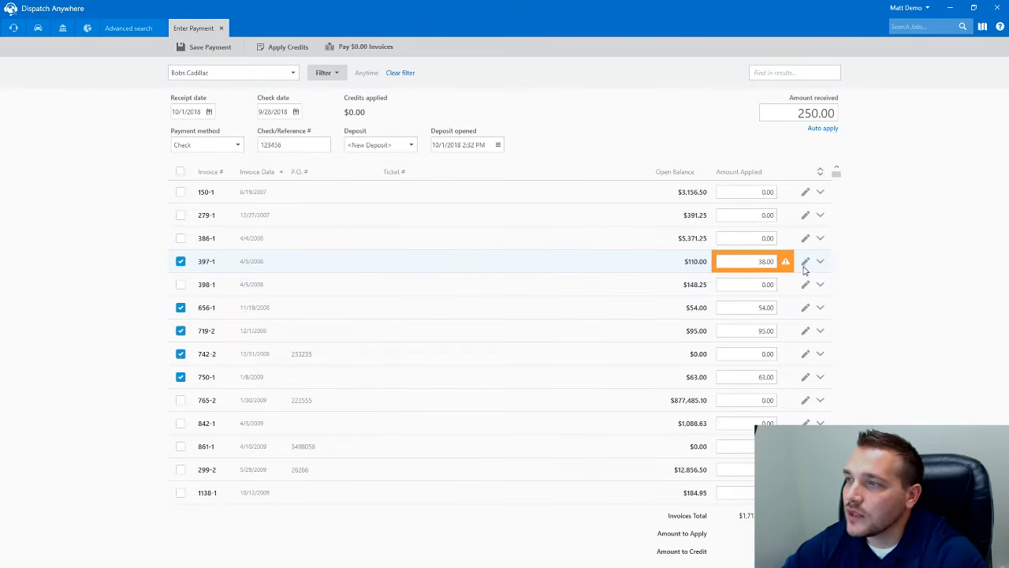
pyautogui.click(181, 376)
pyautogui.click(180, 353)
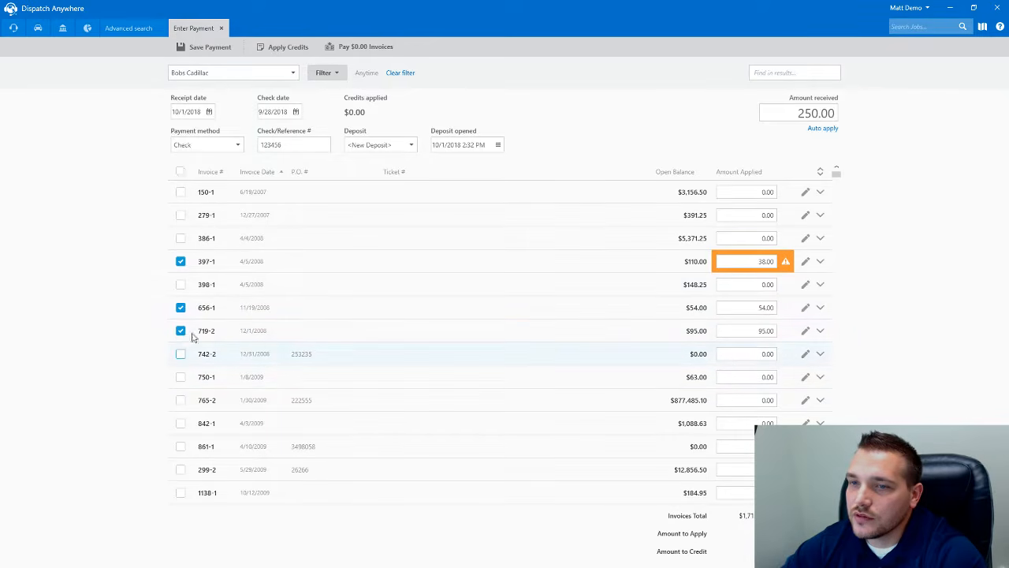
pyautogui.click(820, 260)
# - Try applying the payment to 150-1's En Route Miles and Flatbed Light service lines
pyautogui.click(820, 173)
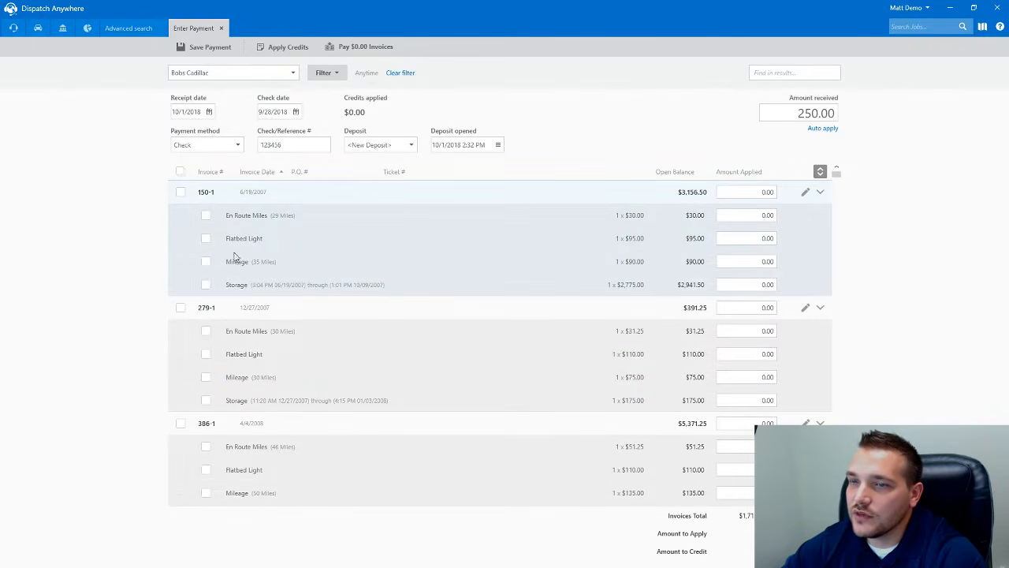
pyautogui.click(206, 216)
pyautogui.click(206, 238)
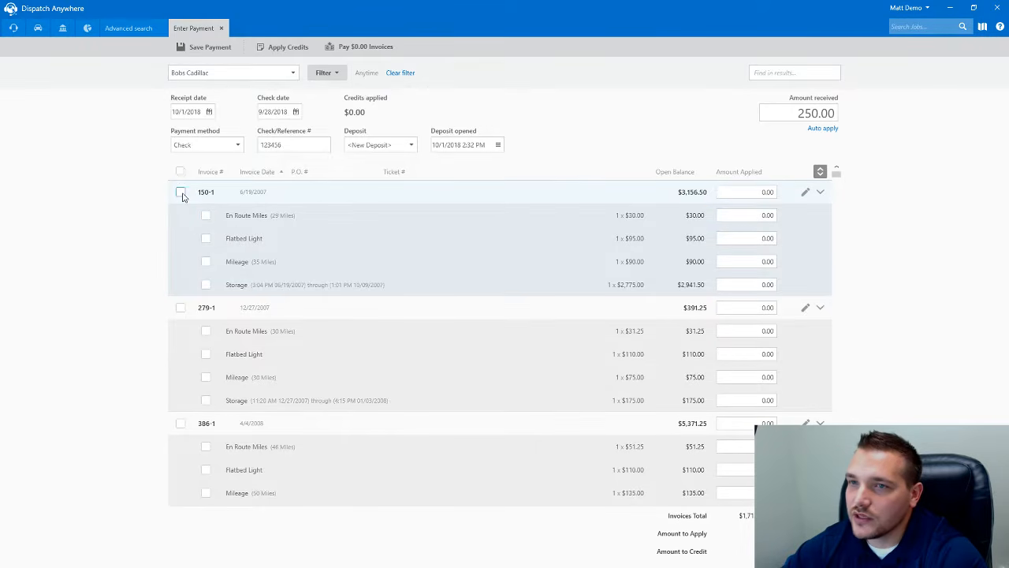
pyautogui.click(549, 311)
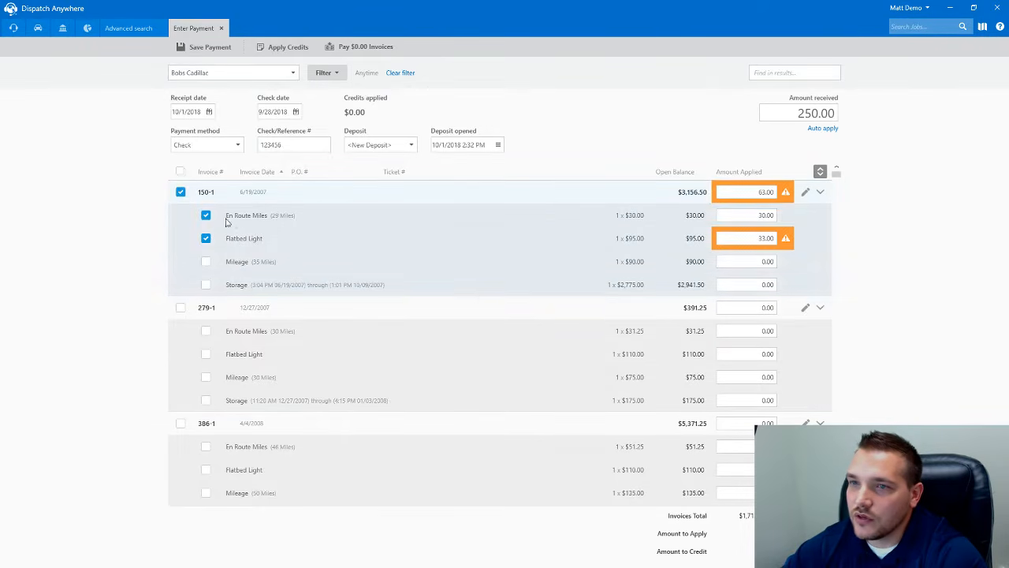
pyautogui.click(206, 239)
pyautogui.click(206, 216)
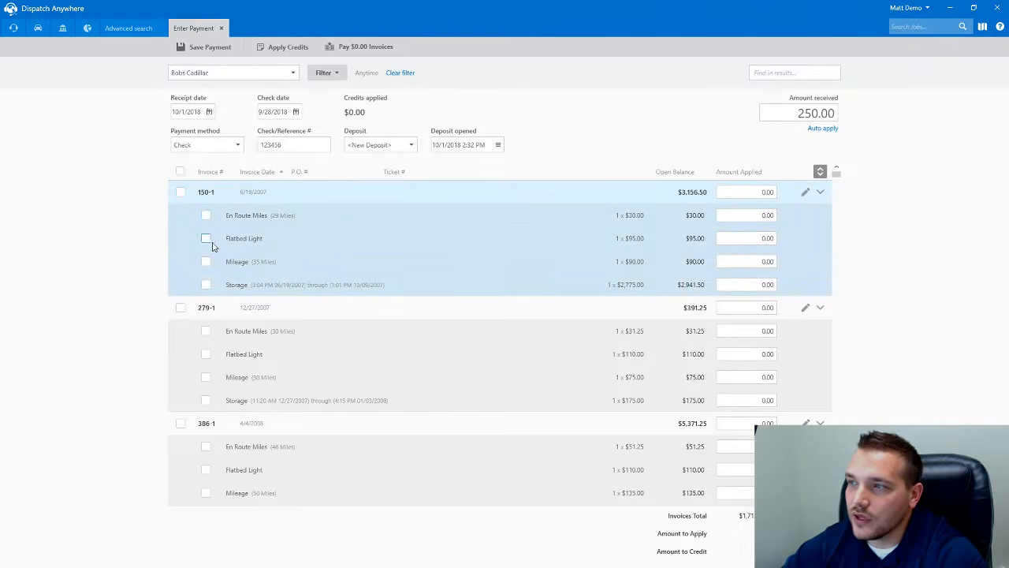
pyautogui.click(206, 238)
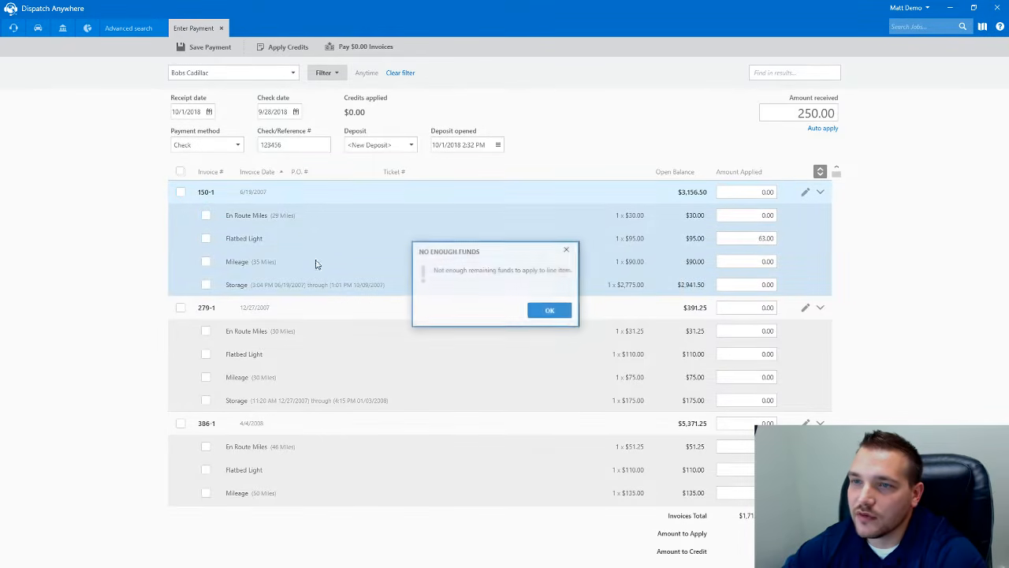
pyautogui.click(548, 311)
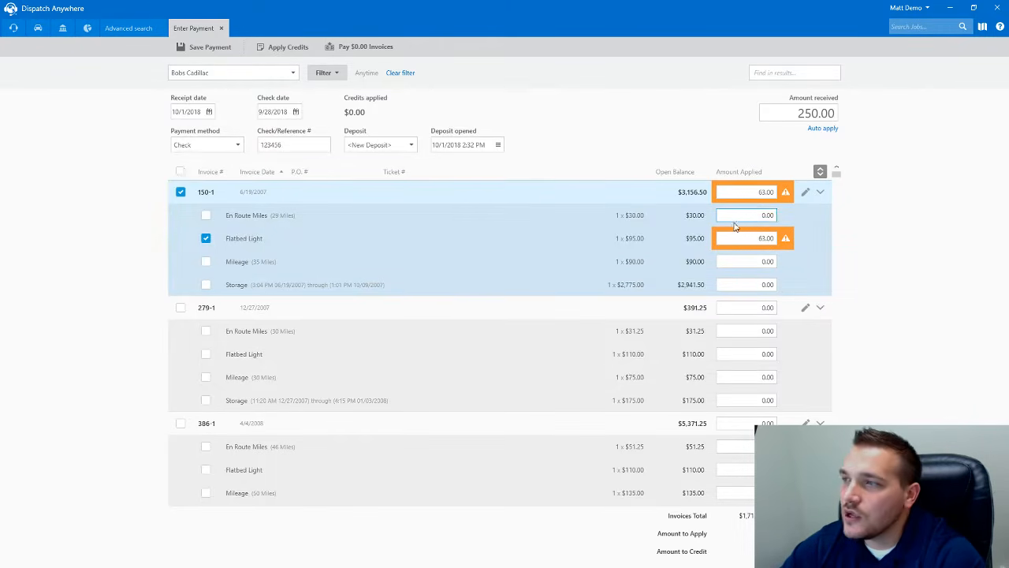
pyautogui.click(820, 173)
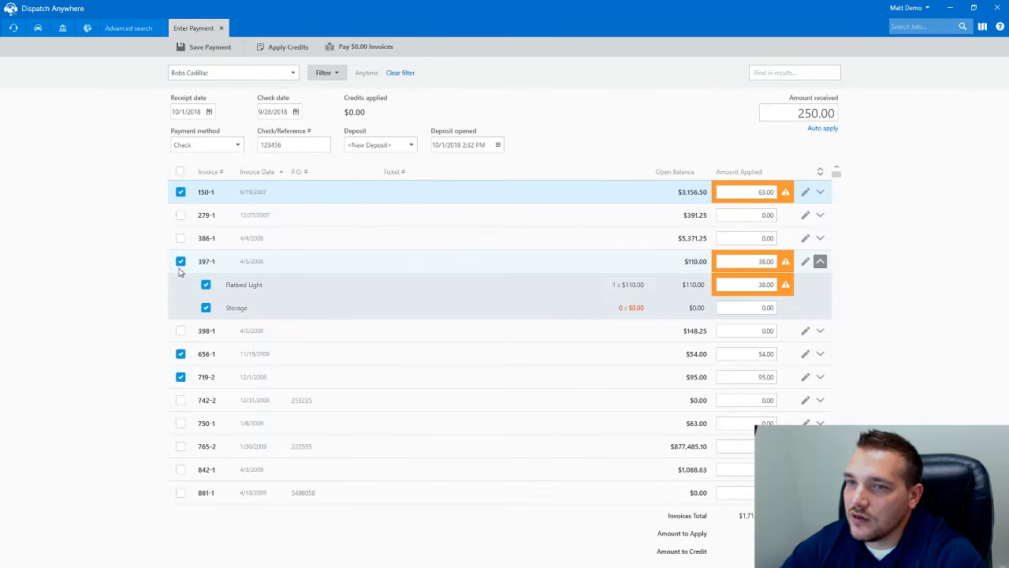
# - Clear 656-1 and 719-2, apply 212.00 across invoice 150-1's service lines, and collapse all rows
pyautogui.click(820, 191)
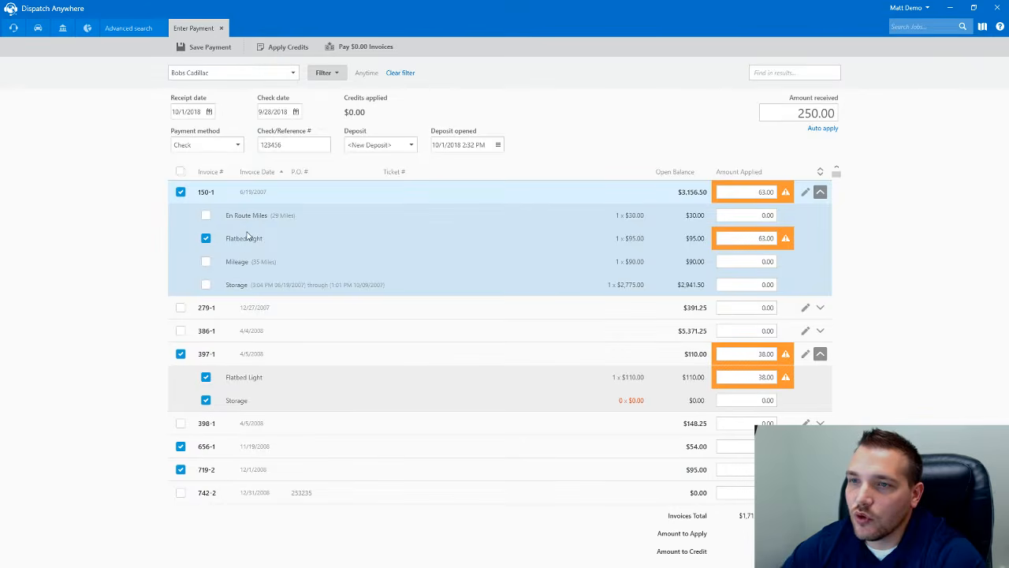
pyautogui.click(180, 469)
pyautogui.click(180, 446)
pyautogui.click(180, 191)
pyautogui.click(181, 191)
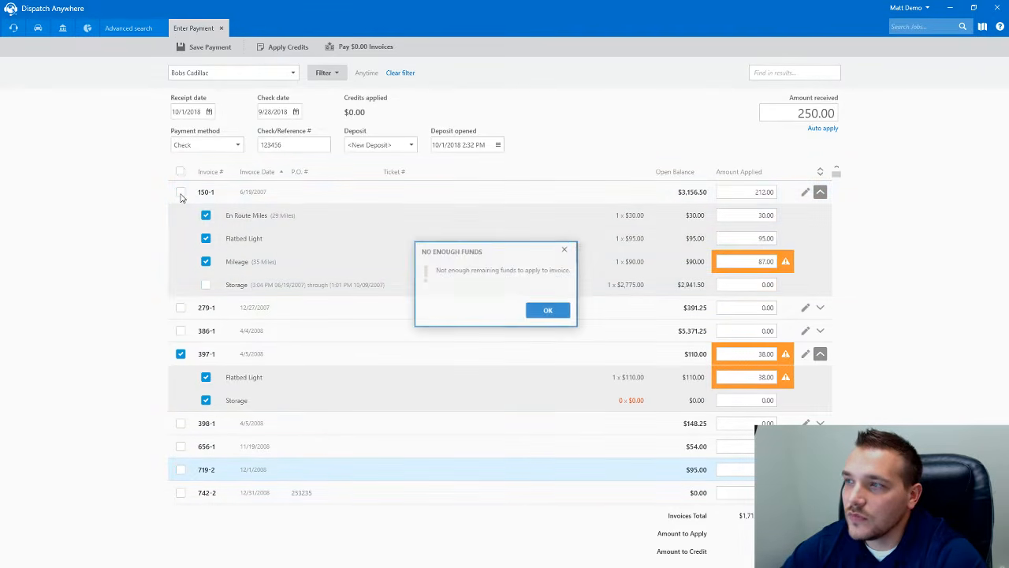
pyautogui.click(557, 309)
pyautogui.click(759, 219)
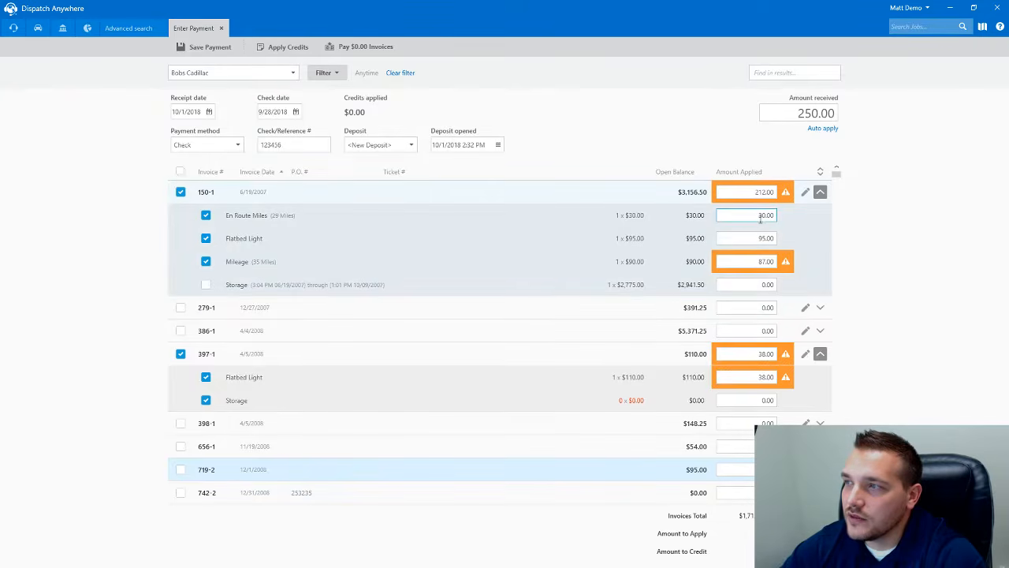
pyautogui.click(758, 265)
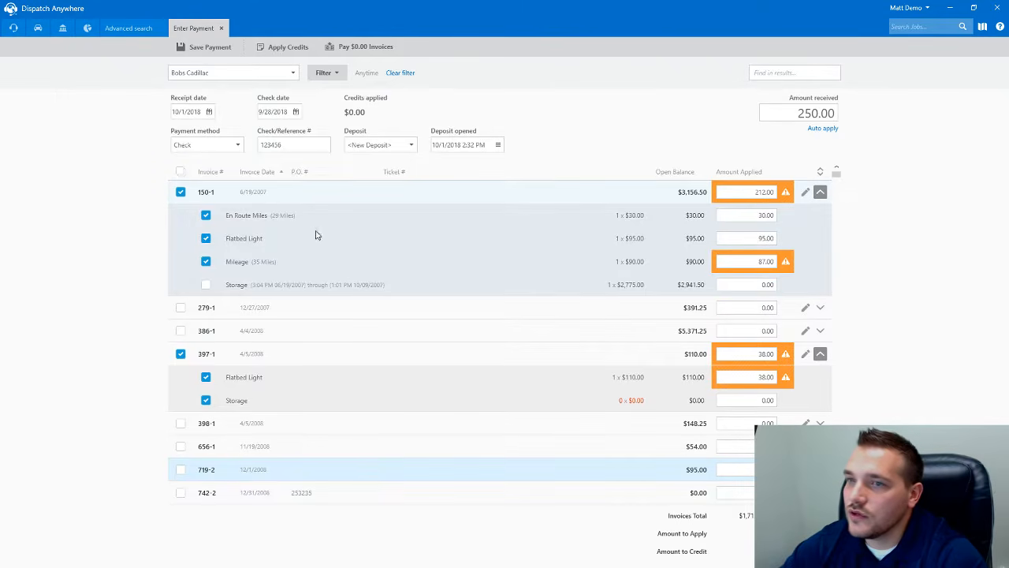
pyautogui.click(820, 194)
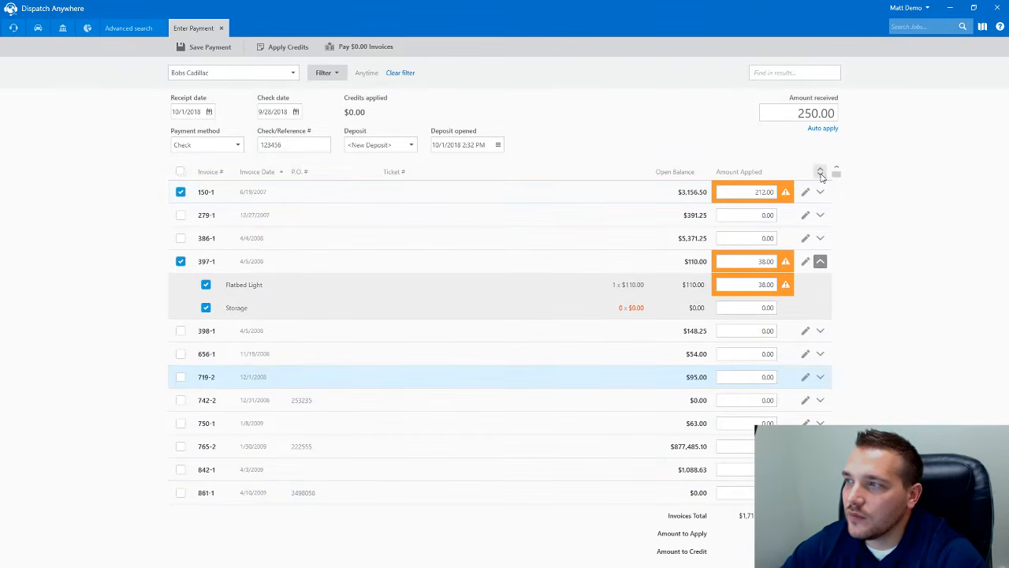
pyautogui.click(820, 173)
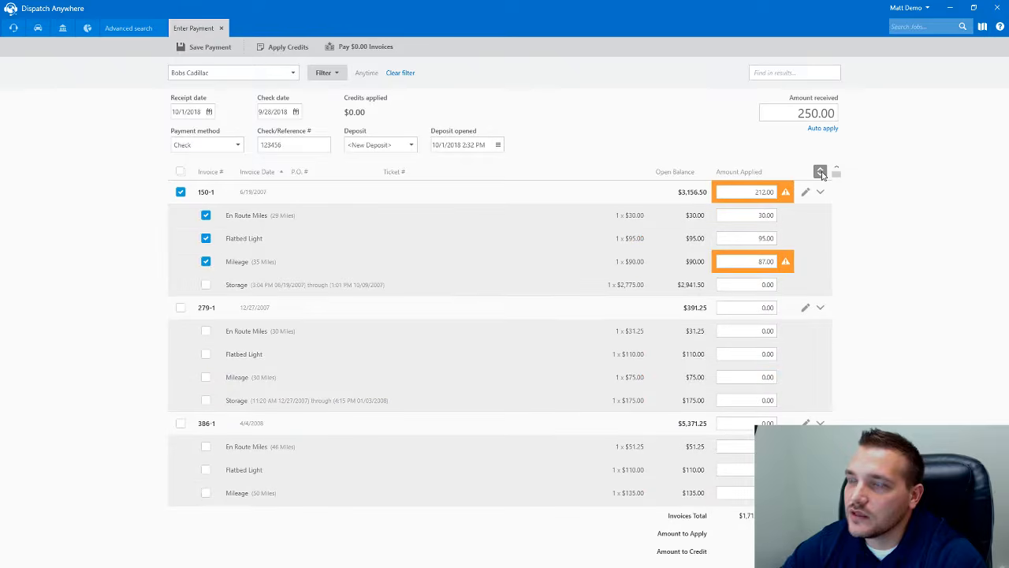
pyautogui.click(820, 173)
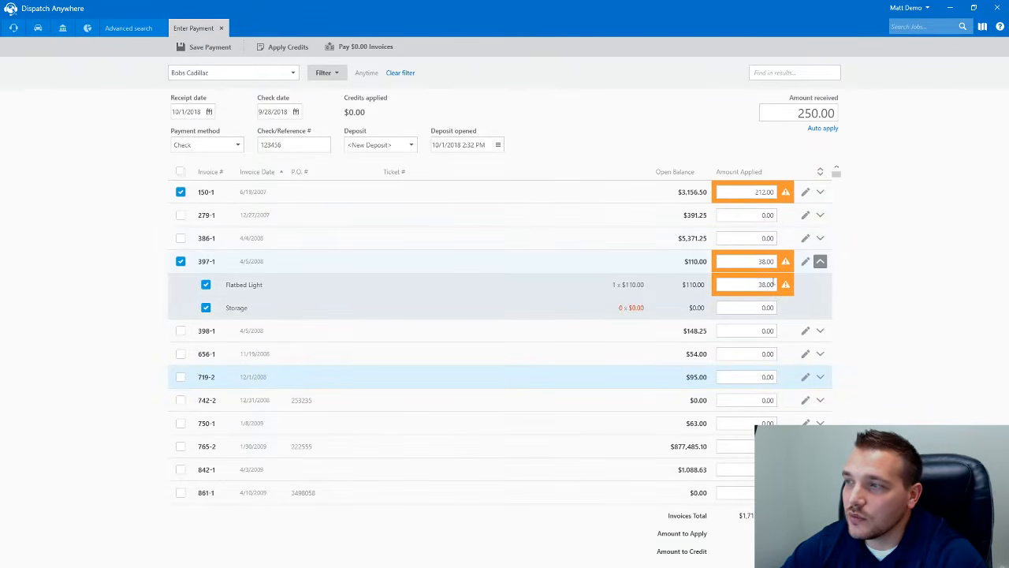
pyautogui.click(820, 261)
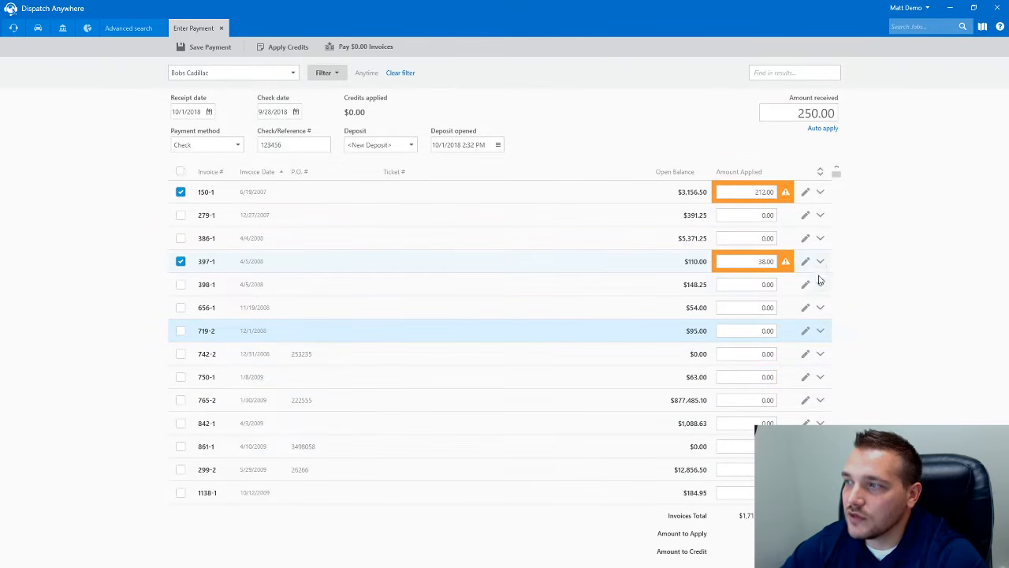
# - Lower job 150's Flatbed Light unit price from 95.00 to 75.00 and save the job
pyautogui.click(805, 196)
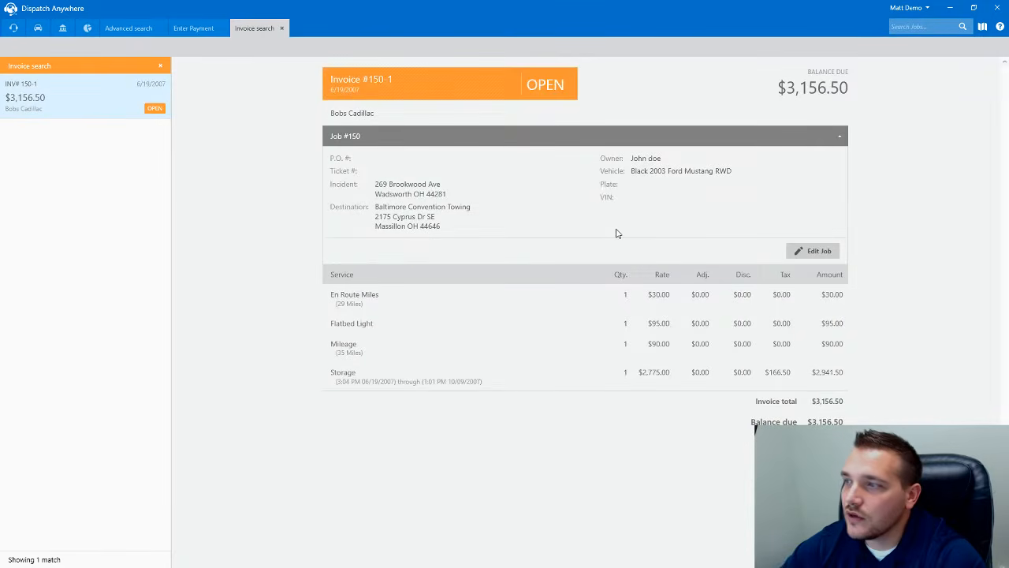
pyautogui.click(201, 31)
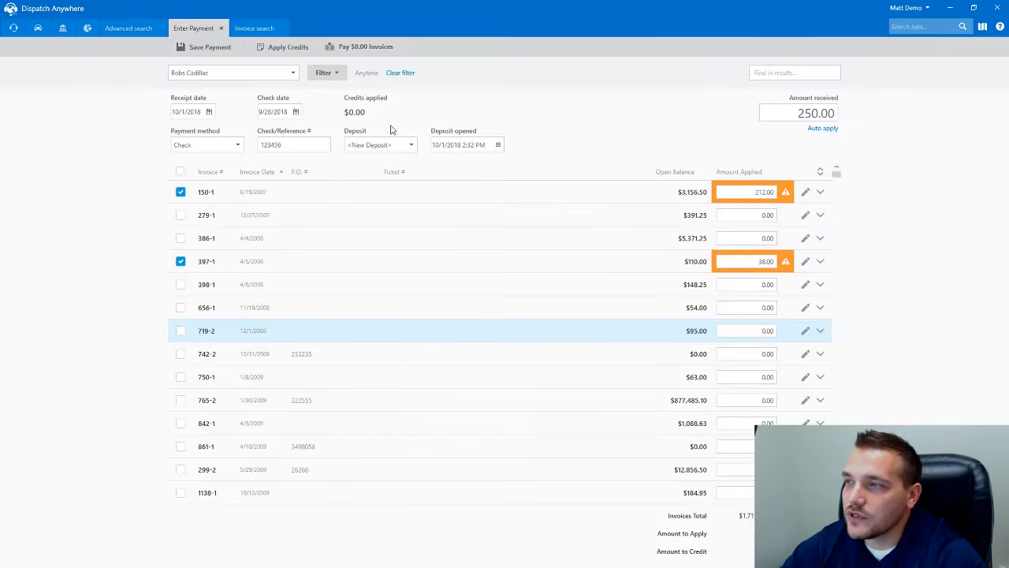
pyautogui.click(240, 30)
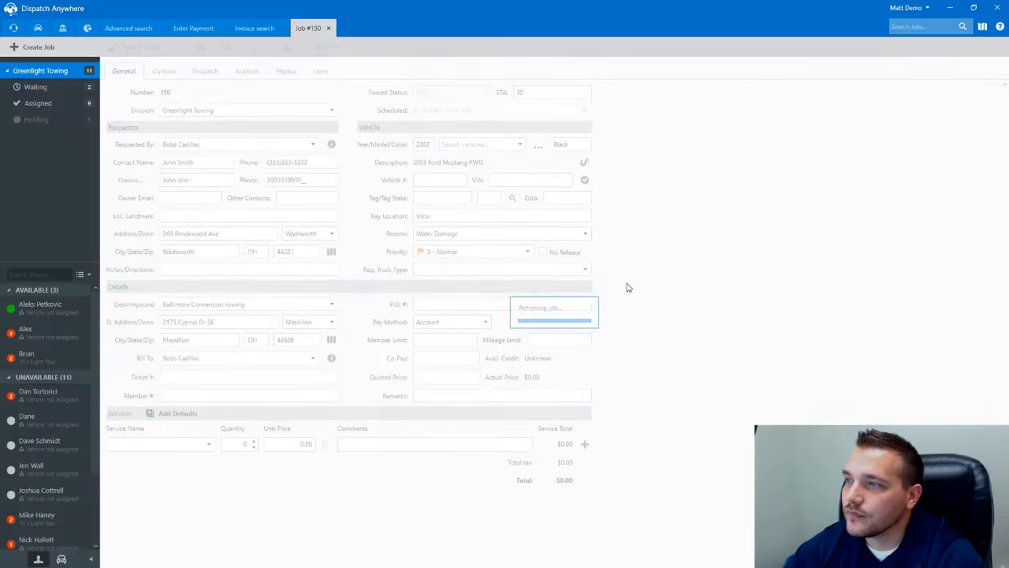
pyautogui.click(272, 484)
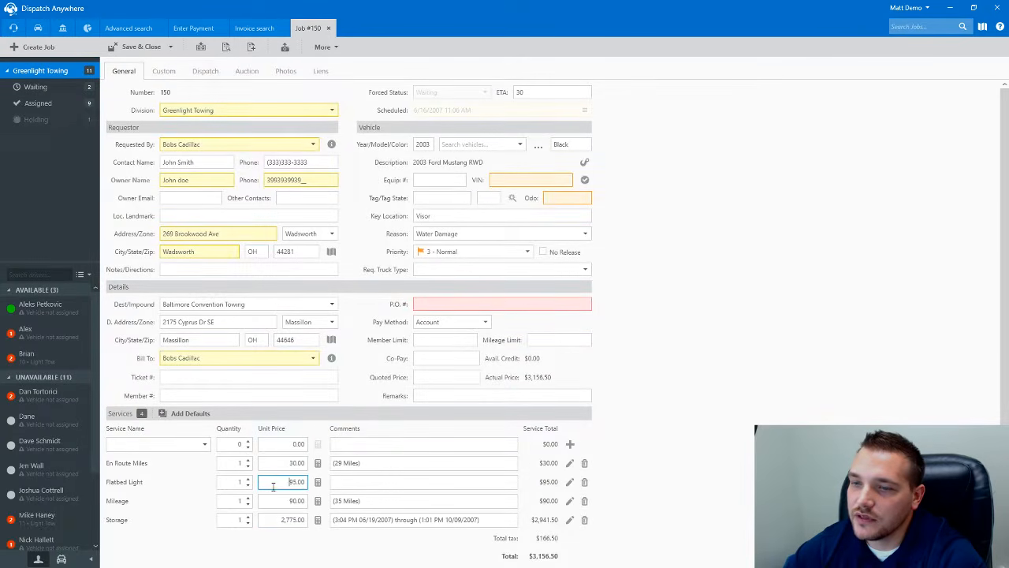
pyautogui.doubleClick(297, 481)
pyautogui.write('75')
pyautogui.press('Tab')
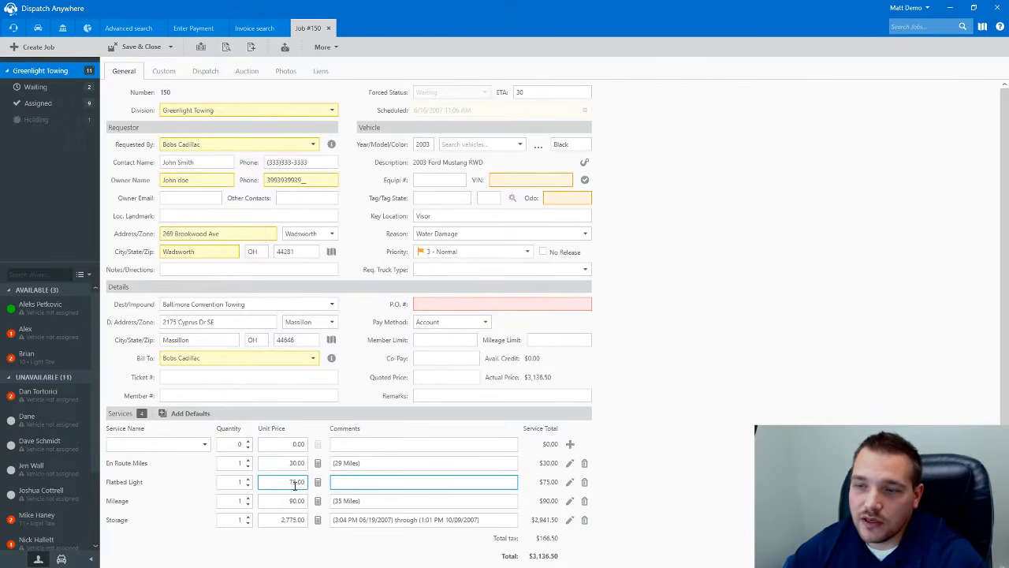
pyautogui.click(151, 445)
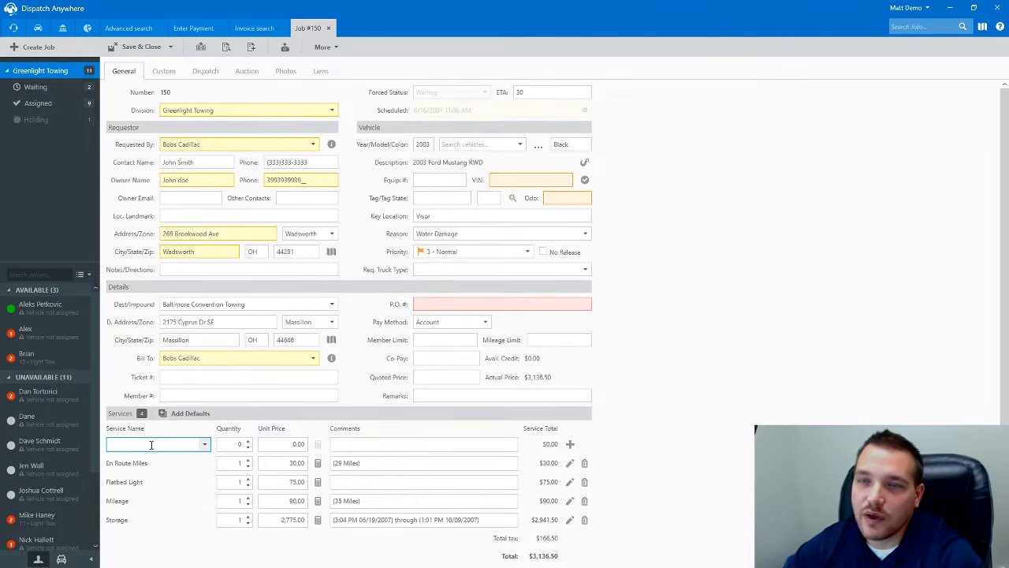
pyautogui.click(135, 47)
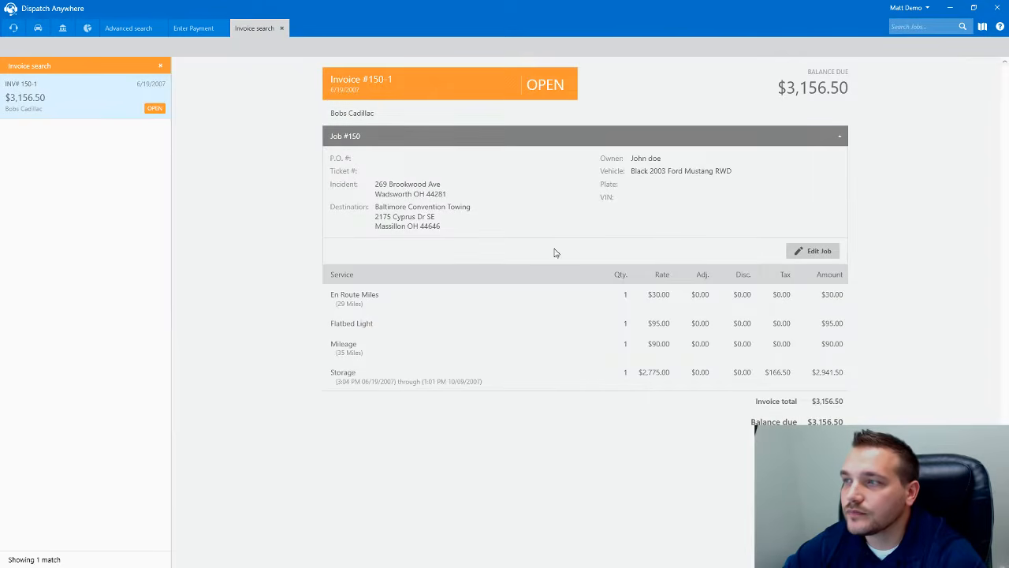
pyautogui.click(281, 27)
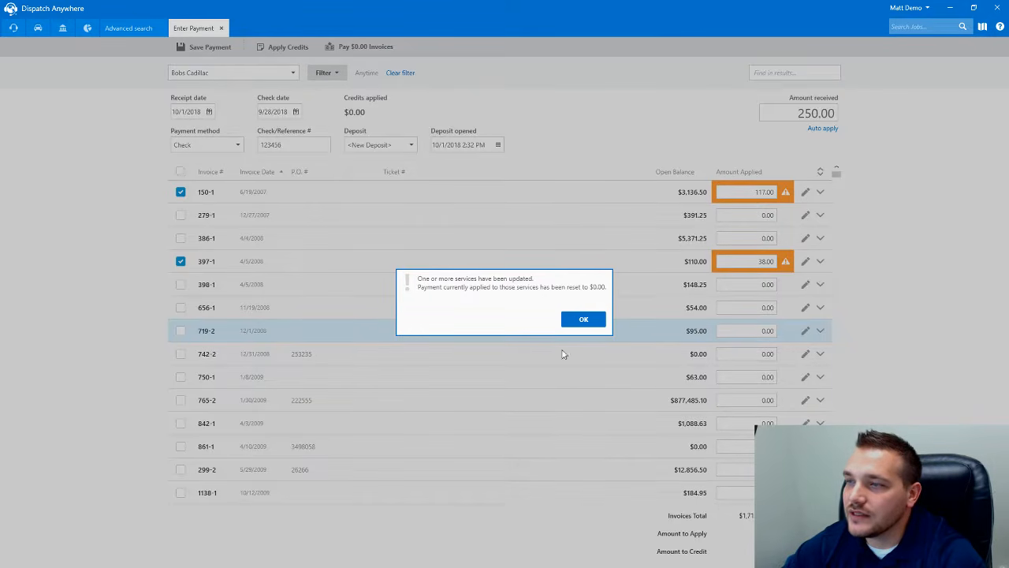
# - Dismiss the services-updated warning and clear all applied amounts from invoice 150-1
pyautogui.click(590, 320)
pyautogui.click(820, 192)
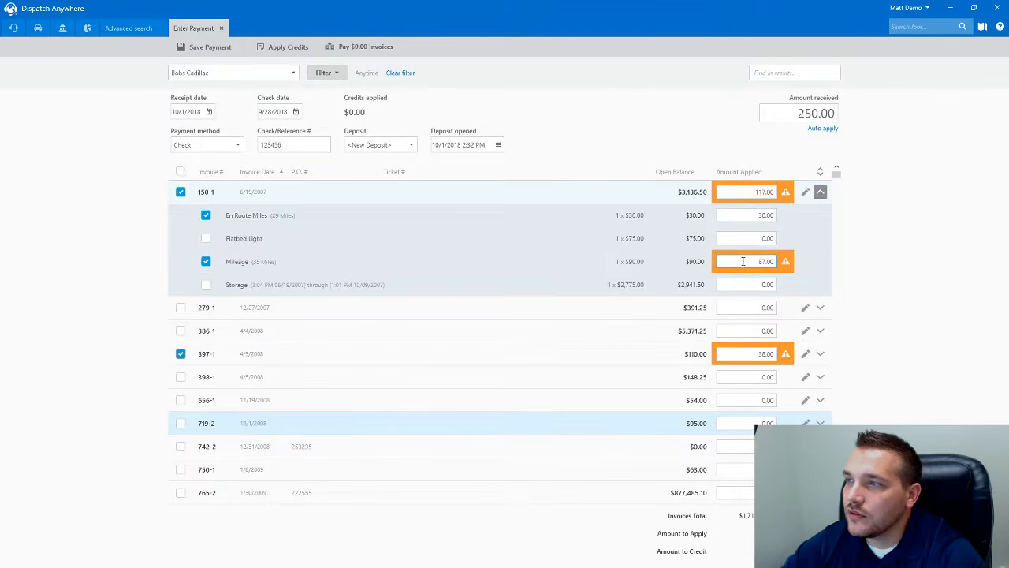
pyautogui.click(206, 239)
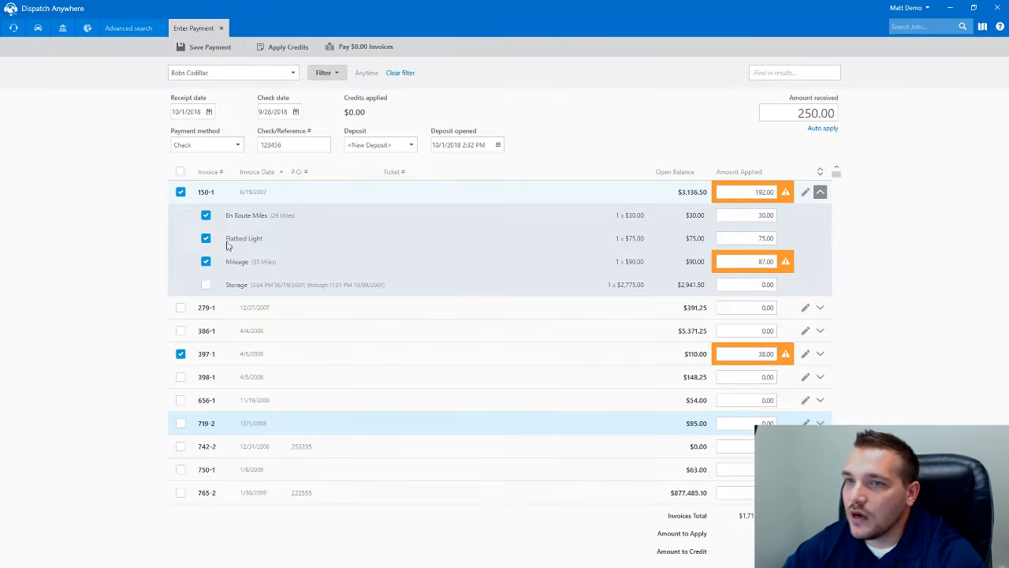
pyautogui.click(181, 191)
pyautogui.click(819, 191)
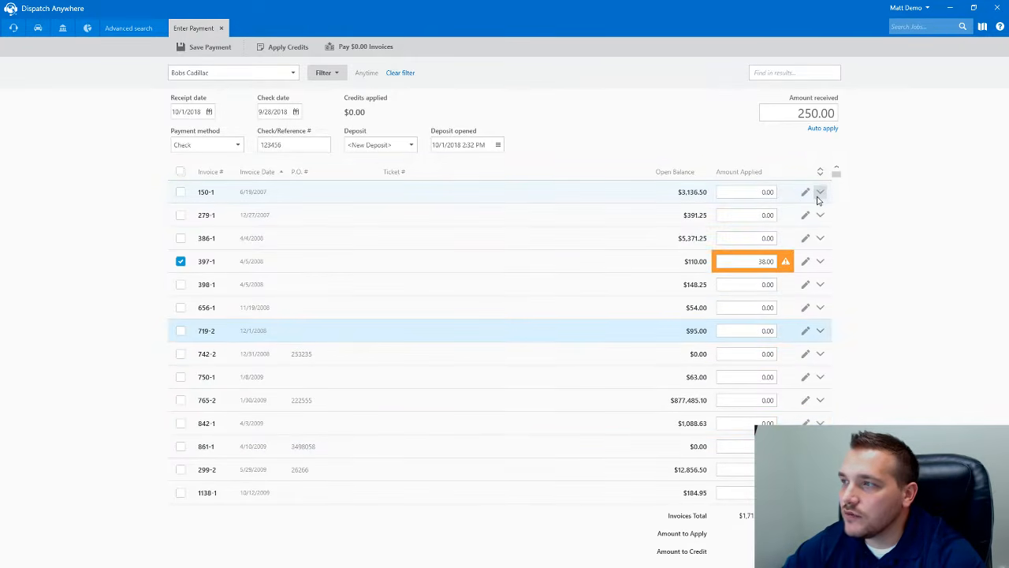
# - Remove 397-1 from the payment and change the amount received to 5000
pyautogui.click(180, 261)
pyautogui.moveTo(798, 113); pyautogui.dragTo(872, 118)
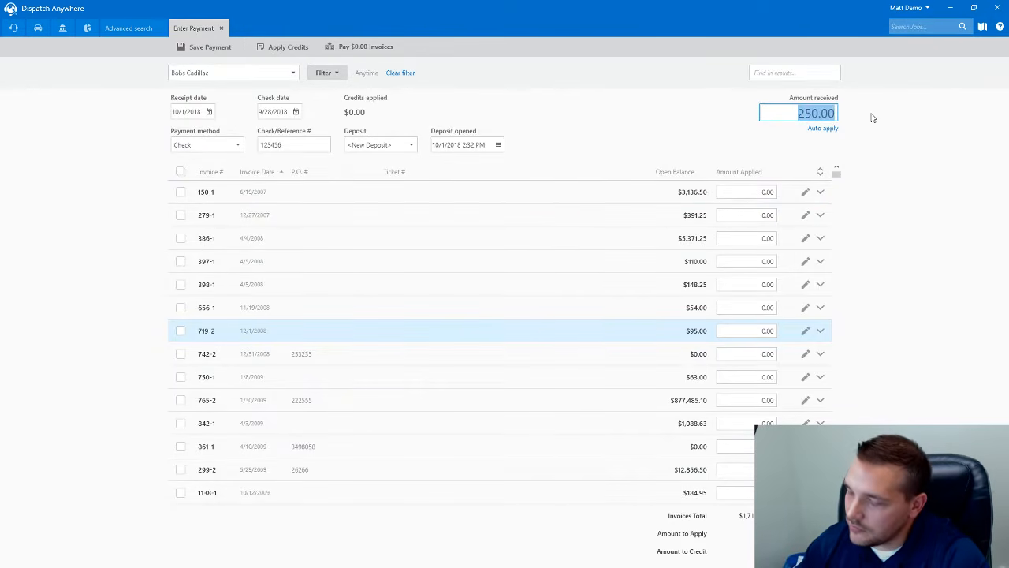
pyautogui.write('2500')
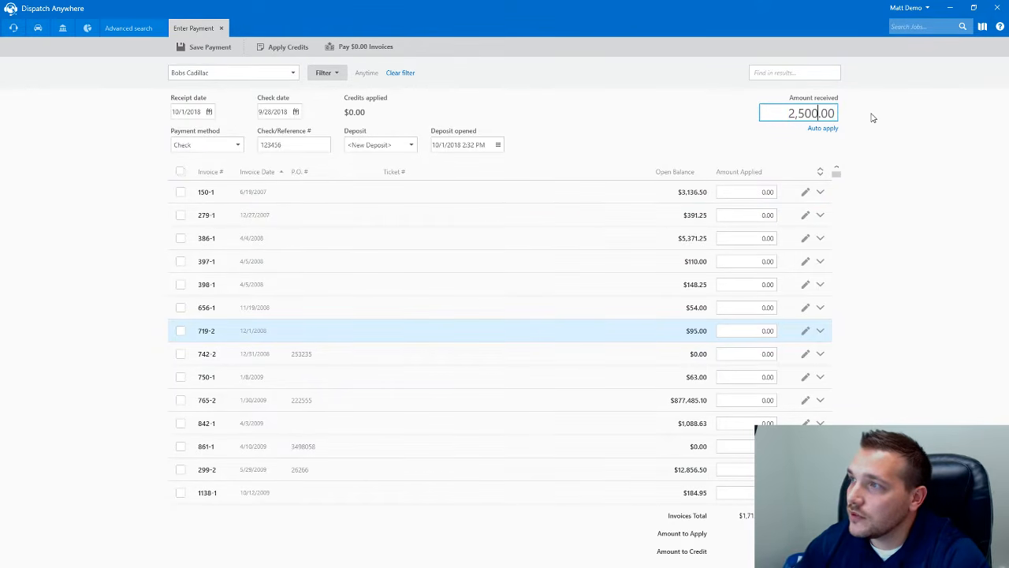
pyautogui.moveTo(781, 113); pyautogui.dragTo(877, 111)
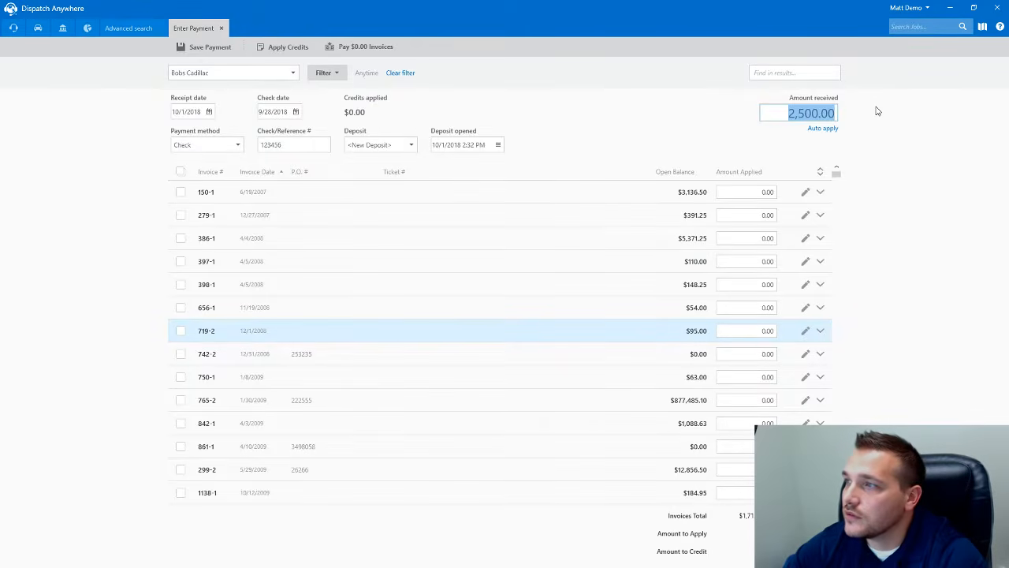
pyautogui.write('5000')
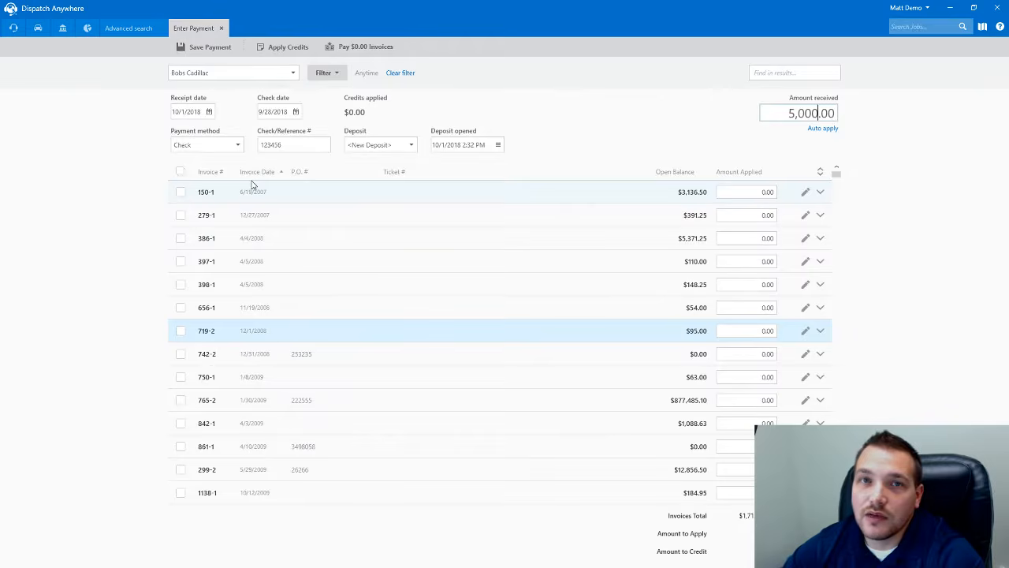
# - Auto-apply 5,000.00: 3,136.50 to 150-1, 391.25 to 279-1, 1,472.25 to 386-1
pyautogui.click(823, 129)
pyautogui.click(549, 310)
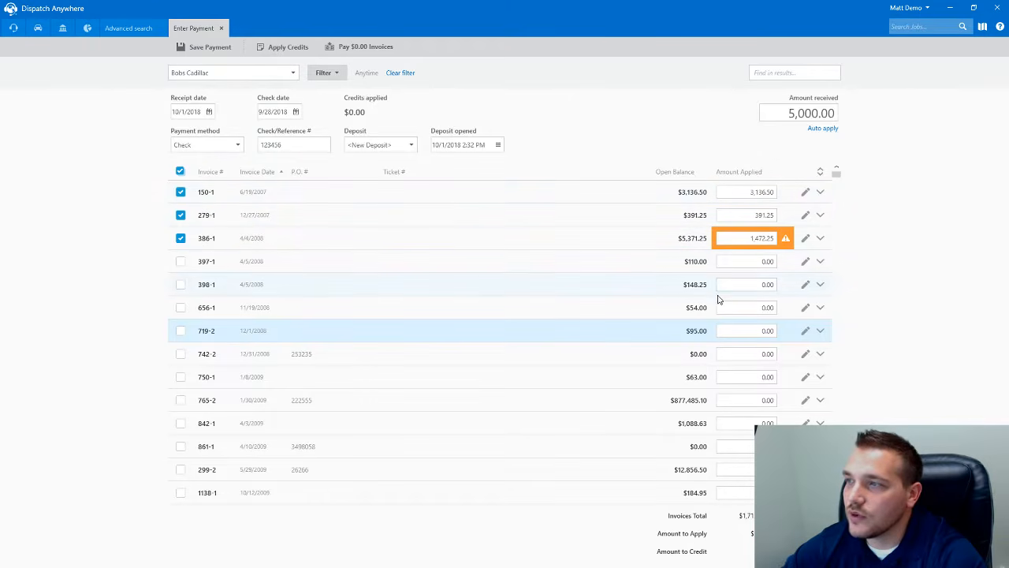
pyautogui.click(718, 331)
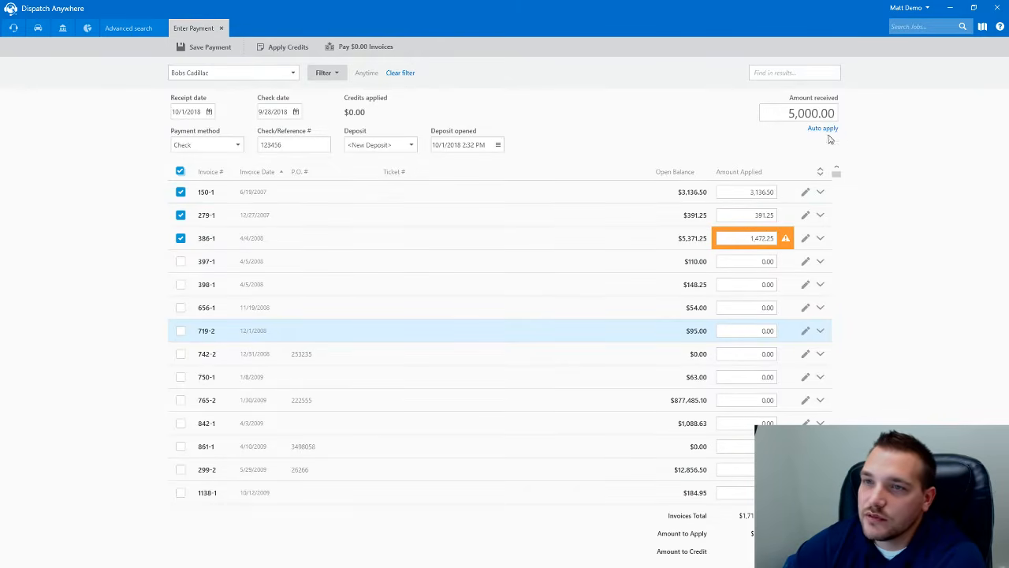
pyautogui.click(181, 172)
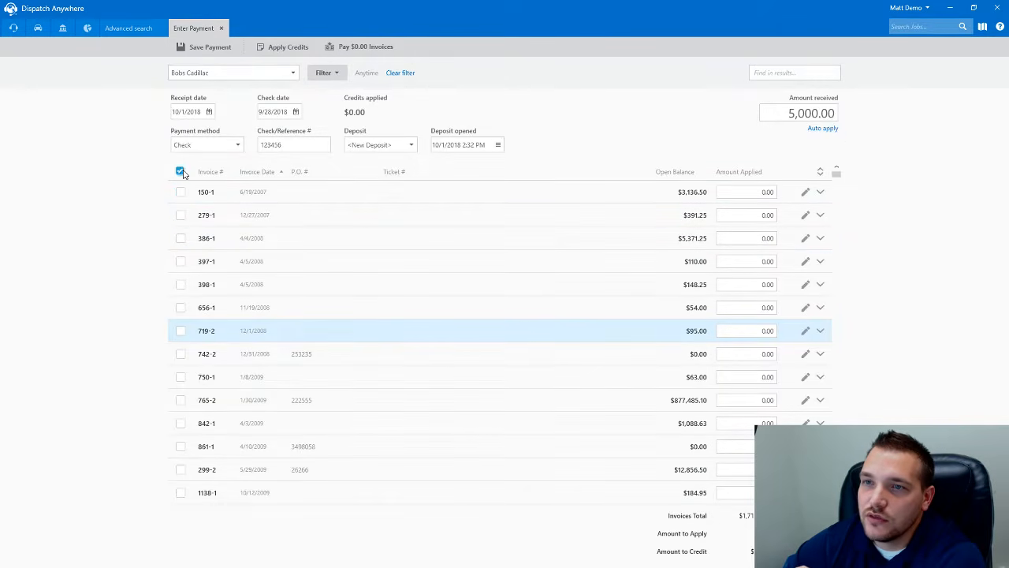
pyautogui.click(544, 309)
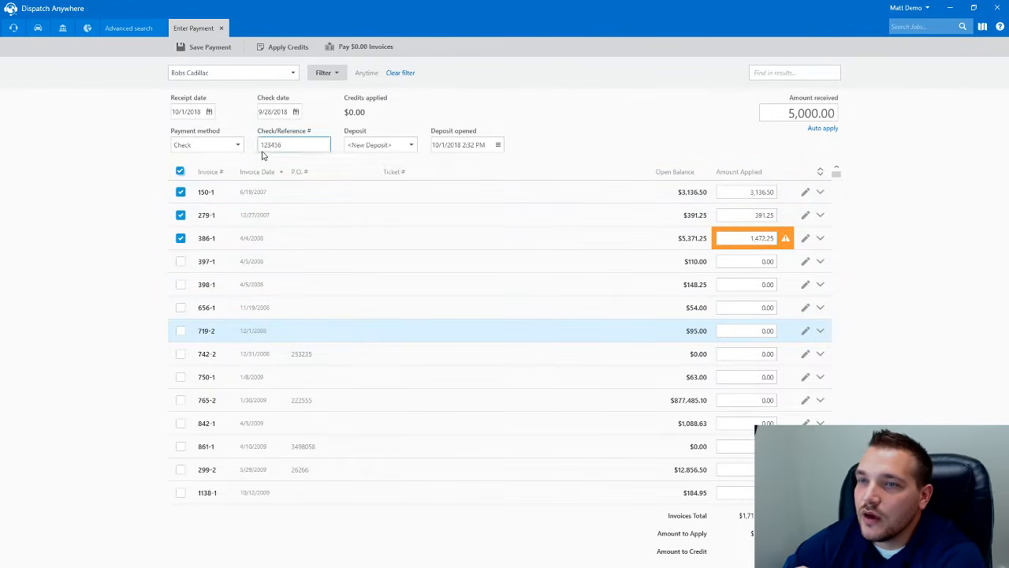
# - Save the 5,000.00 payment, then start a Bobs Cadillac payment listing invoices from any date
pyautogui.click(192, 50)
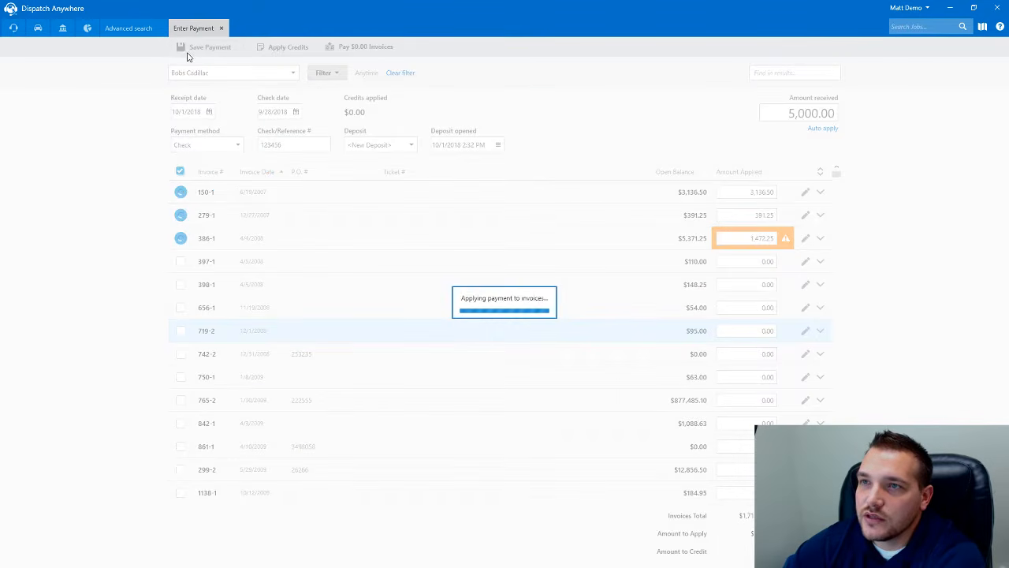
pyautogui.click(565, 296)
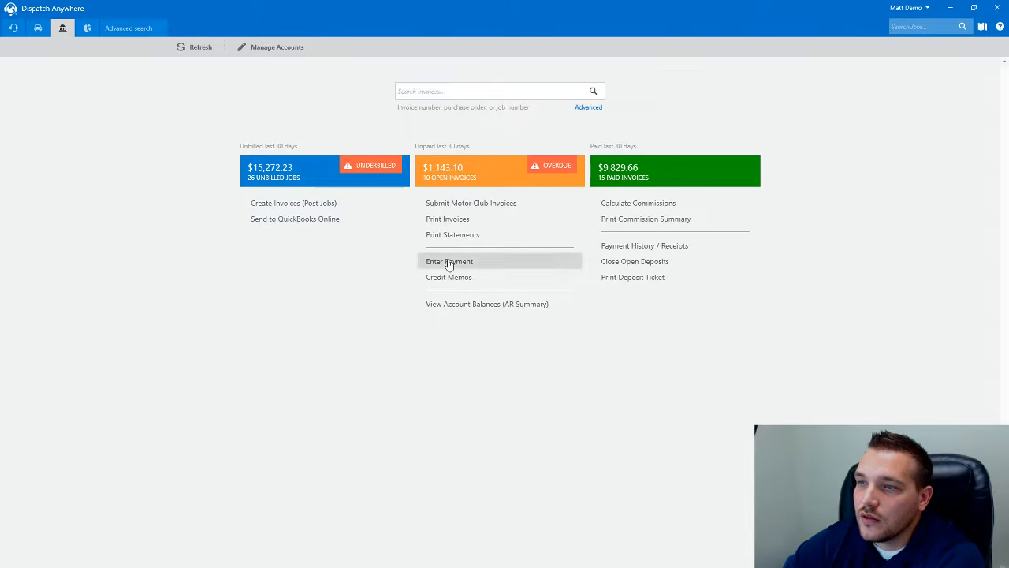
pyautogui.click(443, 262)
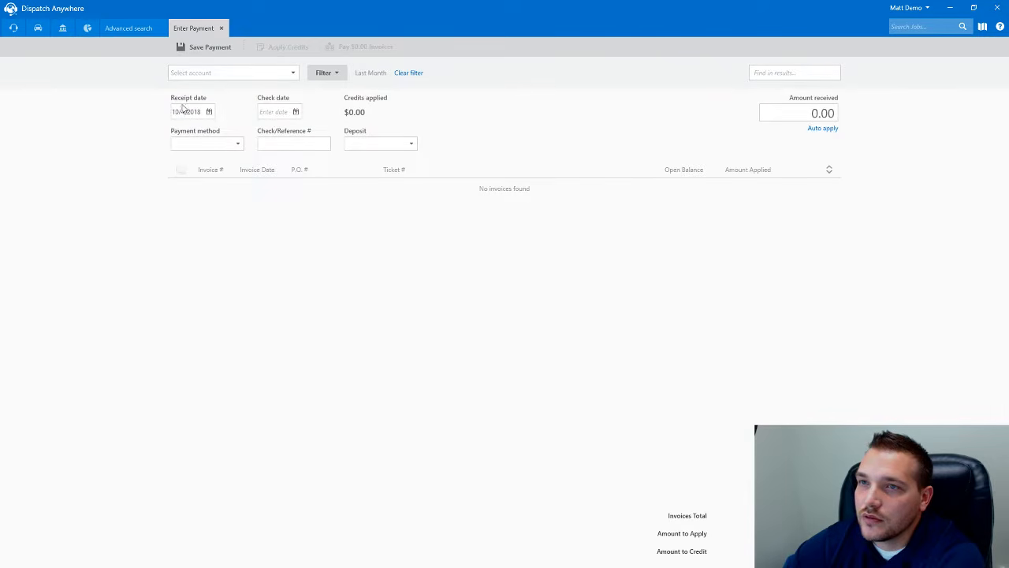
pyautogui.write('Bobs Cadillac')
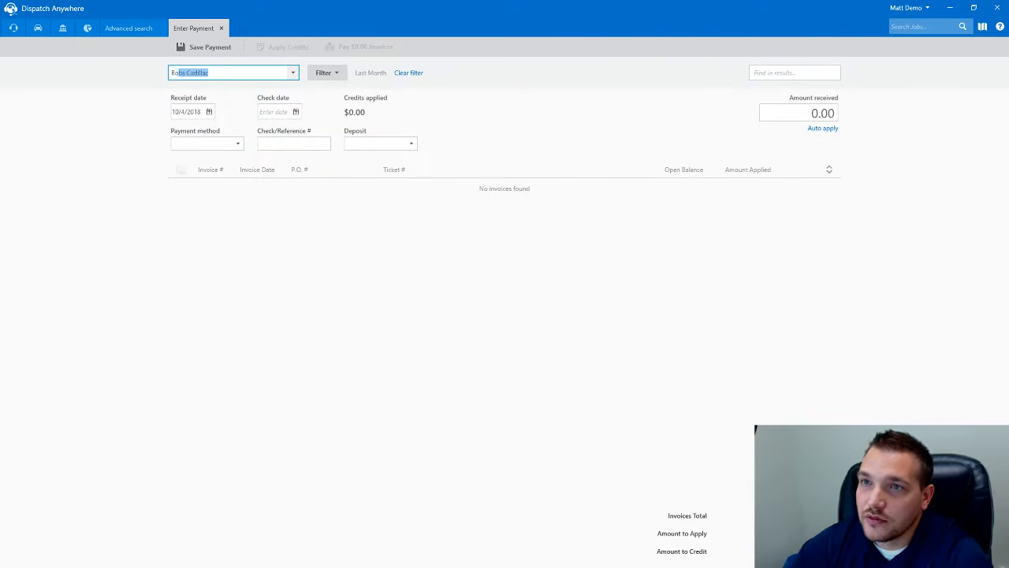
pyautogui.press('Return')
pyautogui.click(326, 72)
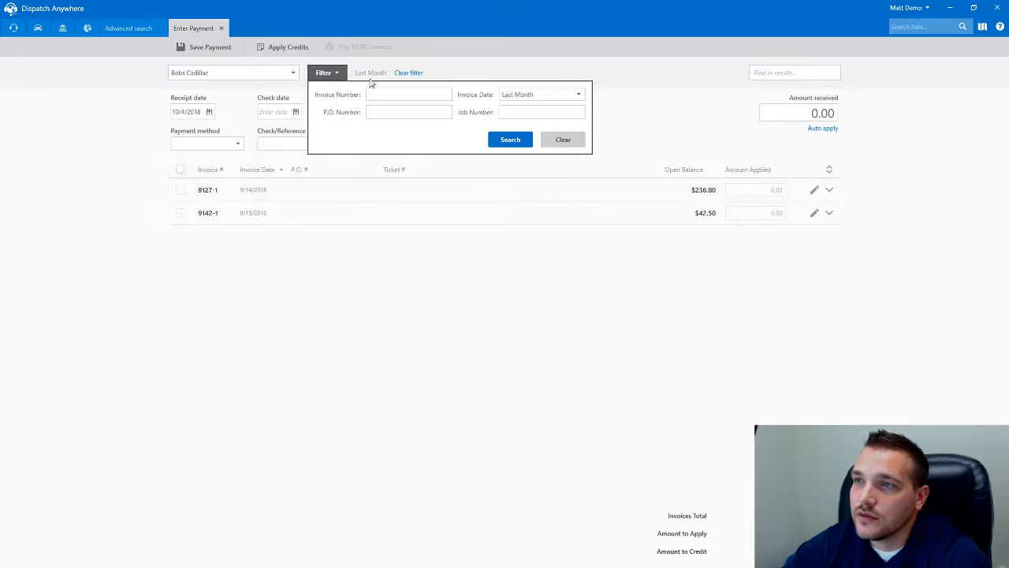
pyautogui.click(518, 96)
pyautogui.click(520, 105)
pyautogui.click(510, 140)
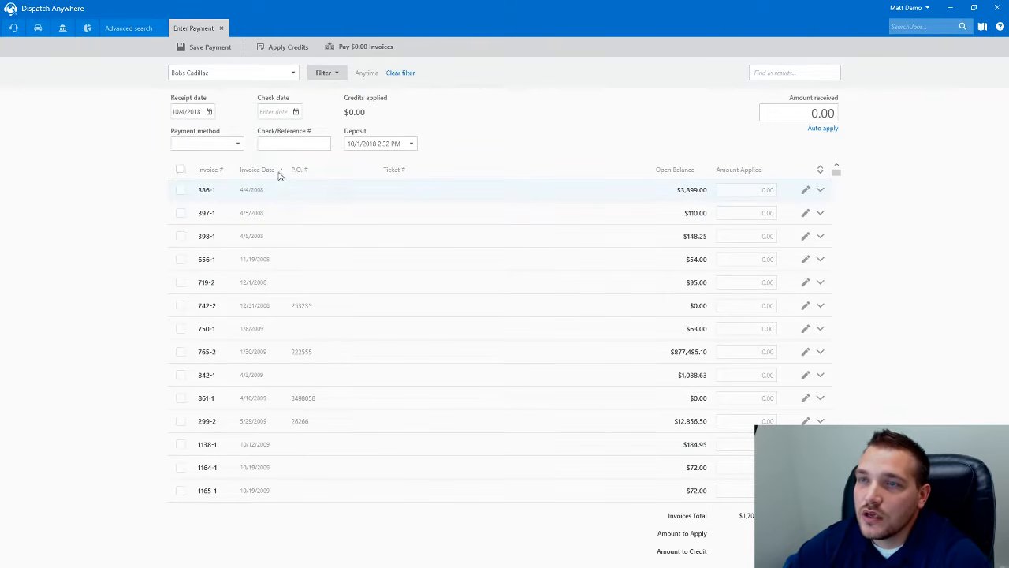
# - Apply the $150.00 overpayment credit to the new payment
pyautogui.click(273, 52)
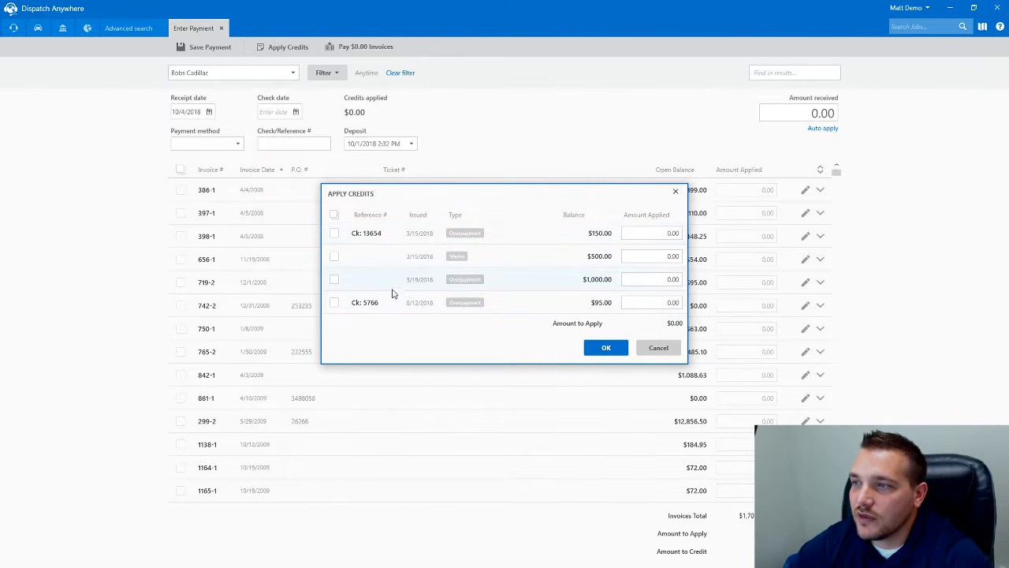
pyautogui.click(334, 233)
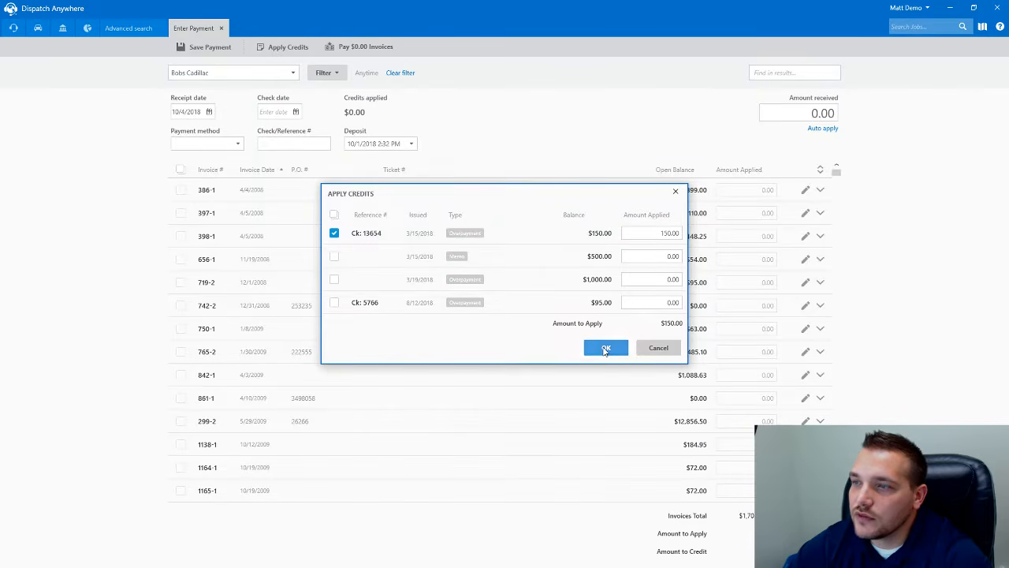
pyautogui.click(601, 349)
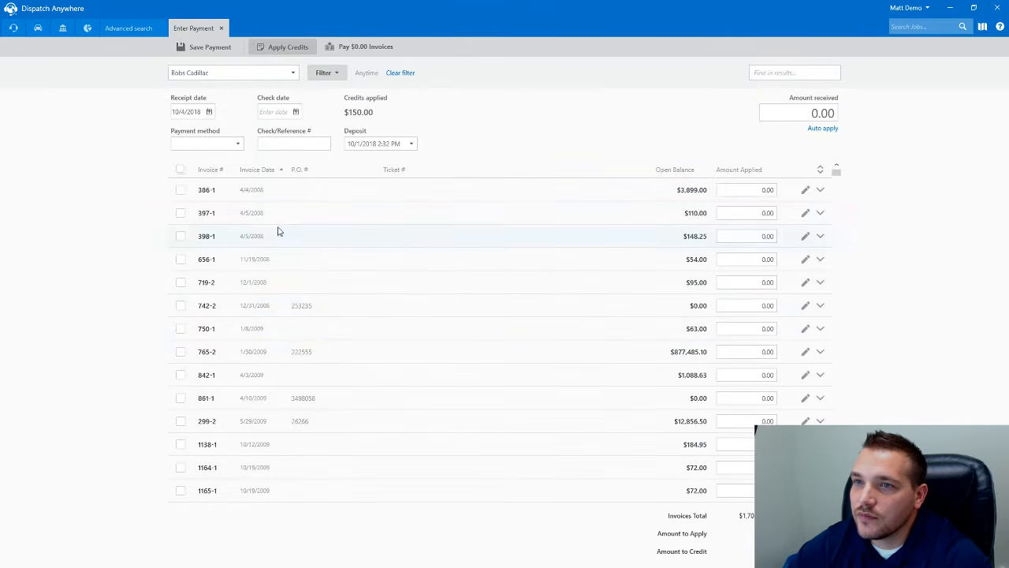
# - Set the receipt date to 10/1/2018 and the payment method to Check, keeping the existing deposit
pyautogui.click(209, 113)
pyautogui.click(210, 154)
pyautogui.click(295, 112)
pyautogui.click(296, 112)
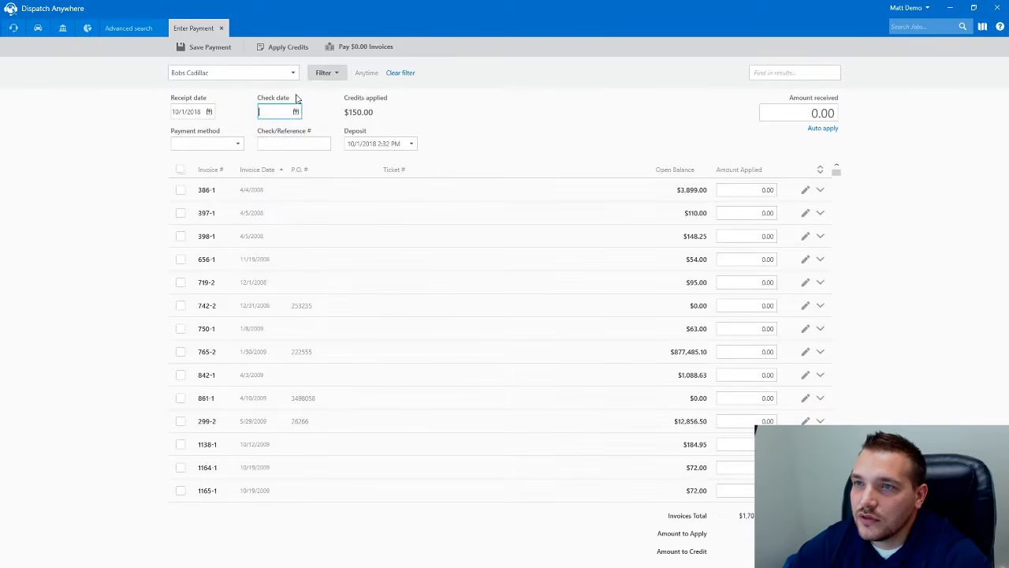
pyautogui.click(236, 144)
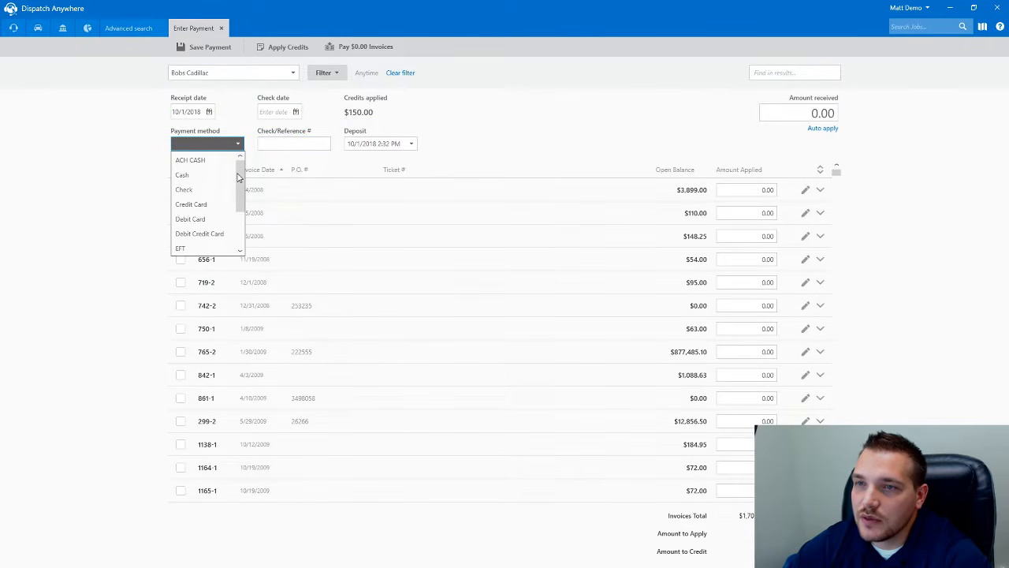
pyautogui.moveTo(238, 178)
pyautogui.mouseDown()
pyautogui.moveTo(240, 215)
pyautogui.moveTo(240, 178)
pyautogui.mouseUp()
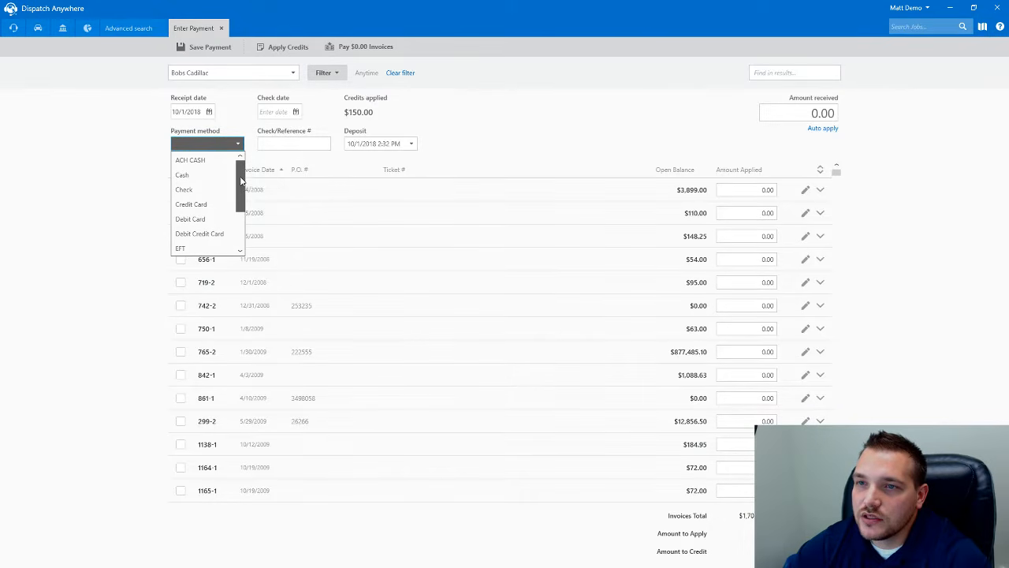
pyautogui.click(194, 190)
pyautogui.click(381, 145)
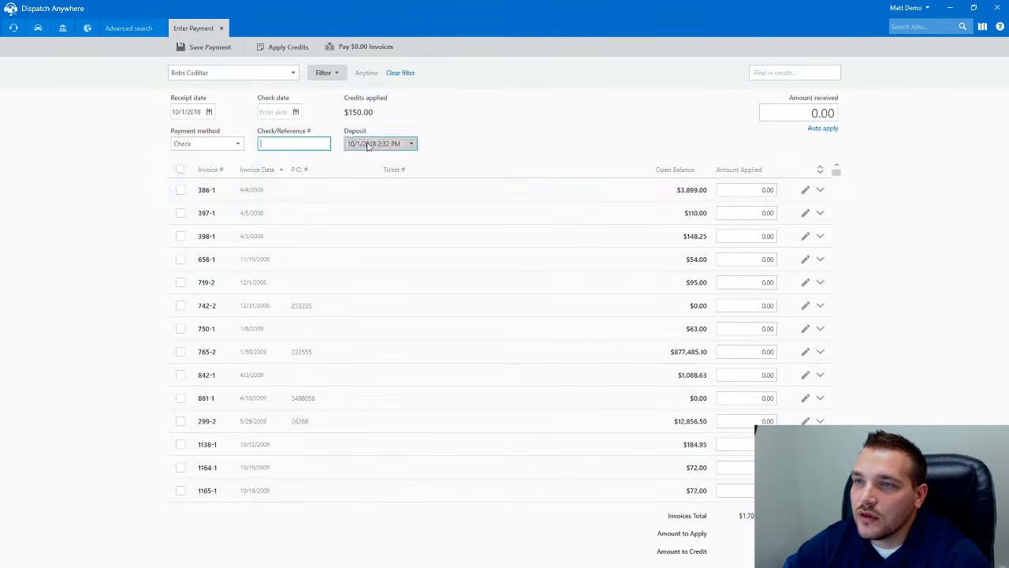
pyautogui.click(441, 117)
pyautogui.click(288, 141)
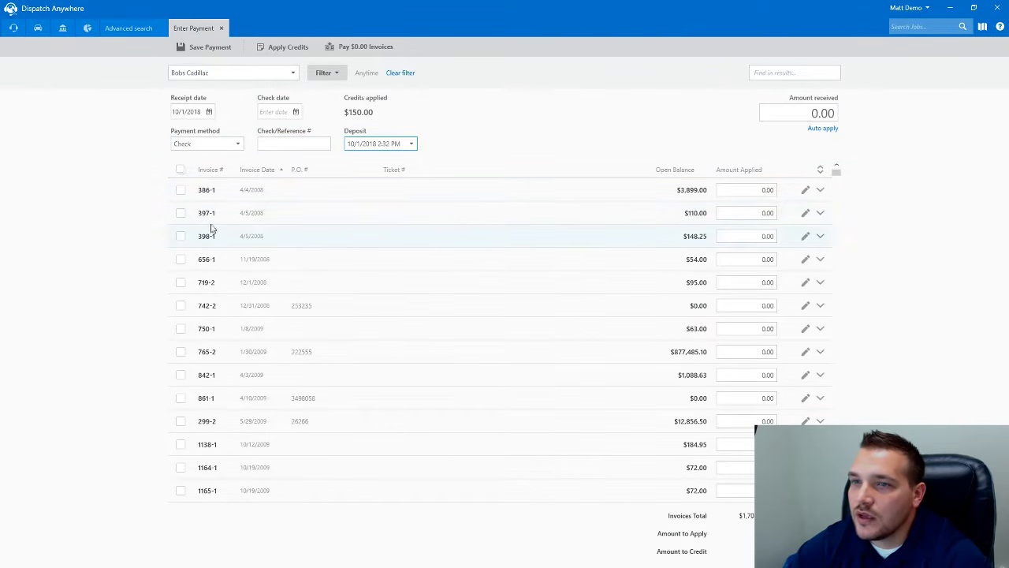
# - Apply the credit to invoices 397-1 and 719-2 and save the payment
pyautogui.click(180, 213)
pyautogui.click(181, 282)
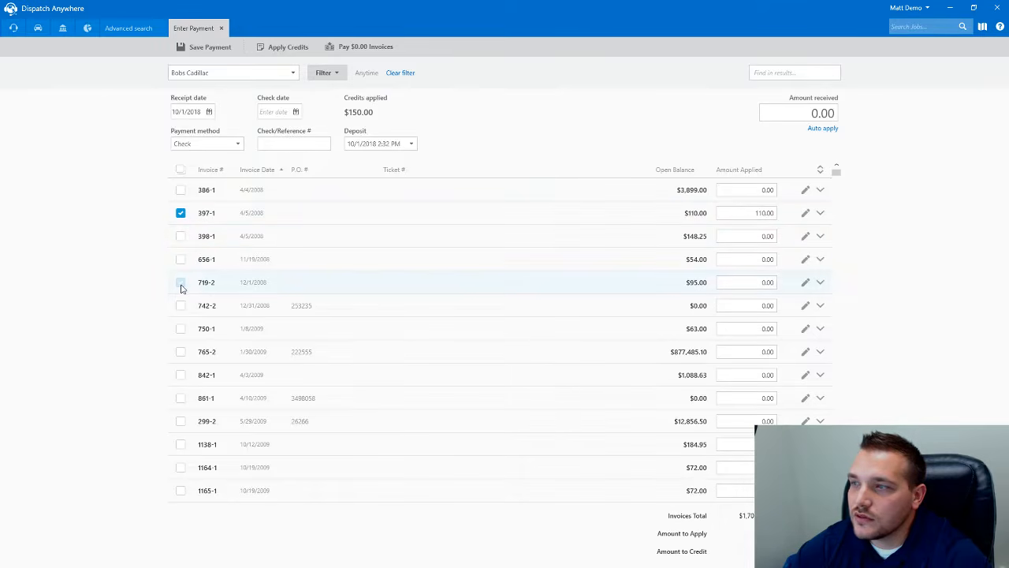
pyautogui.click(548, 311)
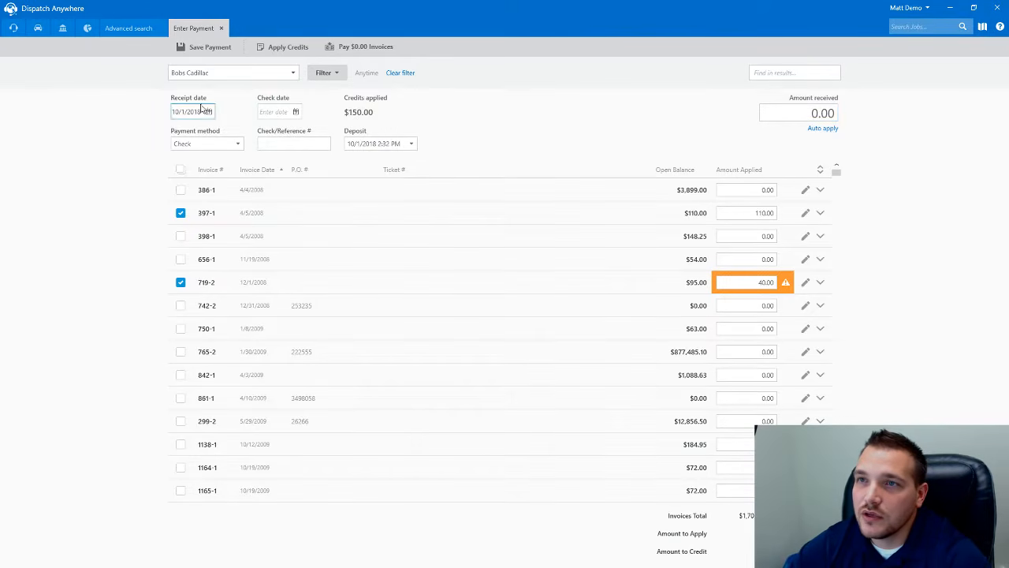
pyautogui.click(204, 46)
pyautogui.click(572, 296)
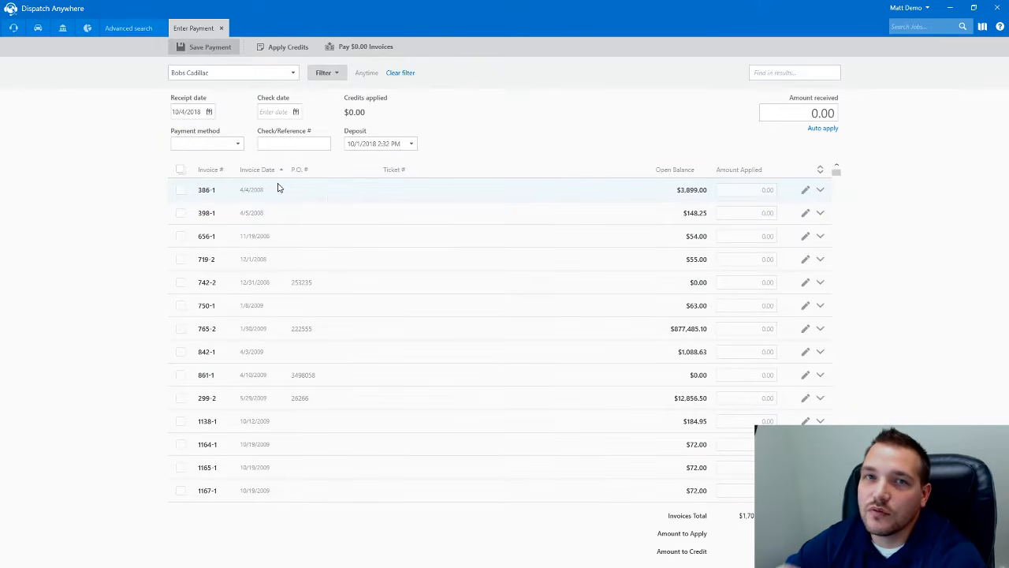
# - Add a 40.00 Tow service to job 386 from invoice 386-1
pyautogui.click(819, 191)
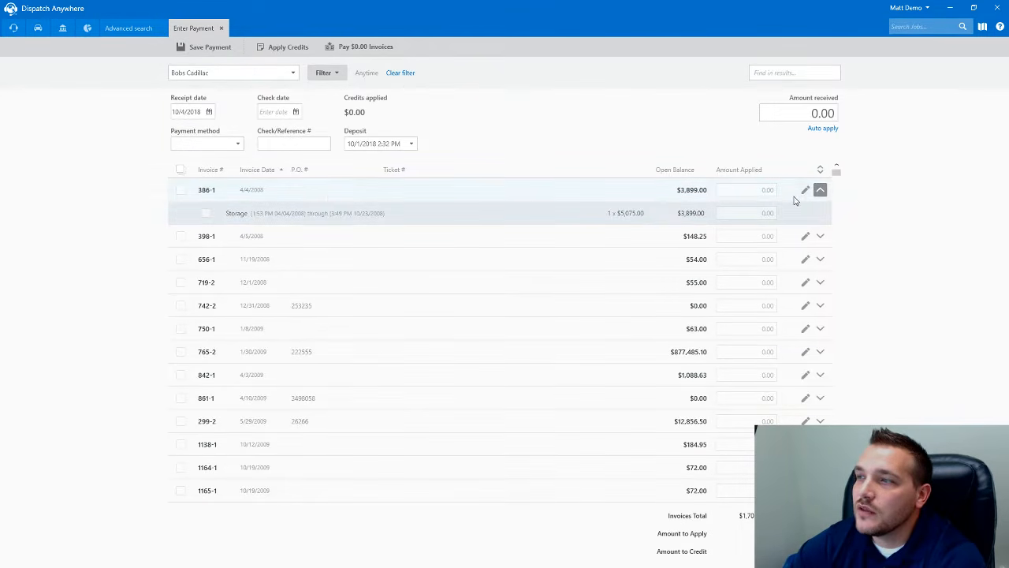
pyautogui.click(804, 190)
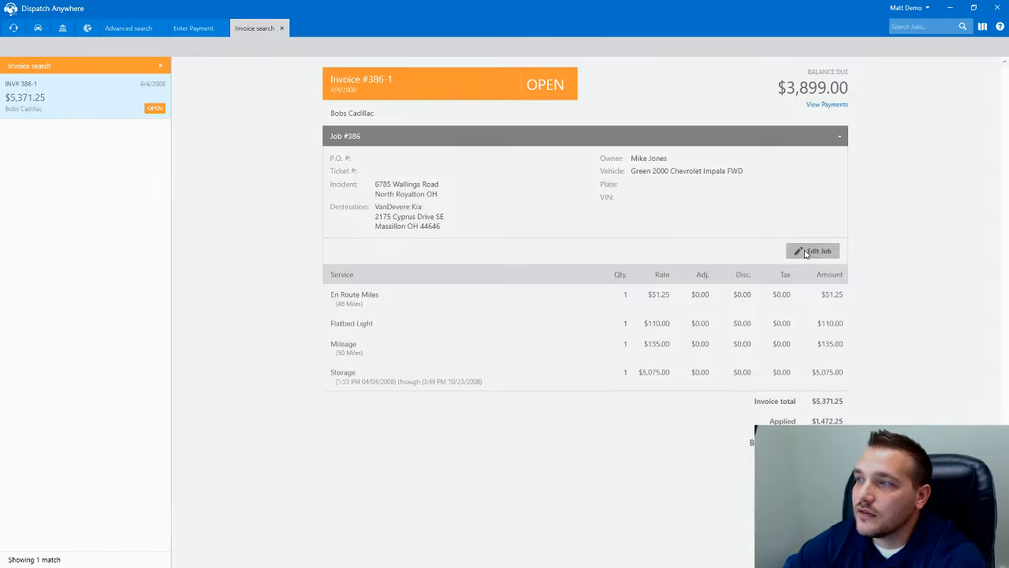
pyautogui.click(798, 252)
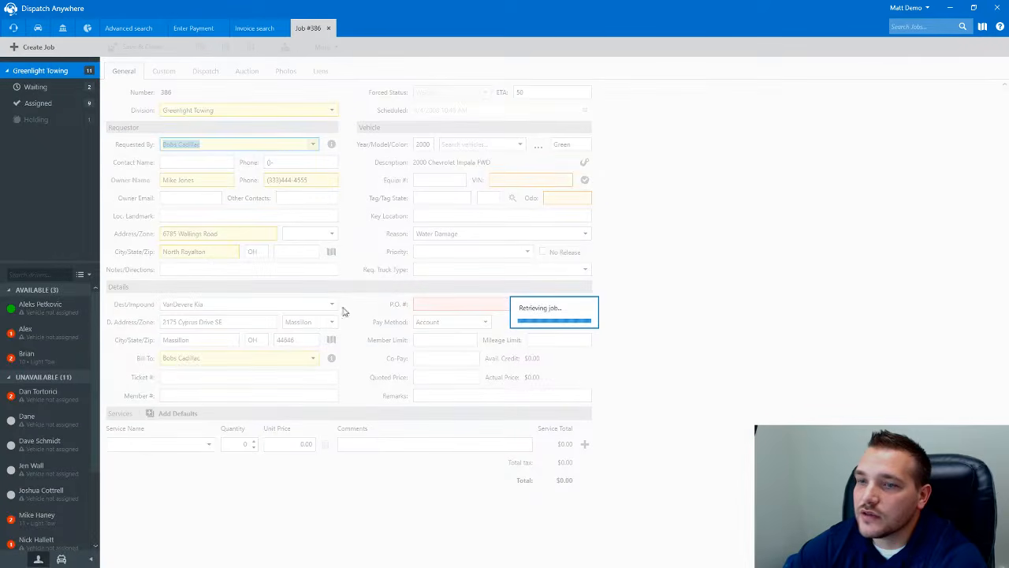
pyautogui.click(161, 443)
pyautogui.write('Tow')
pyautogui.press('Tab')
pyautogui.click(570, 444)
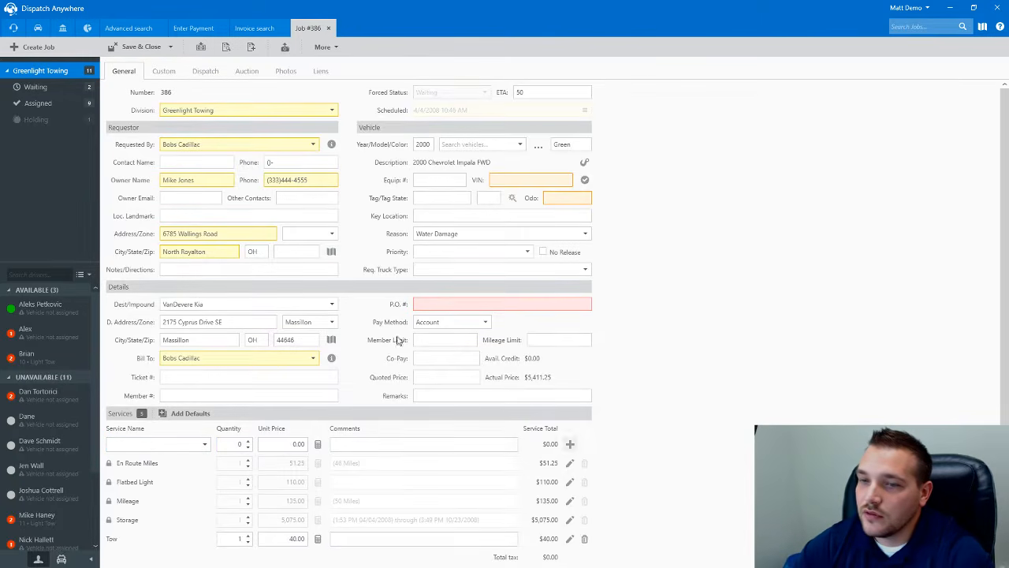
# - Save and close job 386, confirming both locations, and return to Enter Payment
pyautogui.click(170, 47)
pyautogui.click(165, 84)
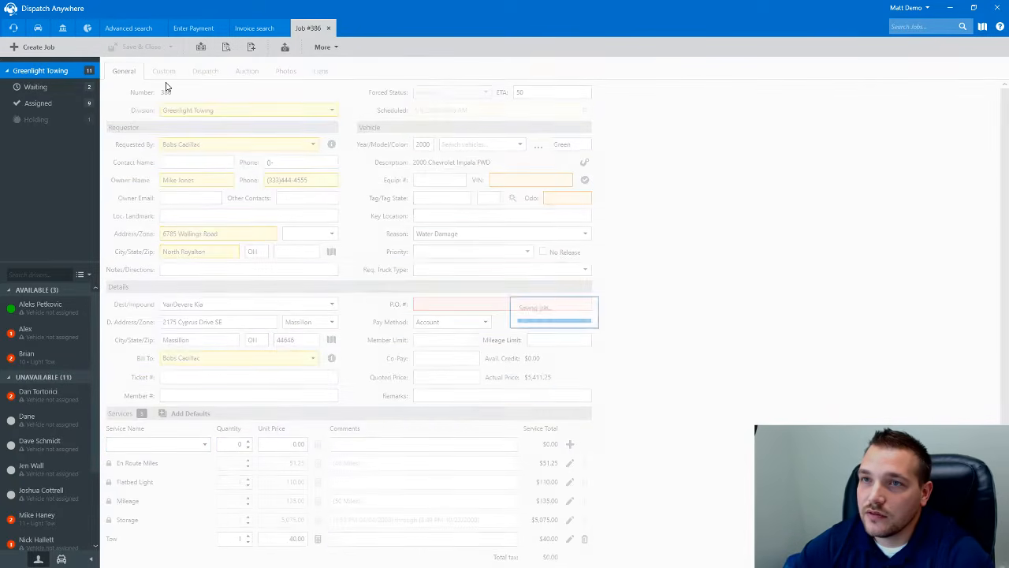
pyautogui.click(534, 393)
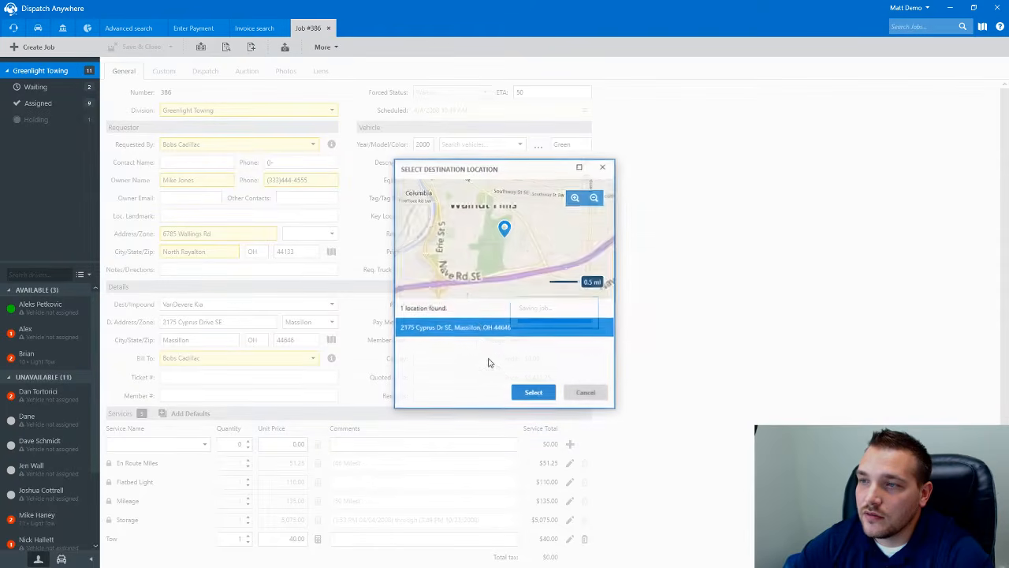
pyautogui.click(533, 392)
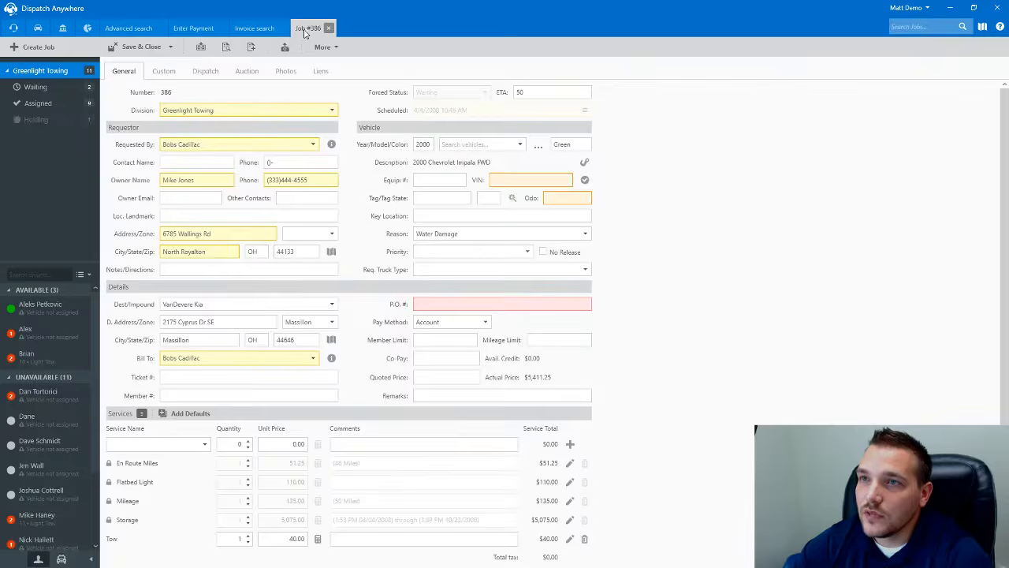
pyautogui.click(328, 28)
pyautogui.click(282, 29)
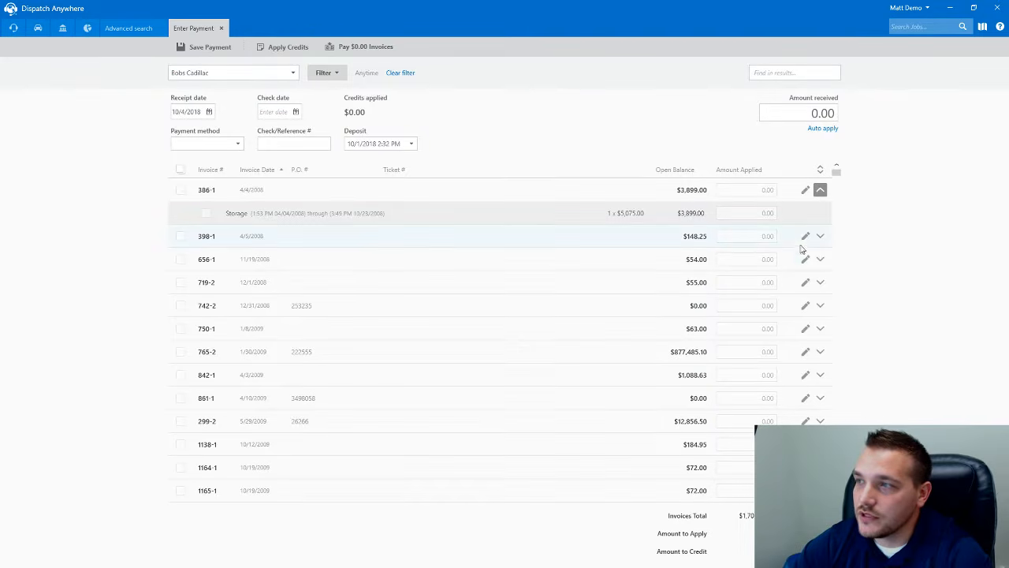
# - Reopen job 386 and create an invoice for the new Tow charge
pyautogui.click(805, 190)
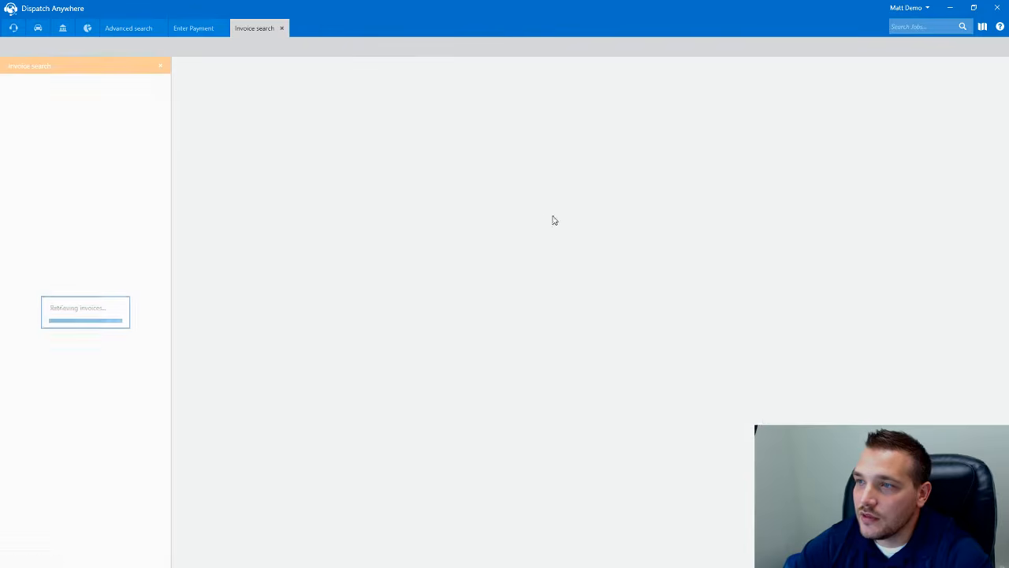
pyautogui.click(811, 252)
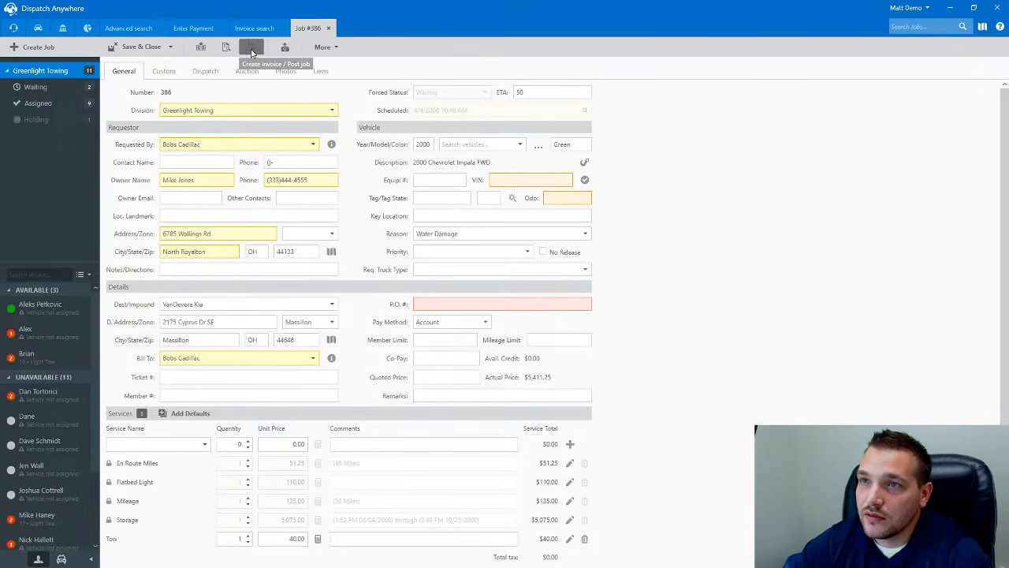
pyautogui.click(251, 48)
# - Merge invoice 386-2 into 386-1, save it, and close the job pages
pyautogui.click(798, 136)
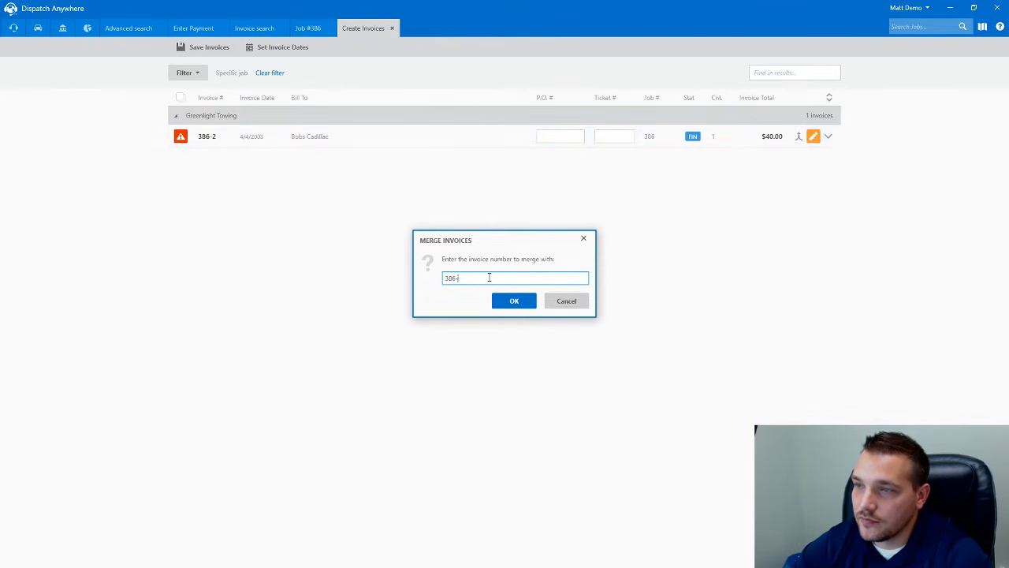
pyautogui.click(509, 302)
pyautogui.click(180, 136)
pyautogui.click(208, 48)
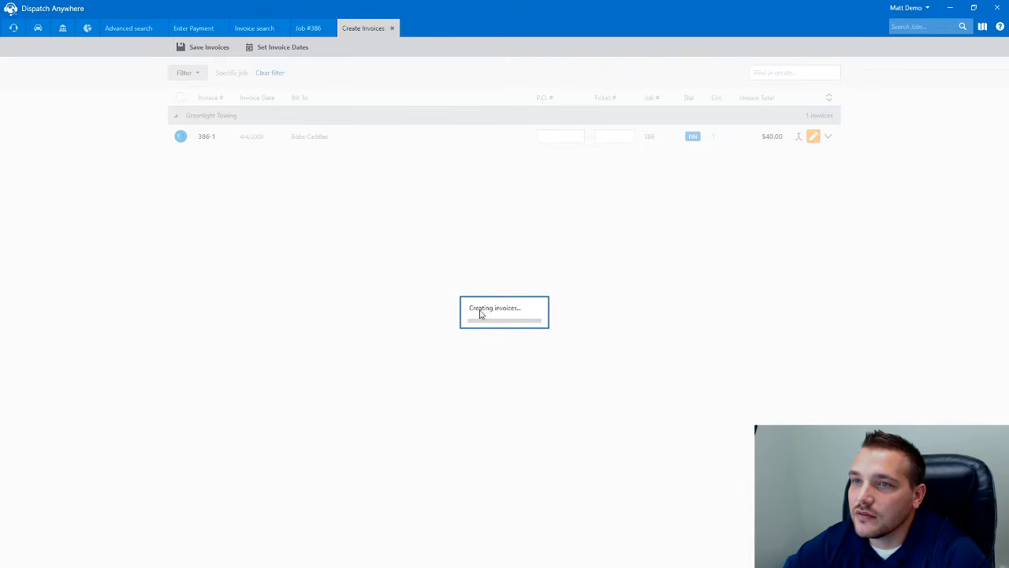
pyautogui.click(392, 29)
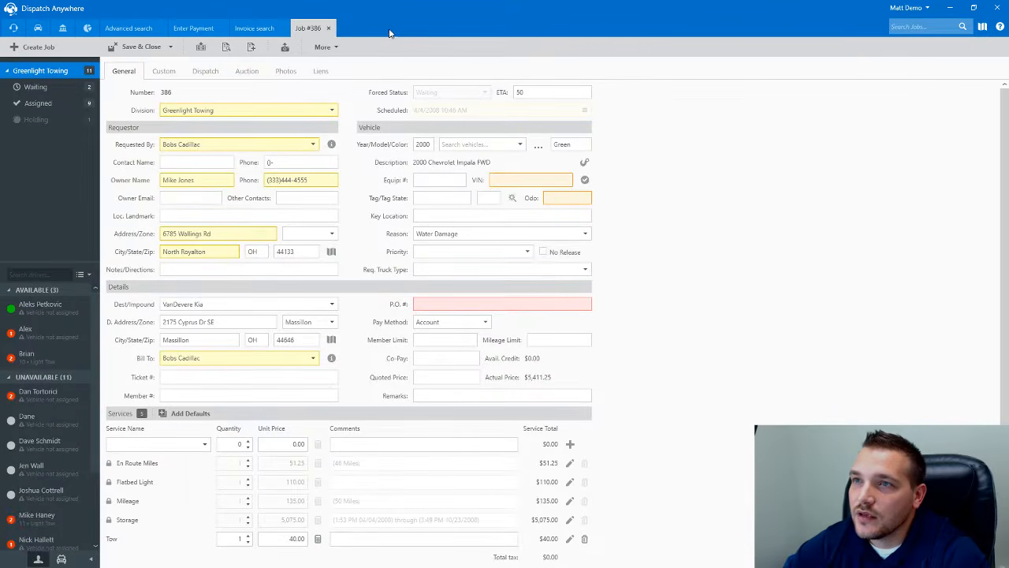
pyautogui.click(330, 30)
# - Enter 5,000.00 as the amount received from Bobs Cadillac
pyautogui.click(281, 28)
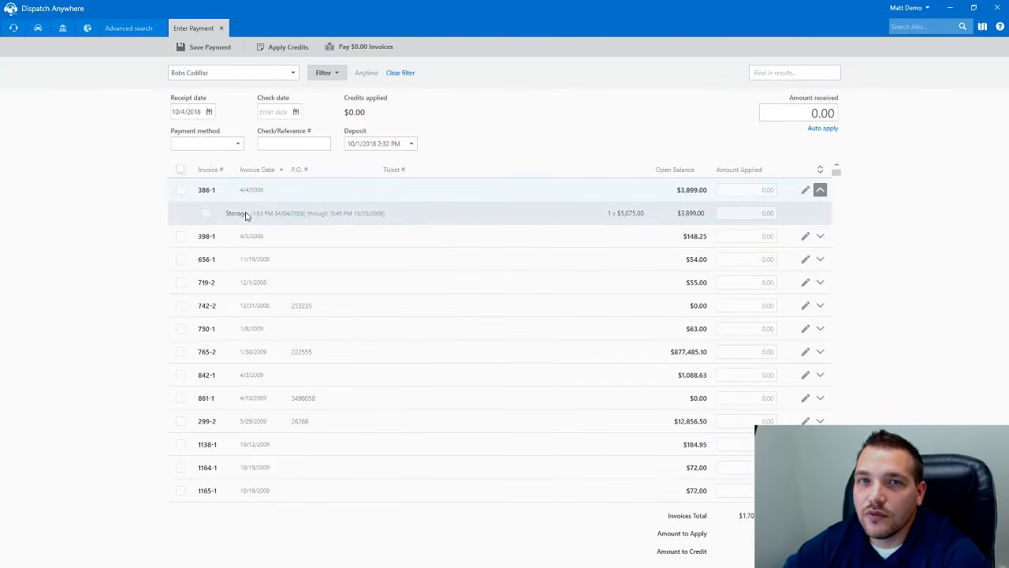
pyautogui.click(318, 77)
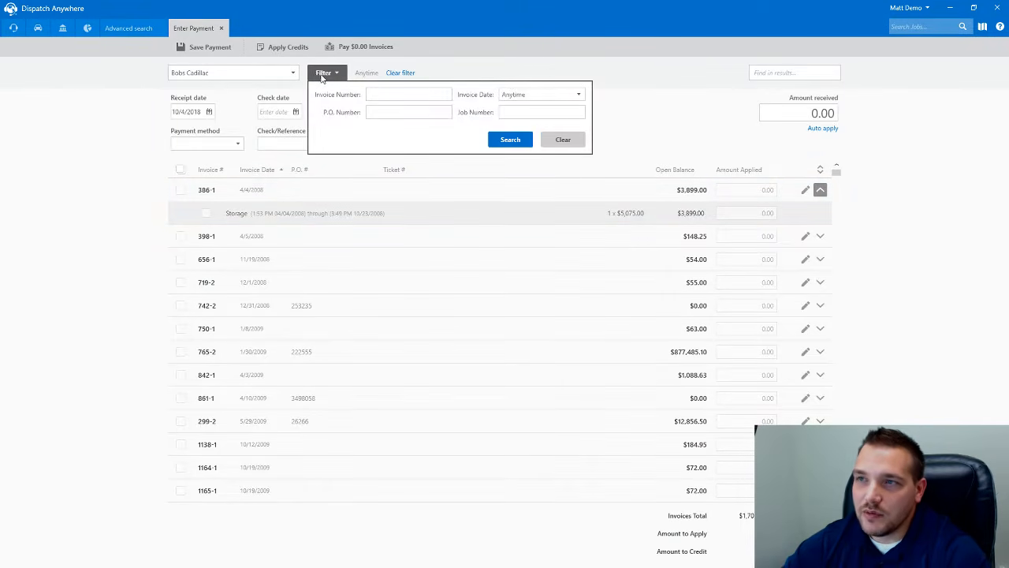
pyautogui.click(683, 219)
pyautogui.moveTo(792, 109); pyautogui.dragTo(877, 115)
pyautogui.write('5000')
pyautogui.press('Tab')
# - Apply the payment to all invoices, then rerun the invoice search to reset the list
pyautogui.click(180, 169)
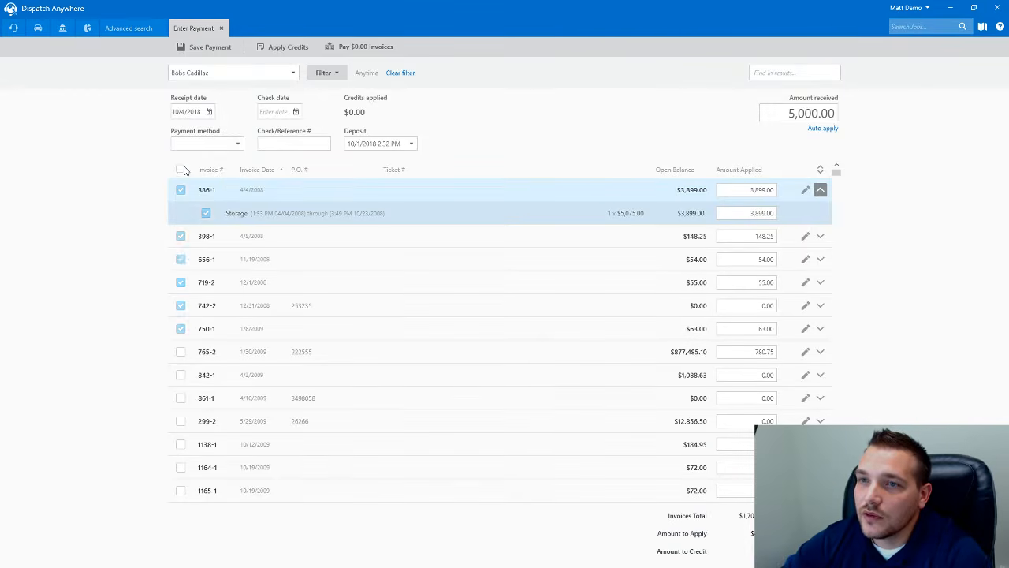
pyautogui.click(554, 314)
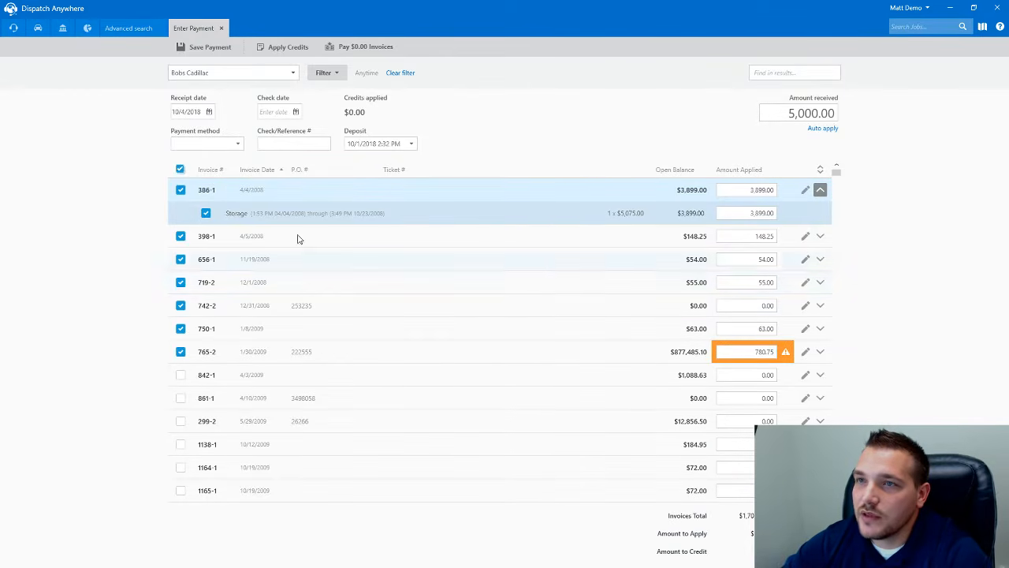
pyautogui.click(330, 79)
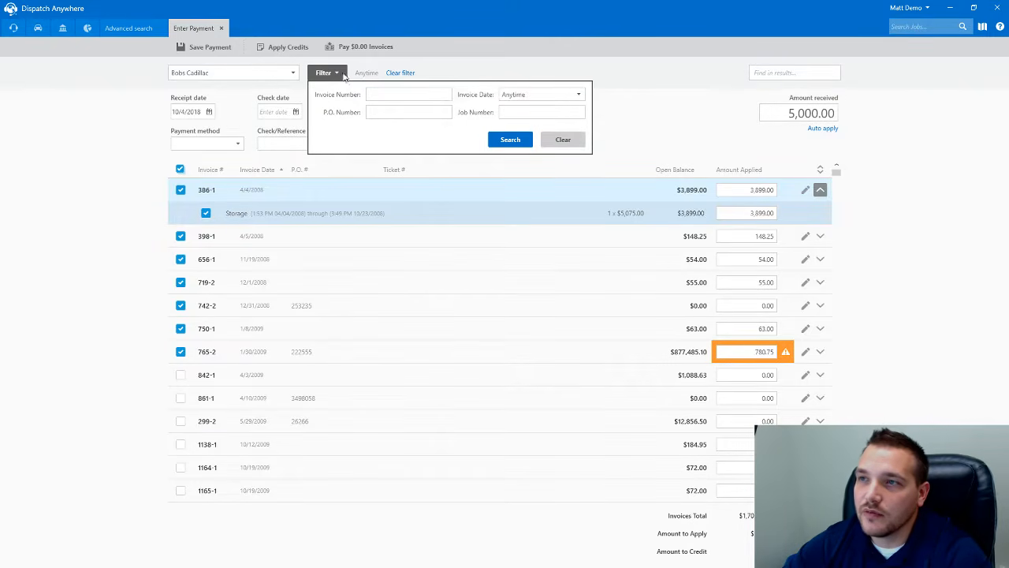
pyautogui.click(499, 138)
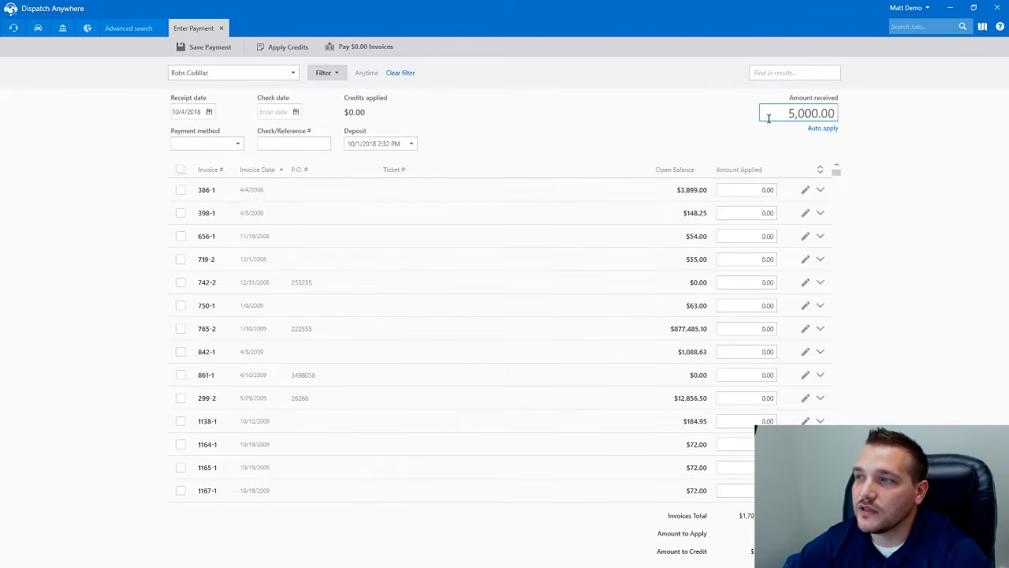
# - Enter 4,000.00 received and apply it to invoice 386-1
pyautogui.moveTo(763, 118); pyautogui.dragTo(905, 116)
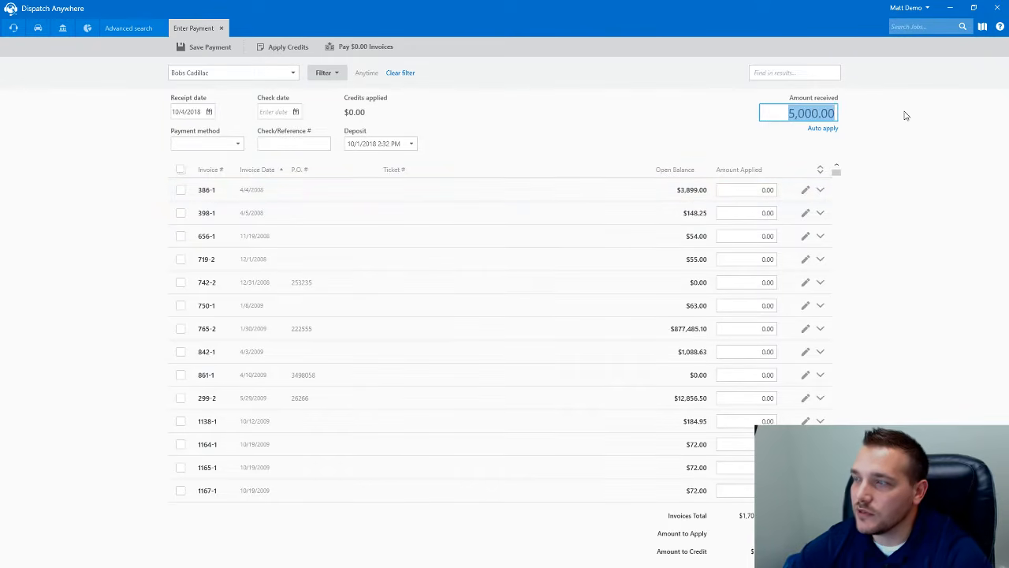
pyautogui.write('4000')
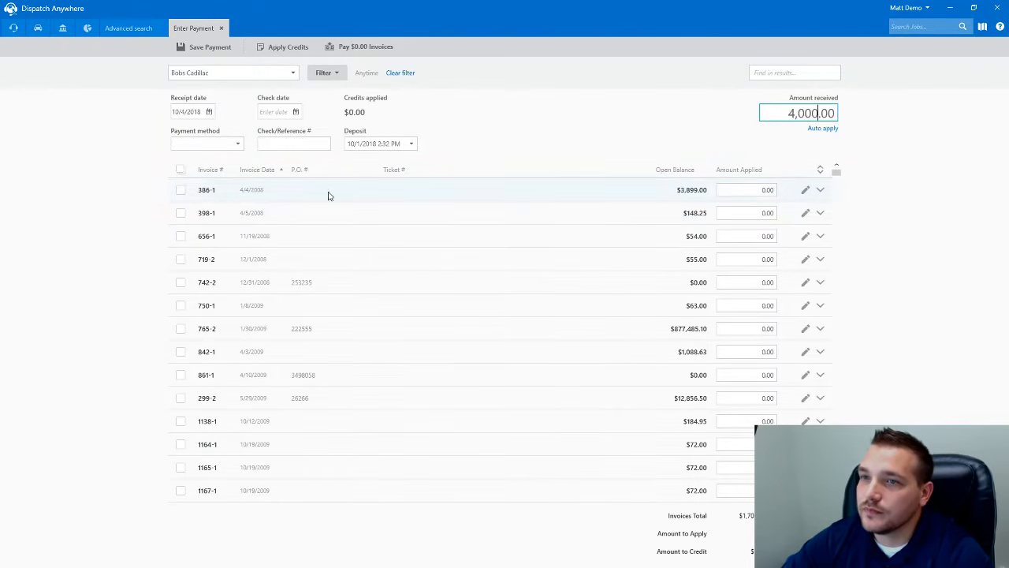
pyautogui.click(181, 190)
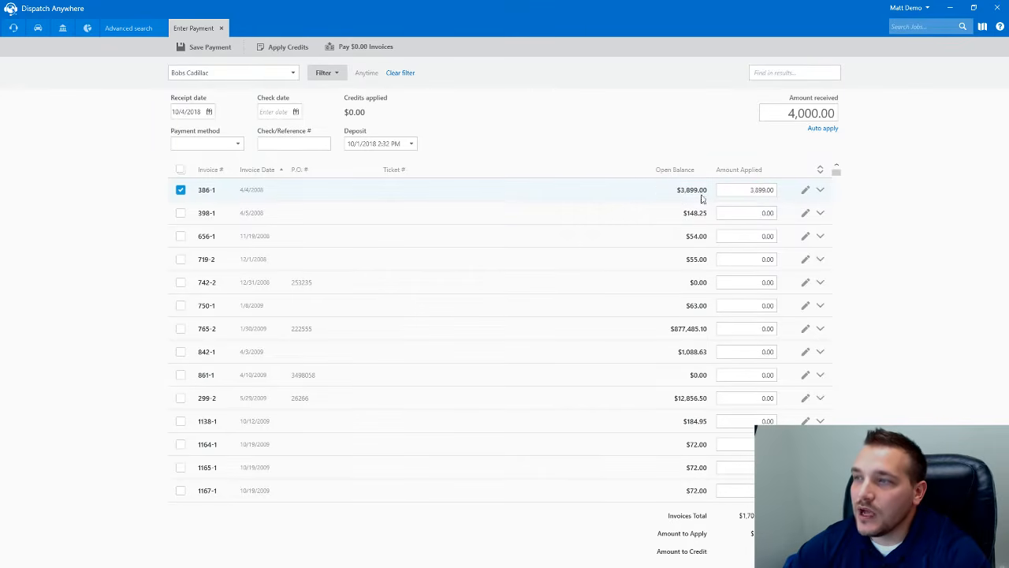
# - Save the payment as a Check, accepting the $101.00 account credit
pyautogui.click(204, 46)
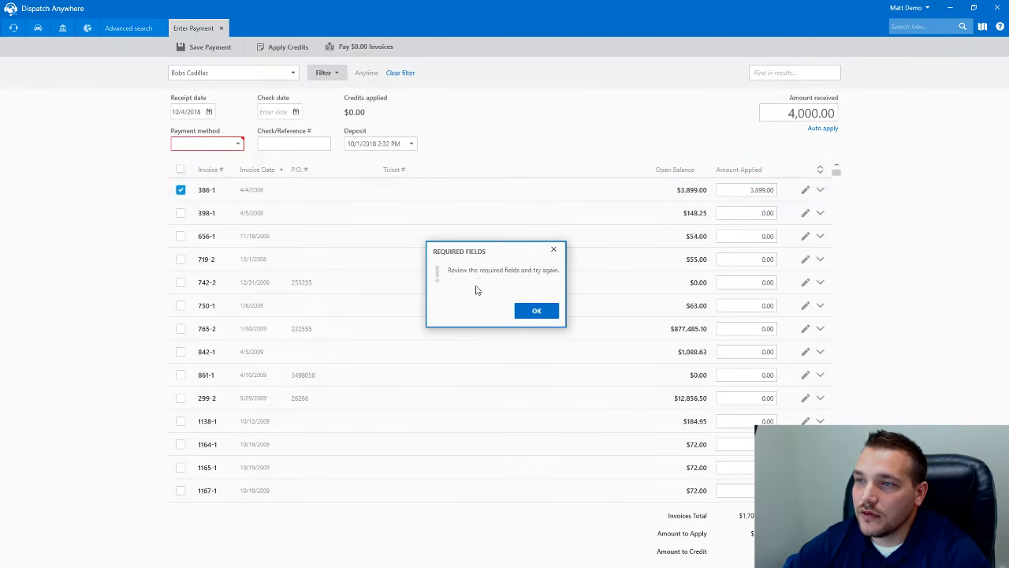
pyautogui.click(536, 310)
pyautogui.click(207, 143)
pyautogui.click(191, 183)
pyautogui.click(192, 49)
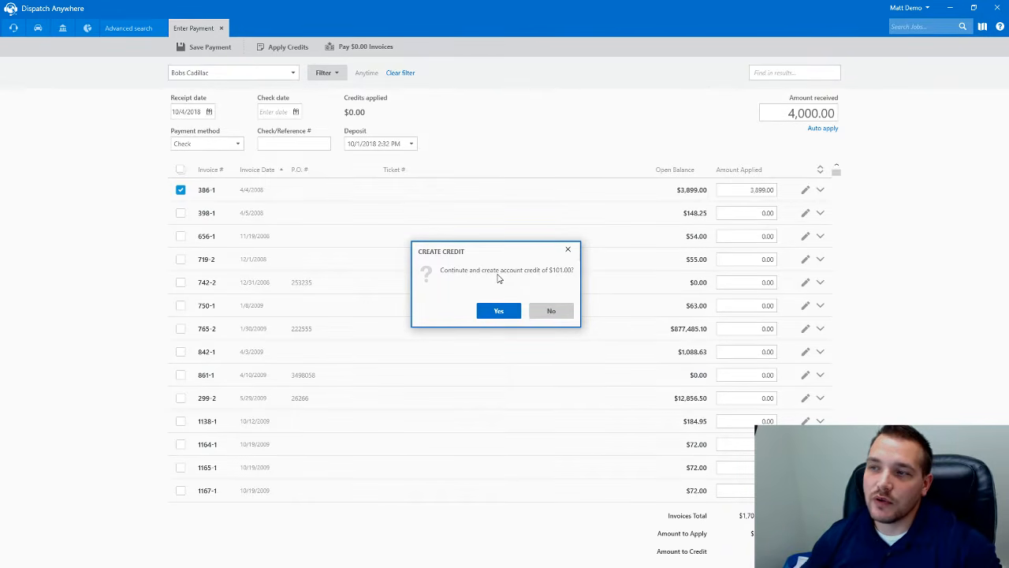
pyautogui.click(491, 311)
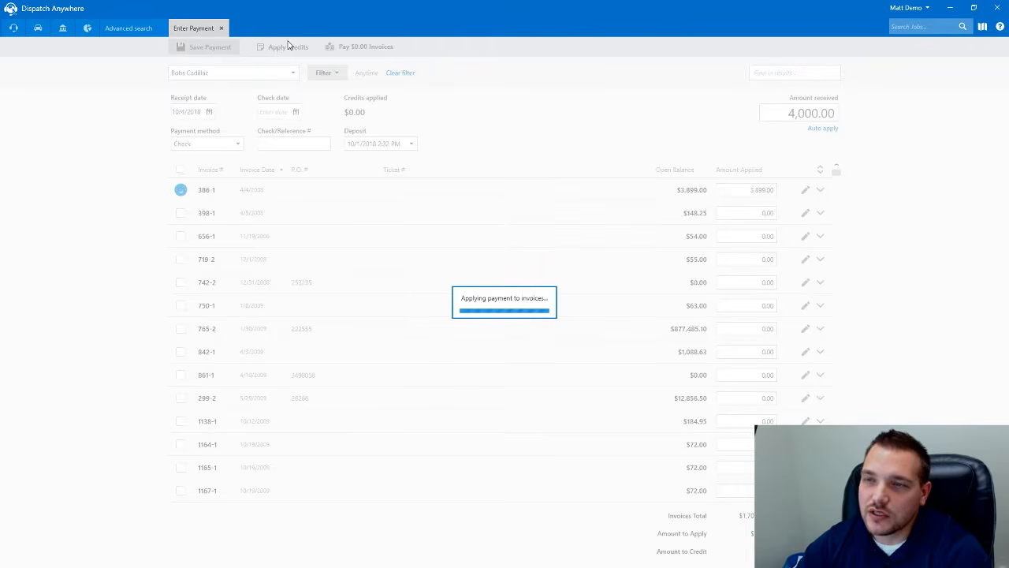
pyautogui.click(221, 29)
# - Start a new payment for Bobs Cadillac and search its invoices with the date filter set to Anytime
pyautogui.click(446, 262)
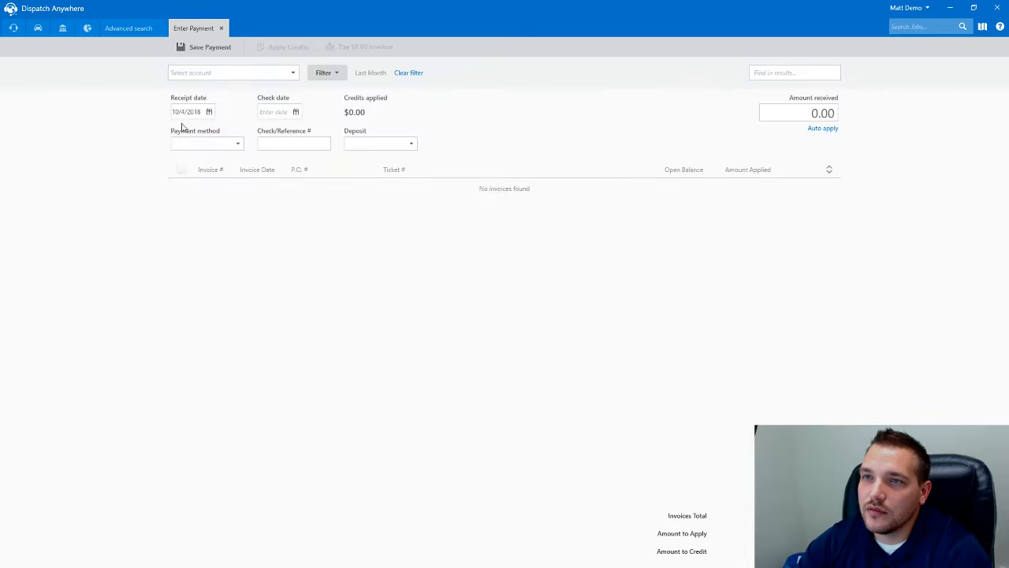
pyautogui.click(276, 73)
pyautogui.write('Bobs Cadillac')
pyautogui.press('Tab')
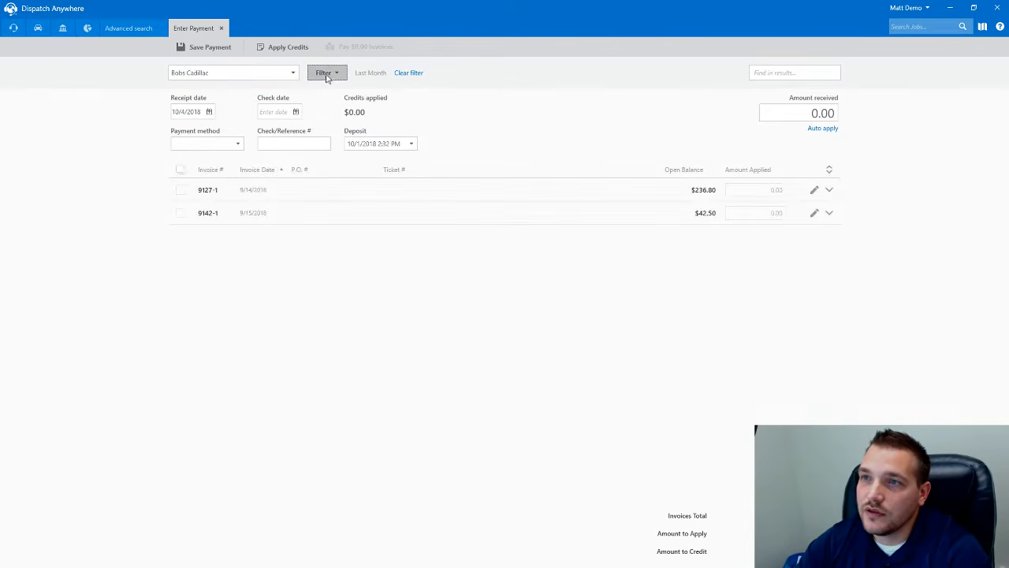
pyautogui.click(324, 72)
pyautogui.click(544, 95)
pyautogui.click(516, 108)
pyautogui.click(510, 140)
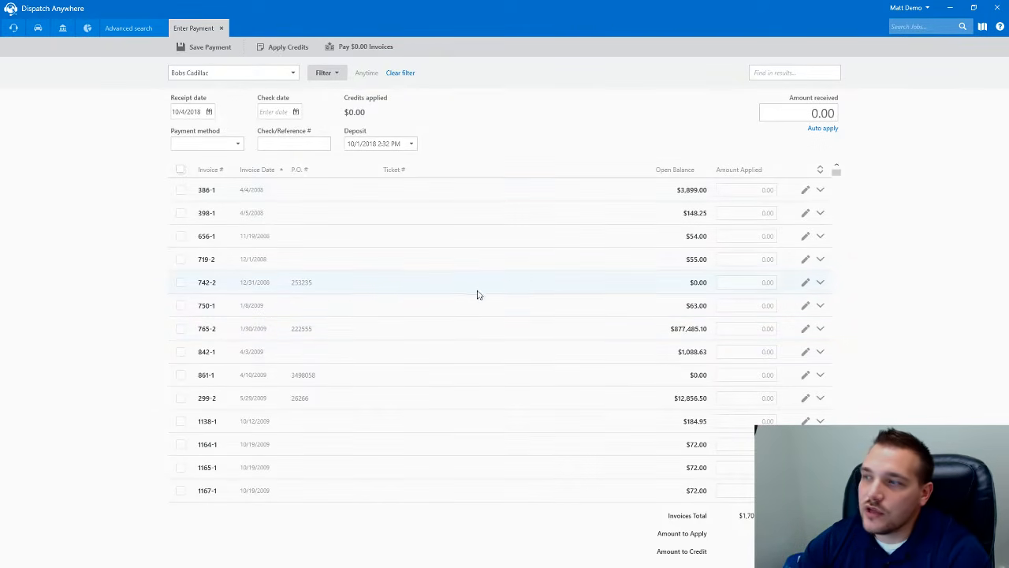
pyautogui.moveTo(837, 173)
pyautogui.mouseDown()
pyautogui.moveTo(838, 387)
pyautogui.moveTo(835, 170)
pyautogui.mouseUp()
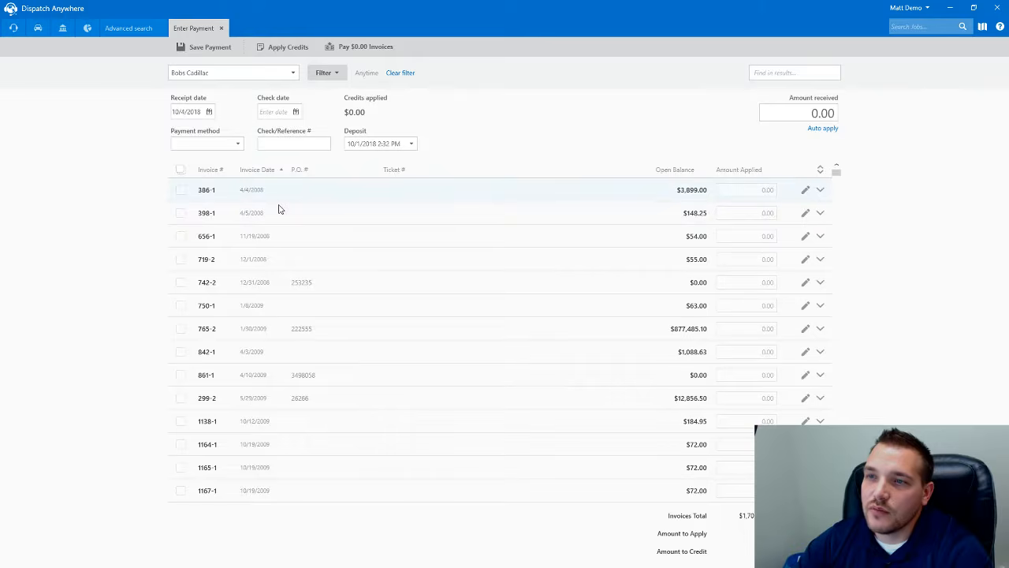
pyautogui.click(791, 75)
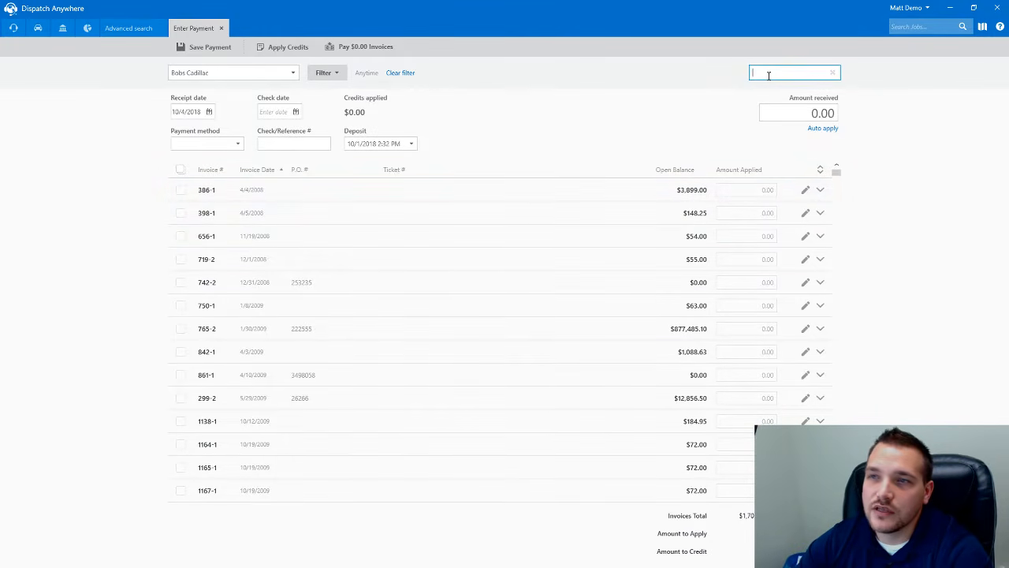
# - Search the invoice list for 7396-1, then for PO abc123
pyautogui.write('7396-1')
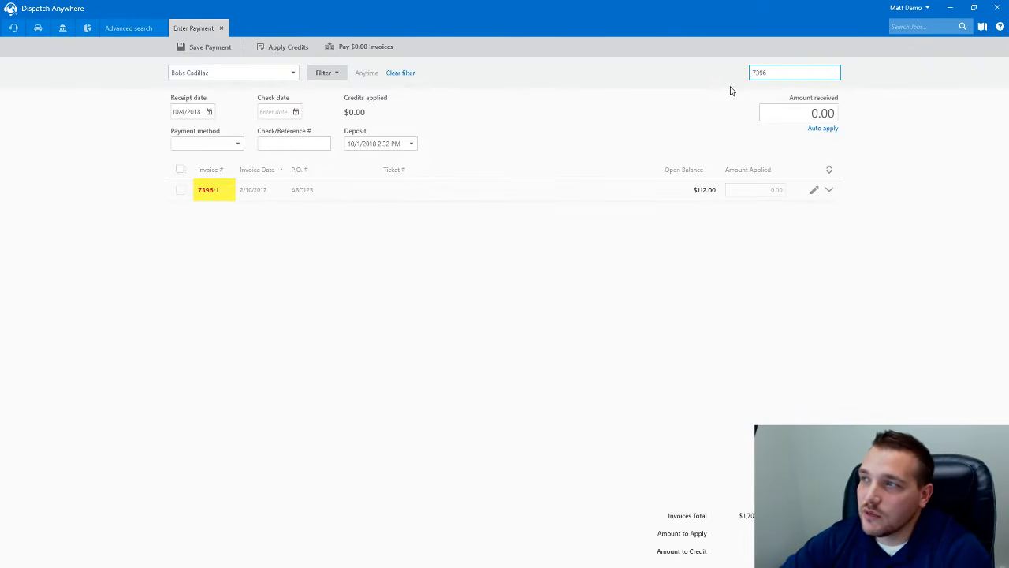
pyautogui.moveTo(775, 75); pyautogui.dragTo(715, 81)
pyautogui.write('abc123')
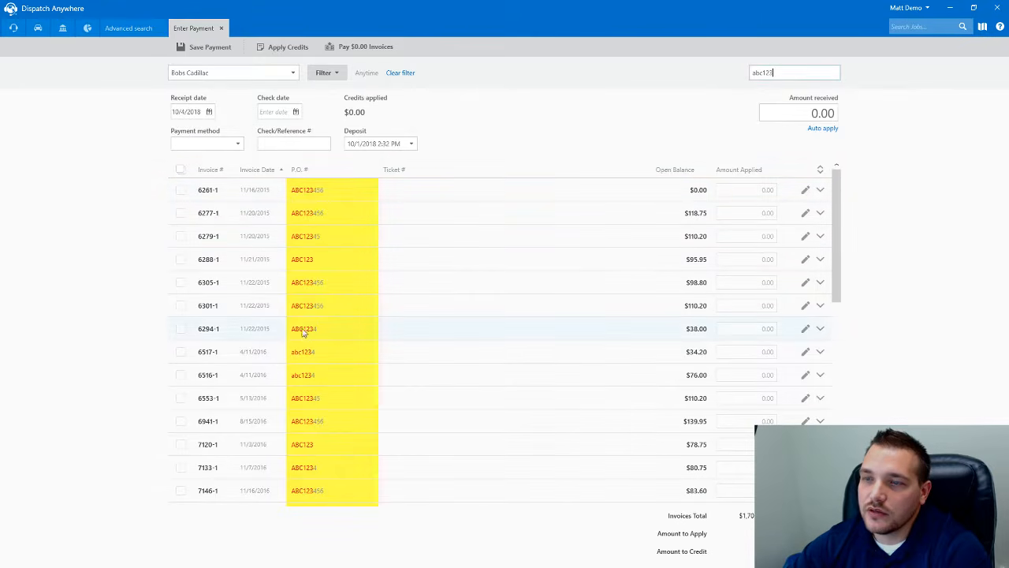
pyautogui.scroll(-5, 300, 390)
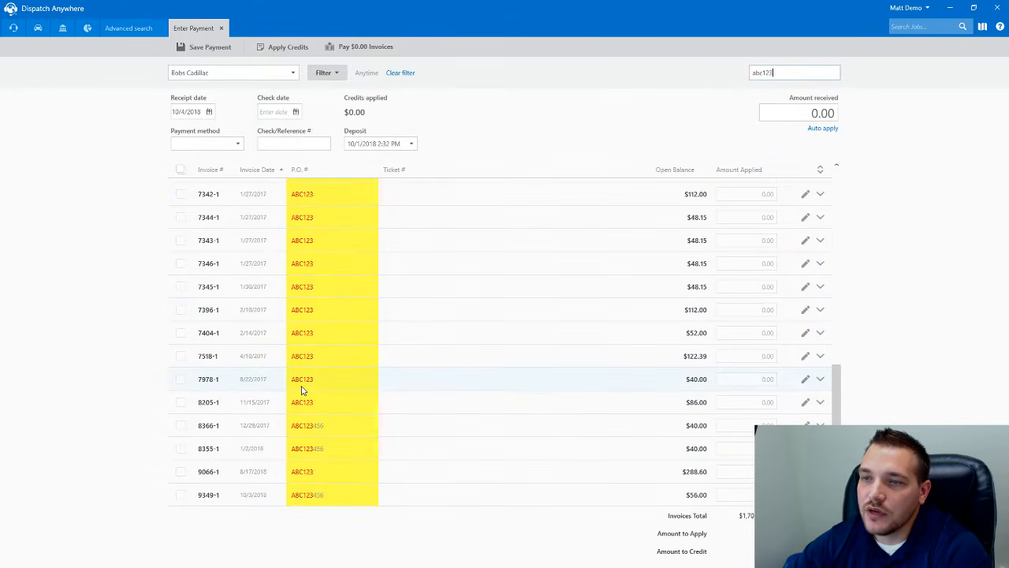
pyautogui.scroll(5, 302, 389)
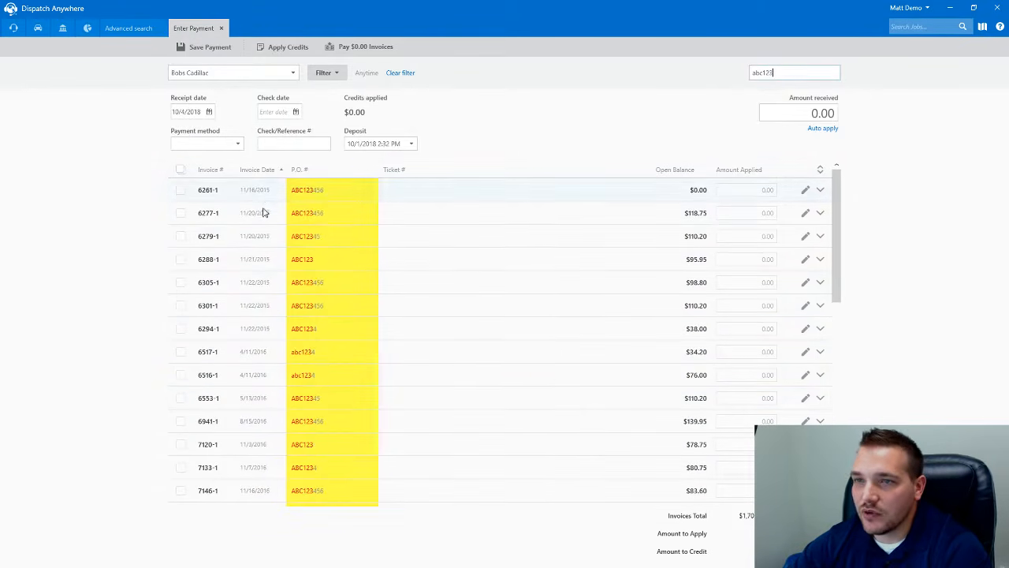
pyautogui.moveTo(787, 74); pyautogui.dragTo(707, 83)
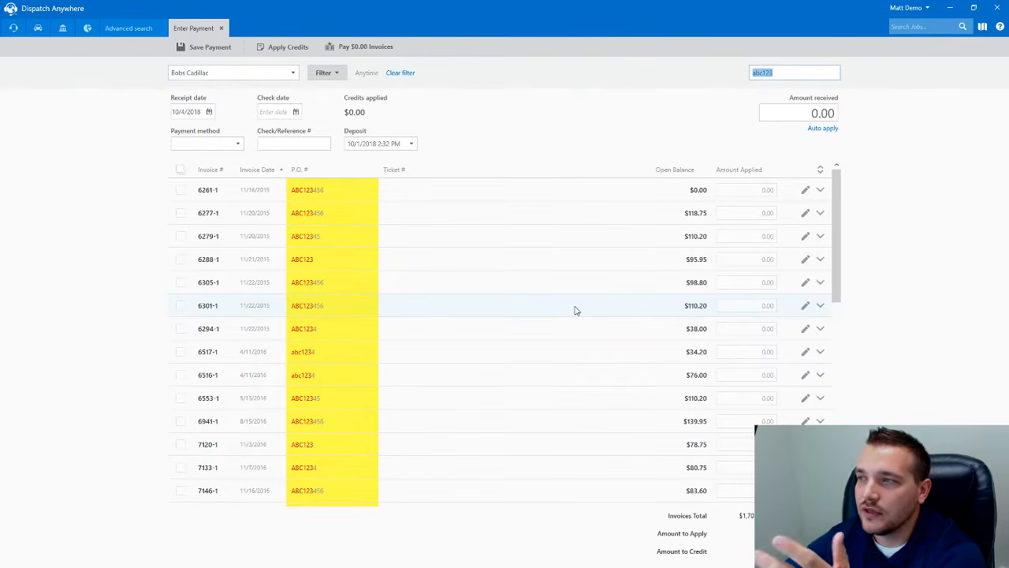
pyautogui.scroll(-10, 536, 315)
pyautogui.scroll(10, 504, 327)
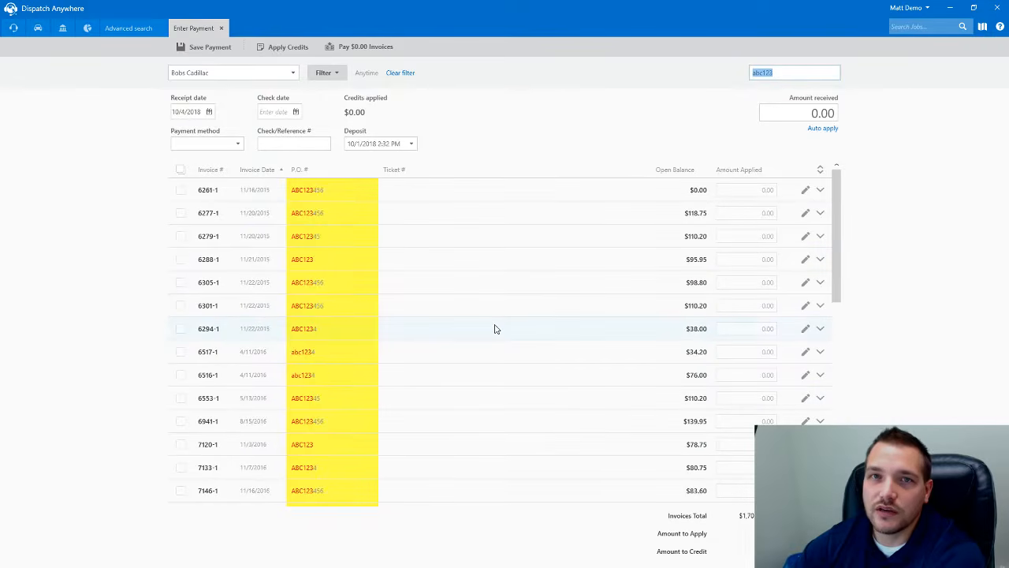
# - Search the invoices by amount 80.75, then clear the search to list all invoices
pyautogui.moveTo(792, 73); pyautogui.dragTo(723, 74)
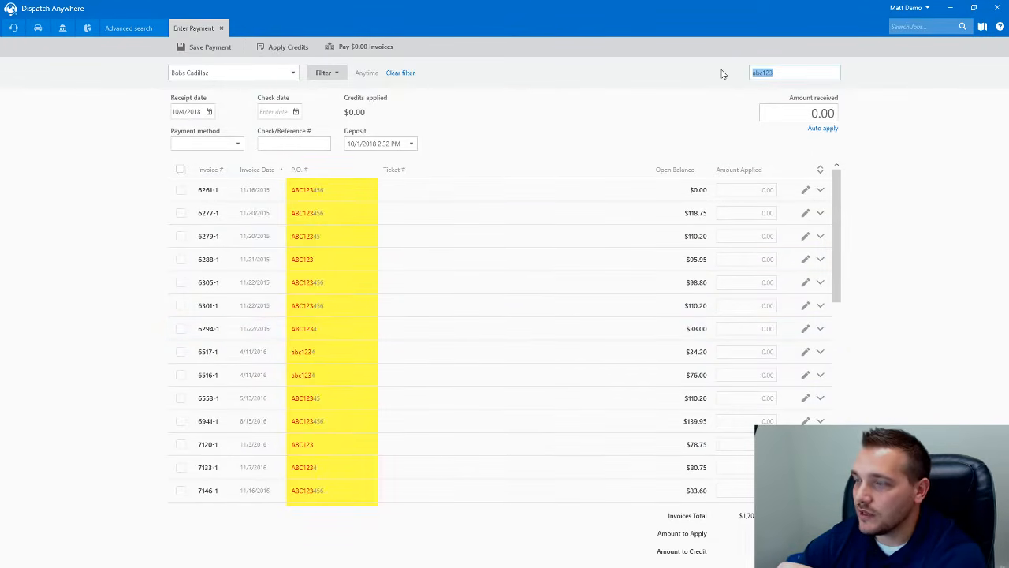
pyautogui.write('80.75')
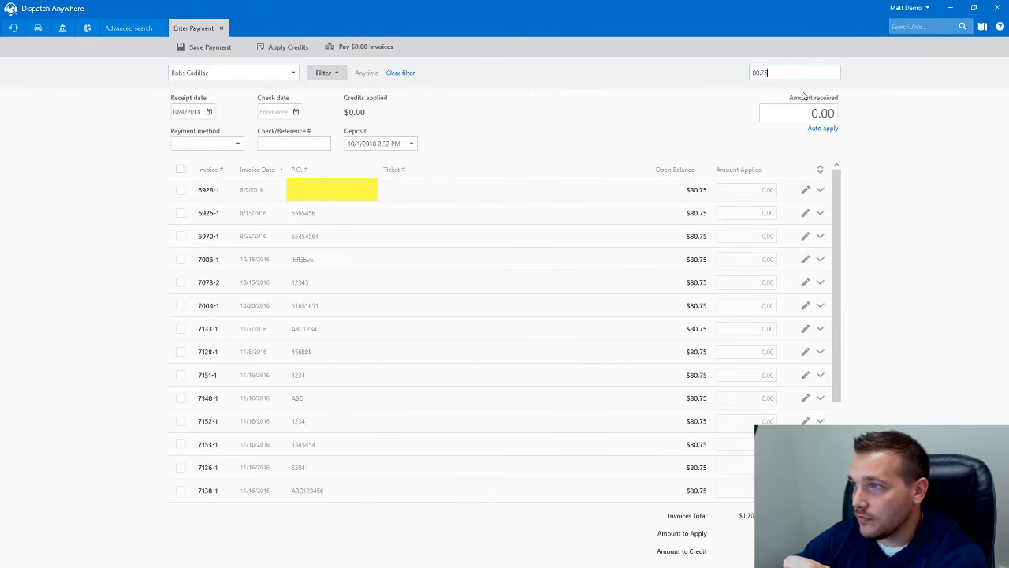
pyautogui.moveTo(769, 72); pyautogui.dragTo(702, 77)
pyautogui.write('80.75')
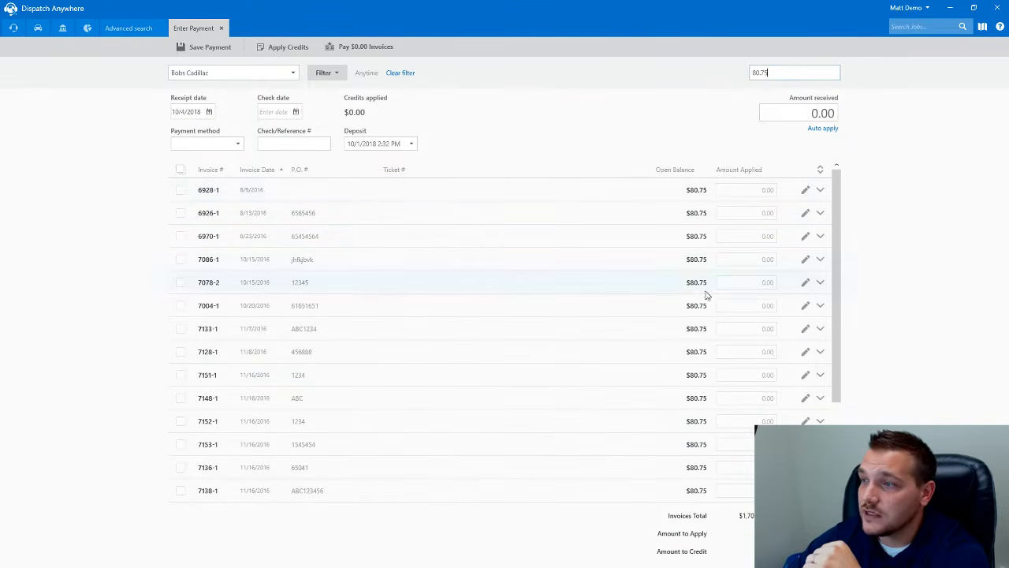
pyautogui.scroll(-3, 696, 391)
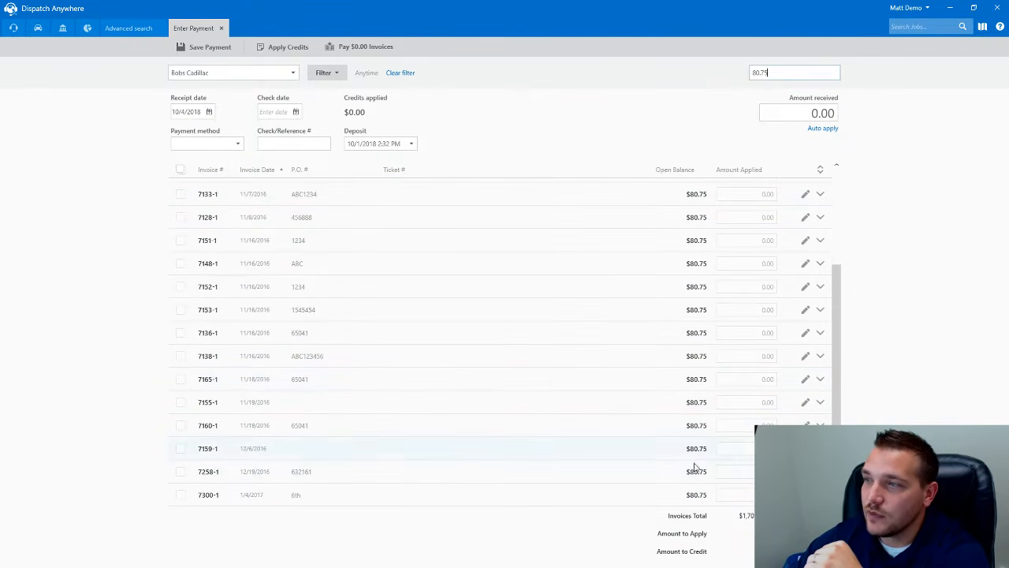
pyautogui.scroll(3, 696, 315)
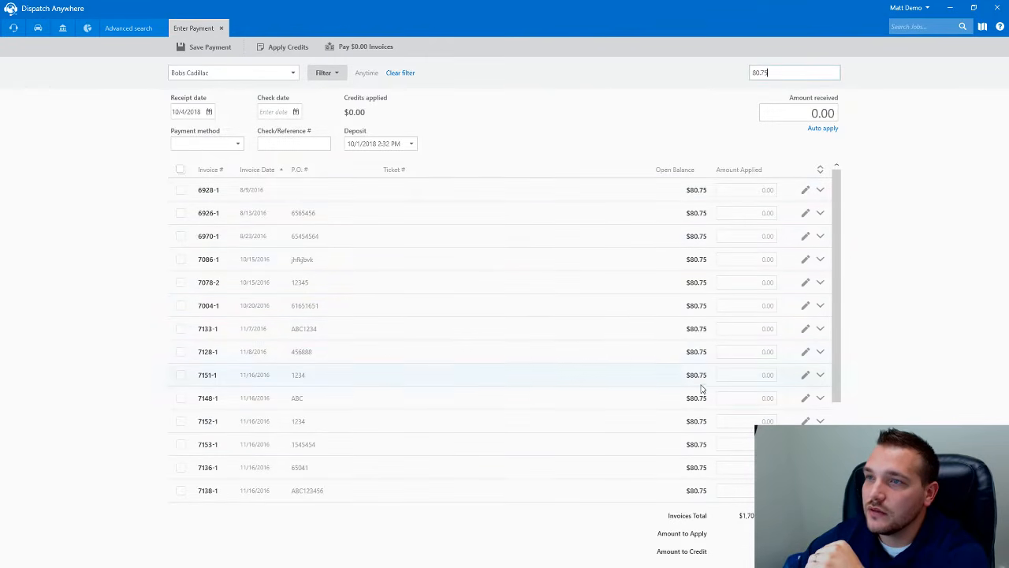
pyautogui.moveTo(765, 72); pyautogui.dragTo(734, 76)
pyautogui.press('BackSpace')
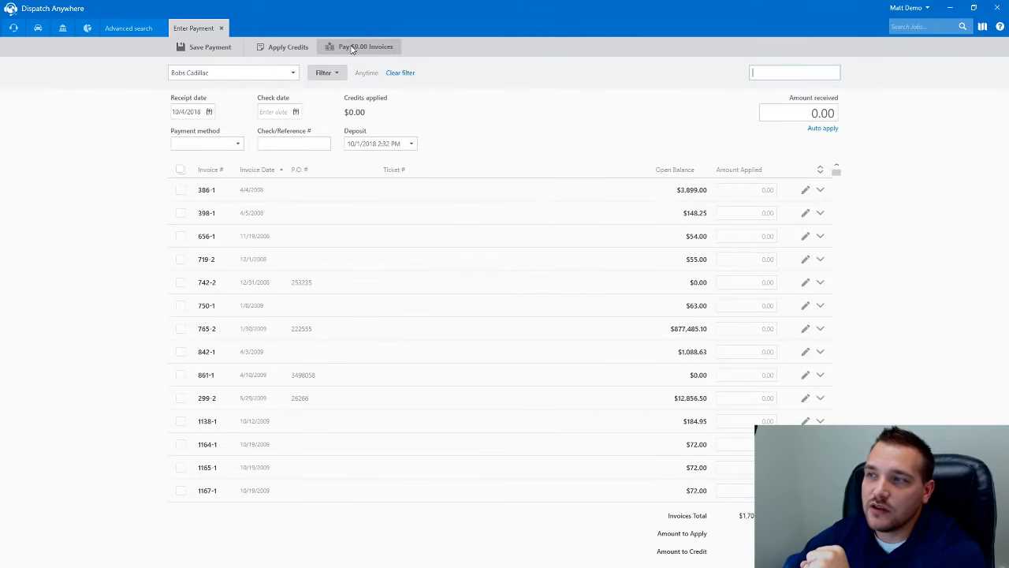
# - Attempt Pay $0.00 Invoices, dismiss the missing payment method warning, and close the payment
pyautogui.scroll(-5, 642, 301)
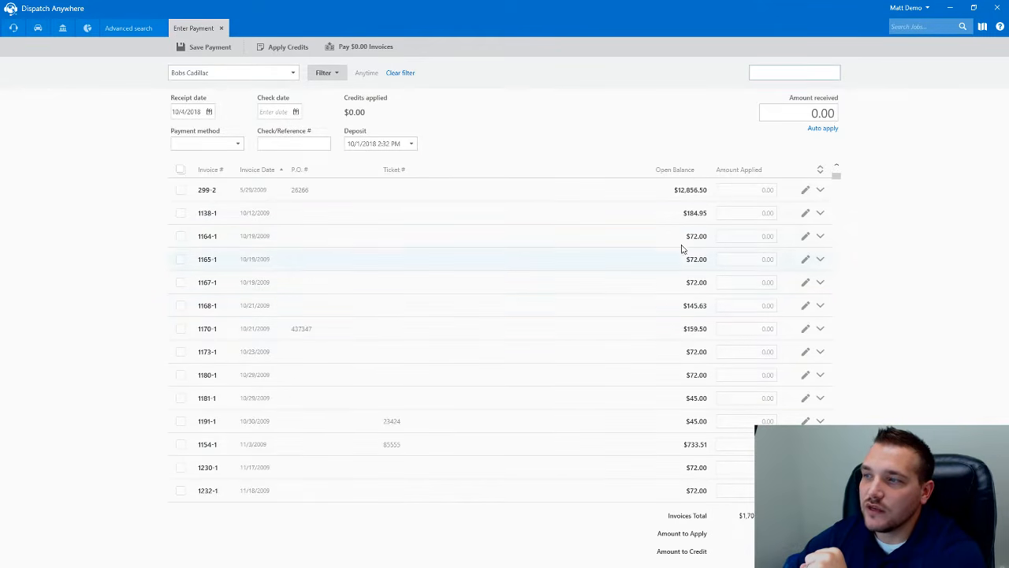
pyautogui.scroll(-5, 672, 310)
pyautogui.scroll(-10, 654, 304)
pyautogui.scroll(20, 644, 302)
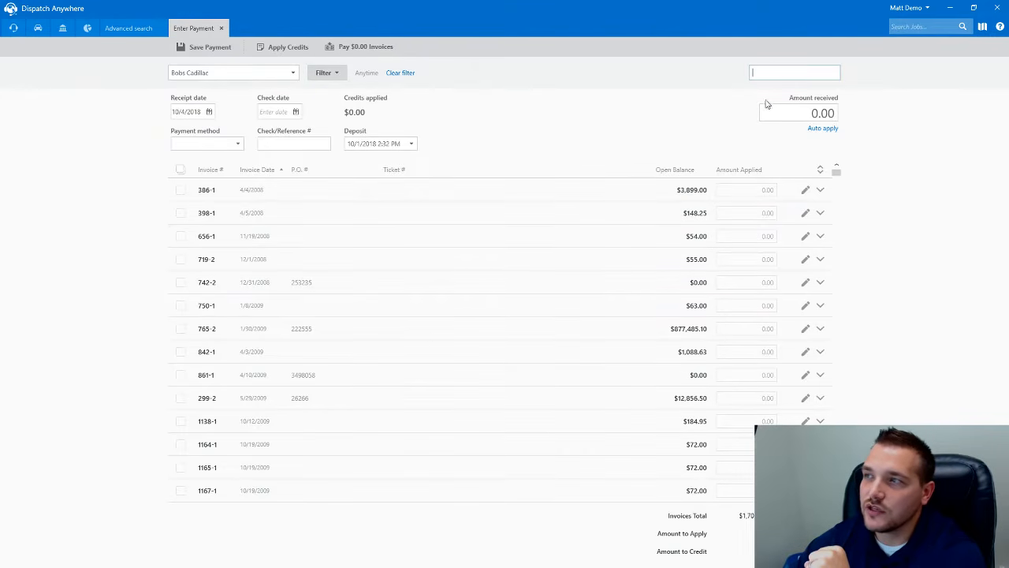
pyautogui.click(351, 46)
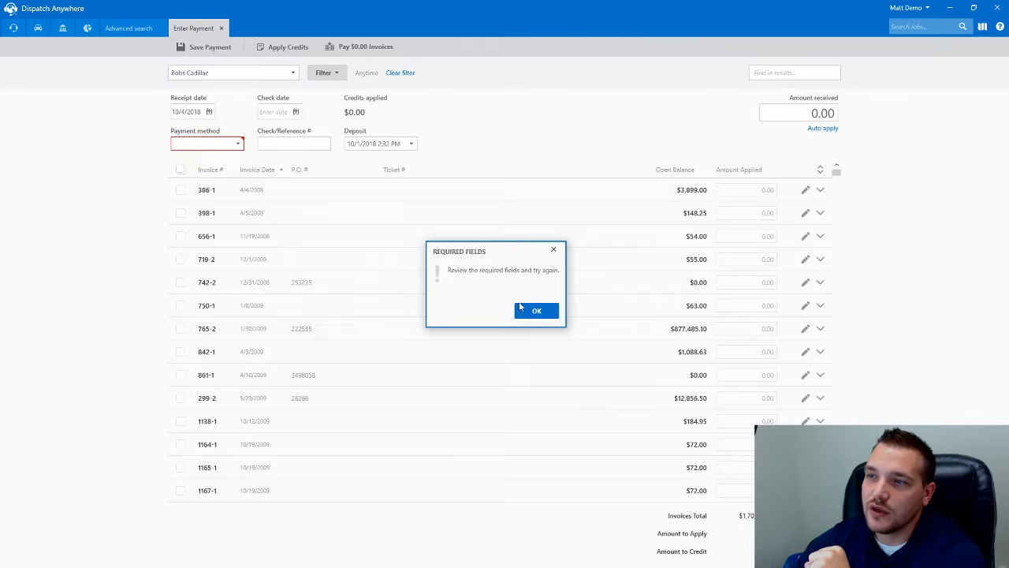
pyautogui.click(521, 309)
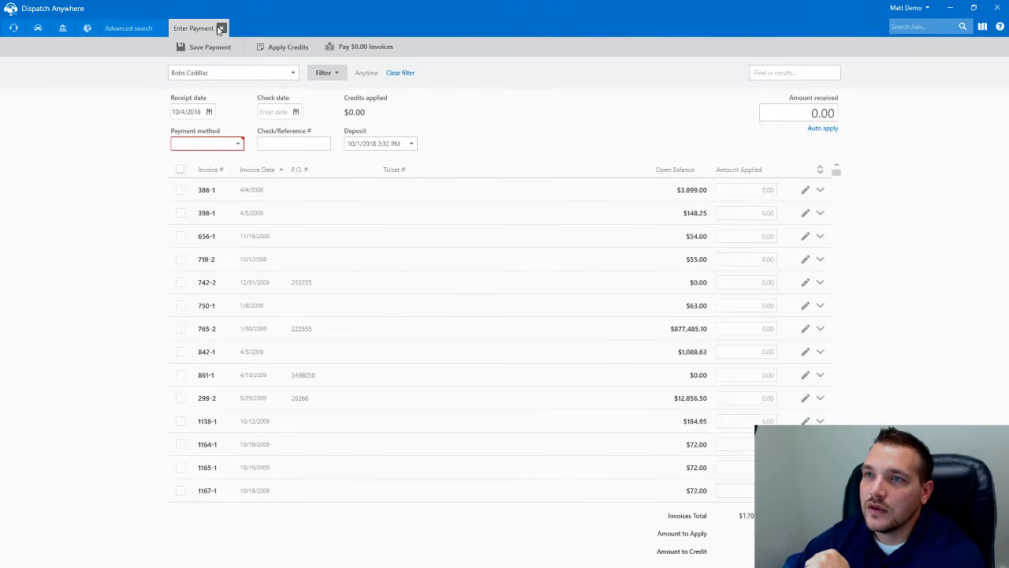
pyautogui.click(221, 28)
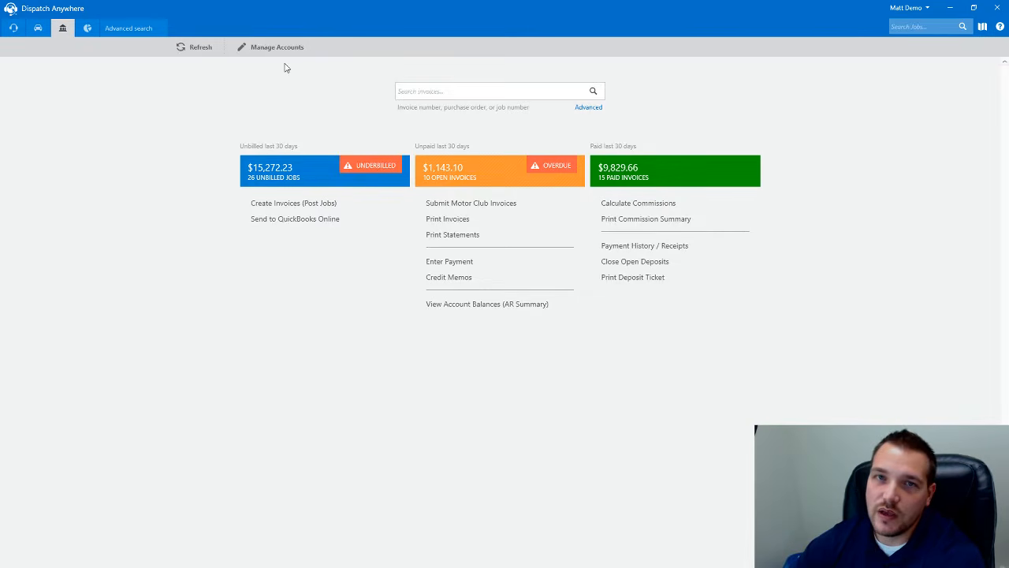
# - Add a $500.00 credit memo commented 'Write-off', dated 10/4/2018, for Matt's Racing Supplies
pyautogui.click(432, 280)
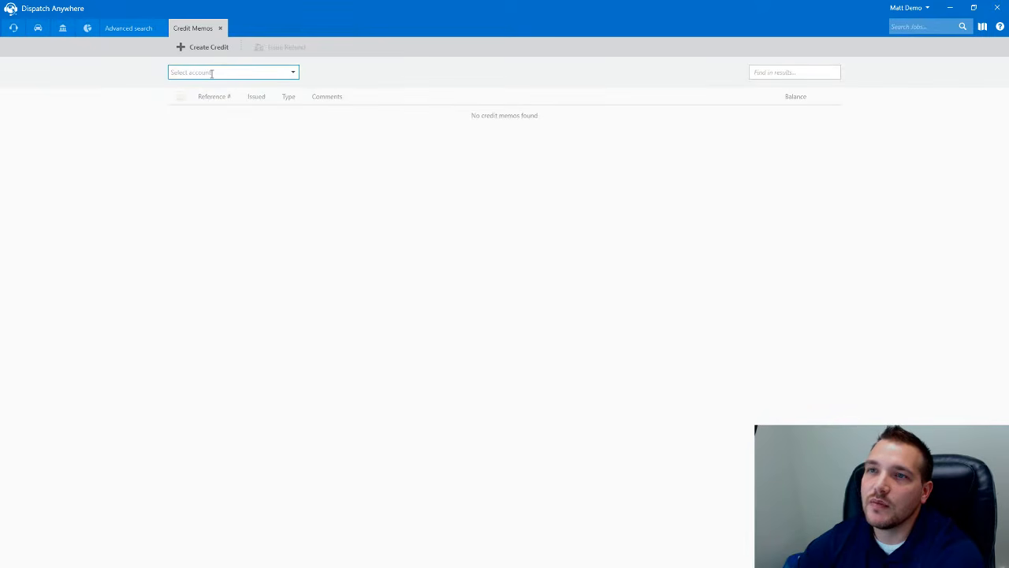
pyautogui.write("Matt's Racing Supplies")
pyautogui.press('Tab')
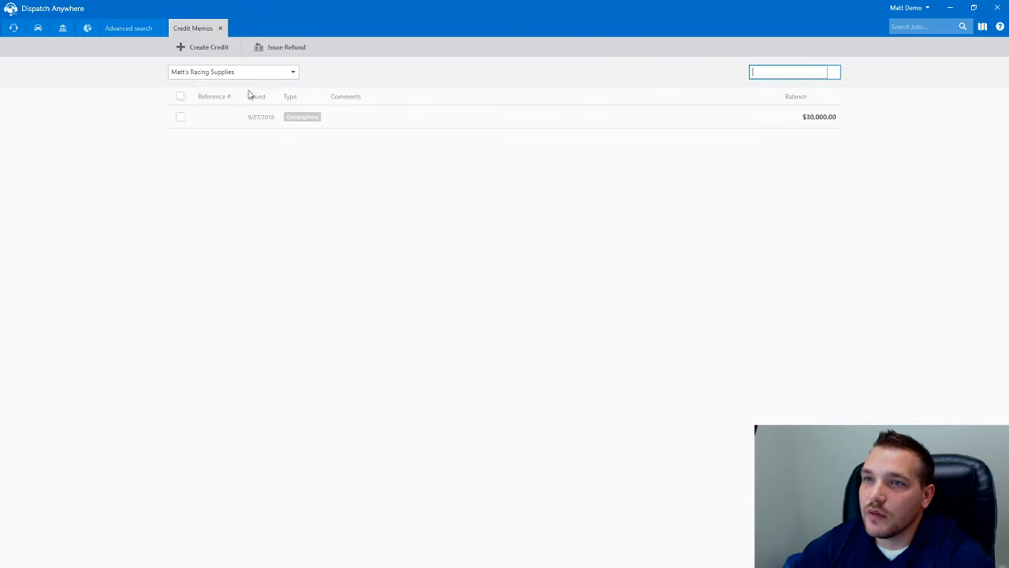
pyautogui.click(206, 51)
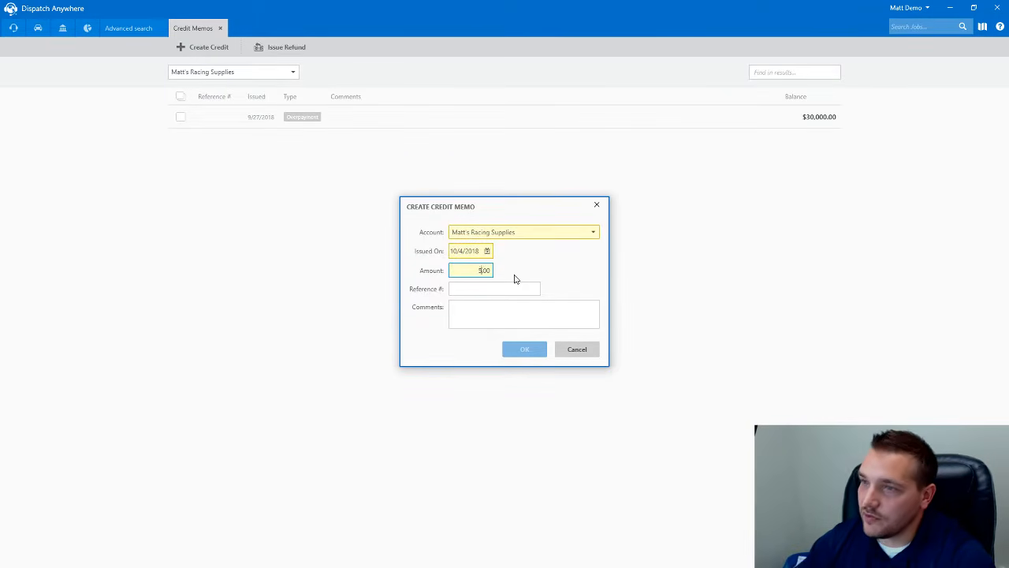
pyautogui.write('500')
pyautogui.click(490, 305)
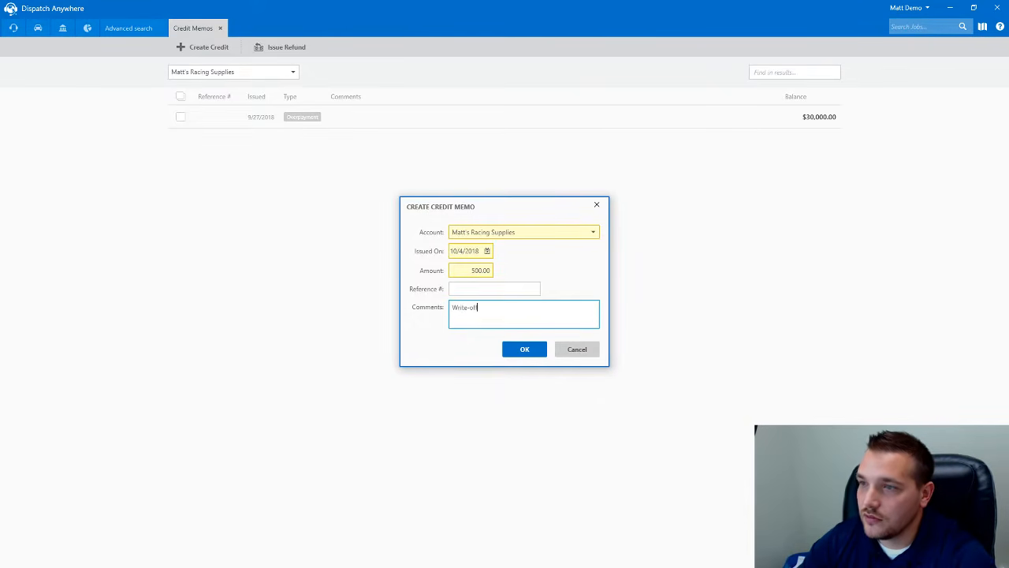
pyautogui.click(524, 348)
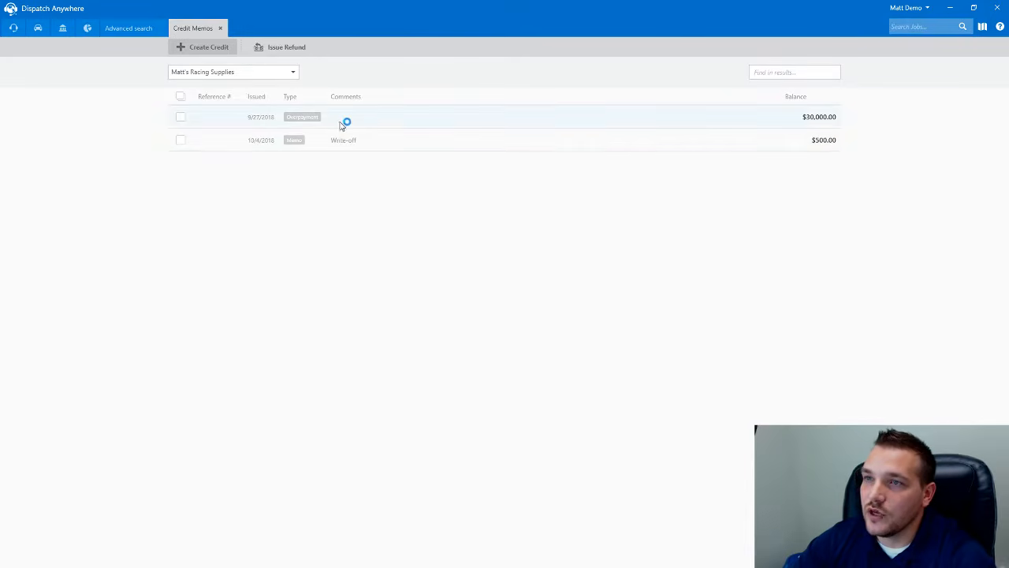
# - Start a payment for Matt's Racing Supplies with the invoice date filter set to Anytime
pyautogui.click(220, 29)
pyautogui.click(443, 260)
pyautogui.click(194, 76)
pyautogui.write("Matt's Racing Supplies")
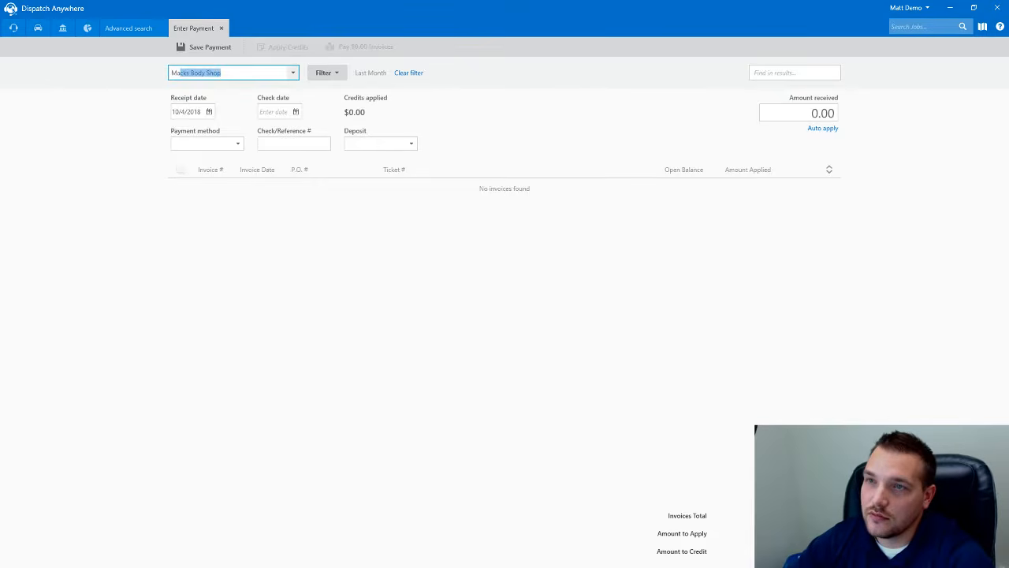
pyautogui.press('Tab')
pyautogui.click(323, 73)
pyautogui.click(541, 93)
pyautogui.click(520, 107)
pyautogui.click(509, 138)
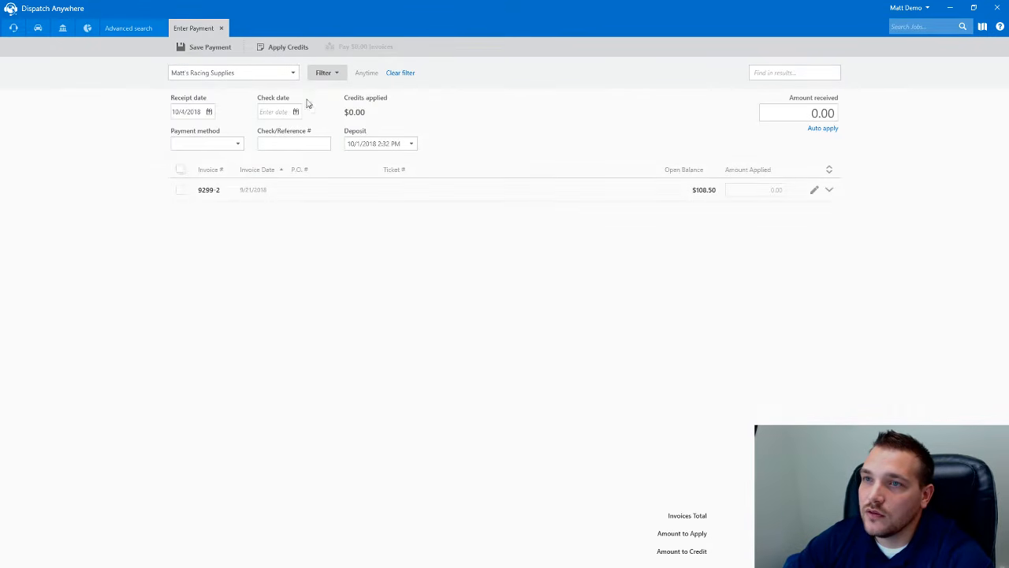
# - Apply the customer's $500.00 credit and look through the payment method choices
pyautogui.click(264, 49)
pyautogui.click(337, 279)
pyautogui.click(591, 329)
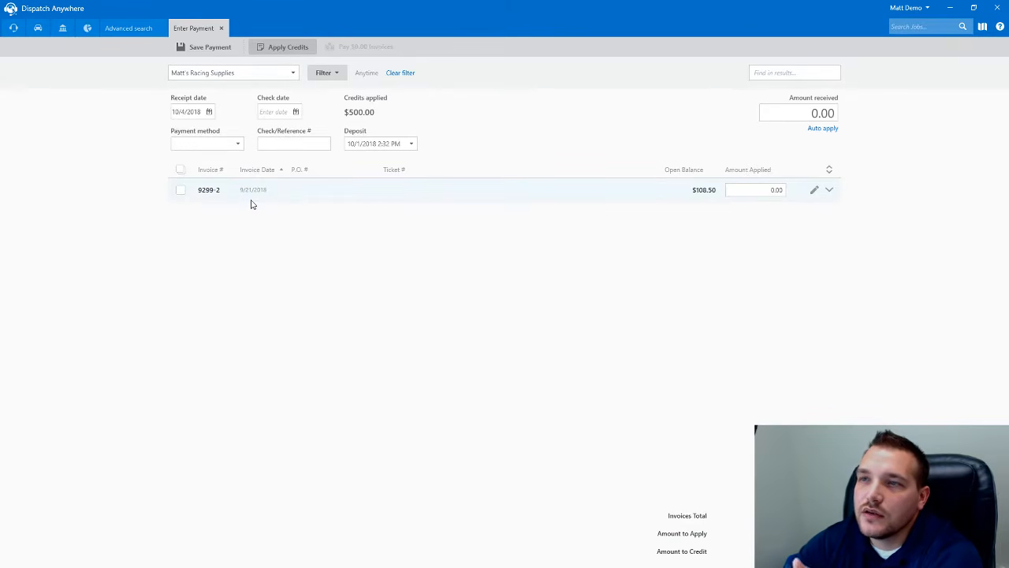
pyautogui.click(233, 143)
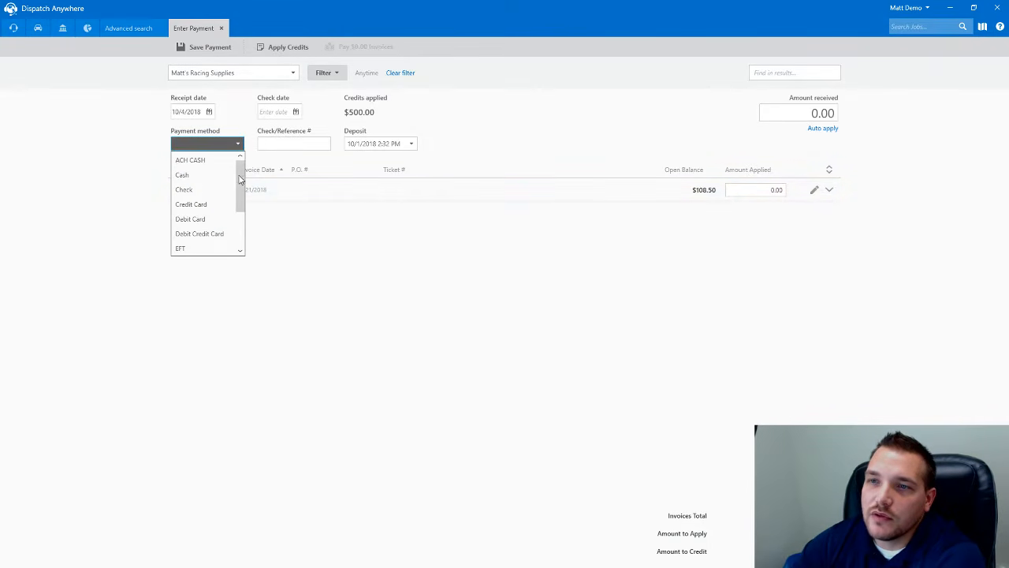
pyautogui.moveTo(238, 180); pyautogui.dragTo(244, 212)
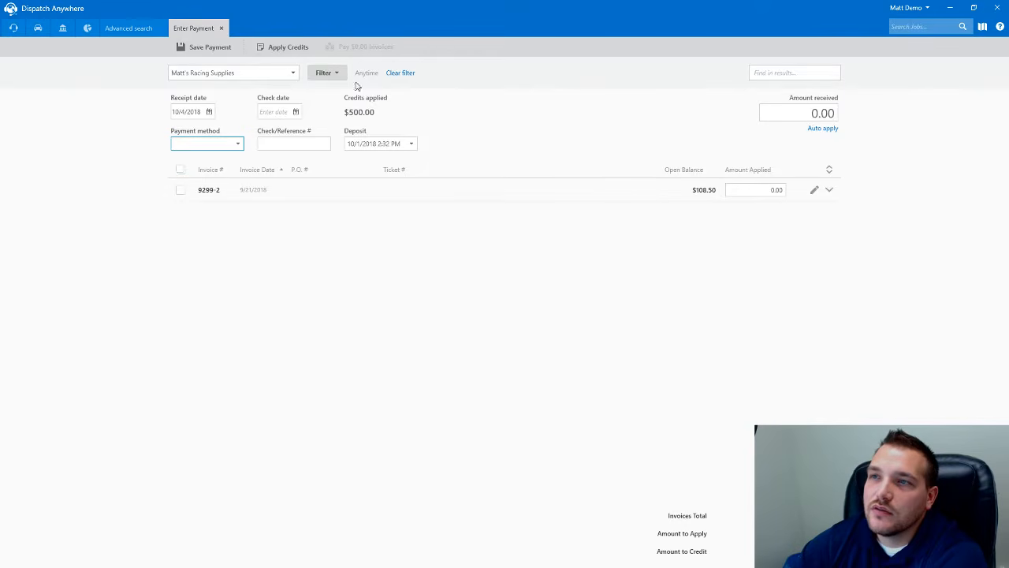
# - Reset the invoice date filter and change the payment's customer to Bobs Cadillac
pyautogui.click(330, 73)
pyautogui.click(513, 96)
pyautogui.click(518, 241)
pyautogui.click(570, 160)
pyautogui.click(255, 77)
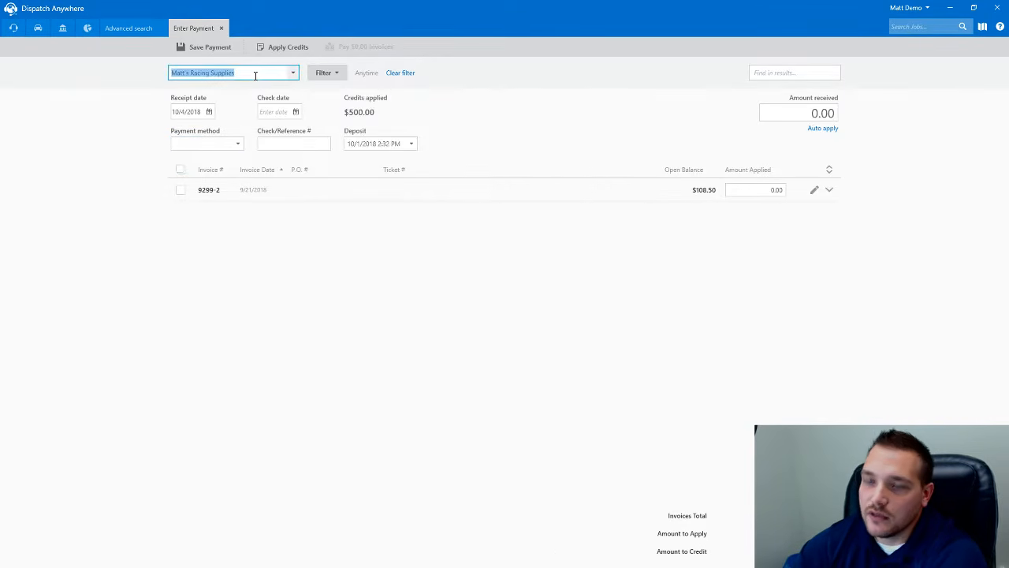
pyautogui.write('Bobs Cadillac')
pyautogui.press('Tab')
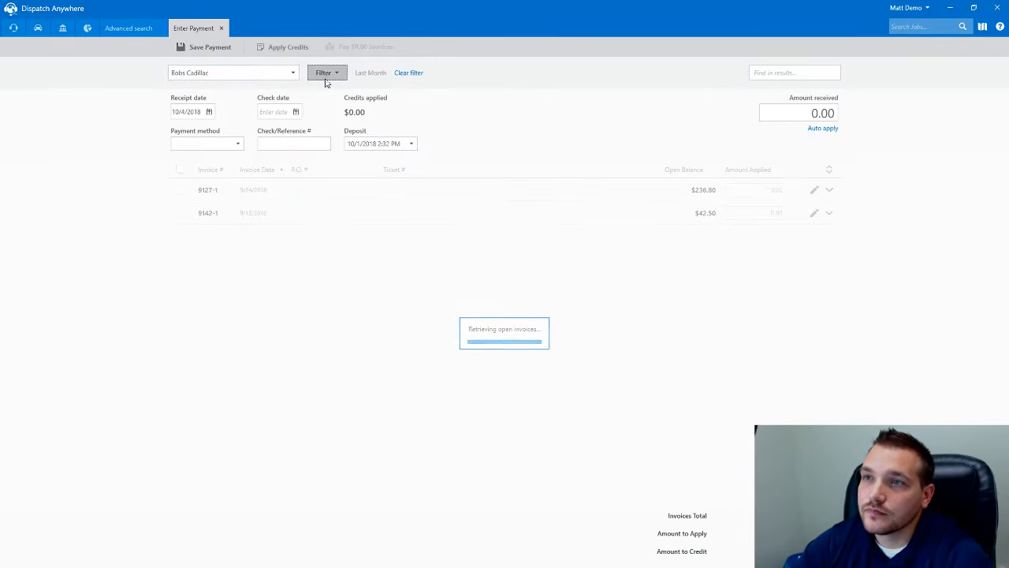
# - Filter Bobs Cadillac's open invoices to a custom range of 9/1/2018–9/30/2018, then restore the window
pyautogui.click(324, 75)
pyautogui.click(543, 97)
pyautogui.click(518, 241)
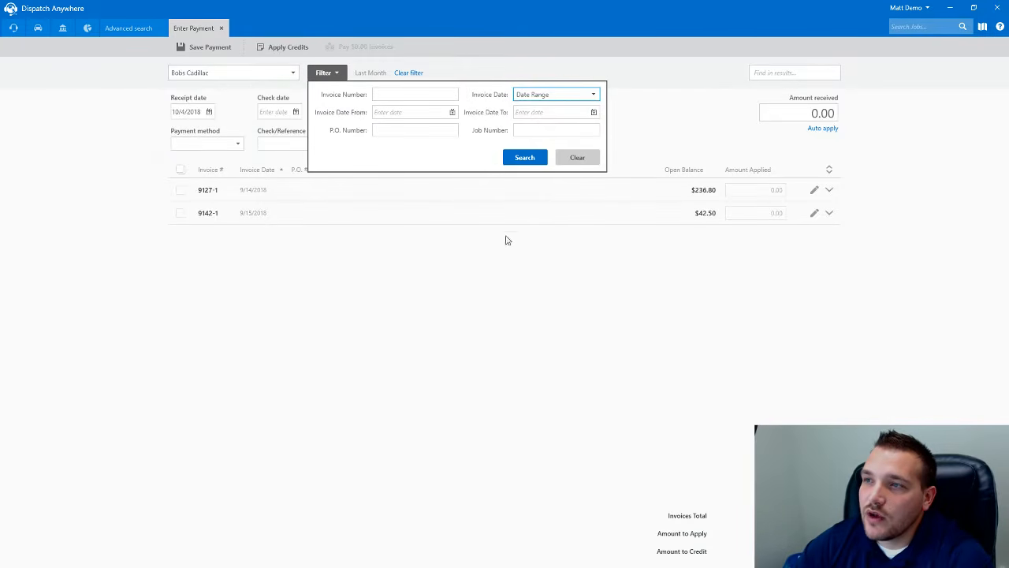
pyautogui.click(452, 112)
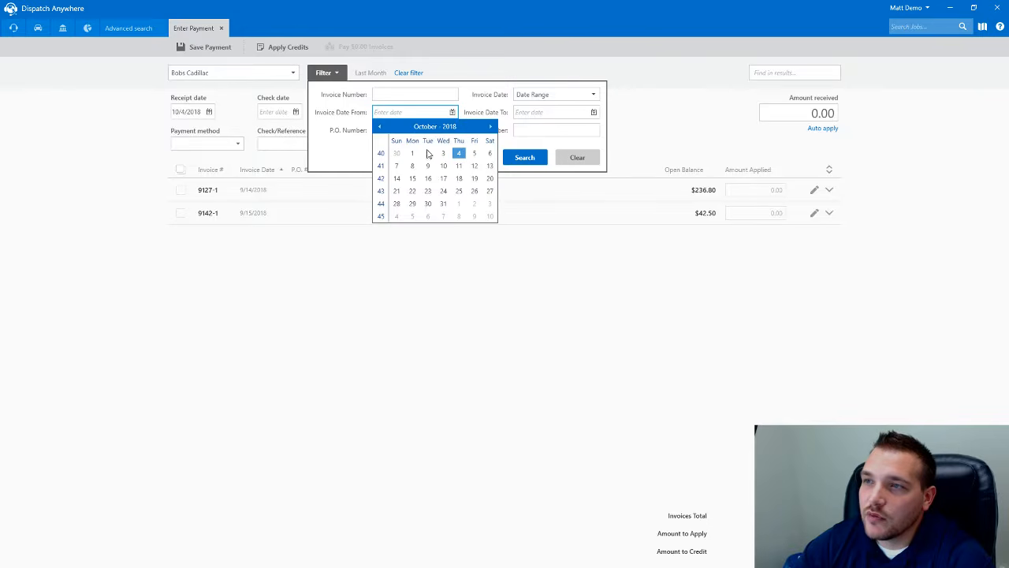
pyautogui.click(381, 127)
pyautogui.click(490, 154)
pyautogui.click(594, 113)
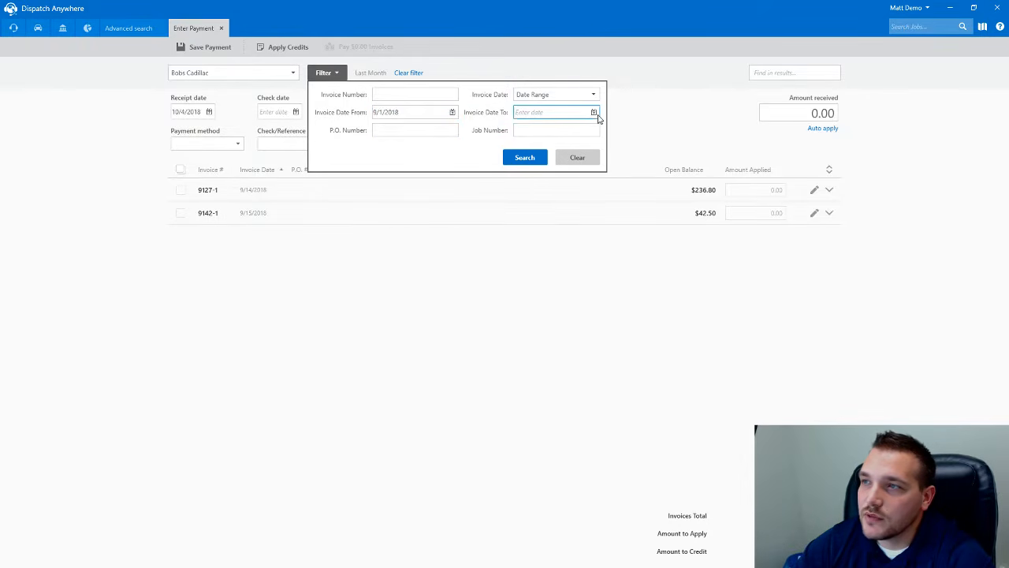
pyautogui.click(521, 127)
pyautogui.click(537, 216)
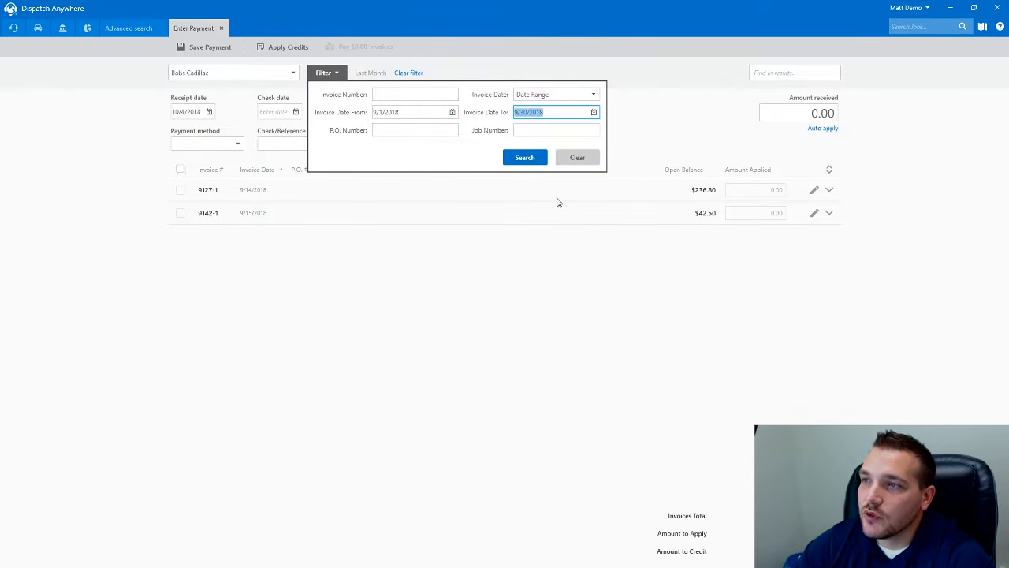
pyautogui.click(524, 157)
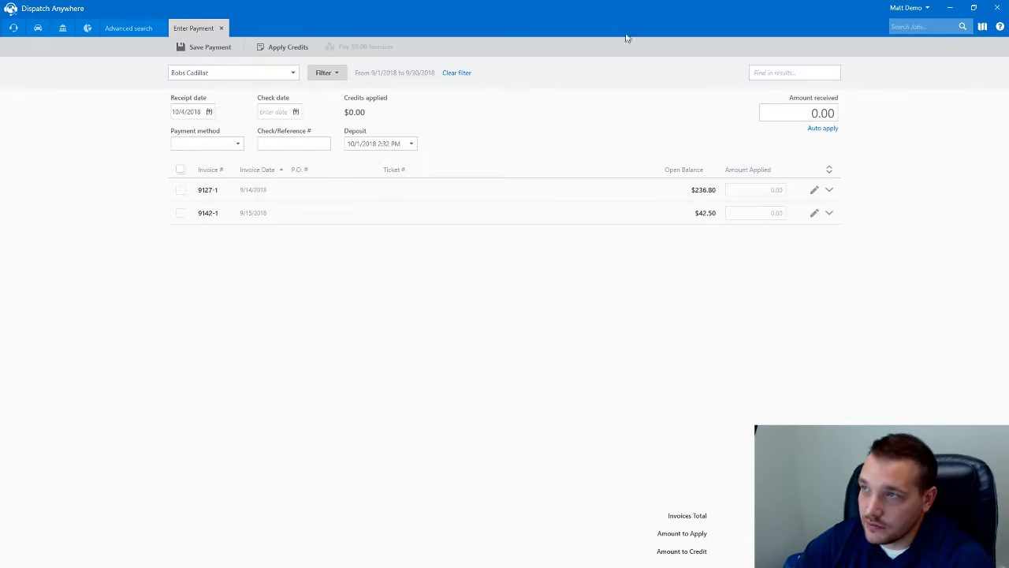
pyautogui.doubleClick(566, 12)
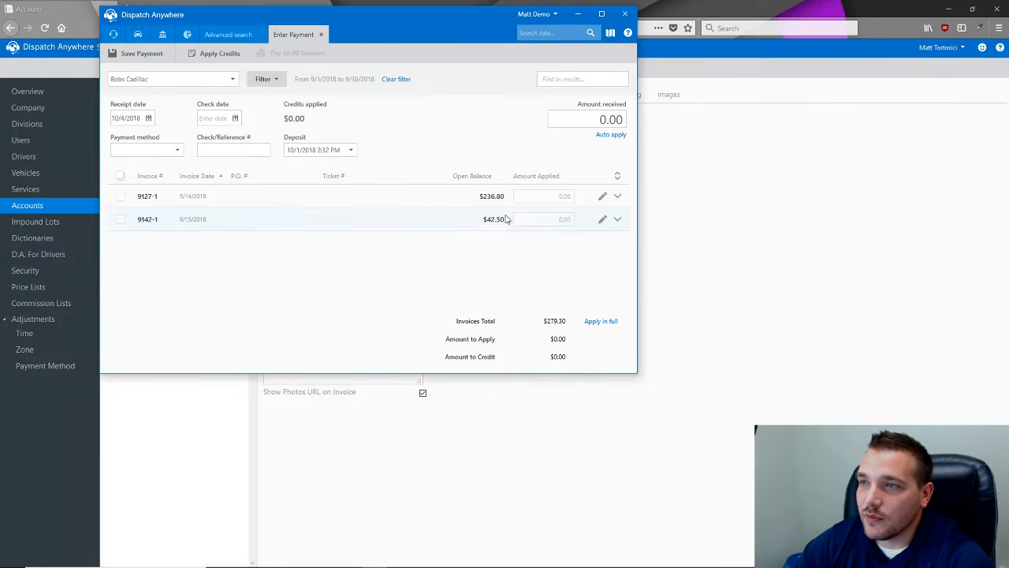
pyautogui.click(163, 35)
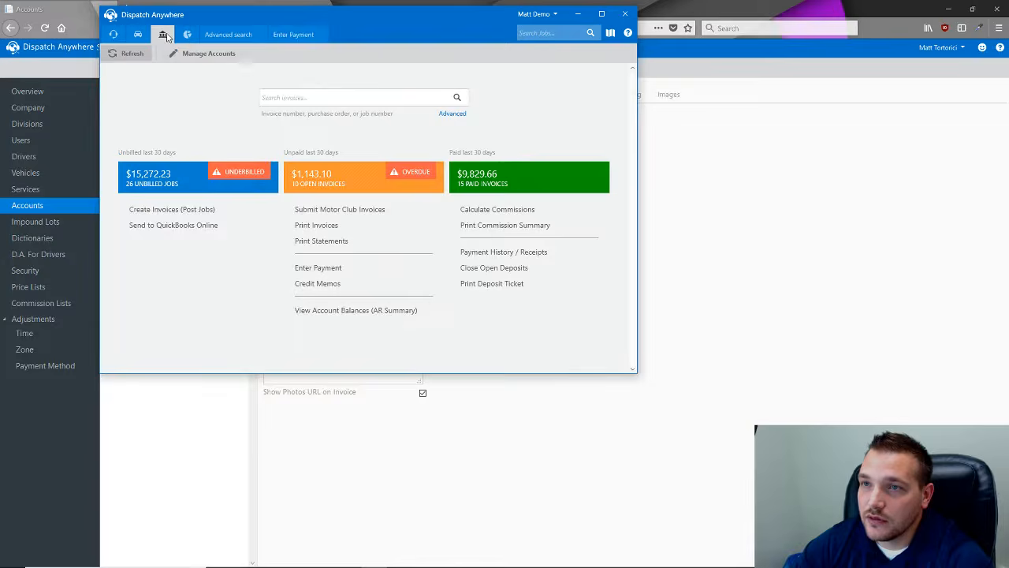
pyautogui.click(319, 283)
pyautogui.click(175, 81)
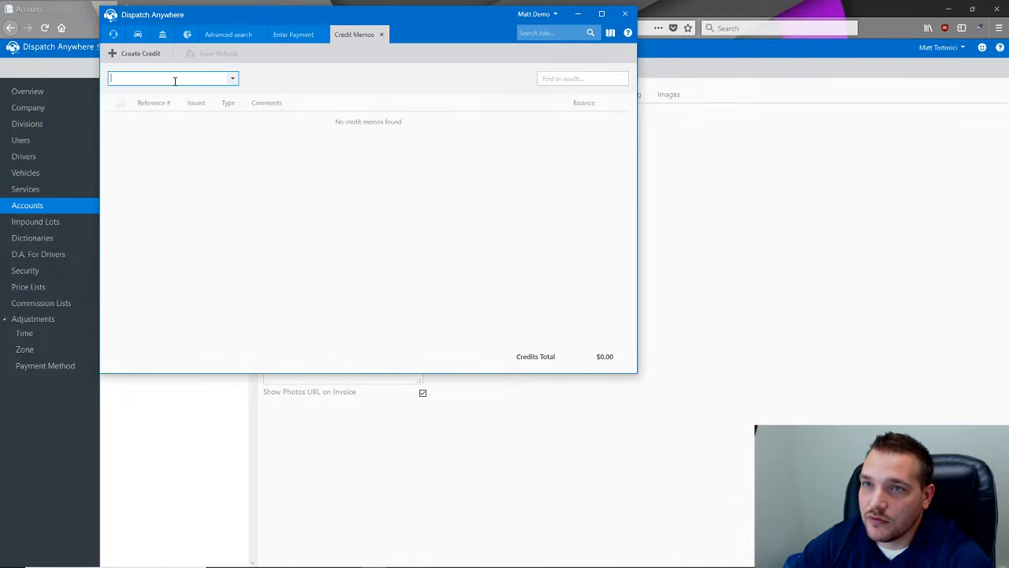
pyautogui.write('Bobs Cadillac')
pyautogui.press('Tab')
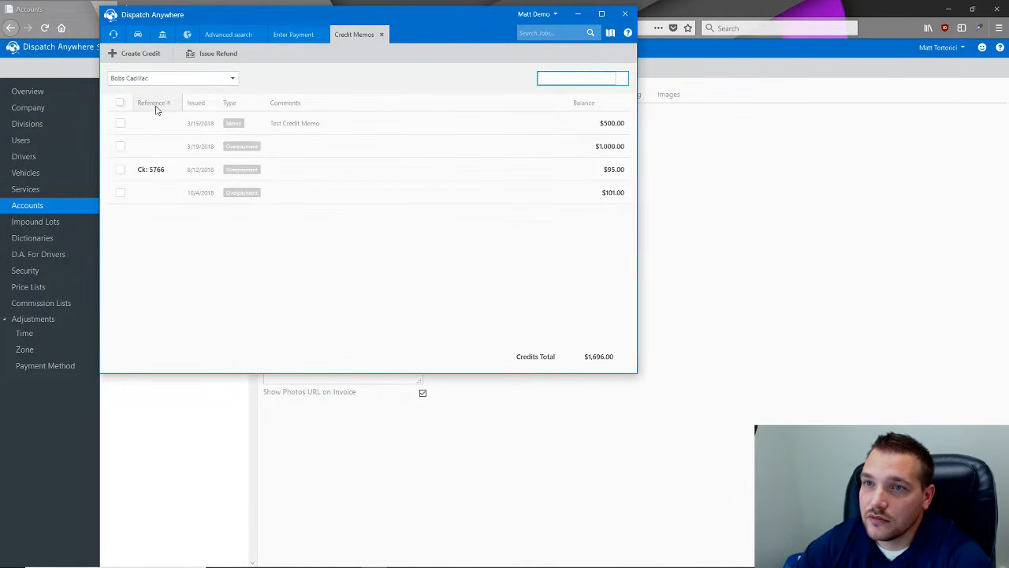
pyautogui.click(131, 54)
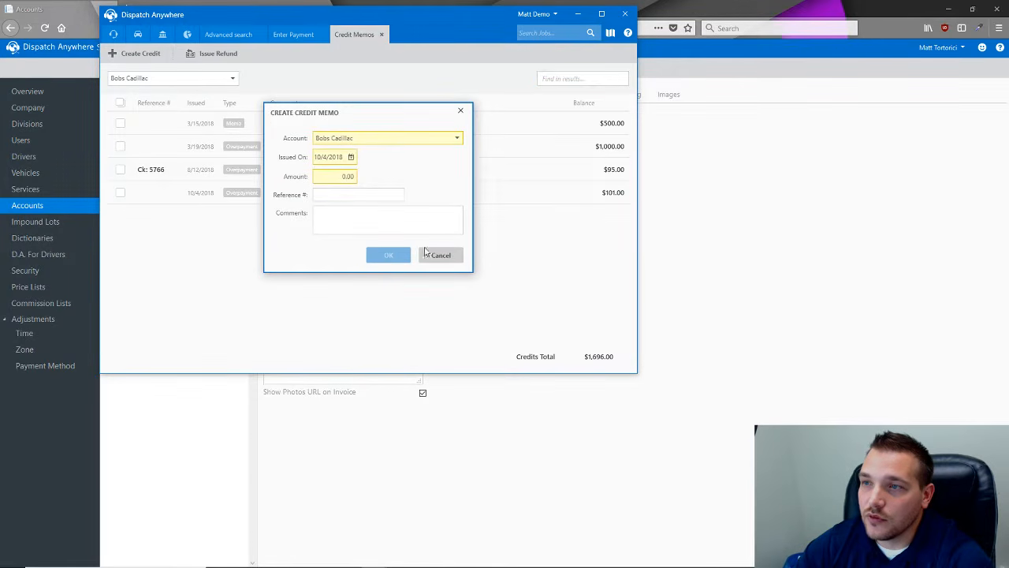
pyautogui.click(460, 110)
pyautogui.click(381, 34)
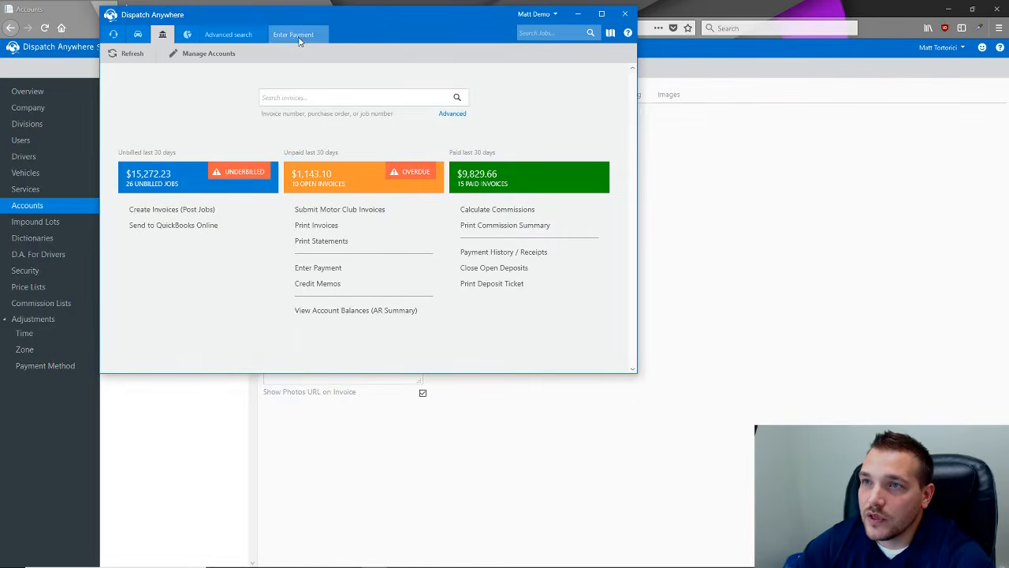
pyautogui.click(300, 38)
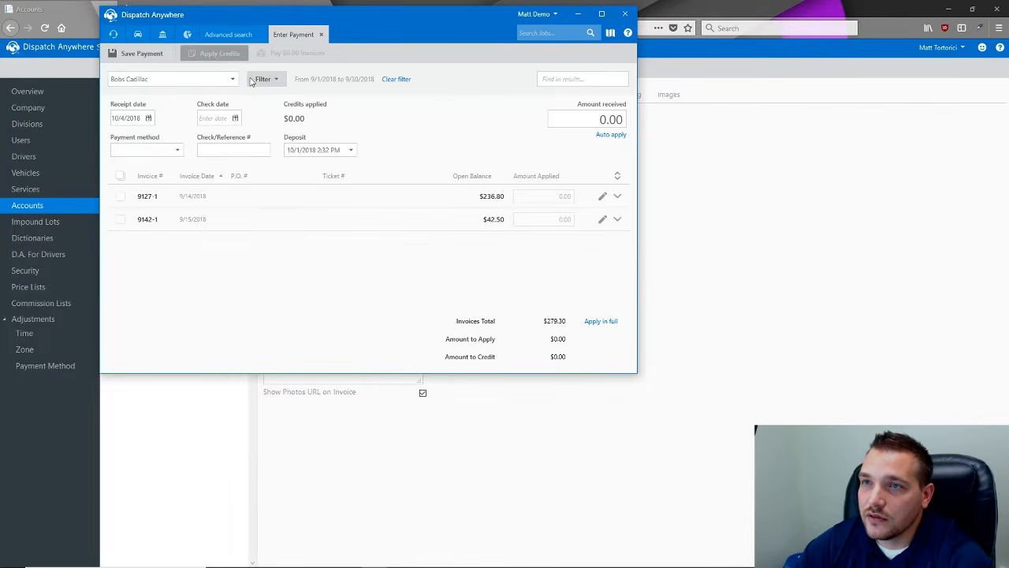
# - Apply the $500 credit, set payment method to EFT, and select both invoices
pyautogui.click(235, 55)
pyautogui.click(198, 138)
pyautogui.click(470, 253)
pyautogui.click(178, 151)
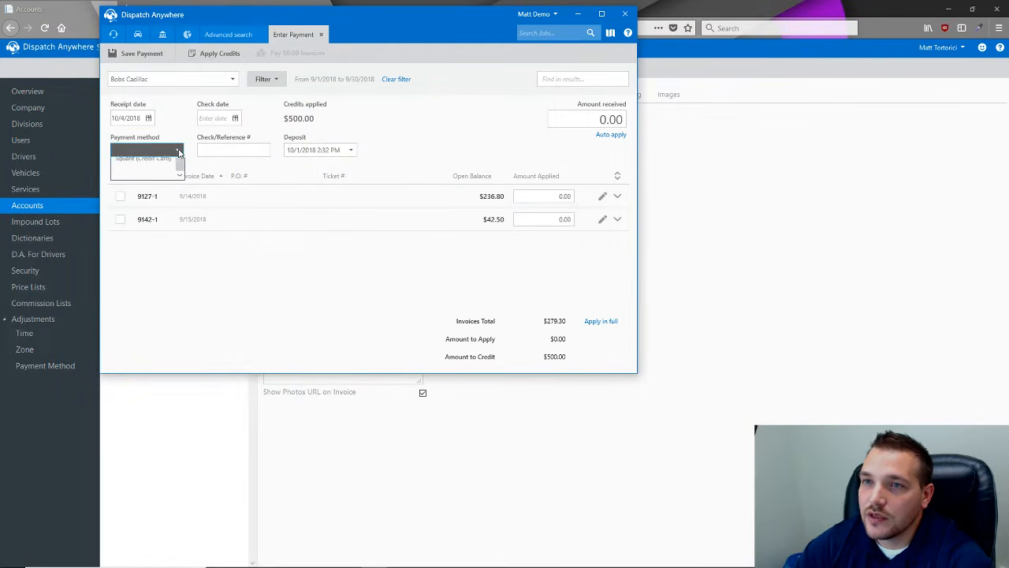
pyautogui.click(158, 196)
pyautogui.click(123, 176)
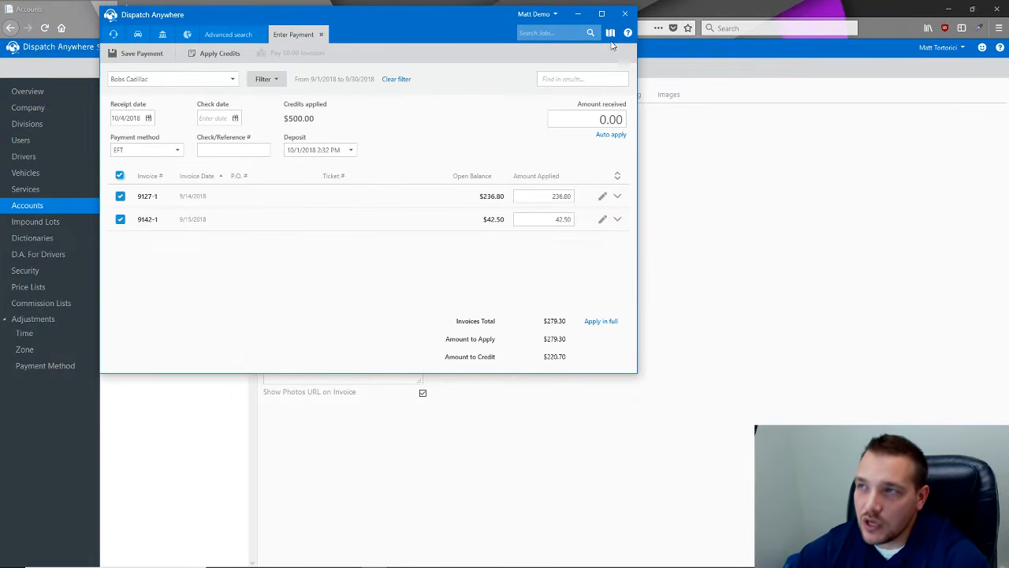
# - Maximize the window and save the Bobs Cadillac payment, confirming the apply prompt
pyautogui.click(604, 15)
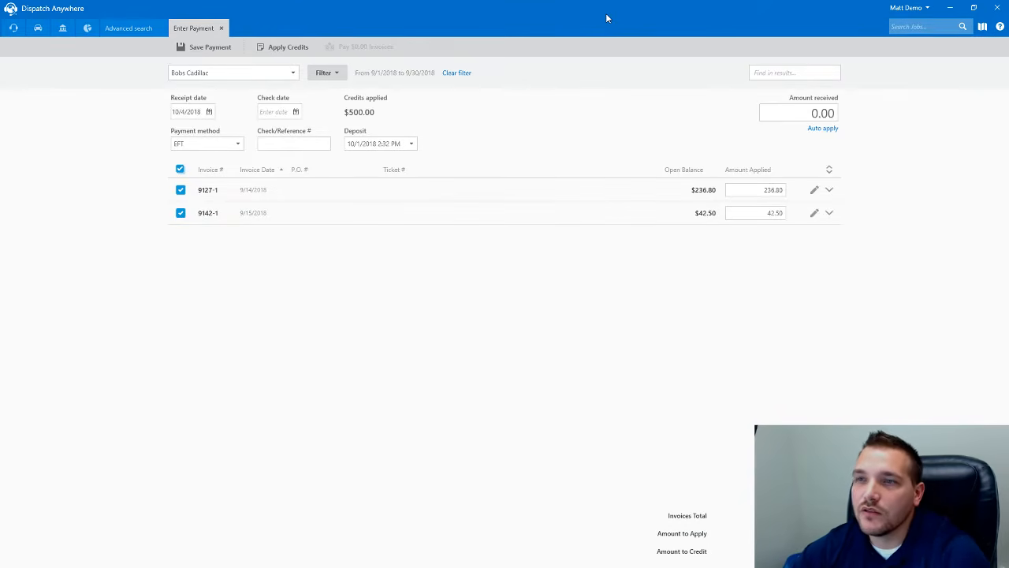
pyautogui.click(201, 46)
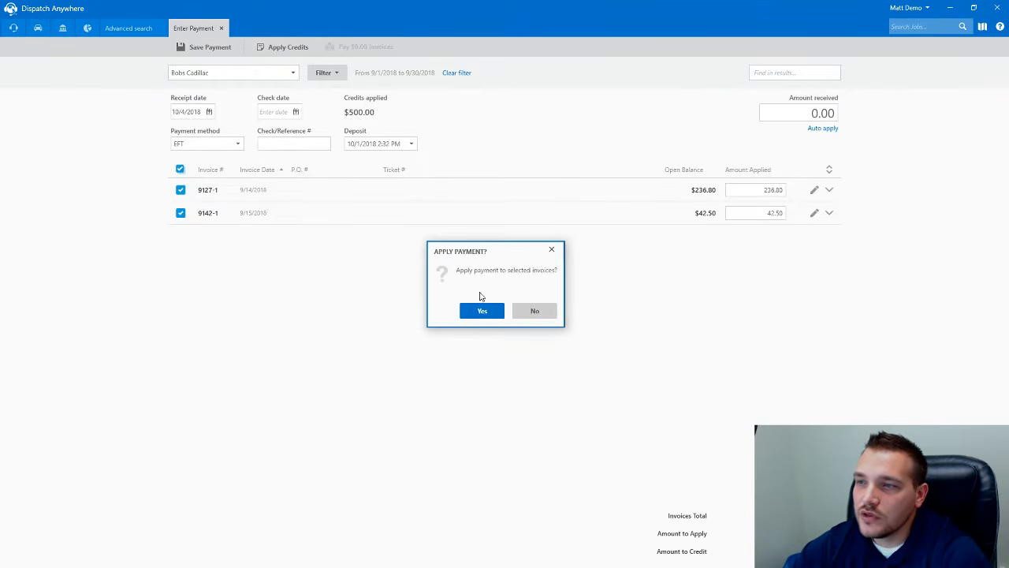
pyautogui.click(533, 311)
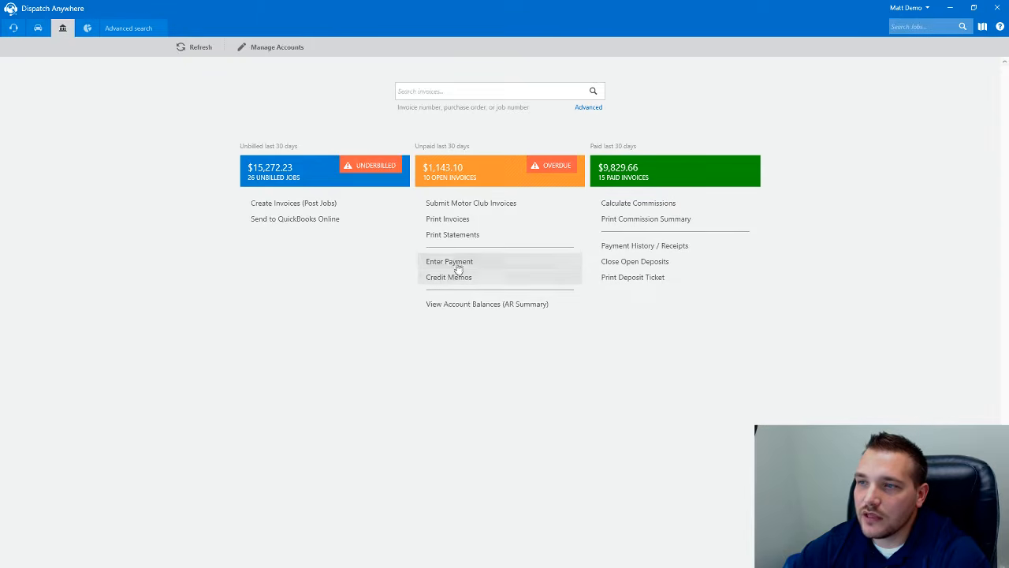
# - Run the Accounts Receivable summary report, close the overflow-error result, and return to Accounting reports
pyautogui.click(434, 304)
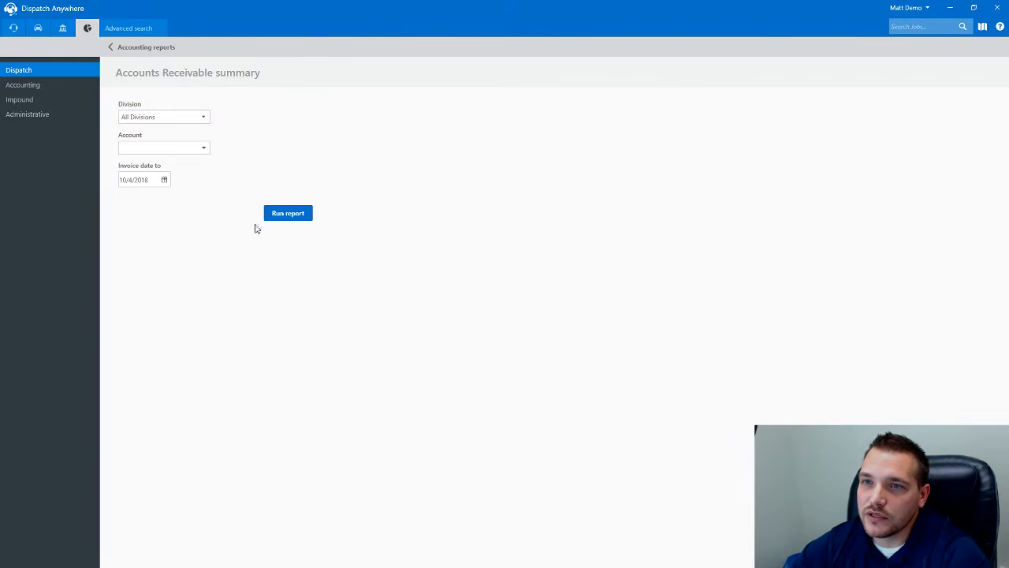
pyautogui.click(291, 216)
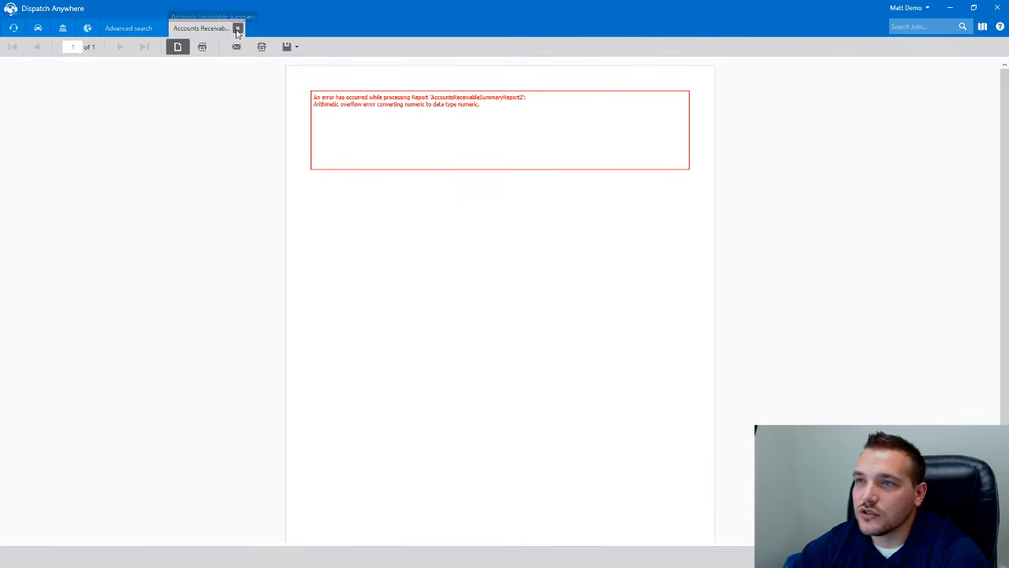
pyautogui.click(236, 30)
pyautogui.click(140, 47)
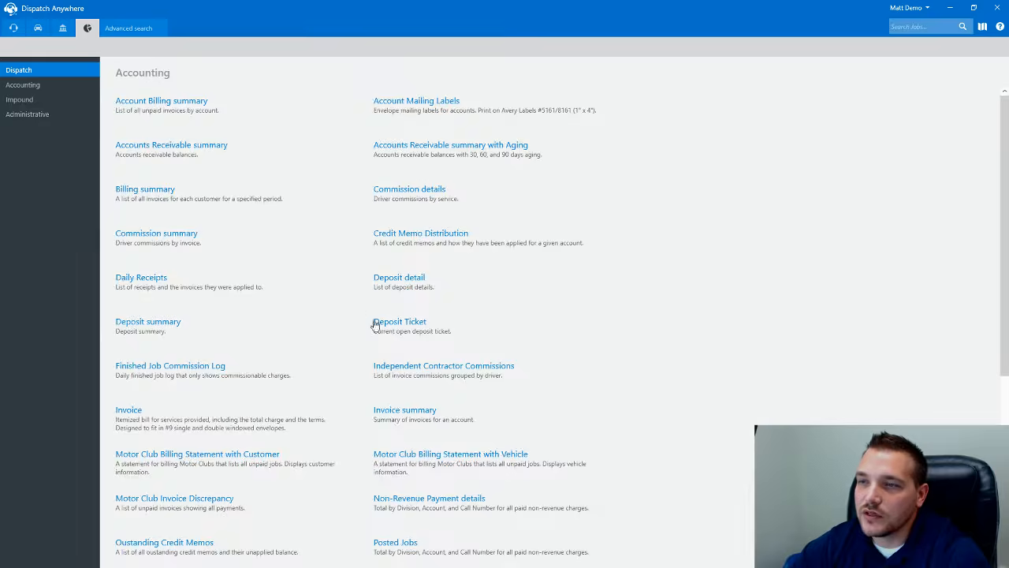
# - Go back to the accounting dashboard using the toolbar's accounting icon
pyautogui.click(62, 28)
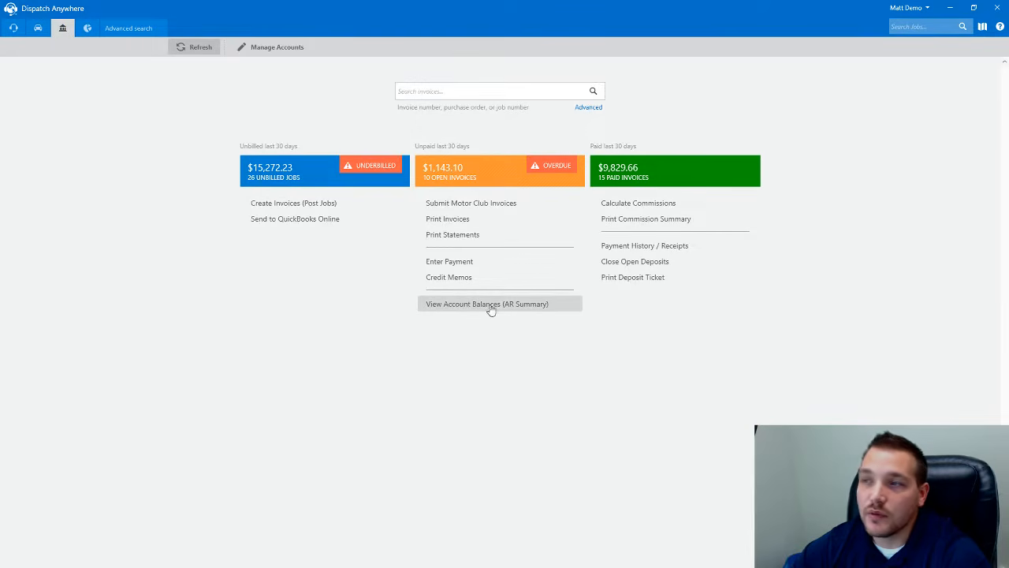
# - Open Calculate Commissions and search with Finished On set to Anytime
pyautogui.click(645, 207)
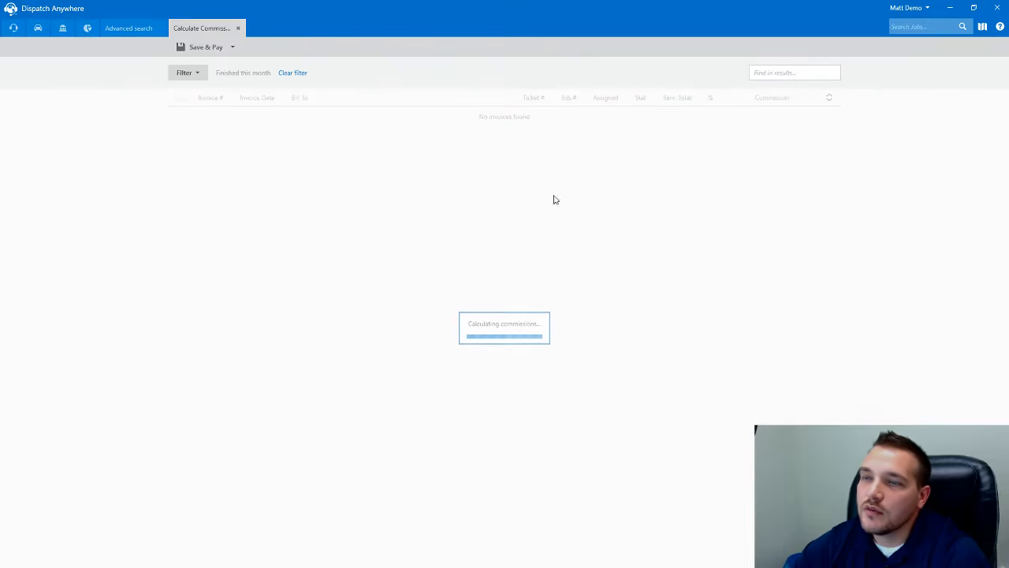
pyautogui.click(189, 78)
pyautogui.click(386, 95)
pyautogui.click(189, 72)
pyautogui.click(394, 96)
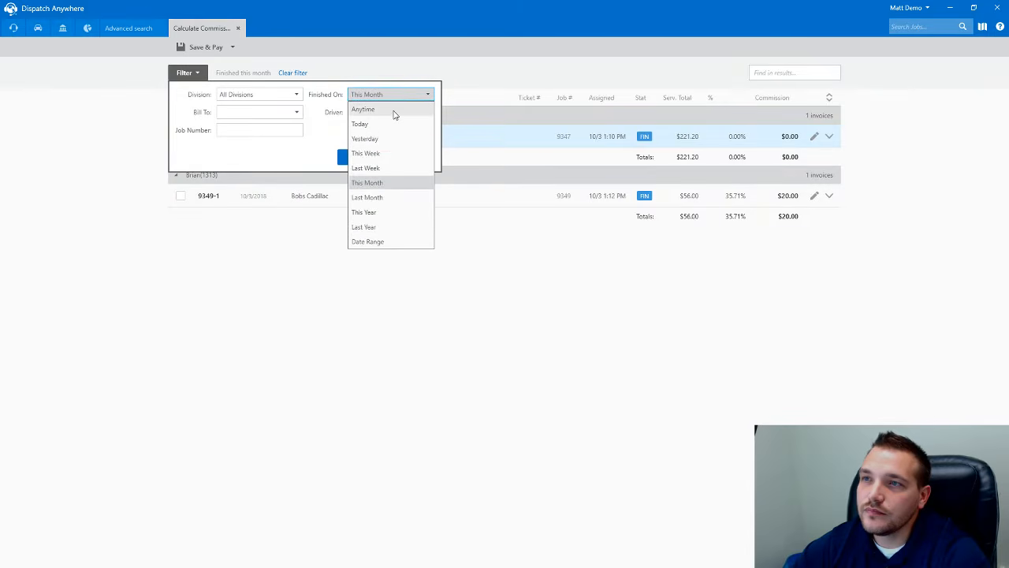
pyautogui.click(394, 110)
pyautogui.click(369, 155)
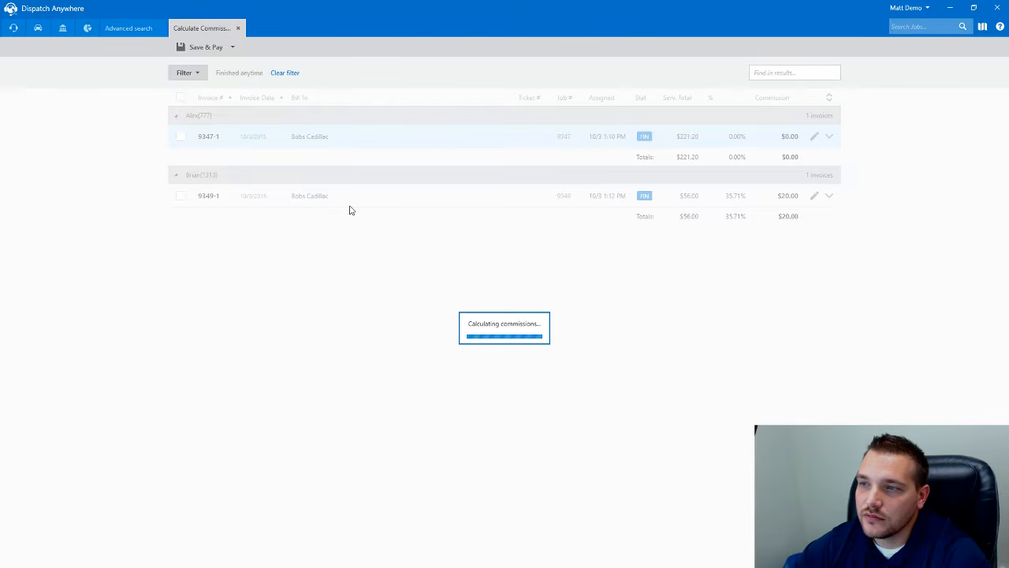
# - Change the Finished On period to Last Month and recalculate the commissions
pyautogui.click(192, 77)
pyautogui.click(371, 96)
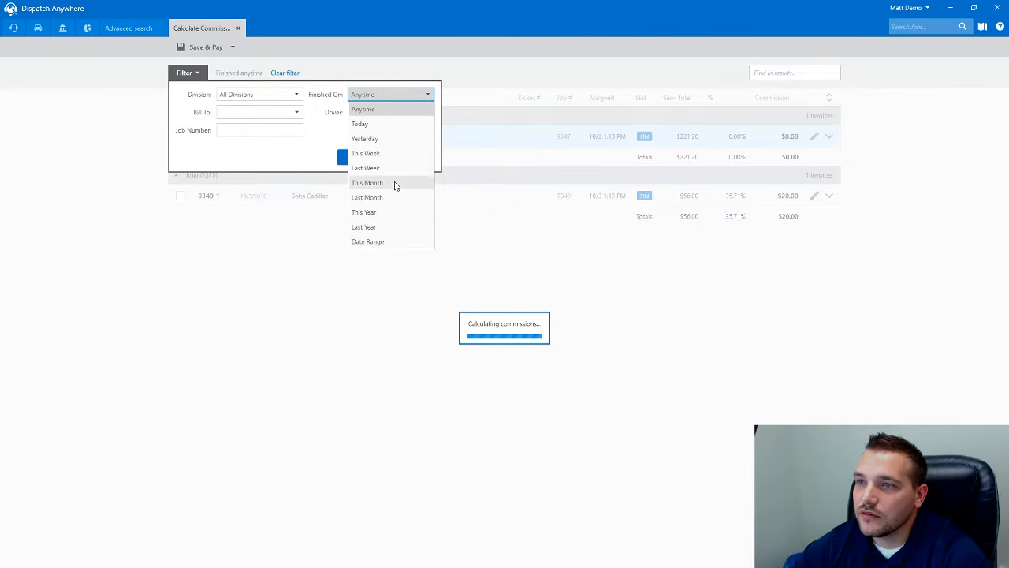
pyautogui.click(393, 182)
pyautogui.click(363, 96)
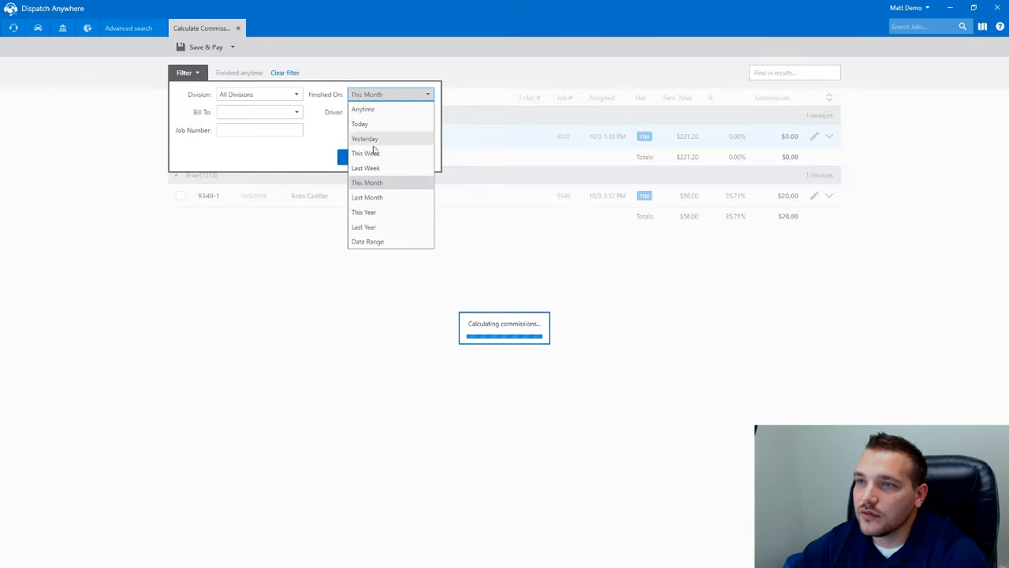
pyautogui.click(366, 198)
pyautogui.click(365, 157)
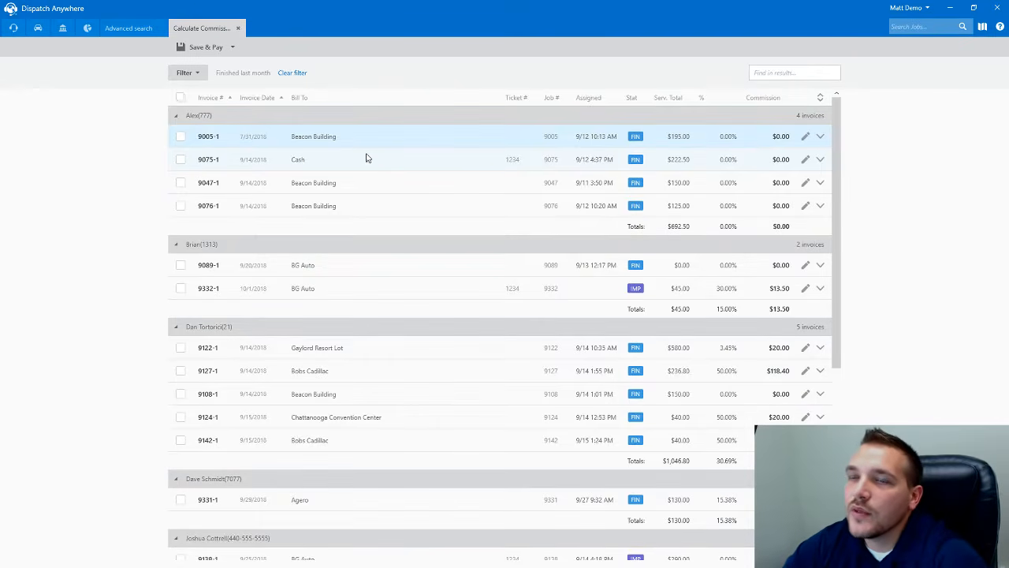
# - Expand invoices 9122-1, 9127-1, 9108-1 and 9124-1 to reveal their per-service commission lines
pyautogui.scroll(-3, 279, 348)
pyautogui.scroll(3, 280, 311)
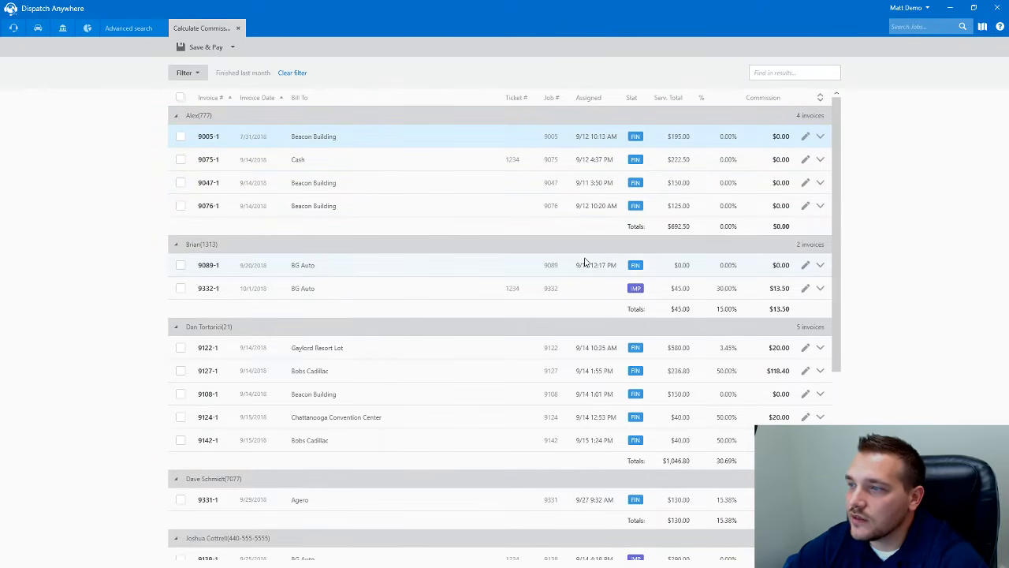
pyautogui.scroll(-2, 584, 263)
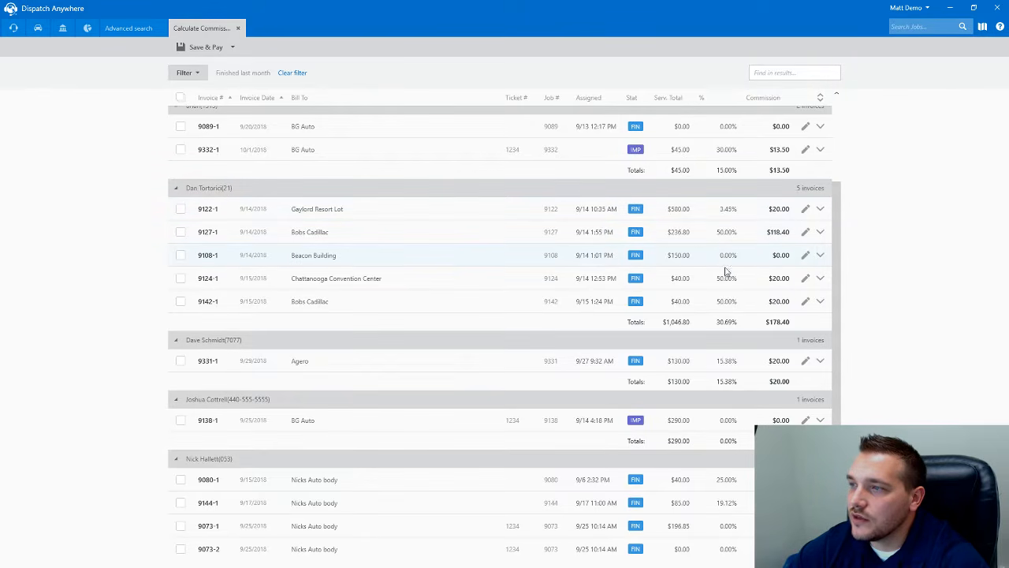
pyautogui.click(820, 208)
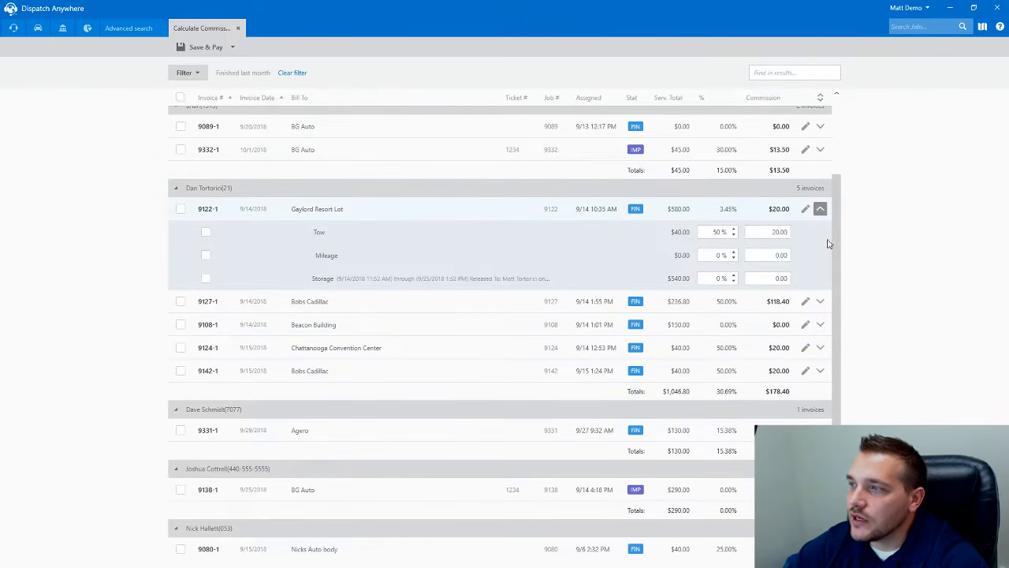
pyautogui.click(820, 302)
pyautogui.click(820, 370)
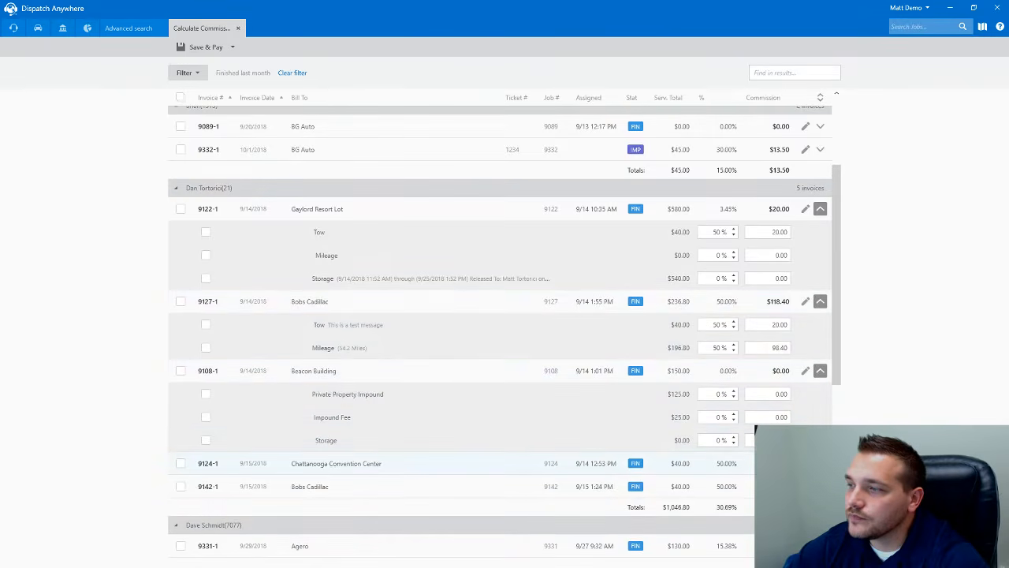
pyautogui.click(820, 463)
pyautogui.scroll(1, 764, 382)
pyautogui.scroll(-2, 737, 361)
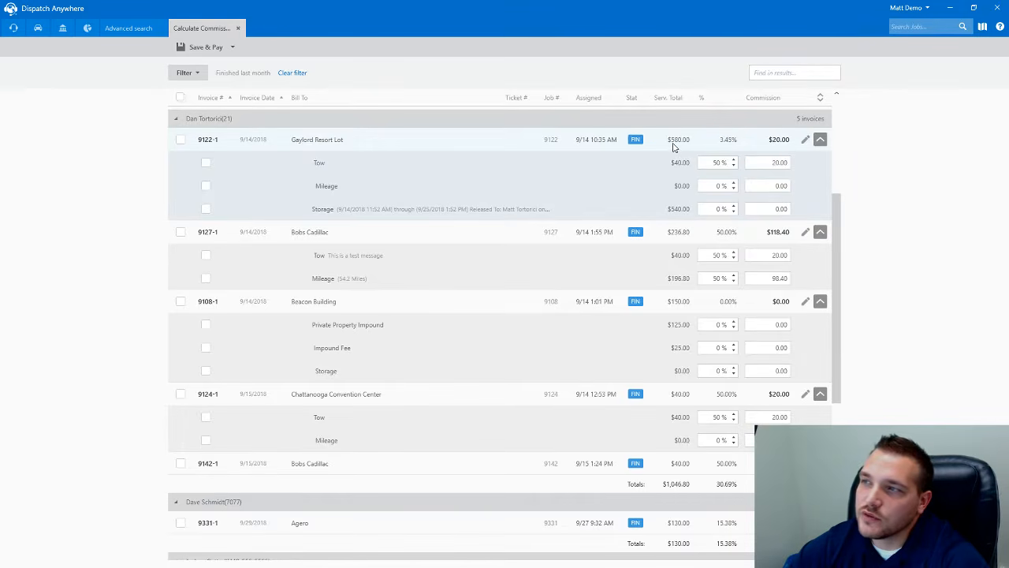
# - Select the Tow commission on 9122-1, then open and close the commission filter without changes
pyautogui.click(746, 162)
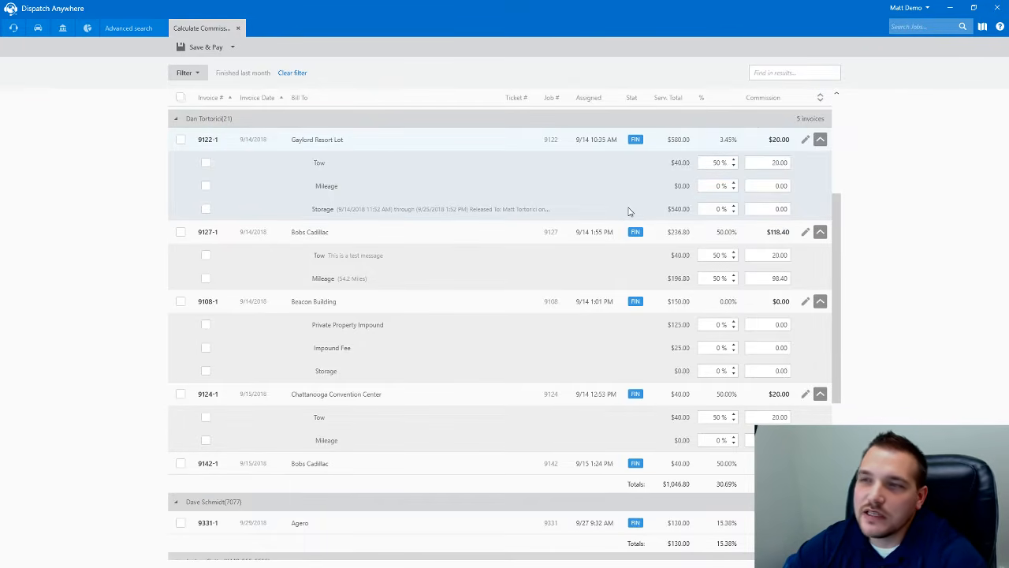
pyautogui.click(199, 77)
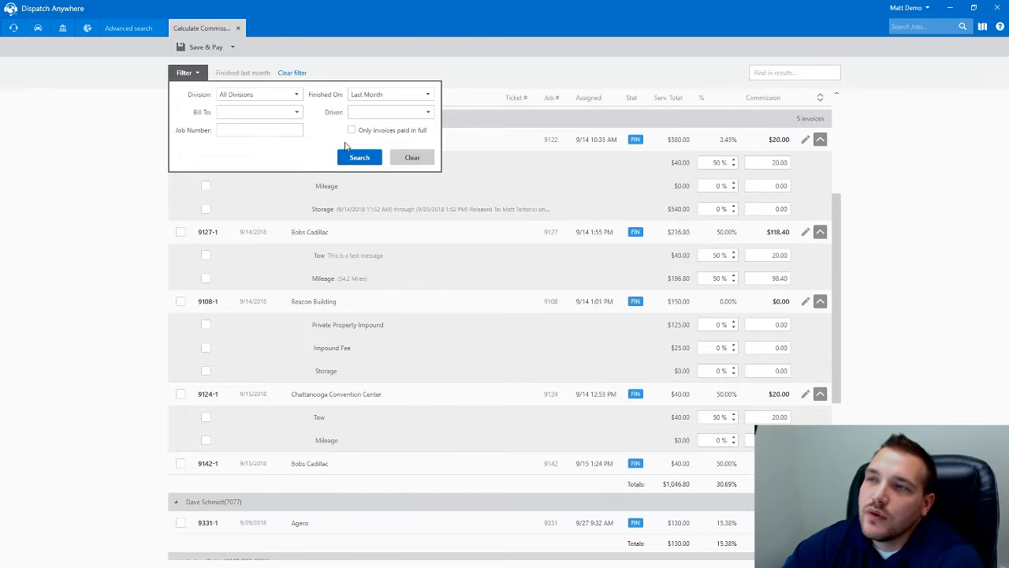
pyautogui.click(517, 63)
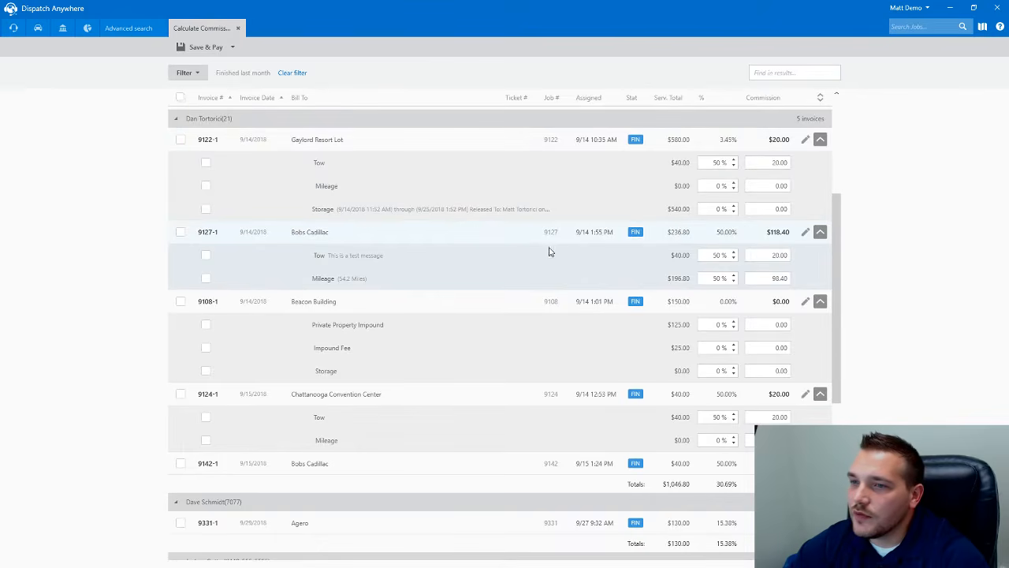
pyautogui.scroll(-1, 554, 253)
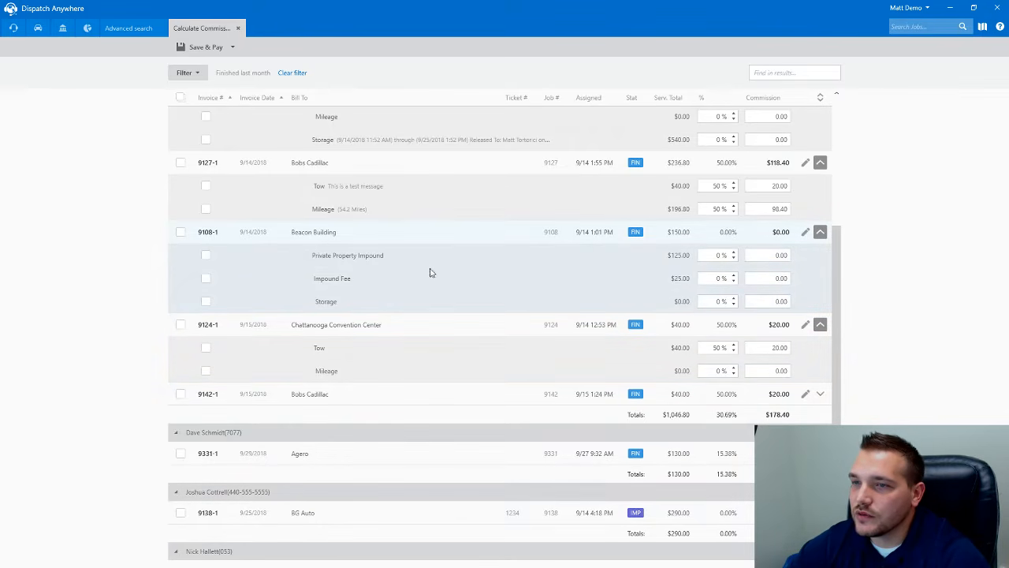
# - On invoice 9108-1, set Private Property Impound to 25% and Impound Fee commission to $5.00
pyautogui.click(713, 256)
pyautogui.write('25')
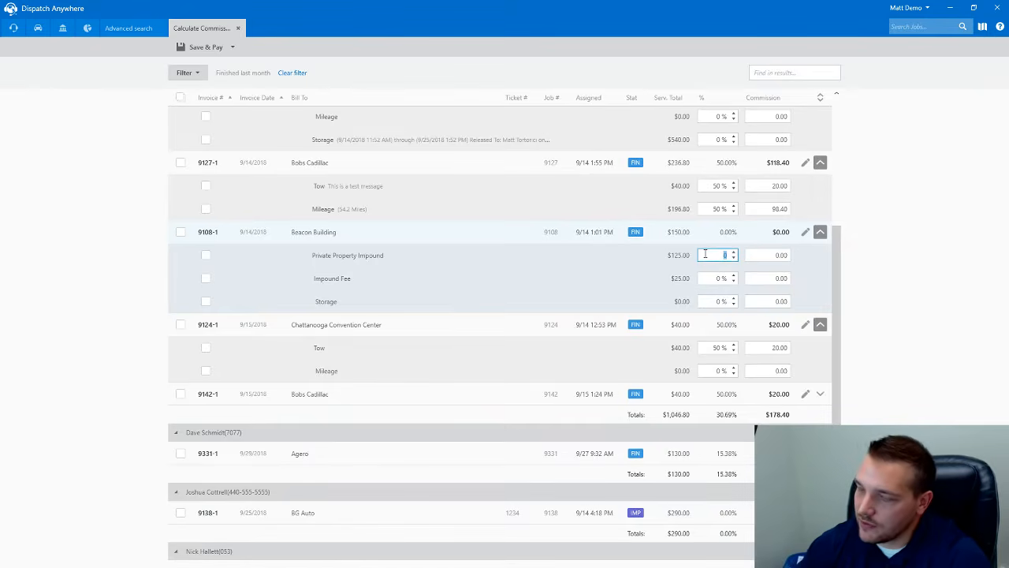
pyautogui.click(780, 255)
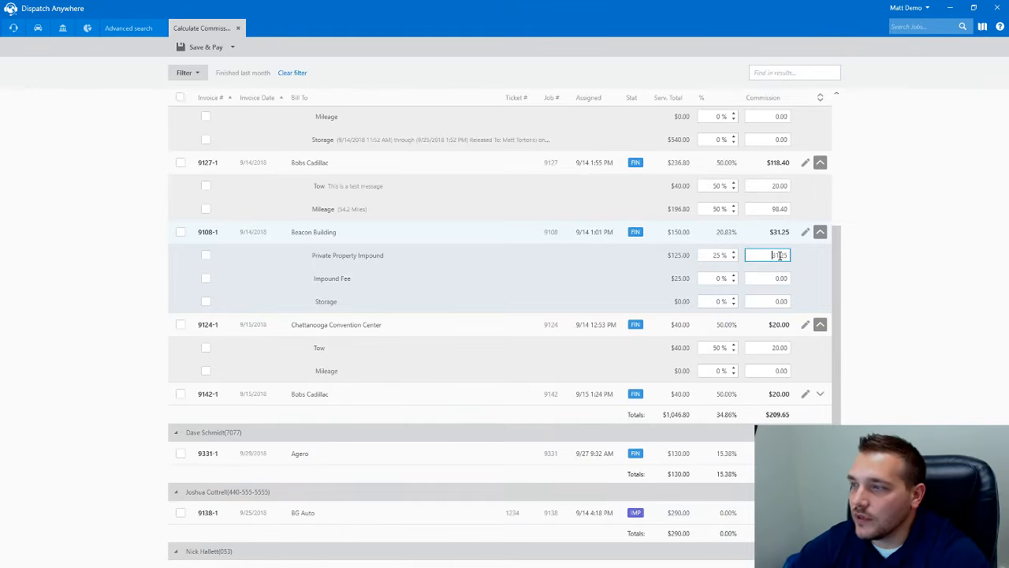
pyautogui.moveTo(772, 279); pyautogui.dragTo(832, 292)
pyautogui.write('5')
pyautogui.press('Tab')
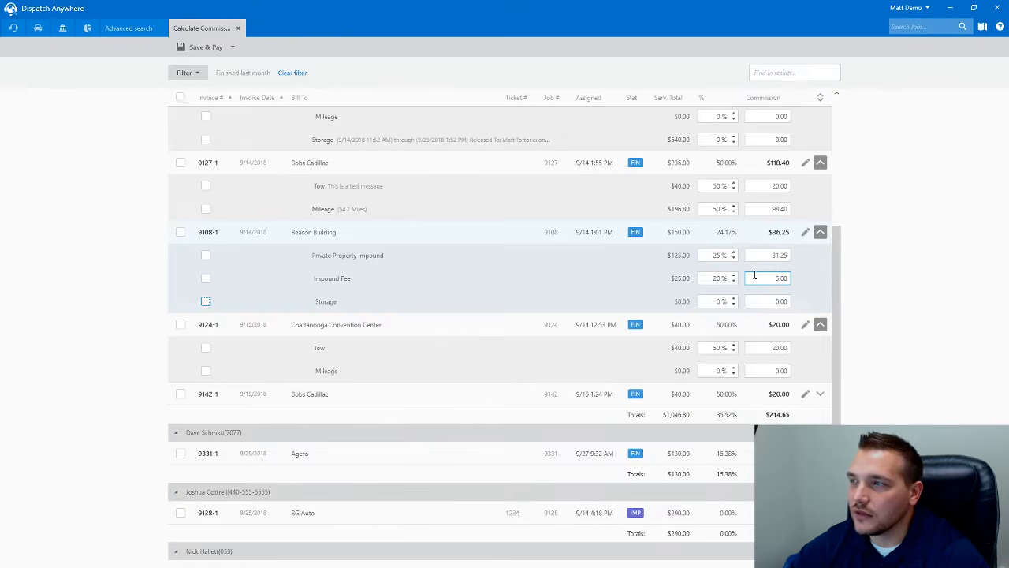
# - Collapse the service lines of invoices 9122-1, 9127-1, 9108-1 and 9124-1
pyautogui.scroll(5, 754, 275)
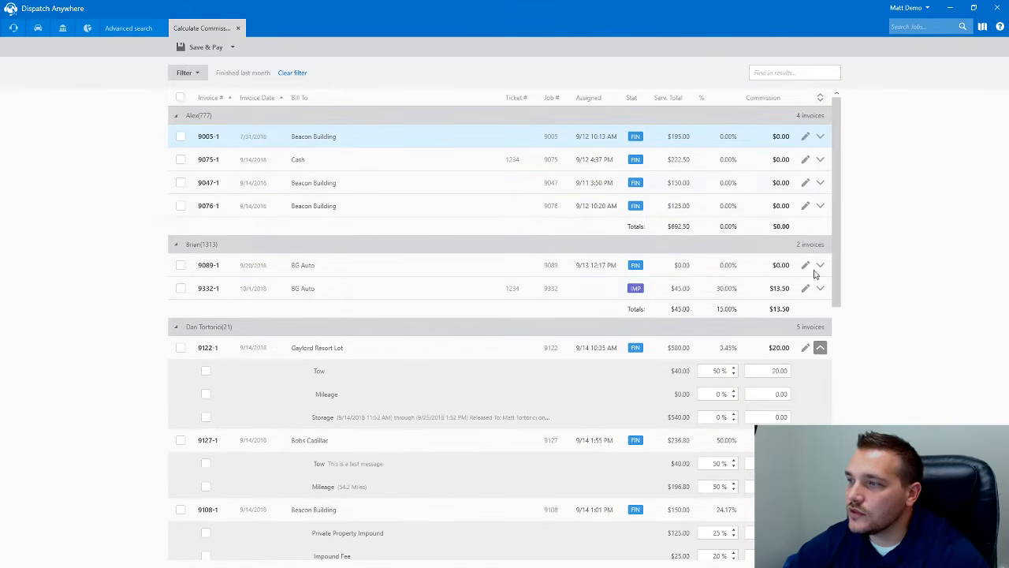
pyautogui.click(820, 348)
pyautogui.click(820, 370)
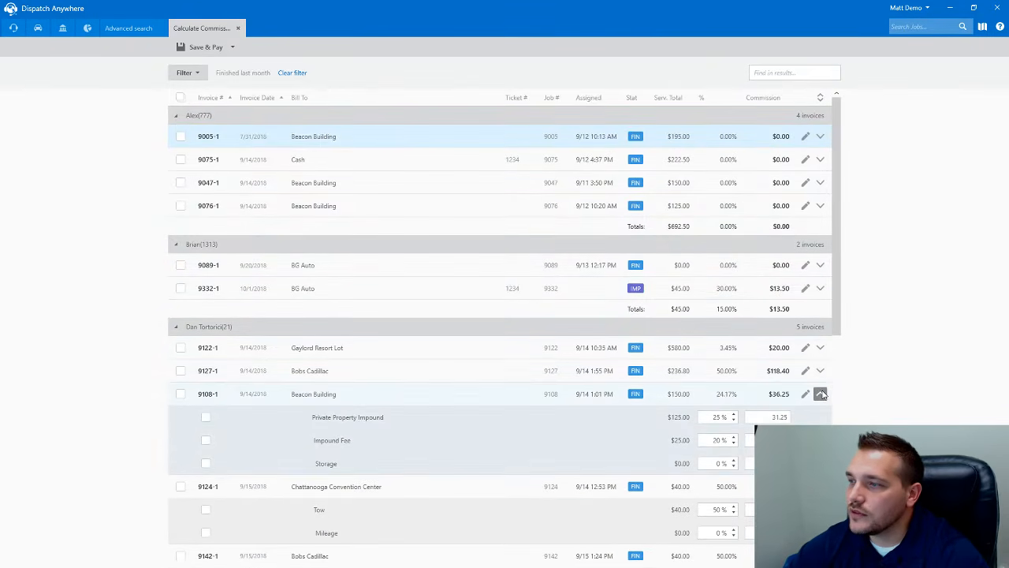
pyautogui.click(820, 394)
pyautogui.click(820, 416)
pyautogui.scroll(-5, 549, 329)
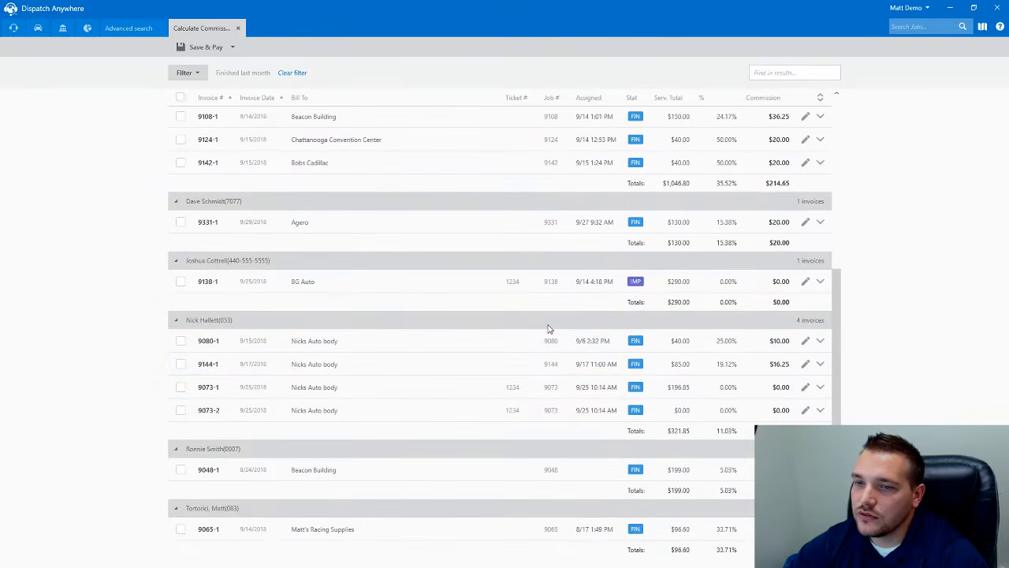
pyautogui.scroll(5, 549, 328)
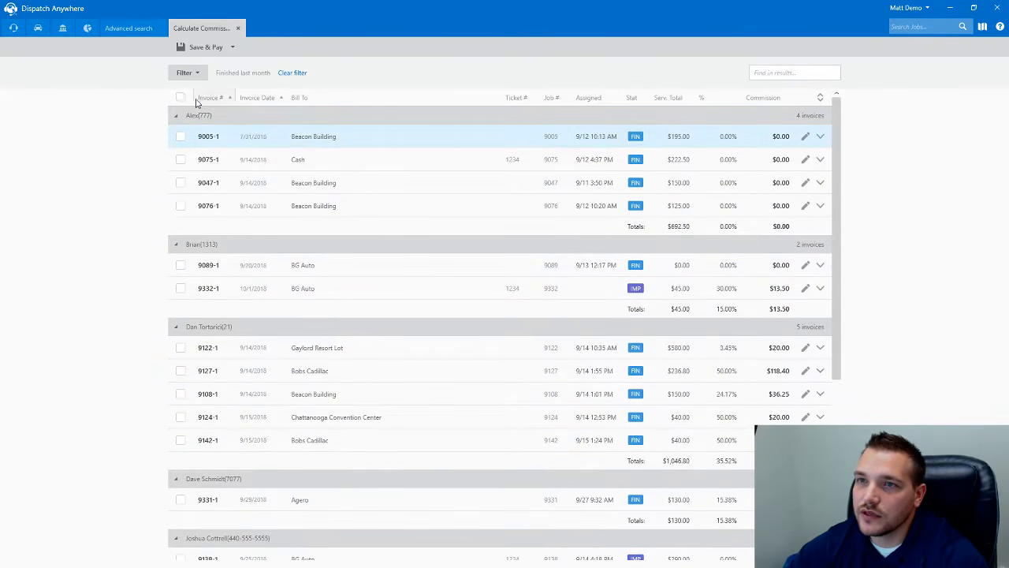
# - Save and pay all listed commissions with an October 5, 2018 paid date, then close Calculate Commissions
pyautogui.click(179, 98)
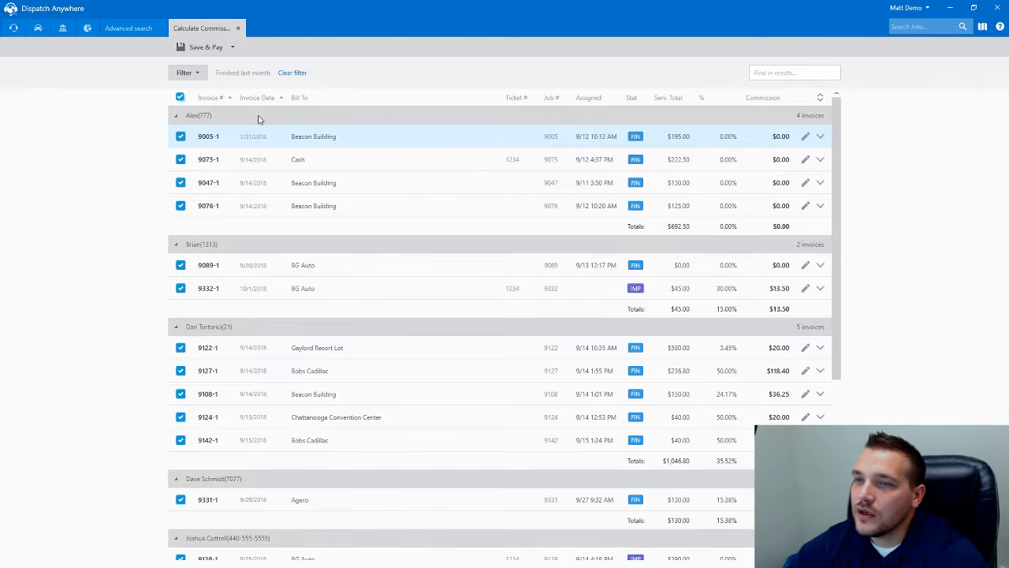
pyautogui.click(201, 51)
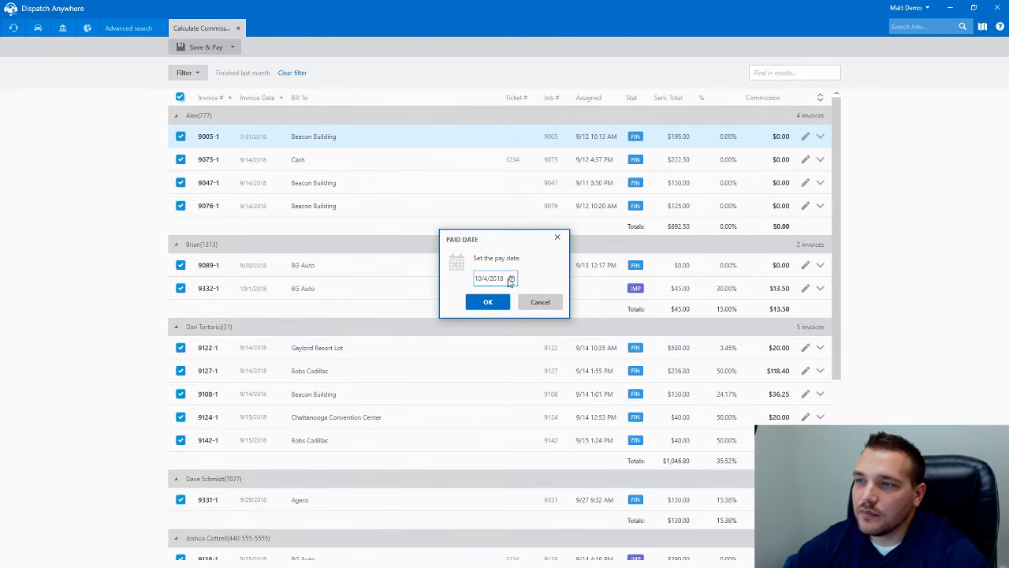
pyautogui.click(511, 279)
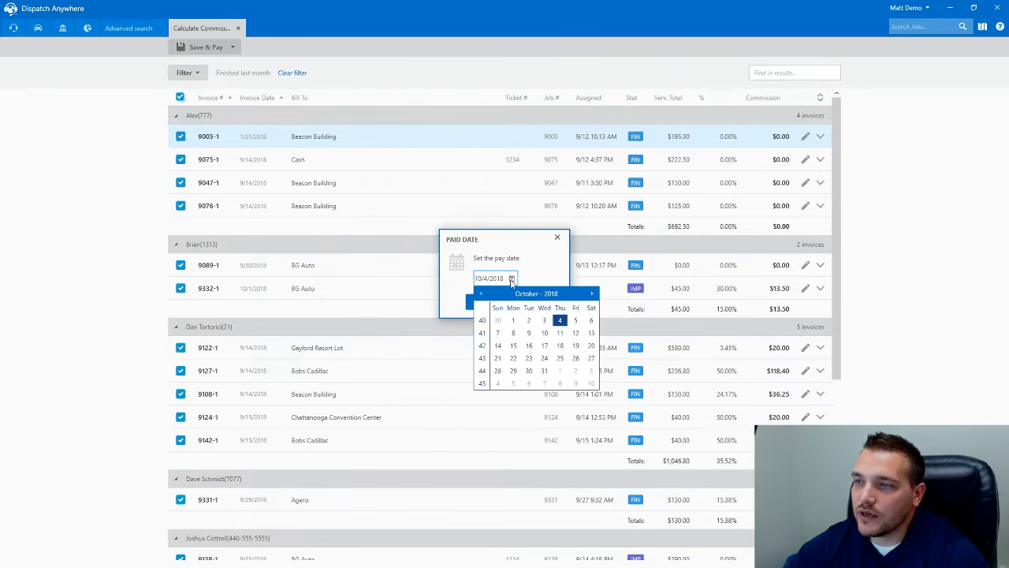
pyautogui.click(577, 321)
pyautogui.click(494, 305)
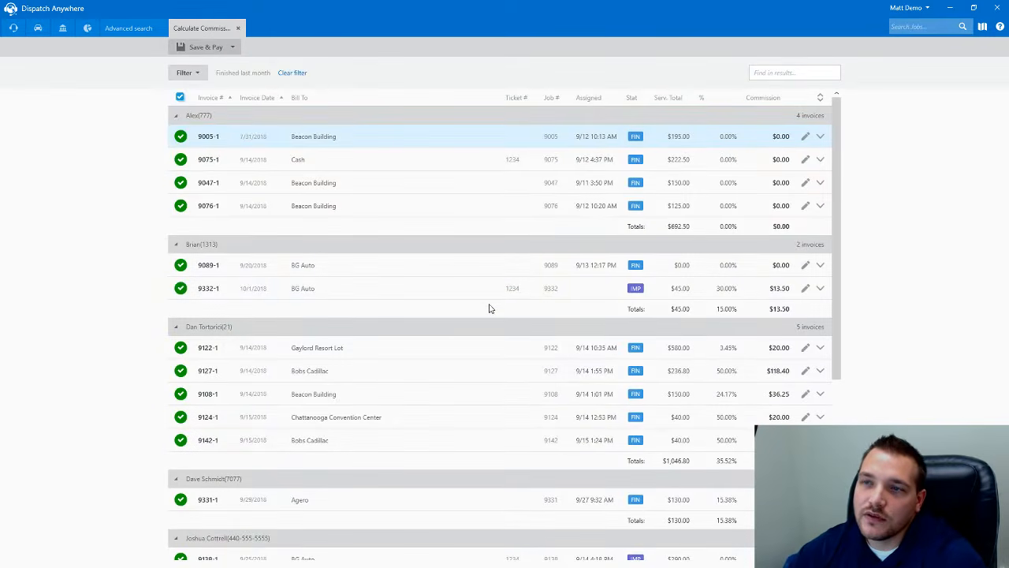
pyautogui.click(239, 29)
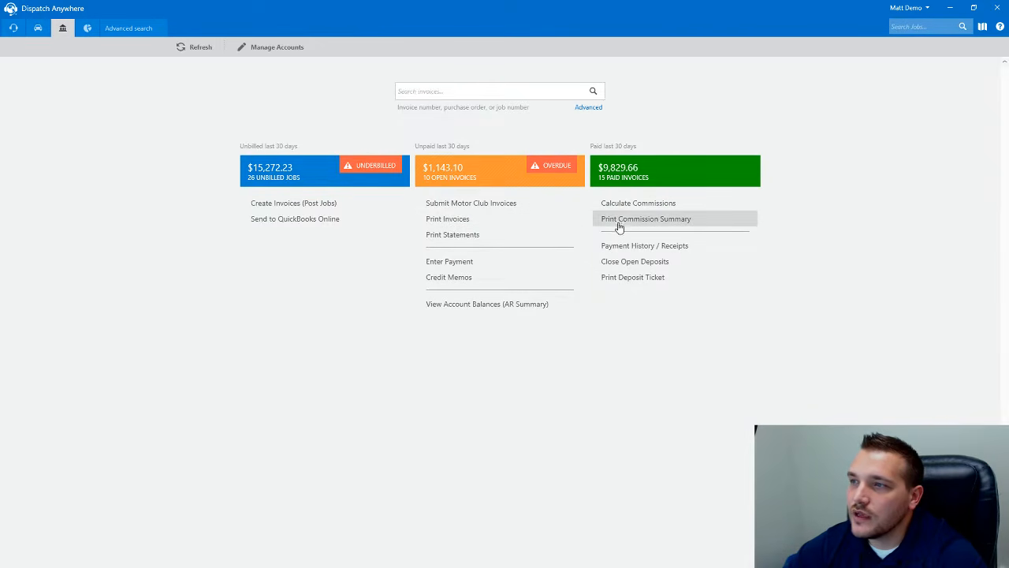
# - Open the Commission details report from the Accounting reports
pyautogui.click(87, 29)
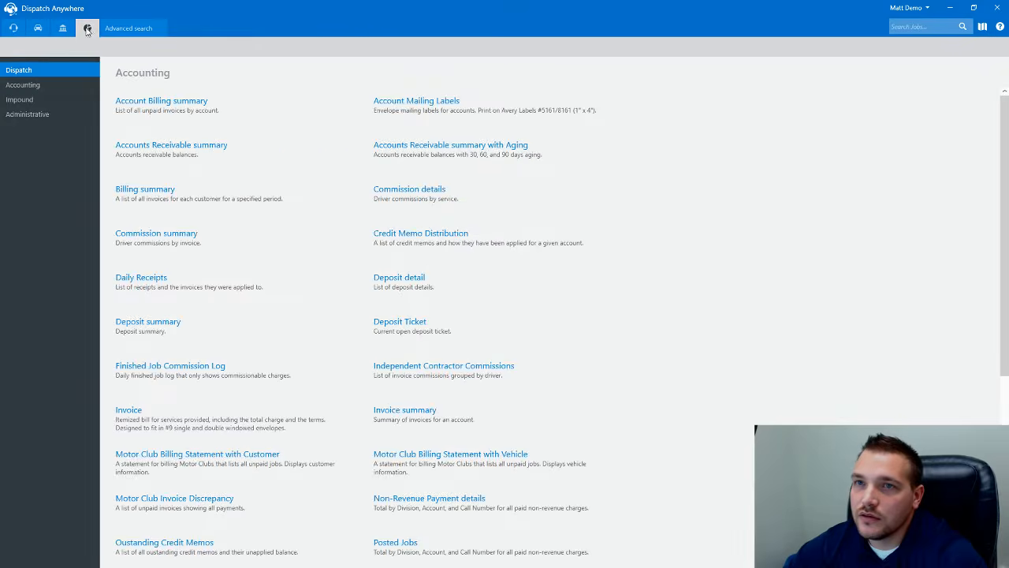
pyautogui.click(33, 87)
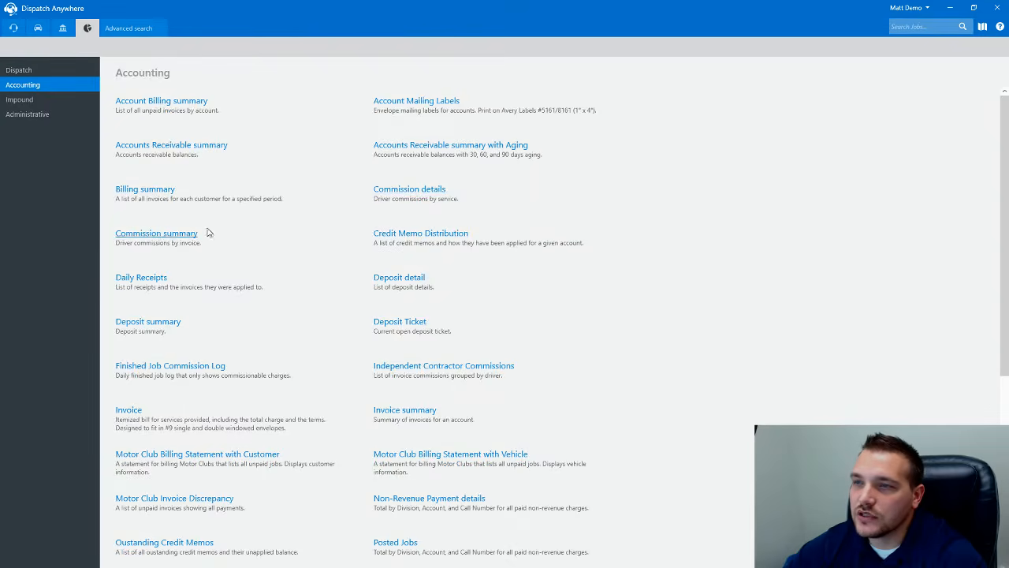
pyautogui.click(407, 197)
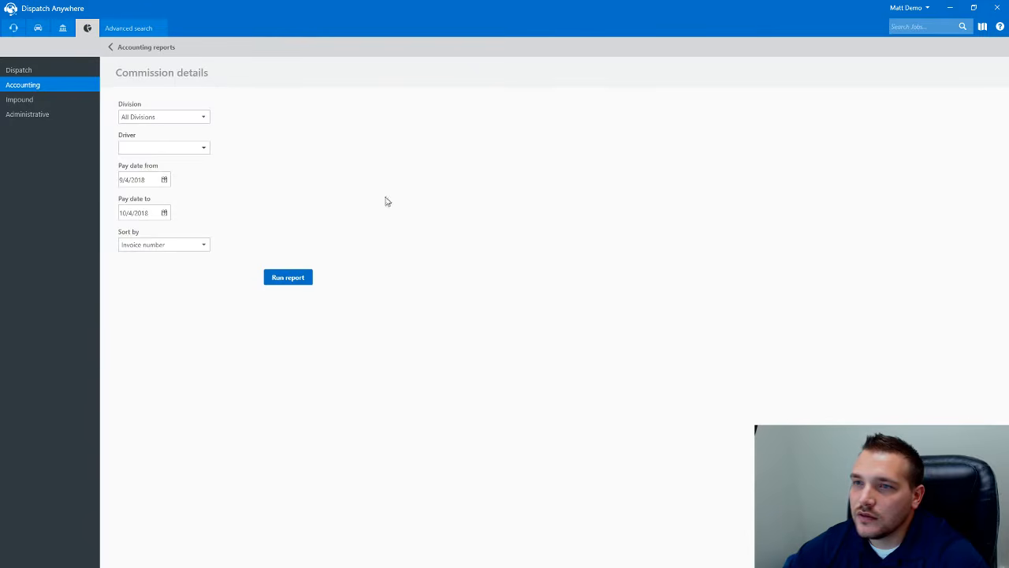
# - Set both Pay date from and Pay date to to October 5, 2018
pyautogui.click(165, 182)
pyautogui.click(236, 194)
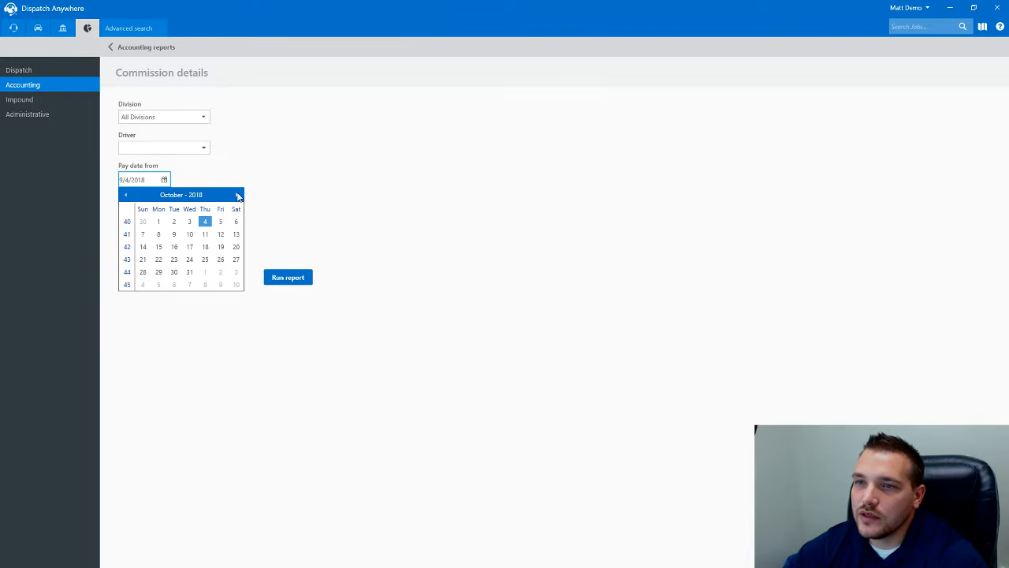
pyautogui.click(221, 222)
pyautogui.click(164, 213)
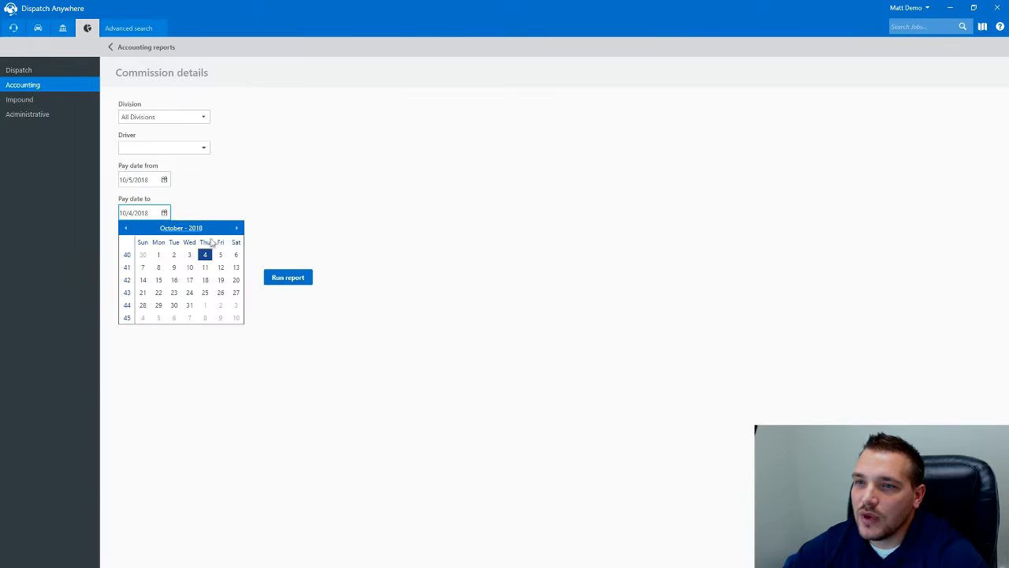
pyautogui.click(221, 255)
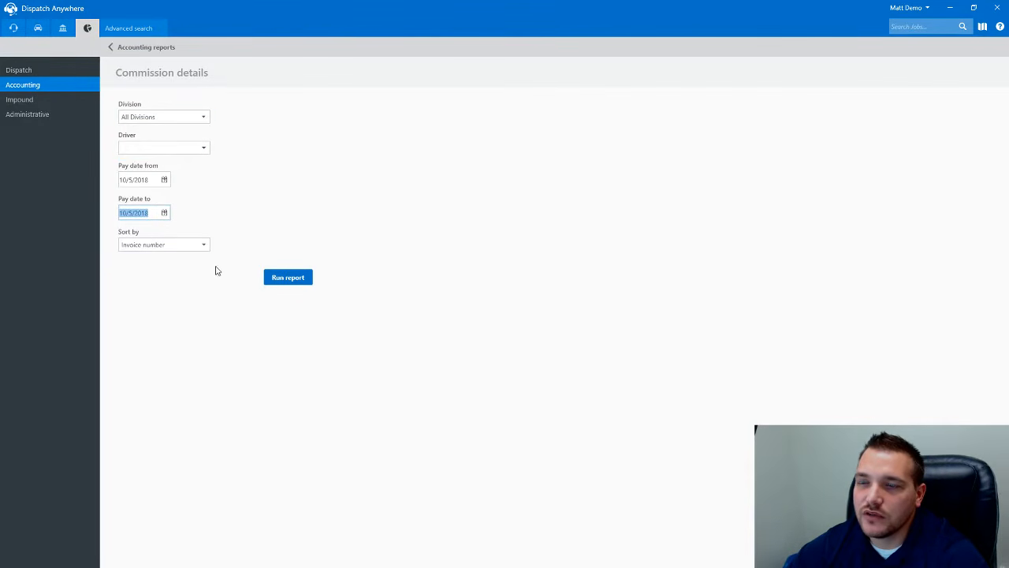
pyautogui.click(289, 281)
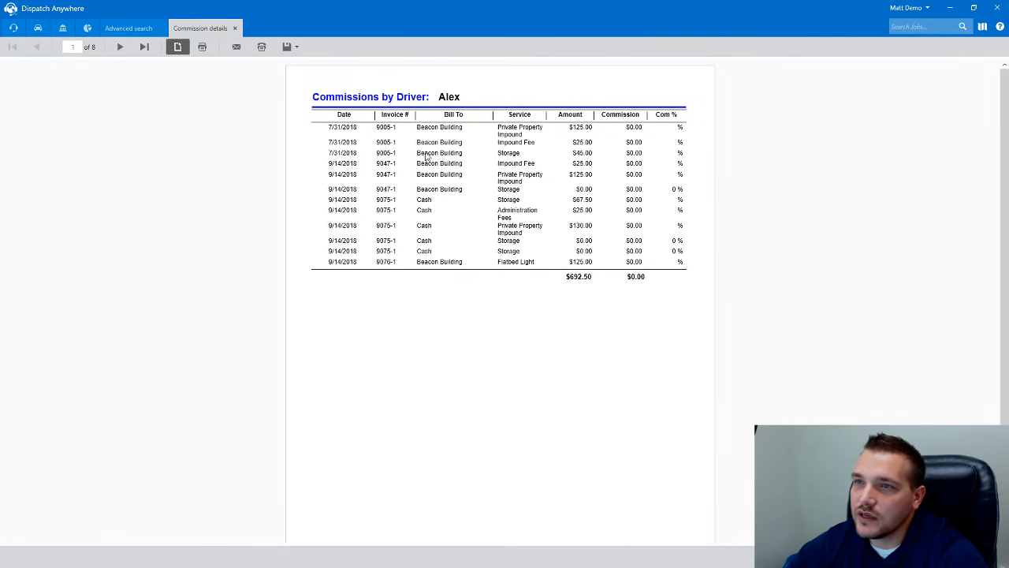
pyautogui.click(120, 47)
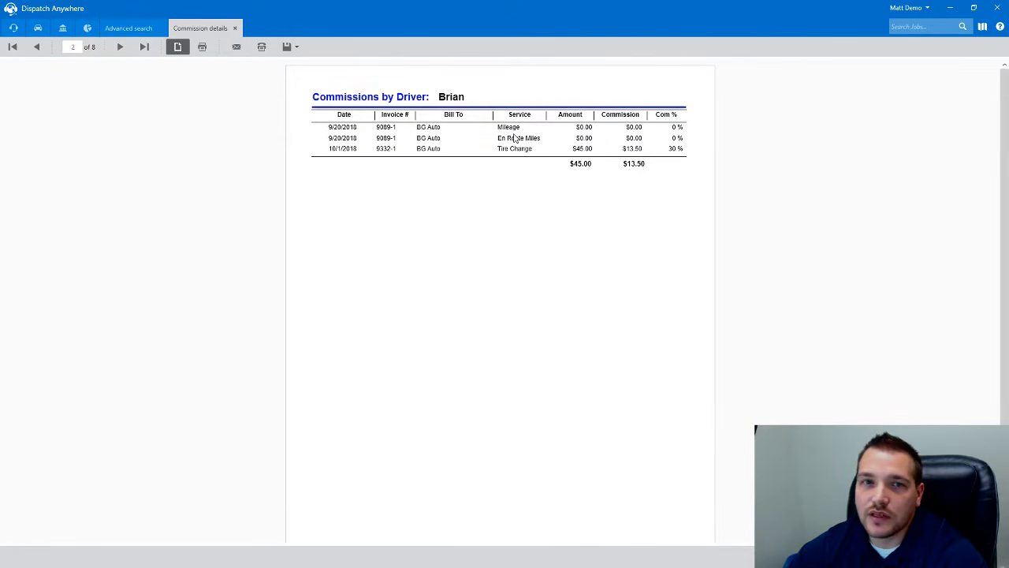
pyautogui.click(120, 48)
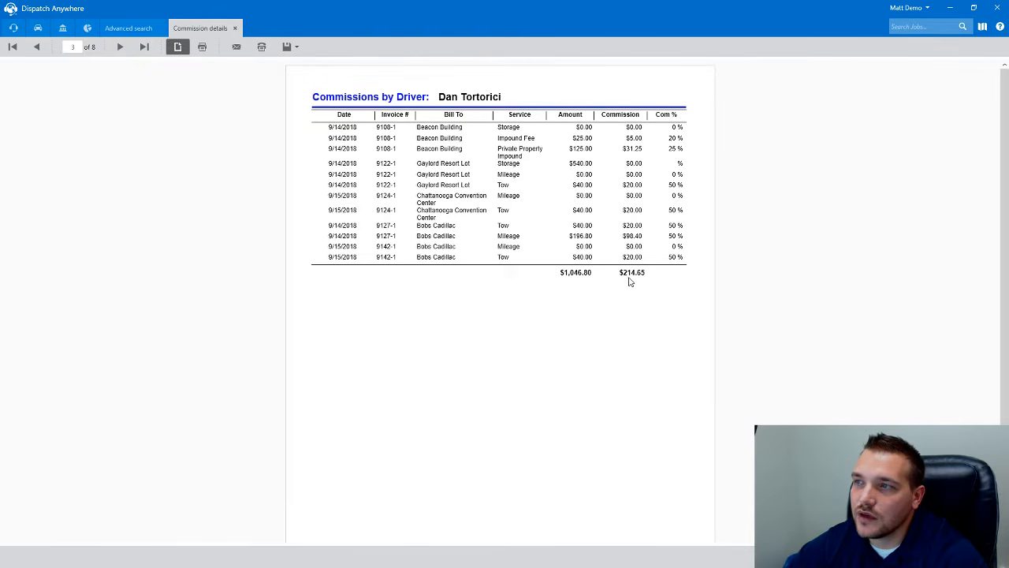
pyautogui.click(234, 28)
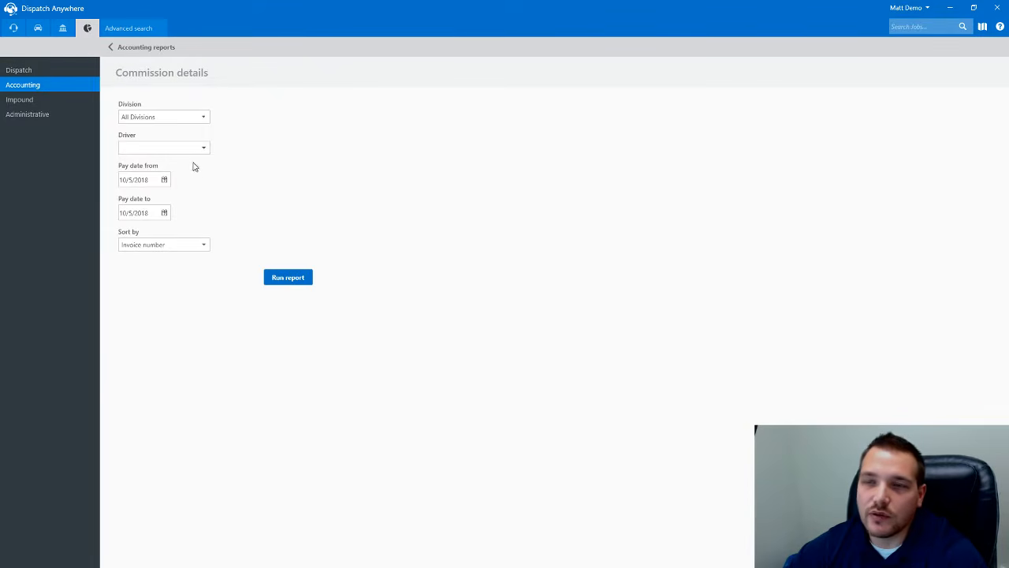
# - Rerun the Commission details report sorted by Percentage and page through to page 3
pyautogui.click(204, 246)
pyautogui.click(169, 276)
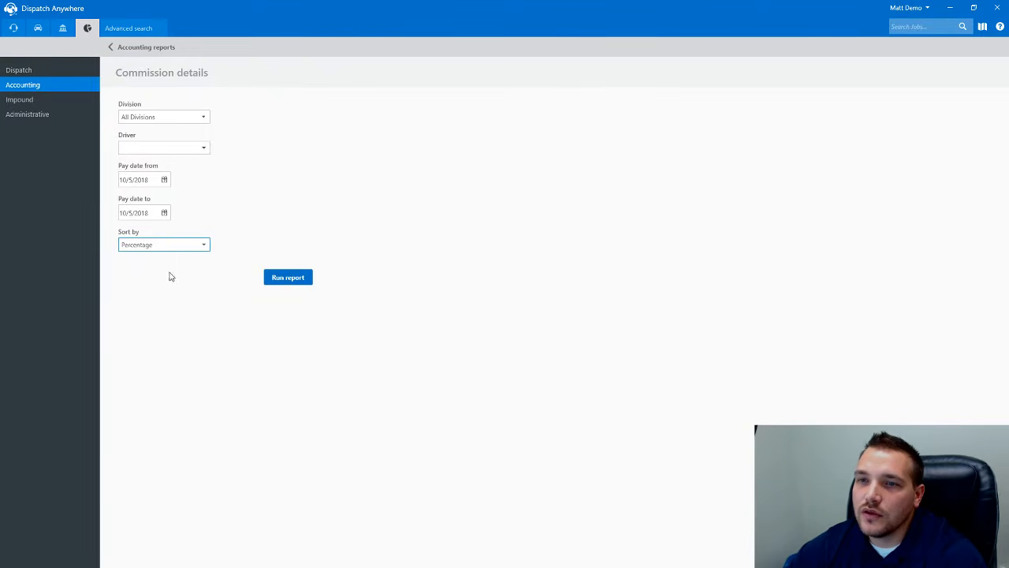
pyautogui.click(286, 280)
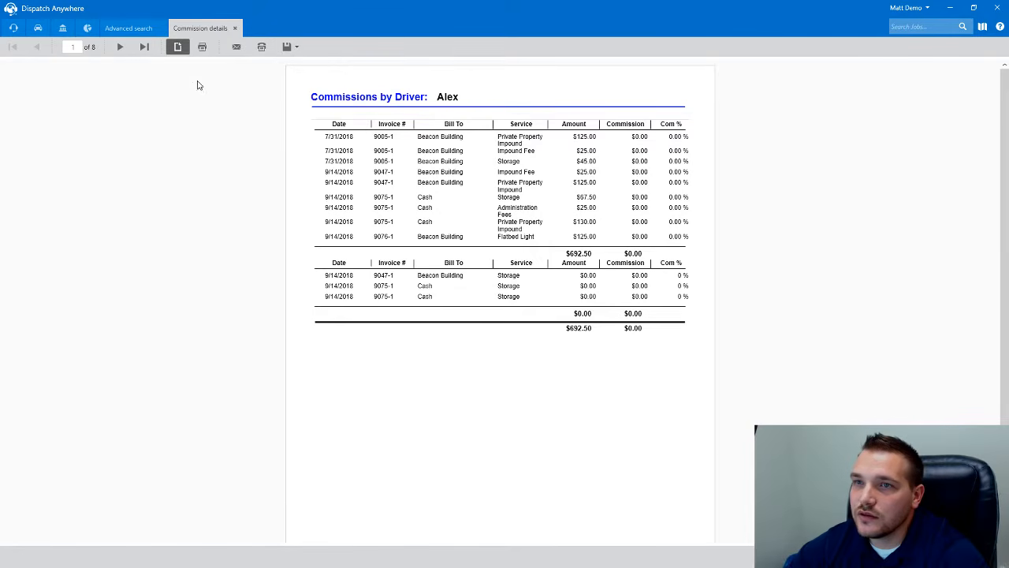
pyautogui.click(119, 49)
pyautogui.click(119, 49)
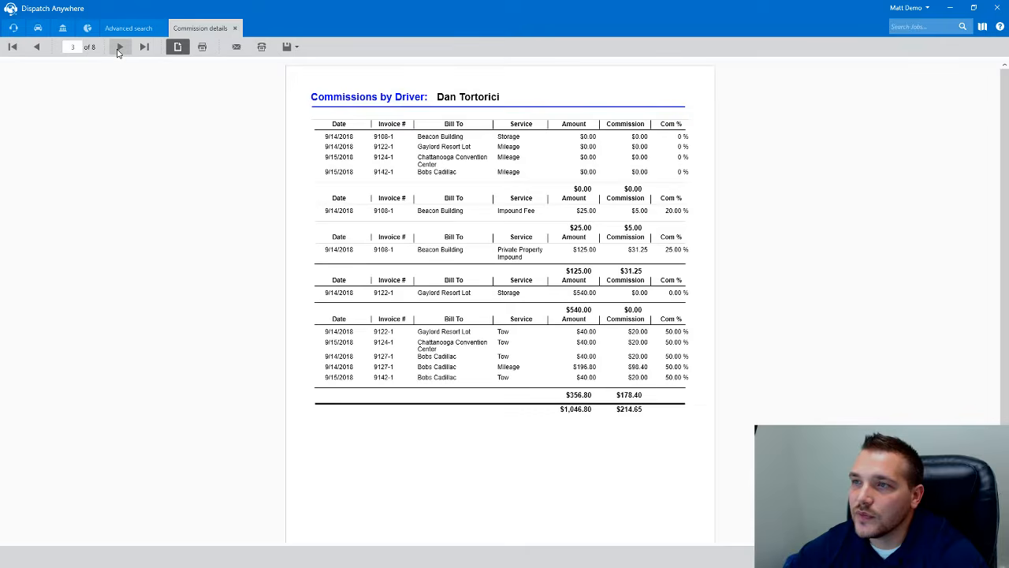
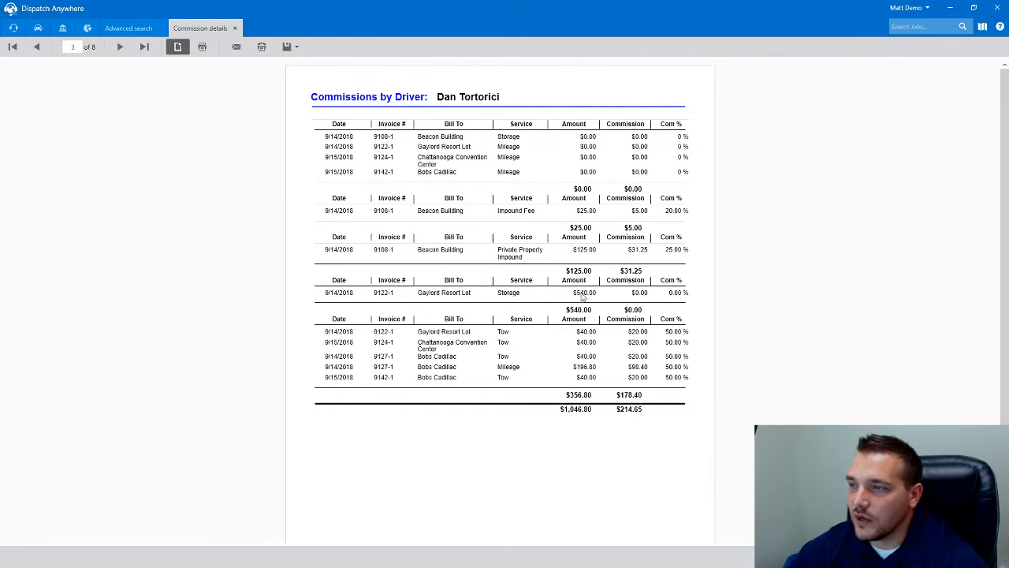
# - Close the Commission details report tab and go back to the Accounting reports list
pyautogui.click(236, 28)
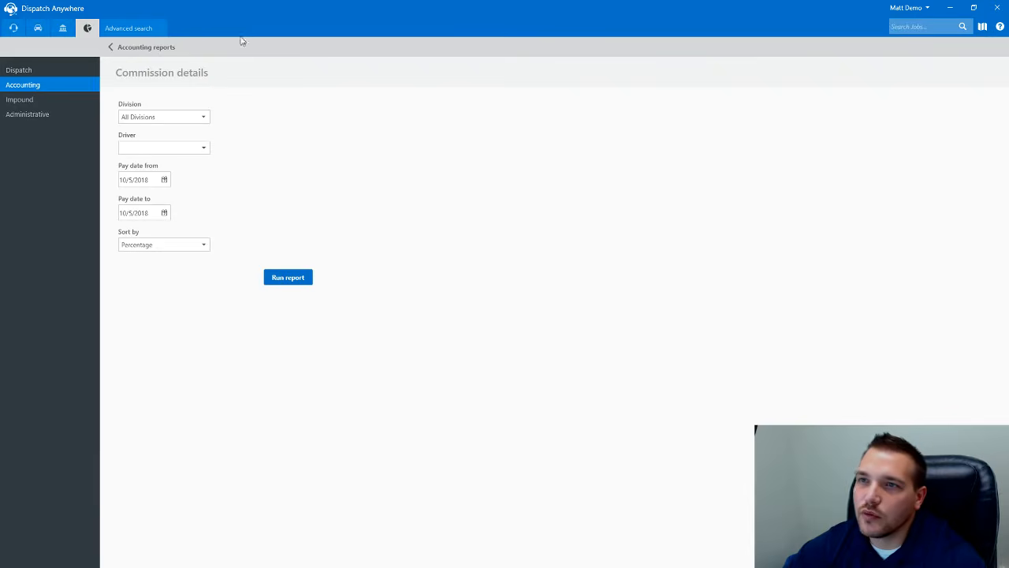
pyautogui.click(134, 48)
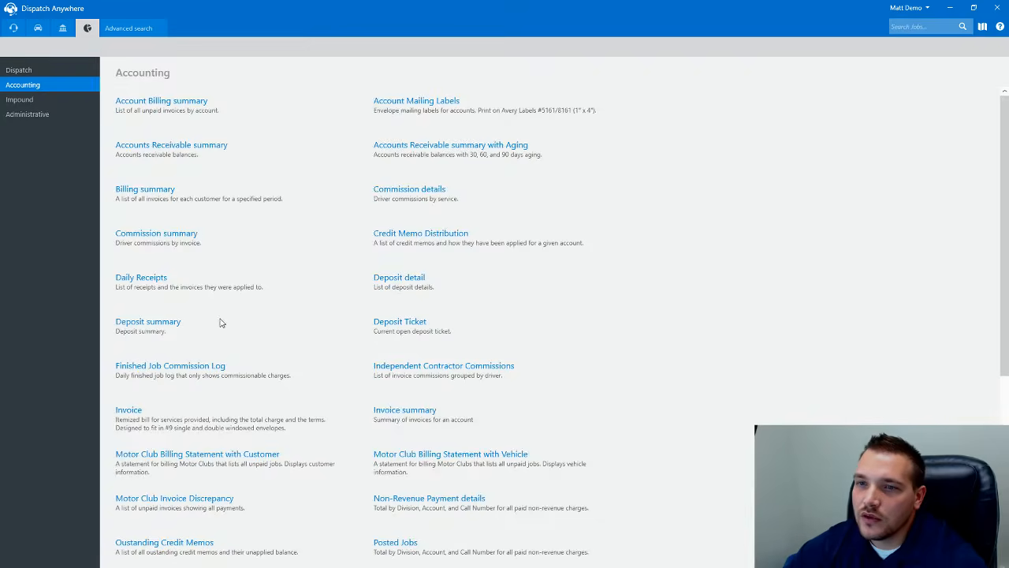
# - Run the Commission summary report with Pay date from and to both 10/5/2018
pyautogui.click(152, 234)
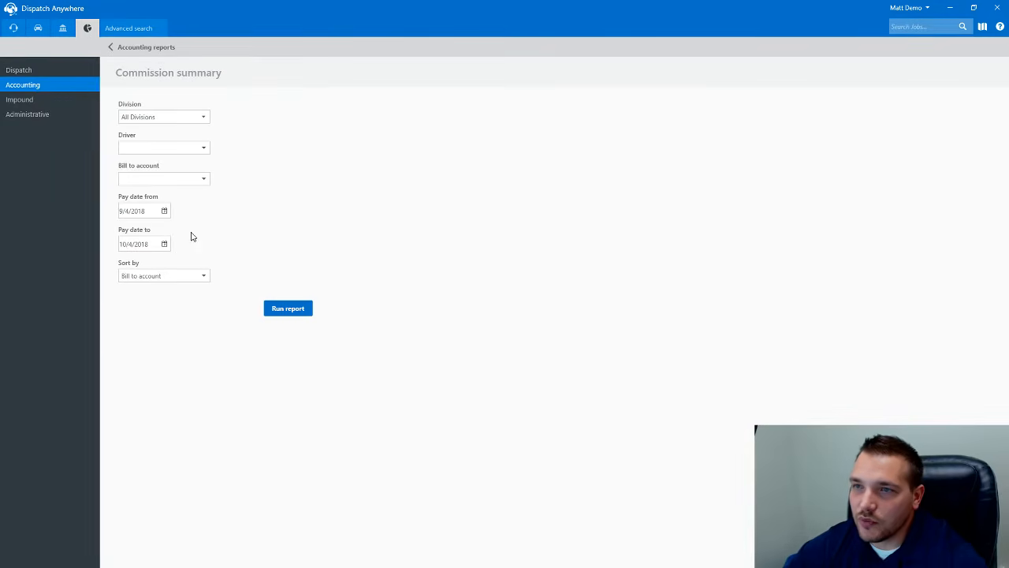
pyautogui.click(164, 210)
pyautogui.click(237, 226)
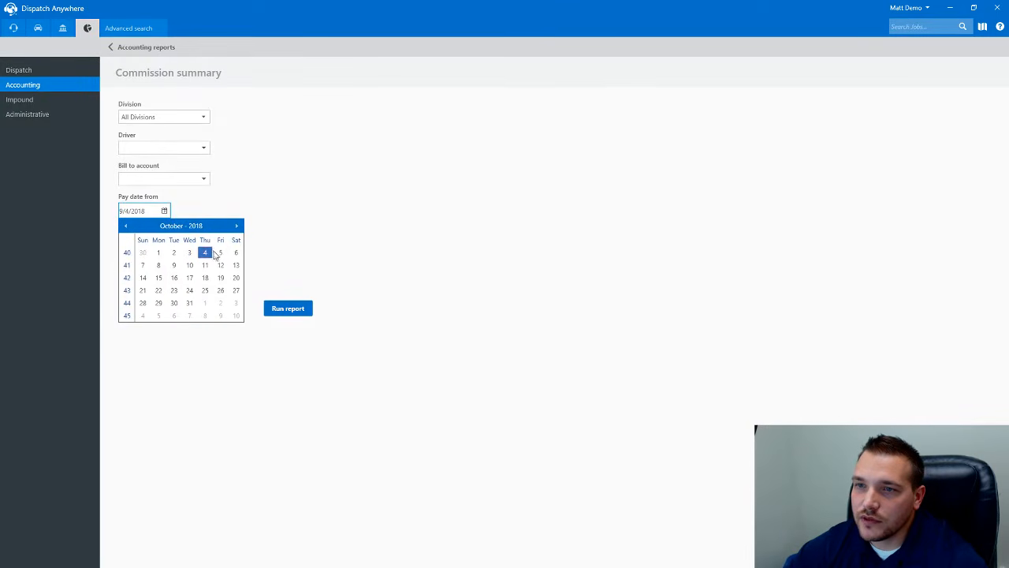
pyautogui.click(220, 252)
pyautogui.click(164, 244)
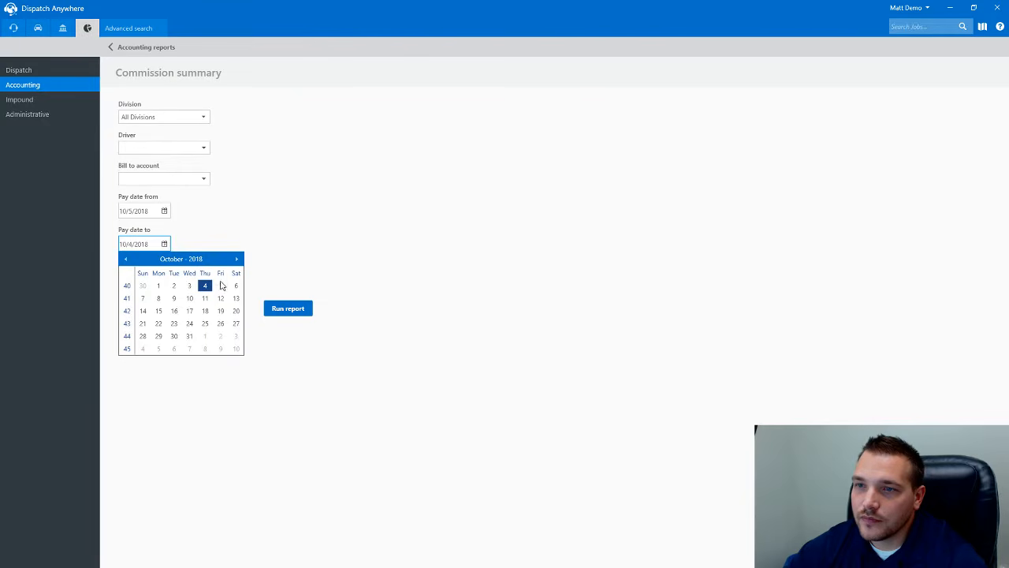
pyautogui.click(220, 286)
pyautogui.click(289, 308)
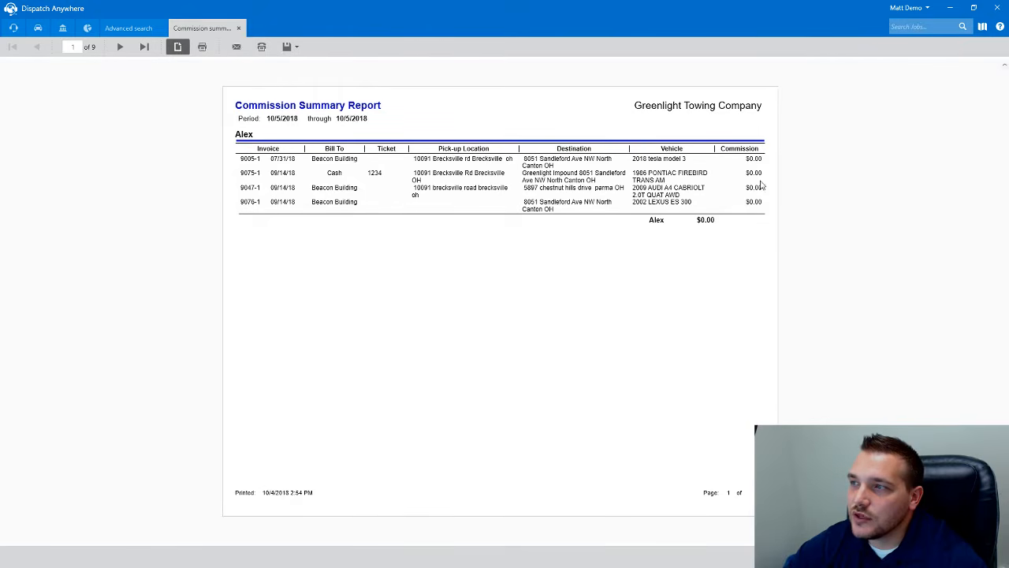
# - Page through all nine pages of the Commission summary to the $316.96 report total
pyautogui.click(120, 46)
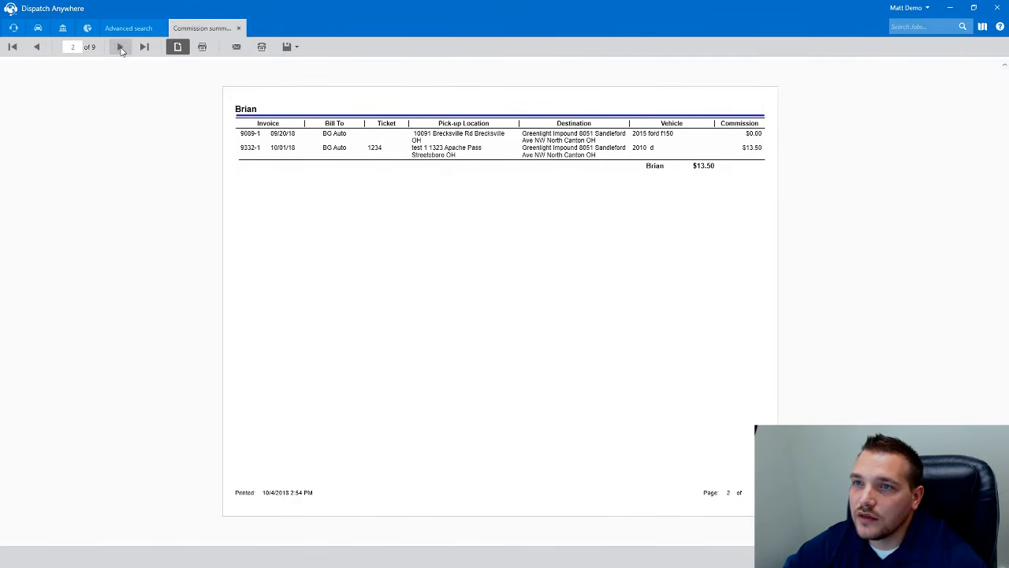
pyautogui.click(120, 47)
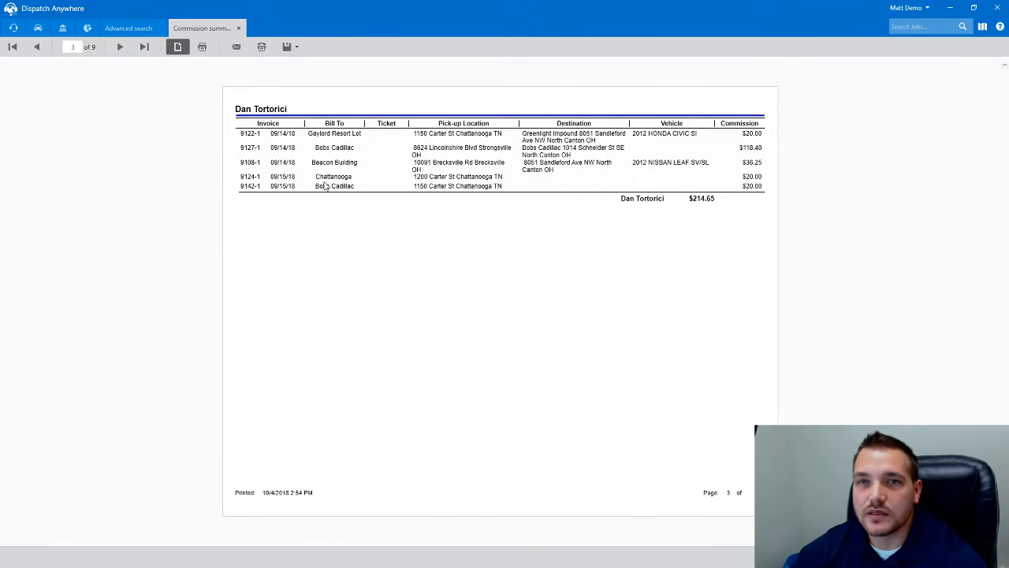
pyautogui.click(118, 48)
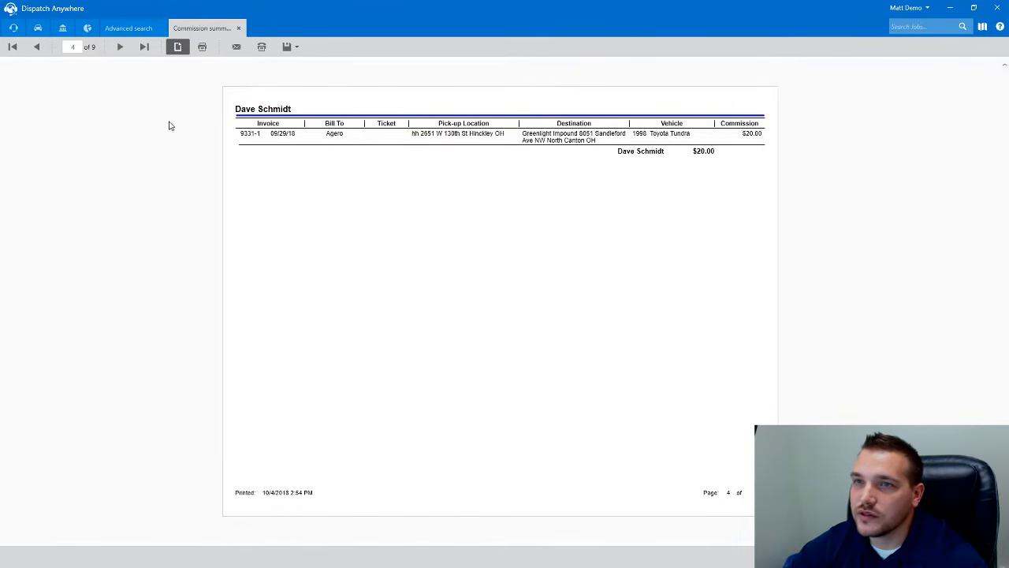
pyautogui.click(119, 48)
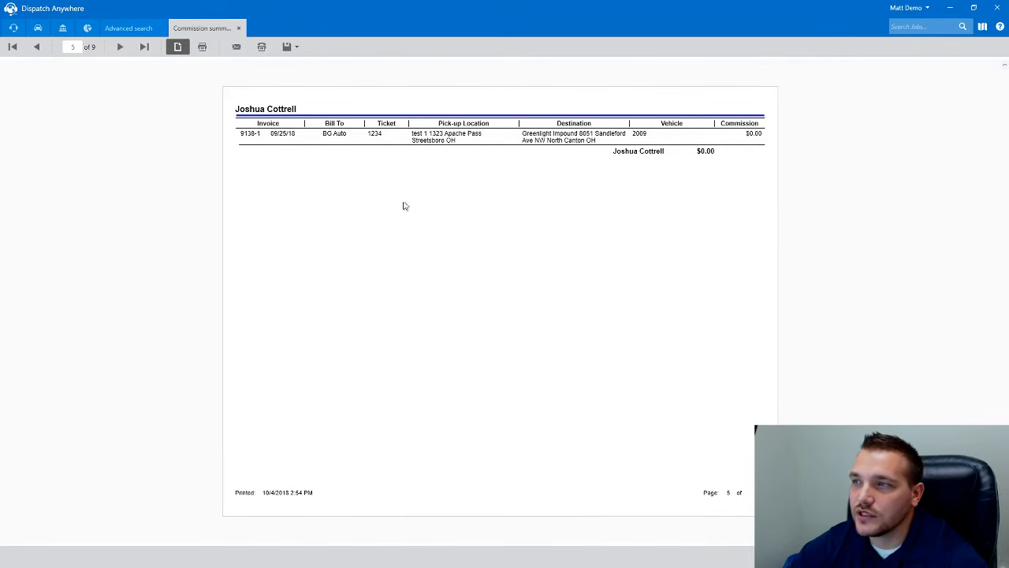
pyautogui.click(119, 47)
pyautogui.click(119, 48)
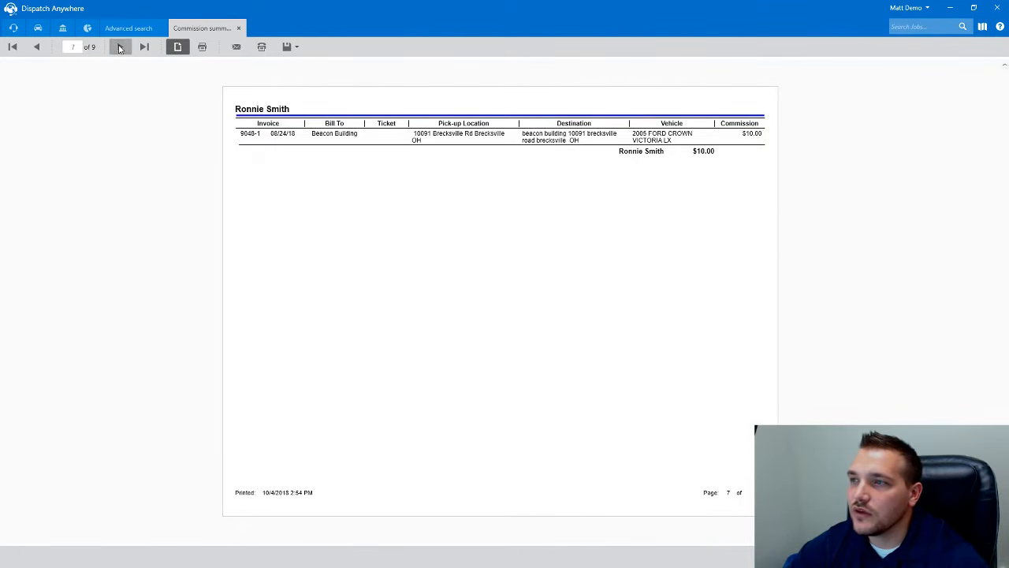
pyautogui.click(120, 48)
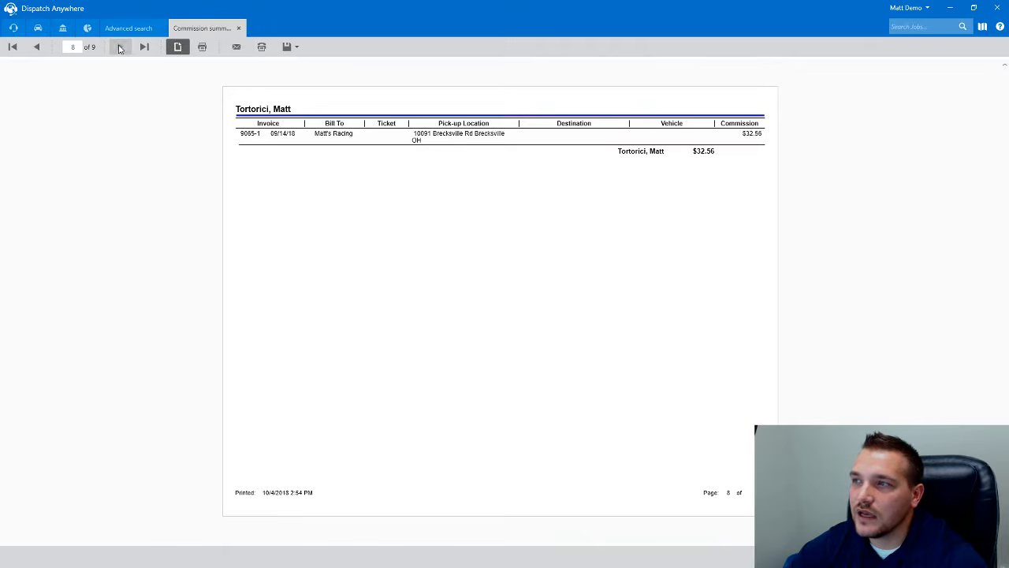
pyautogui.click(119, 48)
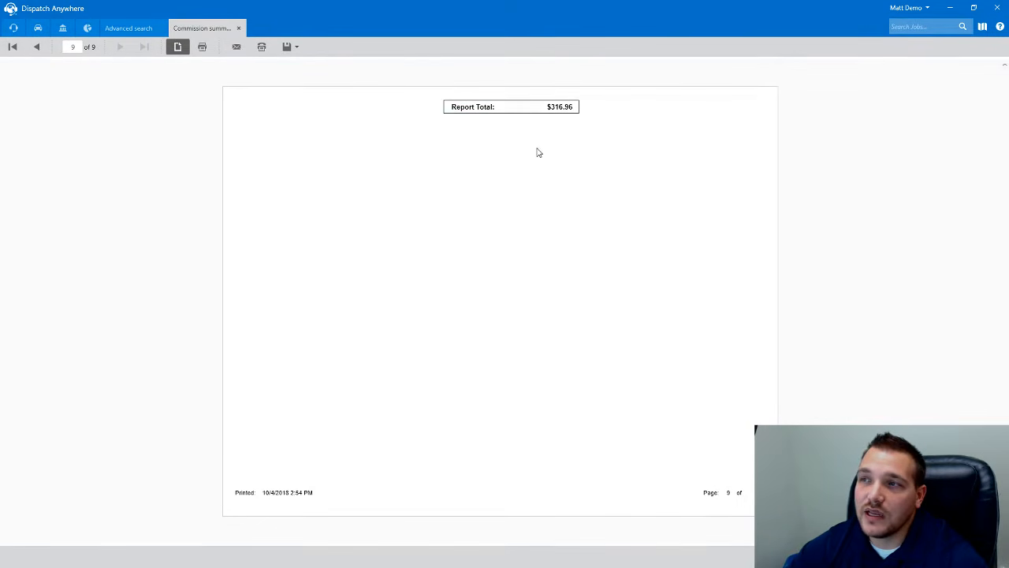
pyautogui.click(36, 48)
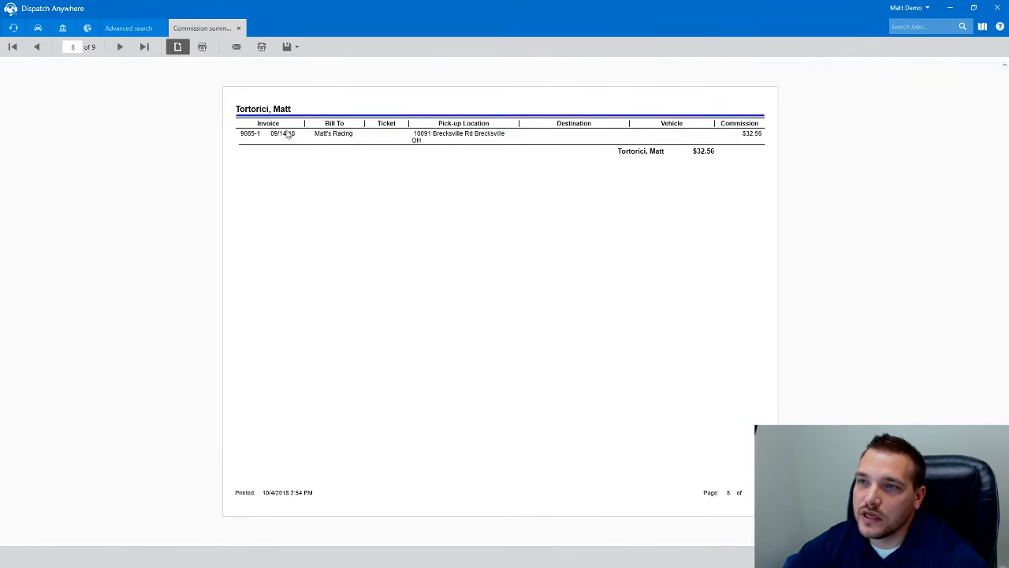
pyautogui.click(120, 47)
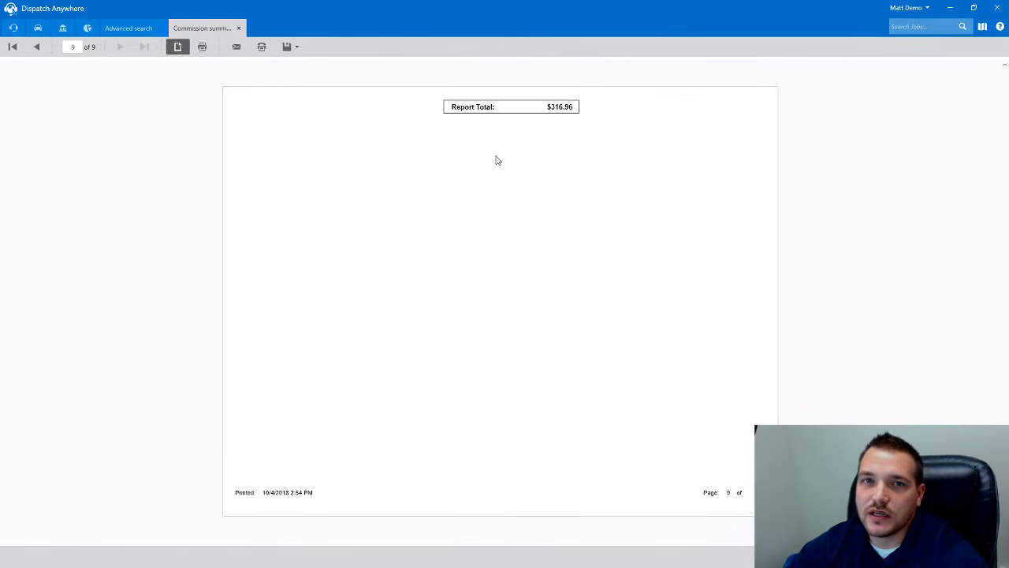
# - Rerun the Commission summary report sorted by Purchase order #
pyautogui.click(238, 27)
pyautogui.click(153, 282)
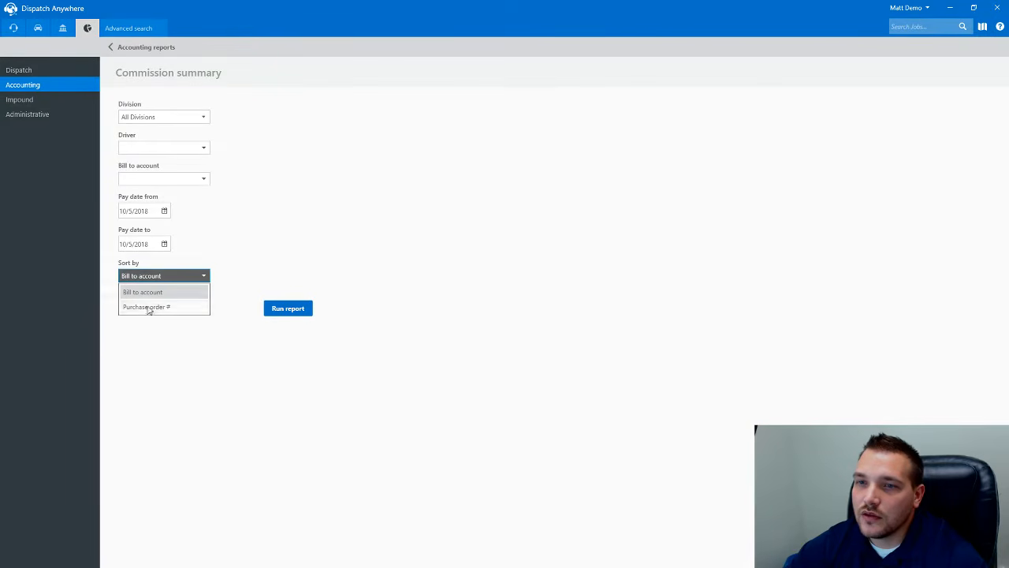
pyautogui.click(135, 308)
pyautogui.click(302, 309)
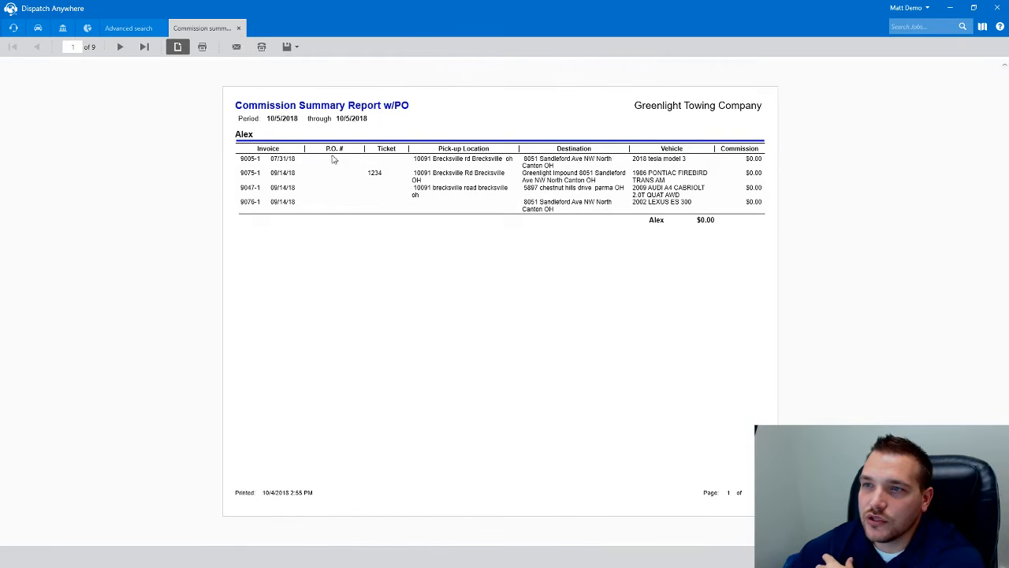
# - Page through to page 3 of the P.O.-sorted report's P.O. # column, then close it
pyautogui.click(120, 48)
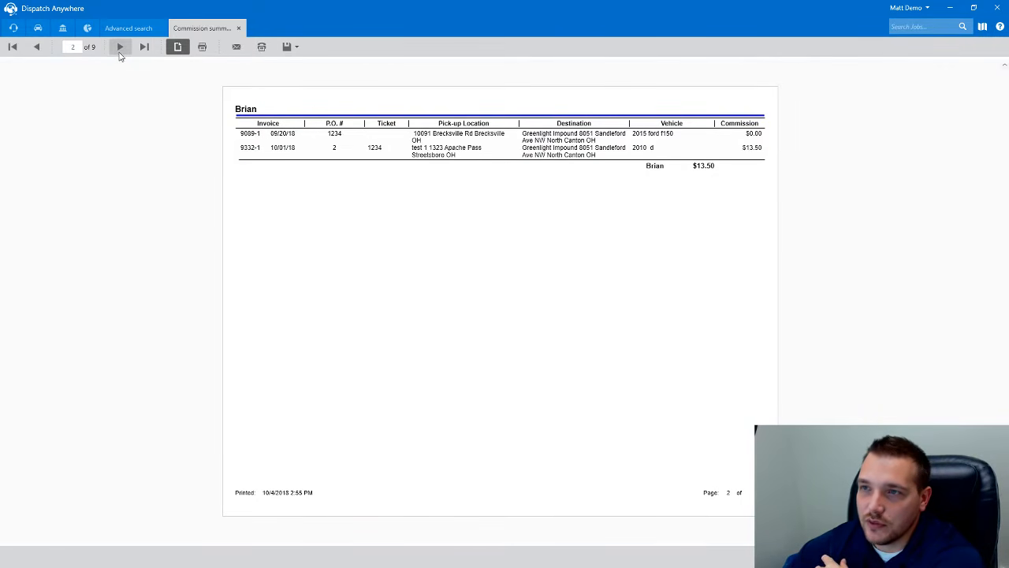
pyautogui.click(121, 48)
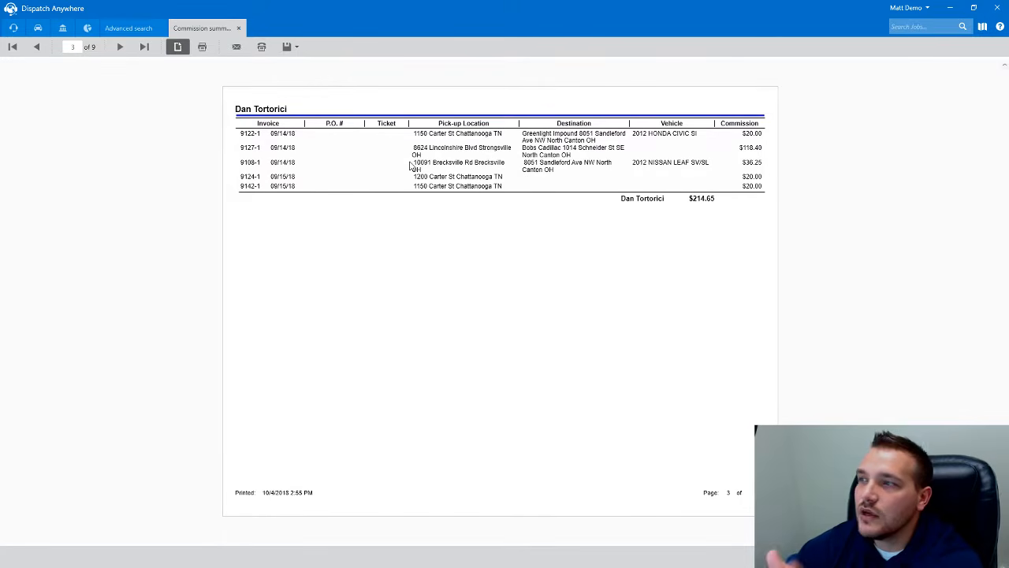
pyautogui.click(241, 29)
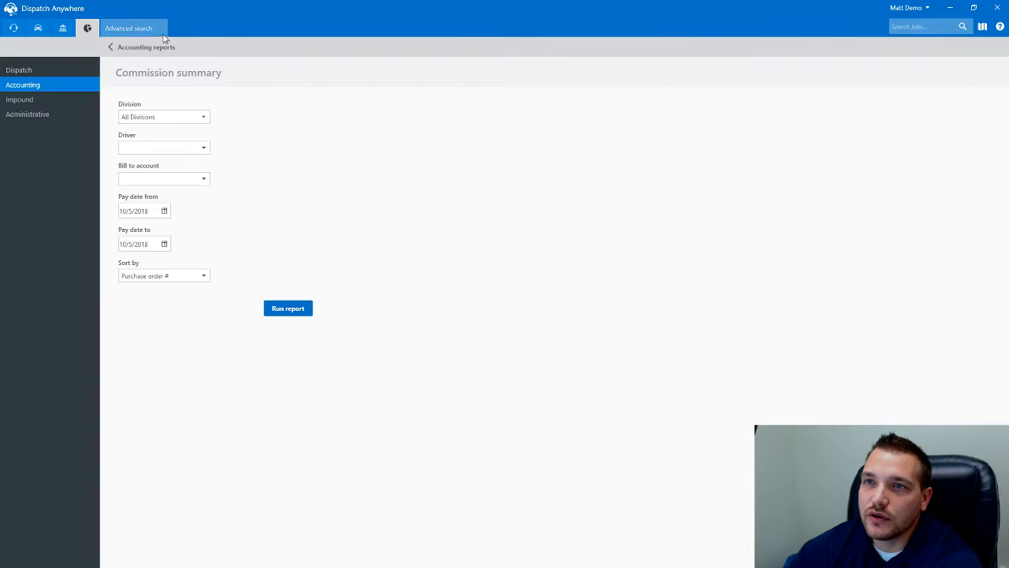
pyautogui.click(158, 31)
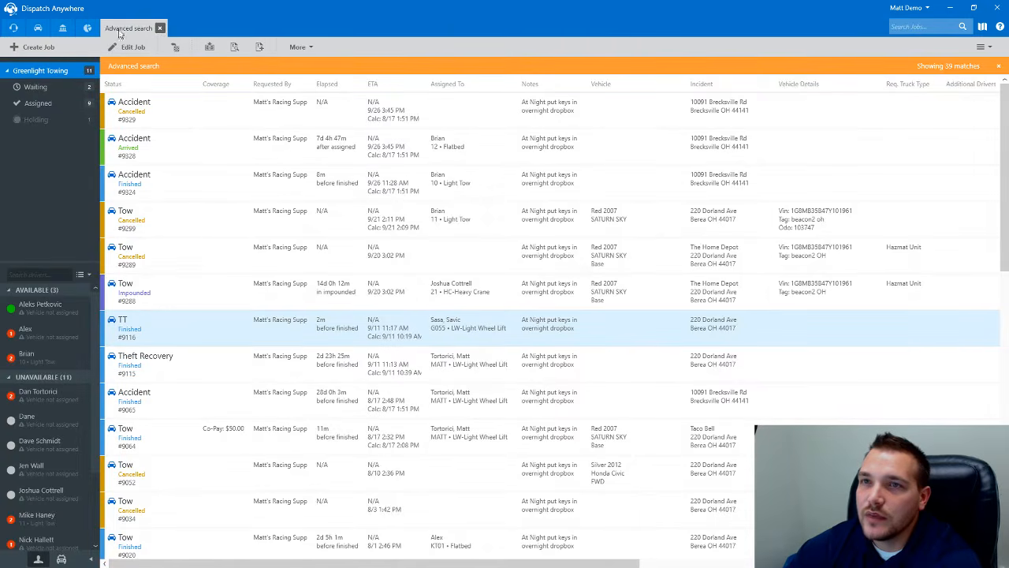
# - Open Toyota Prius tow job #9336 from the Dispatch board and review its Dispatch and General tabs
pyautogui.click(88, 32)
pyautogui.click(128, 49)
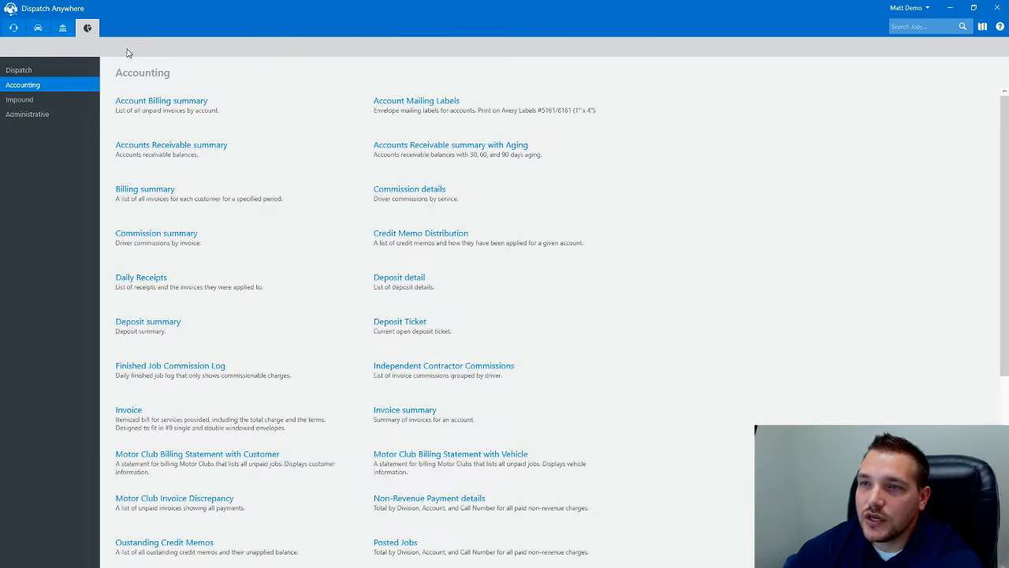
pyautogui.click(13, 29)
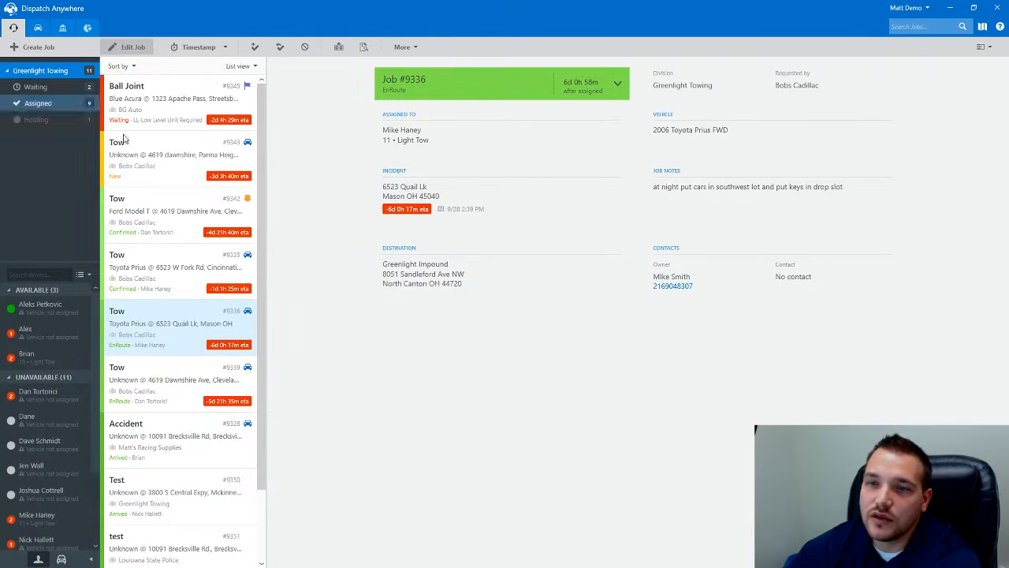
pyautogui.doubleClick(151, 331)
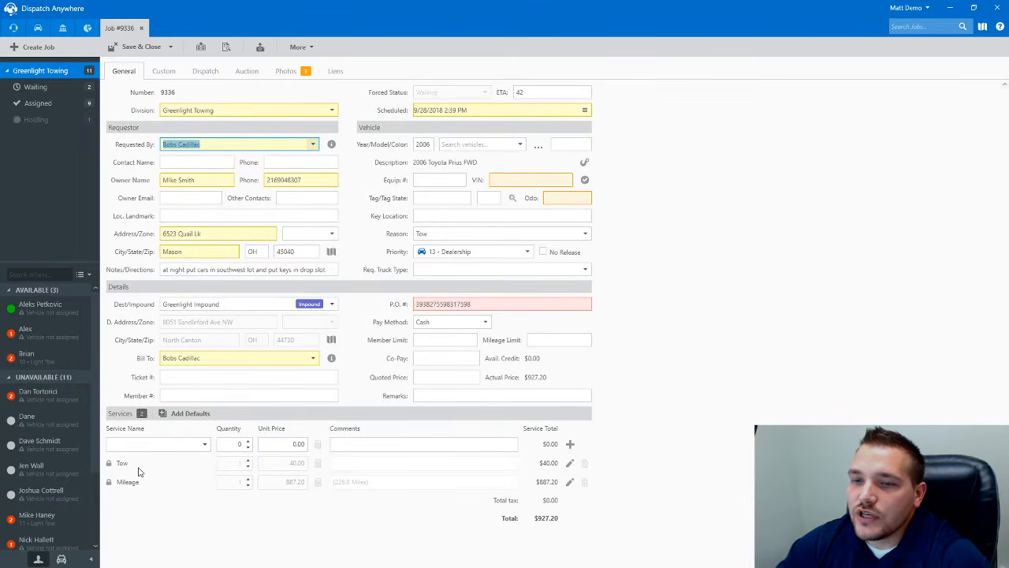
pyautogui.click(210, 72)
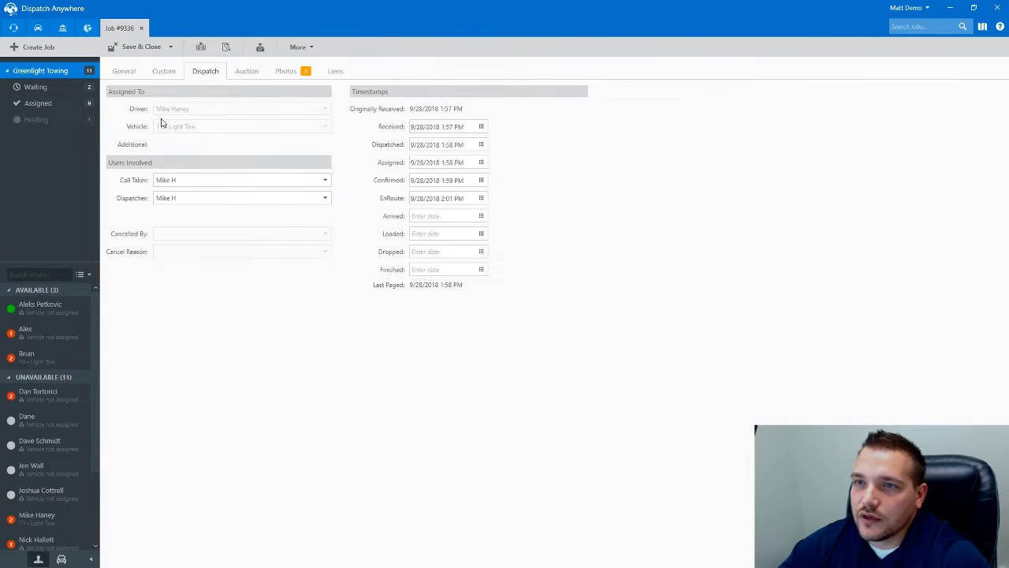
pyautogui.click(124, 71)
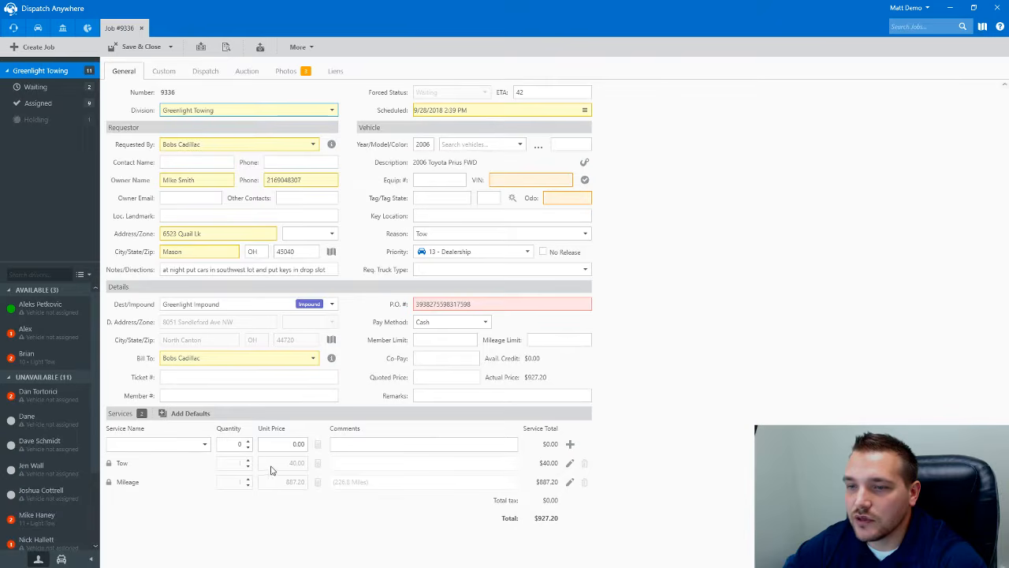
# - Give the Mileage service a 50.00 commission for the selected driver, paid on 10/5/2018
pyautogui.click(569, 482)
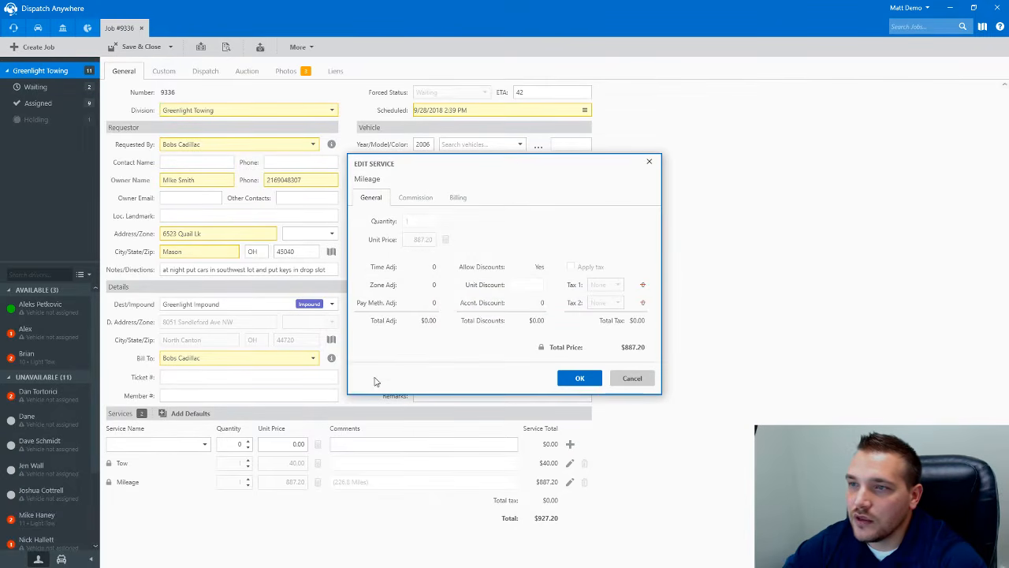
pyautogui.click(405, 201)
pyautogui.click(466, 220)
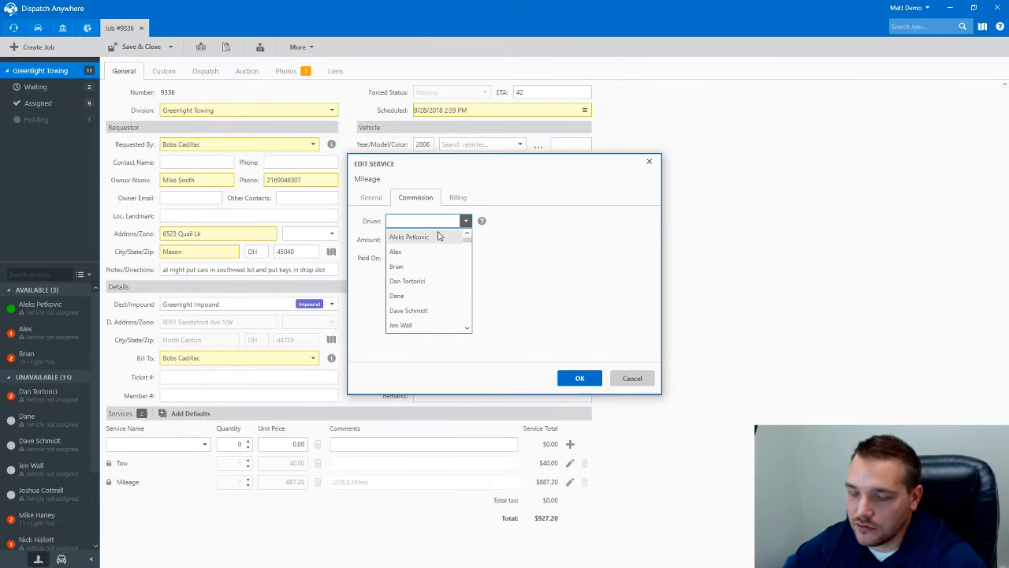
pyautogui.write('Mat')
pyautogui.press('BackSpace')
pyautogui.press('BackSpace')
pyautogui.press('BackSpace')
pyautogui.press('BackSpace')
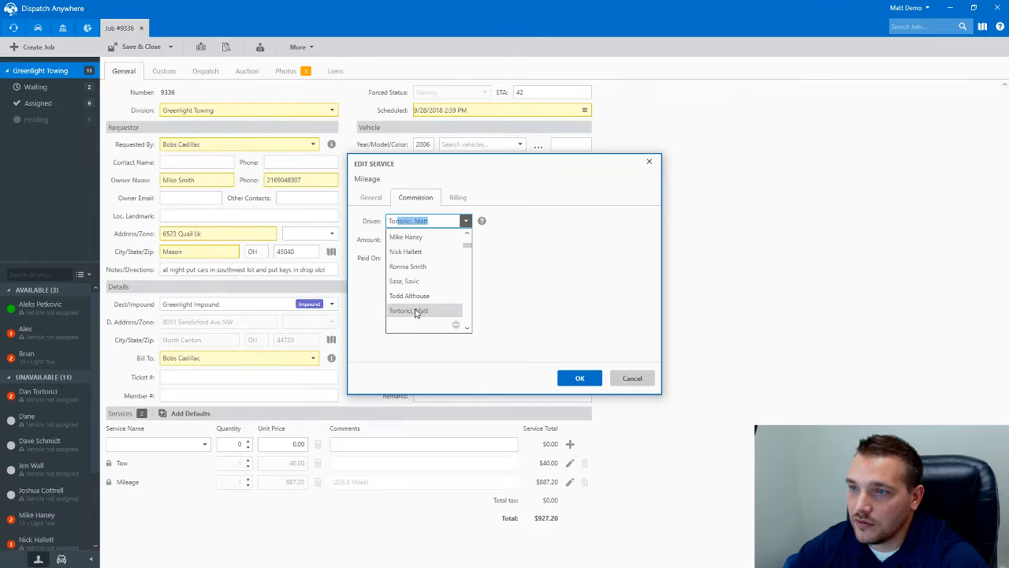
pyautogui.click(414, 310)
pyautogui.click(405, 240)
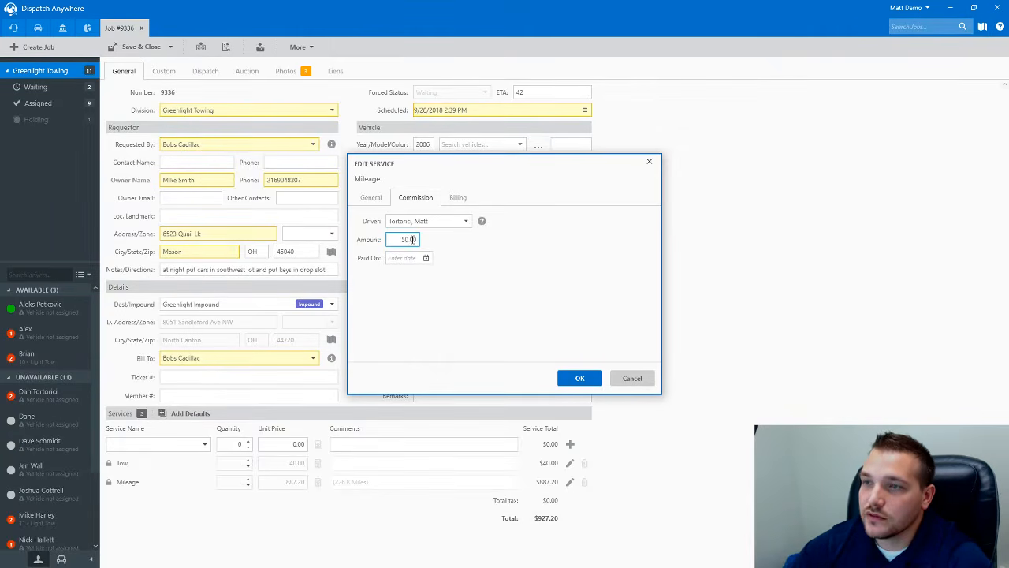
pyautogui.click(402, 257)
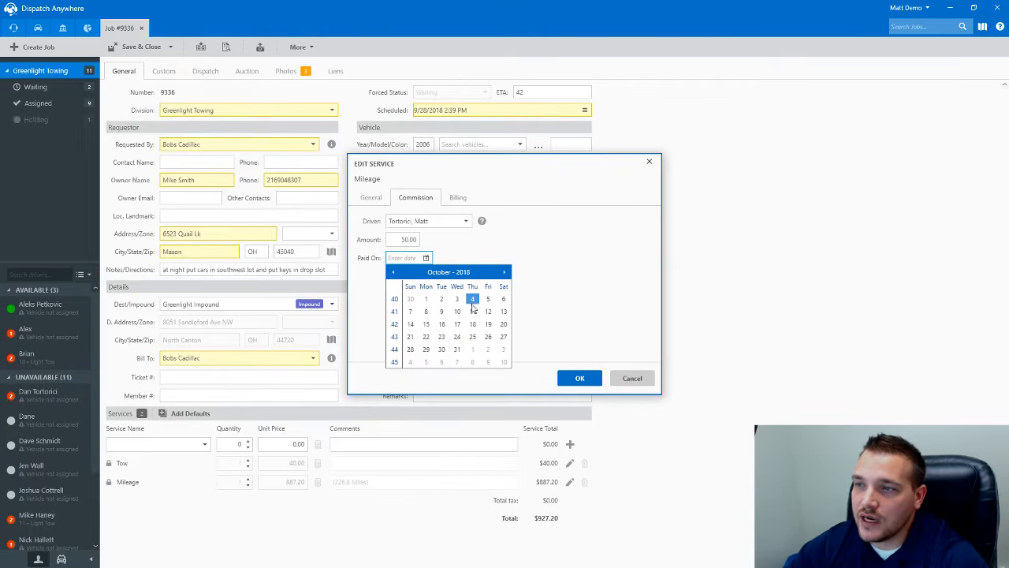
pyautogui.click(488, 299)
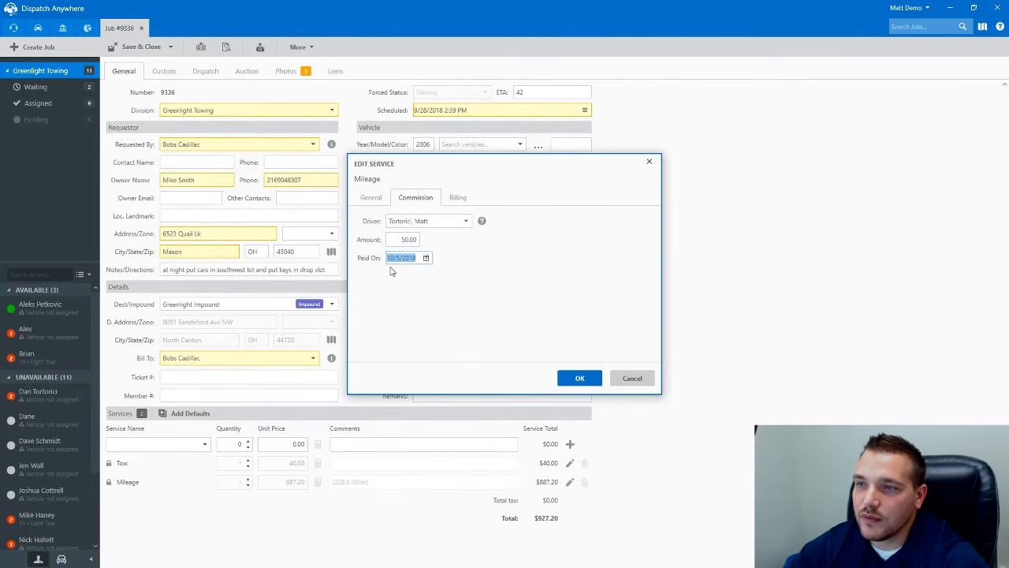
pyautogui.click(582, 377)
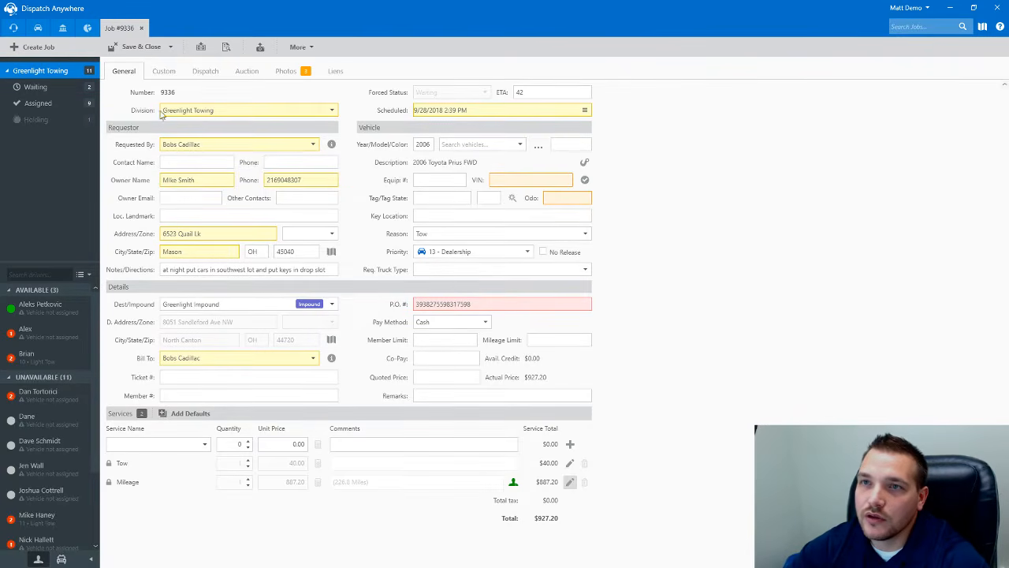
# - Save job 9336 and open the Commission summary filtered to that commission's driver
pyautogui.click(138, 46)
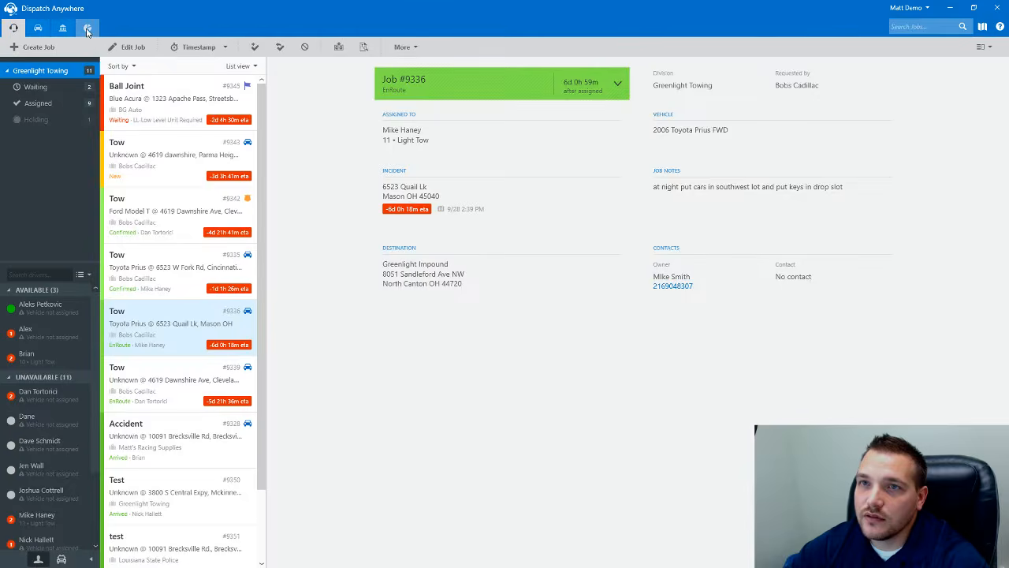
pyautogui.click(88, 28)
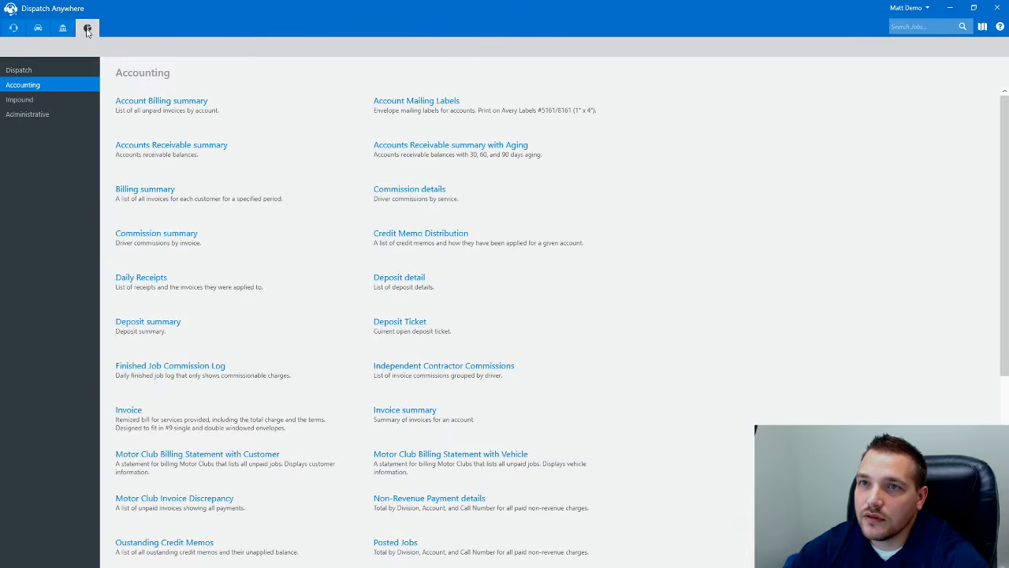
pyautogui.click(157, 234)
pyautogui.click(140, 145)
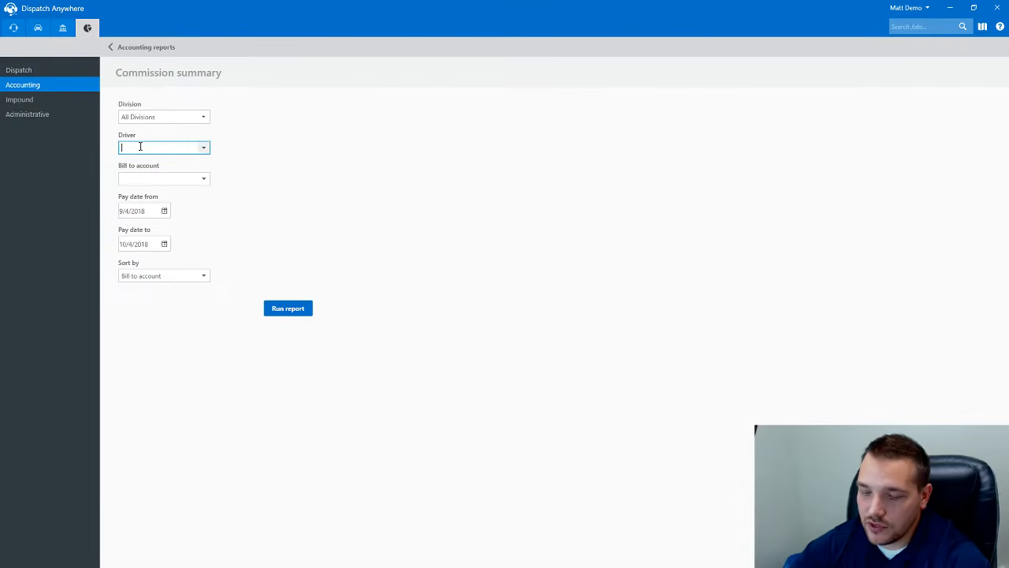
pyautogui.write('Mat')
pyautogui.write('To')
pyautogui.press('Tab')
# - Run the driver's Commission summary for pay date 10/5/2018, review it, then close it
pyautogui.click(165, 211)
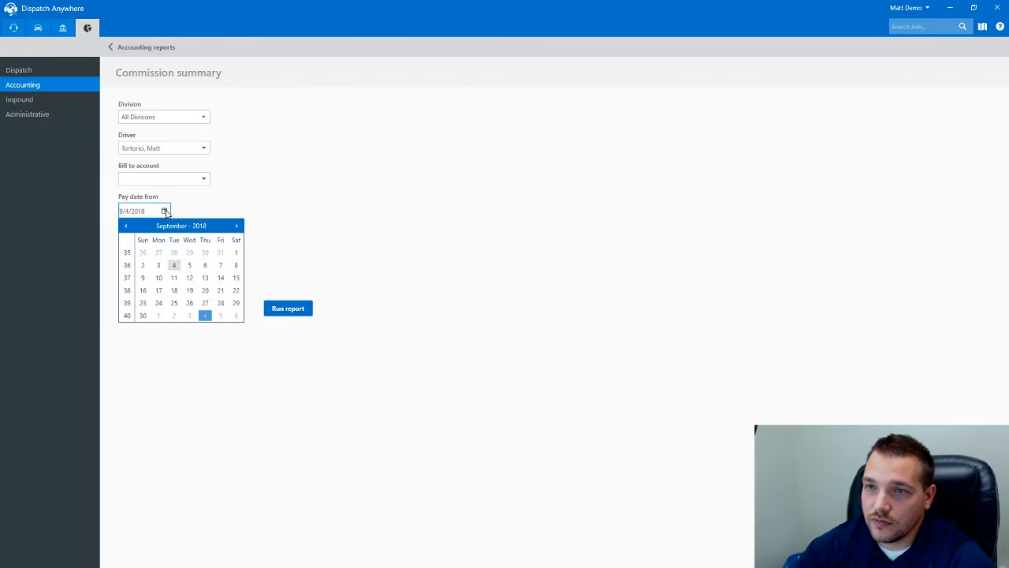
pyautogui.click(236, 225)
pyautogui.click(220, 252)
pyautogui.click(164, 243)
pyautogui.click(222, 286)
pyautogui.click(276, 308)
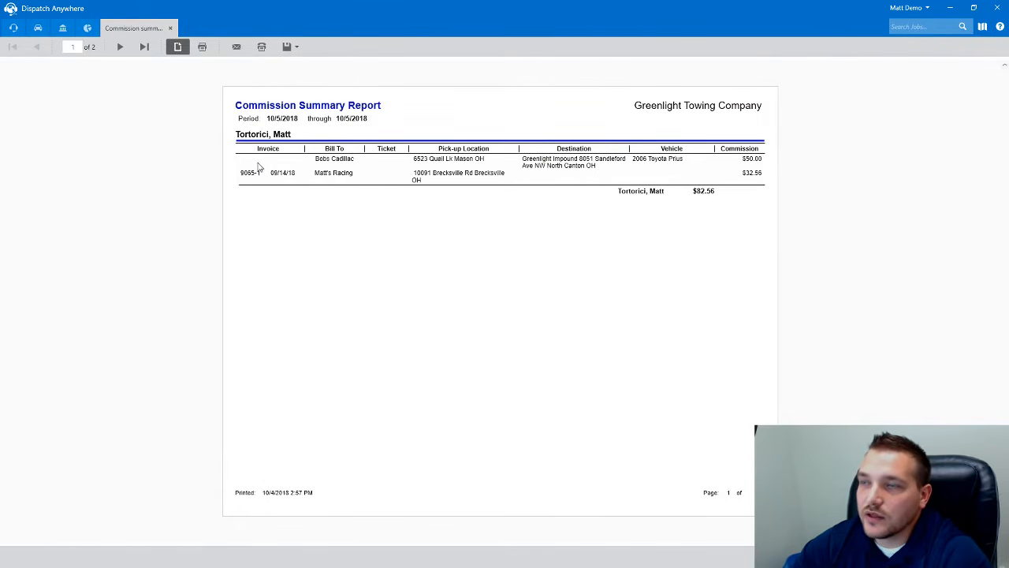
pyautogui.click(169, 28)
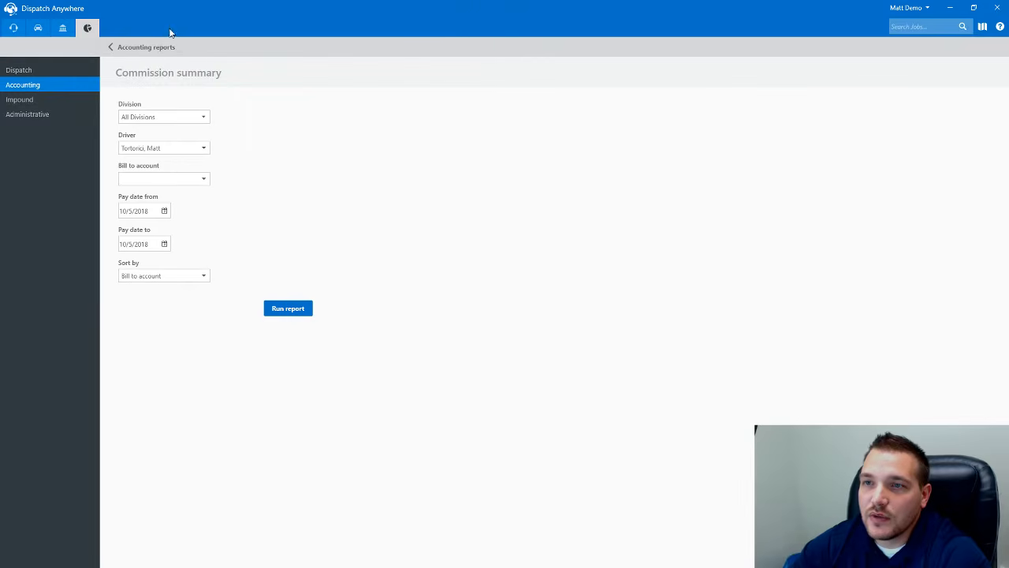
# - Review job 9336's Mileage commission details and its Dispatch and General tabs
pyautogui.click(14, 27)
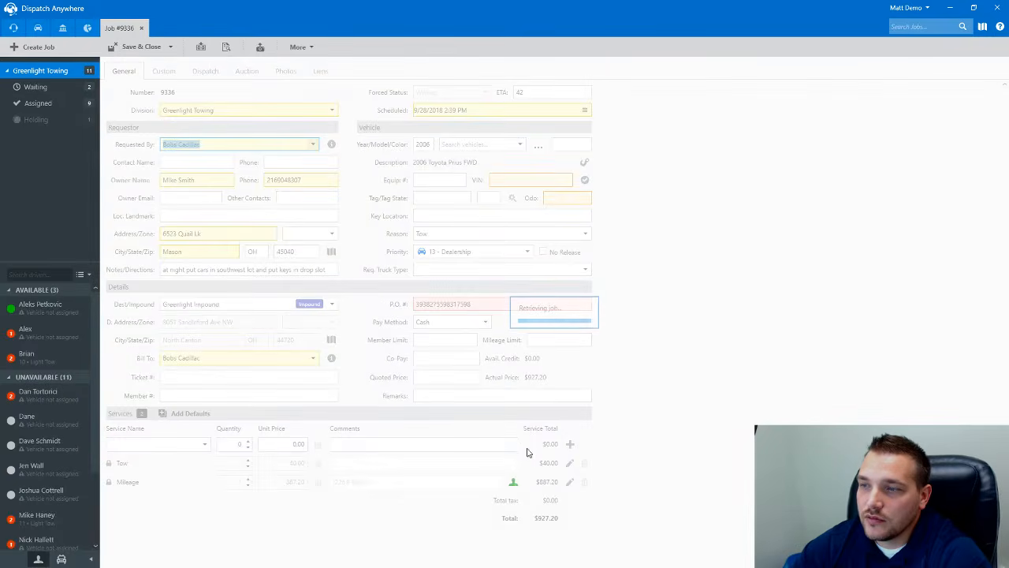
pyautogui.moveTo(514, 484)
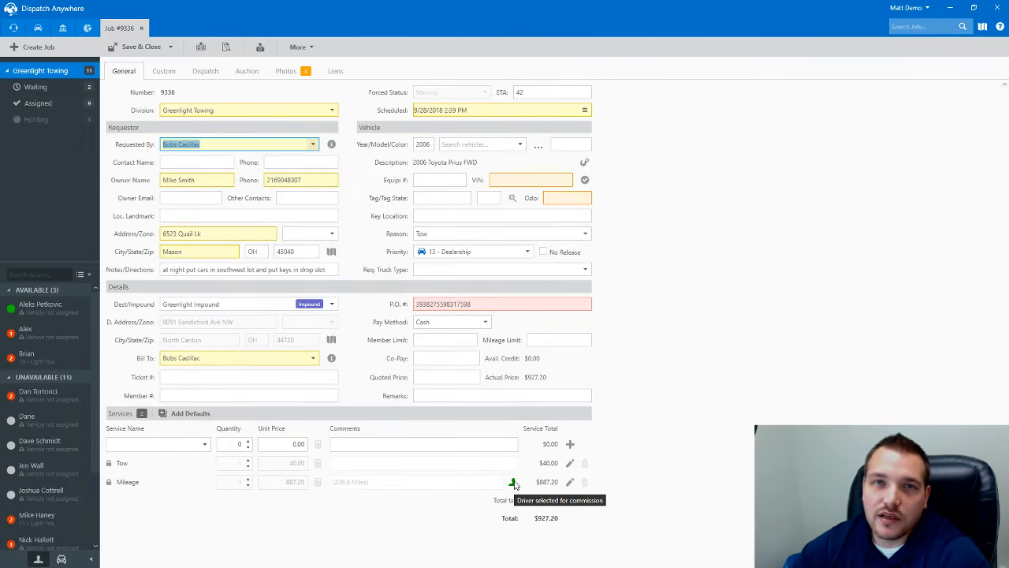
pyautogui.click(569, 482)
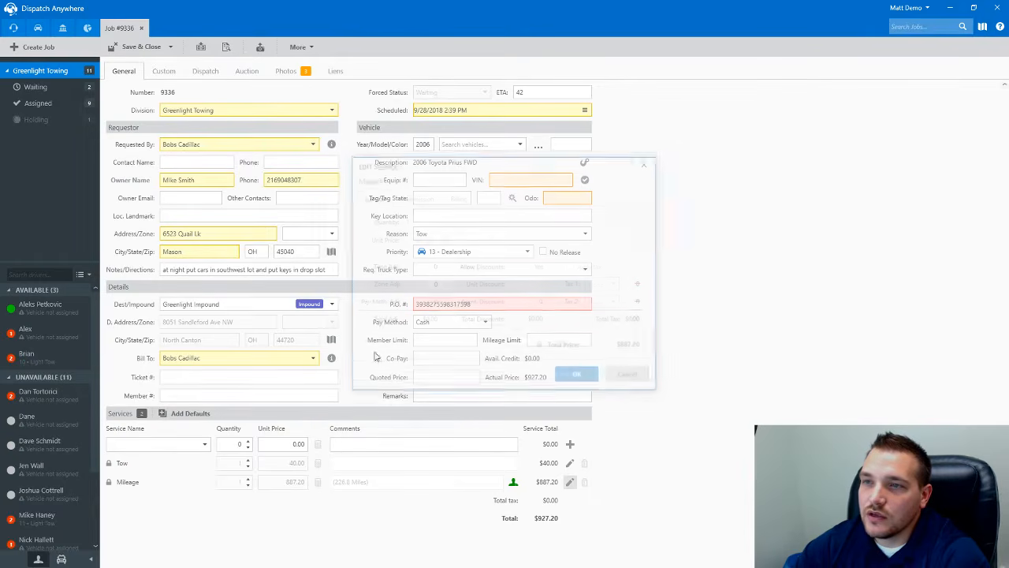
pyautogui.click(415, 197)
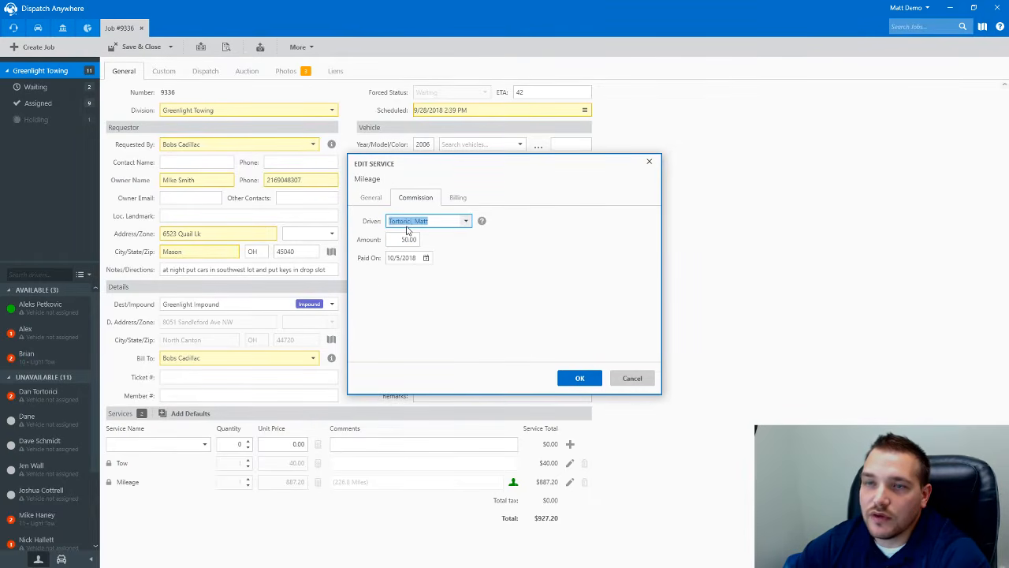
pyautogui.click(632, 377)
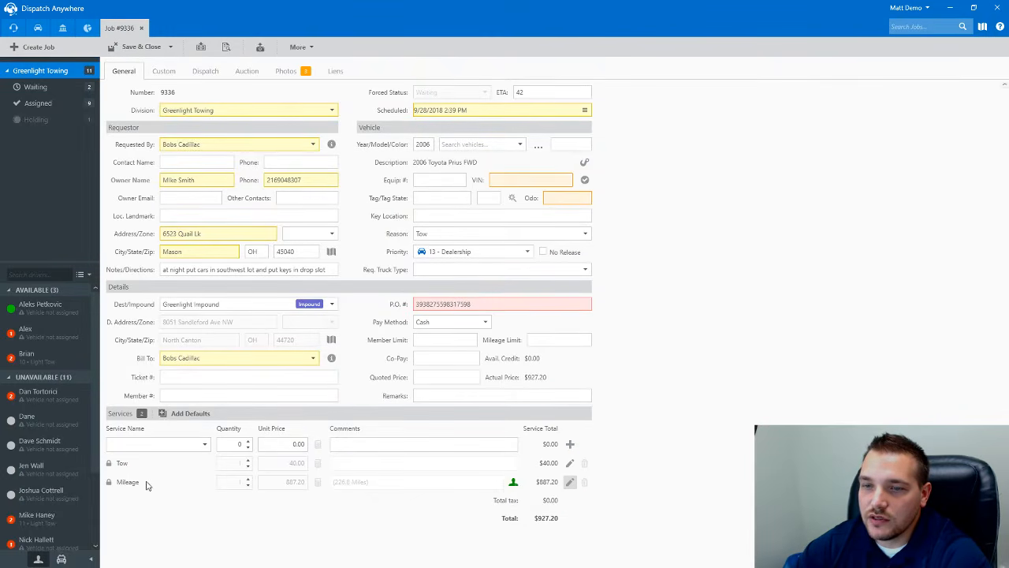
pyautogui.click(210, 71)
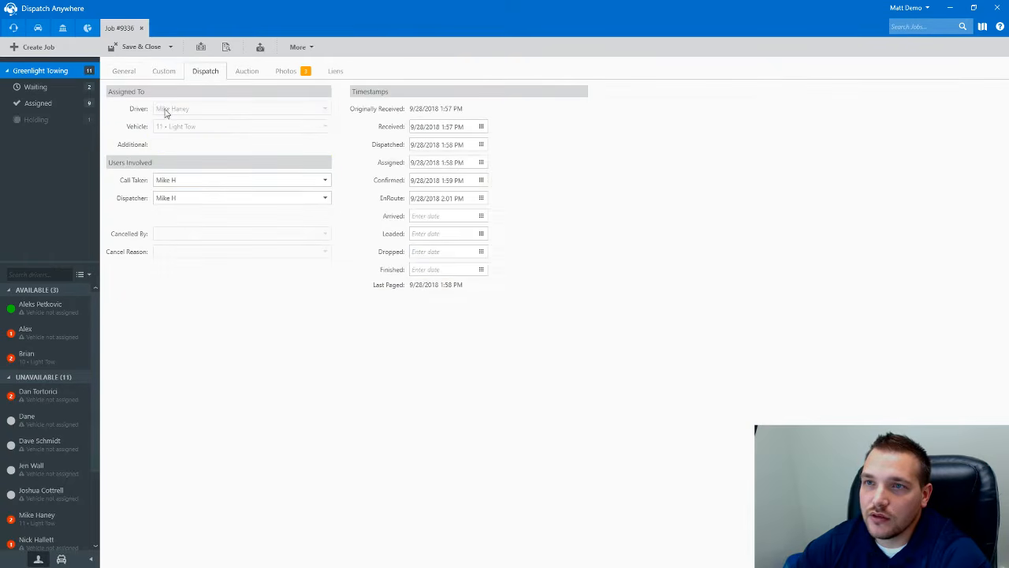
pyautogui.click(121, 72)
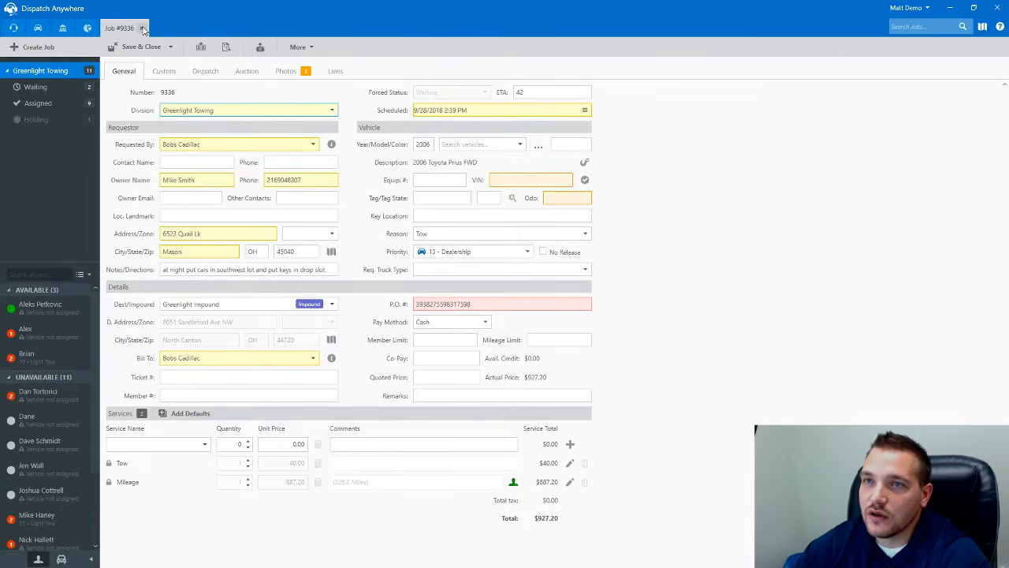
# - Clear the Mileage commission's 50.00 amount and paid-on date, then save the job
pyautogui.click(570, 482)
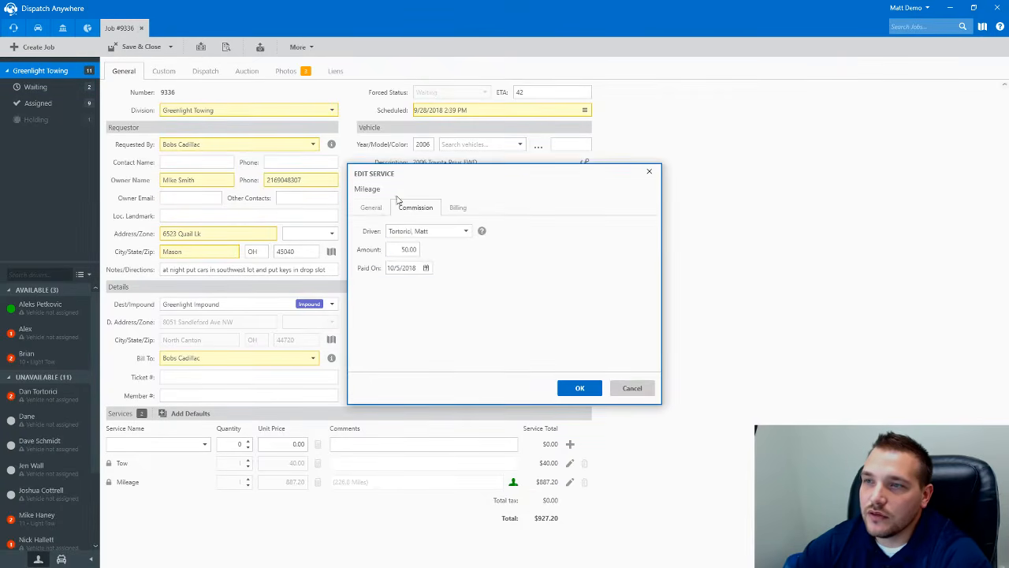
pyautogui.doubleClick(416, 269)
pyautogui.moveTo(416, 269); pyautogui.dragTo(318, 272)
pyautogui.press('BackSpace')
pyautogui.moveTo(387, 250); pyautogui.dragTo(461, 249)
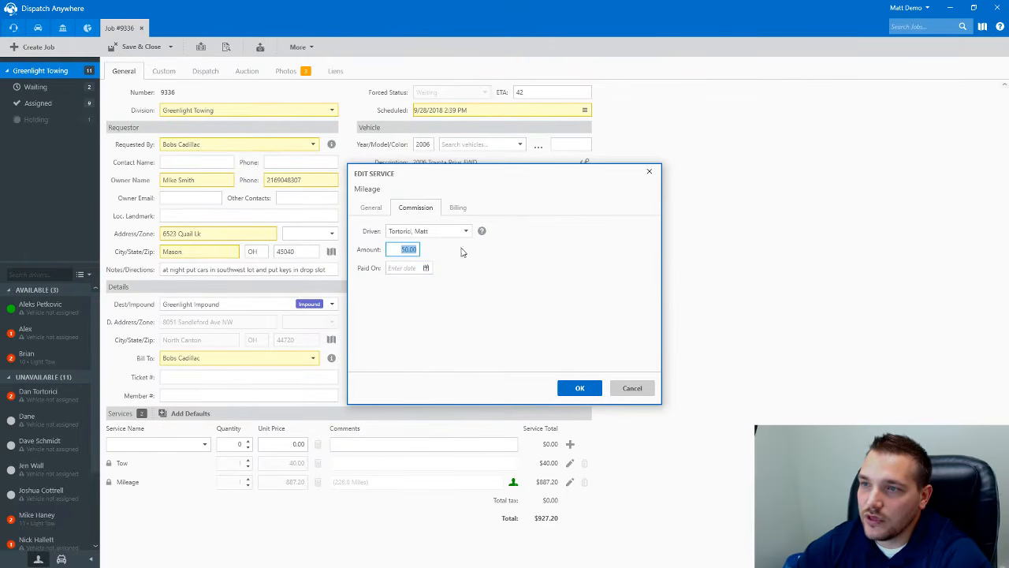
pyautogui.press('BackSpace')
pyautogui.click(577, 387)
pyautogui.click(130, 47)
pyautogui.click(63, 27)
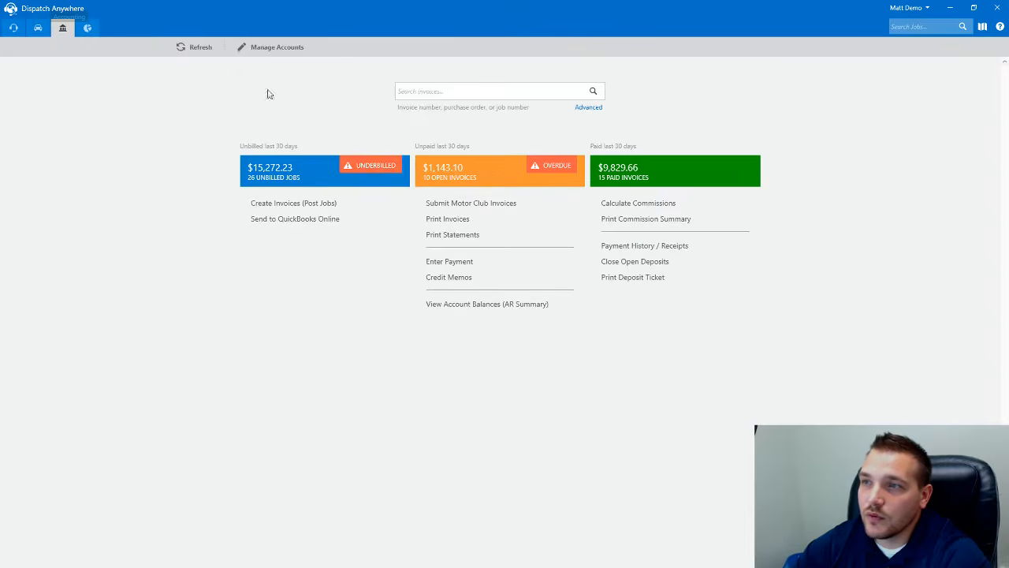
pyautogui.click(621, 203)
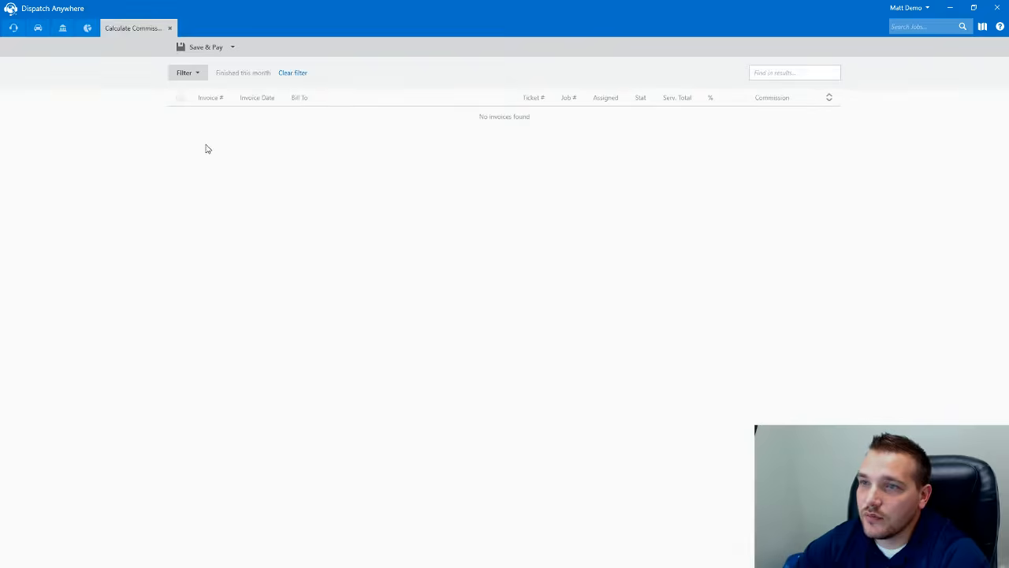
pyautogui.click(196, 74)
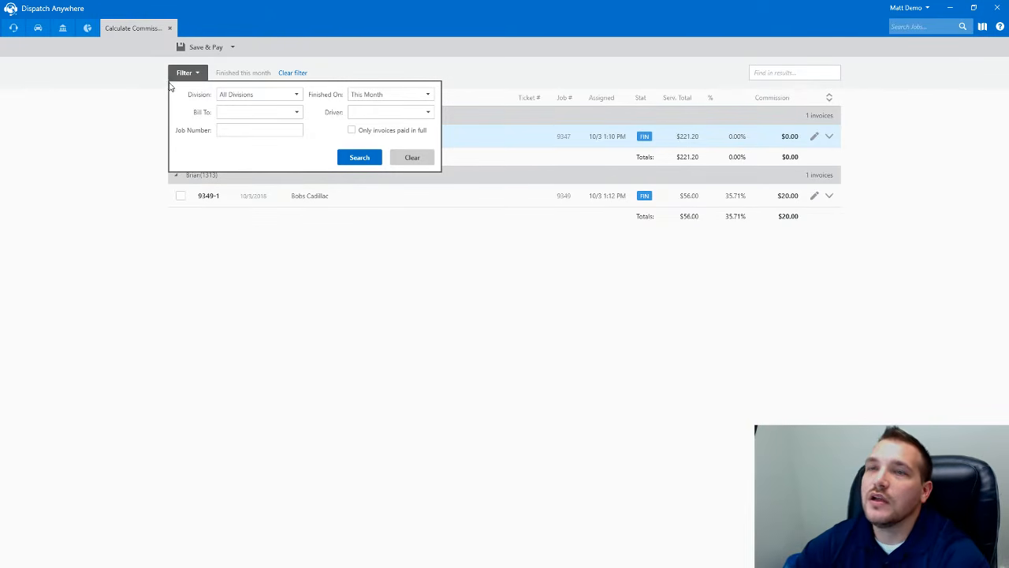
pyautogui.click(218, 225)
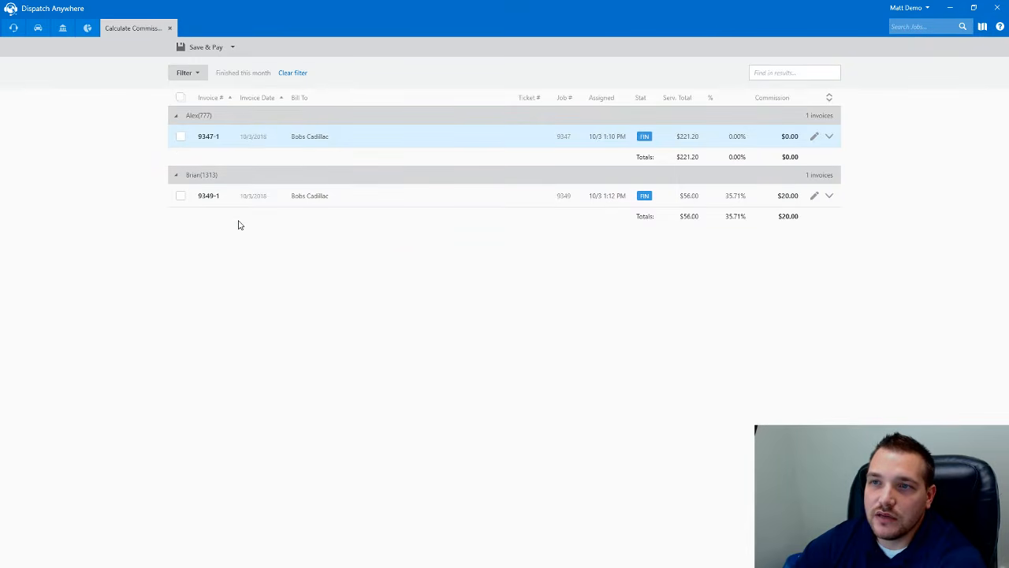
pyautogui.click(829, 138)
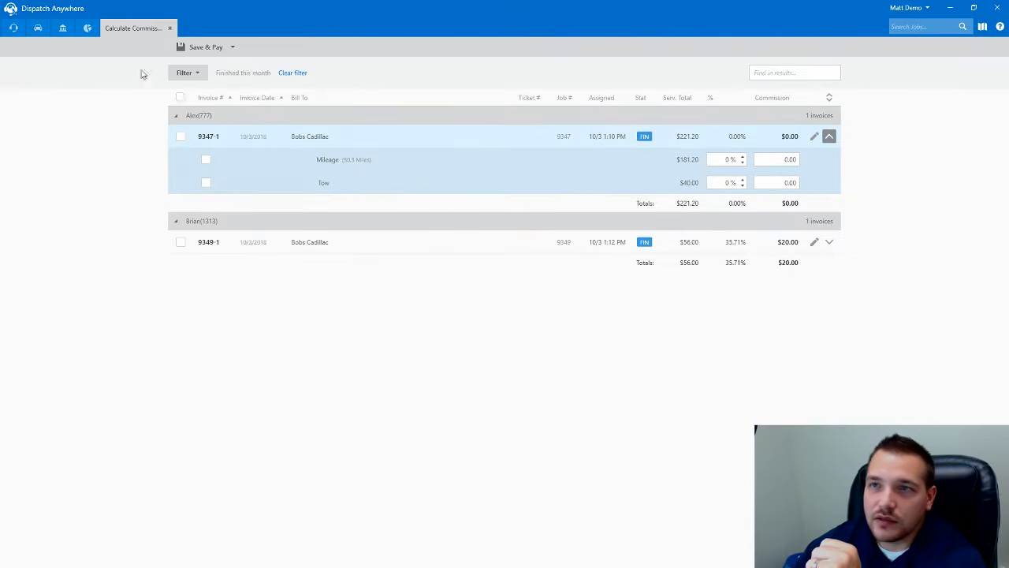
pyautogui.click(170, 28)
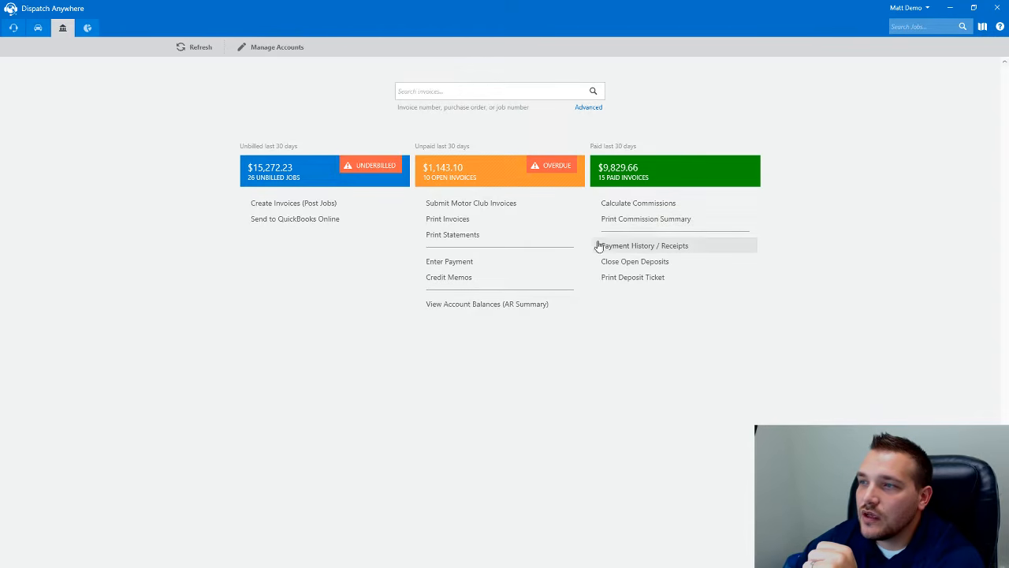
# - Open Payment History and preview the $4,000.00 check sales receipt 3605, then close it
pyautogui.click(628, 250)
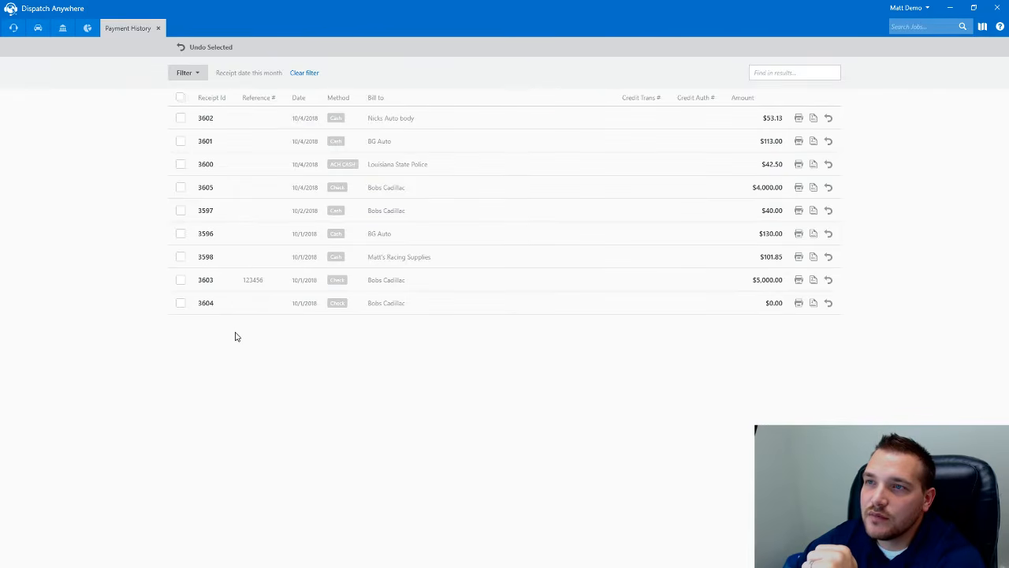
pyautogui.click(198, 74)
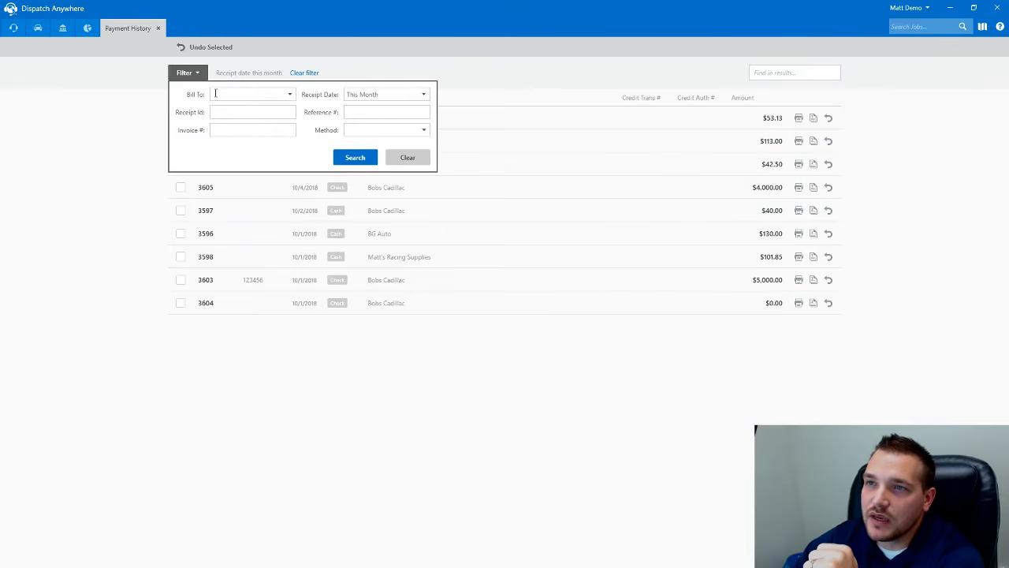
pyautogui.click(301, 380)
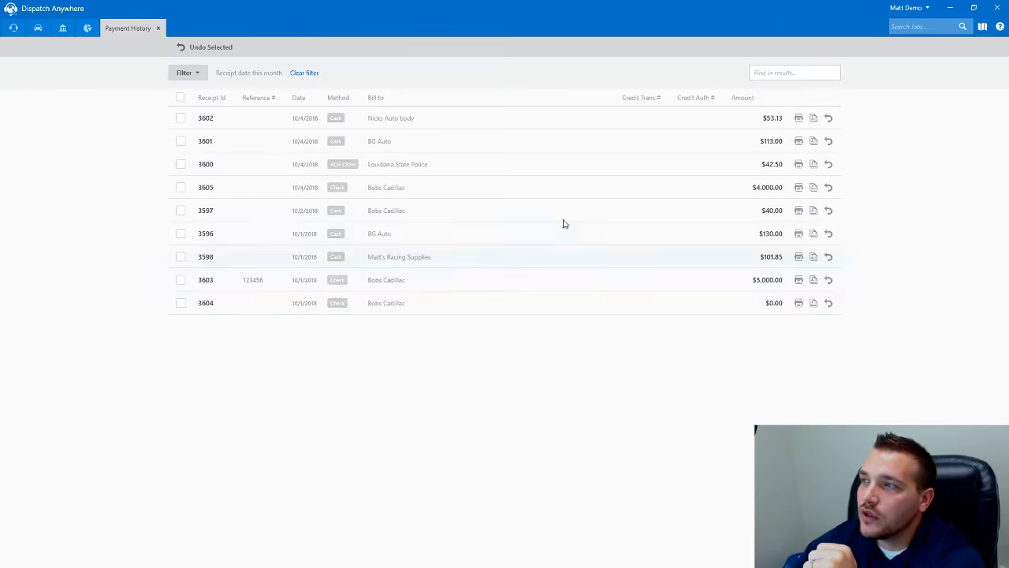
pyautogui.click(798, 188)
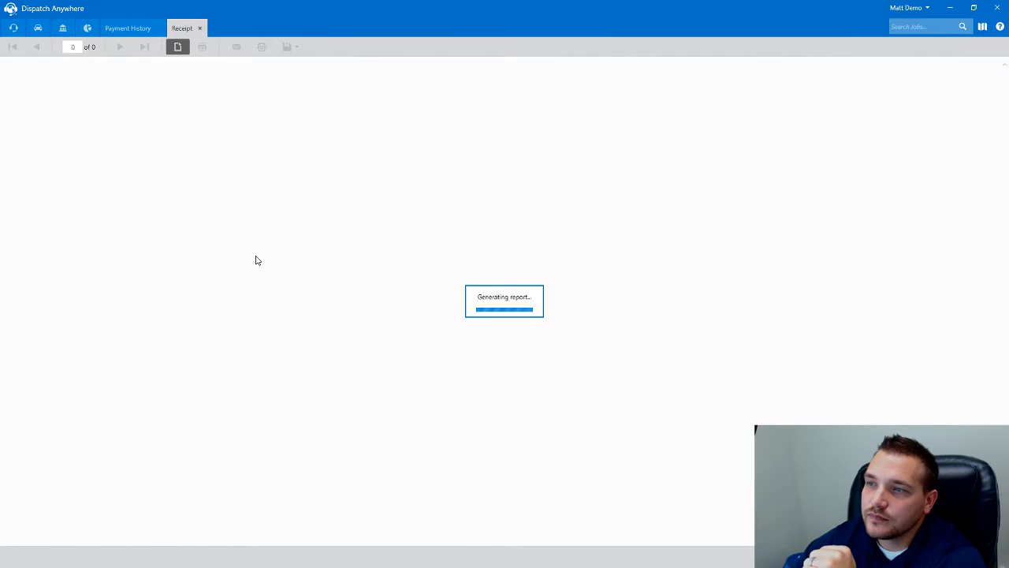
pyautogui.scroll(-1, 400, 298)
pyautogui.scroll(1, 400, 306)
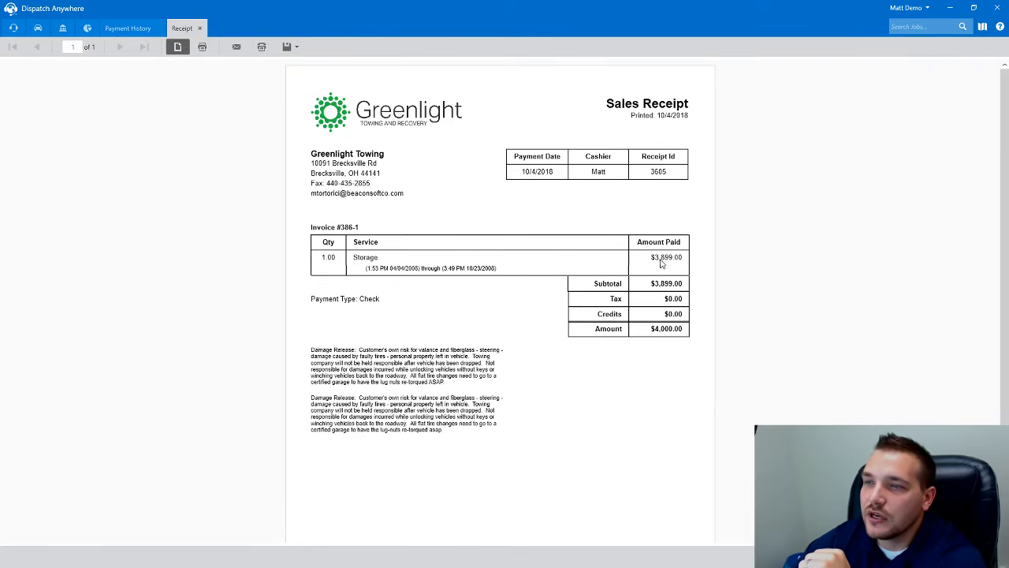
pyautogui.click(199, 28)
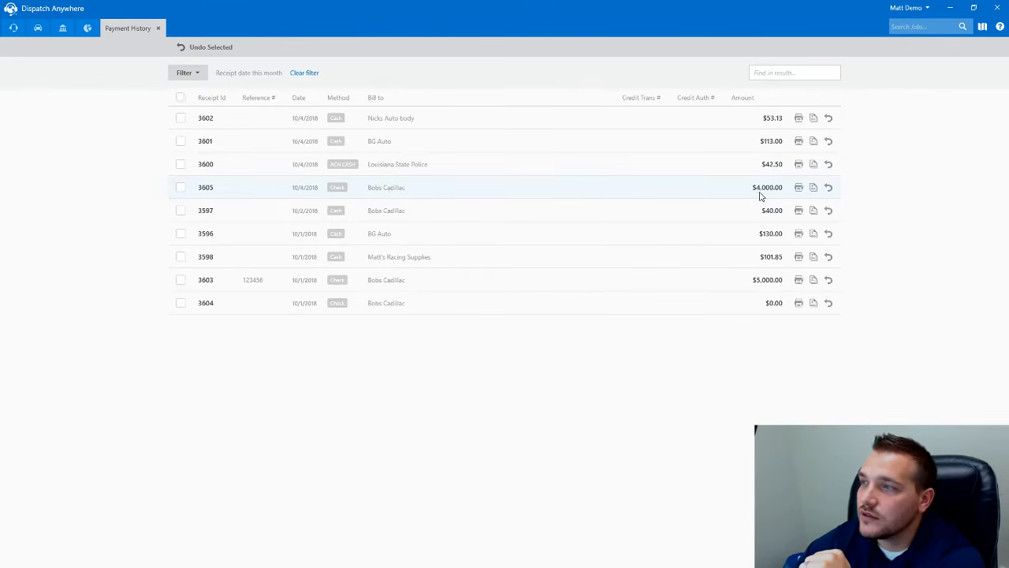
pyautogui.click(813, 187)
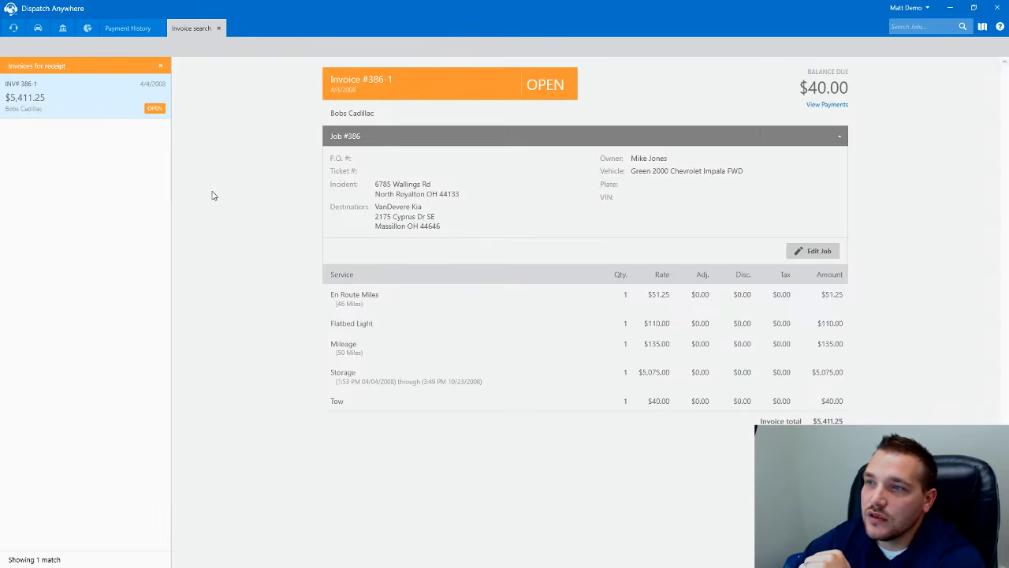
pyautogui.click(219, 28)
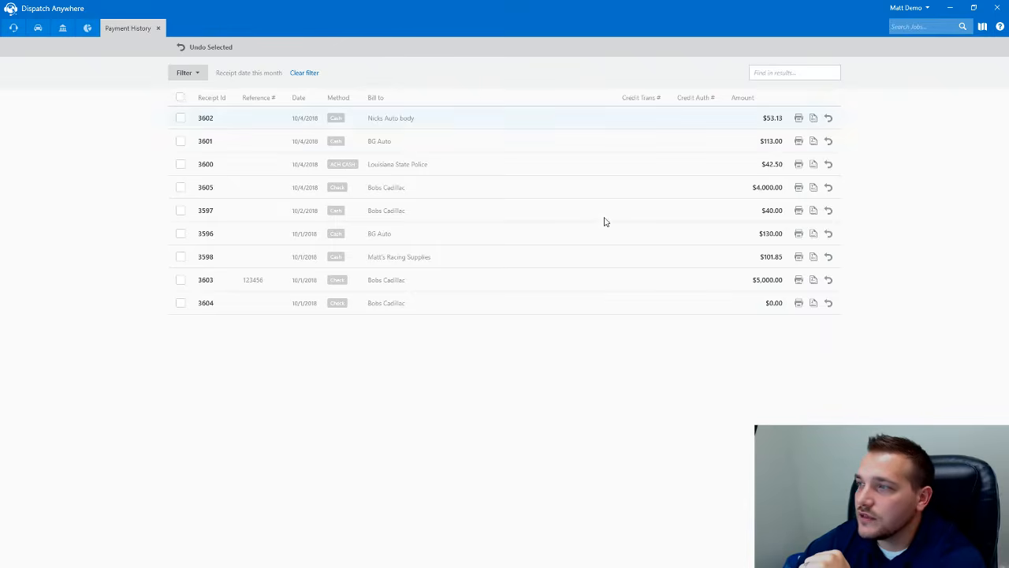
pyautogui.click(812, 279)
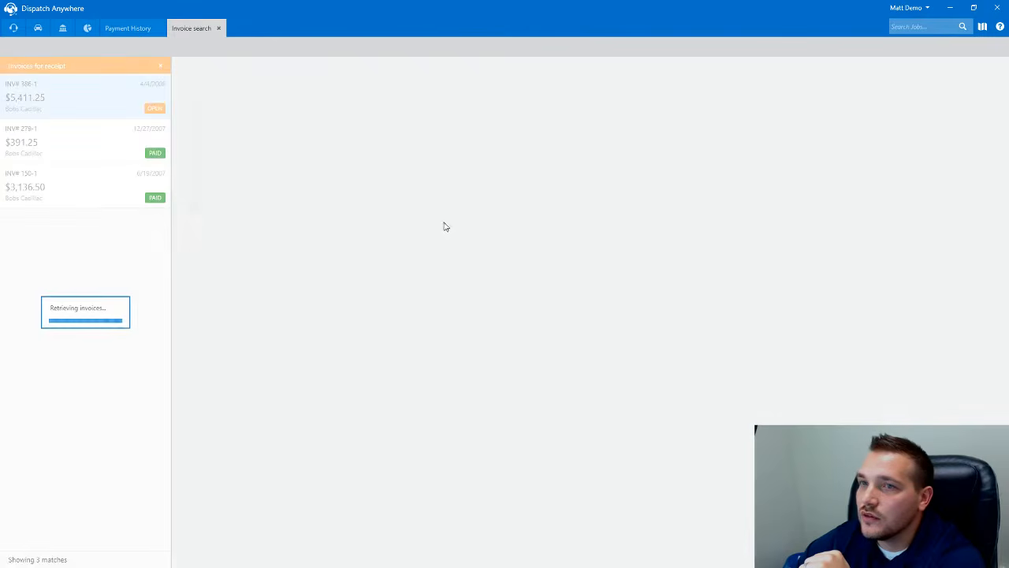
pyautogui.click(218, 27)
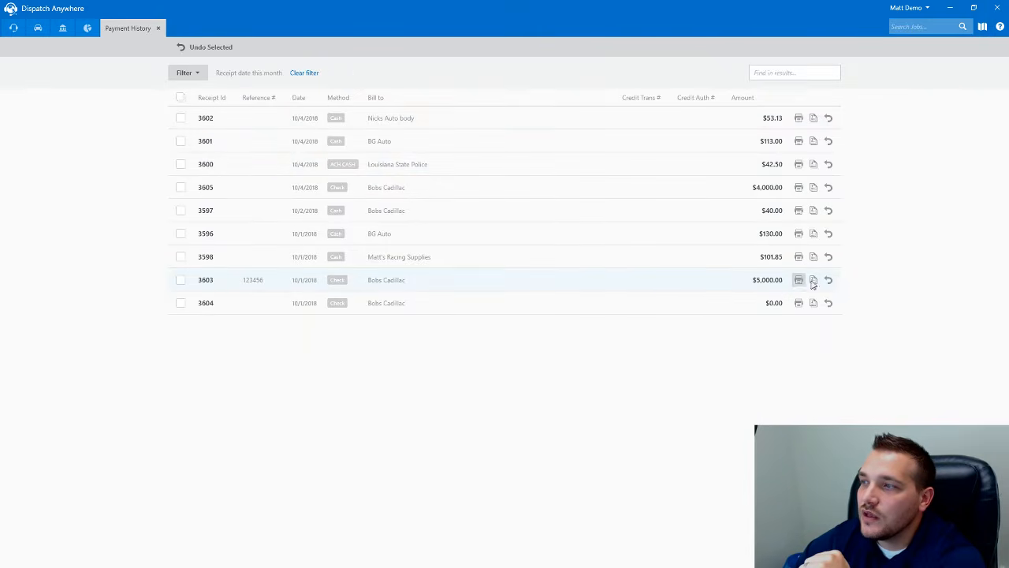
pyautogui.click(813, 280)
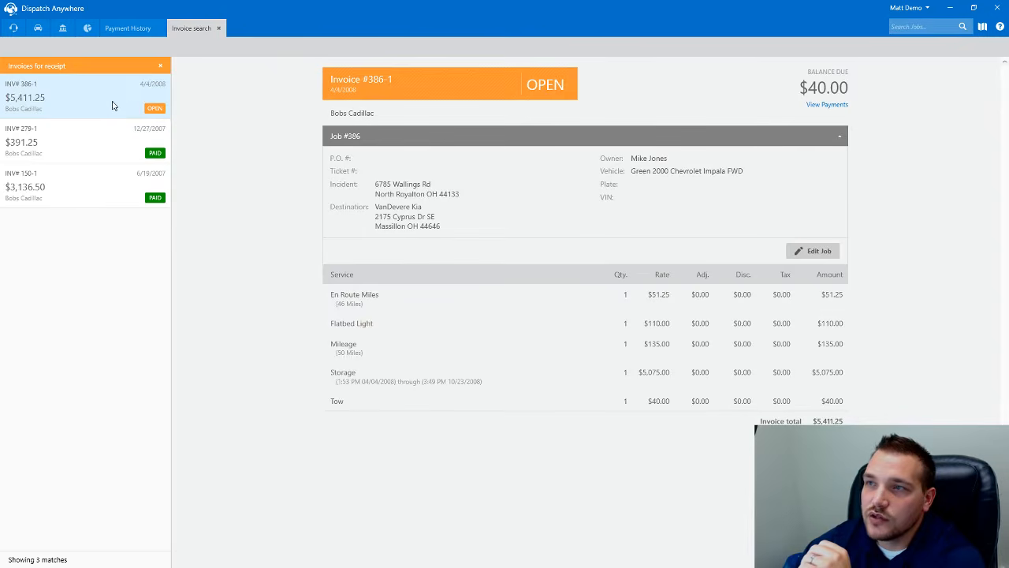
pyautogui.click(92, 144)
pyautogui.click(75, 187)
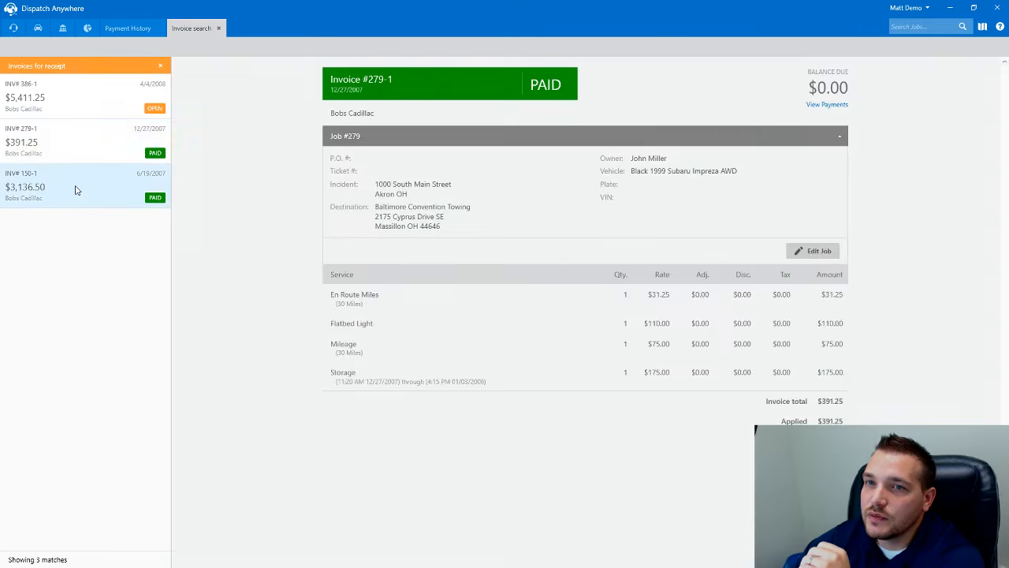
pyautogui.click(75, 109)
pyautogui.click(218, 29)
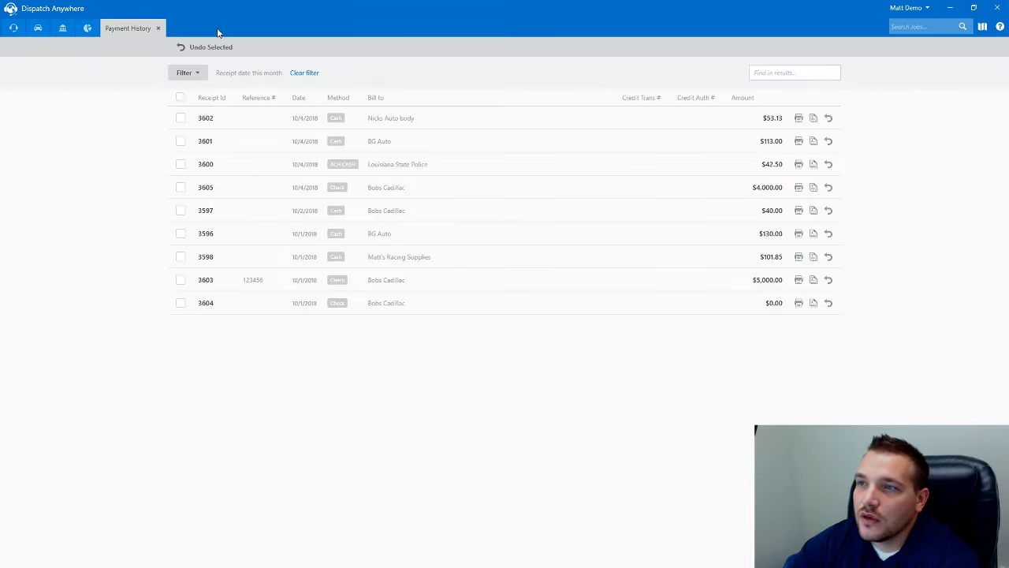
# - Undo the $5,000.00 check payment on receipt 3603 and confirm it
pyautogui.click(828, 281)
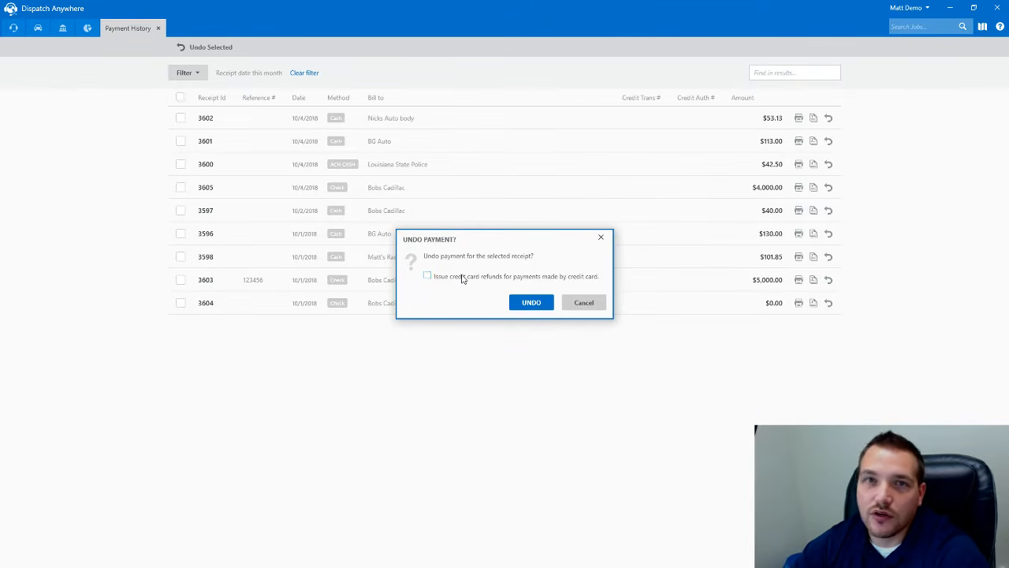
pyautogui.click(530, 304)
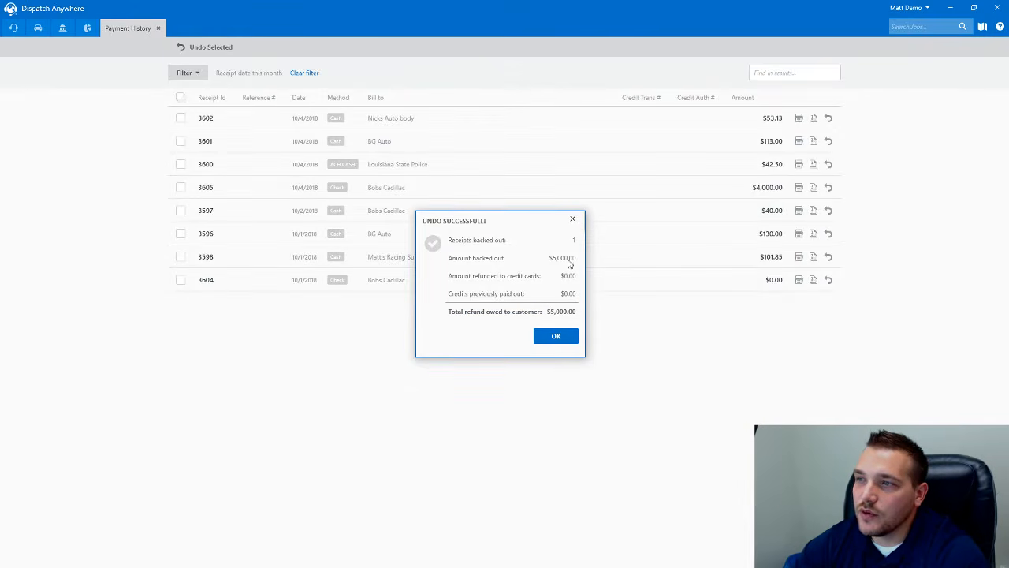
pyautogui.click(559, 340)
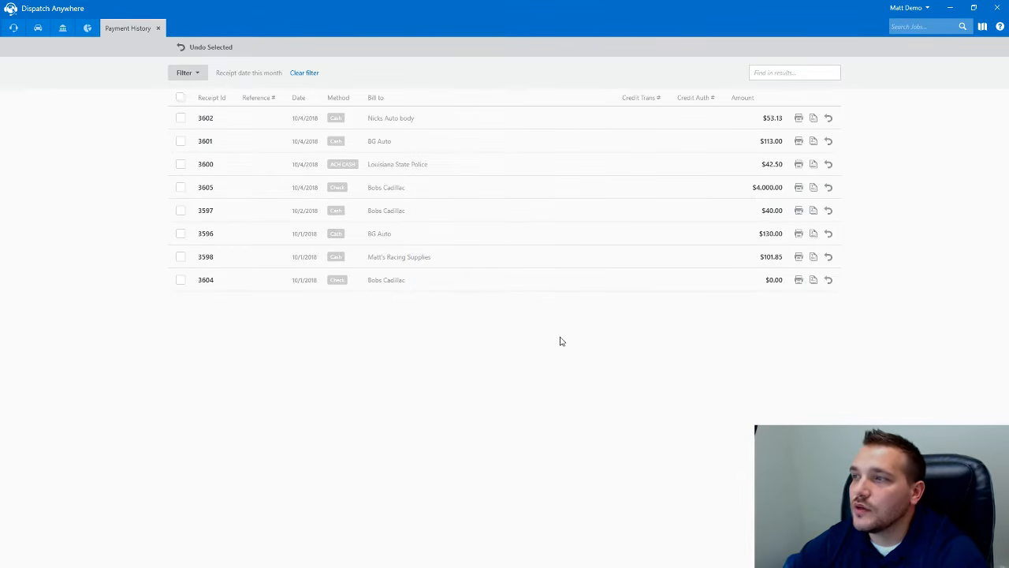
# - Preview the receipt for payment 3596, then close it and the Payment History
pyautogui.click(798, 233)
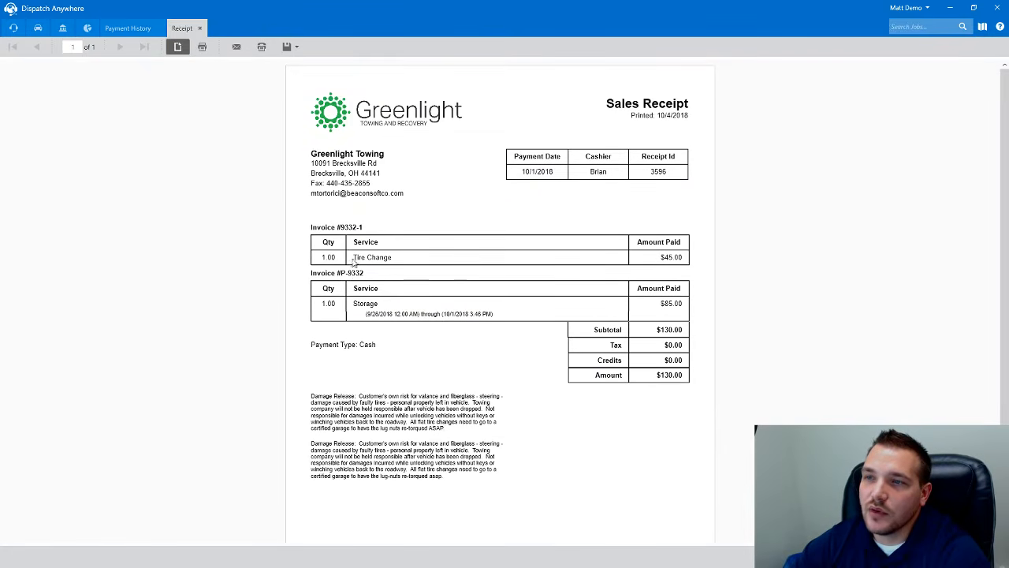
pyautogui.click(201, 29)
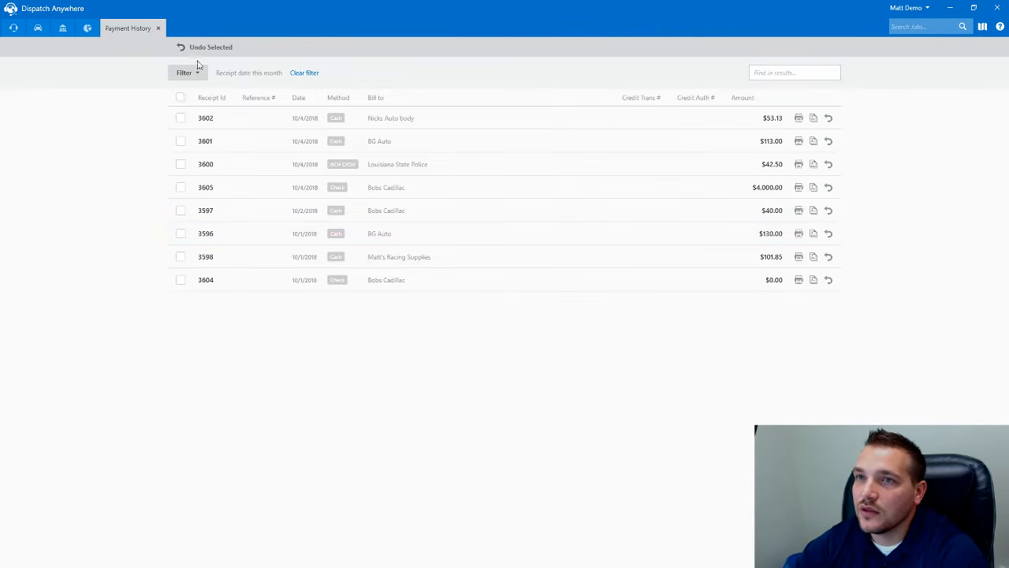
pyautogui.click(159, 30)
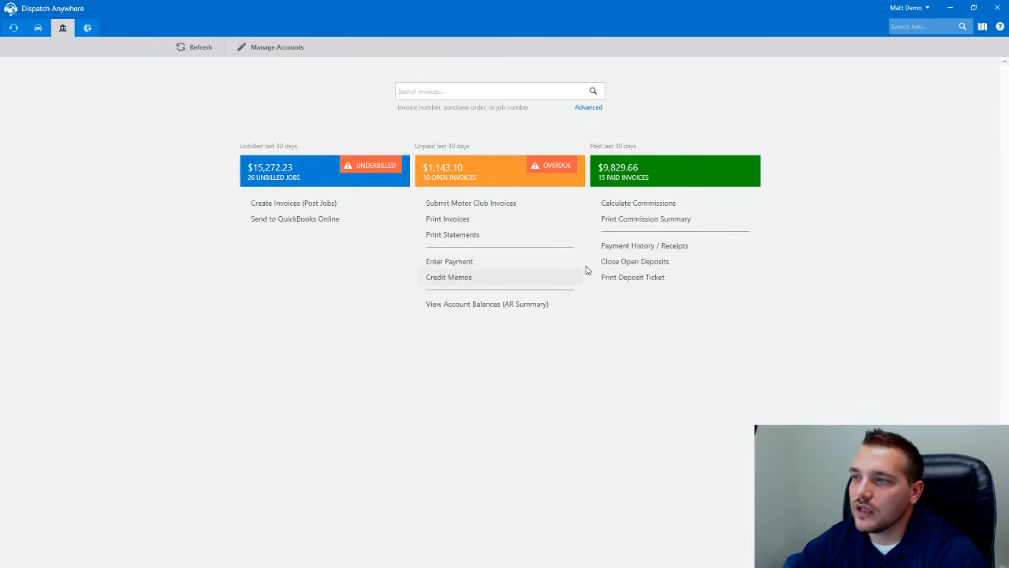
# - Confirm through receipt 3605 that invoice #386-1 owes $1,512.25, then bring up the Commission summary report
pyautogui.click(624, 246)
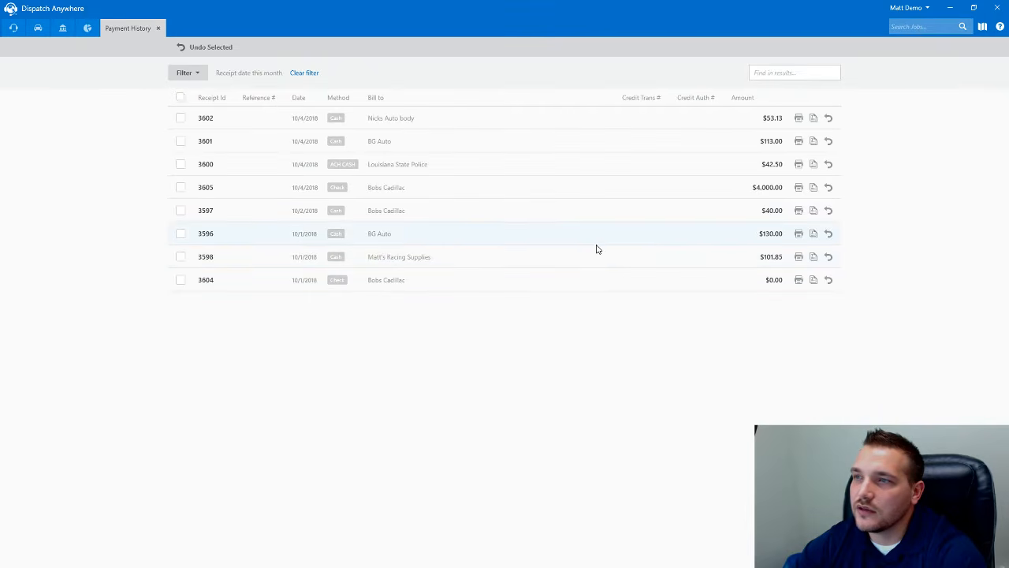
pyautogui.click(813, 187)
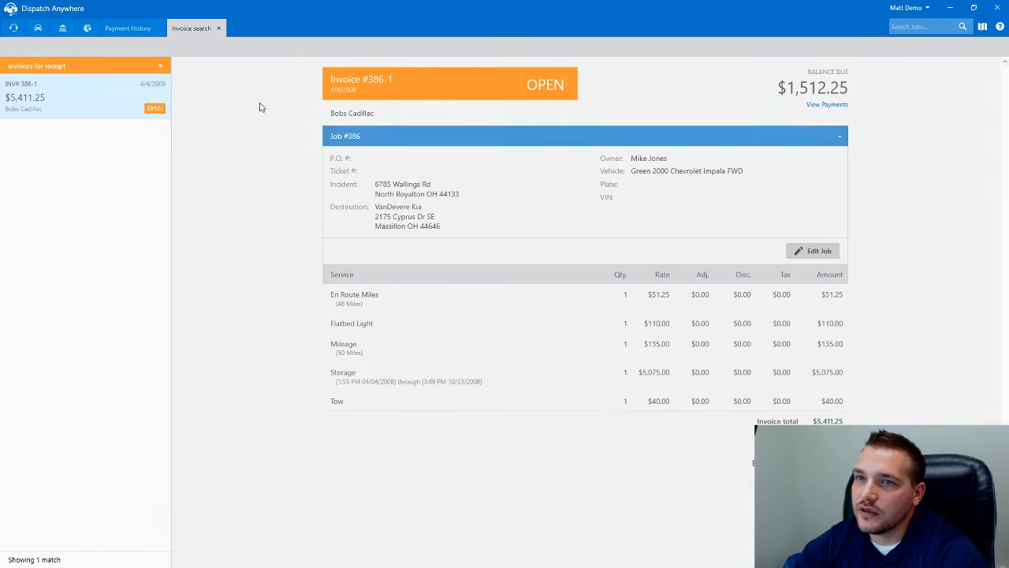
pyautogui.click(219, 27)
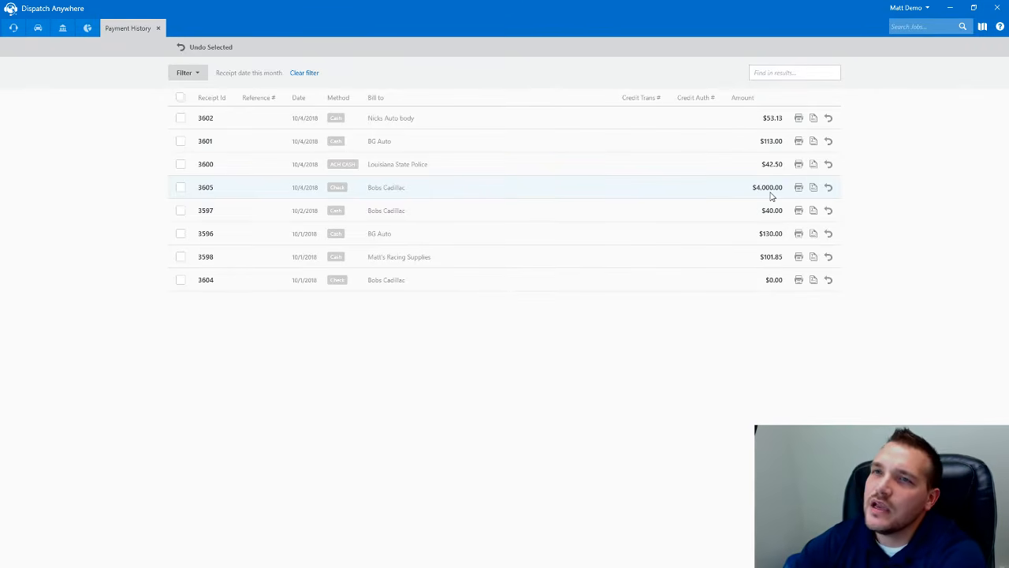
pyautogui.click(88, 29)
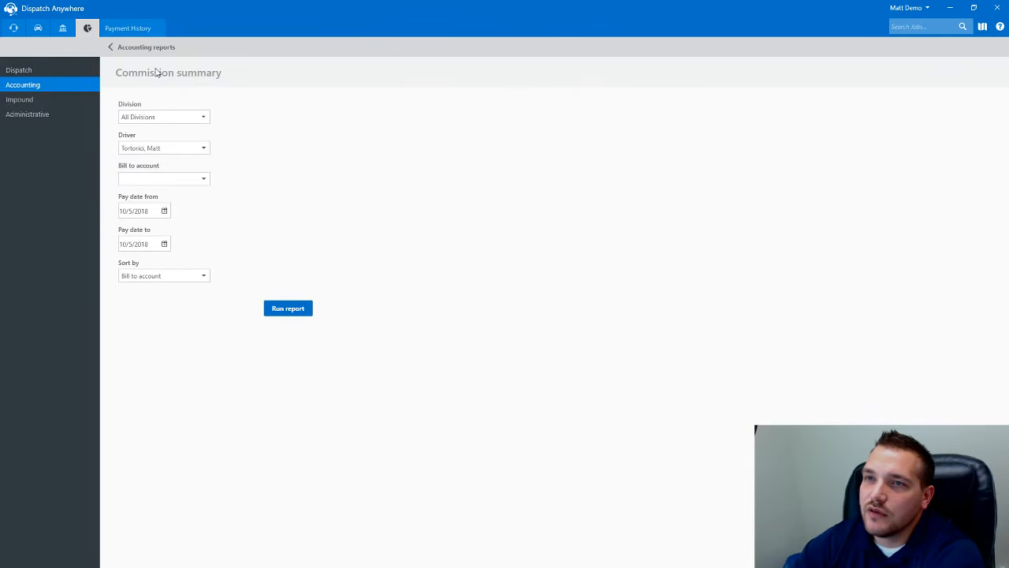
# - Return to the accounting reports, close the Payment History tab, and show job #9336 on the dispatch board
pyautogui.click(125, 45)
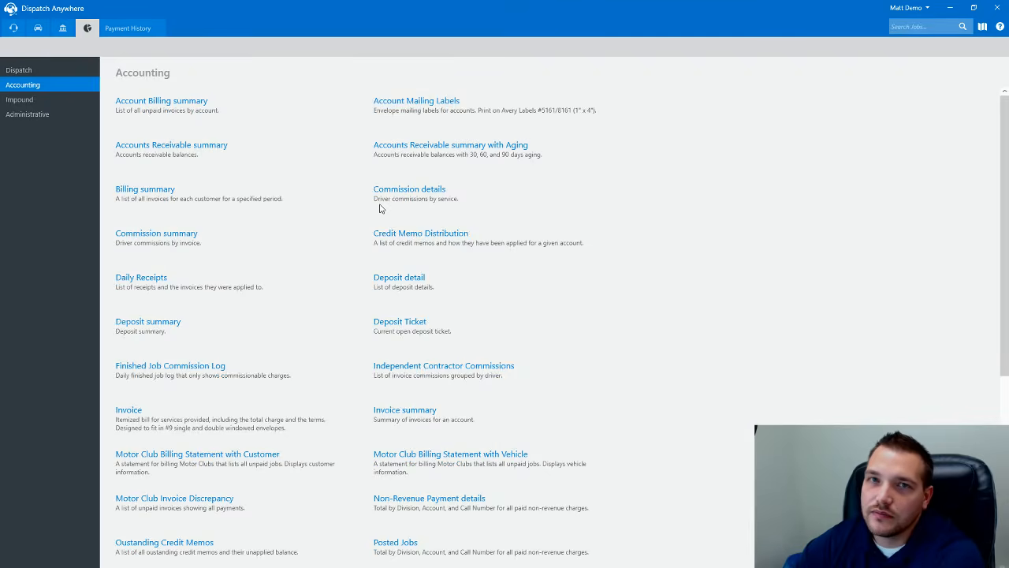
pyautogui.click(118, 30)
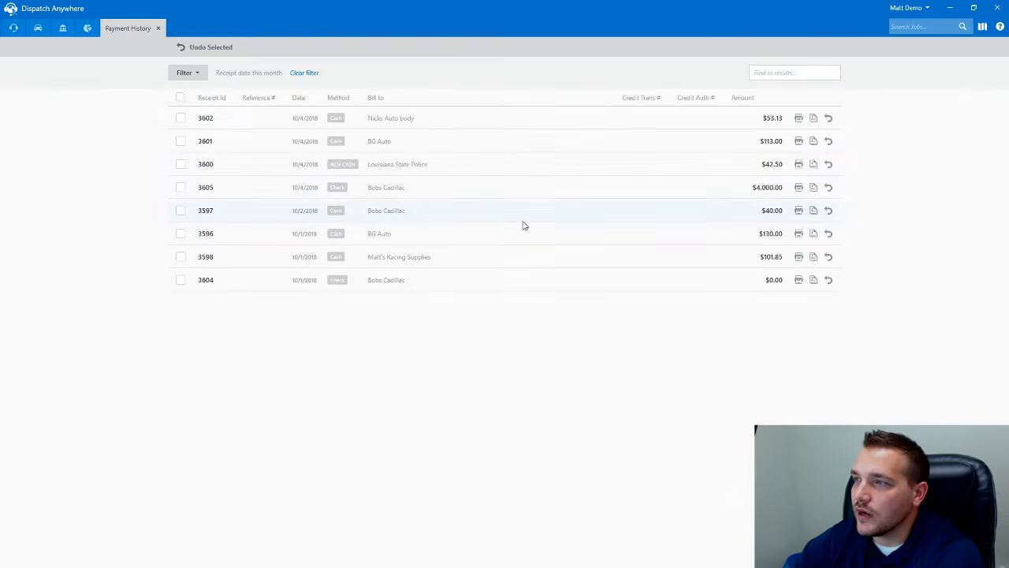
pyautogui.click(158, 30)
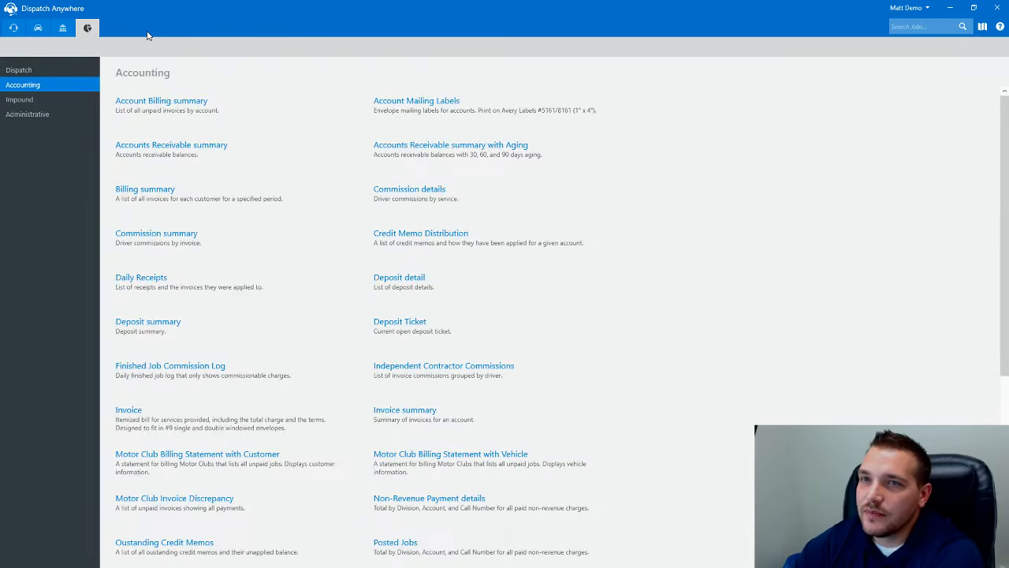
pyautogui.click(13, 28)
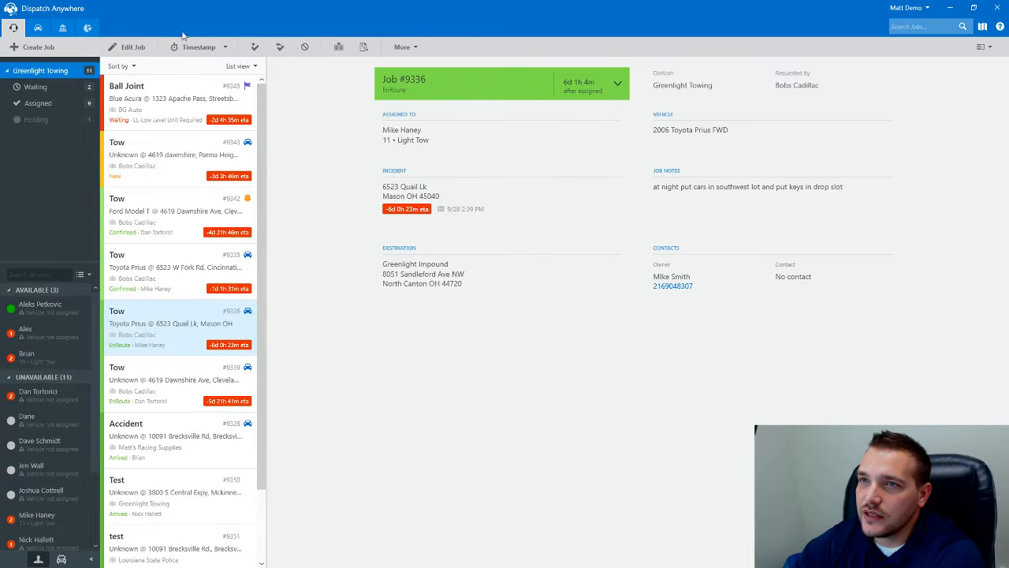
# - Open job #9336 in its own view and check its payment history: one $927.20 cash receipt
pyautogui.click(64, 28)
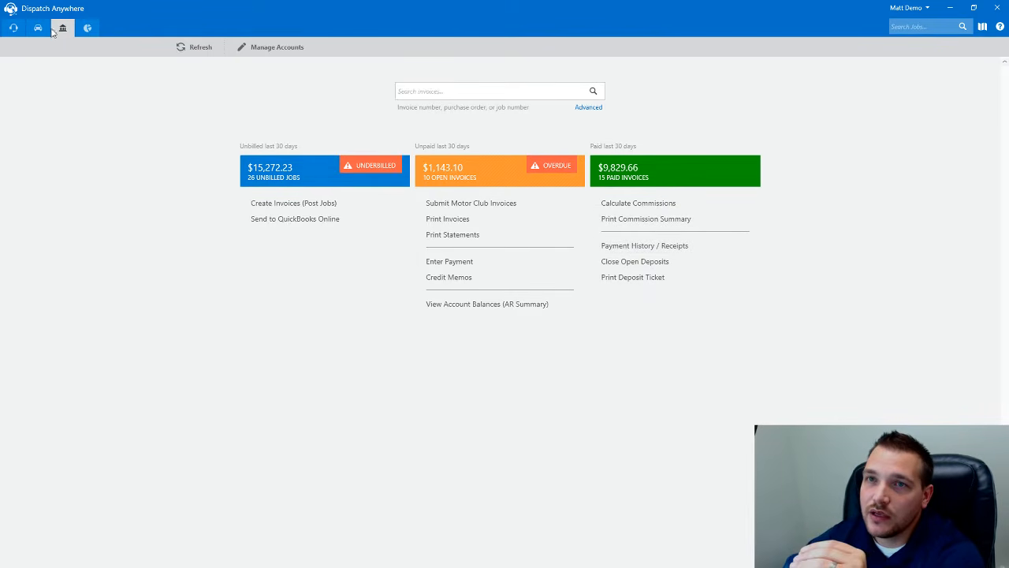
pyautogui.click(13, 27)
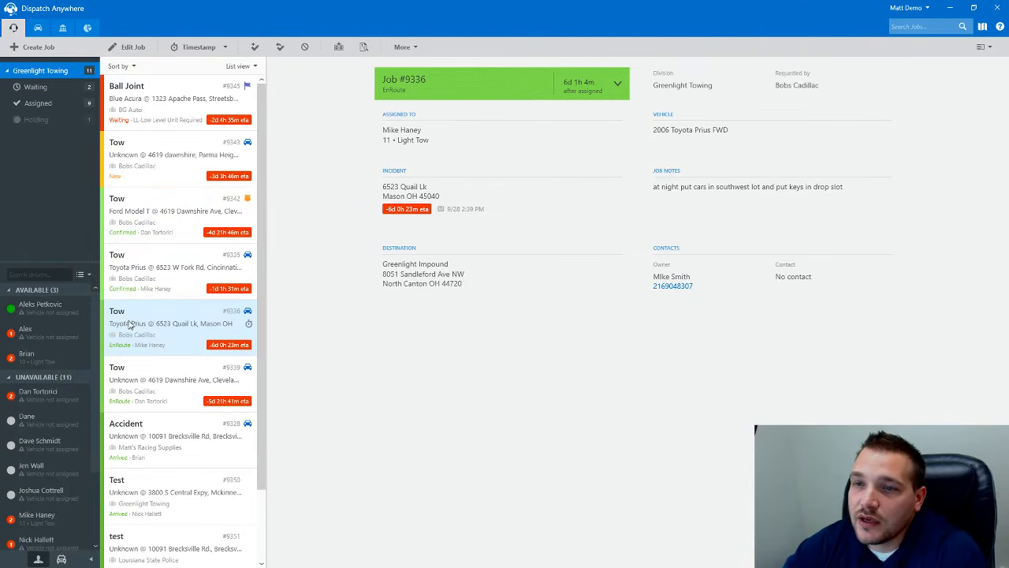
pyautogui.click(406, 50)
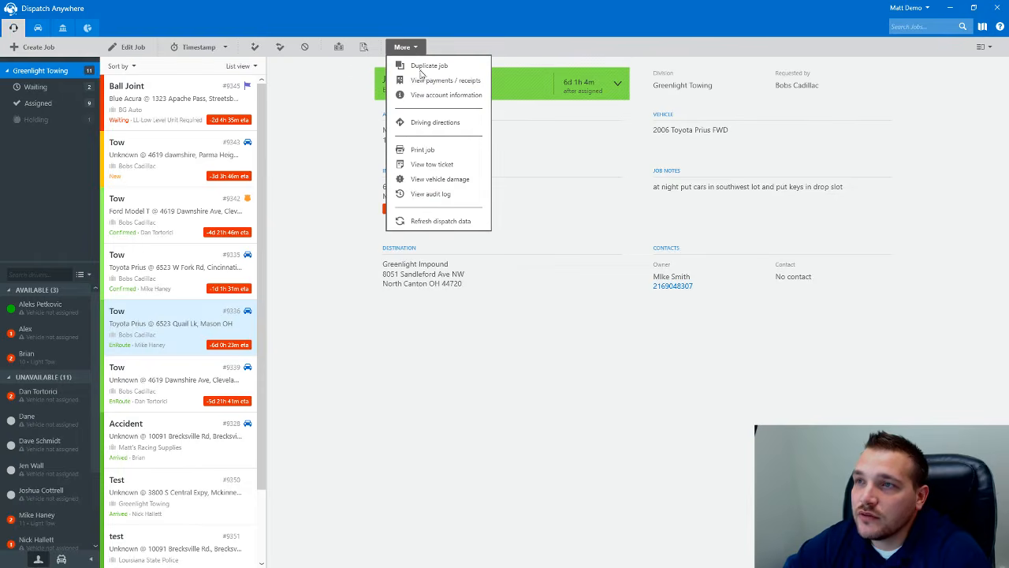
pyautogui.click(169, 310)
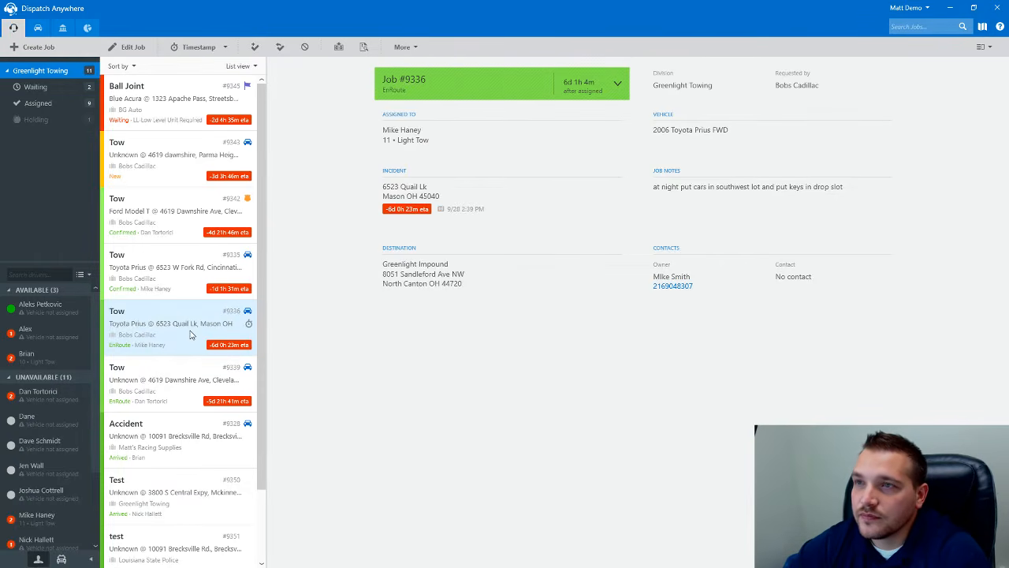
pyautogui.doubleClick(189, 334)
pyautogui.click(306, 47)
pyautogui.click(309, 75)
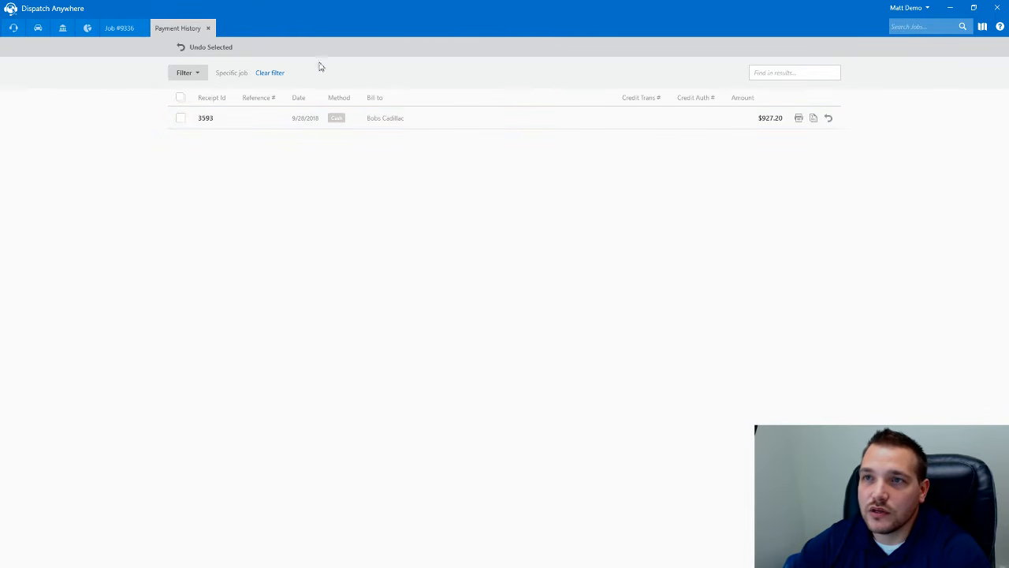
# - Close the payment history and job #9336 tabs to return to the Accounting overview
pyautogui.click(208, 27)
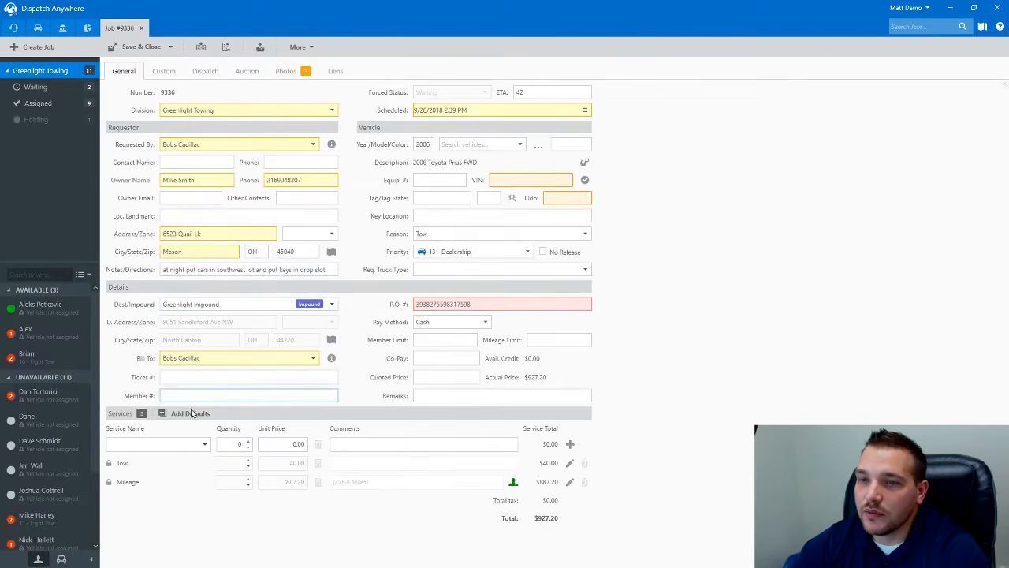
pyautogui.click(141, 28)
pyautogui.click(62, 28)
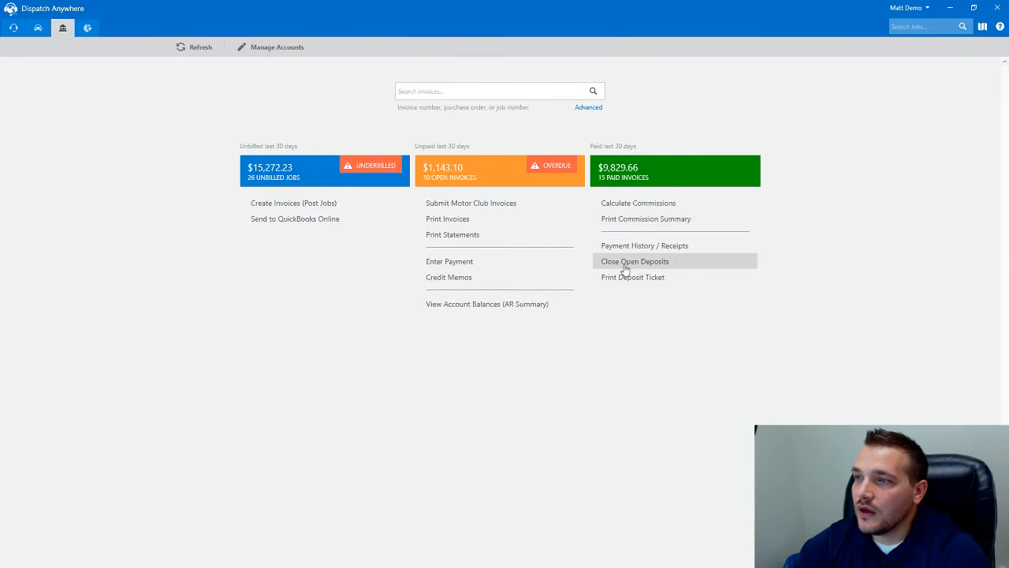
# - Close the 10/1/2018 Greenlight Towing open deposit and confirm the open deposits list is now empty
pyautogui.click(619, 265)
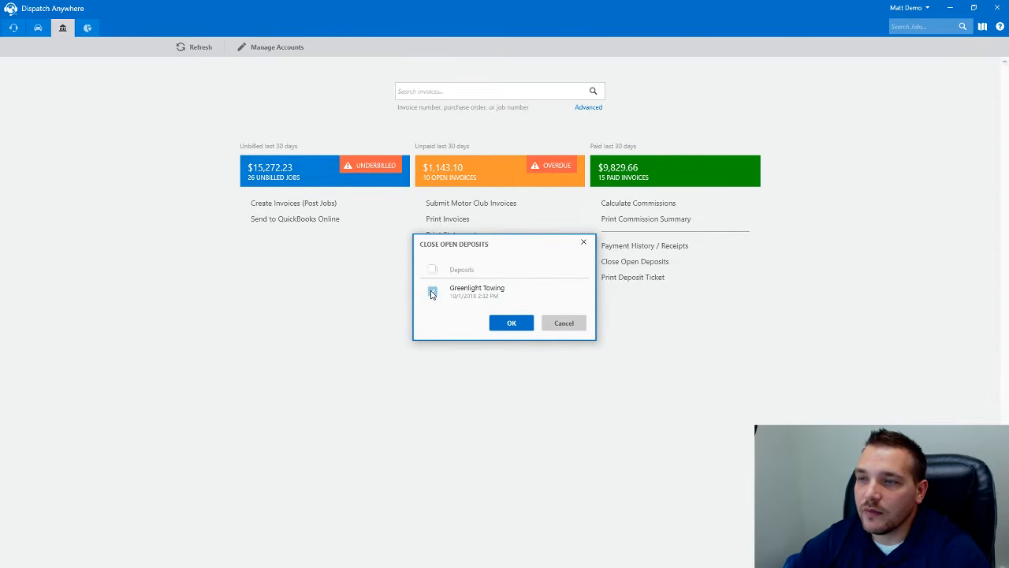
pyautogui.click(511, 322)
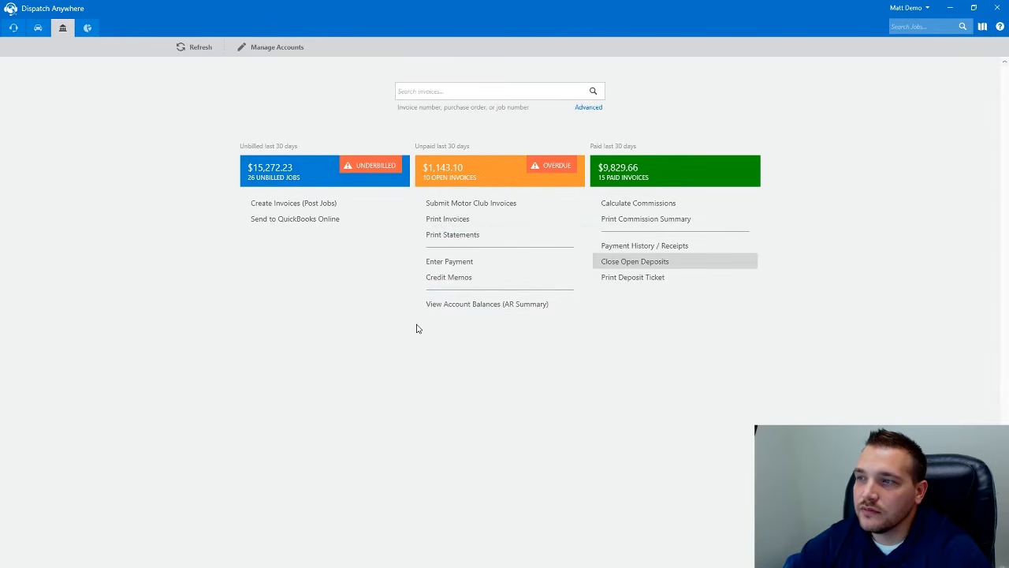
pyautogui.click(619, 263)
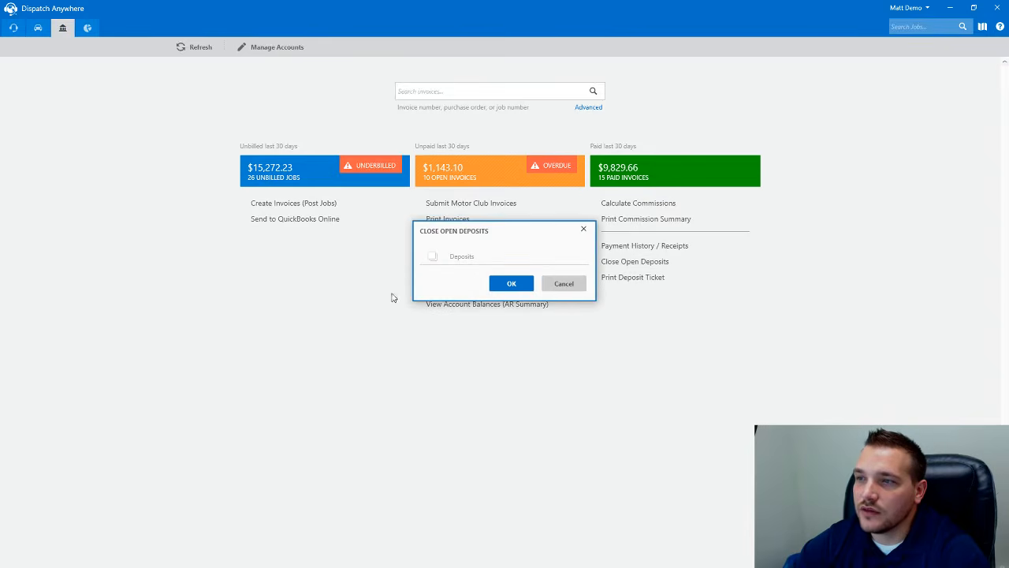
pyautogui.click(563, 285)
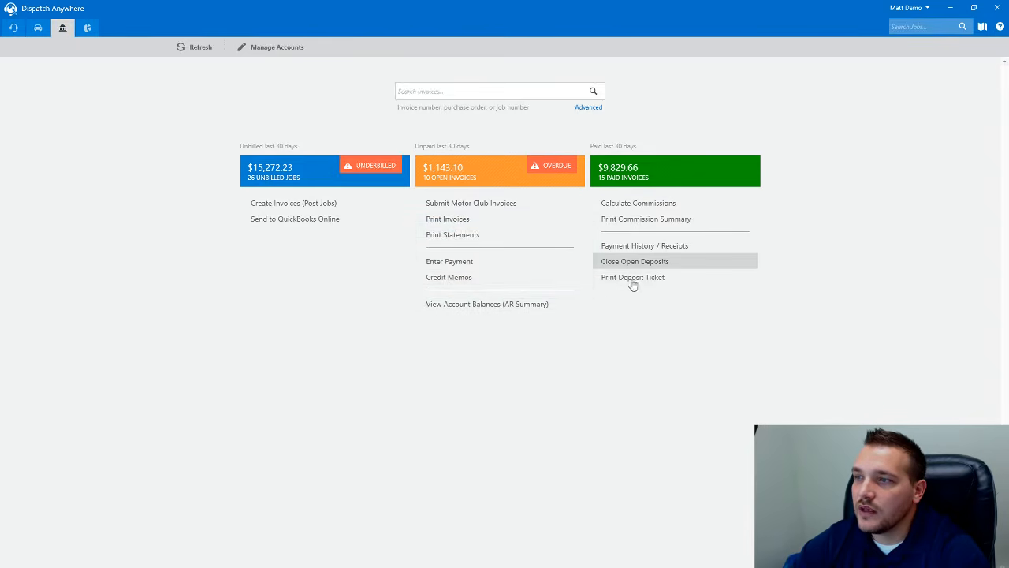
pyautogui.click(633, 278)
pyautogui.click(289, 182)
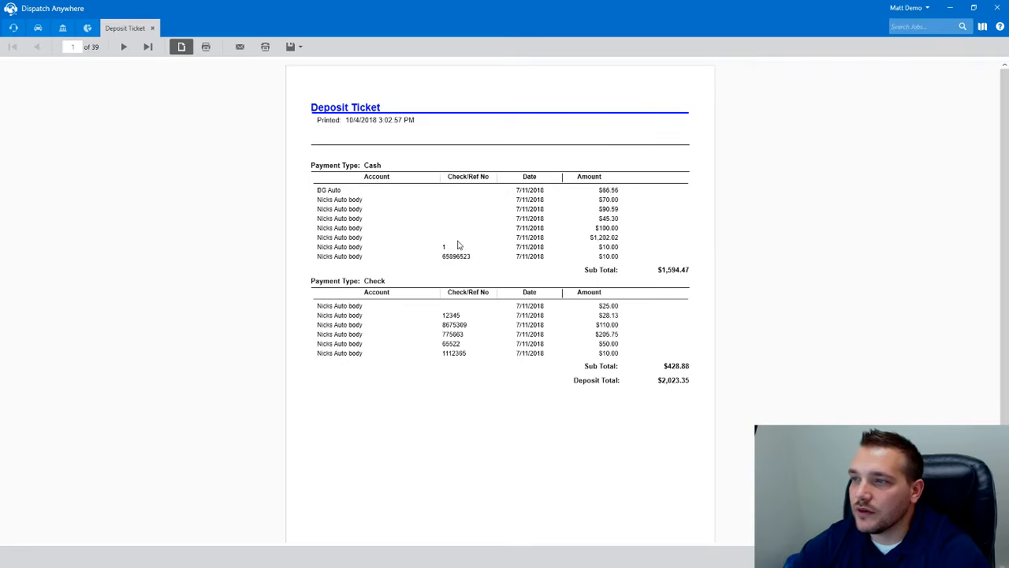
pyautogui.click(124, 48)
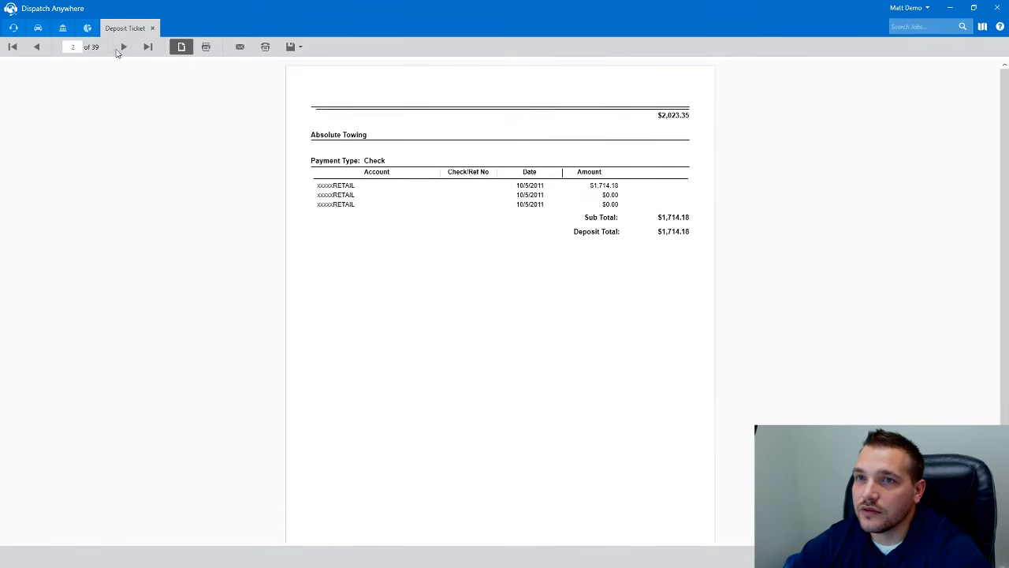
pyautogui.click(124, 49)
pyautogui.click(126, 50)
pyautogui.click(125, 48)
pyautogui.click(124, 48)
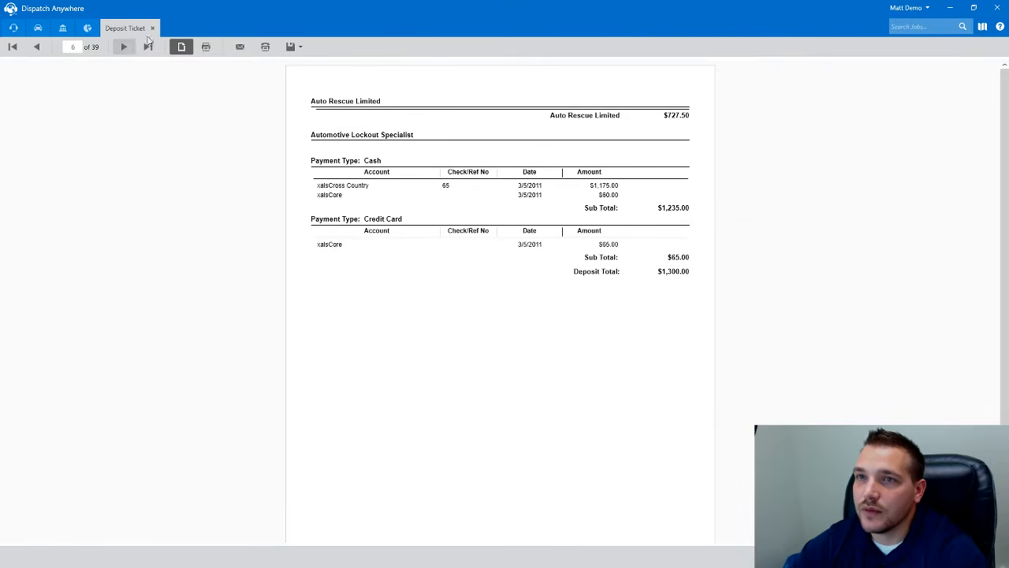
pyautogui.click(153, 28)
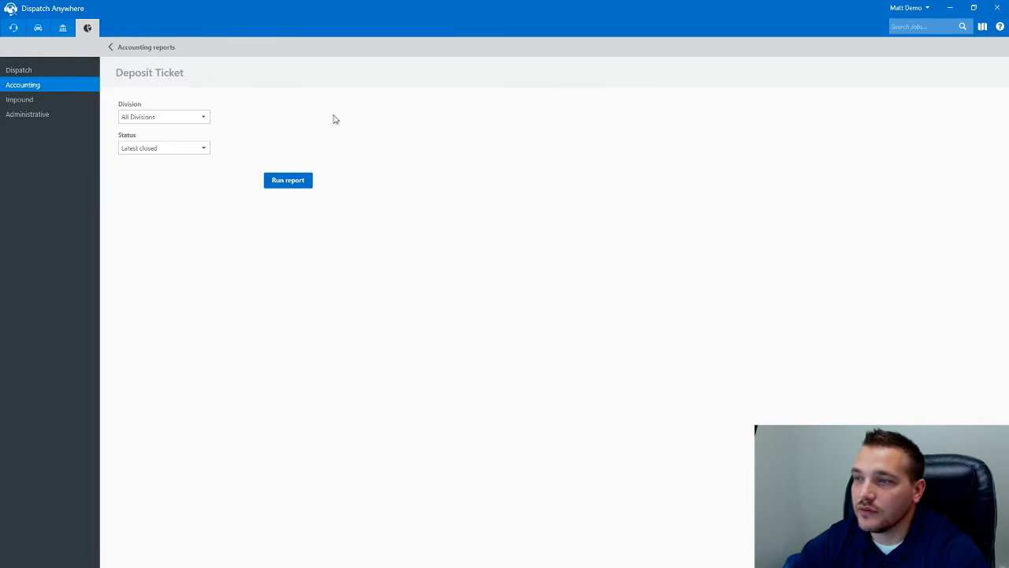
pyautogui.click(136, 46)
pyautogui.click(63, 28)
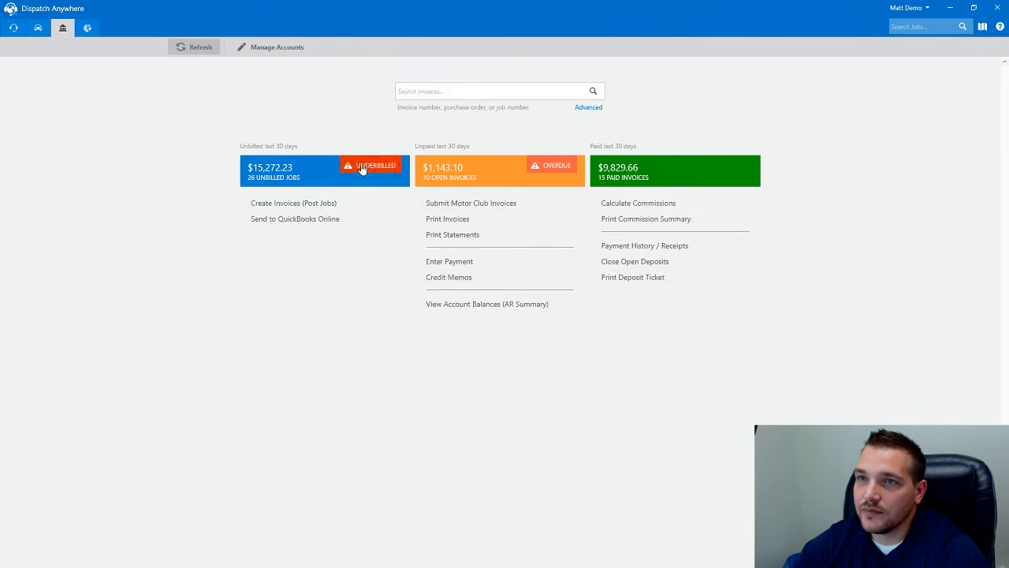
pyautogui.click(88, 30)
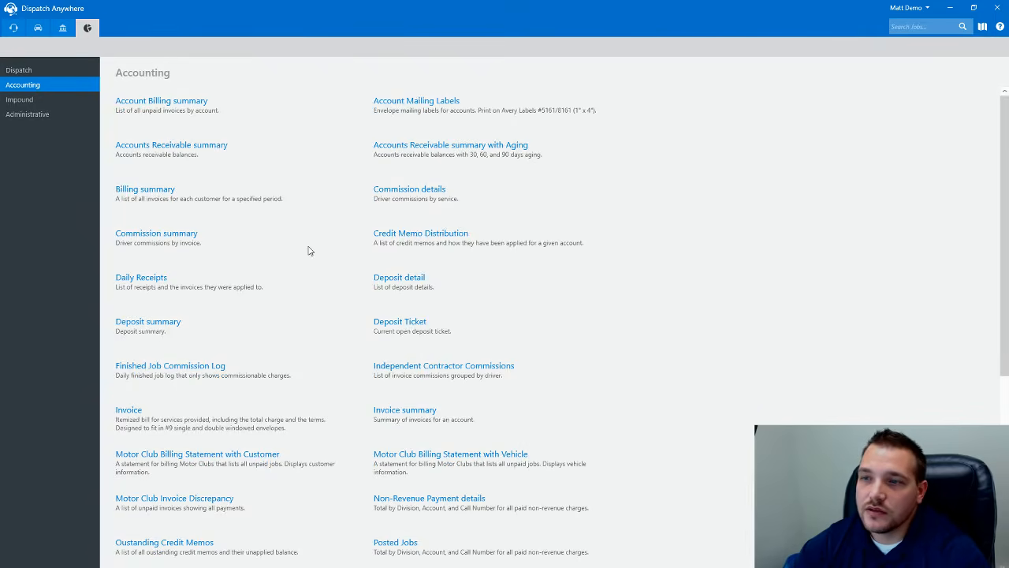
pyautogui.scroll(-1, 309, 251)
pyautogui.scroll(-1, 319, 217)
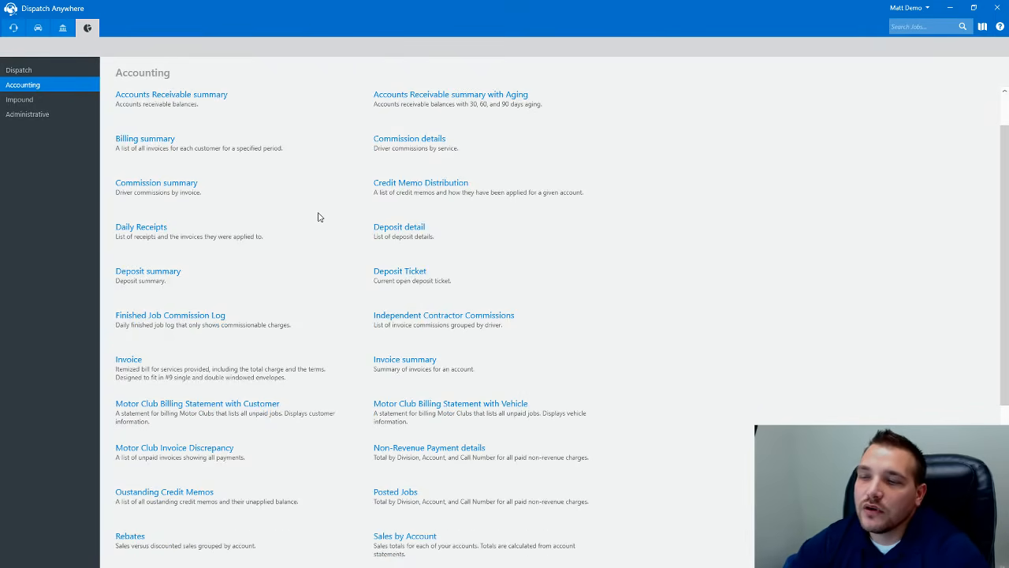
pyautogui.scroll(-1, 316, 220)
pyautogui.scroll(-1, 310, 226)
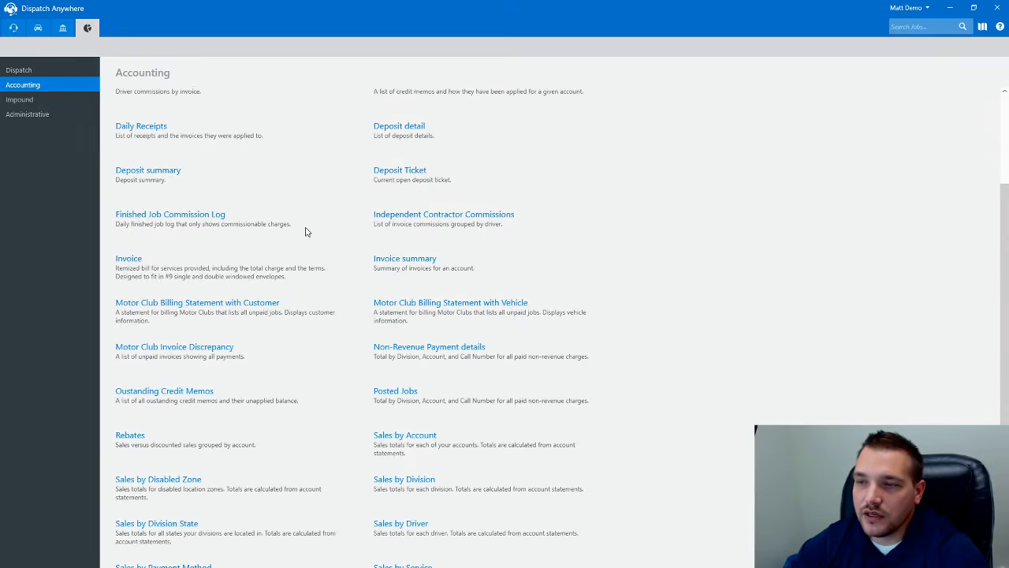
pyautogui.click(382, 436)
pyautogui.click(176, 124)
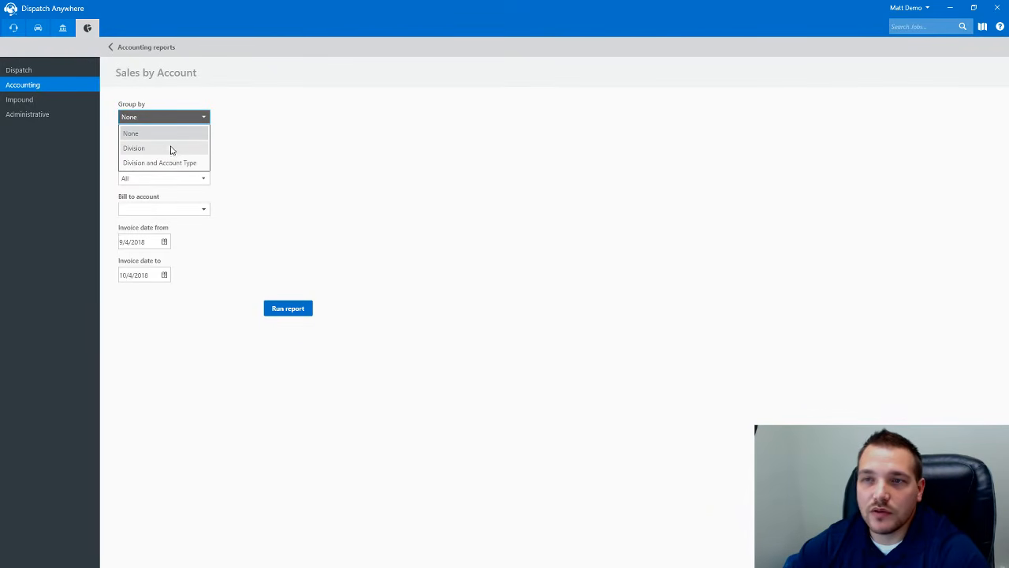
pyautogui.click(172, 149)
pyautogui.click(158, 48)
pyautogui.scroll(-2, 339, 335)
pyautogui.click(407, 469)
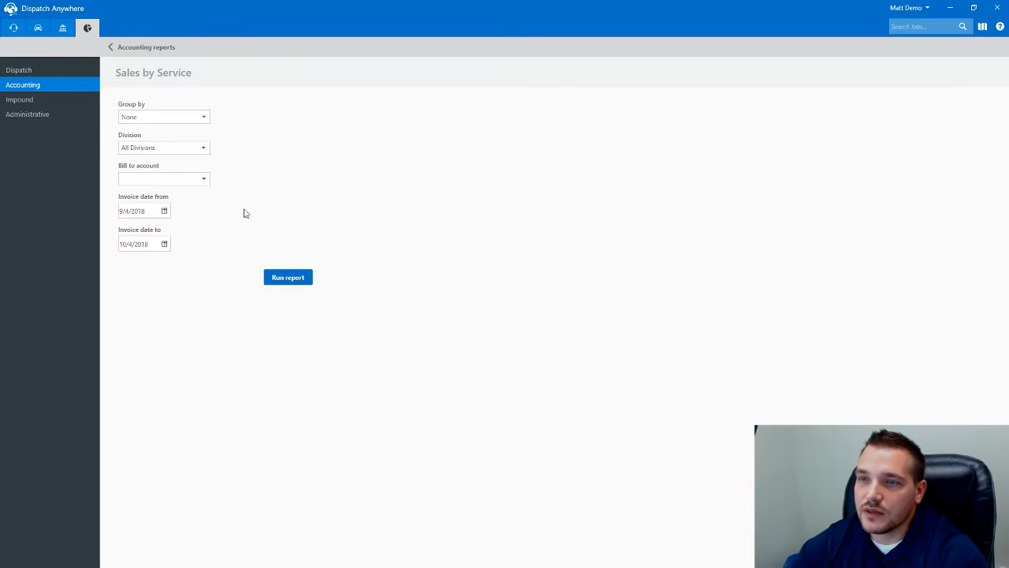
pyautogui.click(195, 120)
pyautogui.moveTo(229, 155); pyautogui.dragTo(237, 197)
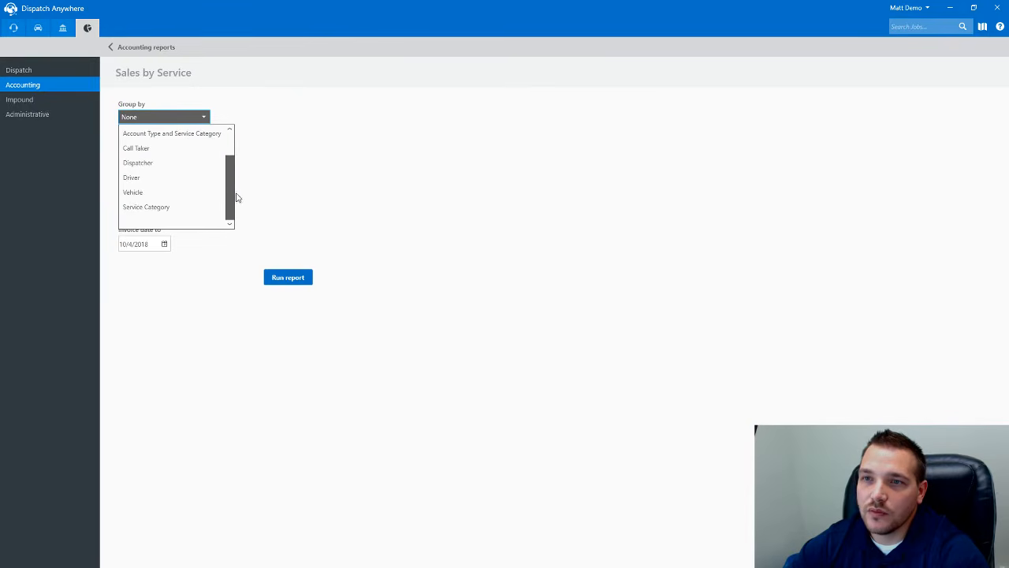
pyautogui.click(242, 112)
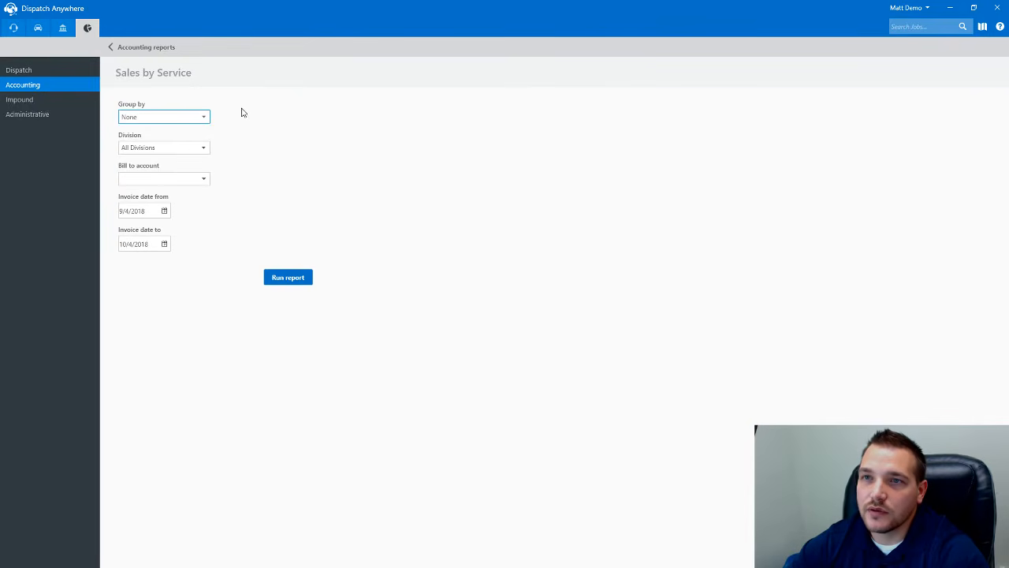
pyautogui.click(147, 48)
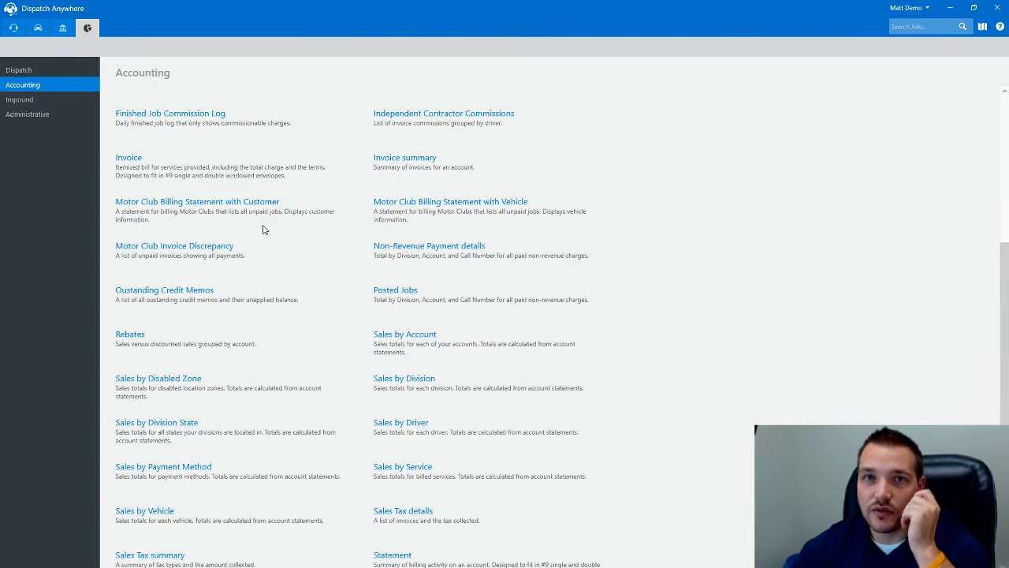
pyautogui.click(62, 28)
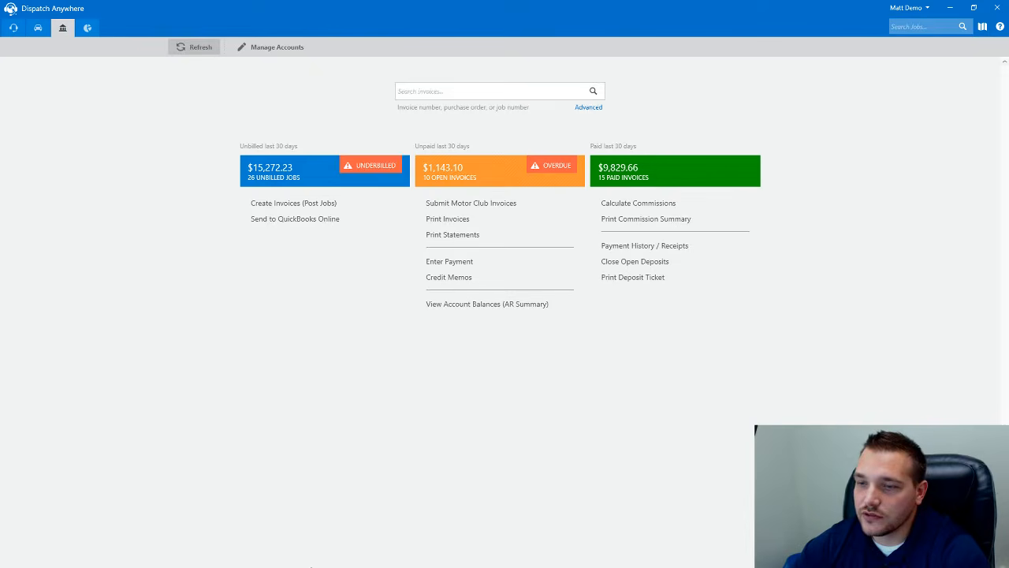
# - In Company settings, keep the QuickBooks Version set to Online, then show the Services list
pyautogui.hotkey('alt', 'Tab')
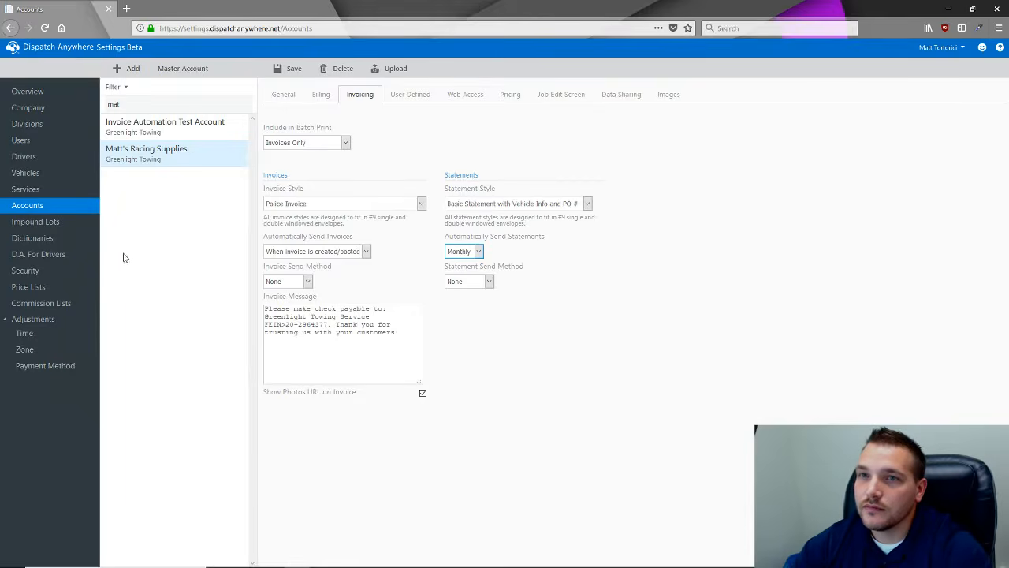
pyautogui.click(54, 111)
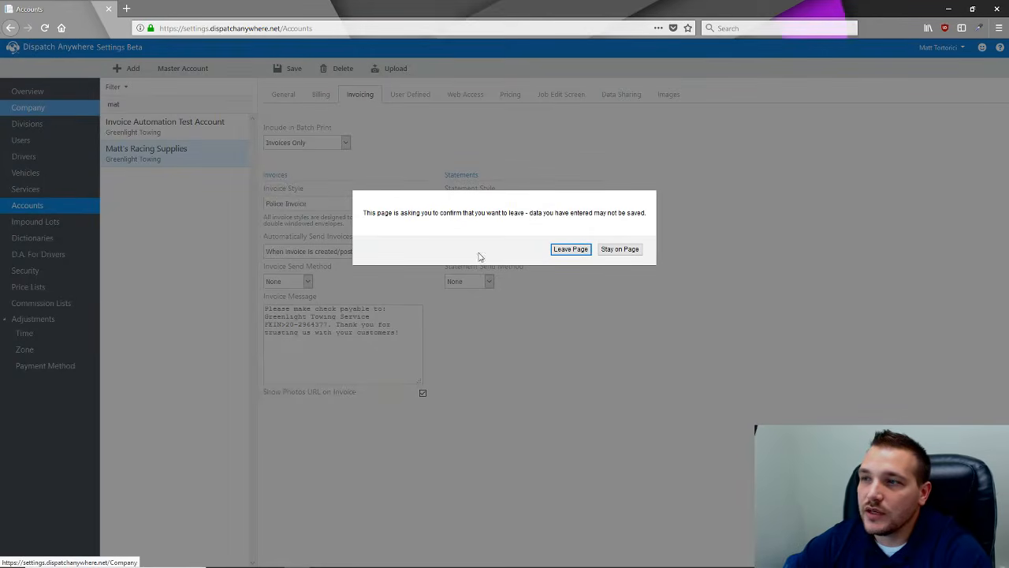
pyautogui.click(567, 251)
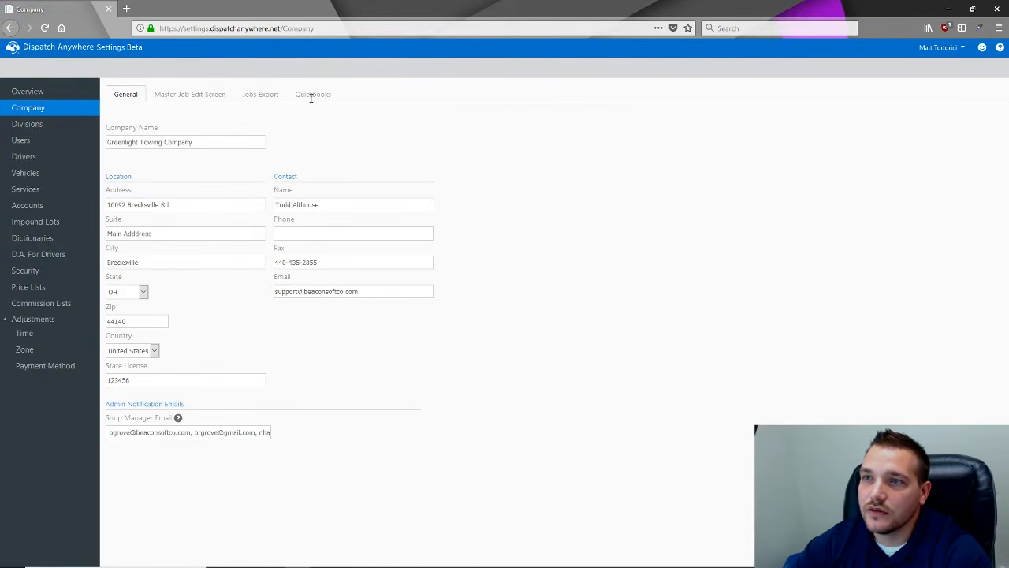
pyautogui.click(316, 100)
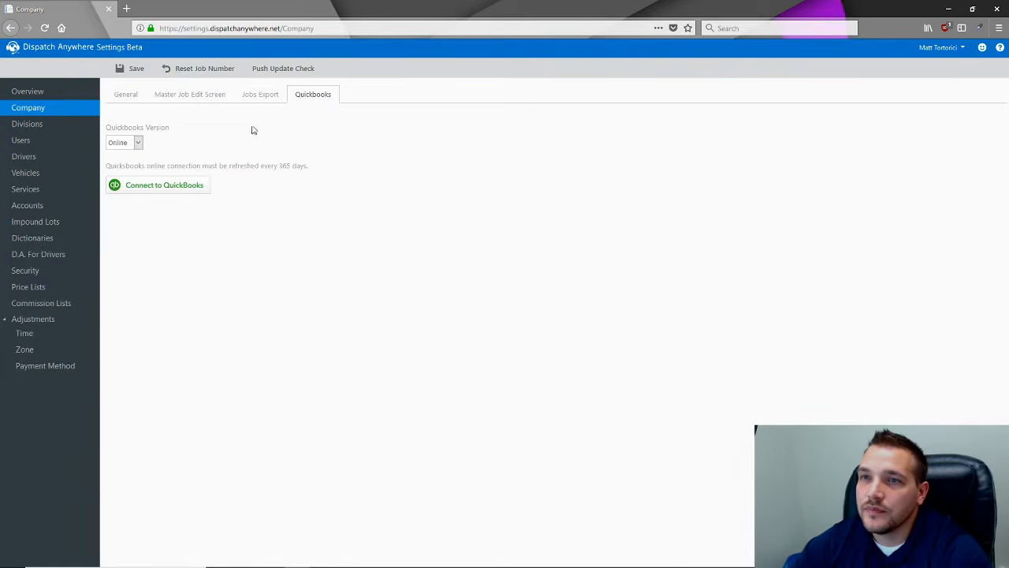
pyautogui.click(139, 144)
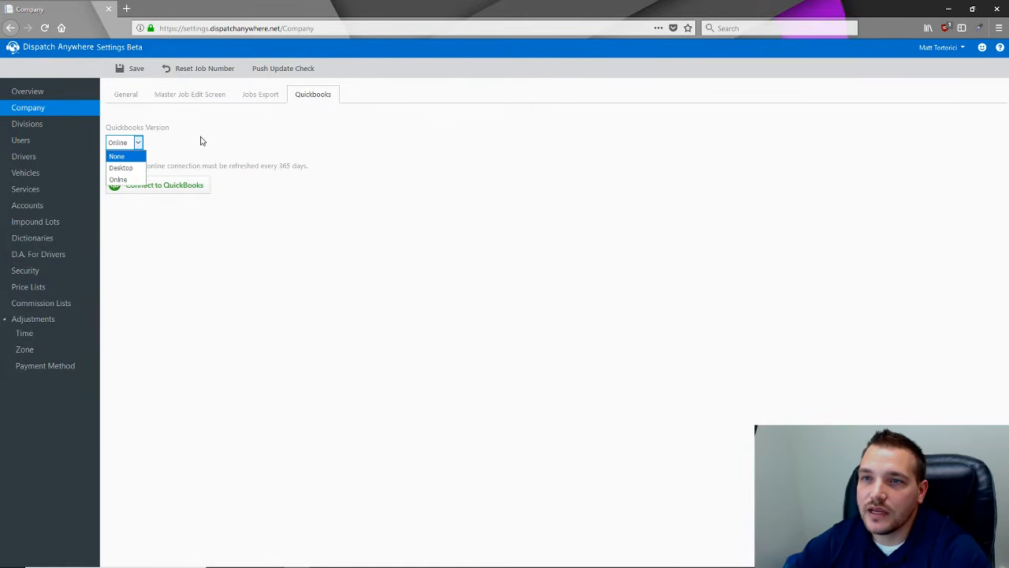
pyautogui.click(131, 180)
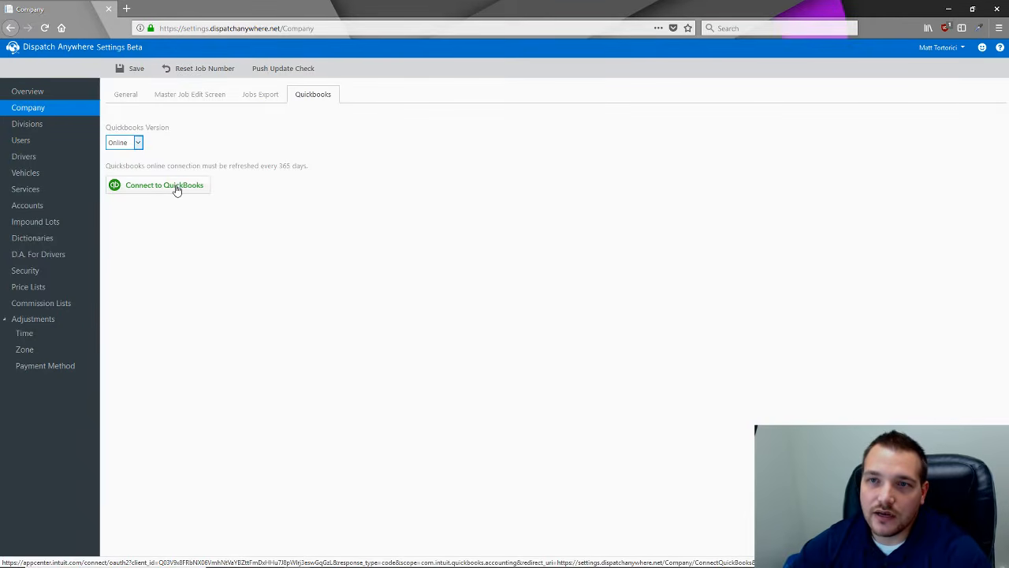
pyautogui.click(51, 191)
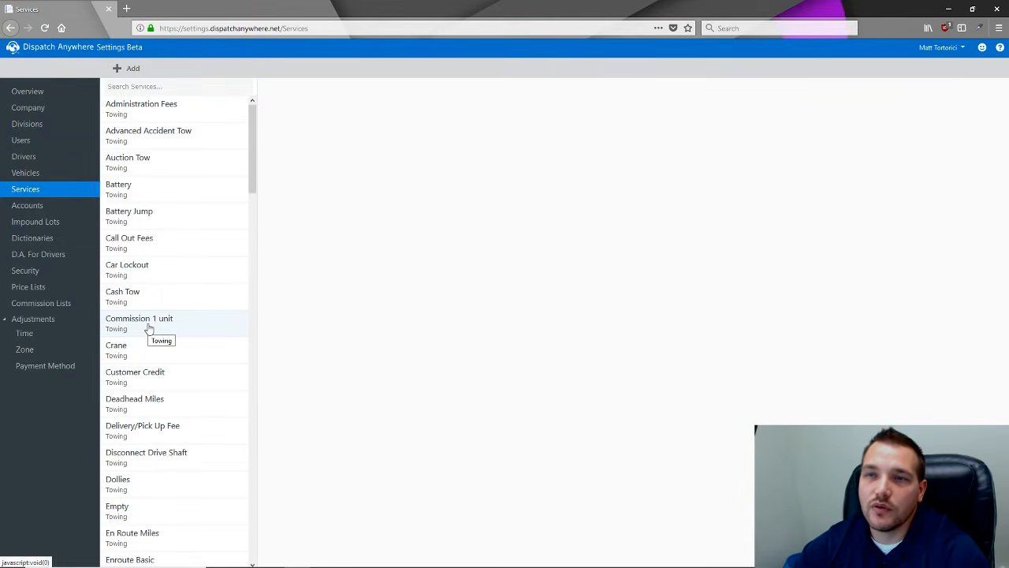
# - Open the Administration Fees service's QuickBooks item name field, then minimize Firefox to the desktop
pyautogui.click(165, 116)
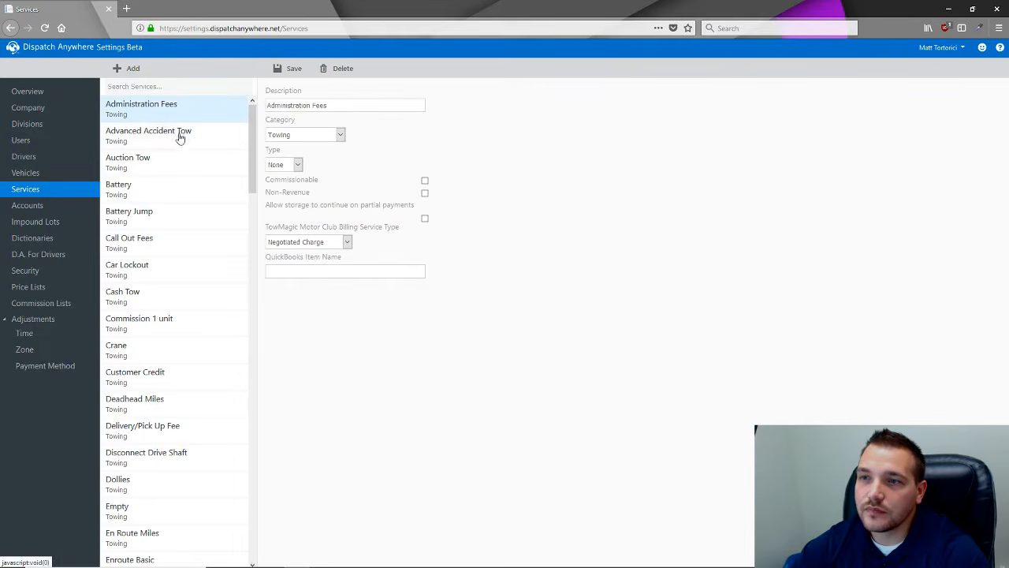
pyautogui.click(299, 269)
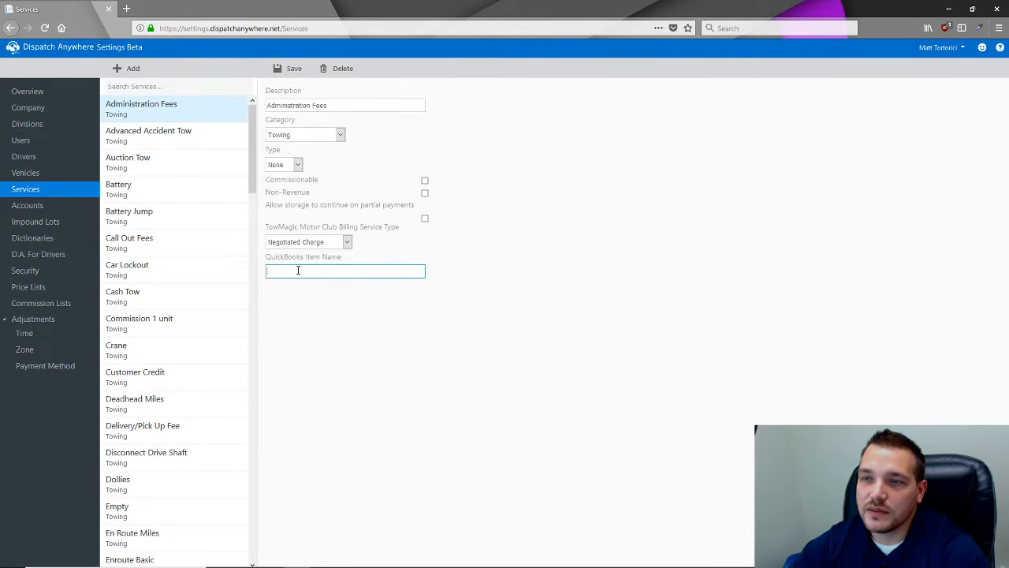
pyautogui.click(350, 561)
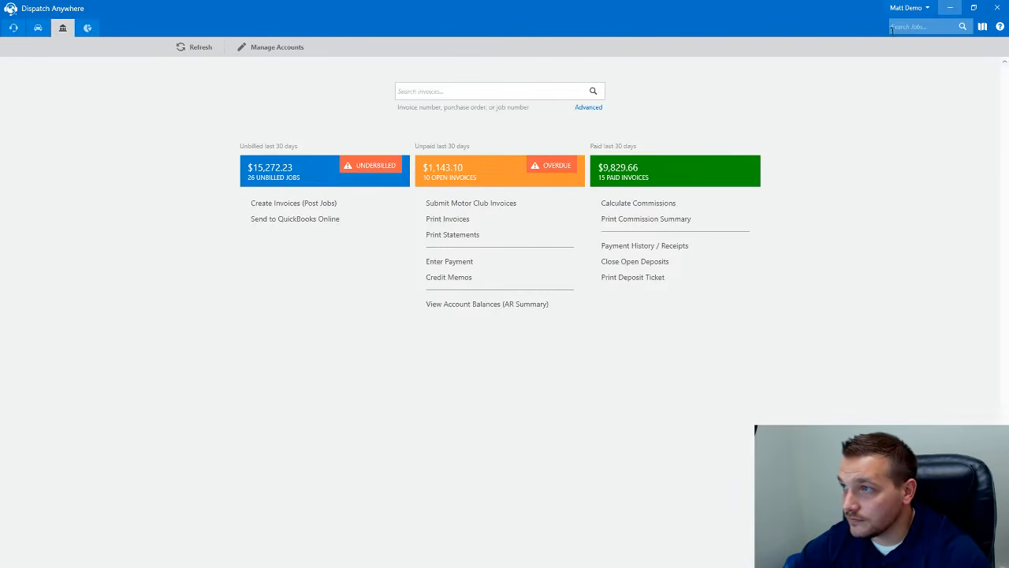
pyautogui.click(950, 8)
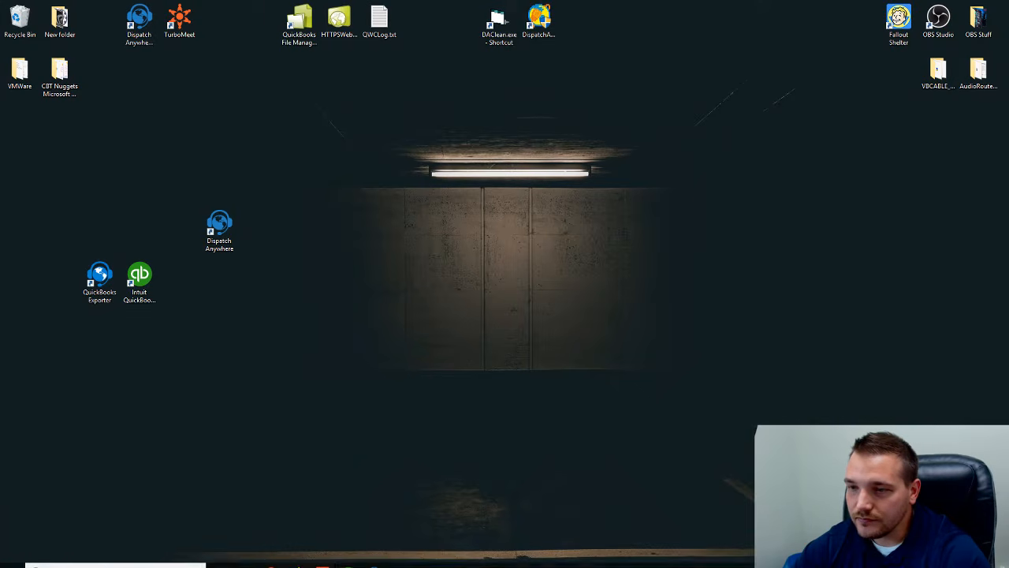
# - Relaunch QuickBooks Desktop as administrator, choose Install Later for its update, and restore the Settings window
pyautogui.rightClick(352, 558)
pyautogui.click(350, 536)
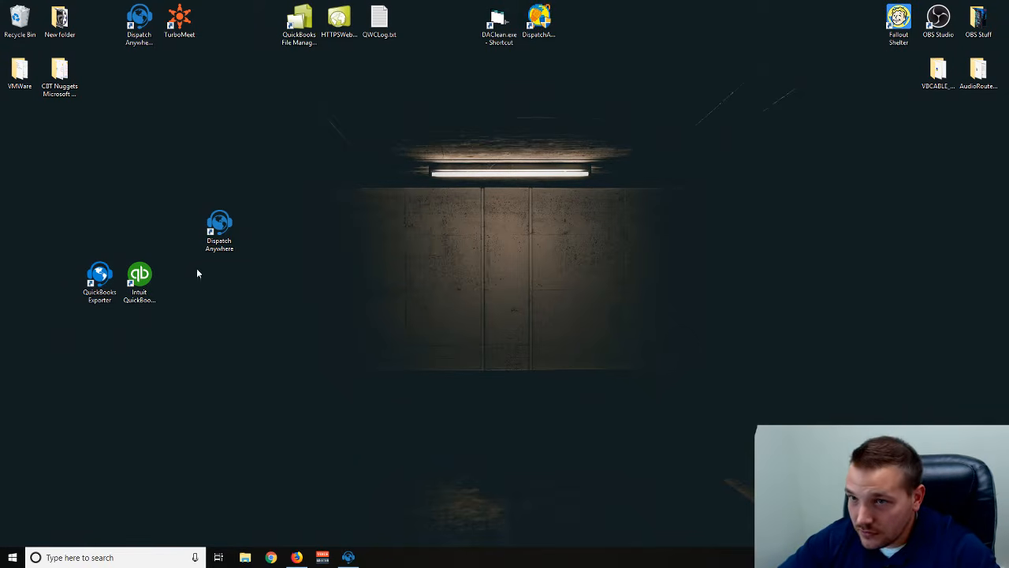
pyautogui.rightClick(148, 275)
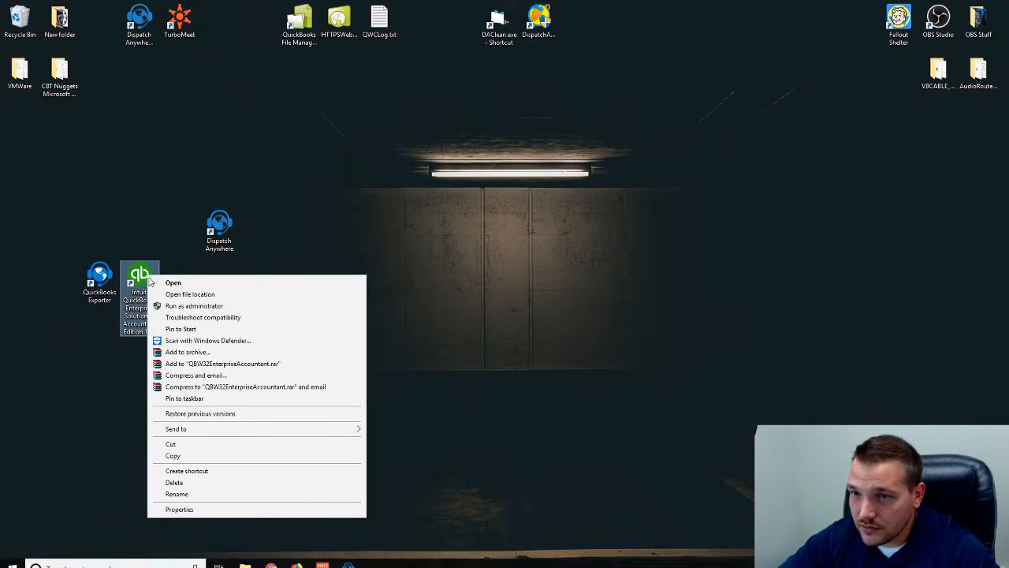
pyautogui.click(184, 309)
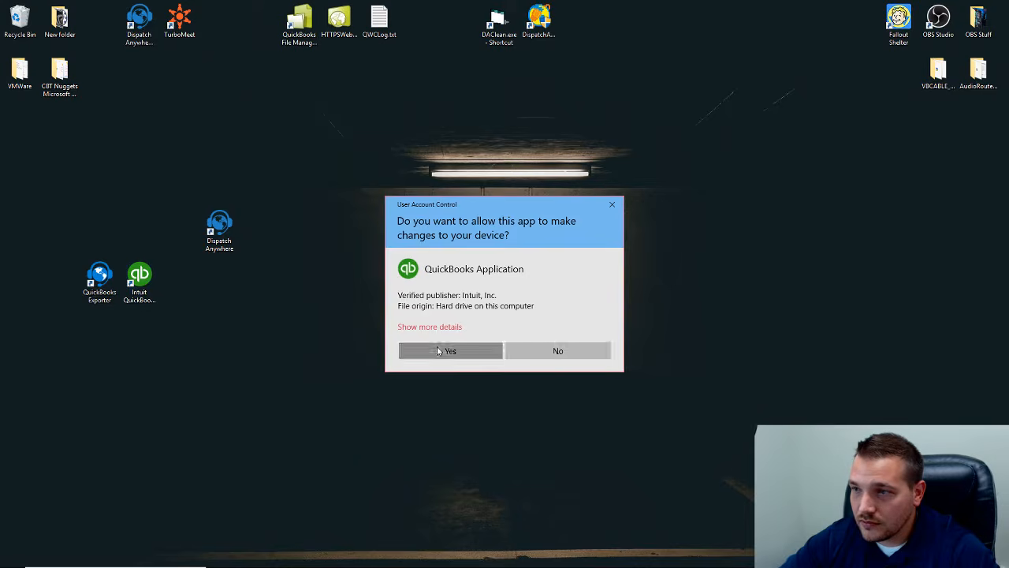
pyautogui.click(439, 350)
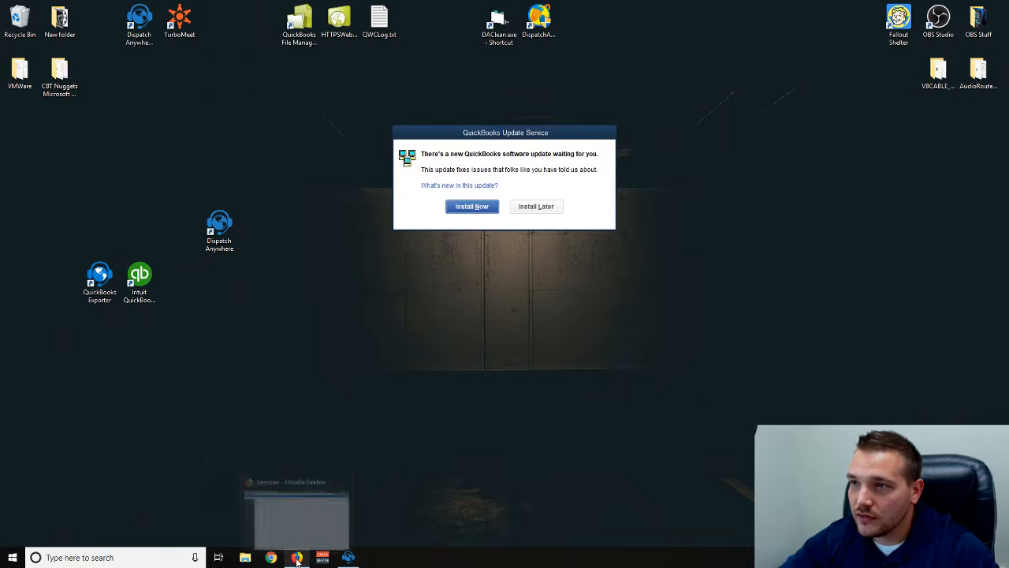
pyautogui.click(536, 206)
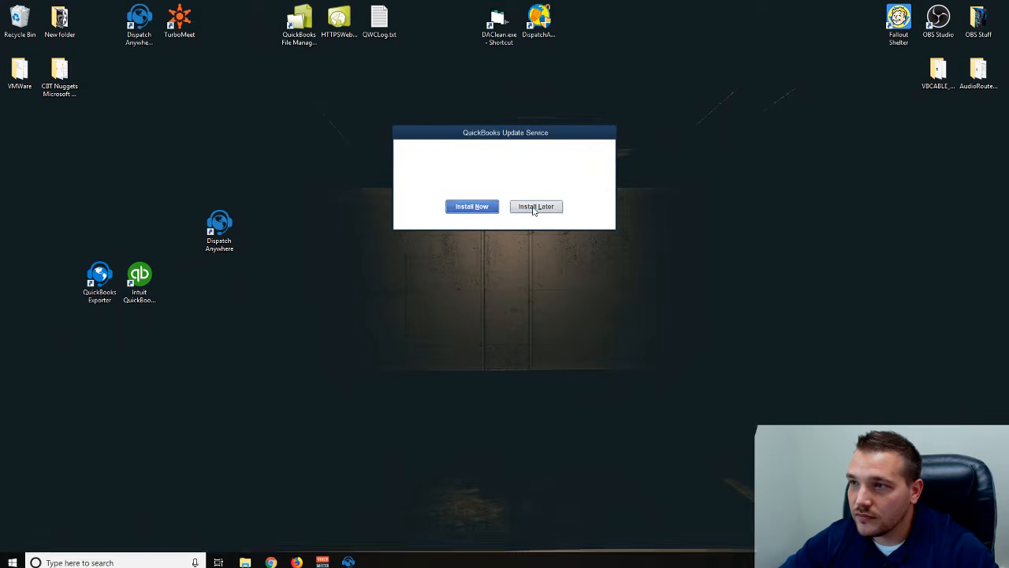
pyautogui.click(306, 557)
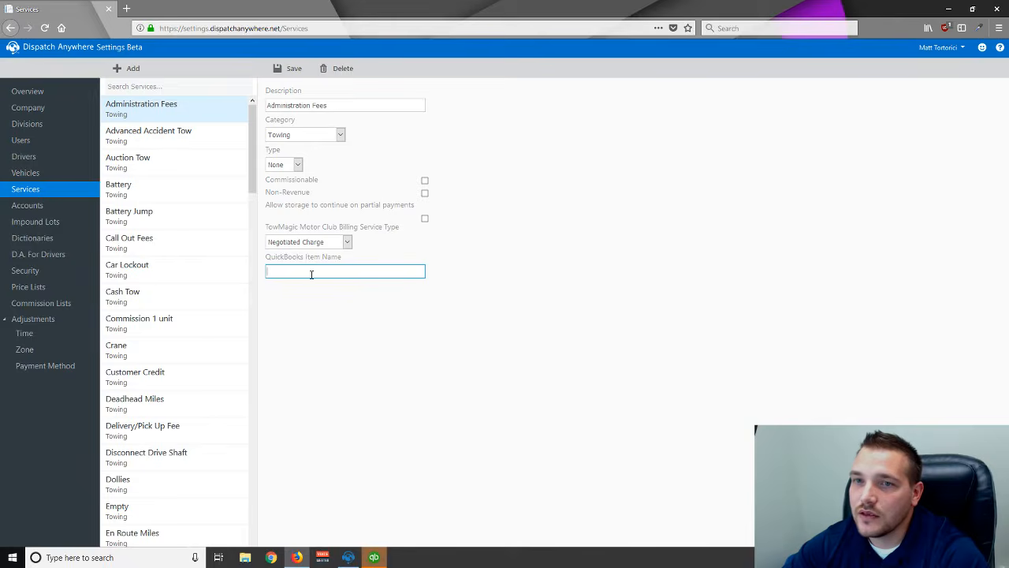
# - Open the Agero1 account and check its QuickBooks Account Name field
pyautogui.click(68, 208)
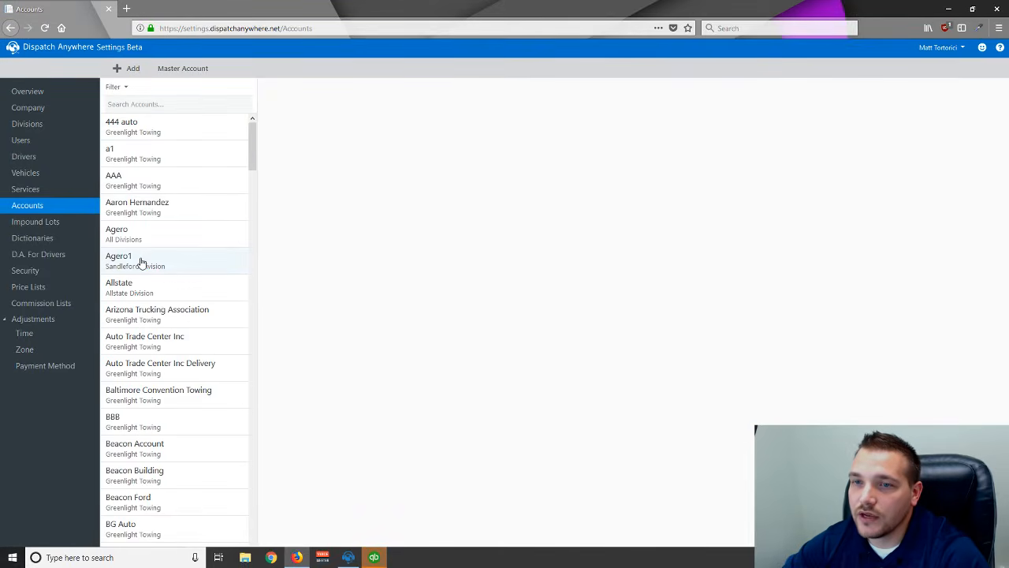
pyautogui.click(142, 263)
pyautogui.click(298, 288)
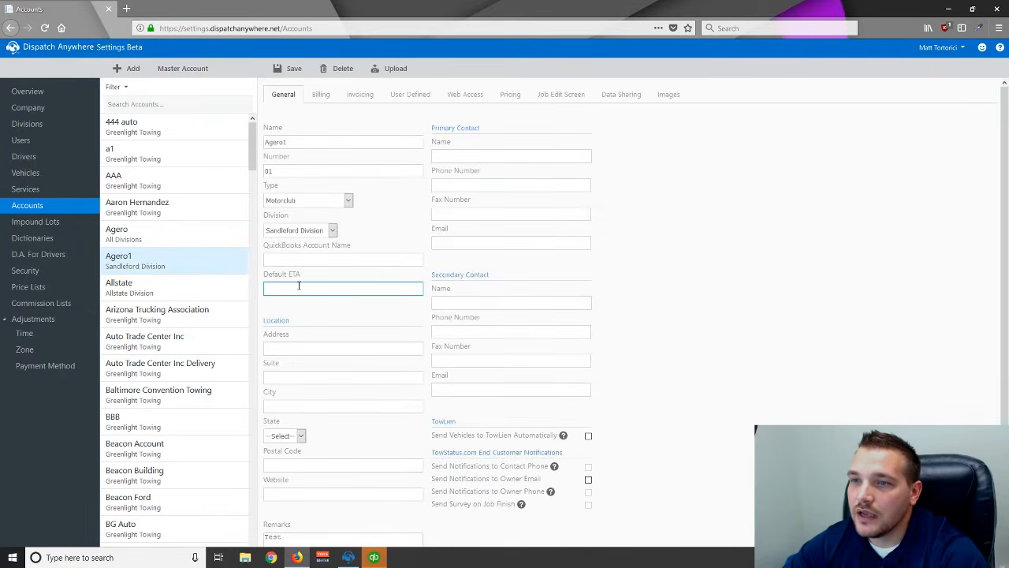
pyautogui.click(286, 258)
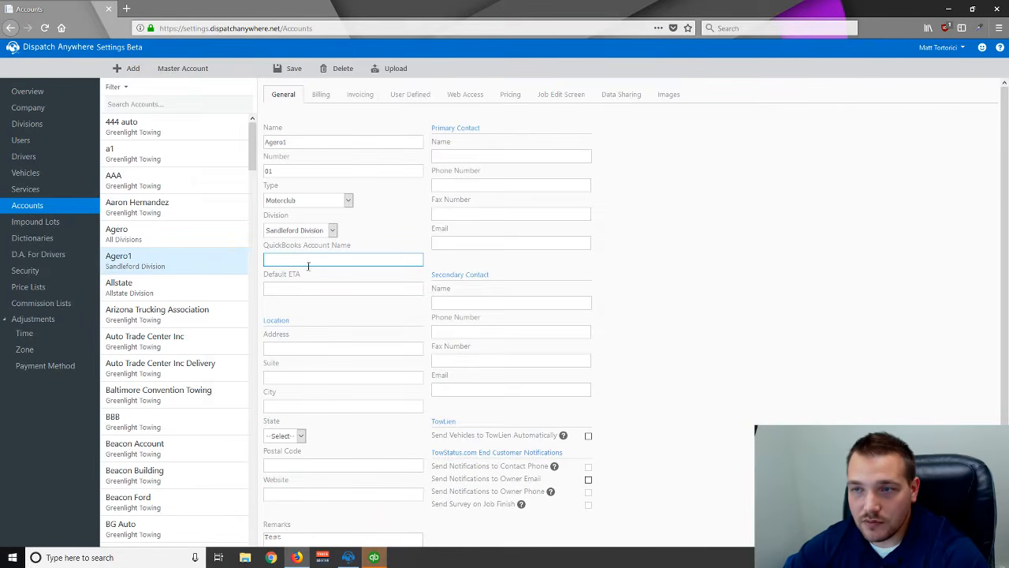
# - Check the Battery service's QuickBooks Item Name, submit the QuickBooks administrator login, and minimize Firefox
pyautogui.click(46, 194)
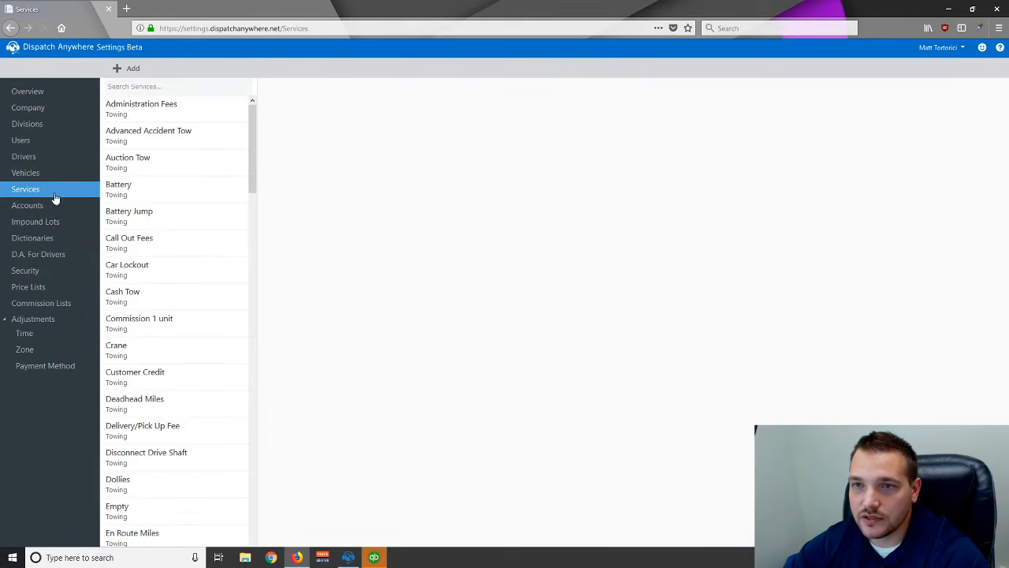
pyautogui.click(125, 195)
pyautogui.click(298, 269)
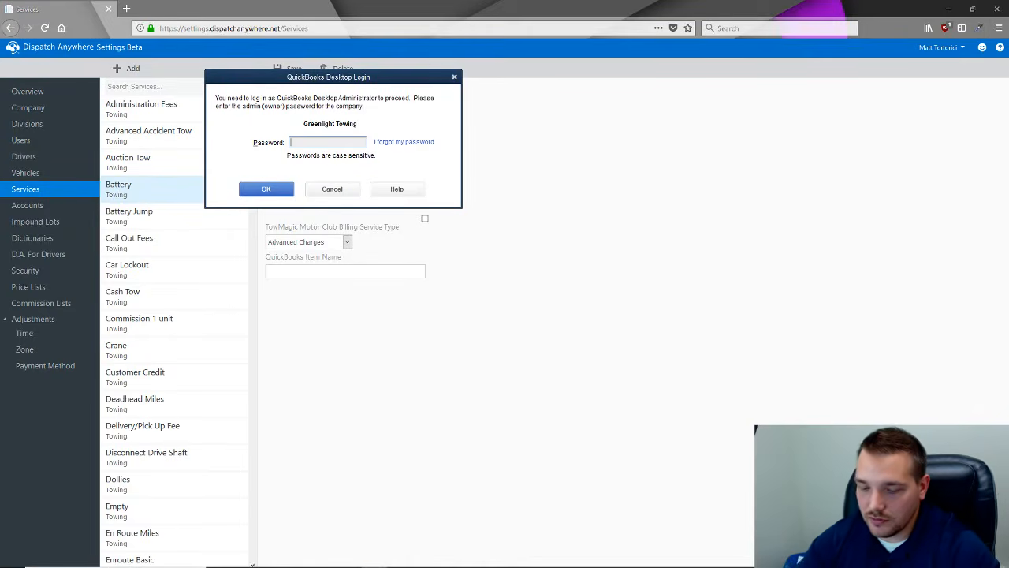
pyautogui.press('Return')
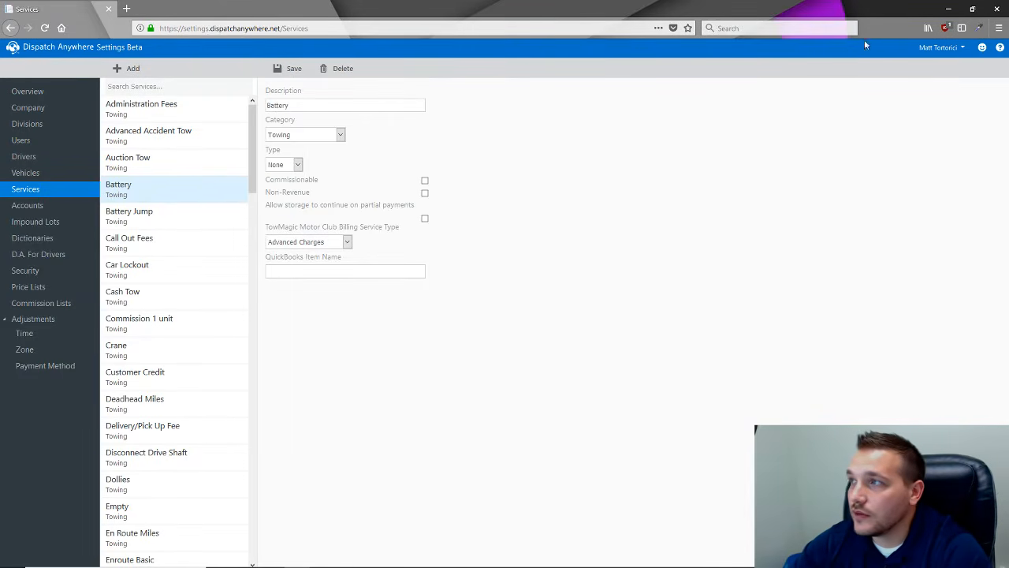
pyautogui.click(948, 9)
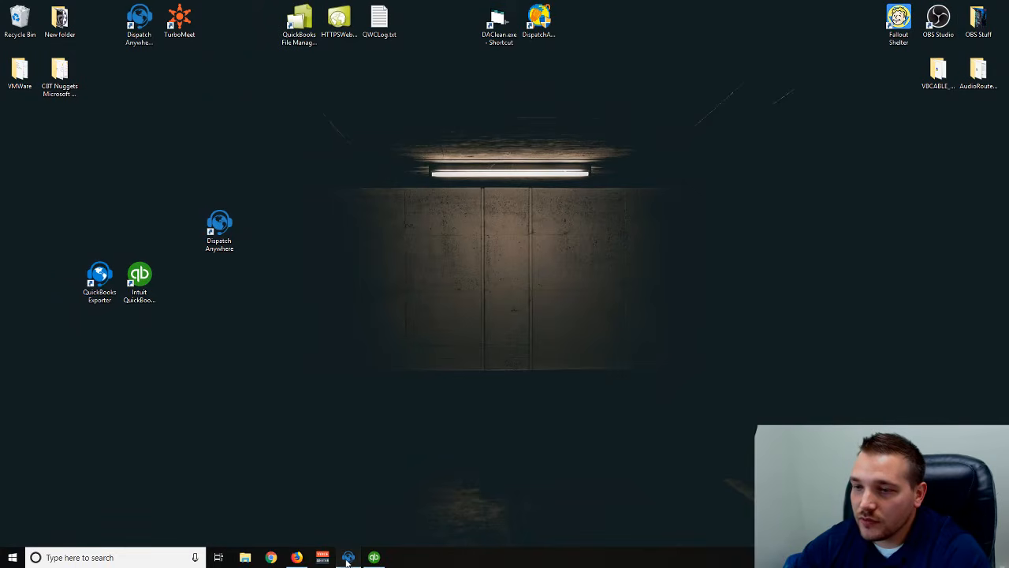
# - Close Dispatch Anywhere with Alt+F4 and relaunch it from its desktop shortcut
pyautogui.click(348, 557)
pyautogui.hotkey('alt', 'F4')
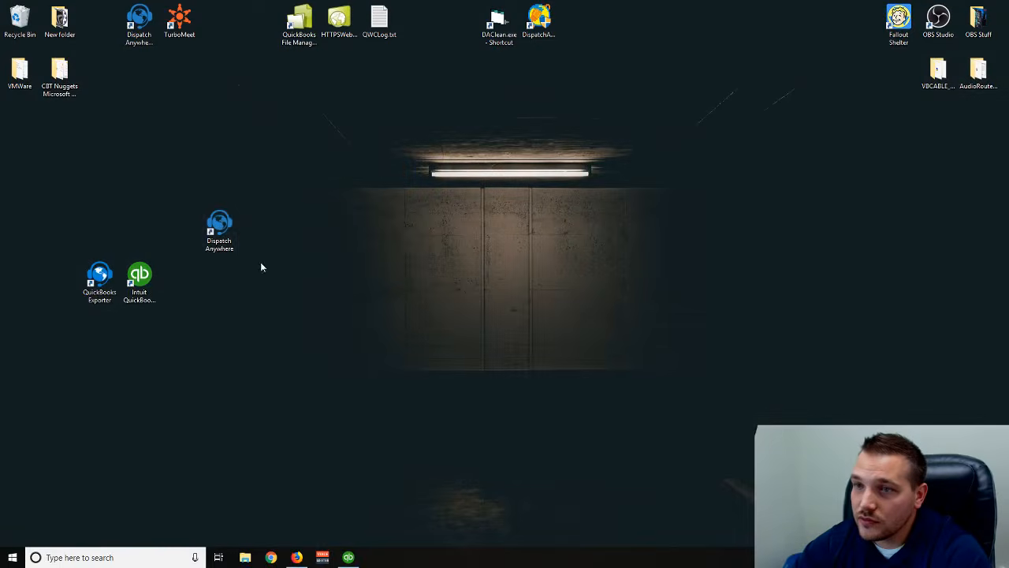
pyautogui.click(220, 236)
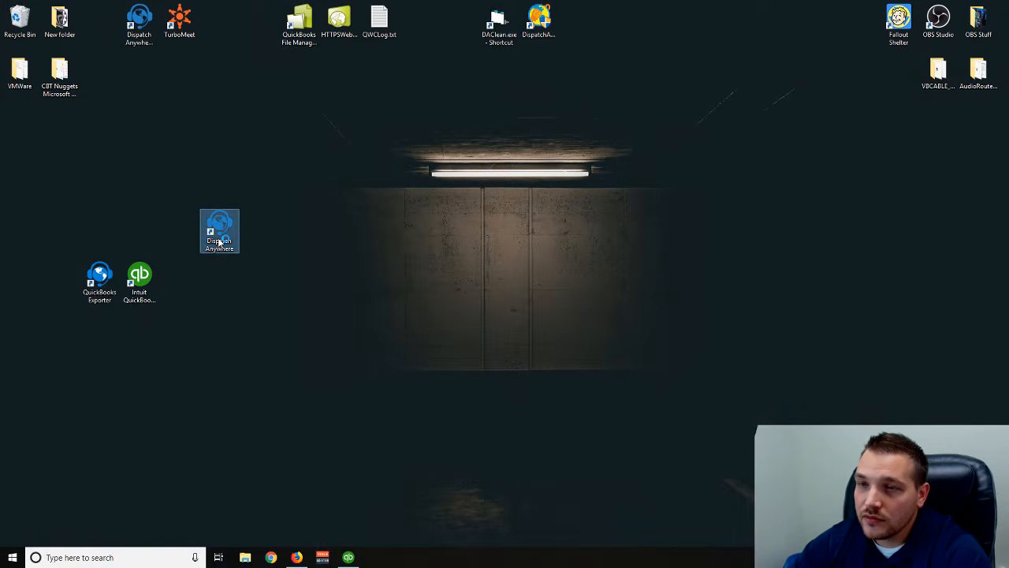
pyautogui.doubleClick(219, 239)
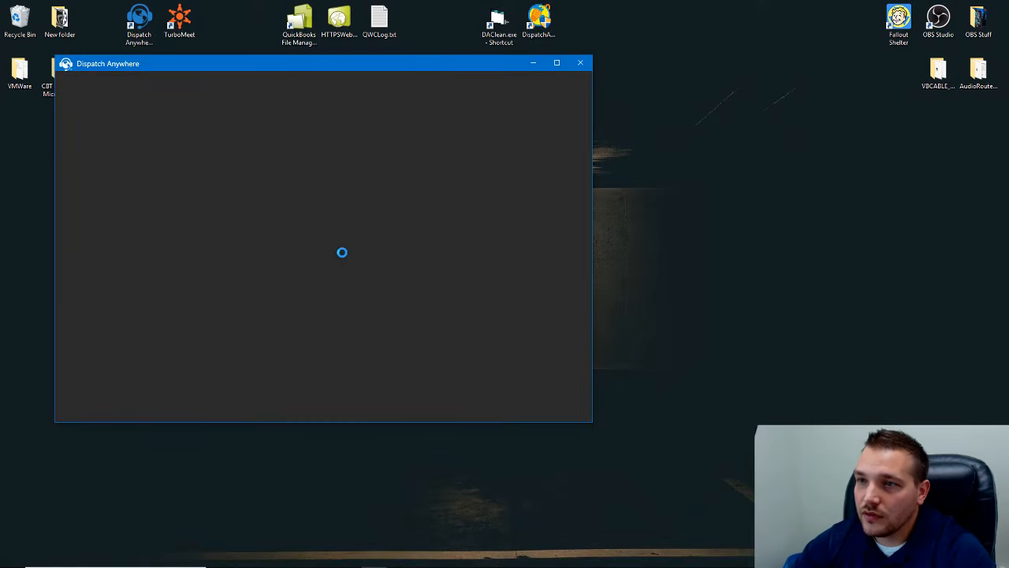
# - Log in with the user's credentials and show the Accounting overview with $3,734.98 in open invoices
pyautogui.write('devmatt')
pyautogui.press('Tab')
pyautogui.write('******')
pyautogui.press('Return')
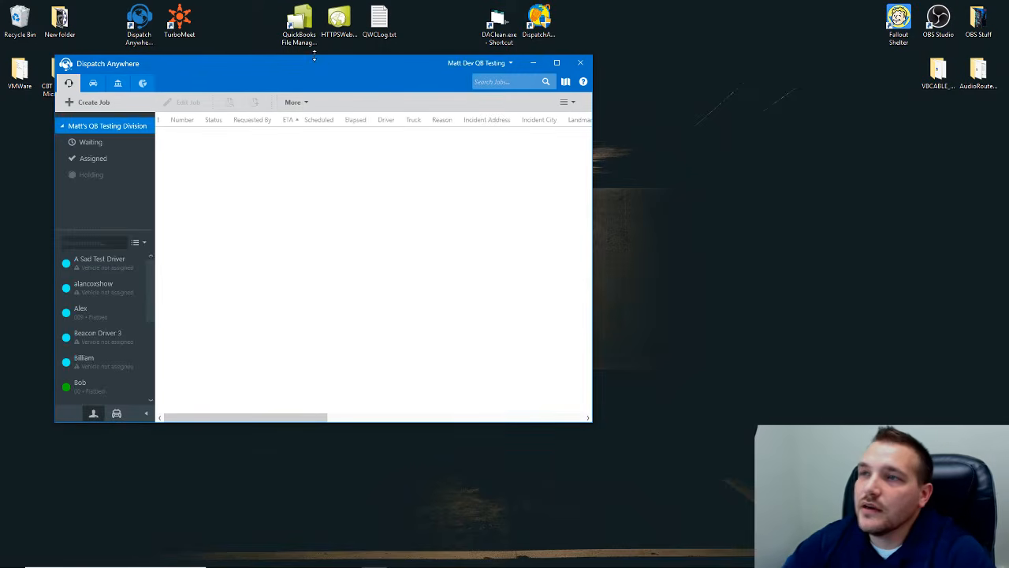
pyautogui.moveTo(307, 68); pyautogui.dragTo(398, 74)
pyautogui.click(209, 84)
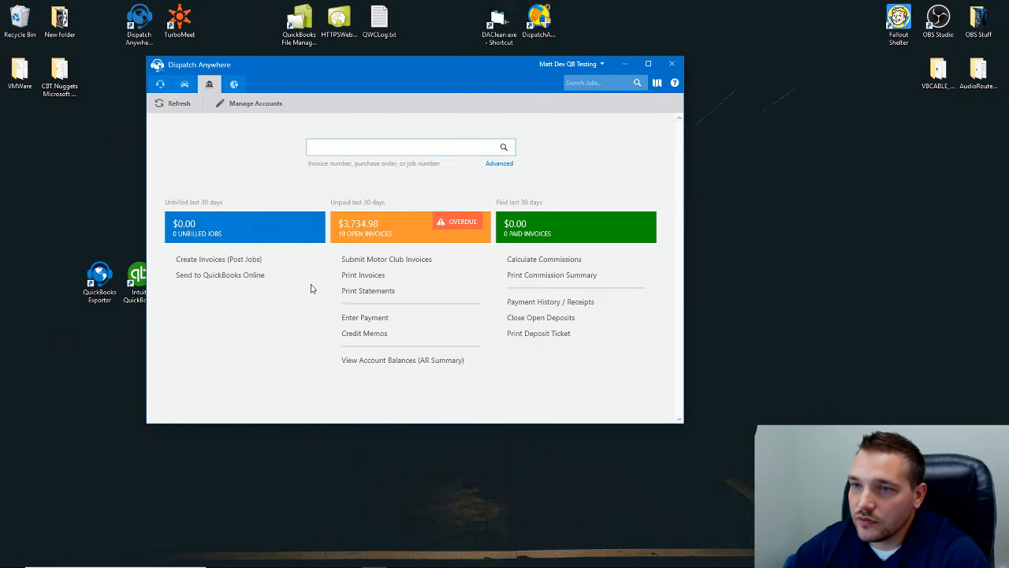
# - Export the three invoices up to End Date 10/1/2018 to QuickBooks Online and close the export log
pyautogui.click(205, 277)
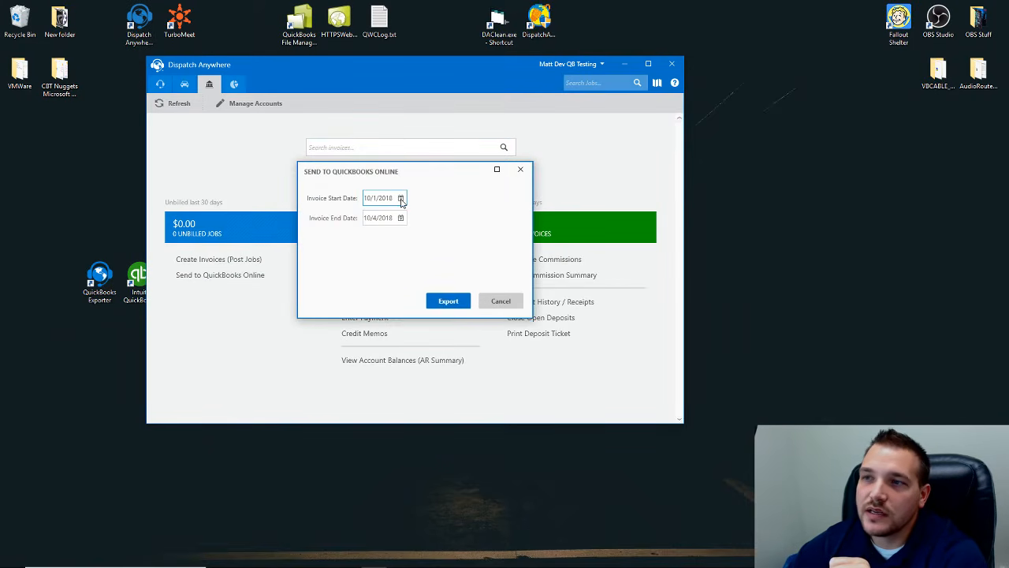
pyautogui.click(400, 218)
pyautogui.click(402, 259)
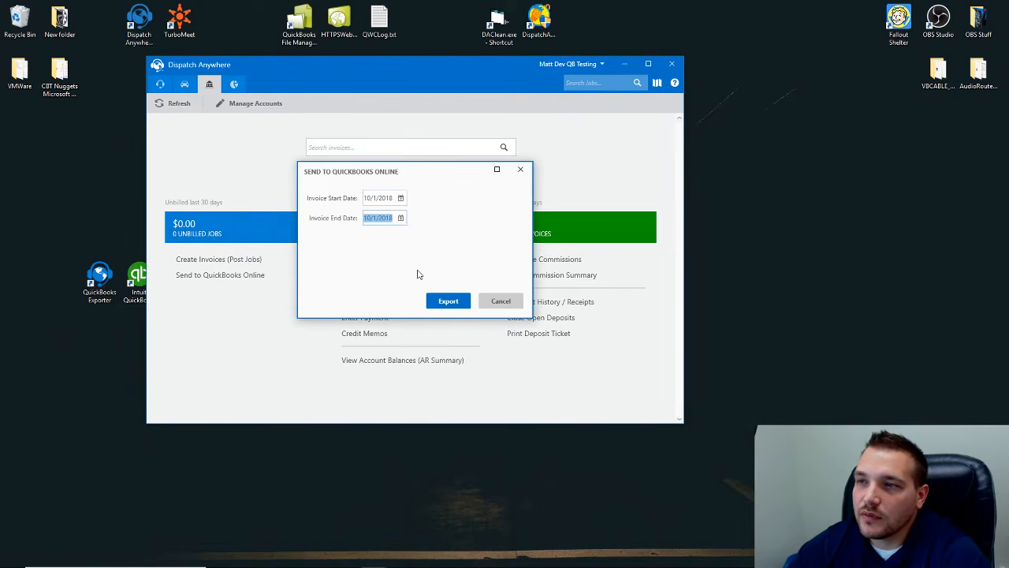
pyautogui.click(446, 304)
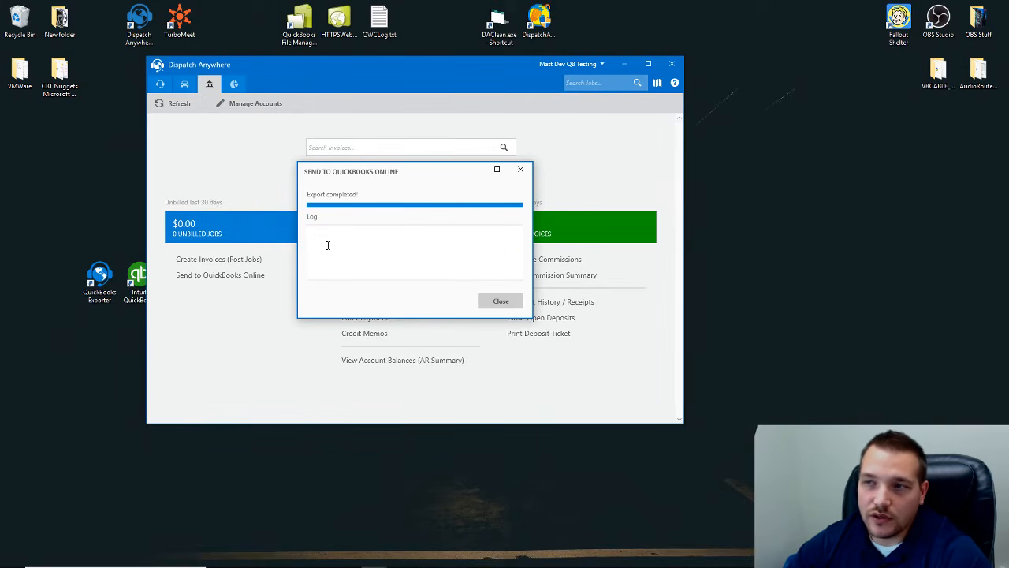
pyautogui.click(500, 302)
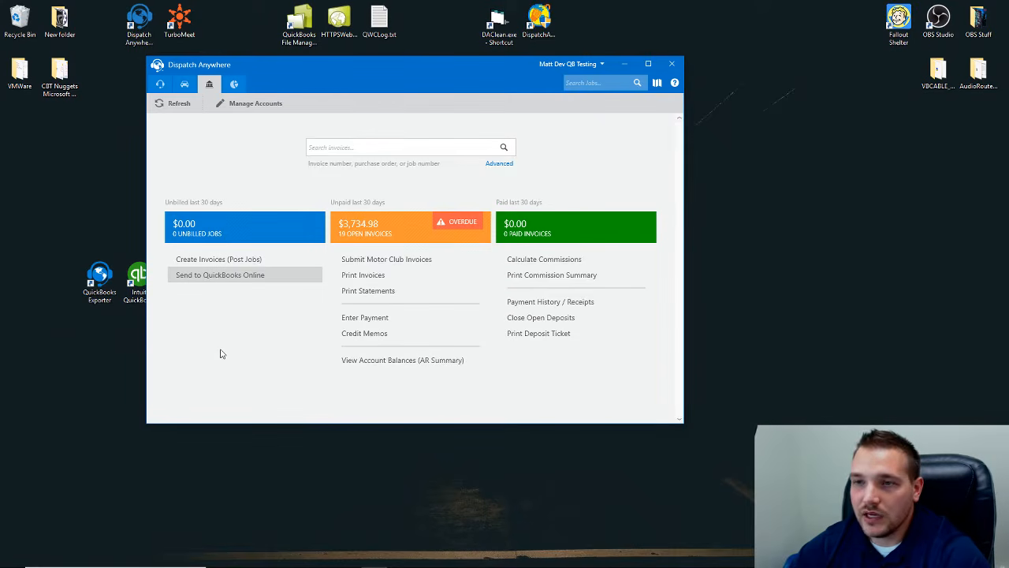
# - In a new Firefox tab, search 'quickbooks online' and open the QuickBooks Online Login result
pyautogui.click(296, 557)
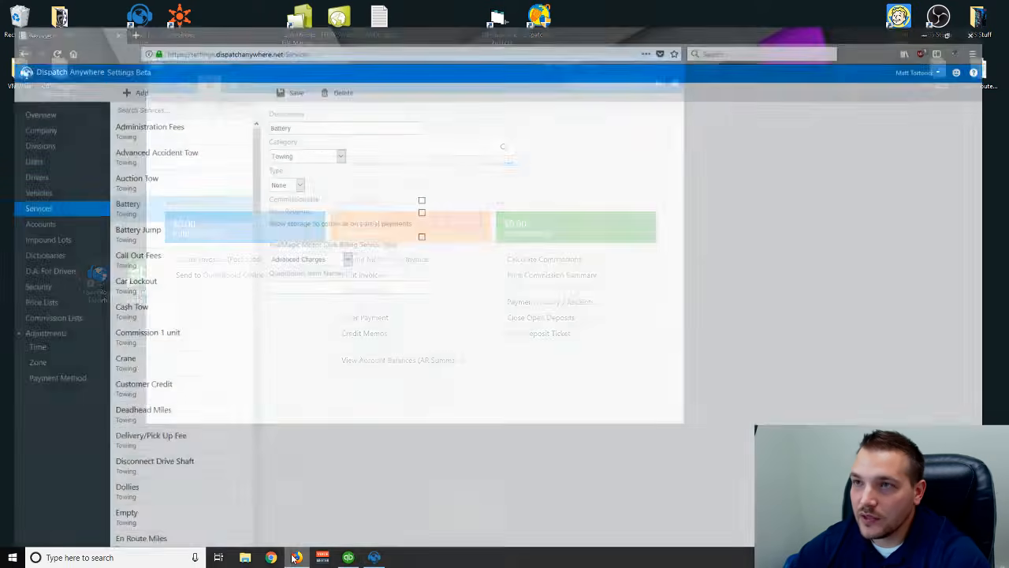
pyautogui.click(128, 10)
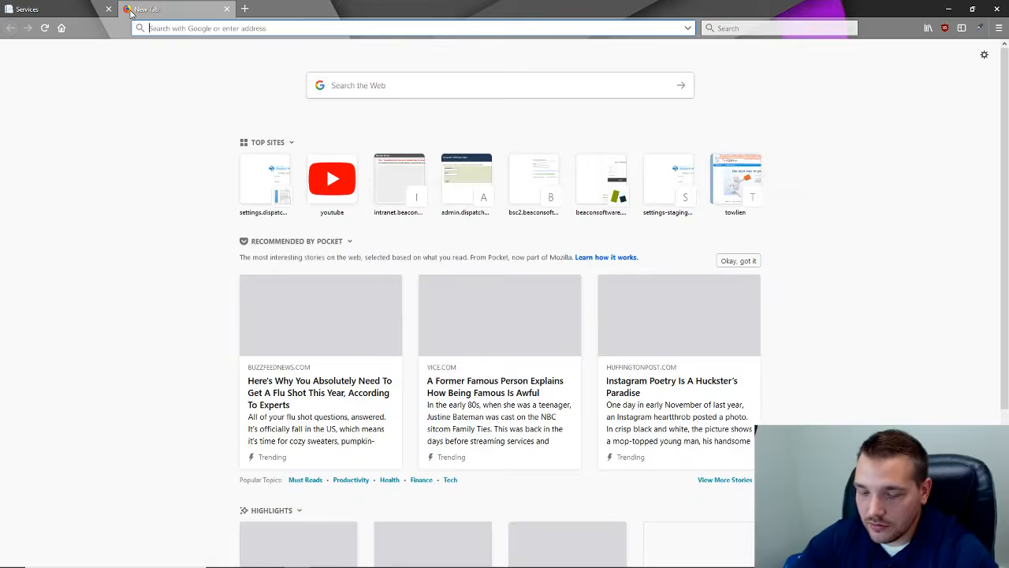
pyautogui.write('quickbooks online')
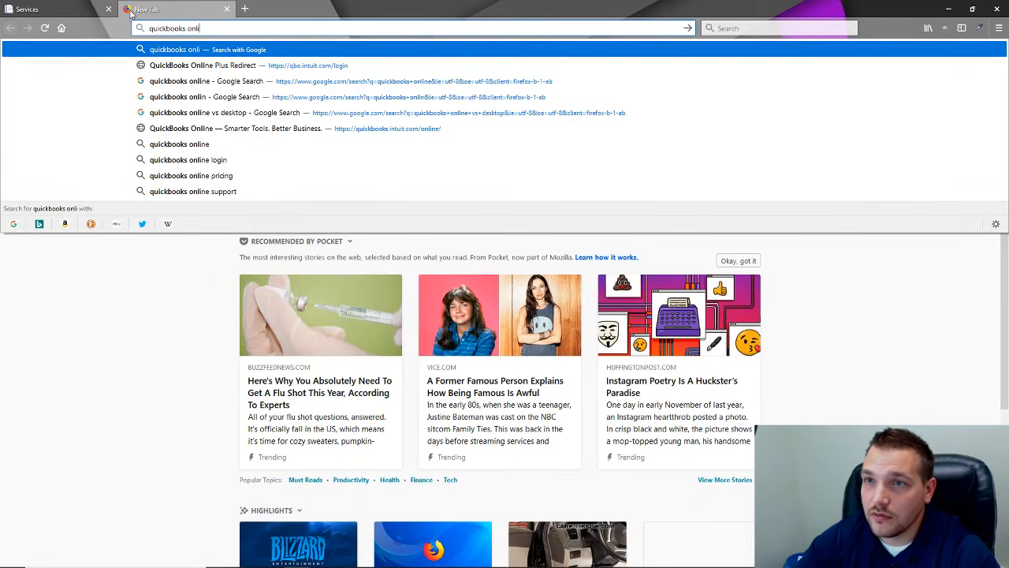
pyautogui.press('Return')
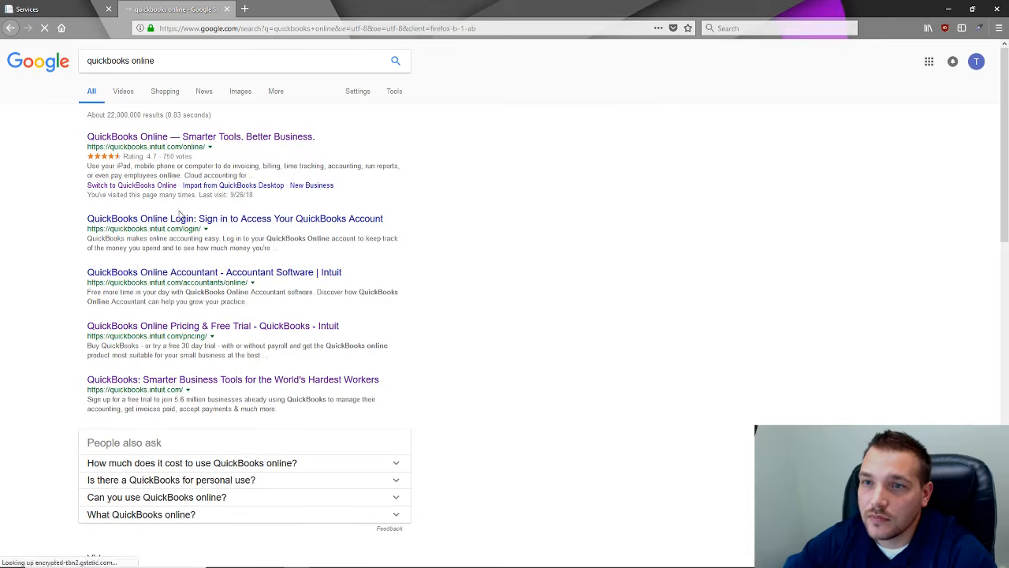
pyautogui.click(169, 218)
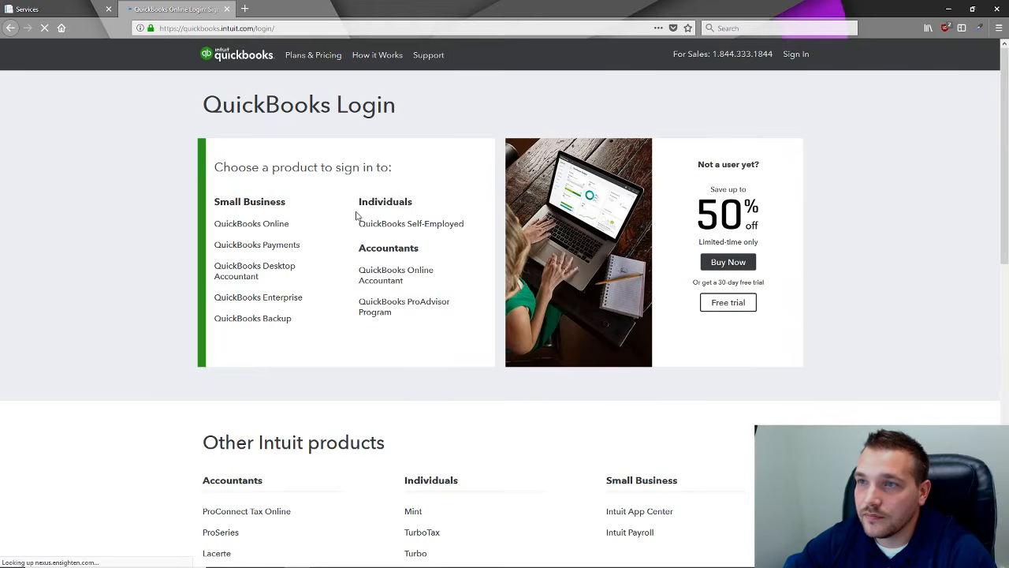
# - Begin QuickBooks sign-in by entering the Intuit user ID and password and ticking Remember my user ID
pyautogui.click(801, 59)
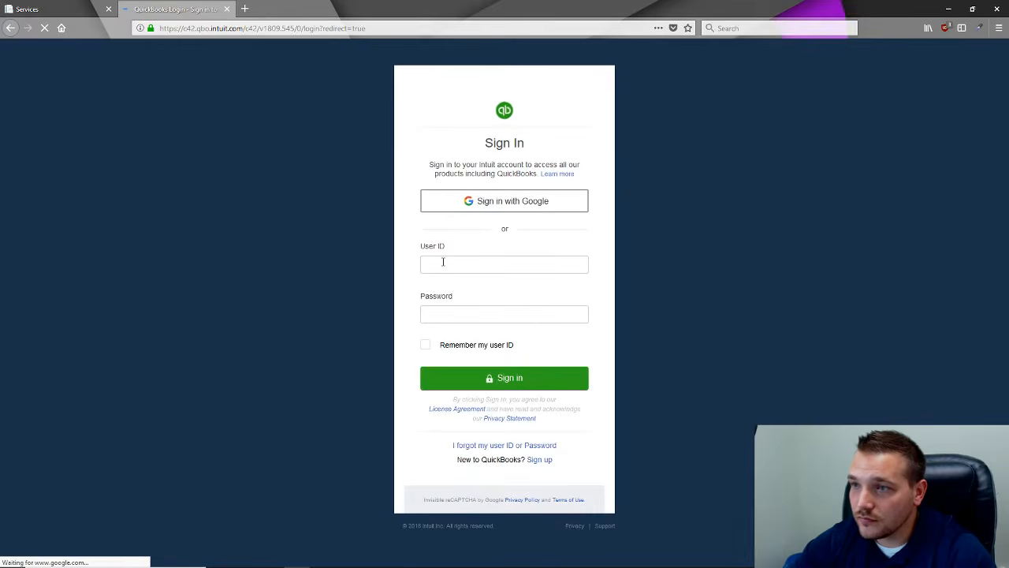
pyautogui.click(444, 263)
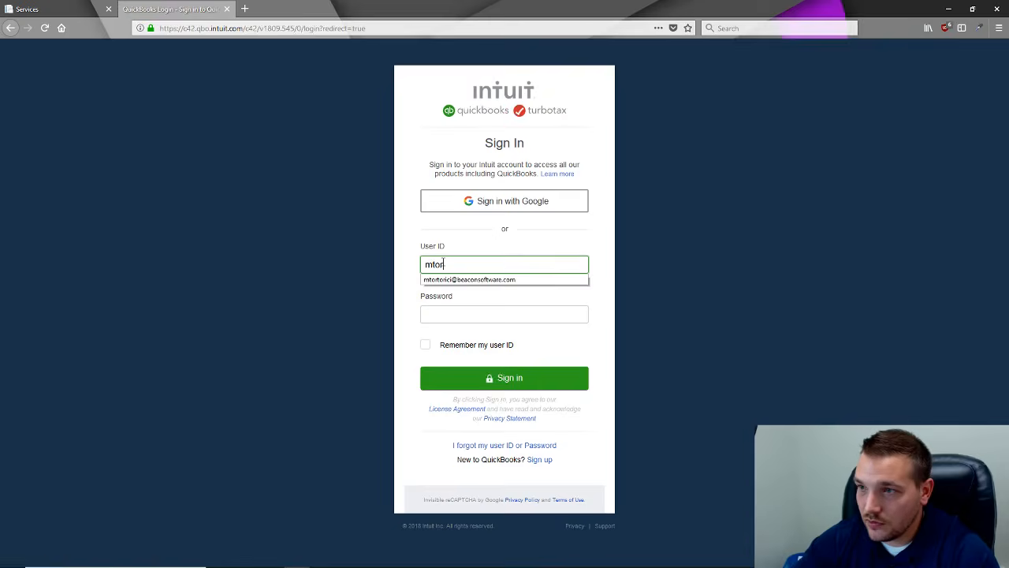
pyautogui.click(439, 279)
pyautogui.click(447, 314)
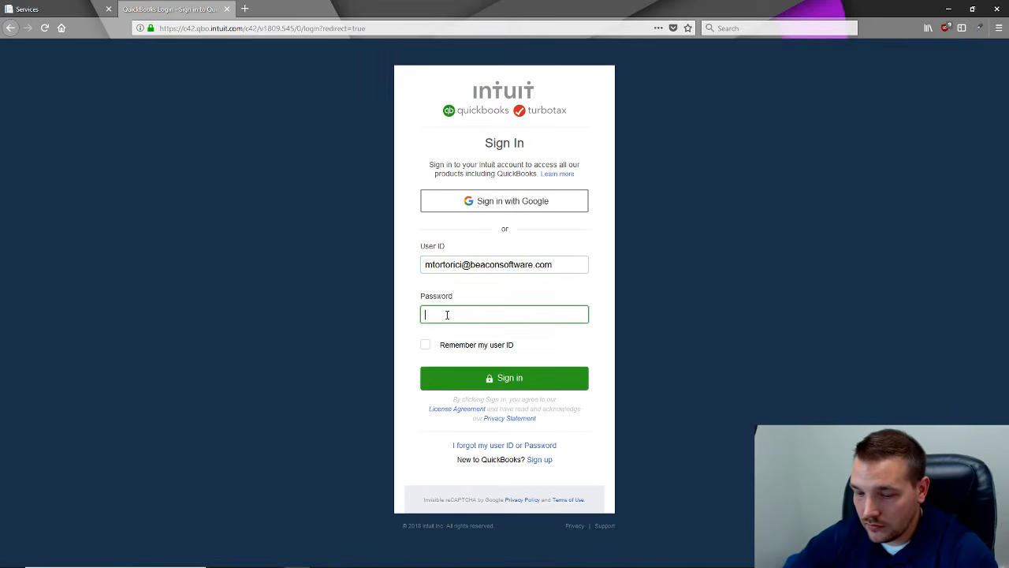
pyautogui.write('•••')
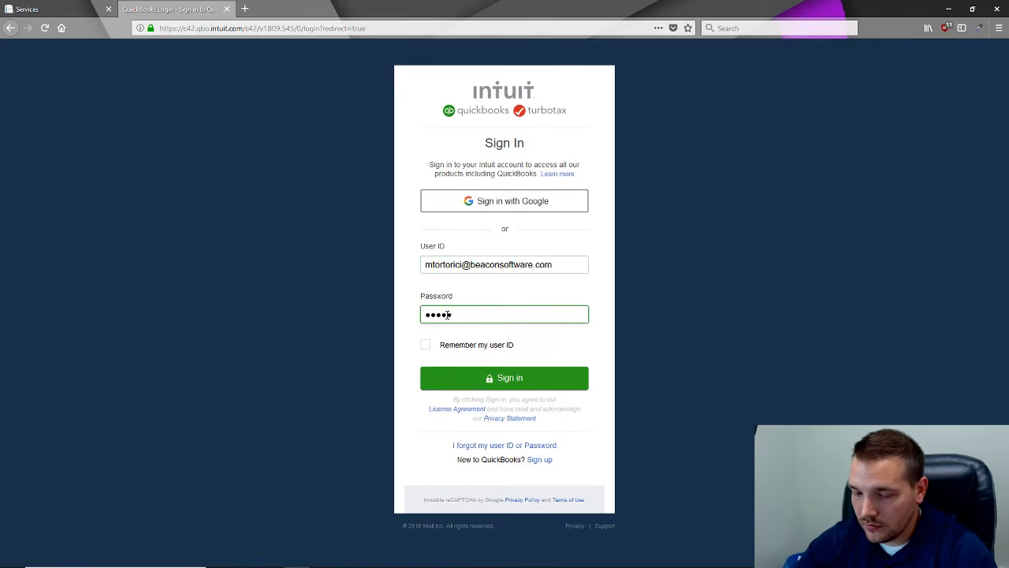
pyautogui.click(425, 344)
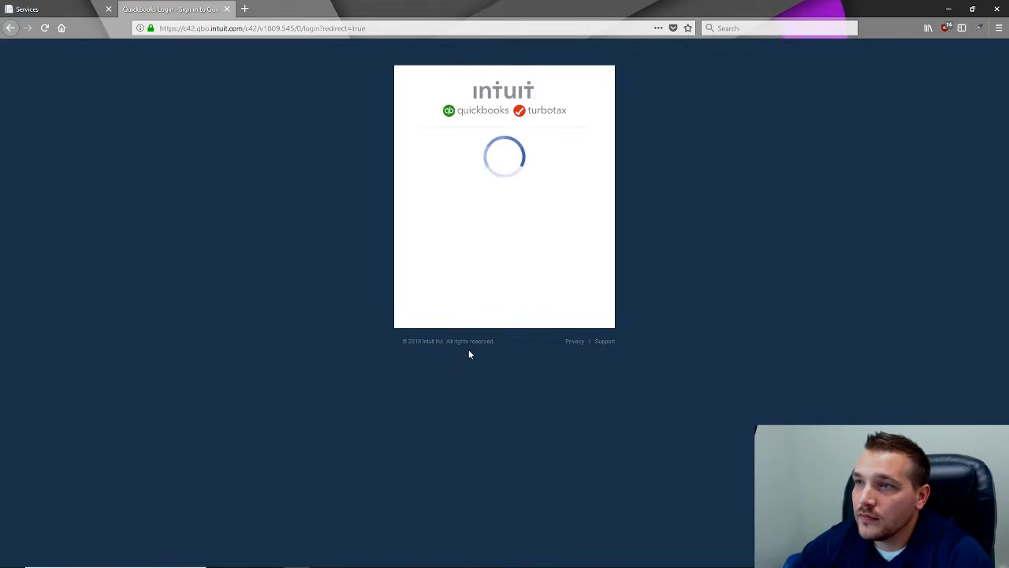
# - Retype the password and resubmit after the sign-in error, then minimize Firefox
pyautogui.doubleClick(473, 381)
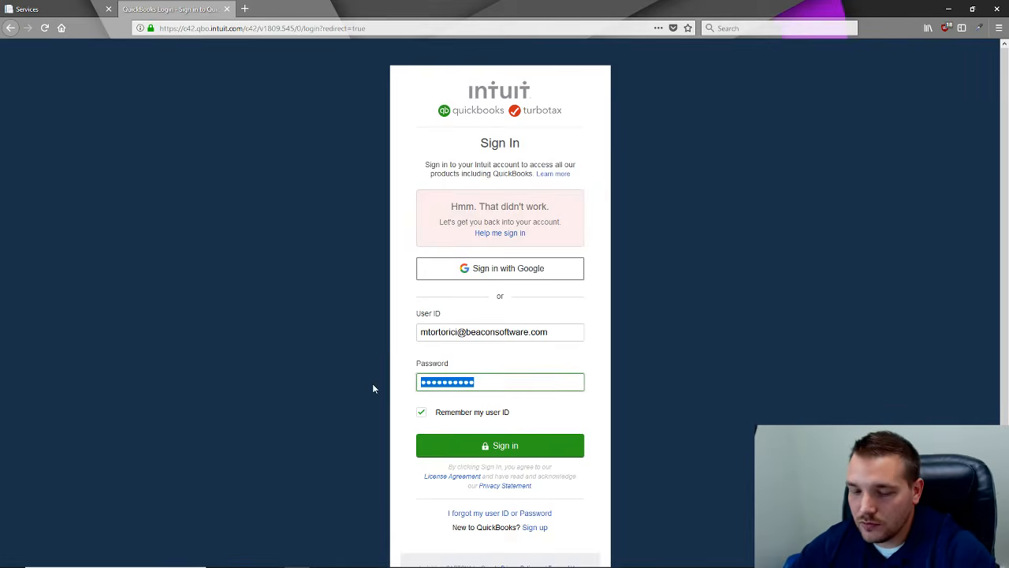
pyautogui.write('**********')
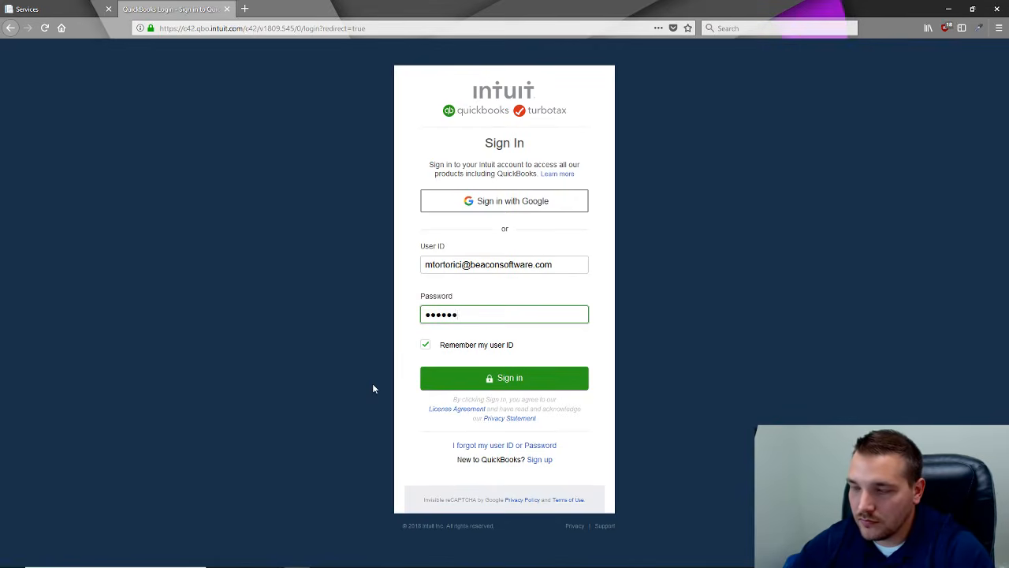
pyautogui.click(486, 383)
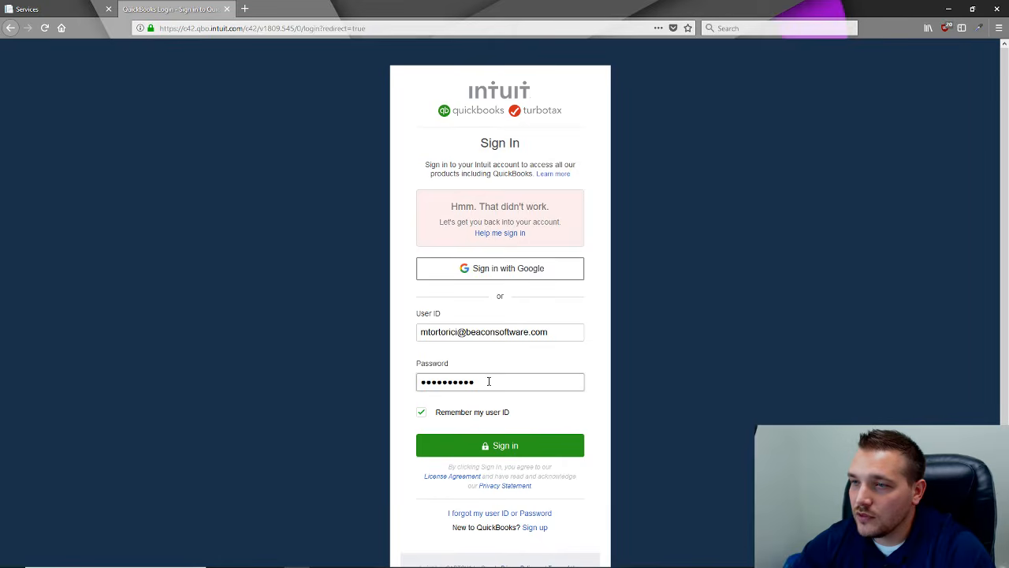
pyautogui.moveTo(489, 382); pyautogui.dragTo(385, 381)
pyautogui.write('*')
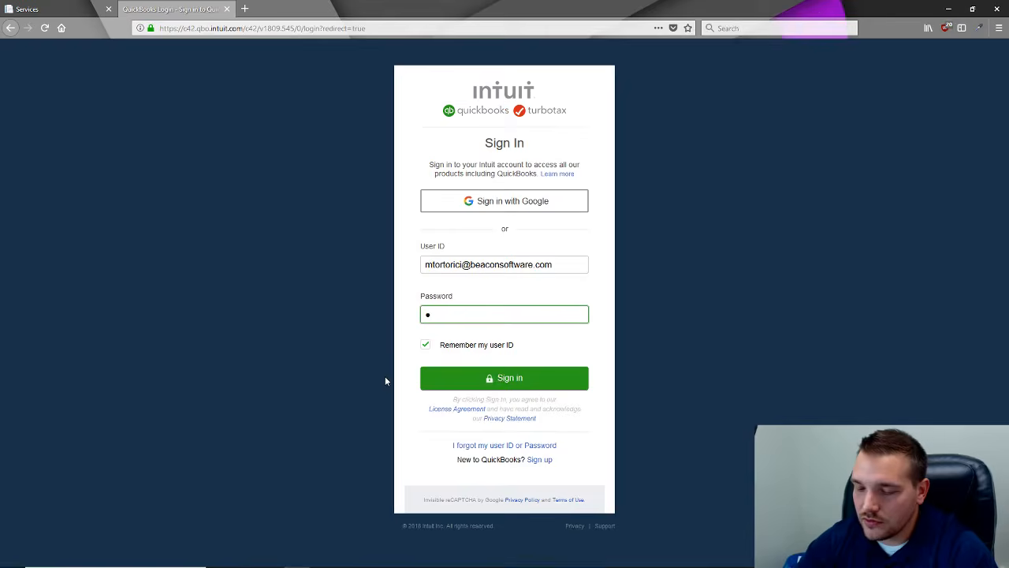
pyautogui.write('****')
pyautogui.press('BackSpace')
pyautogui.press('BackSpace')
pyautogui.press('BackSpace')
pyautogui.press('BackSpace')
pyautogui.press('BackSpace')
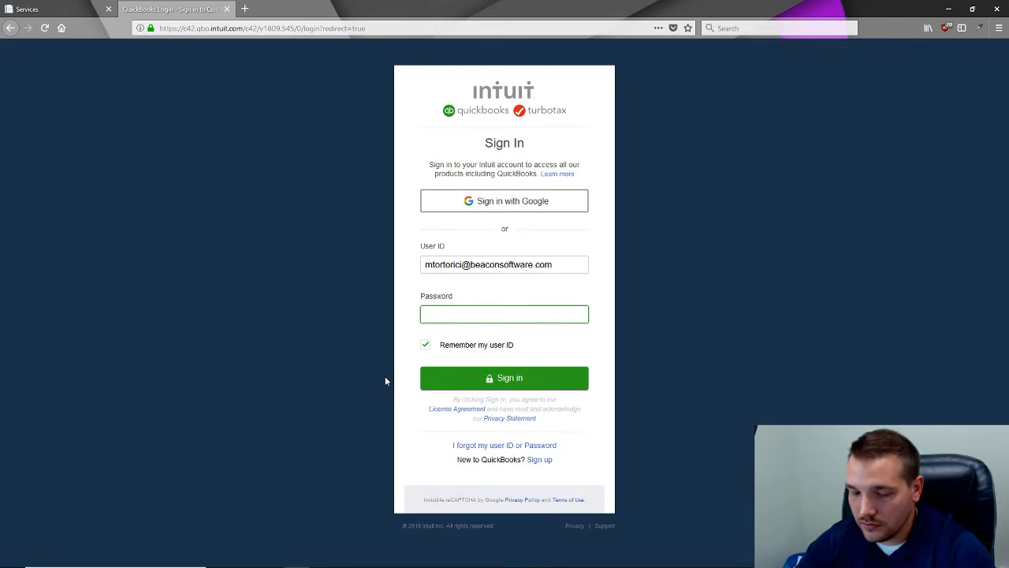
pyautogui.write('*****')
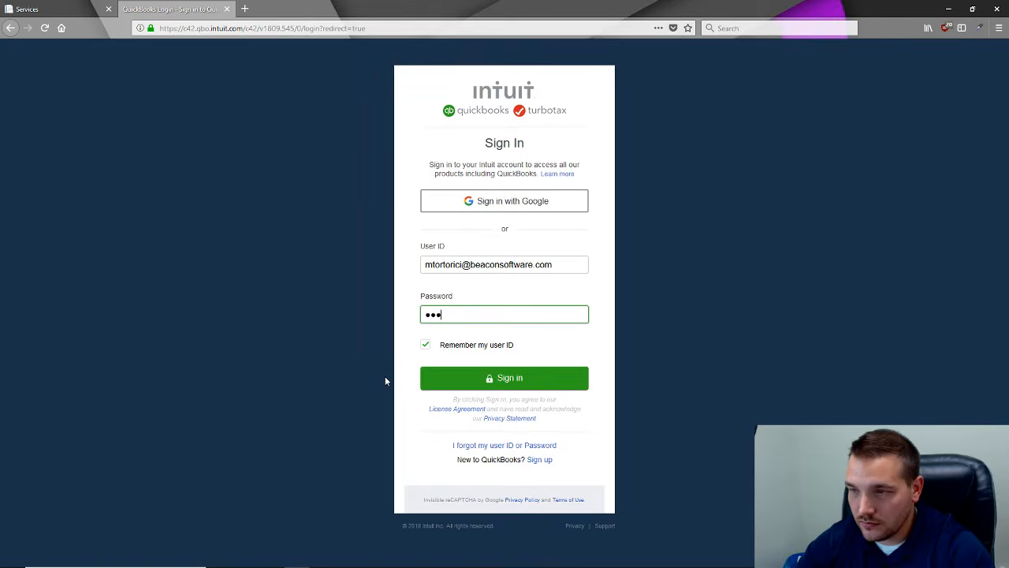
pyautogui.write('*****')
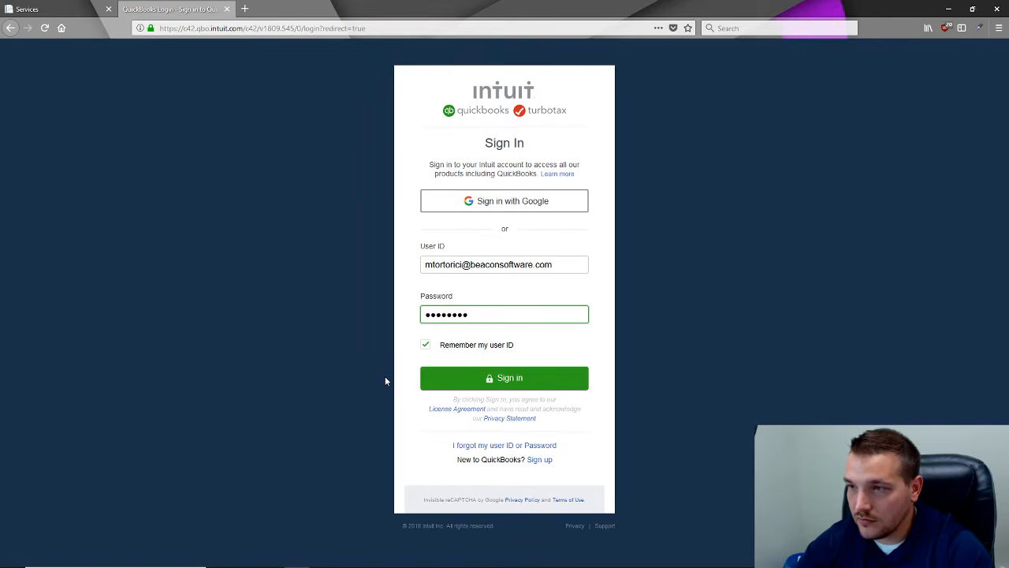
pyautogui.press('Return')
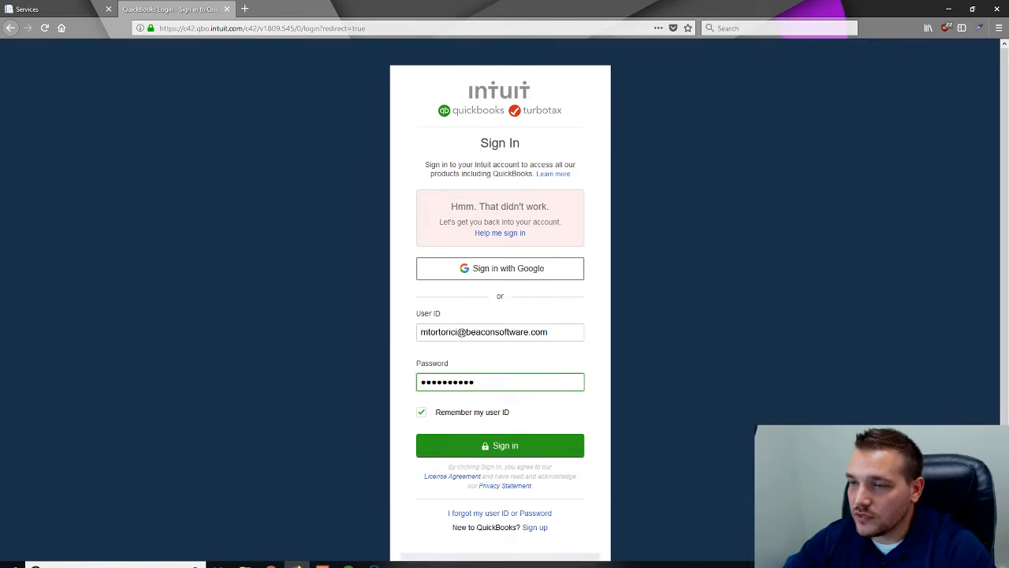
pyautogui.click(947, 9)
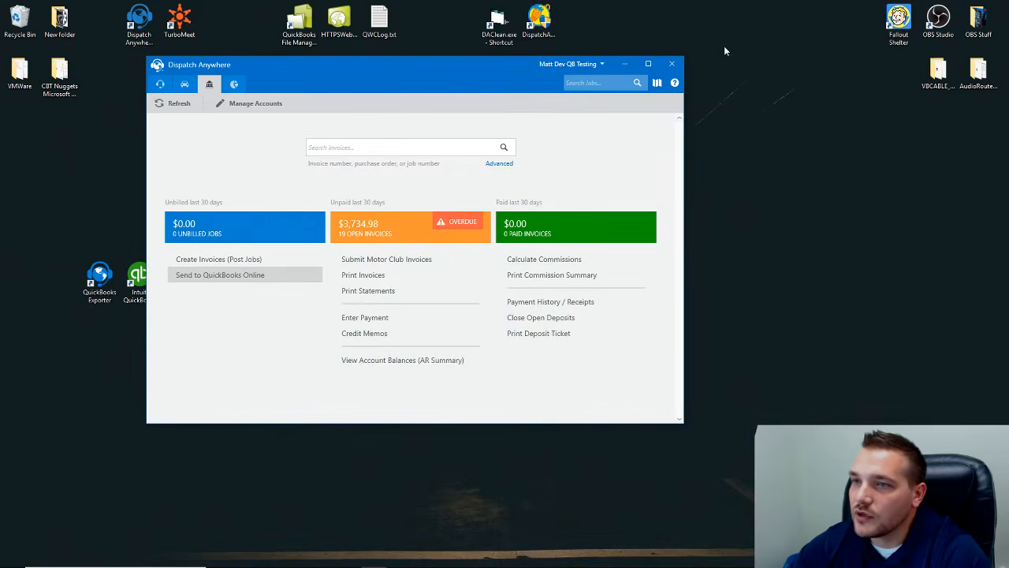
# - Move Dispatch Anywhere aside and minimize OBS and Audio Router to reveal the QuickBooks Exporter shortcut
pyautogui.moveTo(347, 70); pyautogui.dragTo(478, 66)
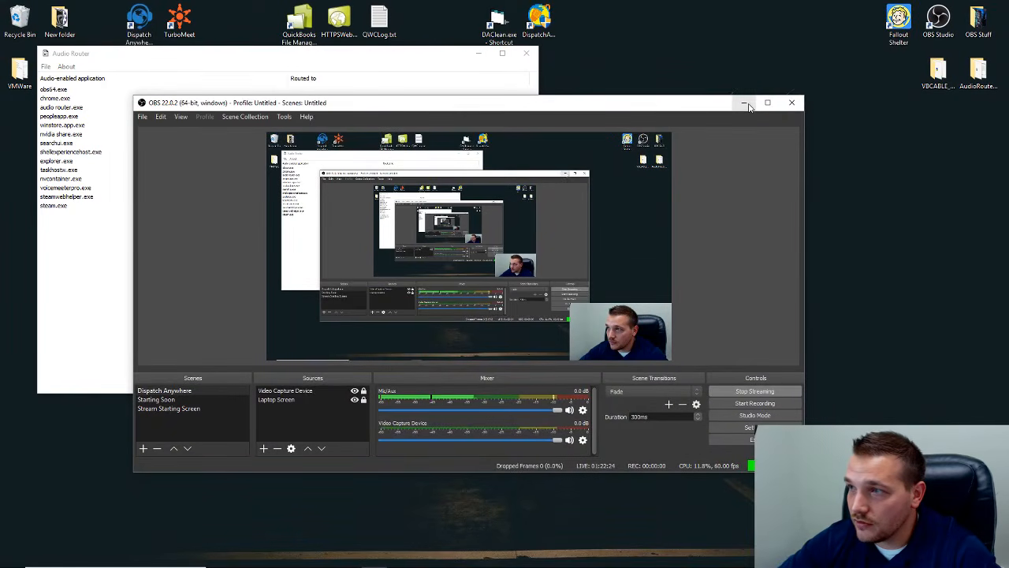
pyautogui.click(745, 103)
pyautogui.click(478, 53)
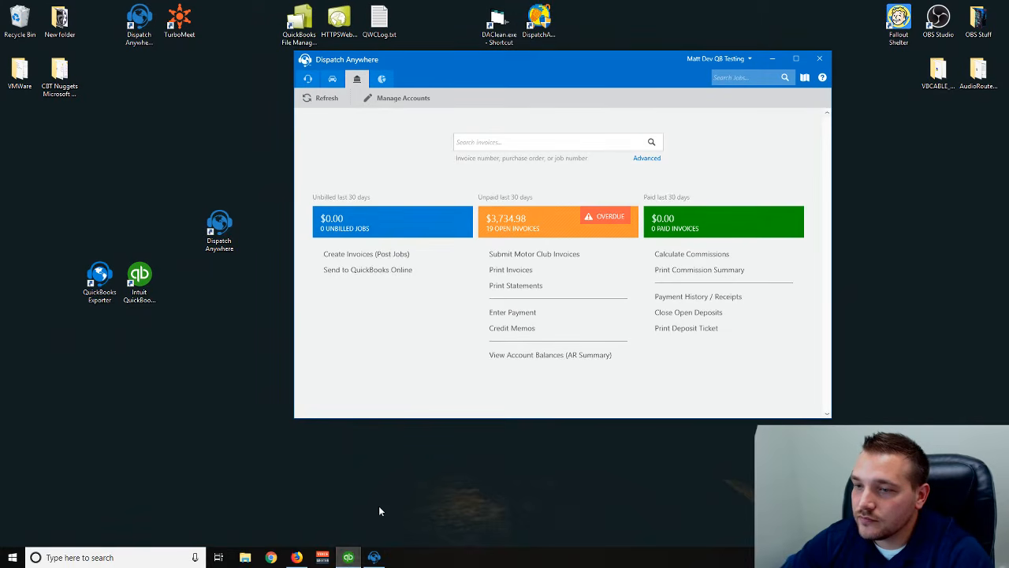
pyautogui.moveTo(348, 558)
pyautogui.moveTo(351, 520)
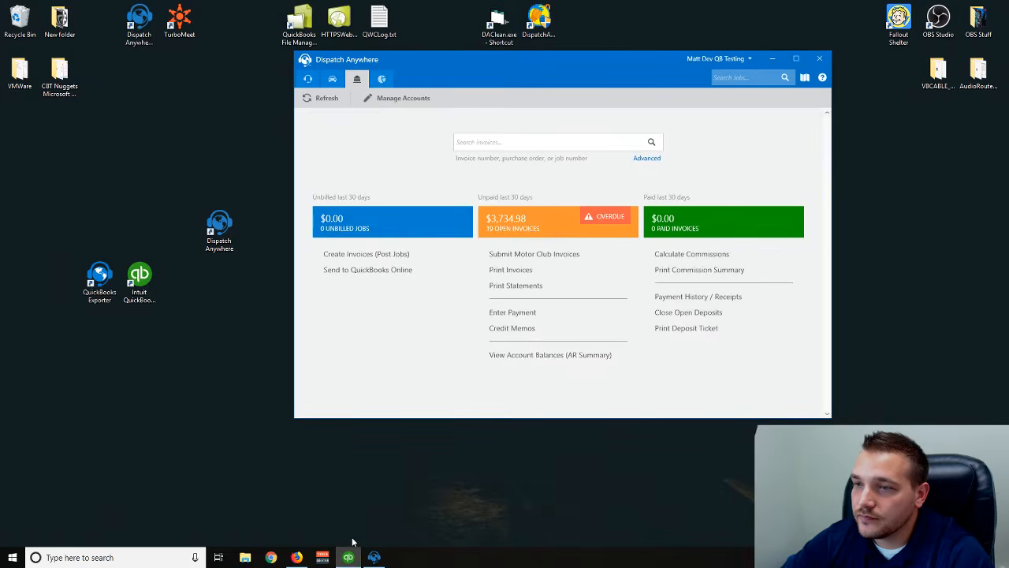
pyautogui.moveTo(505, 72); pyautogui.dragTo(544, 73)
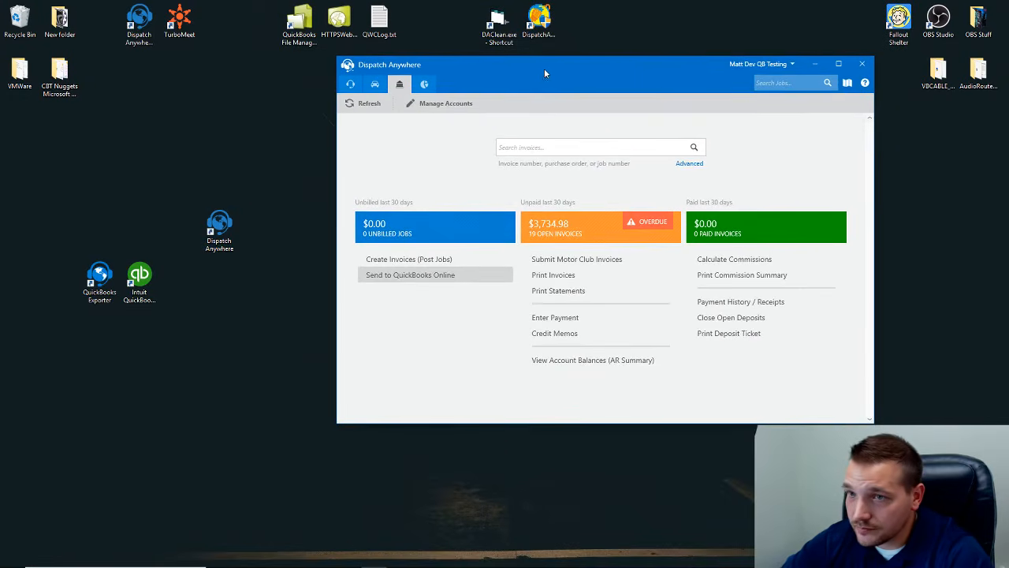
pyautogui.click(99, 280)
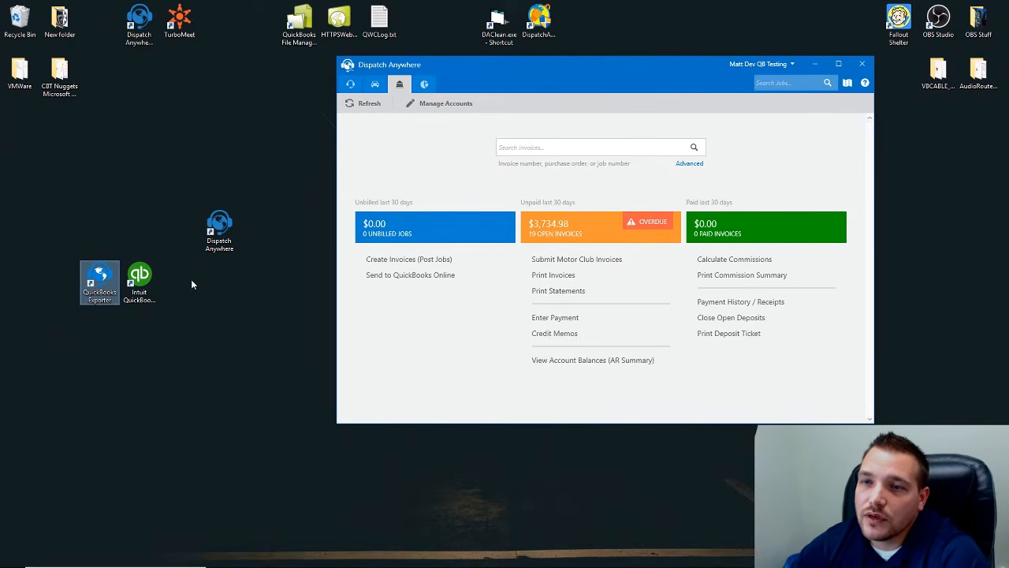
# - Run QuickBooks Exporter as administrator and log in with the exporter password
pyautogui.rightClick(103, 286)
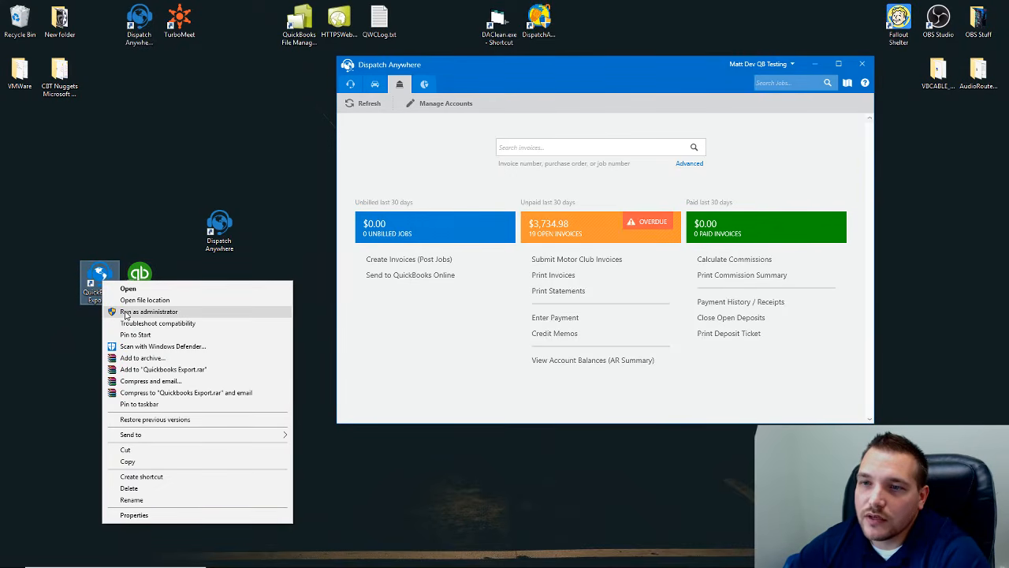
pyautogui.click(125, 312)
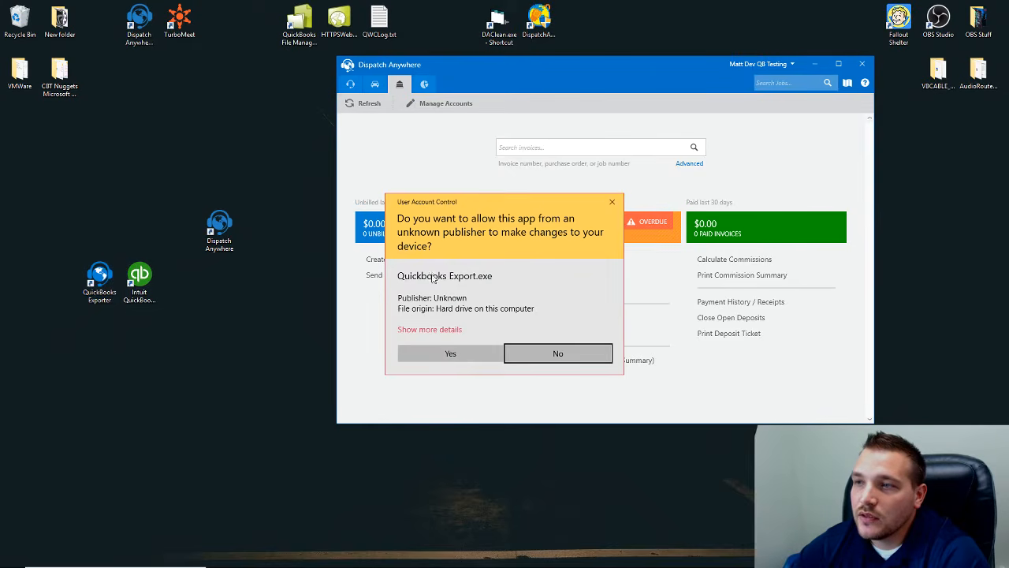
pyautogui.click(445, 353)
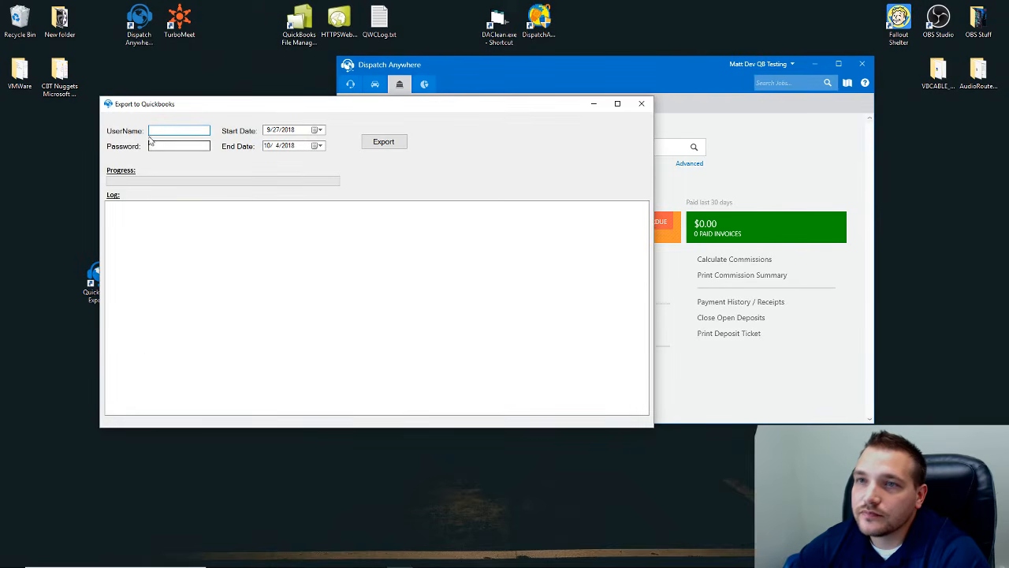
pyautogui.moveTo(165, 103); pyautogui.dragTo(101, 29)
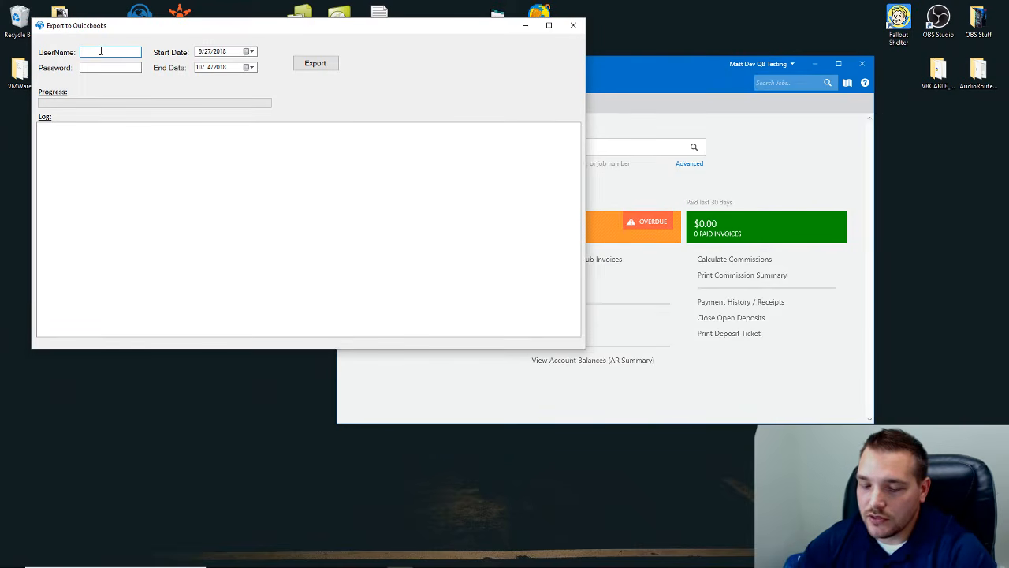
pyautogui.press('Tab')
pyautogui.write('••••••')
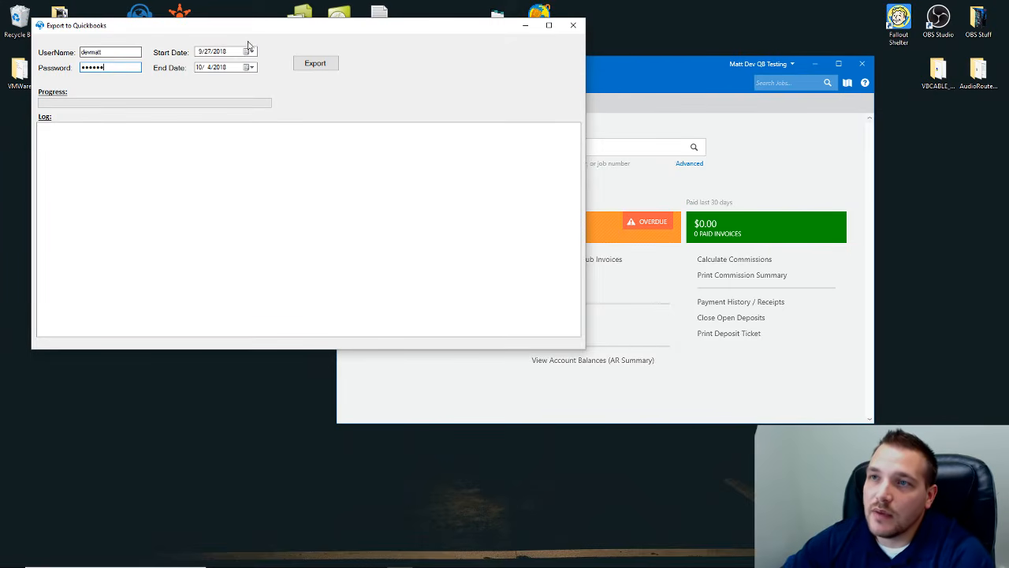
# - Set both the start and end dates to 10/4/2018
pyautogui.click(249, 51)
pyautogui.click(305, 66)
pyautogui.click(269, 85)
pyautogui.click(250, 67)
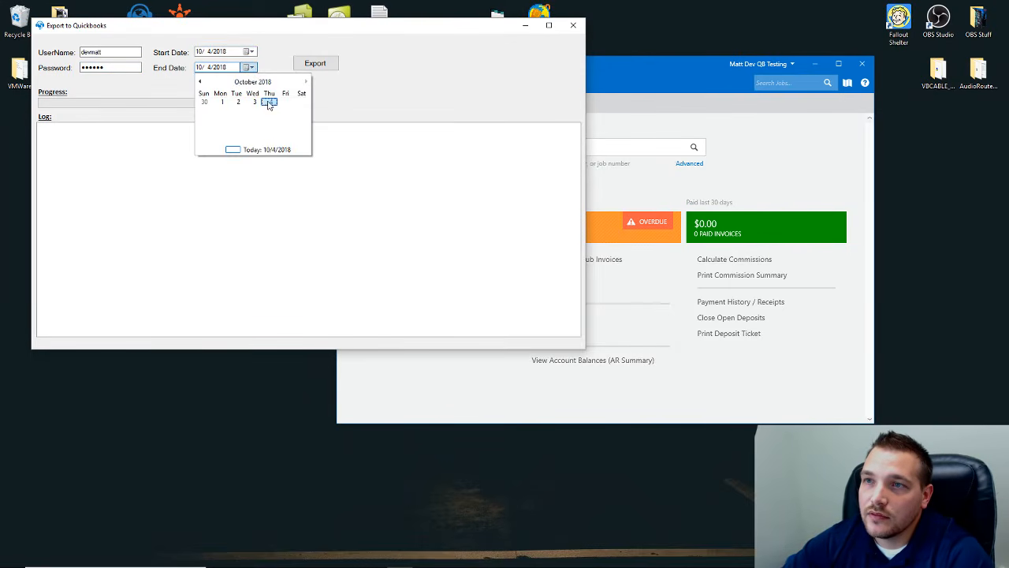
pyautogui.click(270, 101)
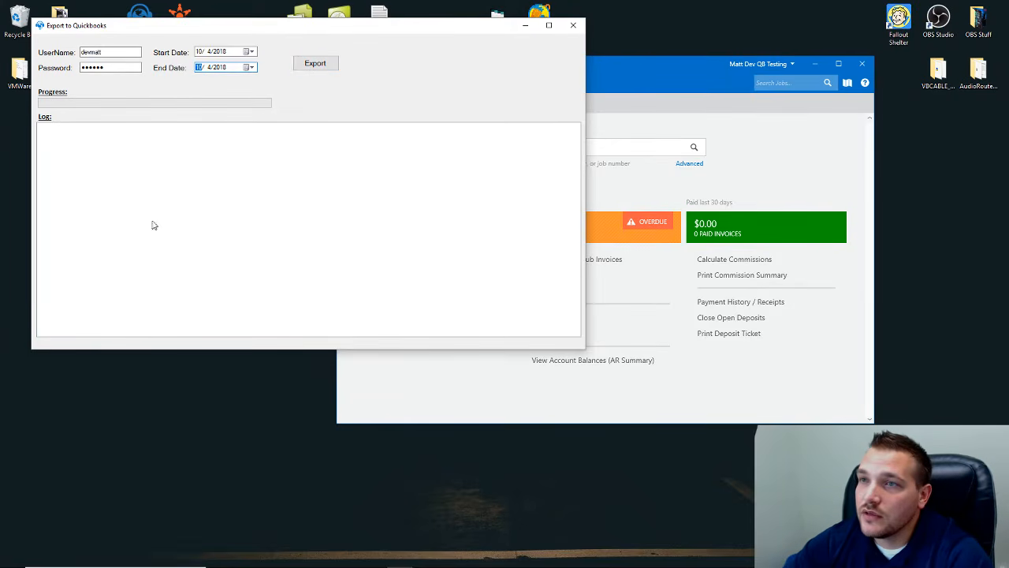
pyautogui.click(605, 57)
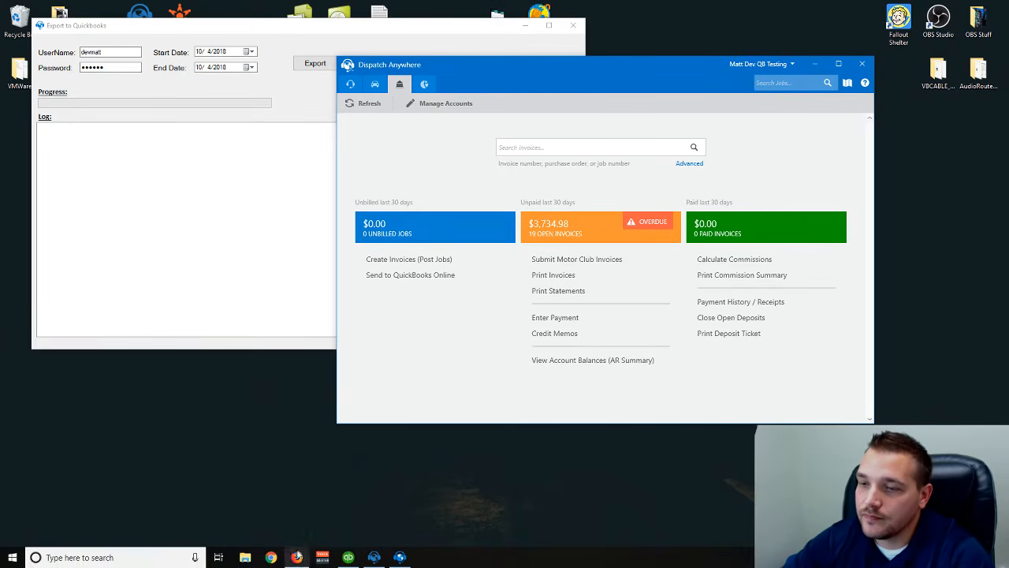
# - From the taskbar, open Task Manager, end QuickBooks (32 bit), and close Task Manager
pyautogui.rightClick(348, 560)
pyautogui.click(344, 541)
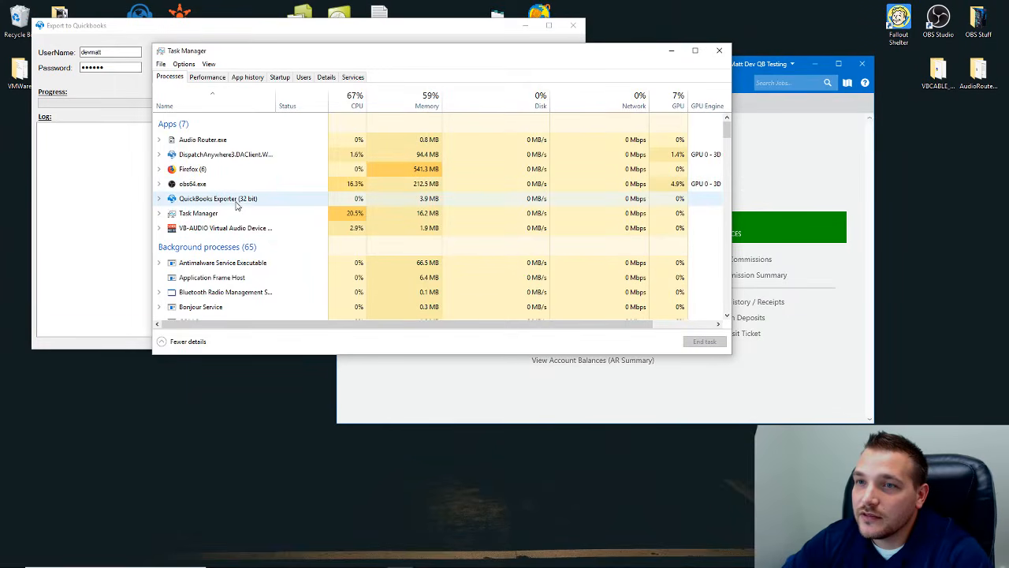
pyautogui.scroll(-5, 241, 213)
pyautogui.scroll(-12, 241, 218)
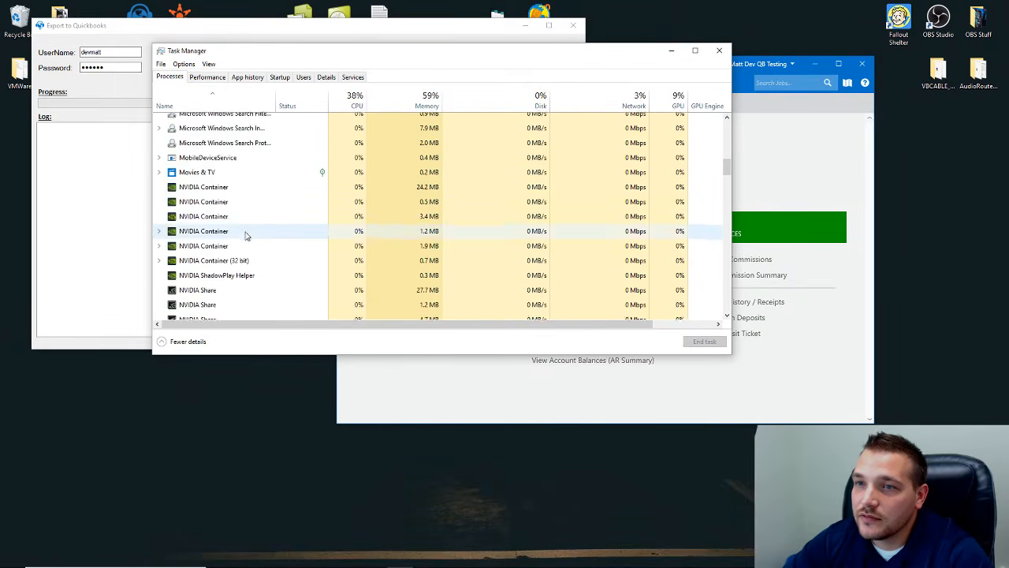
pyautogui.scroll(-1, 232, 224)
pyautogui.click(237, 174)
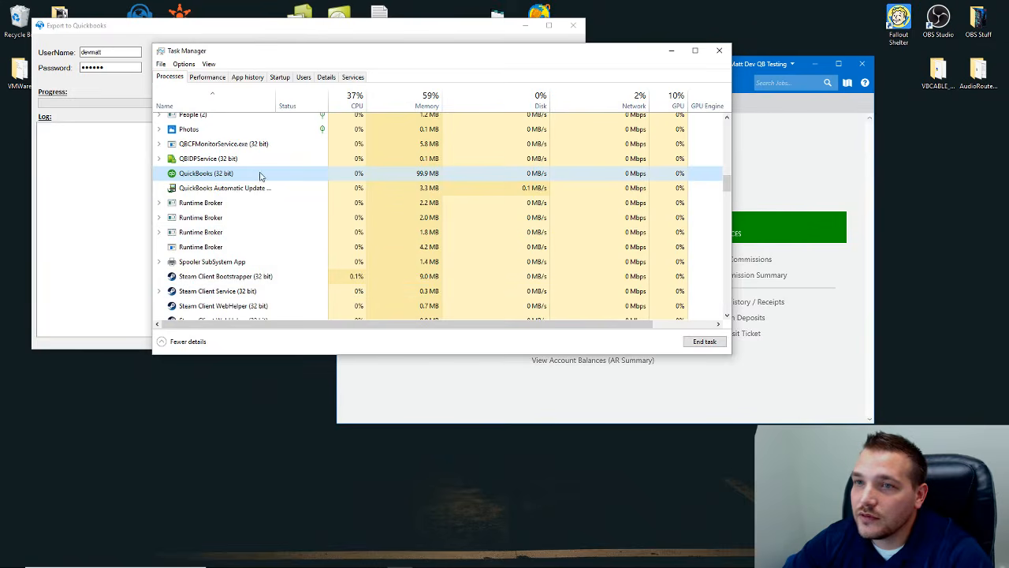
pyautogui.click(704, 343)
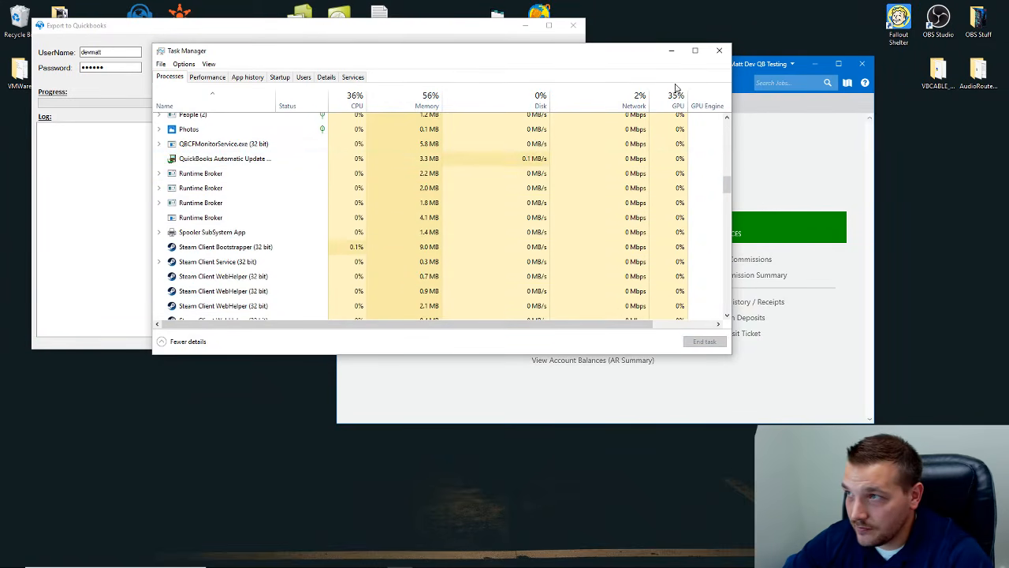
pyautogui.click(719, 51)
# - Rearrange the windows and launch Intuit QuickBooks as administrator
pyautogui.moveTo(487, 71); pyautogui.dragTo(621, 134)
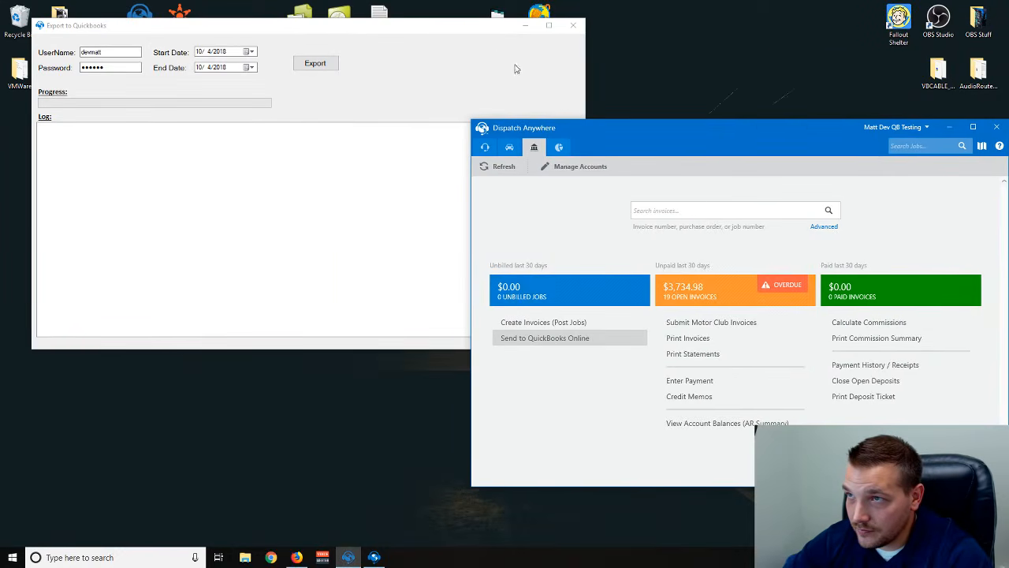
pyautogui.moveTo(442, 27); pyautogui.dragTo(734, 89)
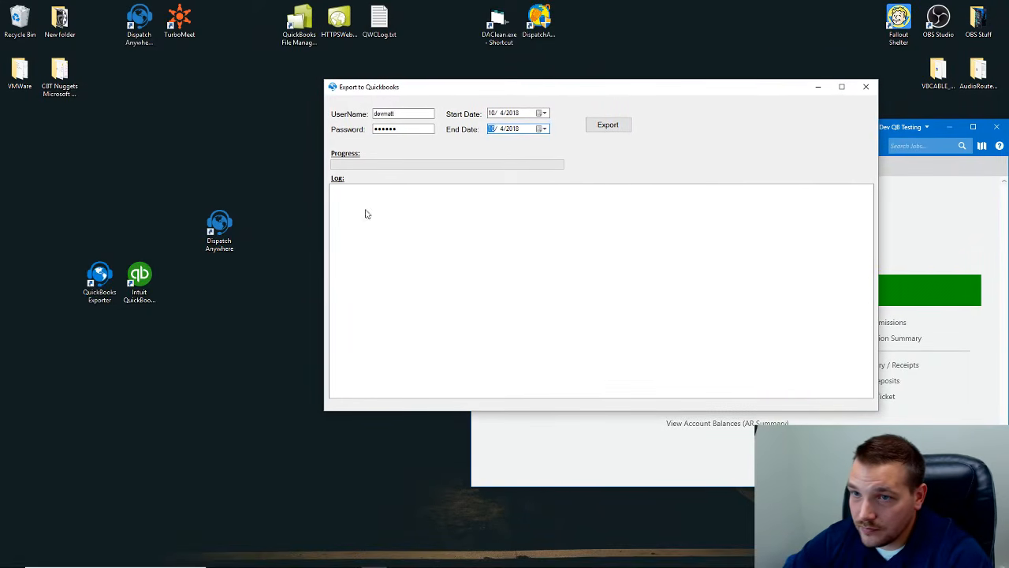
pyautogui.rightClick(140, 284)
pyautogui.click(189, 319)
pyautogui.click(451, 350)
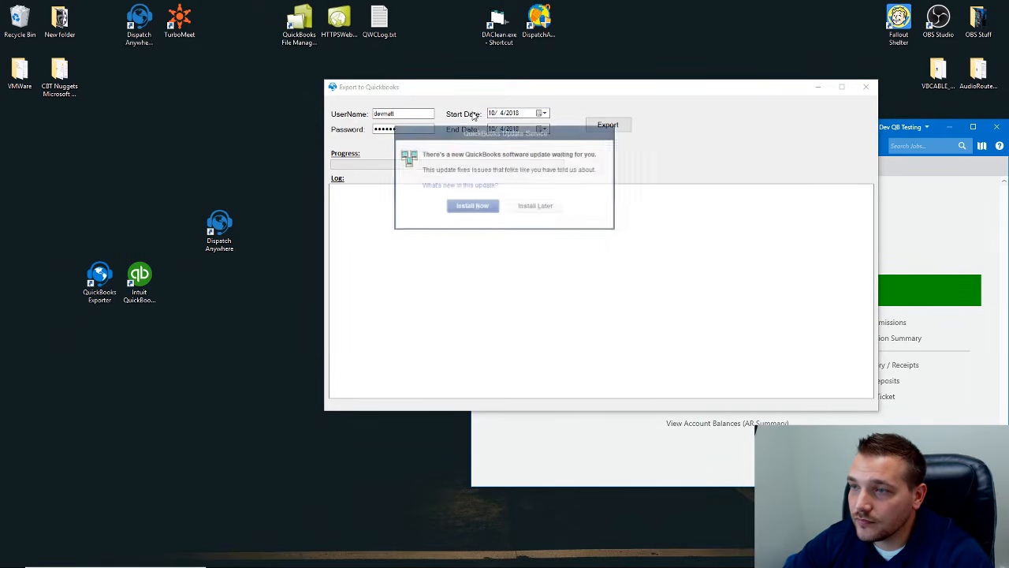
# - Postpone the update with Install Later and log into Greenlight Towing with the admin password
pyautogui.click(525, 207)
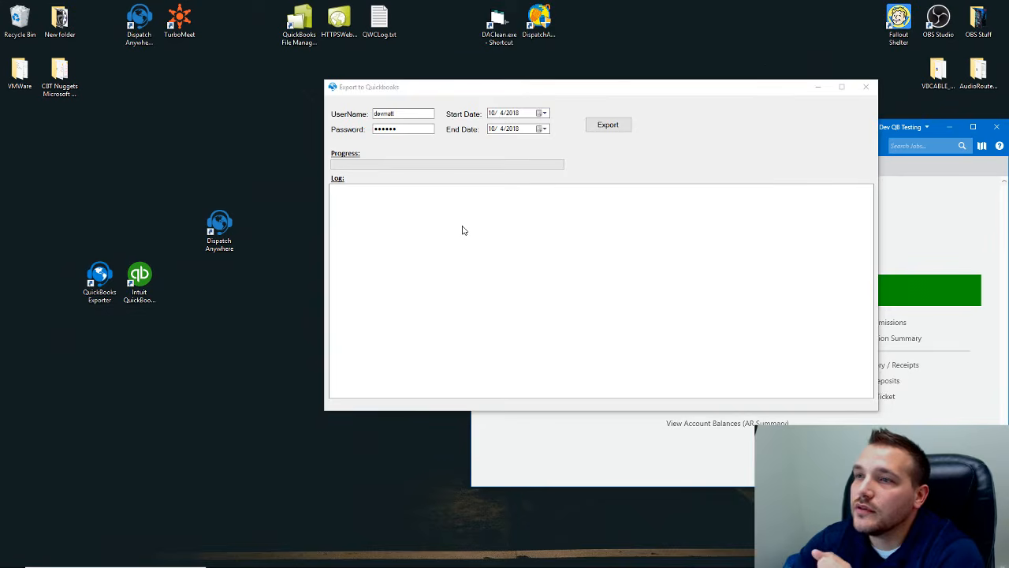
pyautogui.write('***********')
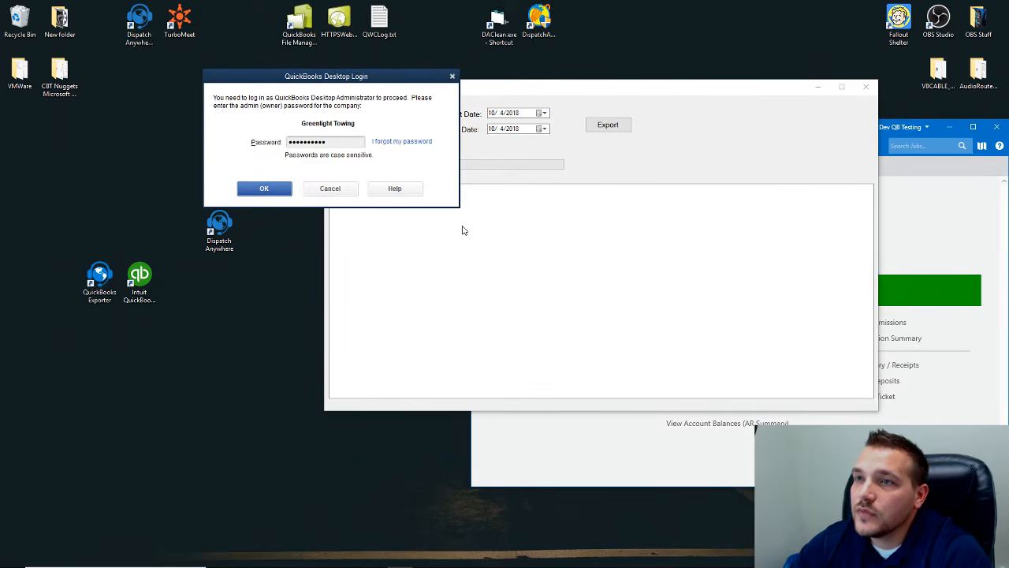
pyautogui.press('Return')
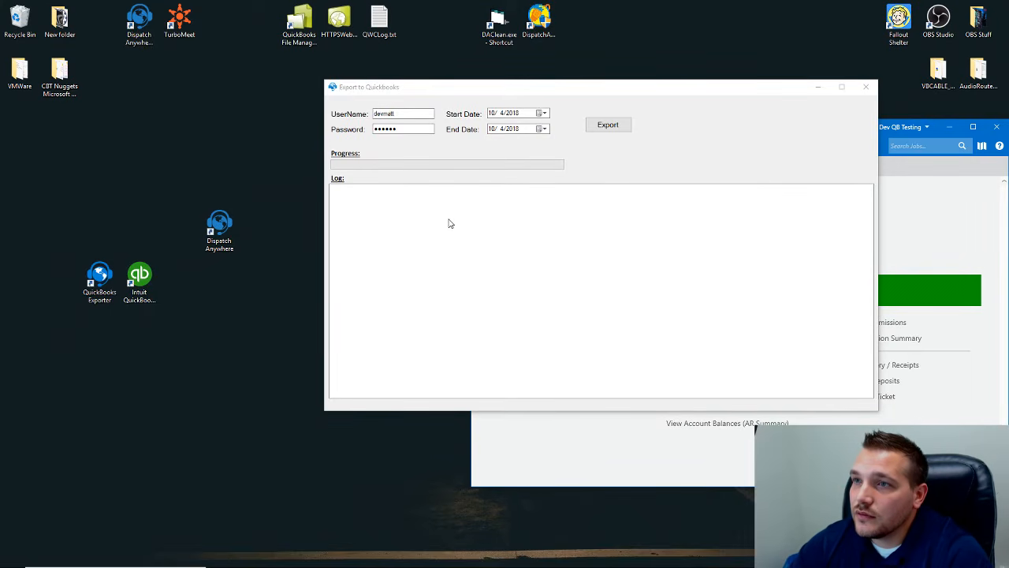
pyautogui.moveTo(465, 94); pyautogui.dragTo(186, 72)
pyautogui.moveTo(667, 137); pyautogui.dragTo(631, 164)
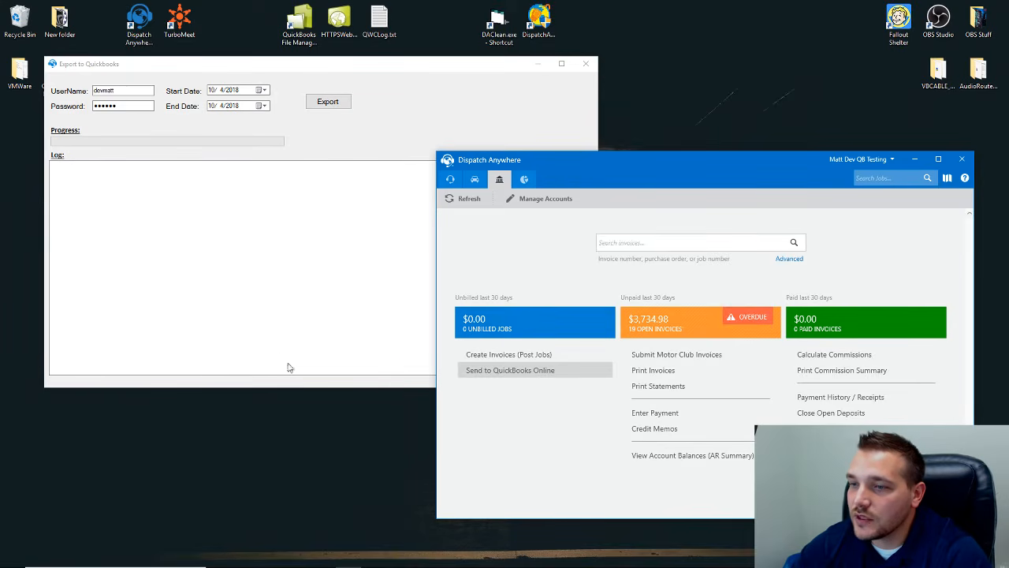
pyautogui.moveTo(396, 560)
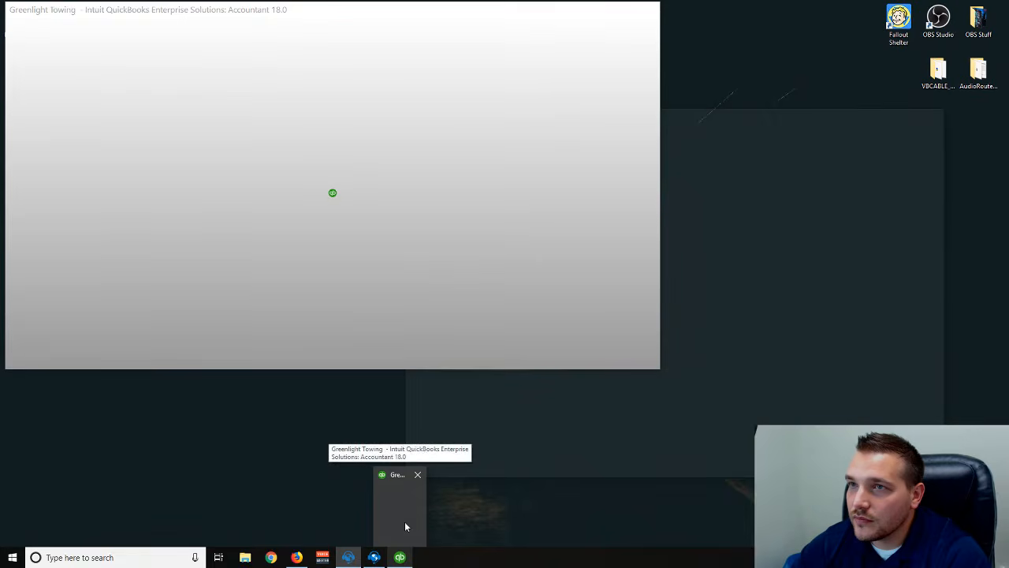
pyautogui.click(405, 521)
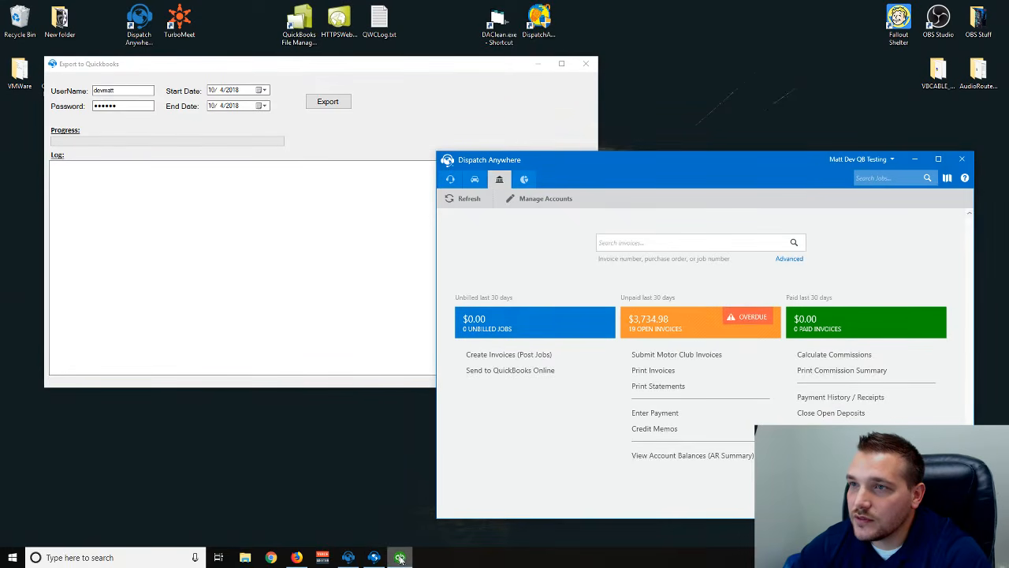
# - Restore the minimized QuickBooks window from the taskbar and maximize it
pyautogui.moveTo(400, 556)
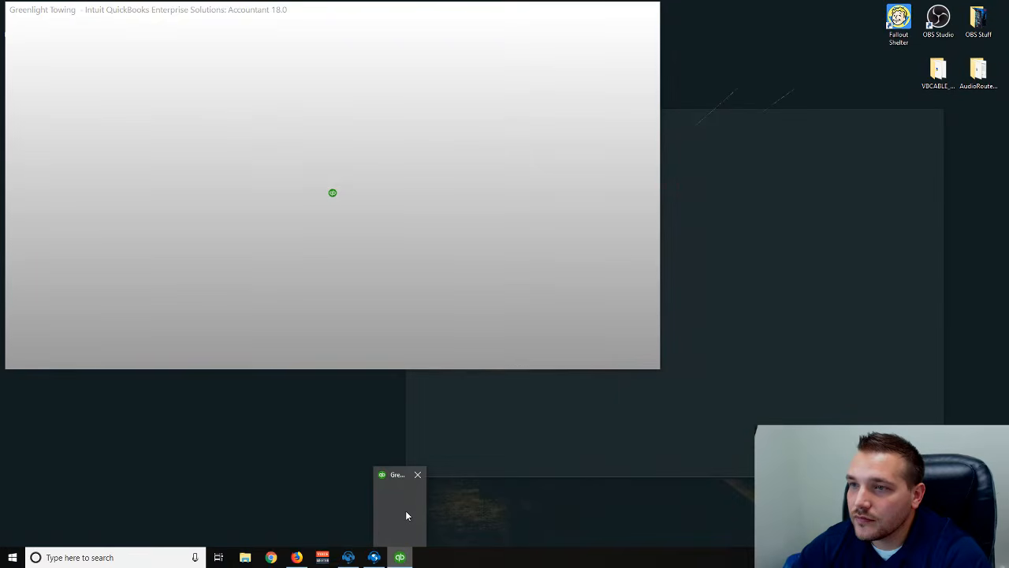
pyautogui.rightClick(406, 512)
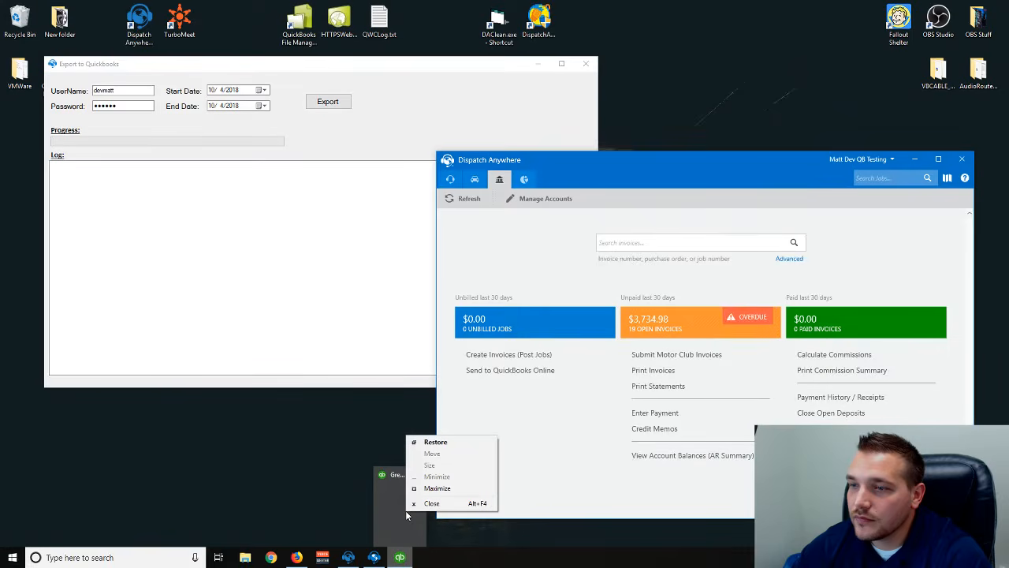
pyautogui.click(435, 442)
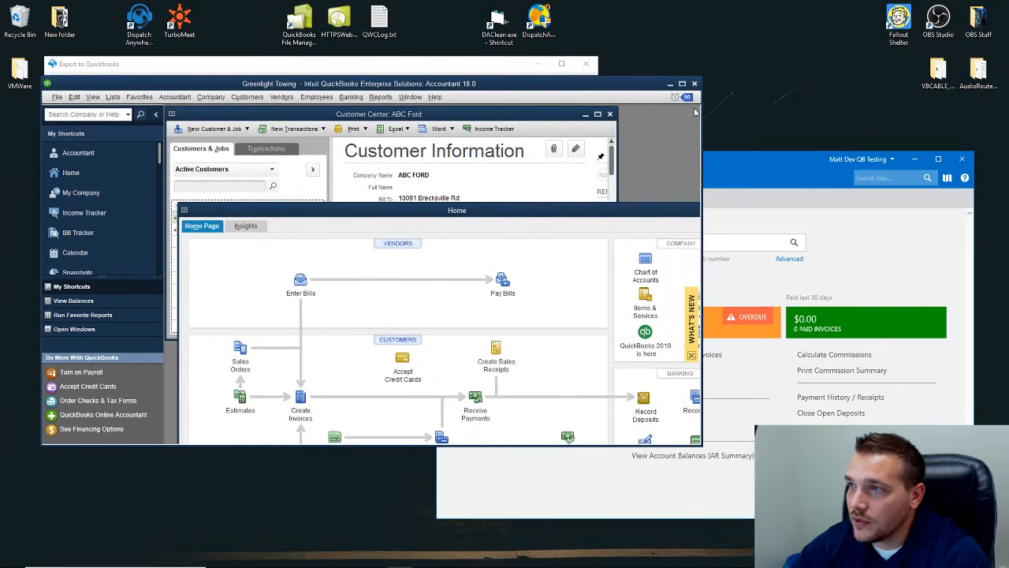
pyautogui.click(682, 83)
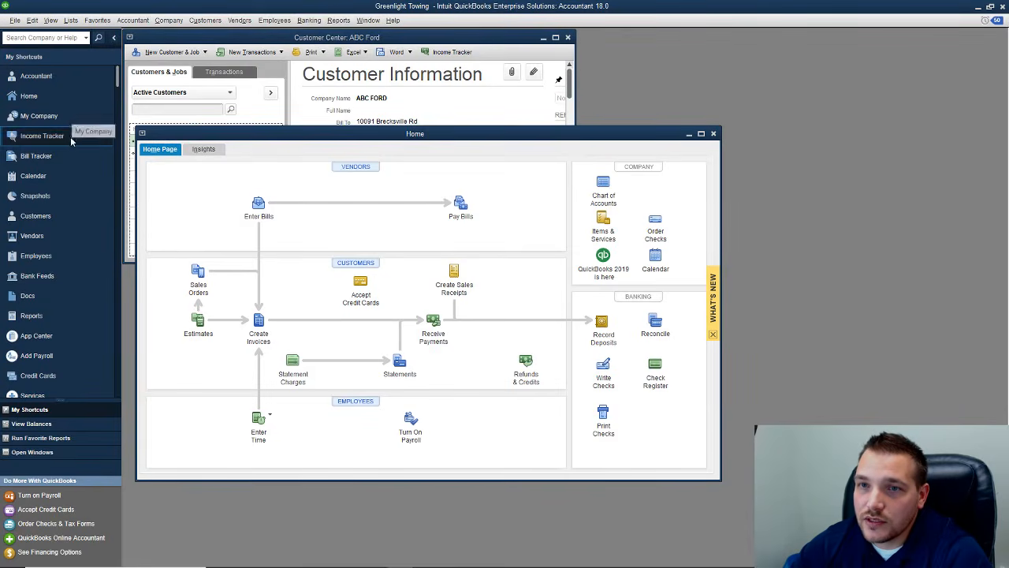
# - In the Customer Center, view Matt's Racing Supply's invoices, then switch to Firefox
pyautogui.click(59, 219)
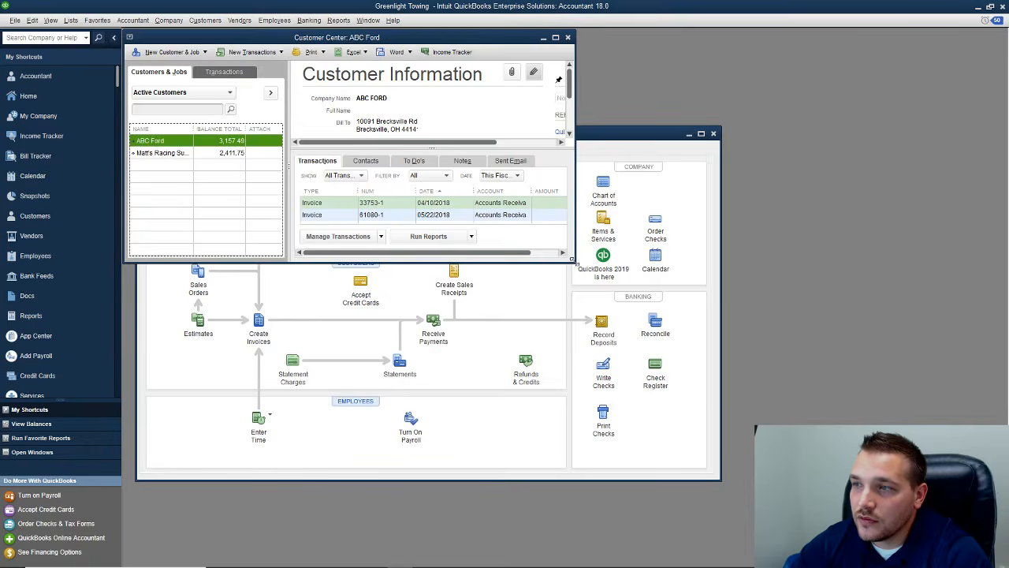
pyautogui.moveTo(573, 261); pyautogui.dragTo(633, 343)
pyautogui.click(166, 152)
pyautogui.moveTo(193, 128); pyautogui.dragTo(245, 130)
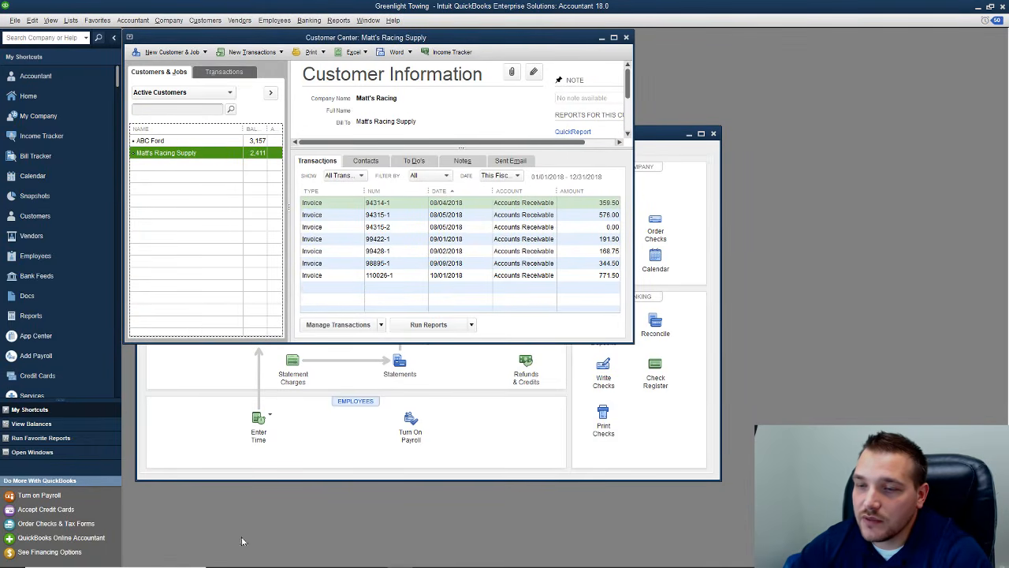
pyautogui.click(295, 558)
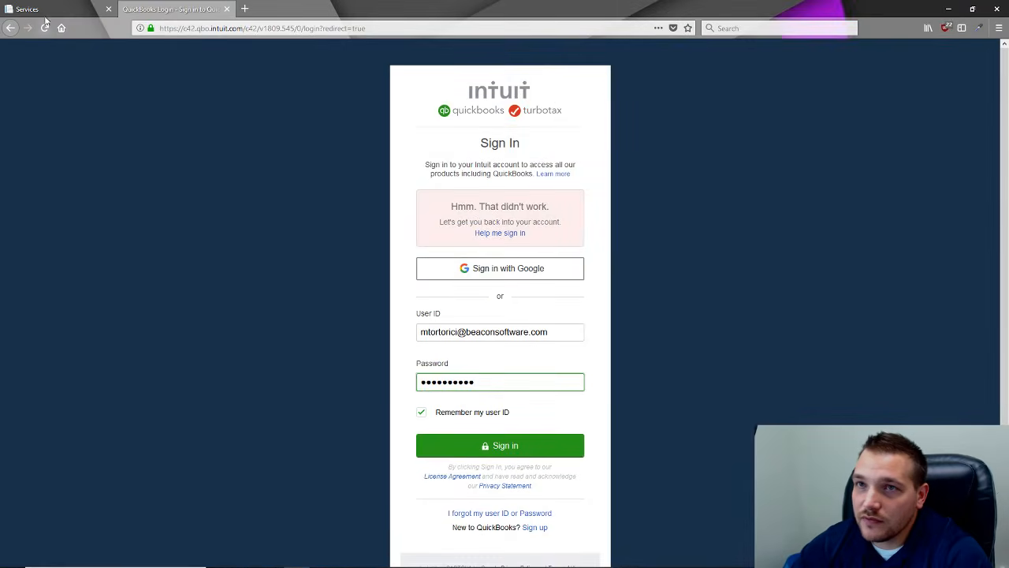
# - In Dispatch Anywhere Settings > Accounts, inspect AAA's QuickBooks Account Name, then return to QuickBooks
pyautogui.click(46, 11)
pyautogui.click(60, 210)
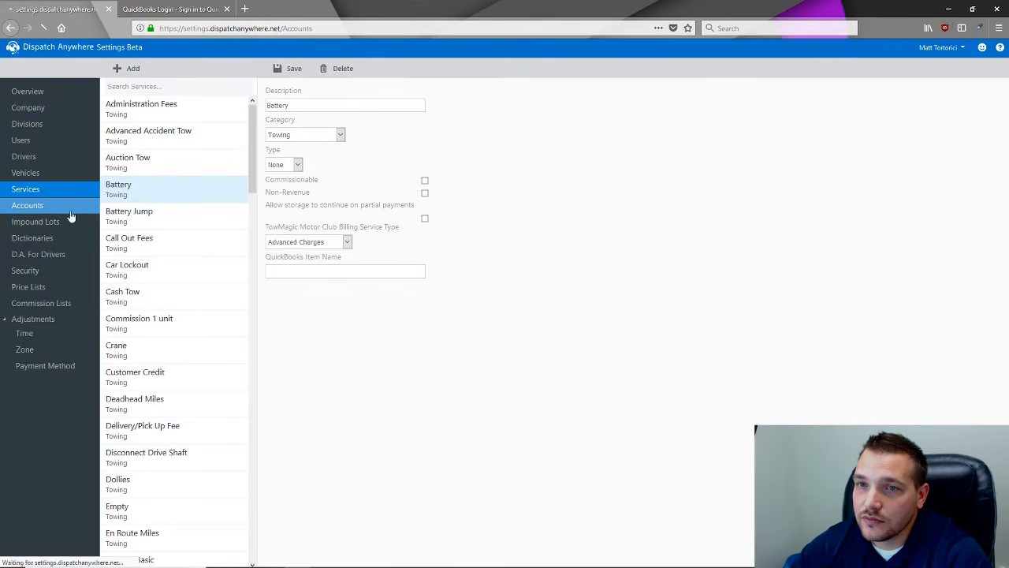
pyautogui.click(121, 189)
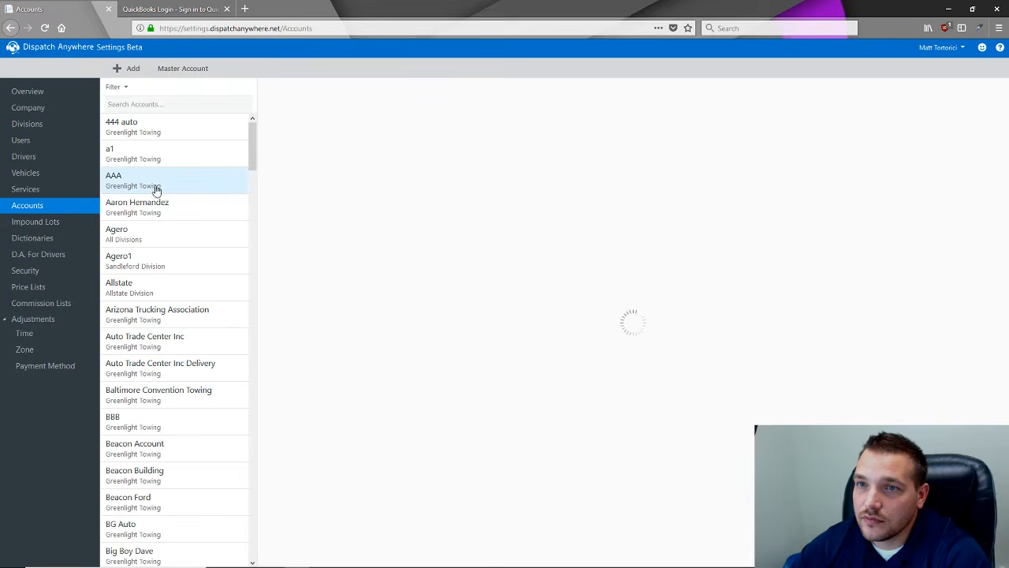
pyautogui.click(294, 261)
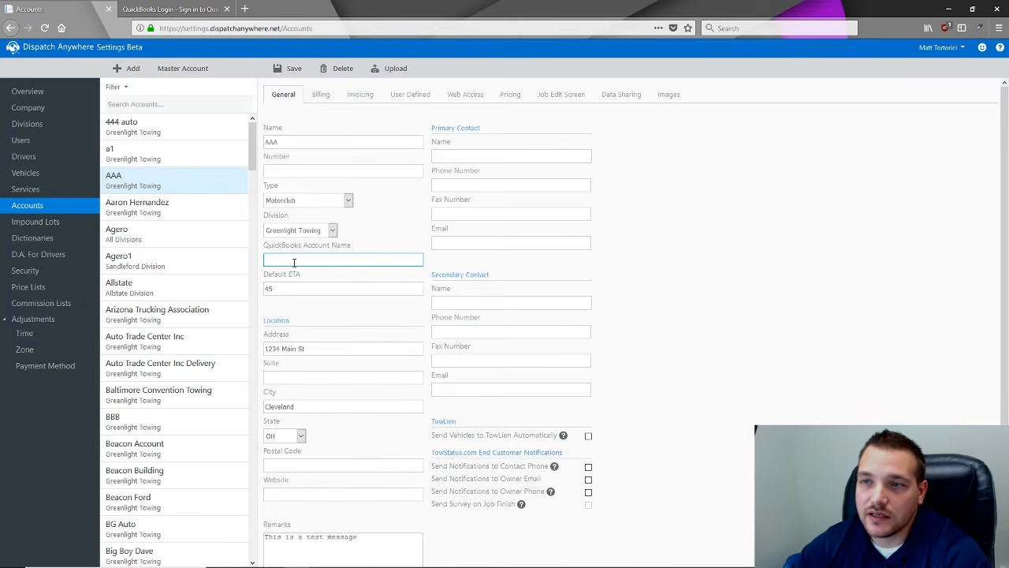
pyautogui.moveTo(323, 560)
pyautogui.click(399, 558)
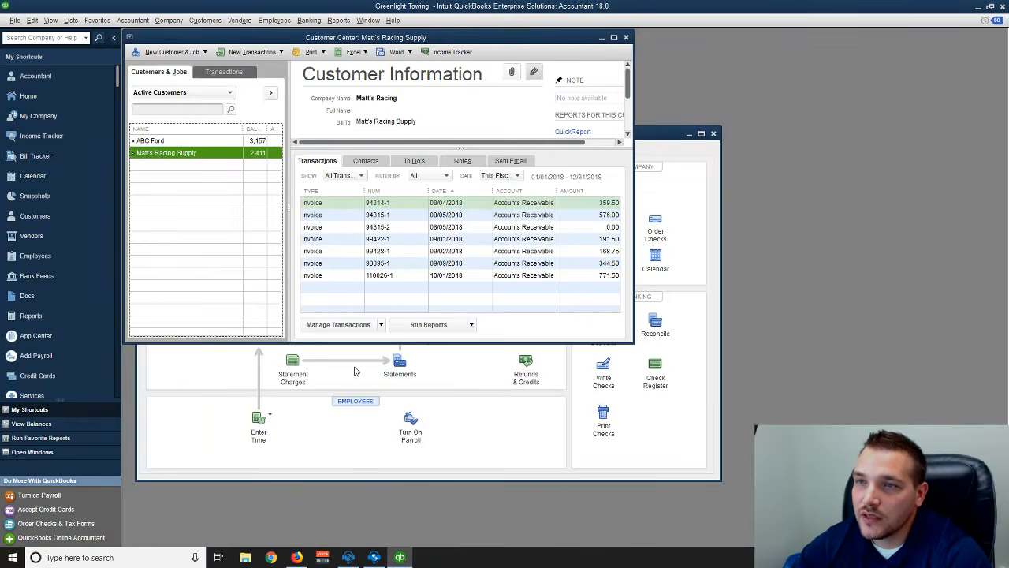
# - Open the QuickBooks Item List and inspect the Loaded Mileage item without saving
pyautogui.click(71, 19)
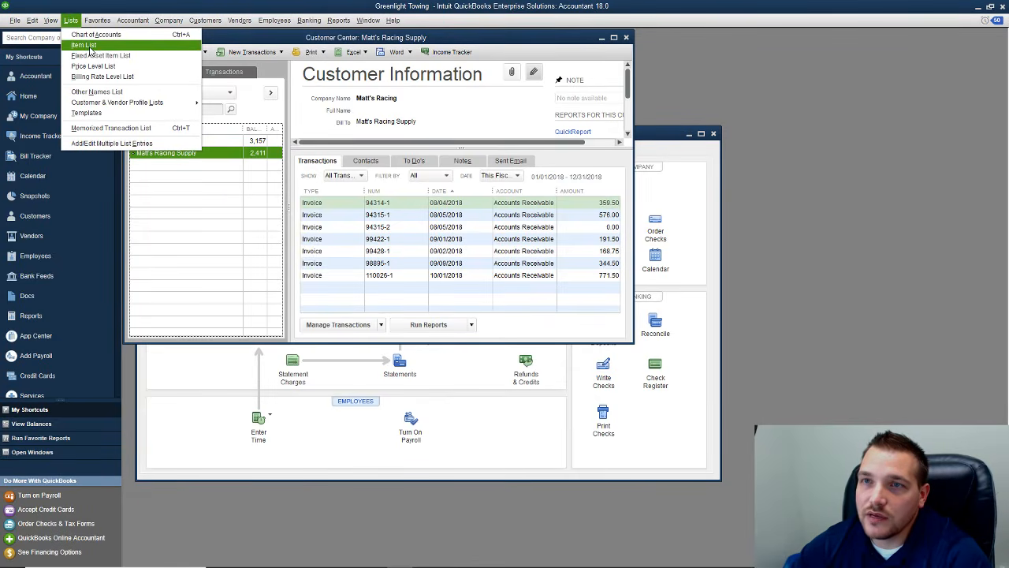
pyautogui.click(89, 45)
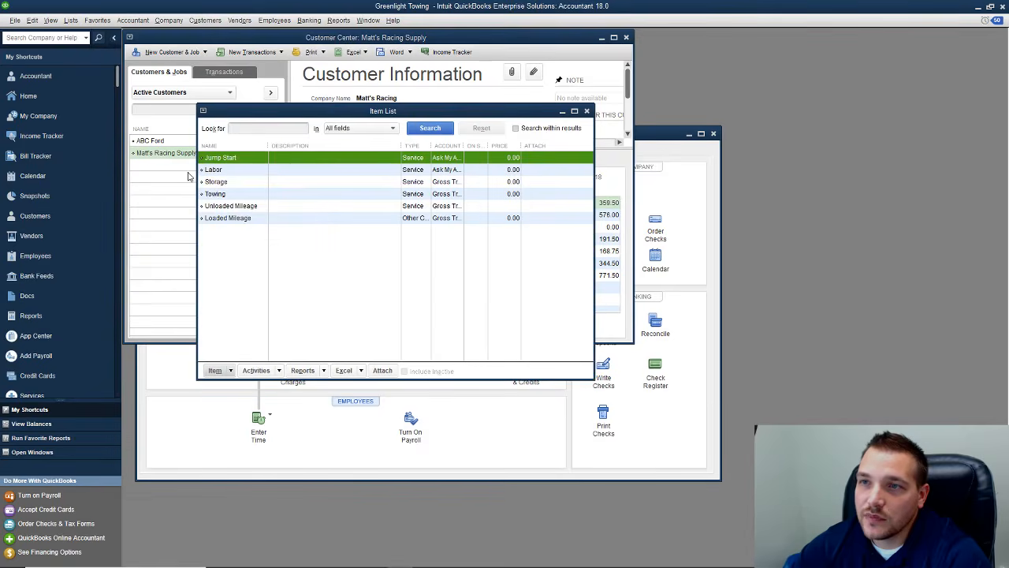
pyautogui.doubleClick(240, 218)
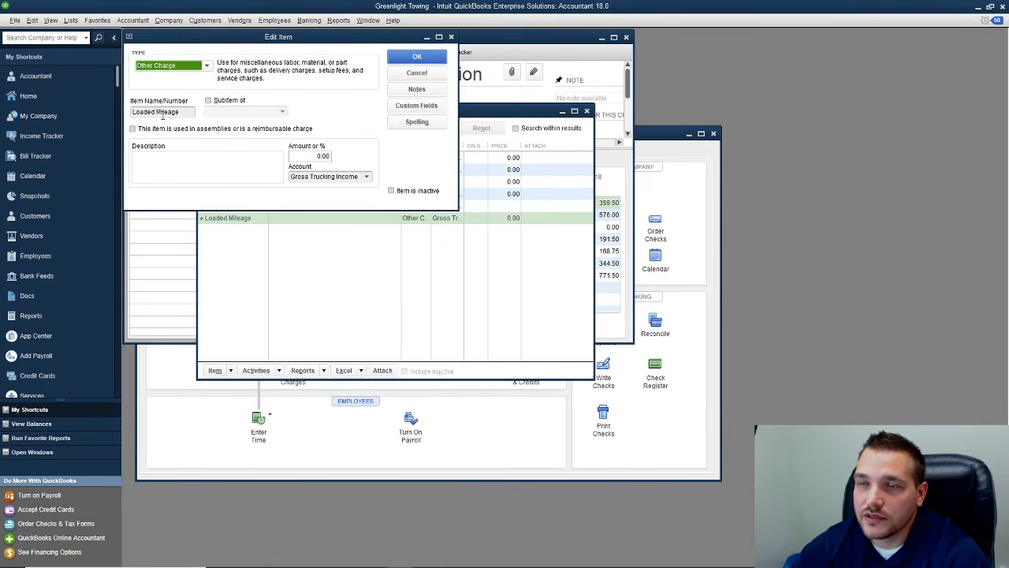
pyautogui.click(416, 72)
# - View the Battery Jump service details in Dispatch Anywhere's Services settings, then hide Firefox
pyautogui.click(294, 560)
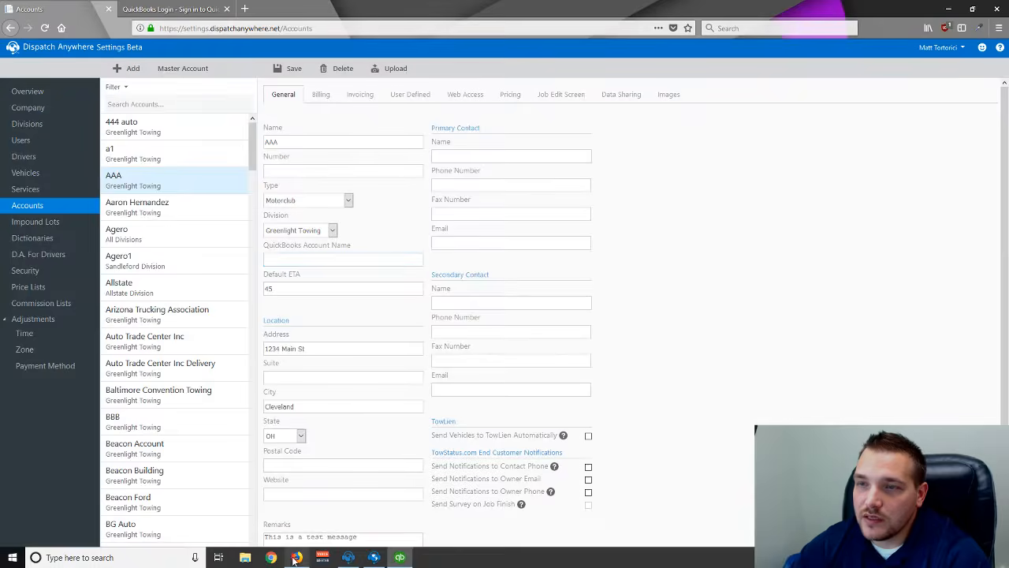
pyautogui.click(58, 189)
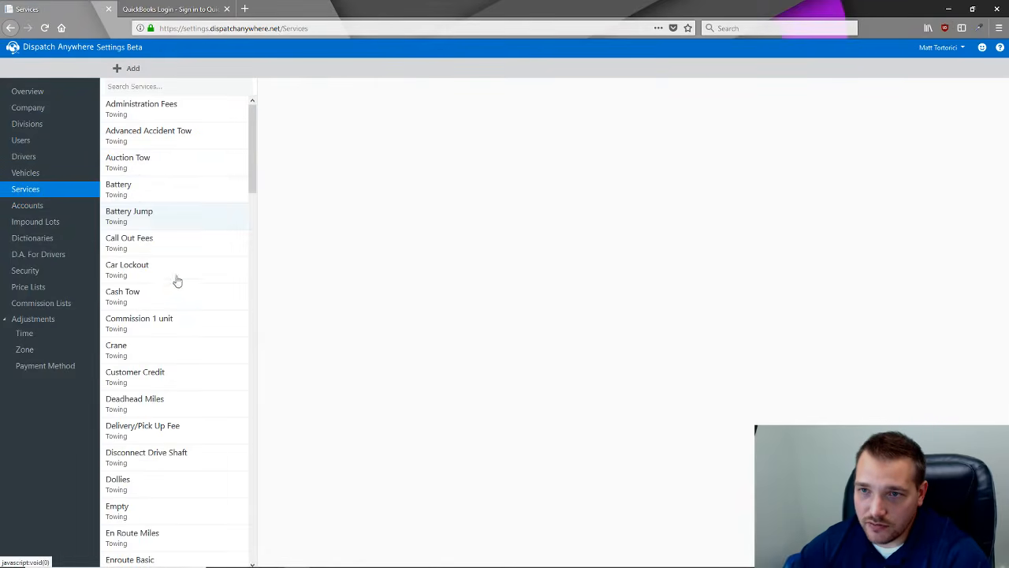
pyautogui.click(164, 216)
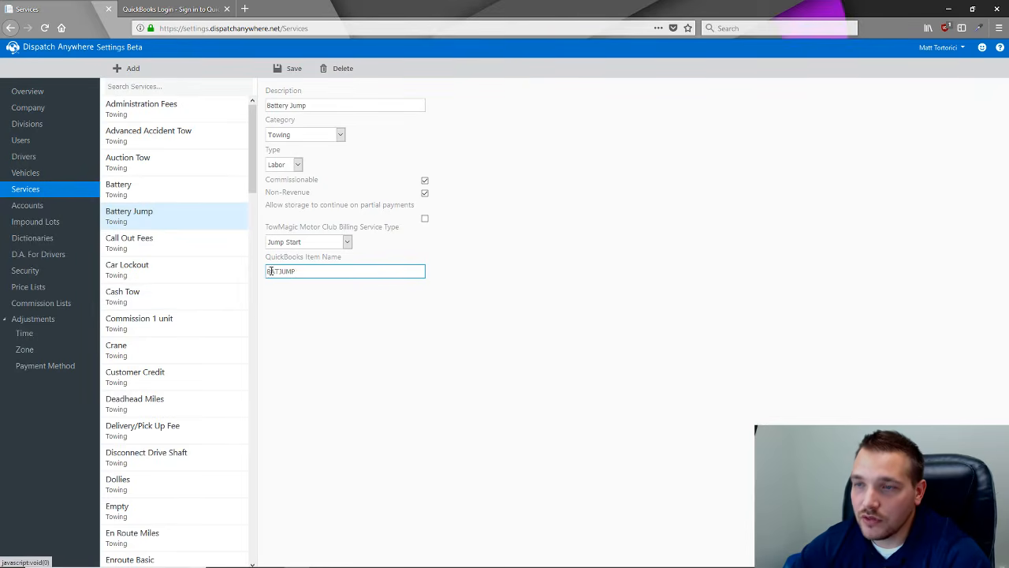
pyautogui.click(949, 9)
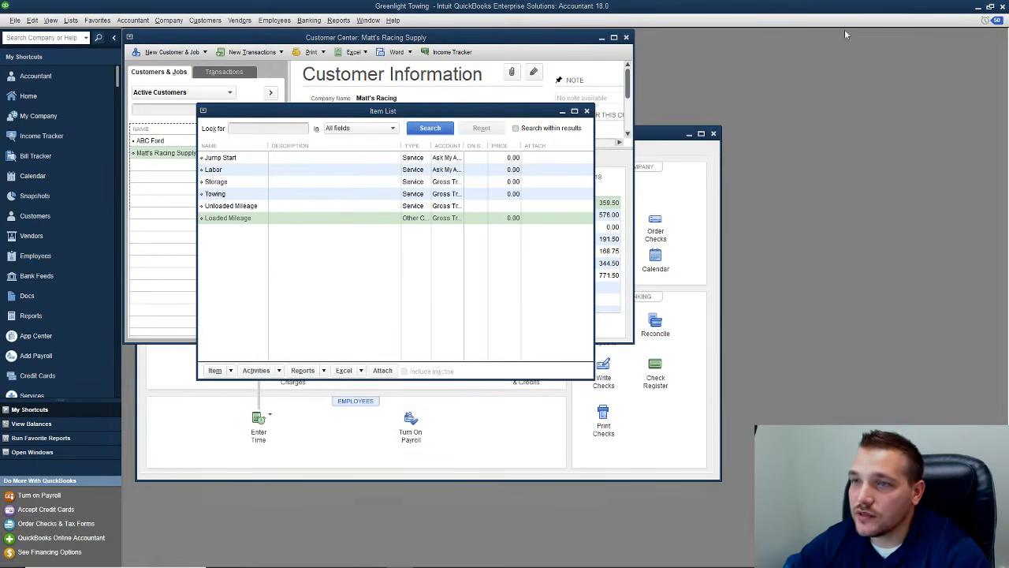
# - Close the Item List, restore QuickBooks down and move it aside to uncover the export window
pyautogui.click(587, 110)
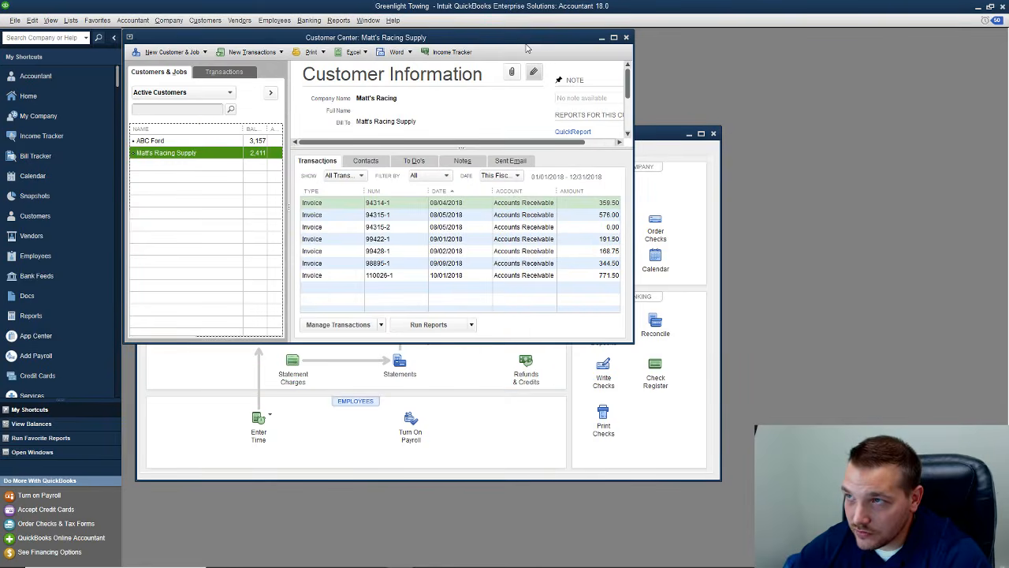
pyautogui.moveTo(529, 39); pyautogui.dragTo(745, 57)
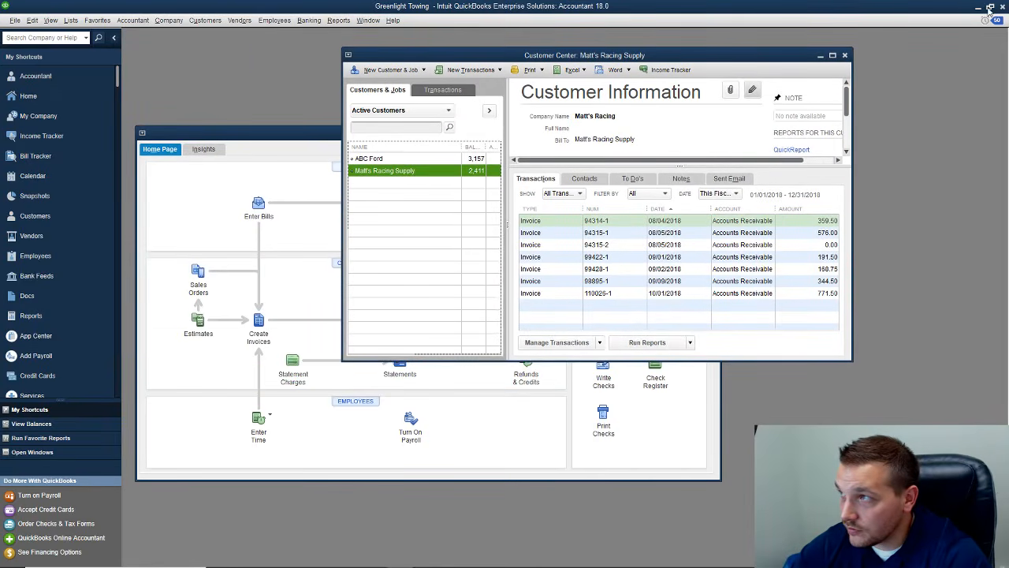
pyautogui.click(990, 7)
pyautogui.moveTo(591, 82); pyautogui.dragTo(812, 57)
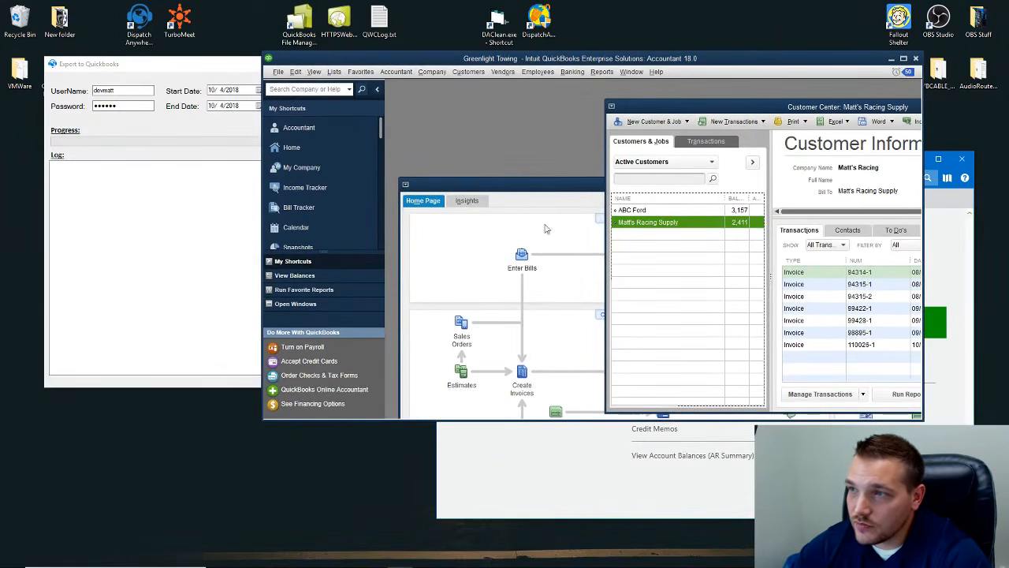
# - Export the invoices, granting Greenlight Towing file access with 'Yes, prompt each time' and confirming
pyautogui.click(209, 68)
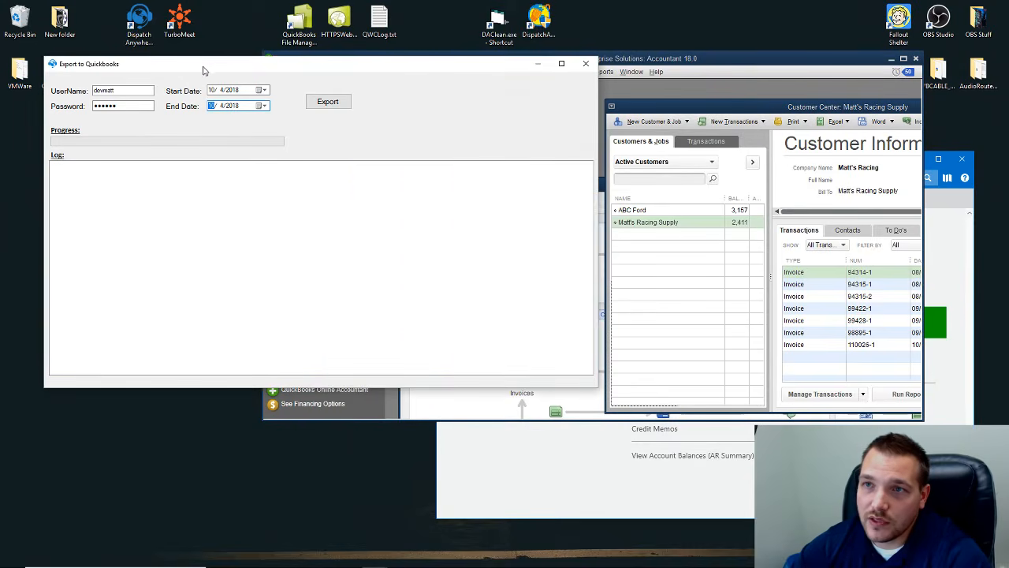
pyautogui.moveTo(225, 65); pyautogui.dragTo(186, 50)
pyautogui.click(291, 85)
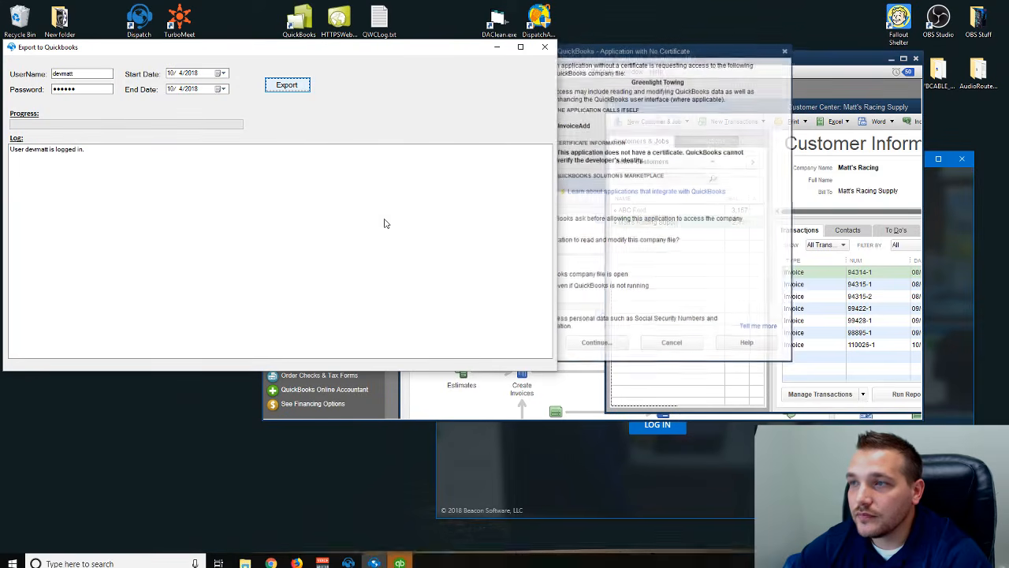
pyautogui.moveTo(614, 53); pyautogui.dragTo(564, 62)
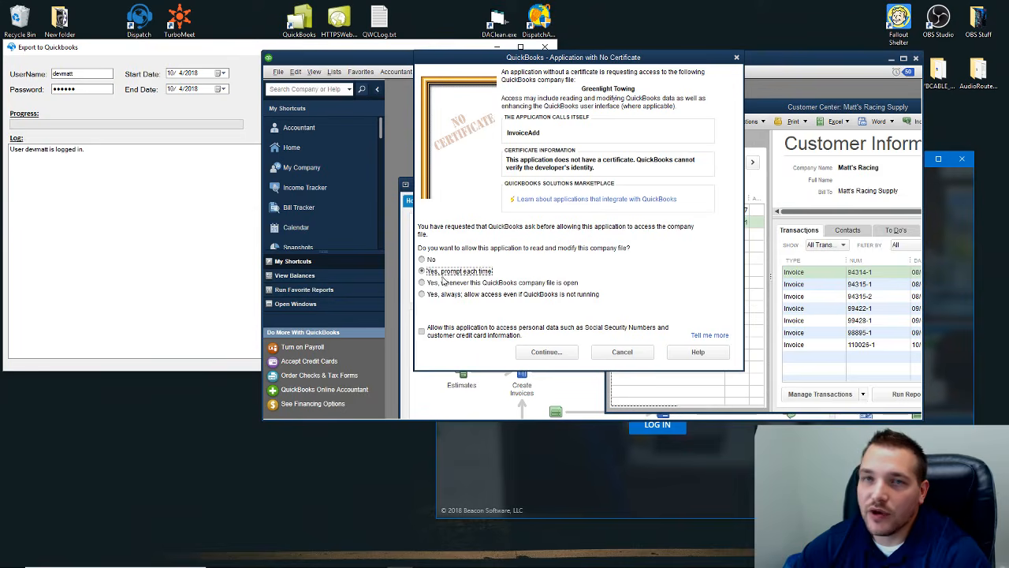
pyautogui.click(548, 354)
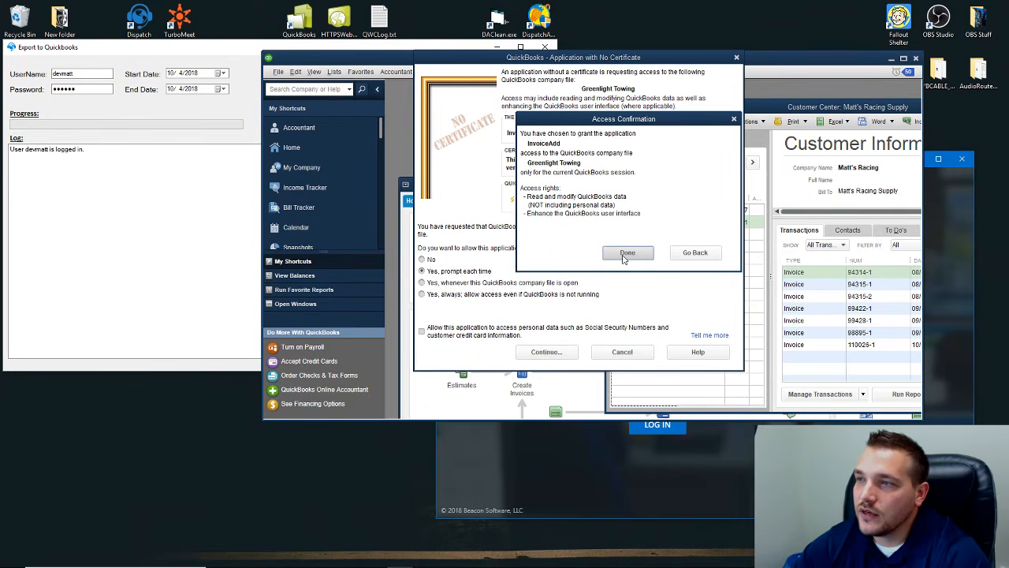
pyautogui.click(626, 253)
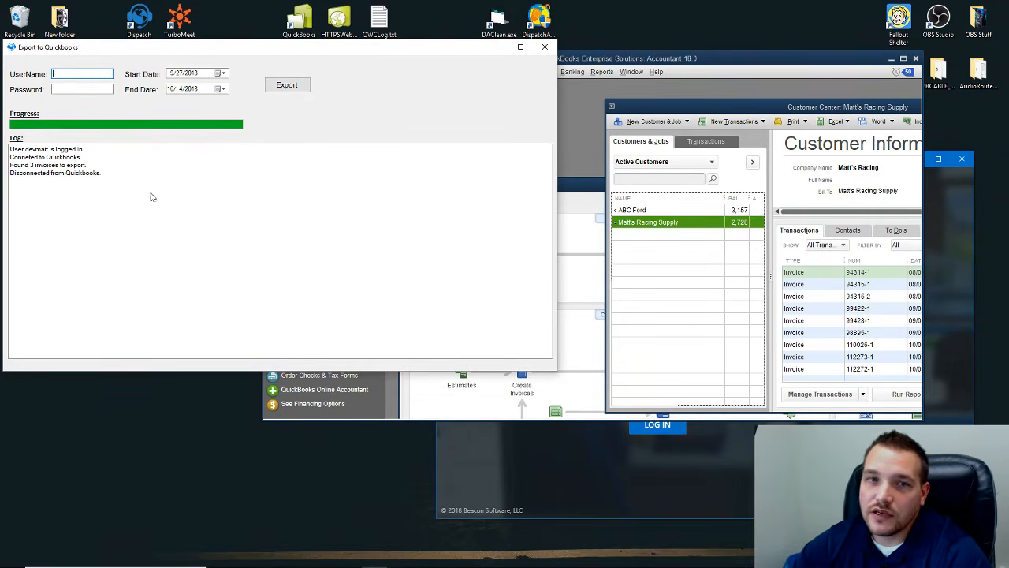
# - Maximize QuickBooks, select invoices 112273-1 and 112274-1, and open invoice 112273-1
pyautogui.moveTo(613, 59); pyautogui.dragTo(538, 58)
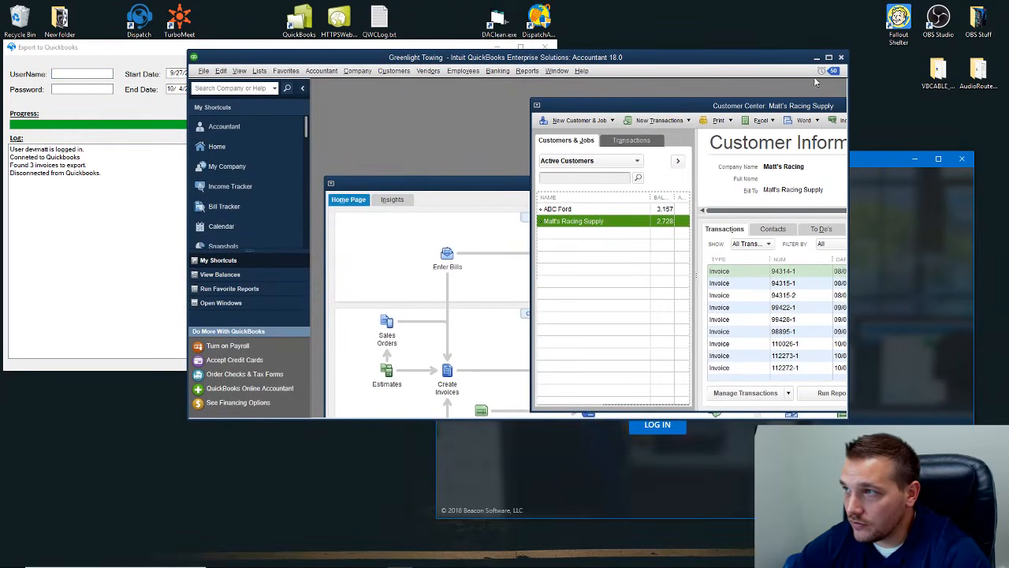
pyautogui.click(827, 58)
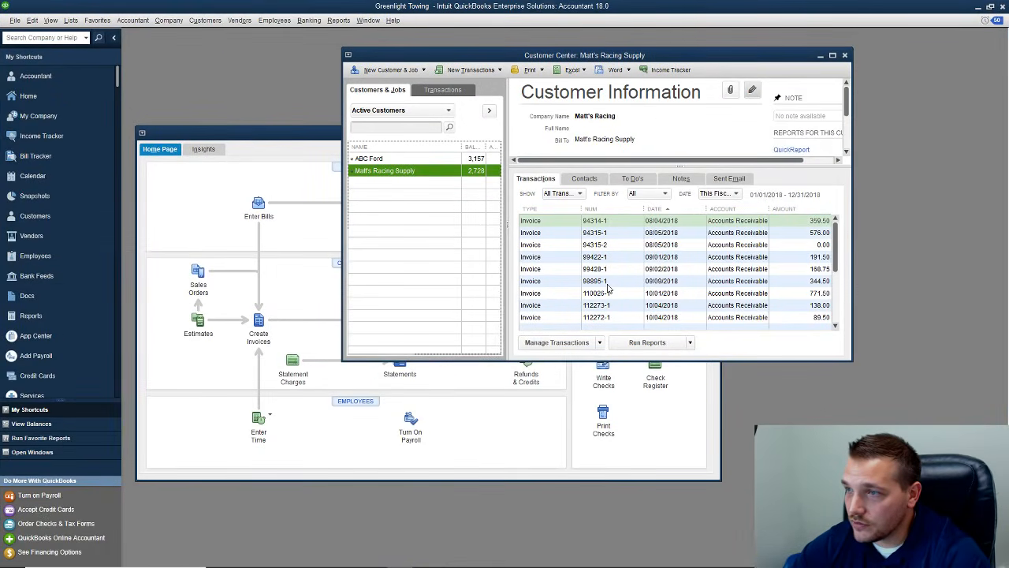
pyautogui.click(656, 296)
pyautogui.click(648, 319)
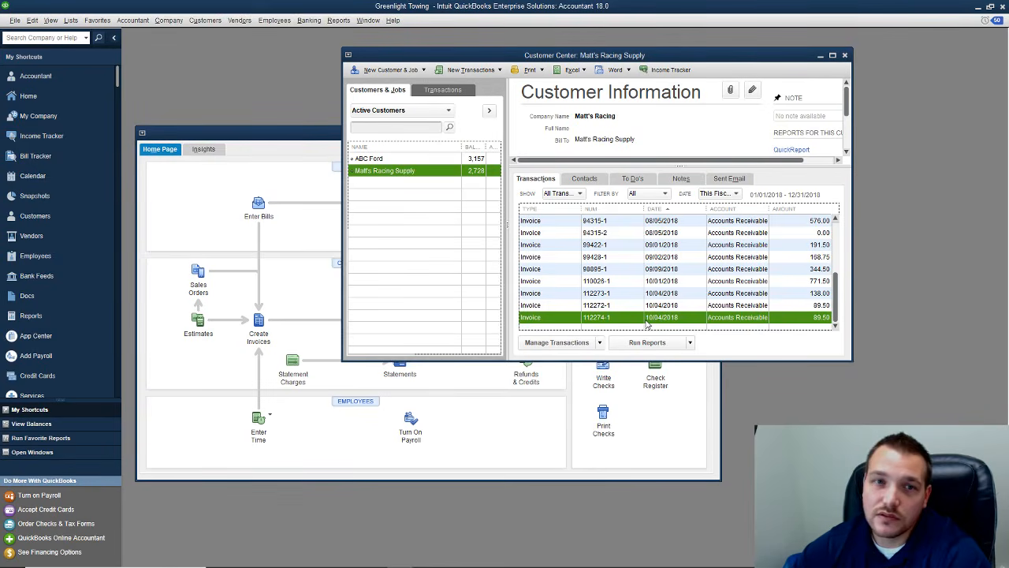
pyautogui.doubleClick(594, 294)
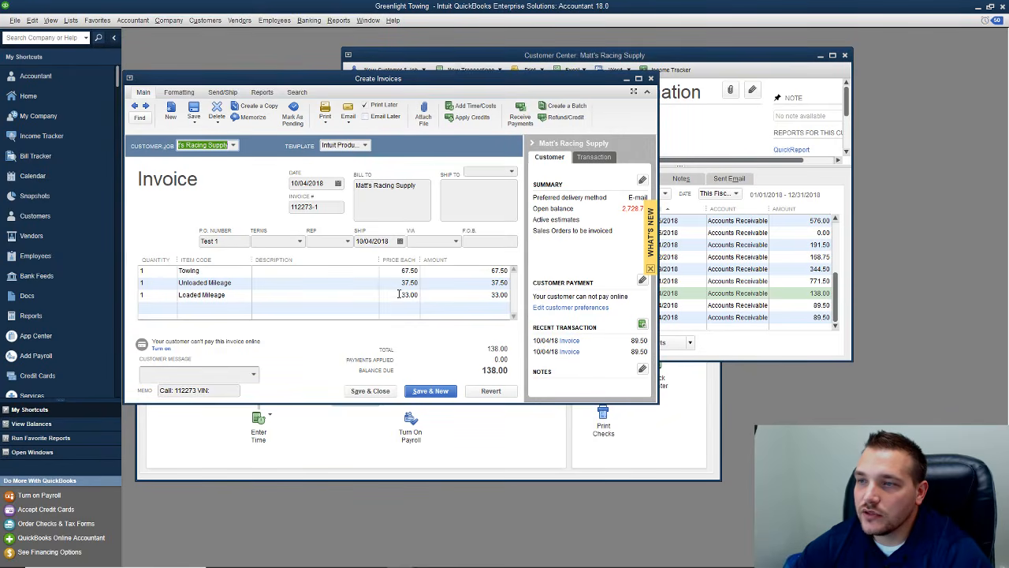
# - Add a colon after VIN so the memo reads 'Call: 112273 VIN:', then restore QuickBooks down
pyautogui.click(223, 391)
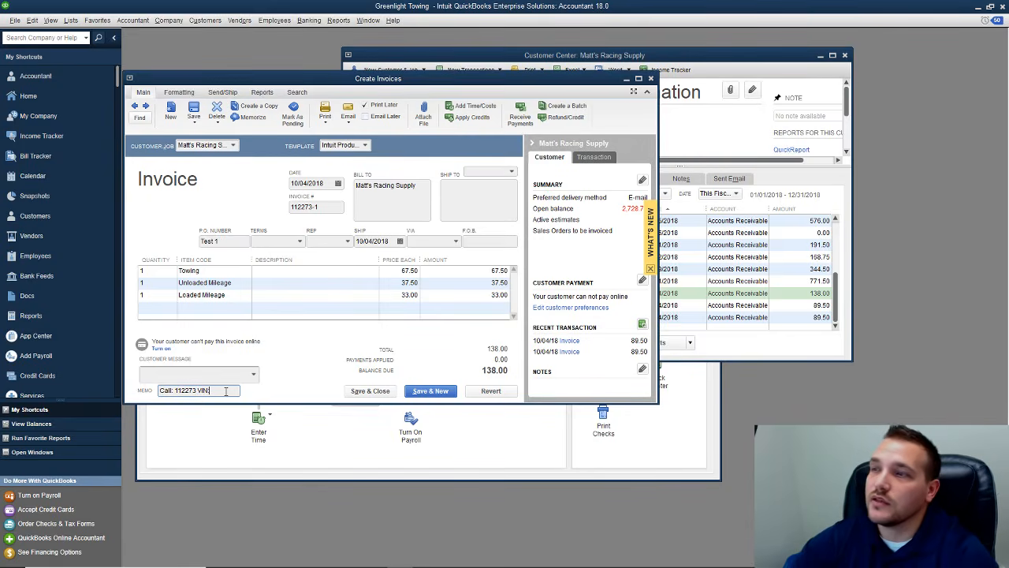
pyautogui.write(':')
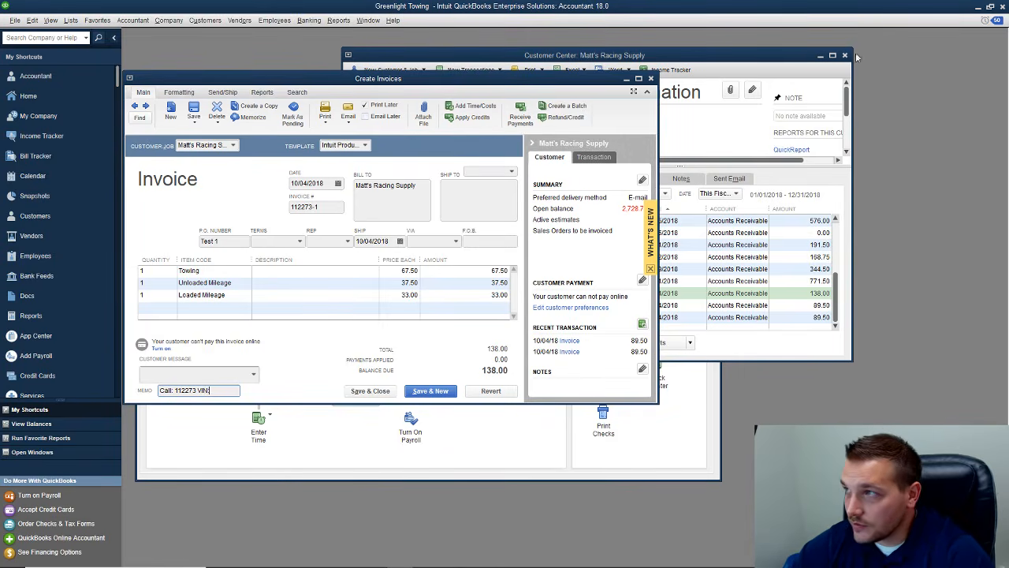
pyautogui.click(990, 7)
pyautogui.moveTo(528, 59); pyautogui.dragTo(585, 96)
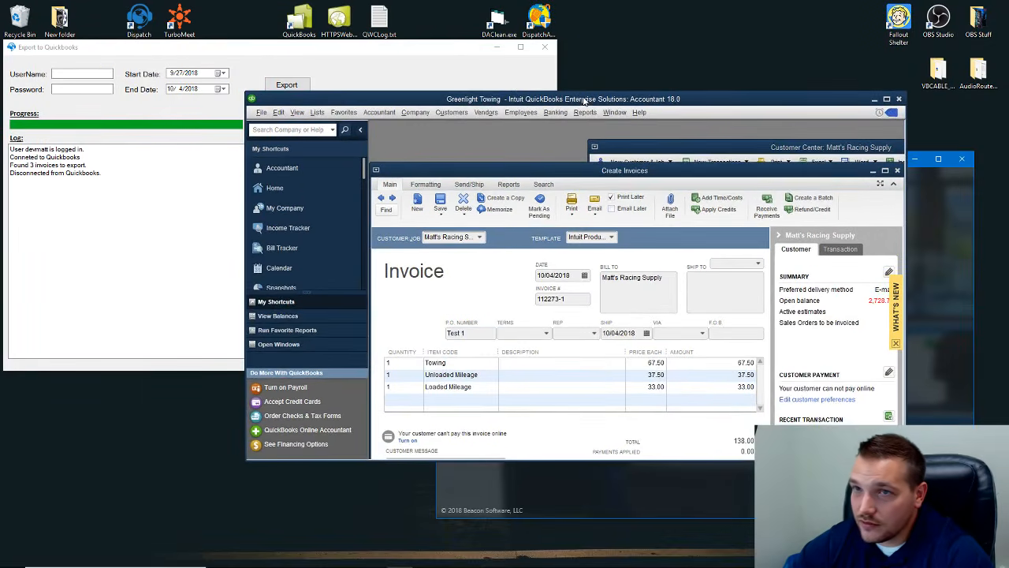
pyautogui.moveTo(332, 56); pyautogui.dragTo(352, 55)
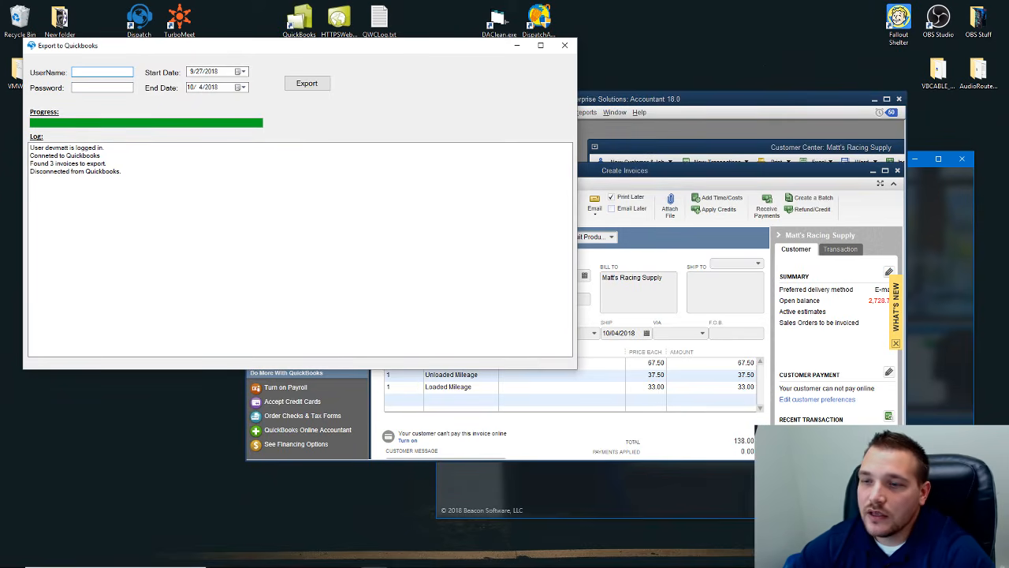
pyautogui.click(351, 554)
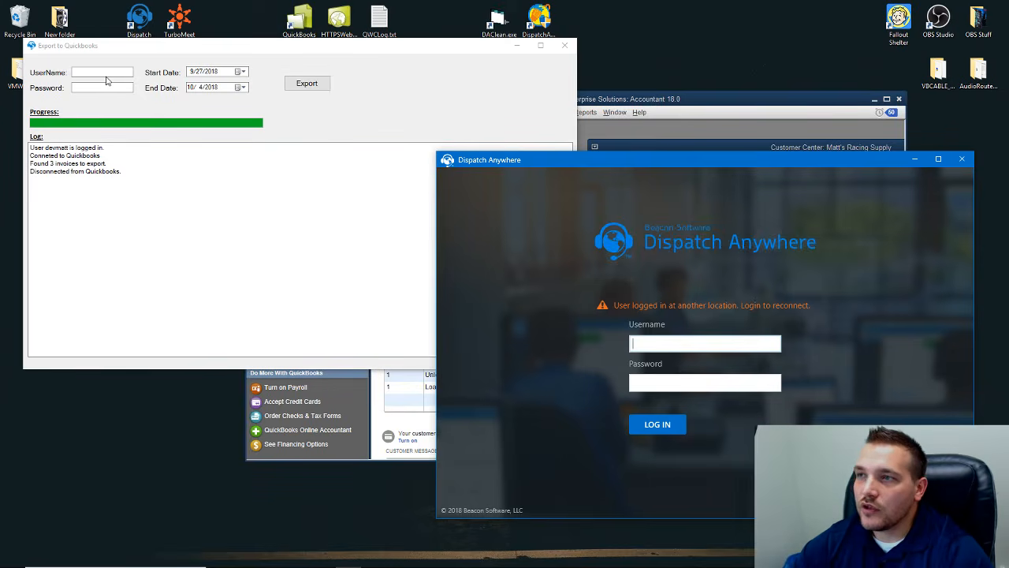
pyautogui.moveTo(601, 107); pyautogui.dragTo(544, 93)
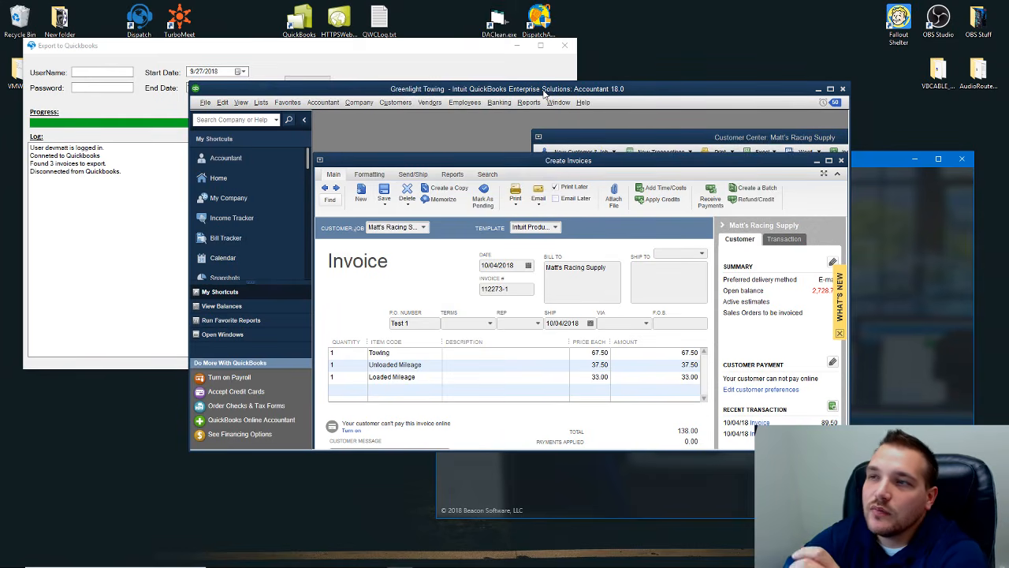
# - Browse the File menu, switch between the exporter and QuickBooks, then bring up the Dispatch Anywhere login
pyautogui.click(208, 104)
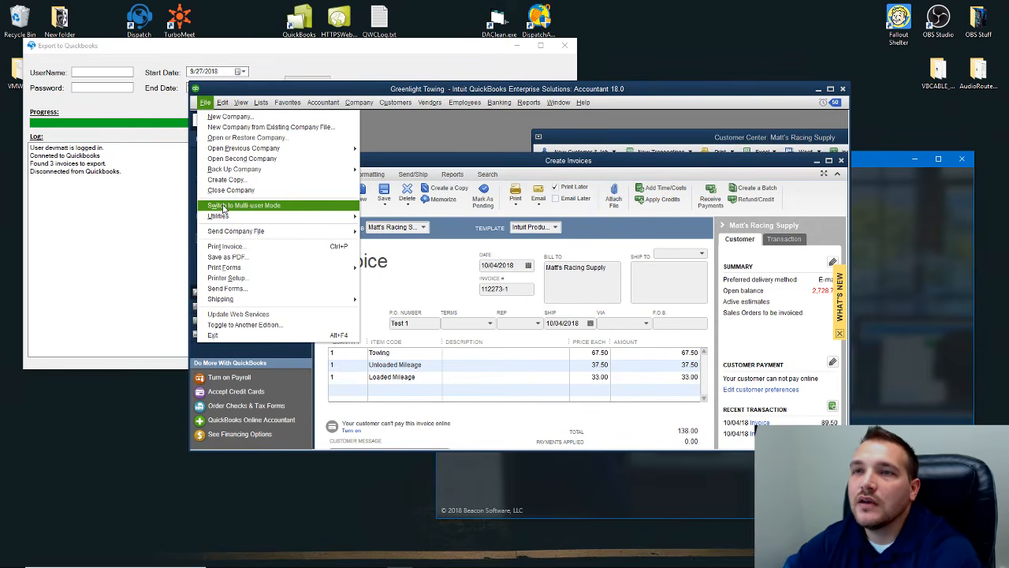
pyautogui.click(131, 208)
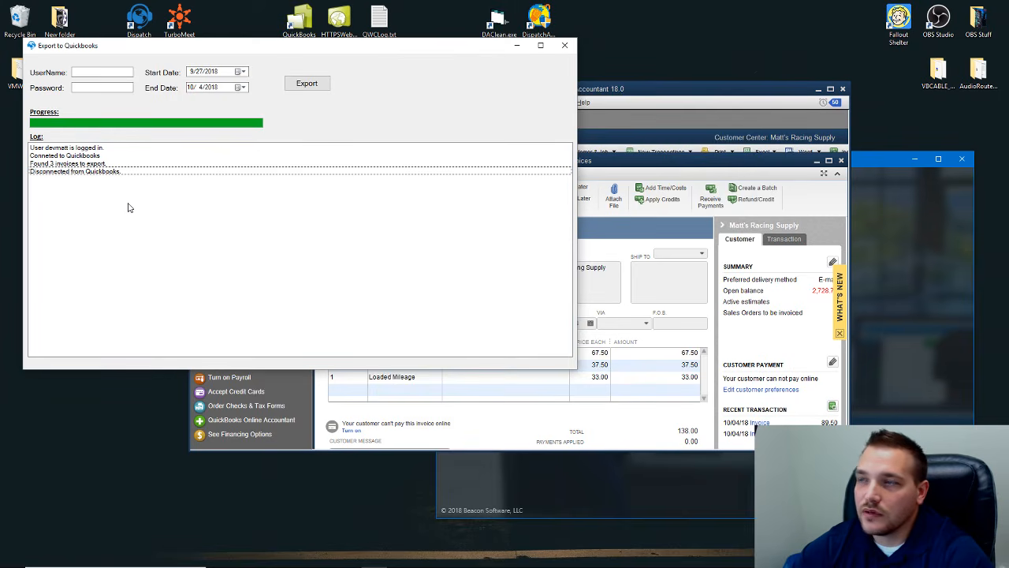
pyautogui.click(612, 97)
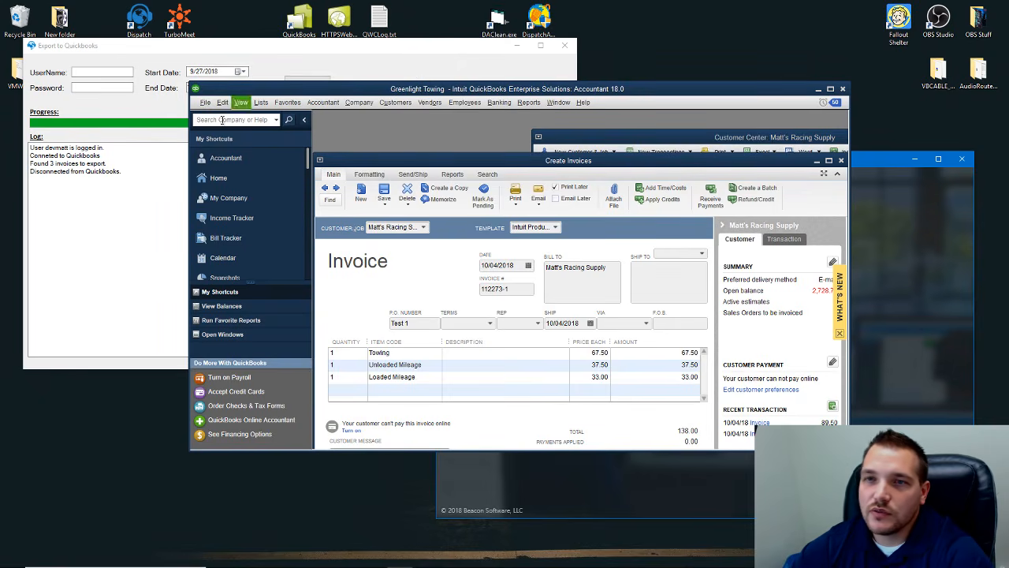
pyautogui.click(114, 199)
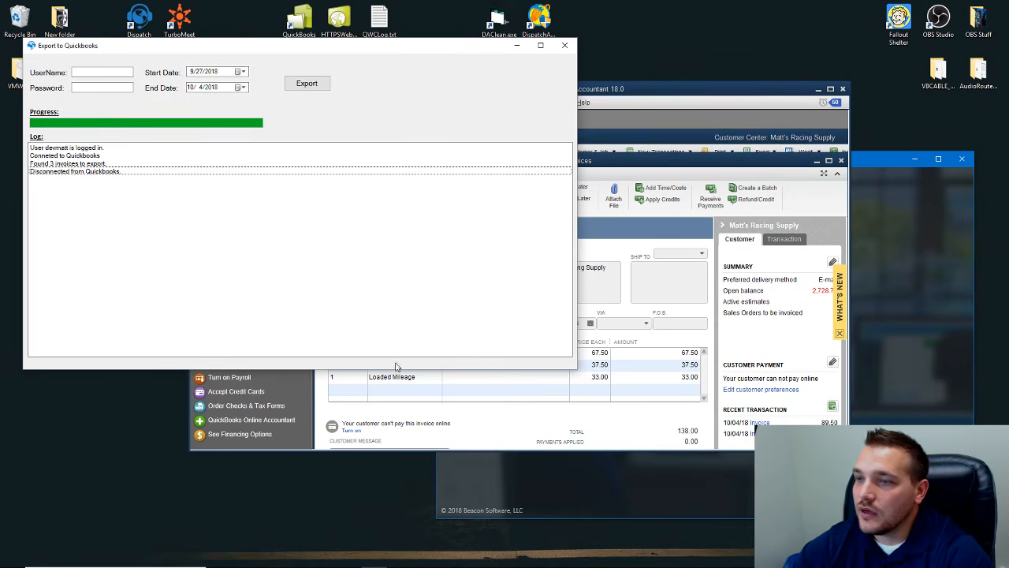
pyautogui.click(483, 506)
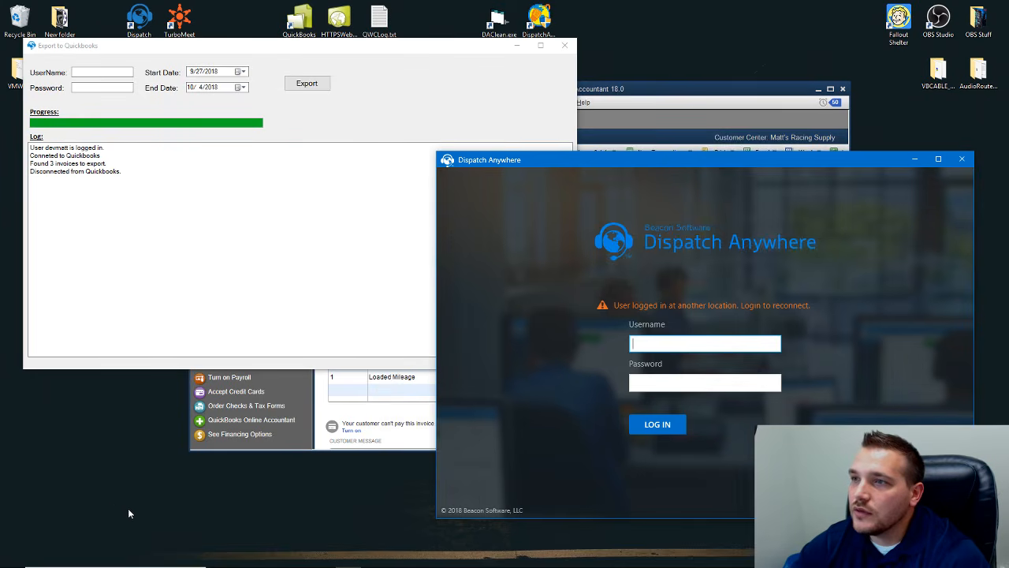
pyautogui.moveTo(608, 163); pyautogui.dragTo(552, 169)
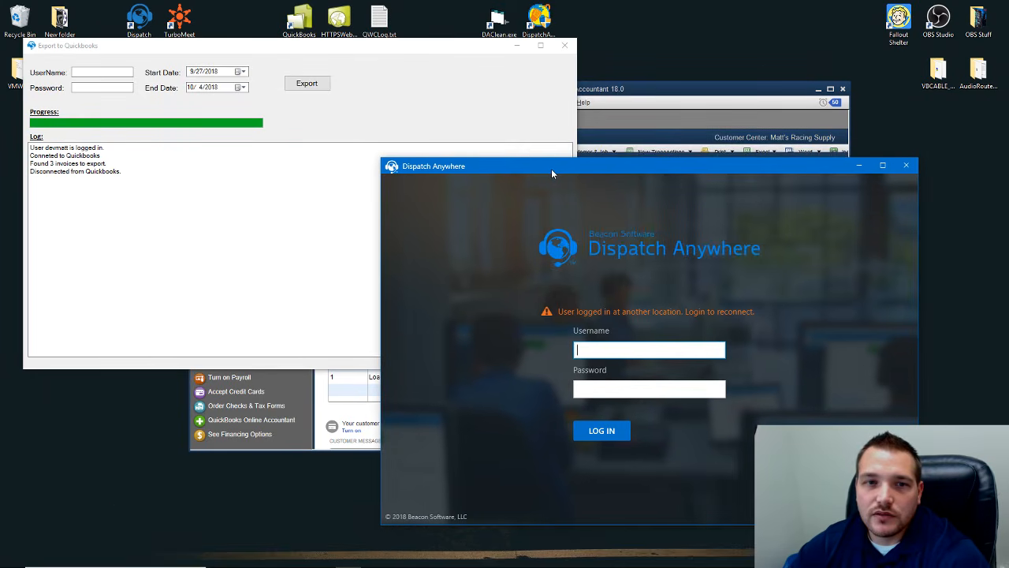